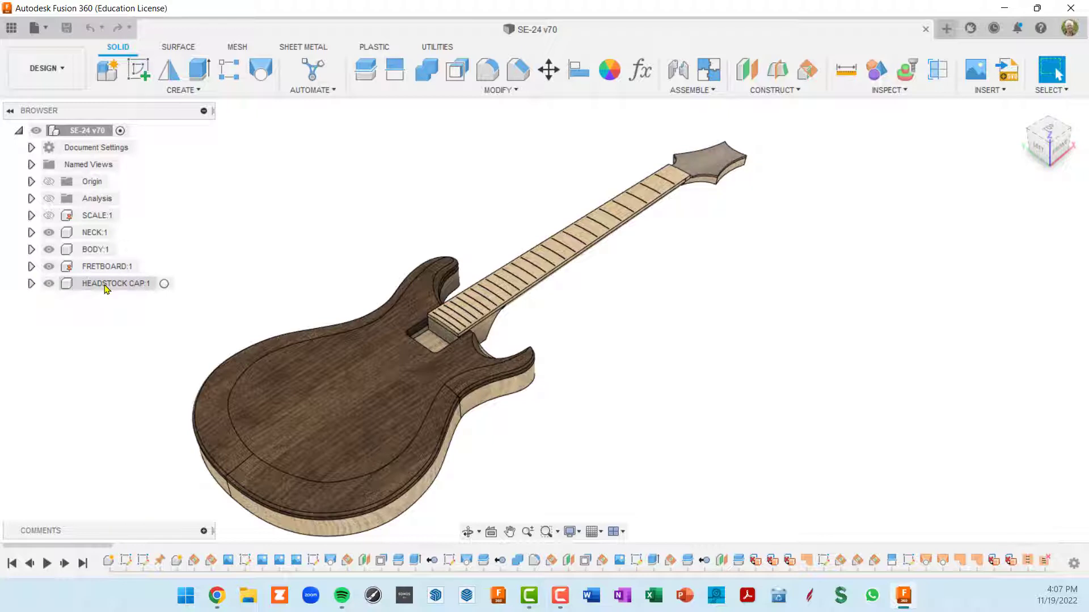
- Look through the NECK component's bodies and the operations available for its NECK (1) body
{"action": "left_click", "coordinate": [32, 232]}
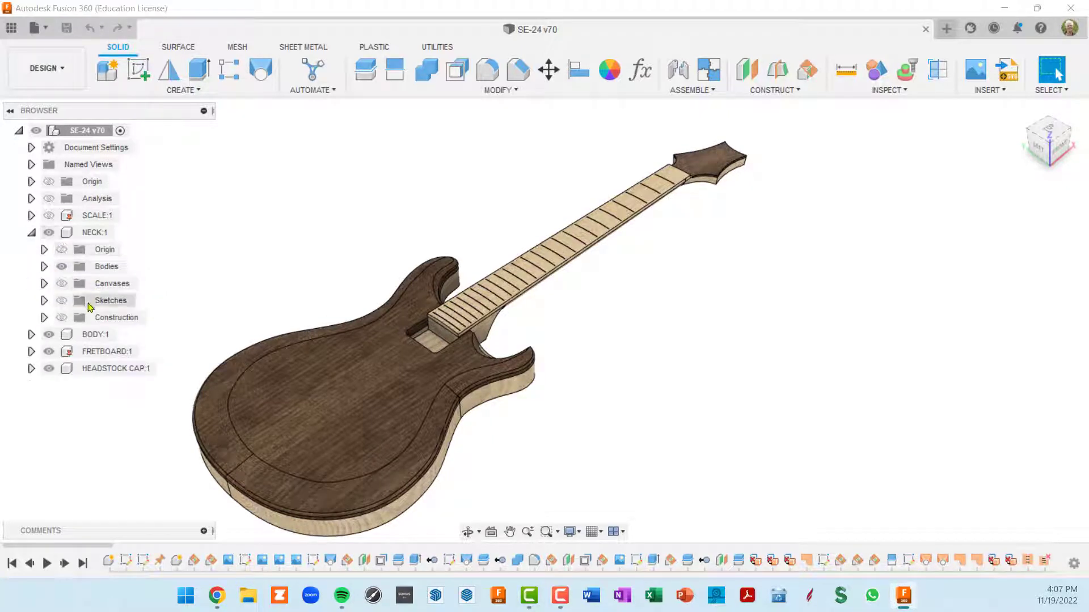
{"action": "left_click", "coordinate": [44, 266]}
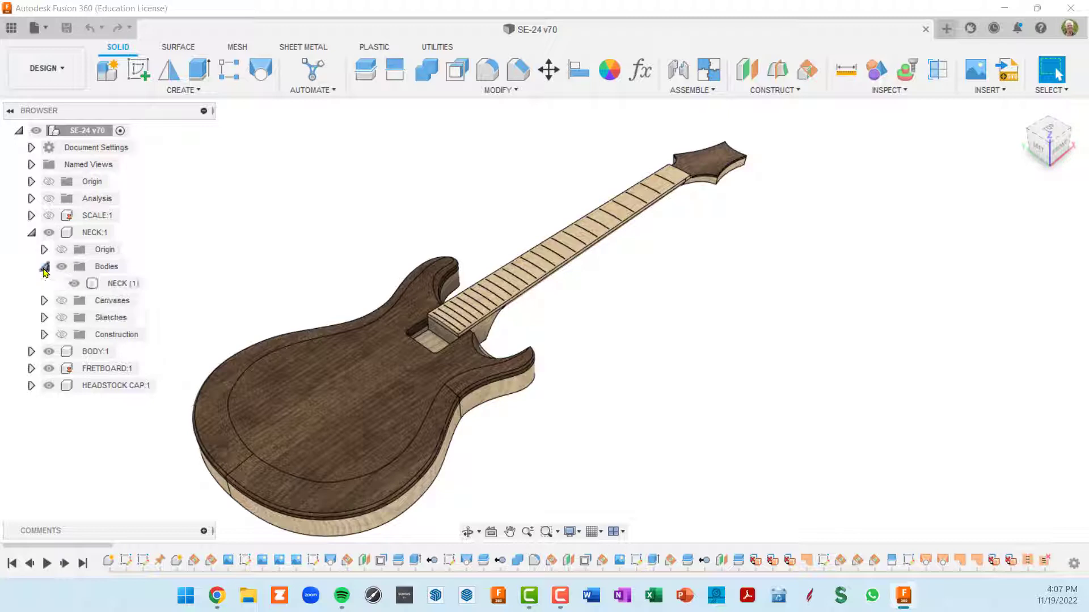
{"action": "right_click", "coordinate": [115, 290]}
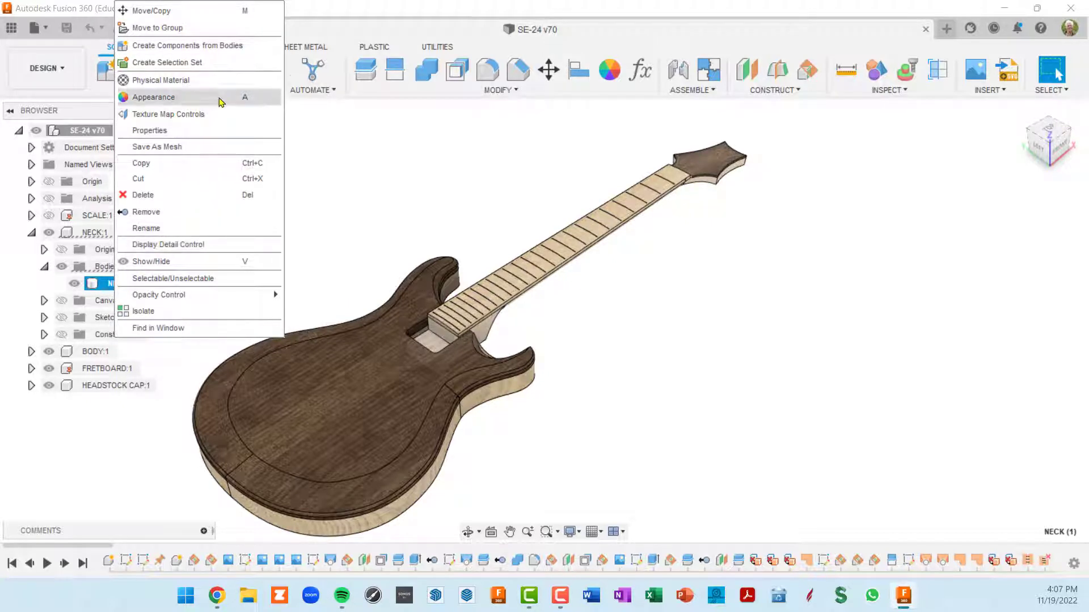
{"action": "left_click", "coordinate": [210, 46]}
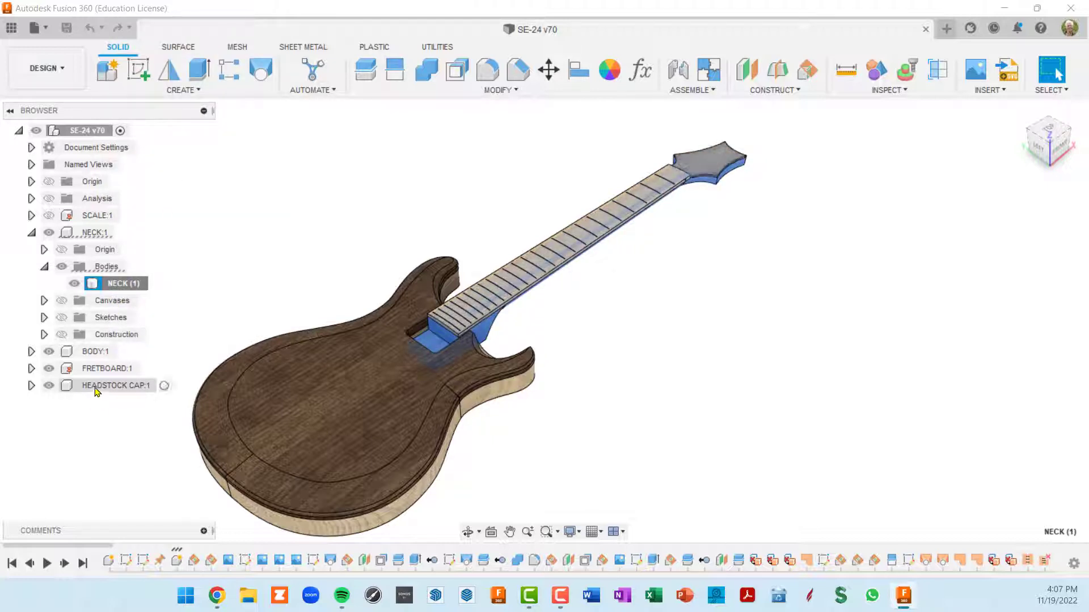
{"action": "left_click", "coordinate": [32, 233]}
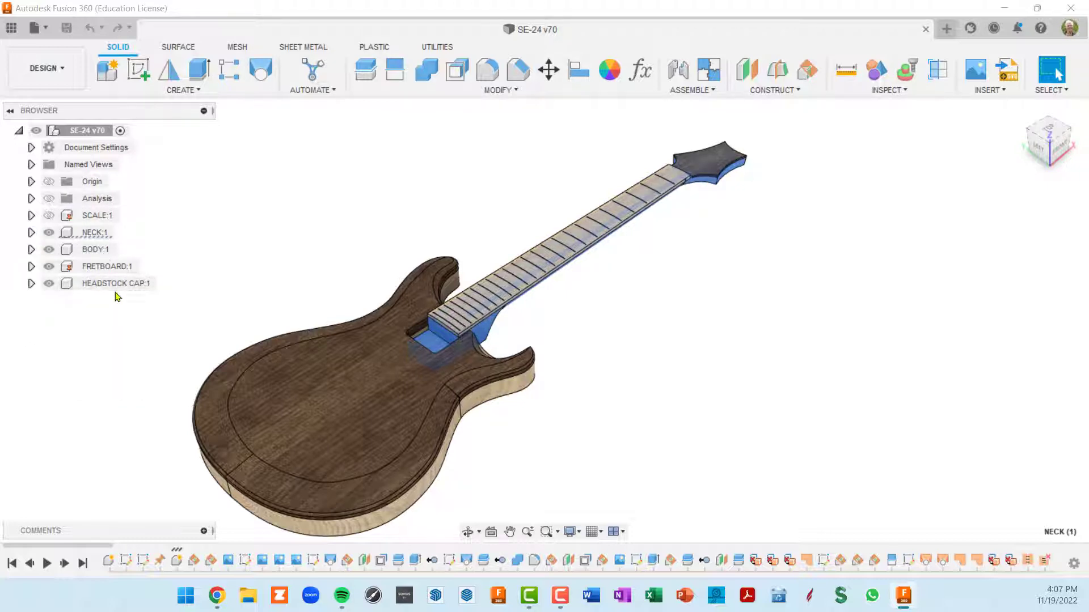
{"action": "left_click", "coordinate": [722, 334]}
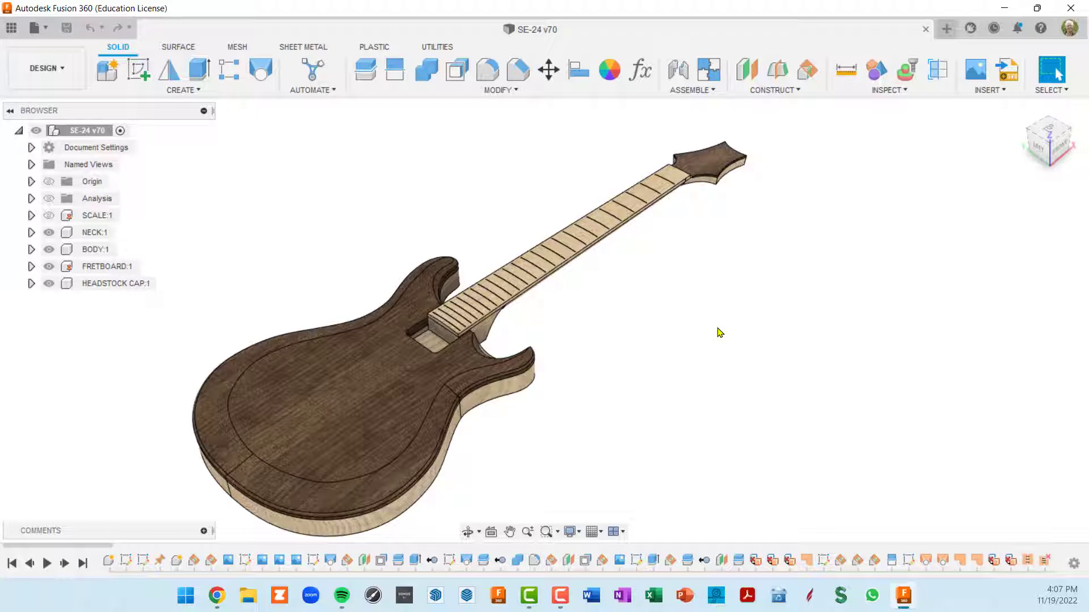
- Switch to the Manufacture workspace and widen the browser to show the full names of the machining setups
{"action": "middle_click_drag", "start_coordinate": [578, 323], "coordinate": [588, 296]}
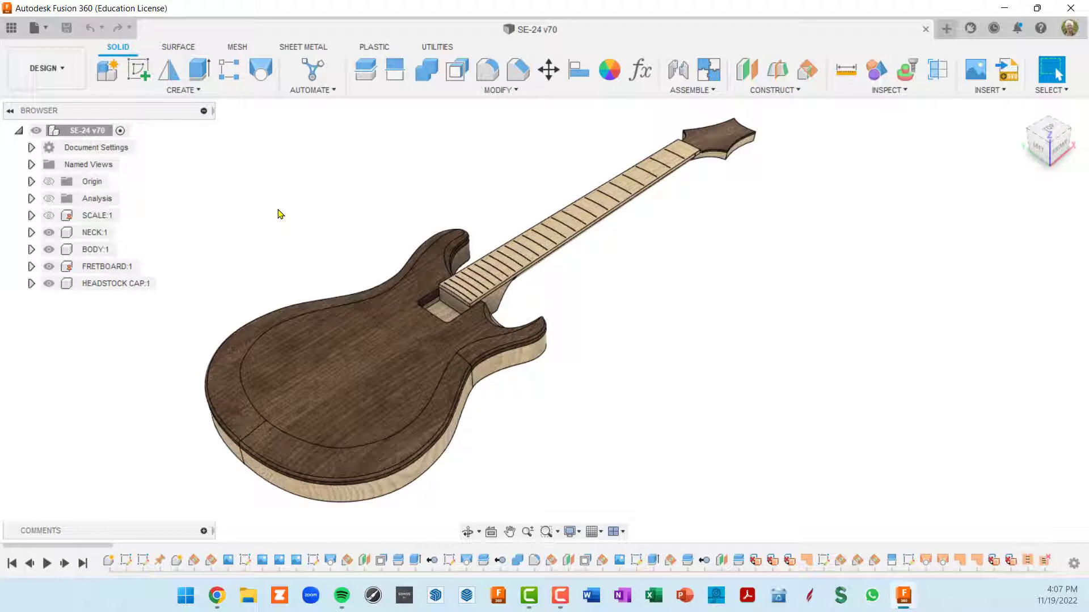
{"action": "left_click", "coordinate": [61, 71]}
{"action": "mouse_move", "coordinate": [52, 262]}
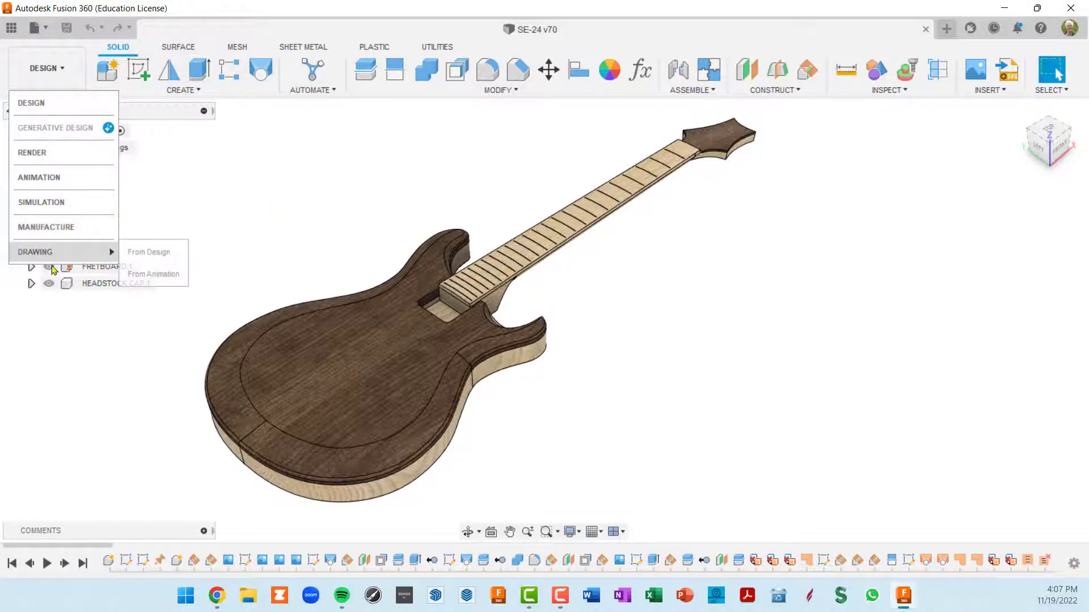
{"action": "left_click", "coordinate": [83, 229]}
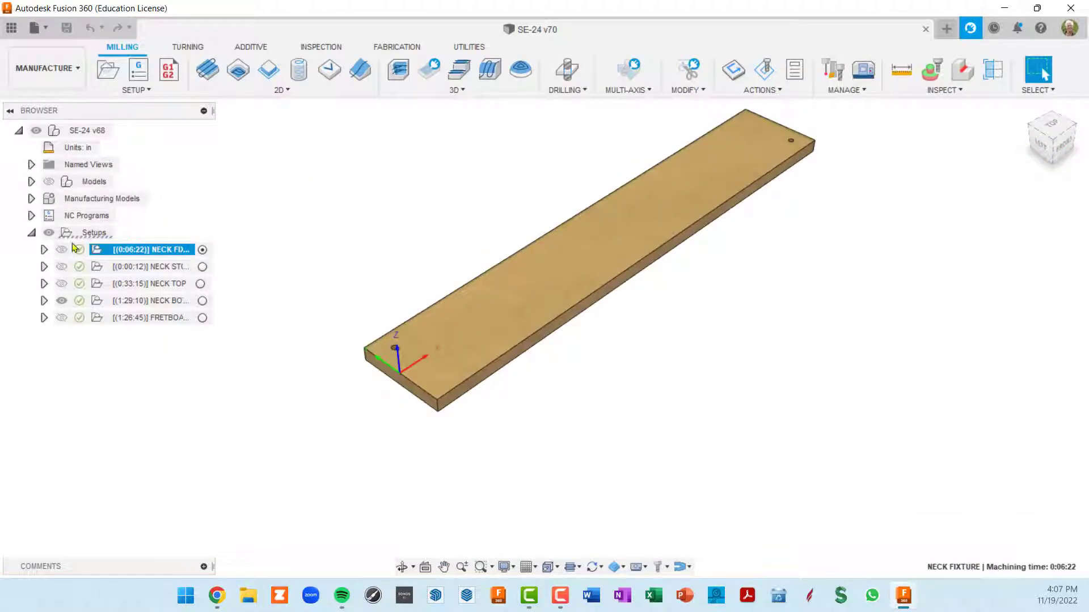
{"action": "left_click", "coordinate": [92, 234]}
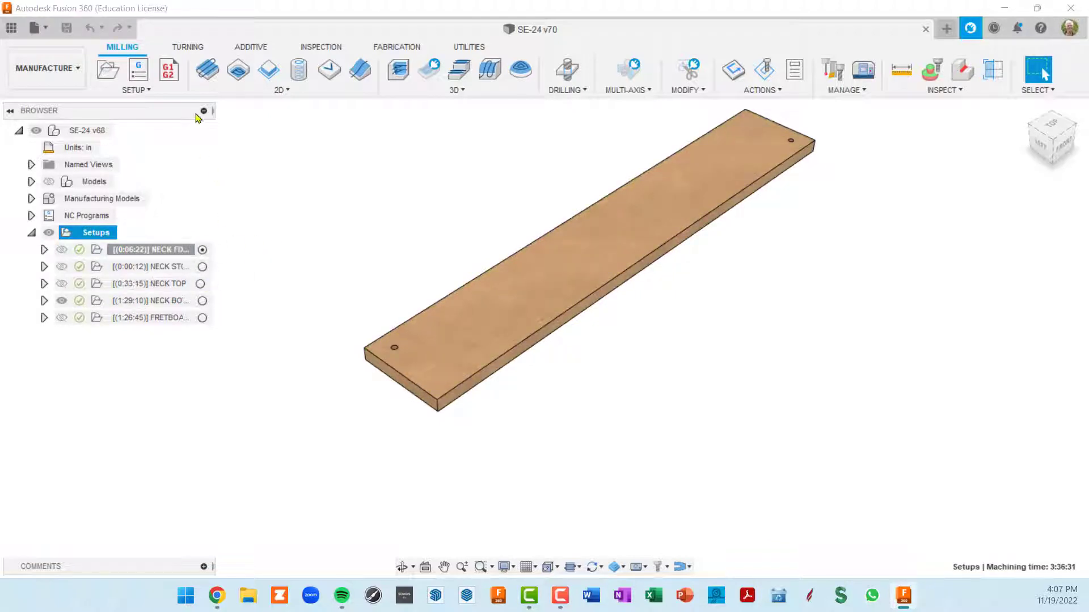
{"action": "left_click_drag", "start_coordinate": [214, 118], "coordinate": [299, 134]}
{"action": "middle_click_drag", "start_coordinate": [309, 250], "coordinate": [313, 228], "text": "shift"}
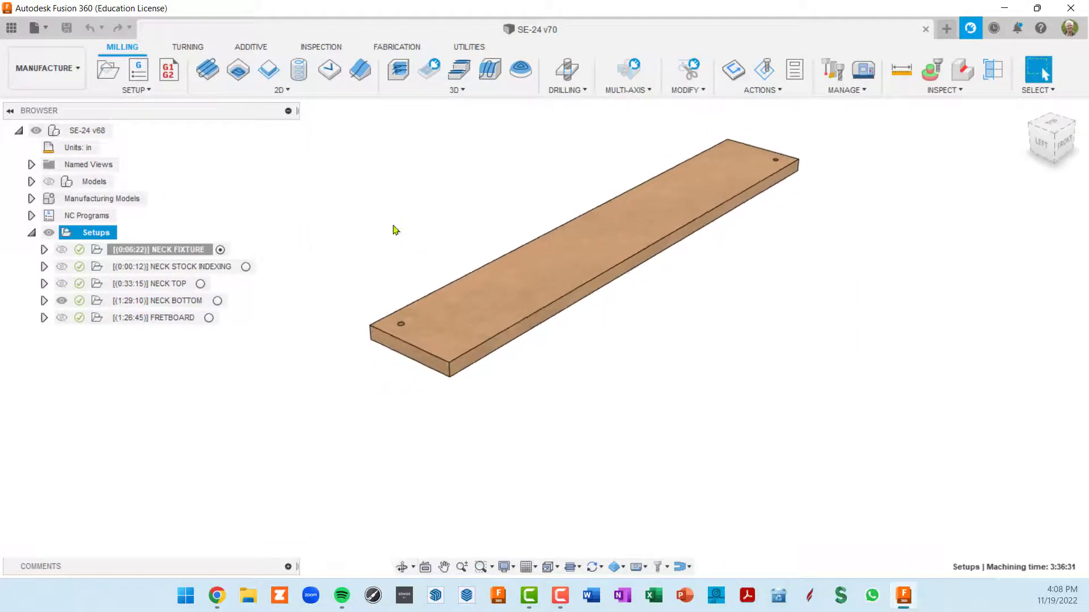
{"action": "middle_click_drag", "start_coordinate": [395, 230], "coordinate": [389, 265], "text": "shift"}
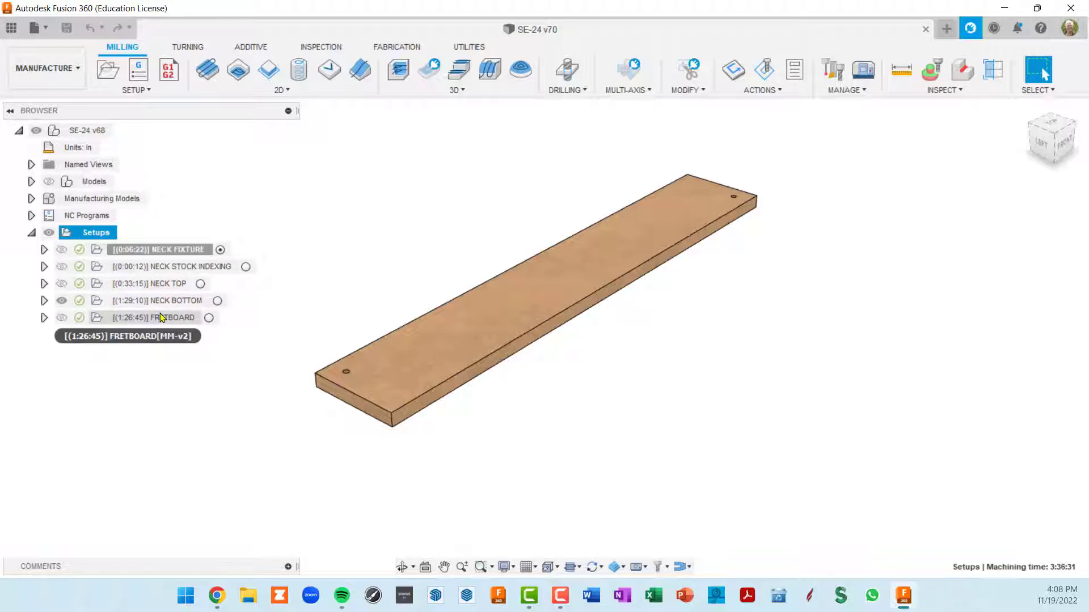
- Compare the stock and model orientation of the NECK STOCK INDEXING, NECK TOP and NECK BOTTOM setups
{"action": "left_click", "coordinate": [220, 250]}
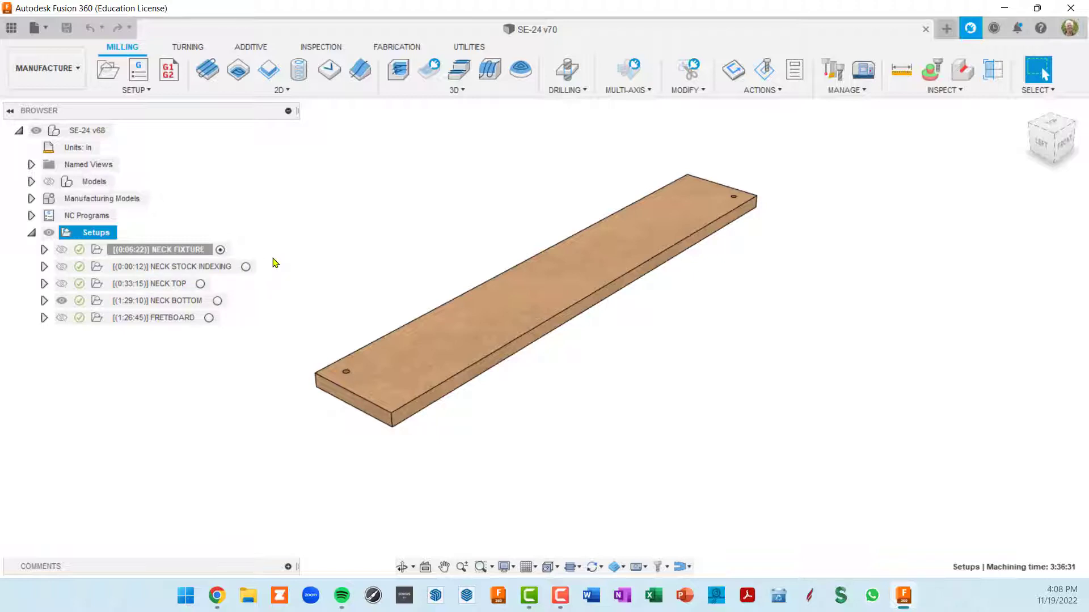
{"action": "left_click", "coordinate": [247, 268]}
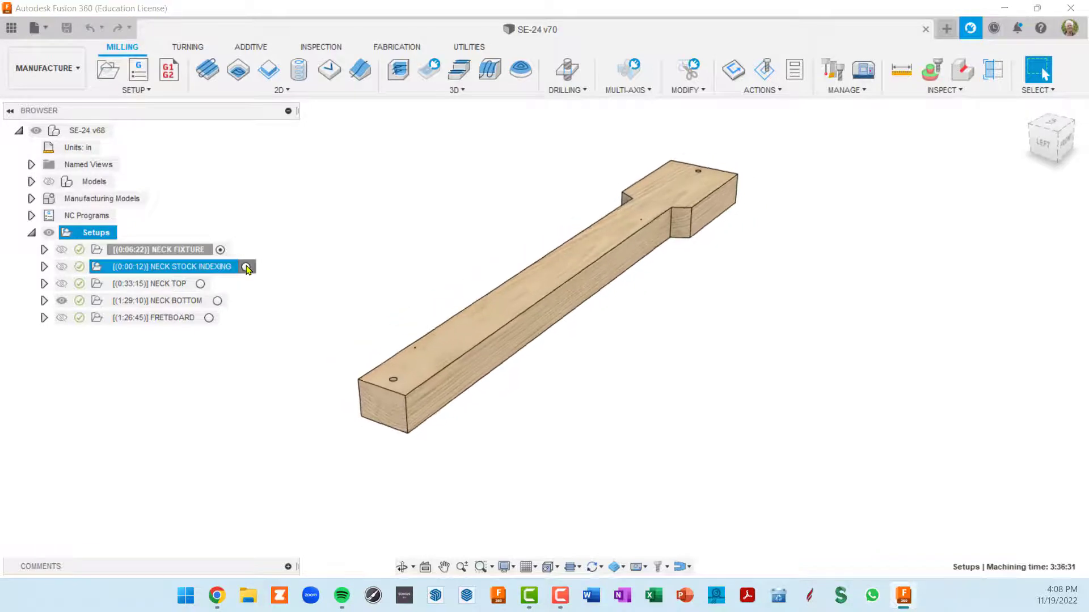
{"action": "left_click", "coordinate": [202, 284]}
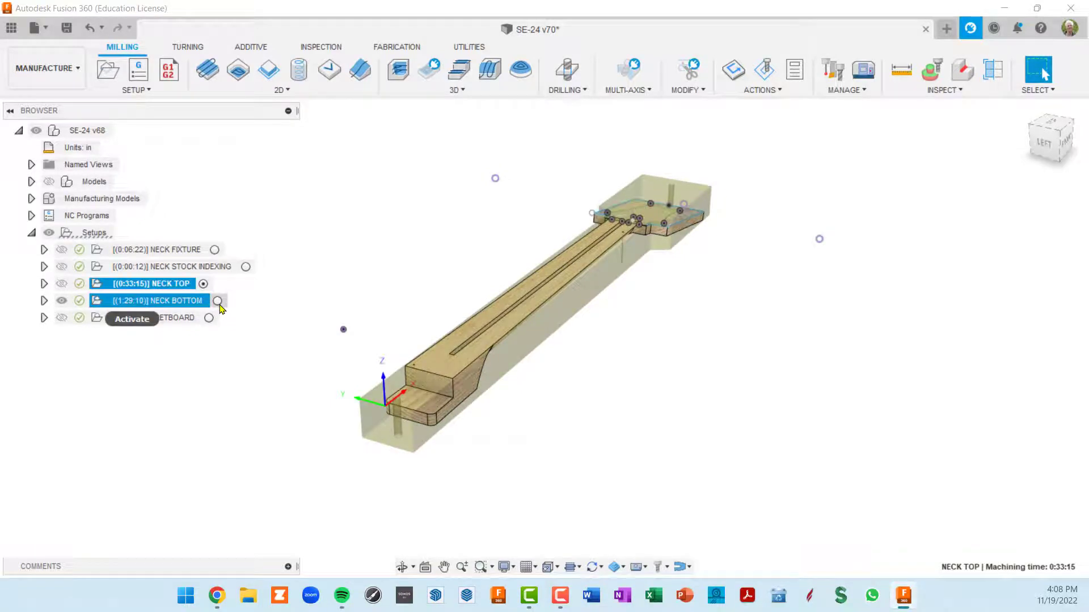
{"action": "left_click", "coordinate": [218, 304]}
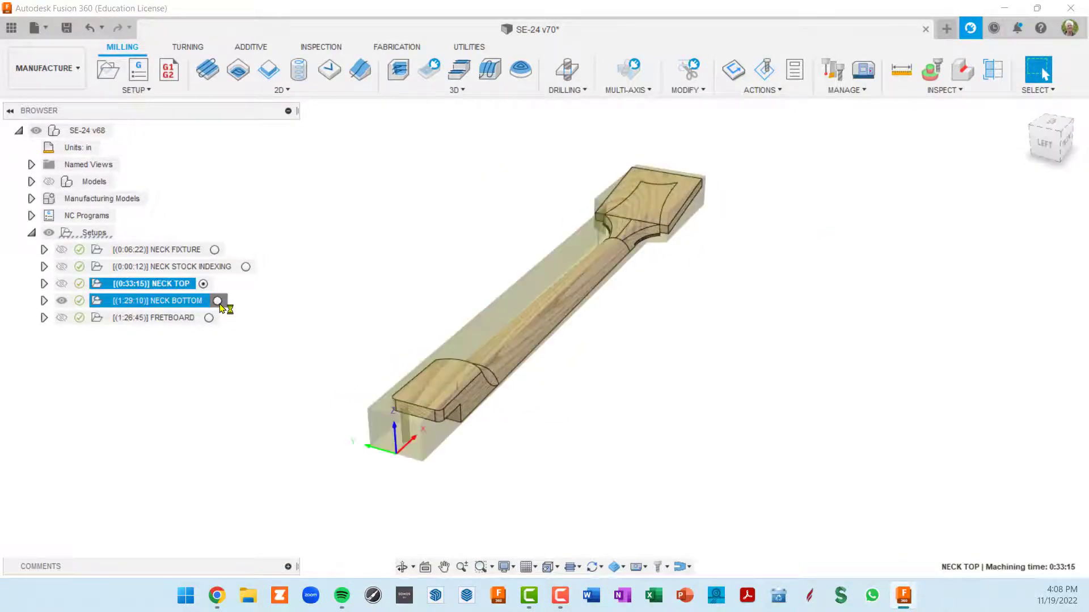
{"action": "left_click", "coordinate": [201, 284]}
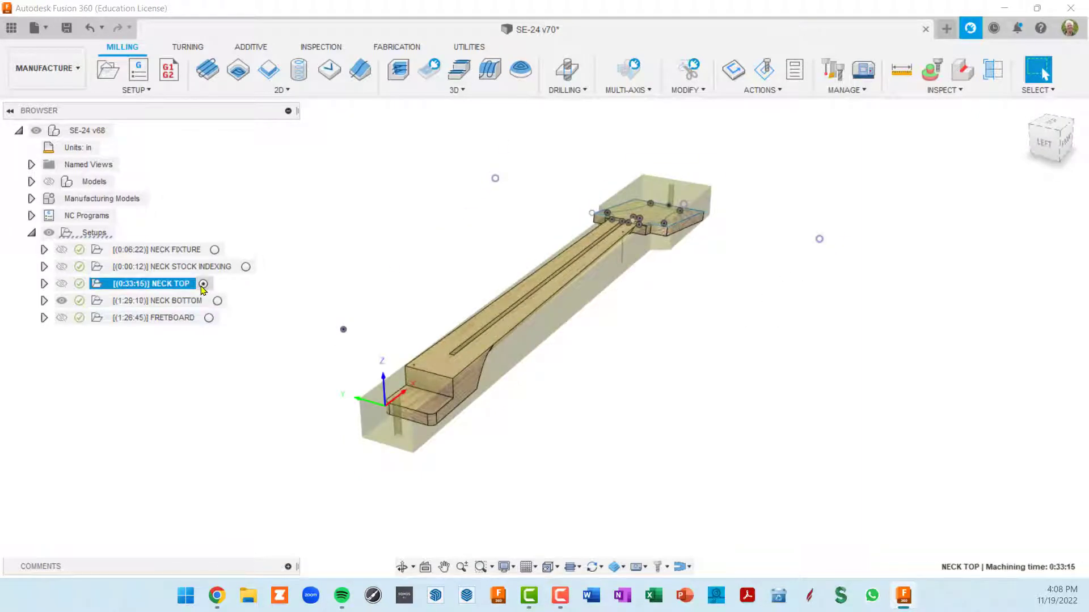
{"action": "left_click", "coordinate": [218, 305]}
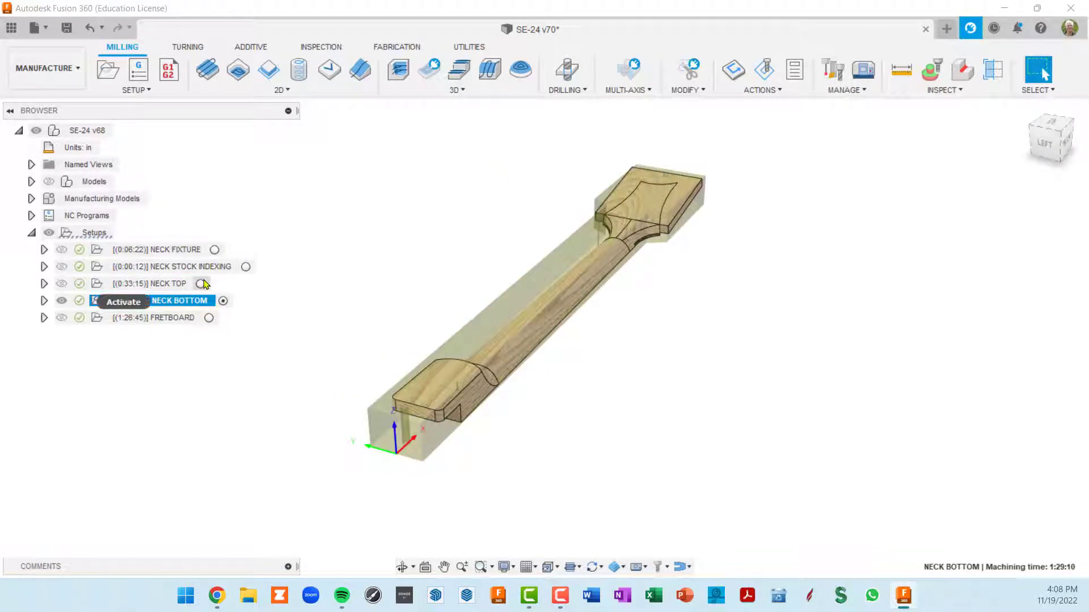
- Activate the NECK FIXTURE setup and view its FIXTURE INDEX HOLES, FACING and LINES toolpaths one by one
{"action": "left_click", "coordinate": [215, 250]}
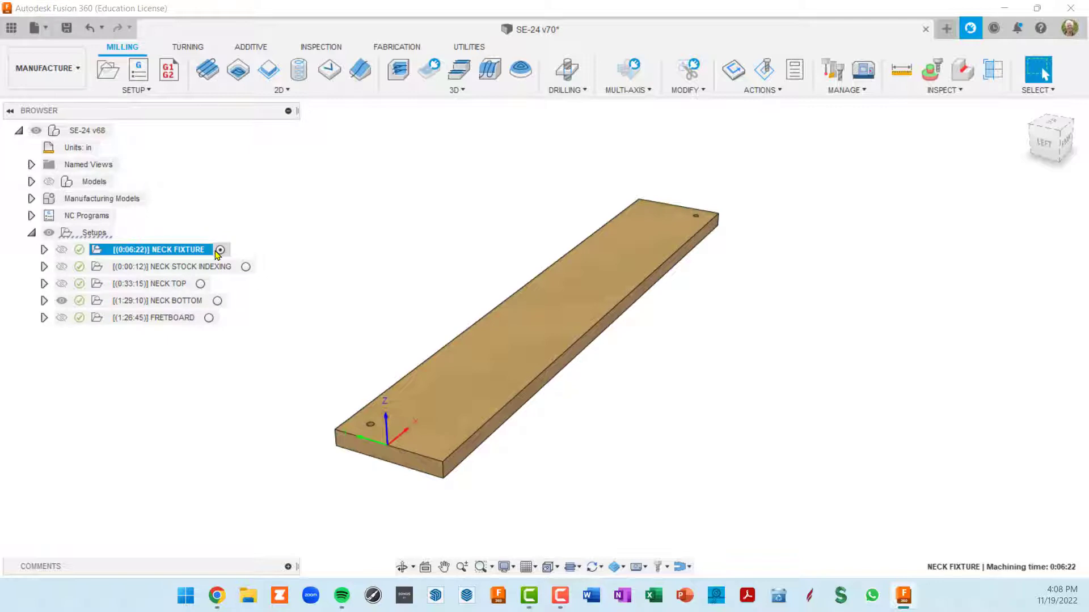
{"action": "left_click", "coordinate": [45, 250]}
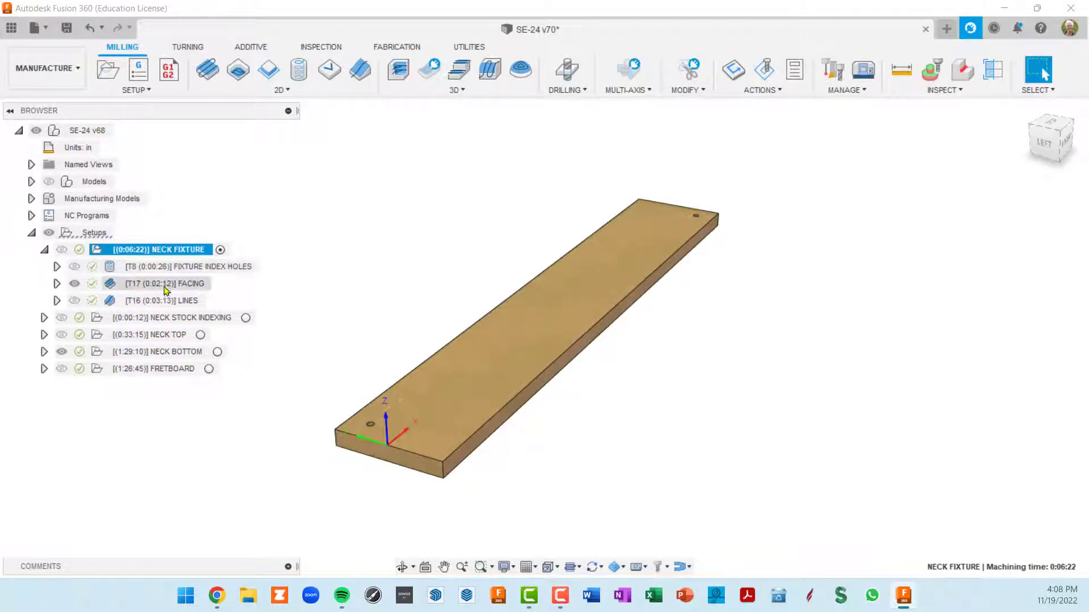
{"action": "left_click", "coordinate": [192, 267]}
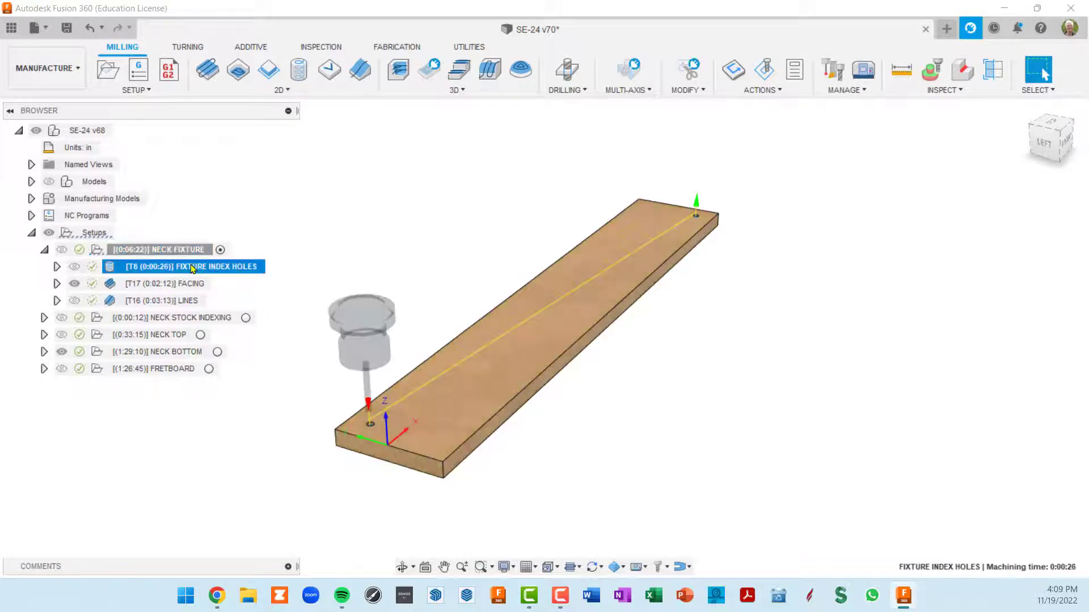
{"action": "left_click", "coordinate": [181, 284]}
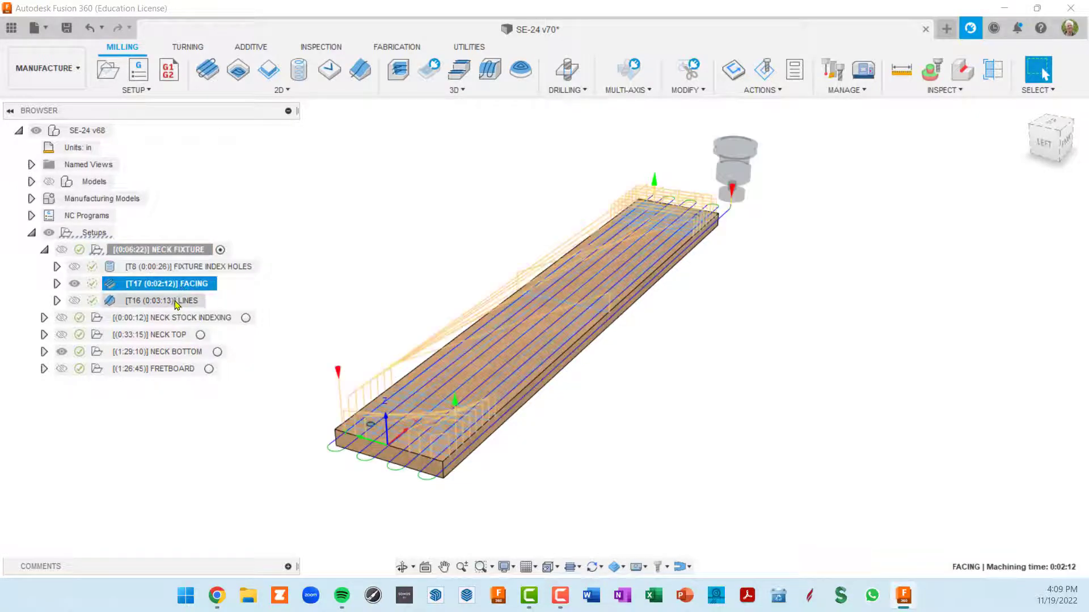
{"action": "left_click", "coordinate": [177, 302]}
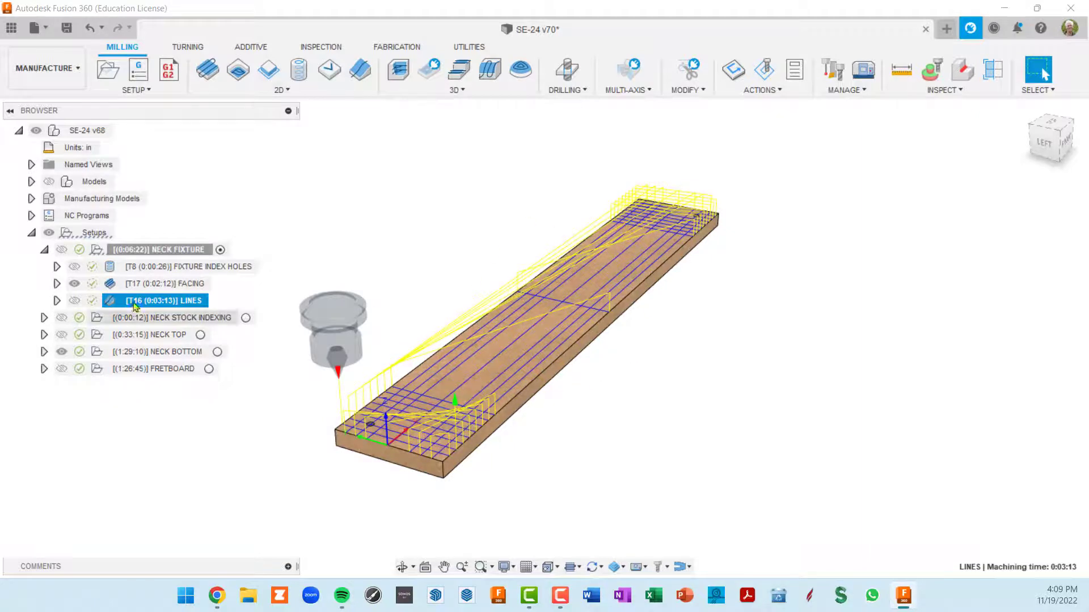
- Hide the always-shown FACING toolpath, and review the FACING and FIXTURE INDEX HOLES toolpaths separately
{"action": "left_click", "coordinate": [72, 283], "text": "ctrl"}
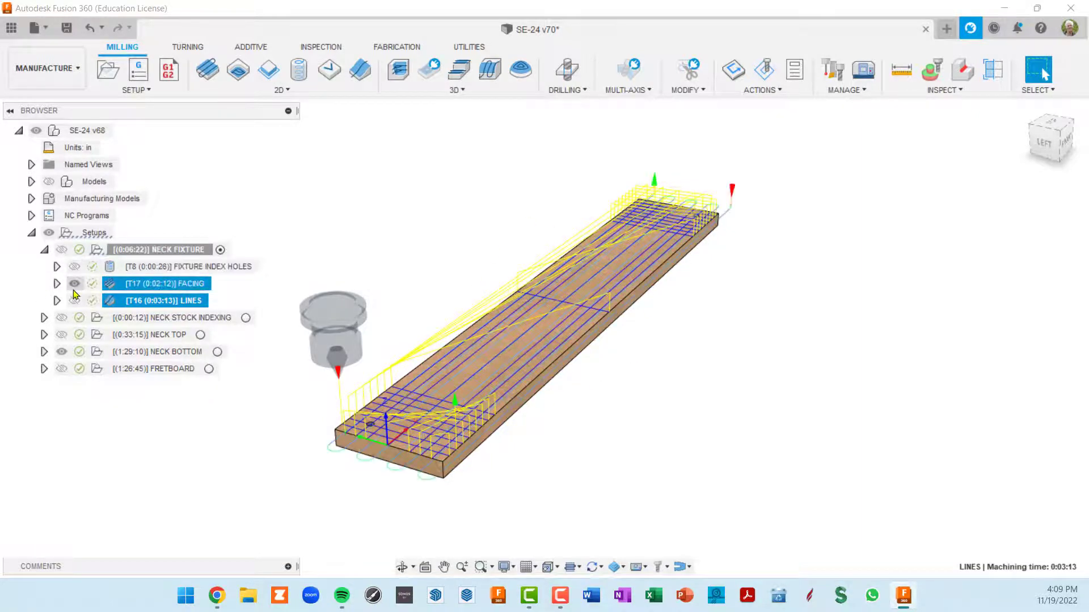
{"action": "left_click", "coordinate": [75, 285], "text": "ctrl"}
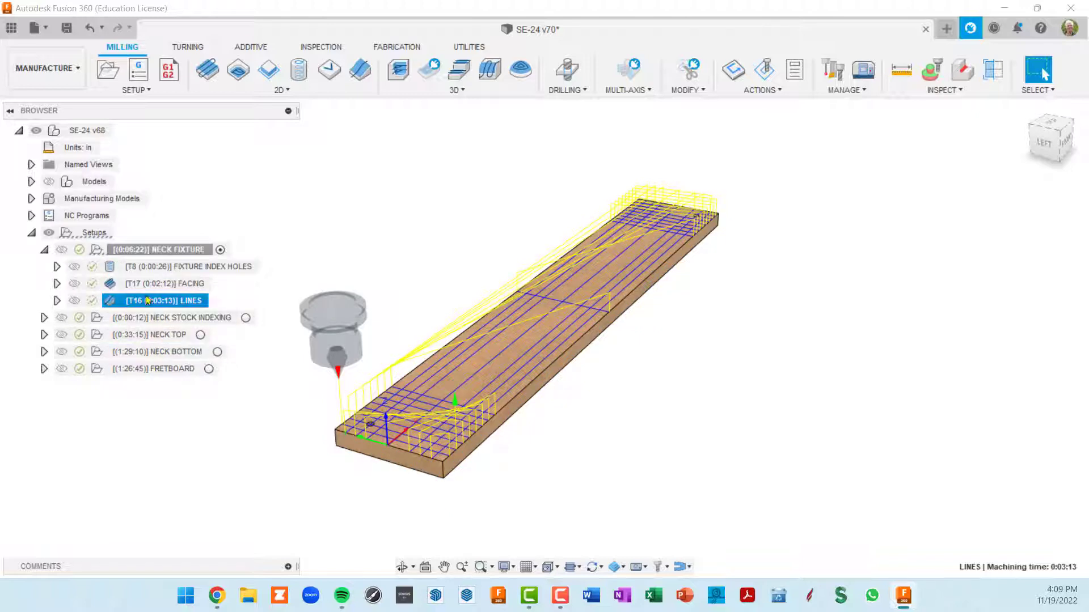
{"action": "left_click", "coordinate": [167, 283]}
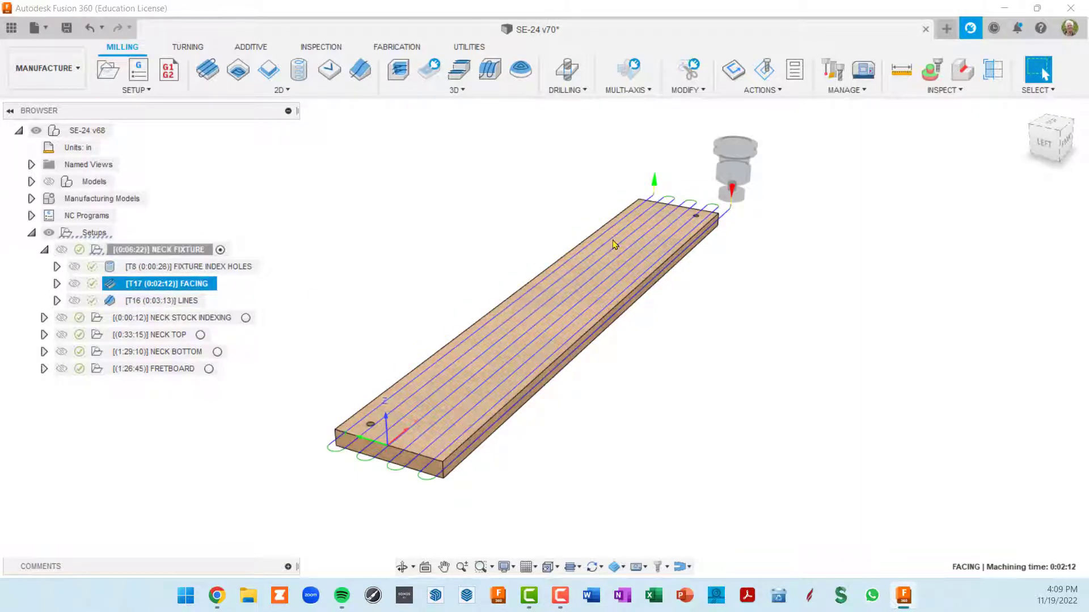
{"action": "left_click", "coordinate": [215, 273]}
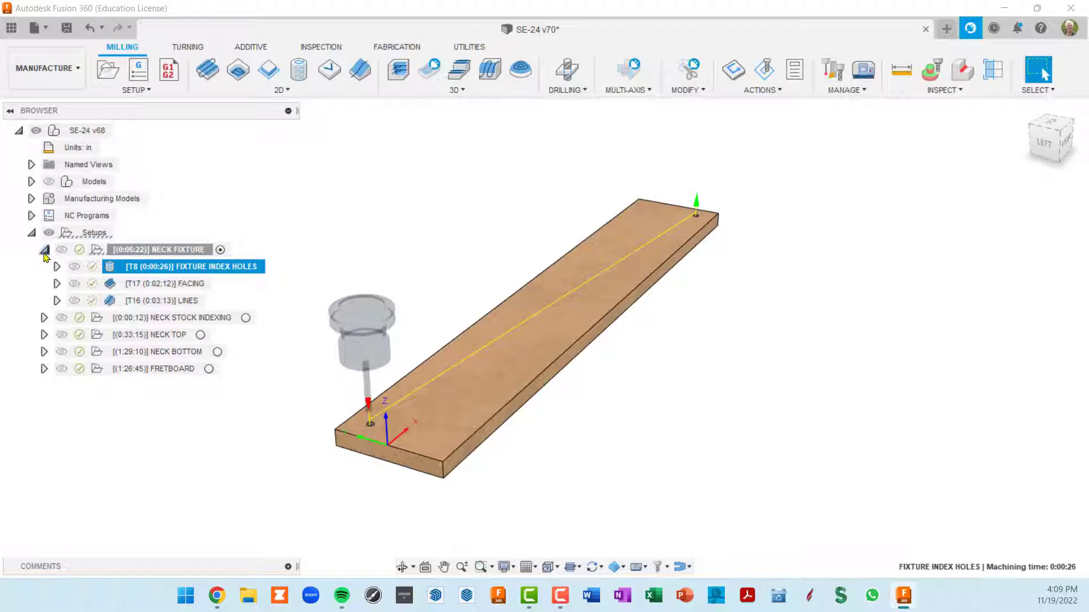
{"action": "left_click", "coordinate": [44, 250]}
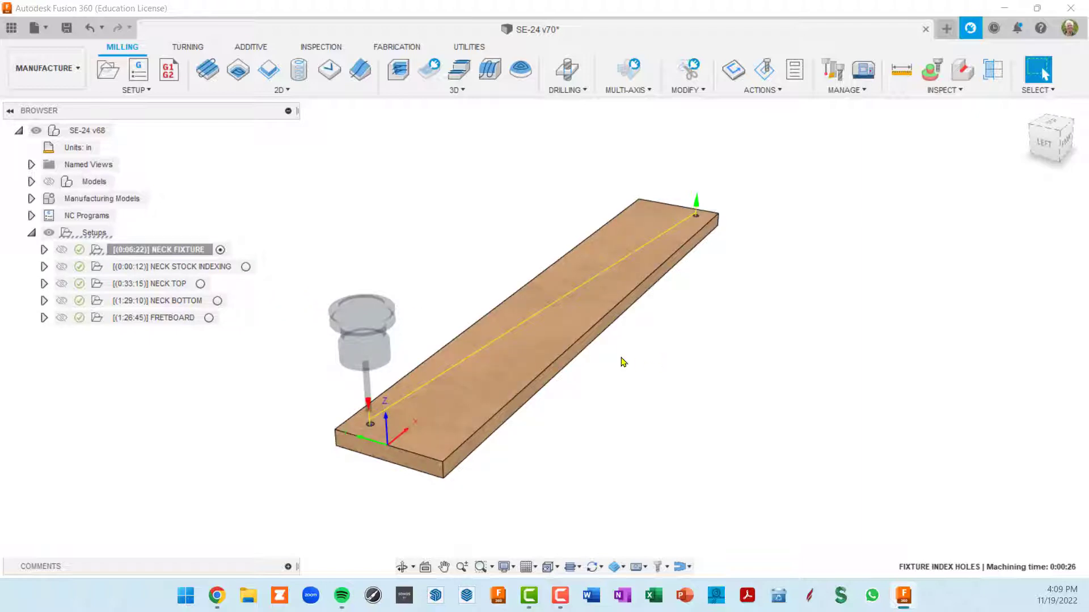
- Check the length and width of the neck fixture board from its long and short top edges
{"action": "scroll", "coordinate": [517, 378], "scroll_direction": "up", "scroll_amount": 2}
{"action": "scroll", "coordinate": [517, 379], "scroll_direction": "up", "scroll_amount": 1}
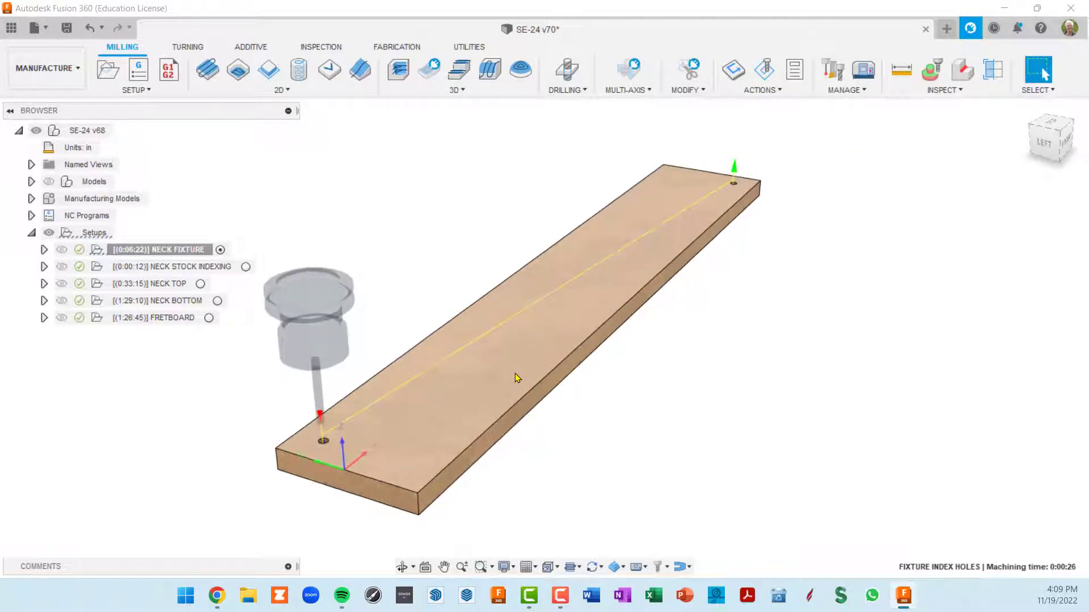
{"action": "middle_click_drag", "start_coordinate": [665, 313], "coordinate": [737, 287], "text": "shift"}
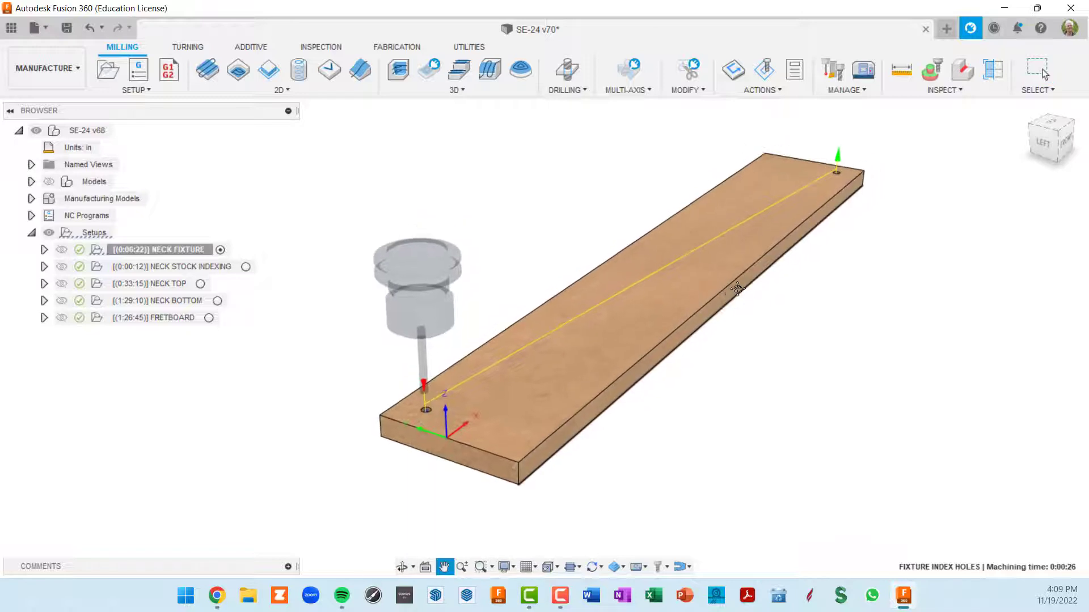
{"action": "left_click", "coordinate": [728, 298]}
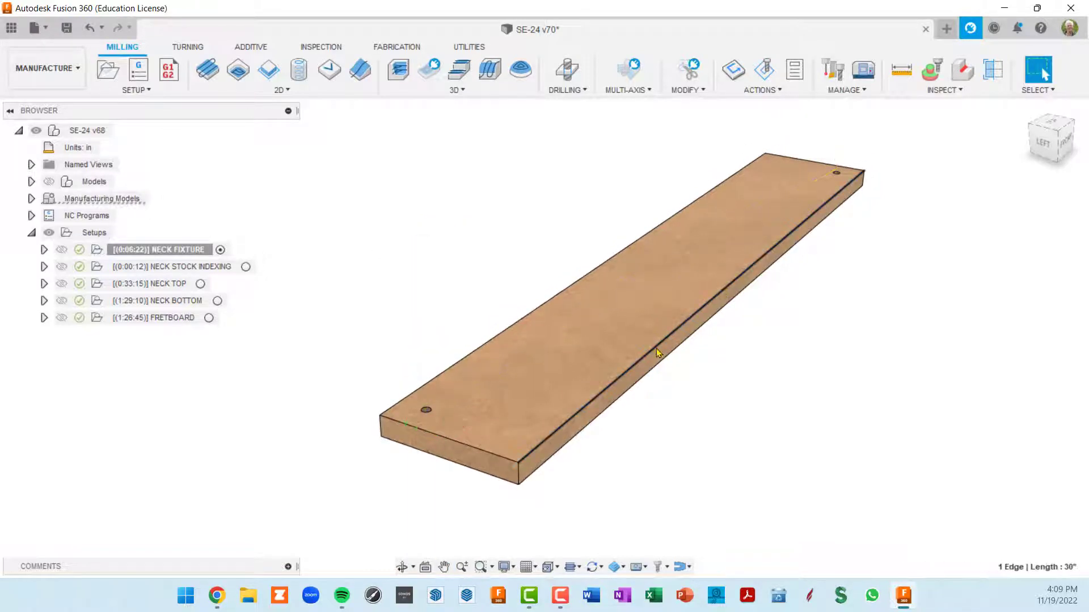
{"action": "left_click", "coordinate": [468, 446]}
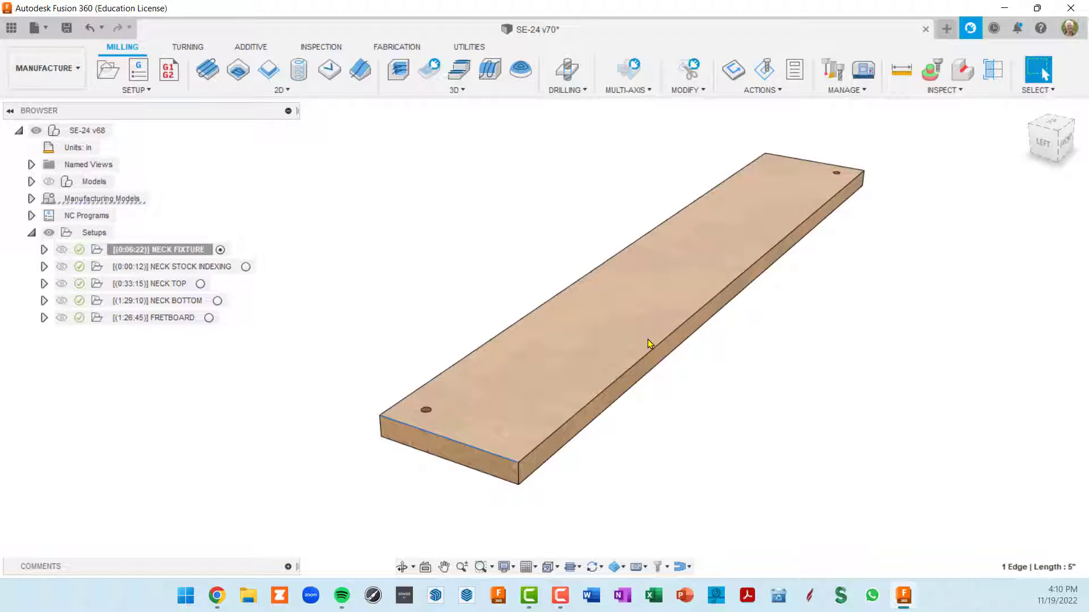
- Display the FIXTURE INDEX HOLES toolpath and examine the hole at the far end of the fixture board
{"action": "left_click", "coordinate": [44, 250]}
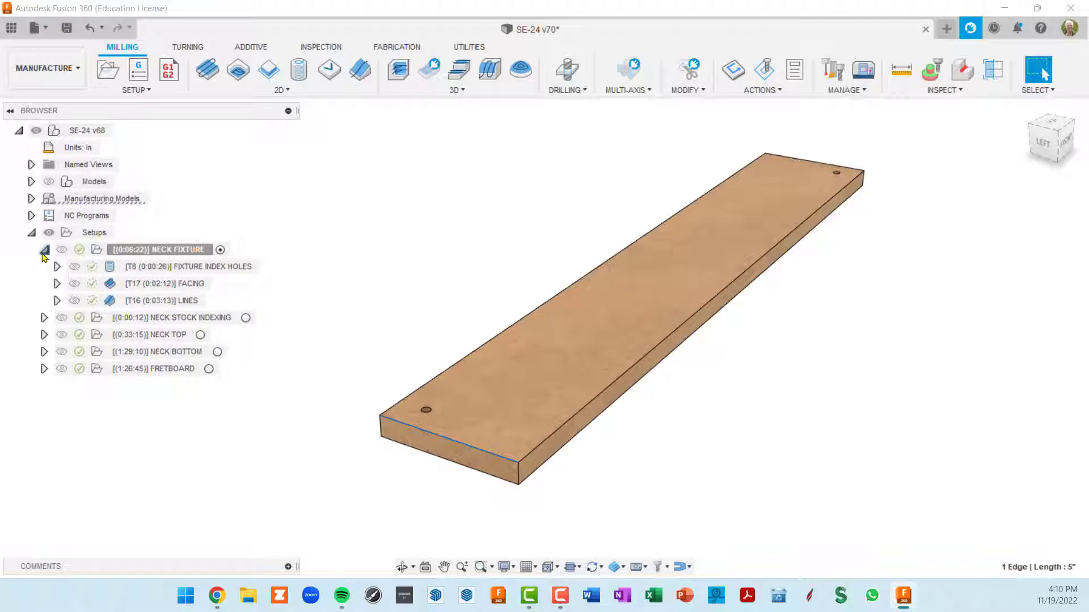
{"action": "left_click", "coordinate": [216, 270]}
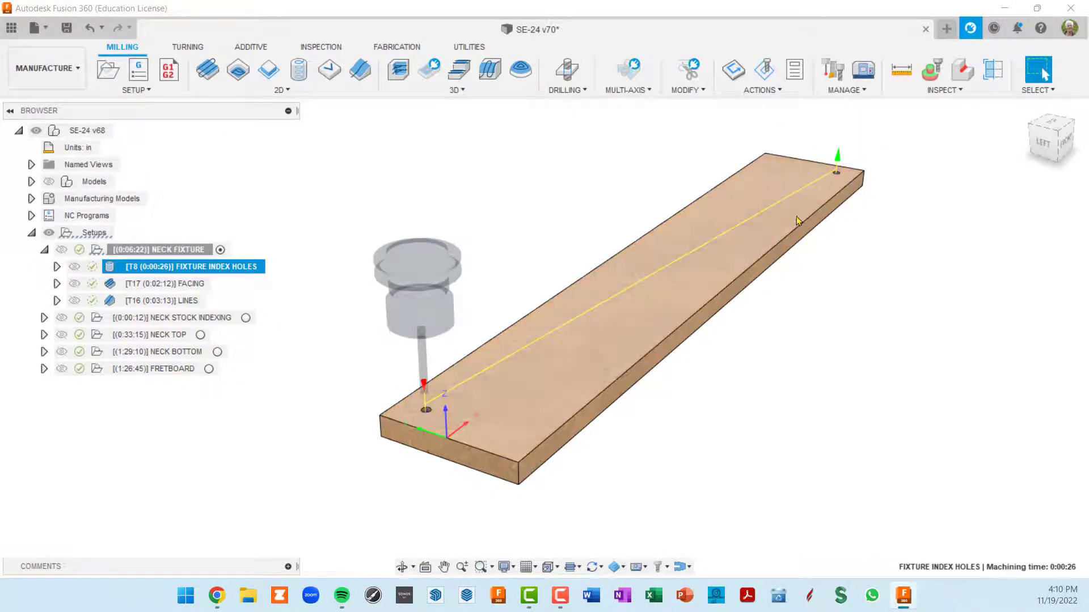
{"action": "scroll", "coordinate": [823, 168], "scroll_direction": "up", "scroll_amount": 5}
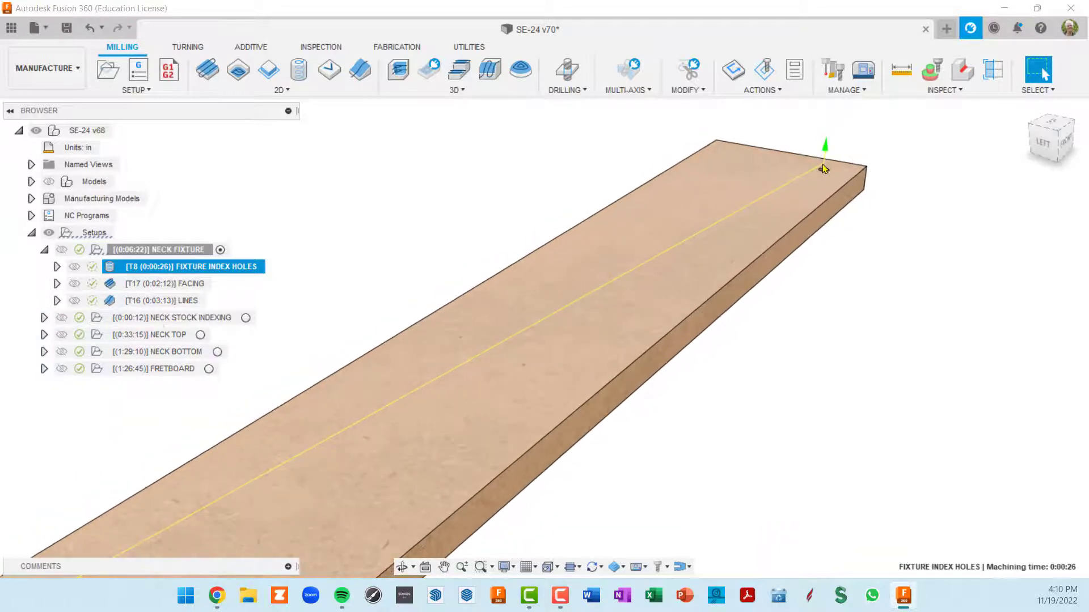
- View the FACING toolpath, and display the LINES toolpath to examine its grid and starting point on the fixture board
{"action": "scroll", "coordinate": [824, 168], "scroll_direction": "down", "scroll_amount": 4}
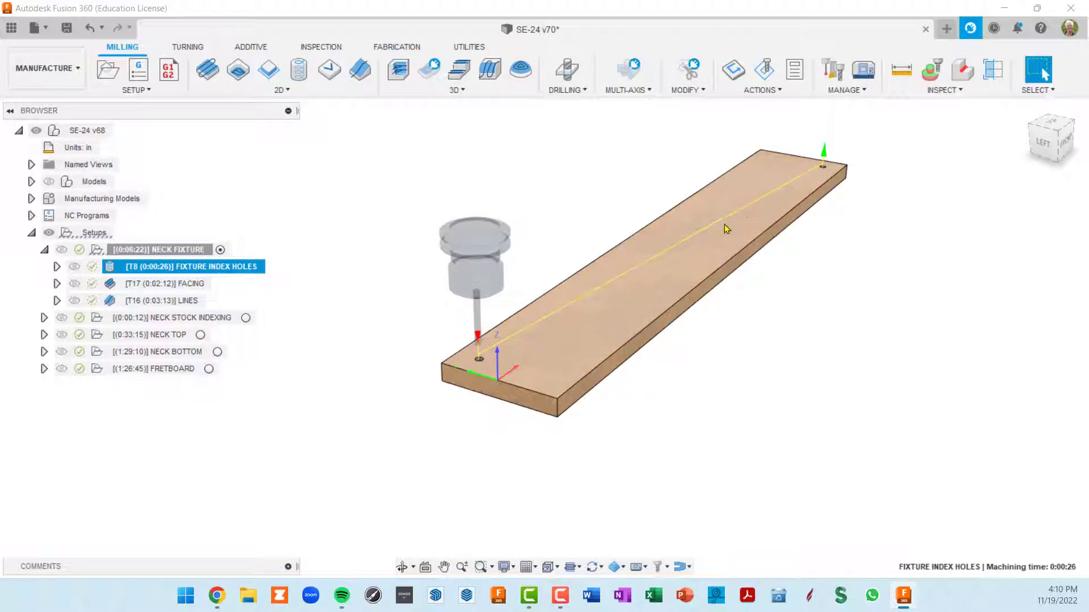
{"action": "left_click", "coordinate": [156, 286]}
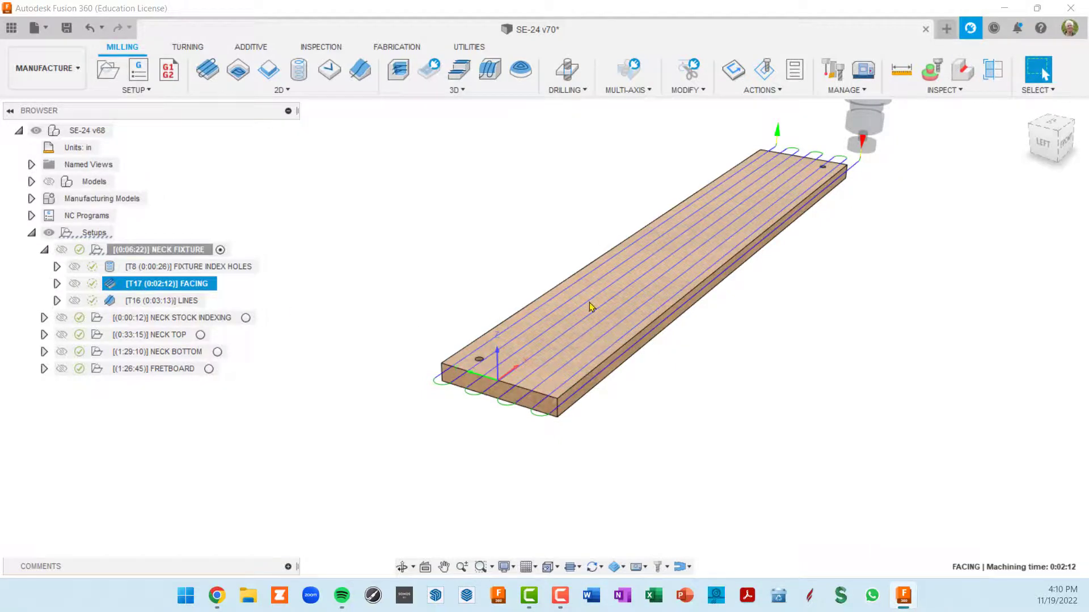
{"action": "left_click", "coordinate": [172, 303]}
{"action": "scroll", "coordinate": [676, 351], "scroll_direction": "up", "scroll_amount": 5}
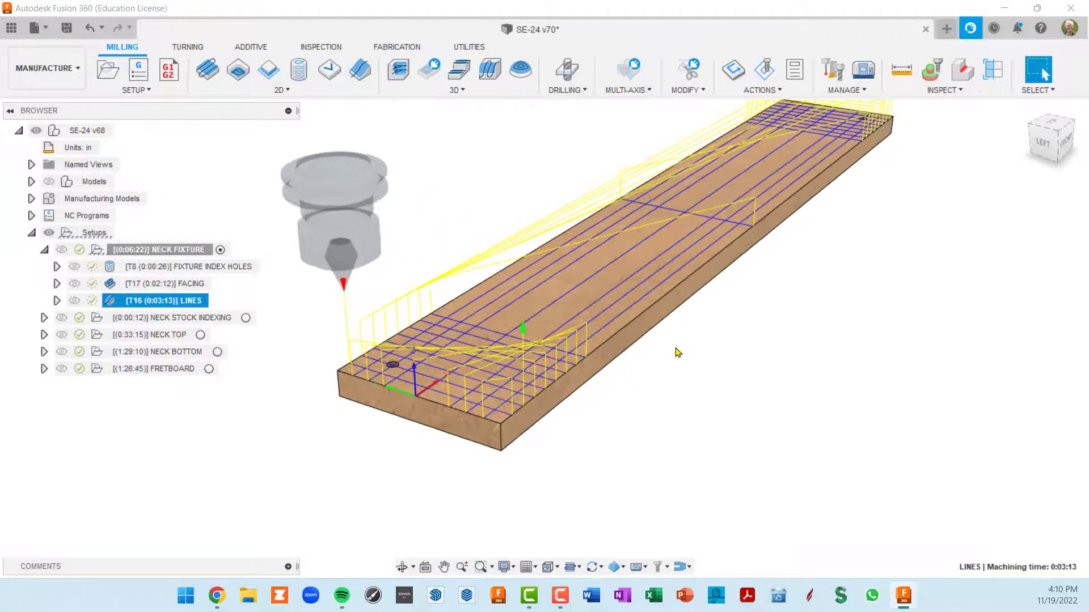
{"action": "middle_click_drag", "start_coordinate": [668, 348], "coordinate": [721, 383]}
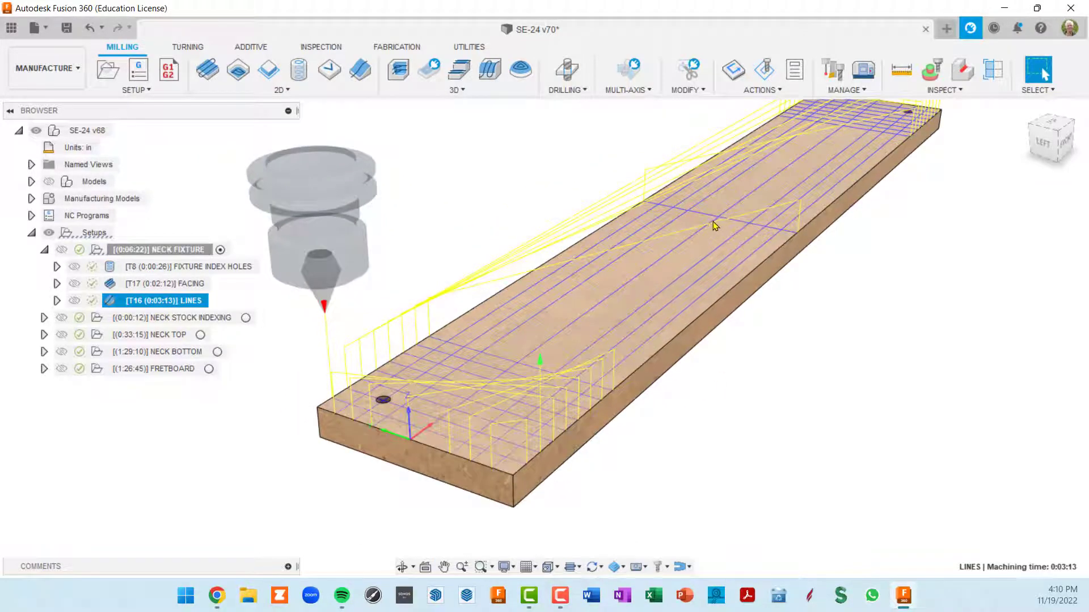
{"action": "scroll", "coordinate": [706, 237], "scroll_direction": "down", "scroll_amount": 1}
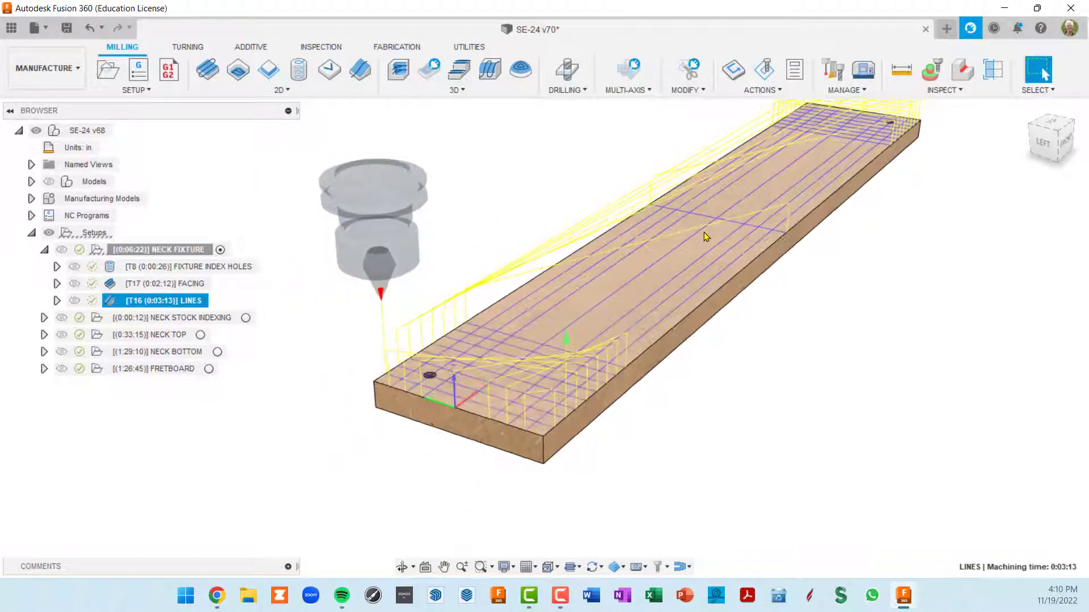
{"action": "middle_click_drag", "start_coordinate": [570, 396], "coordinate": [389, 423], "text": "shift"}
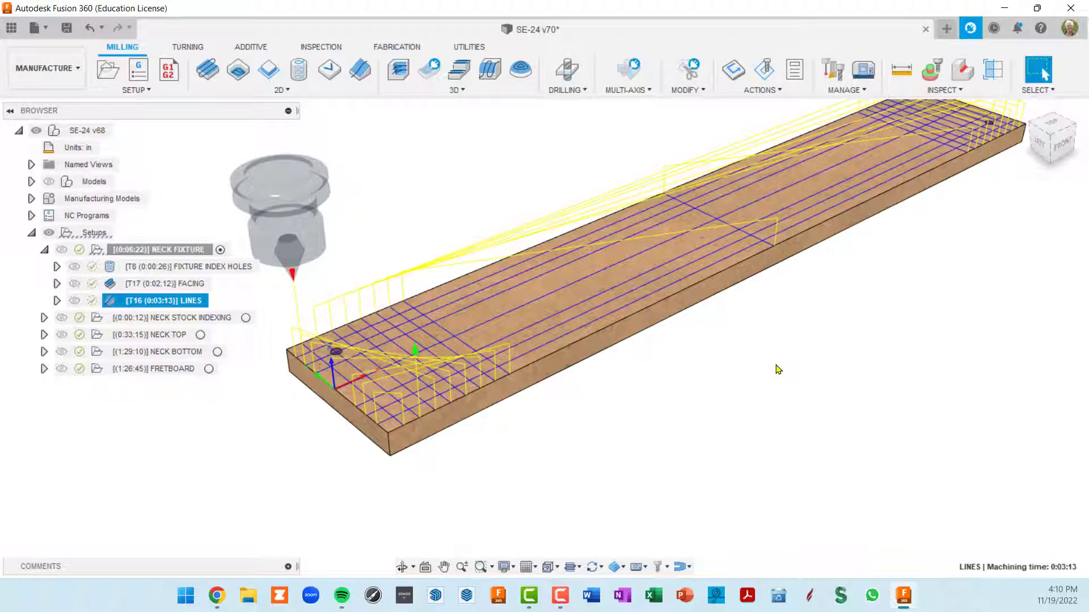
{"action": "scroll", "coordinate": [282, 321], "scroll_direction": "up", "scroll_amount": 4}
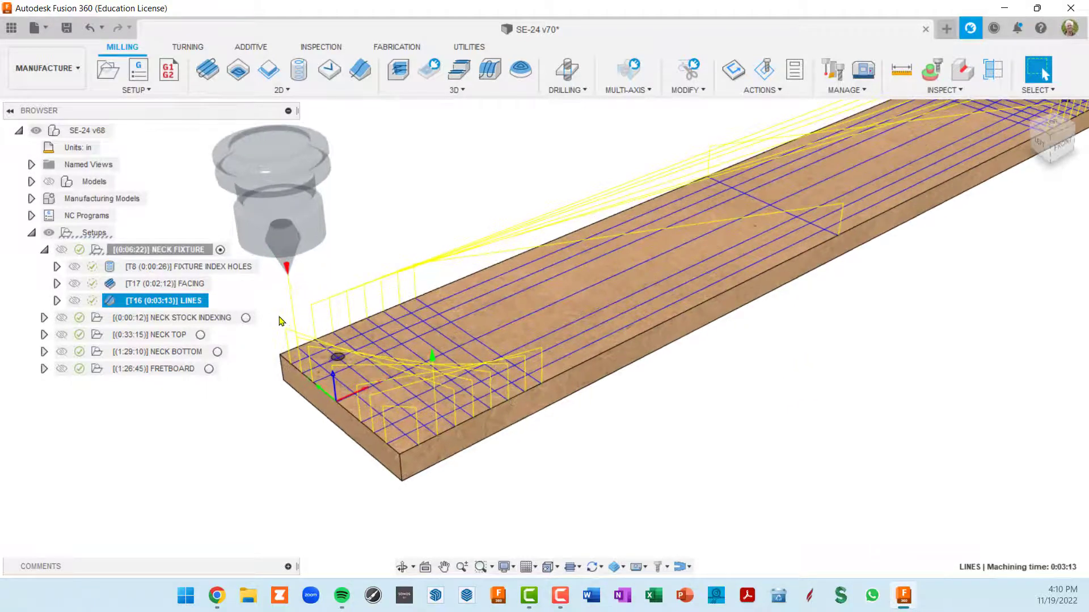
{"action": "middle_click_drag", "start_coordinate": [289, 269], "coordinate": [302, 271]}
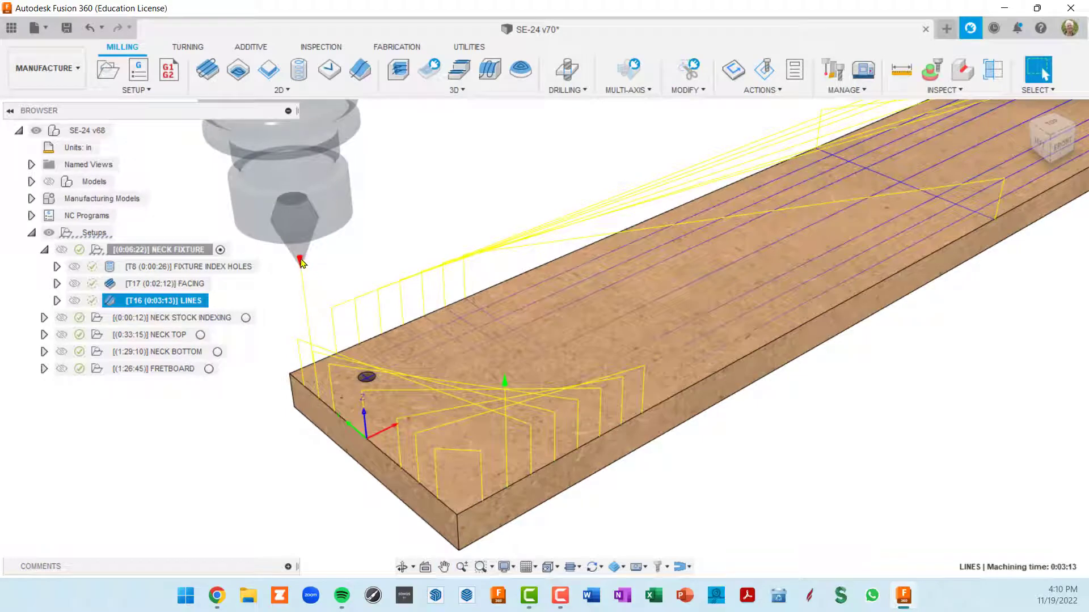
{"action": "scroll", "coordinate": [653, 343], "scroll_direction": "down", "scroll_amount": 3}
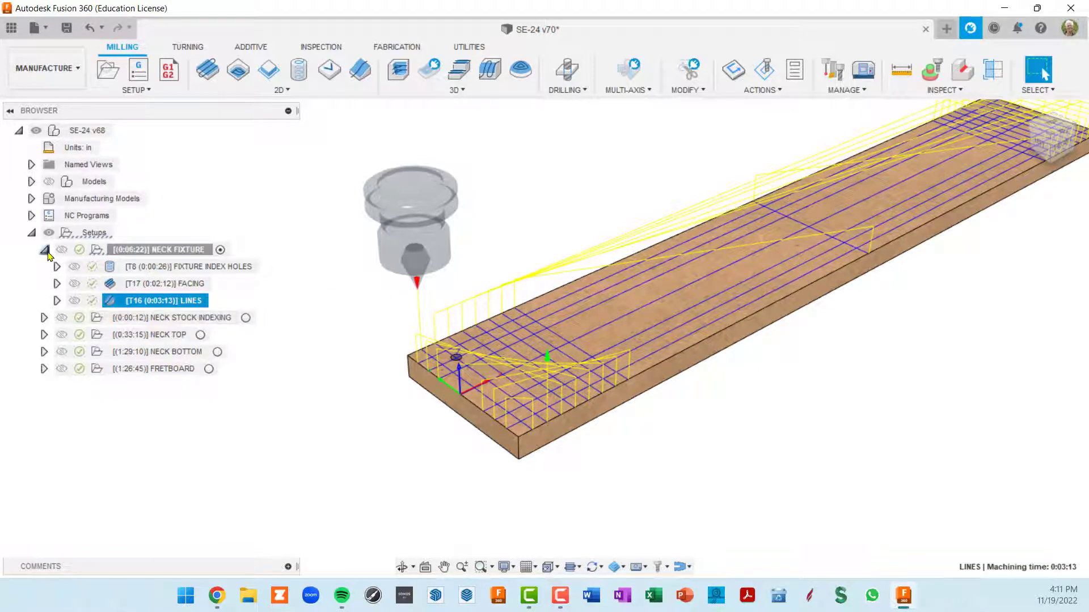
- Collapse the NECK FIXTURE setup and activate the NECK STOCK INDEXING setup to view the neck blank
{"action": "left_click", "coordinate": [45, 251]}
{"action": "left_click", "coordinate": [241, 268]}
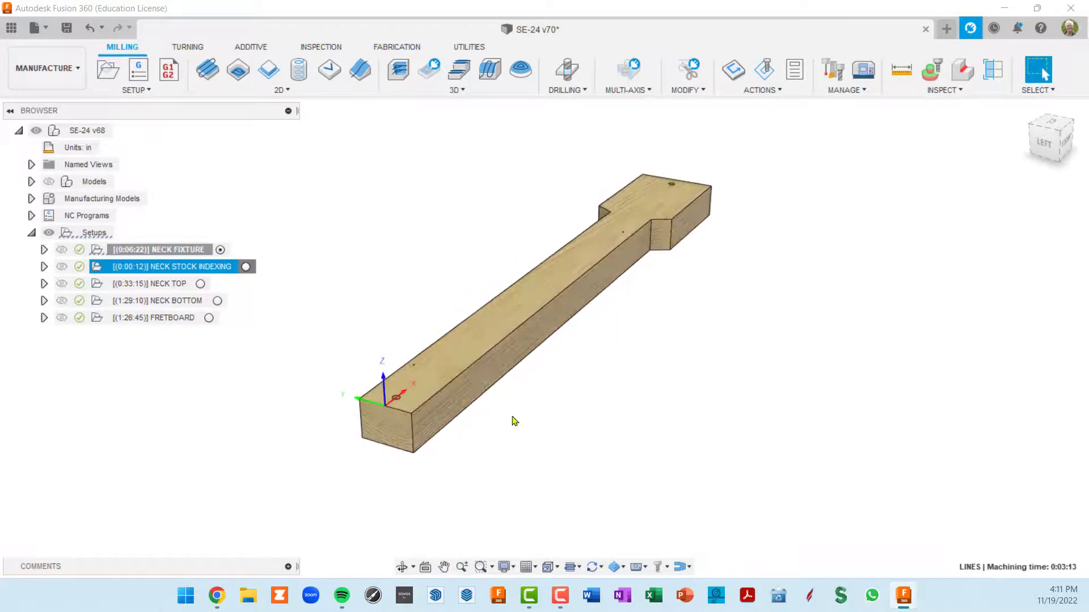
{"action": "middle_click_drag", "start_coordinate": [566, 333], "coordinate": [662, 335]}
{"action": "scroll", "coordinate": [662, 335], "scroll_direction": "up", "scroll_amount": 1}
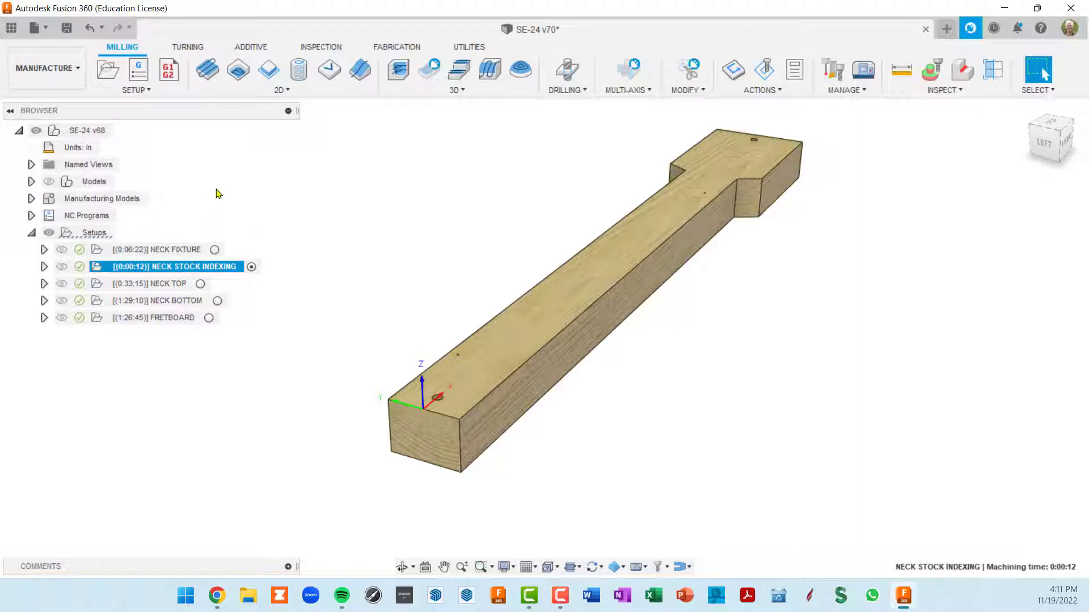
- Expand Manufacturing Models and briefly highlight the complete guitar model over the neck blank
{"action": "left_click", "coordinate": [31, 199]}
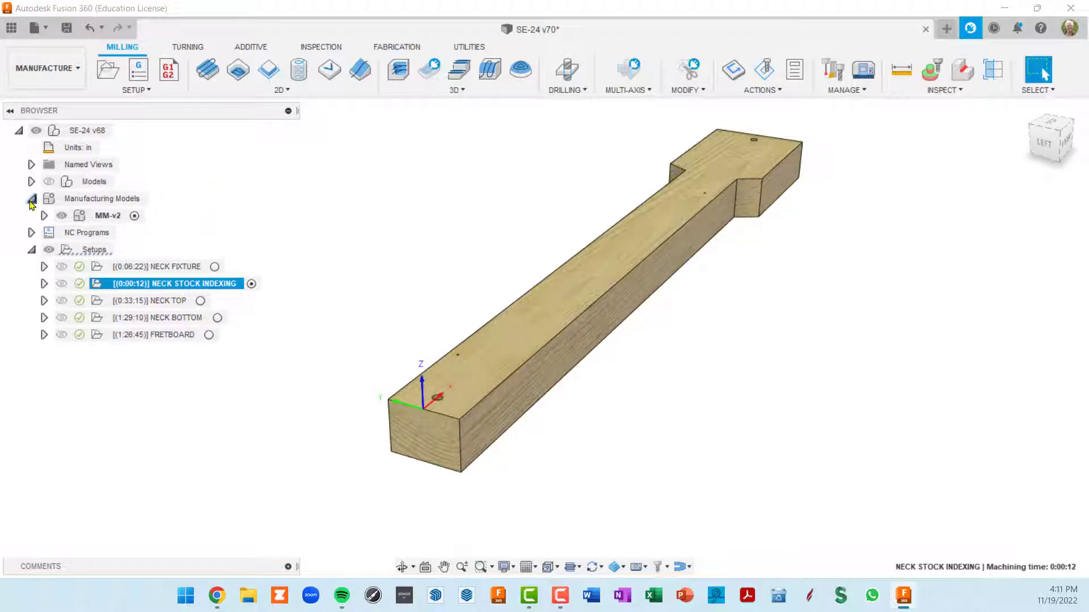
{"action": "left_click", "coordinate": [97, 202]}
{"action": "scroll", "coordinate": [286, 232], "scroll_direction": "down", "scroll_amount": 3}
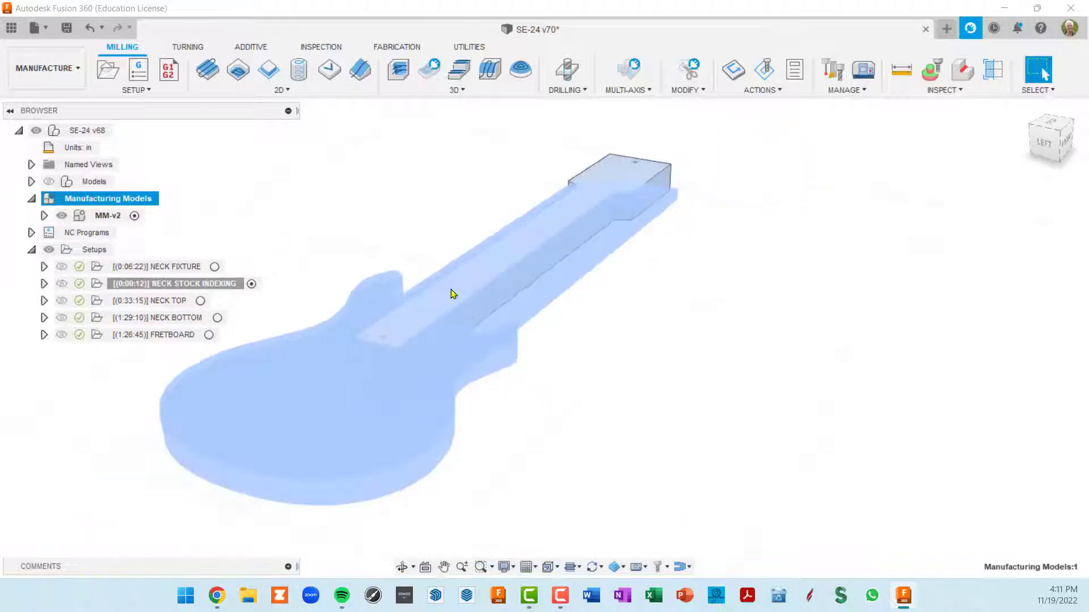
{"action": "left_click", "coordinate": [807, 441]}
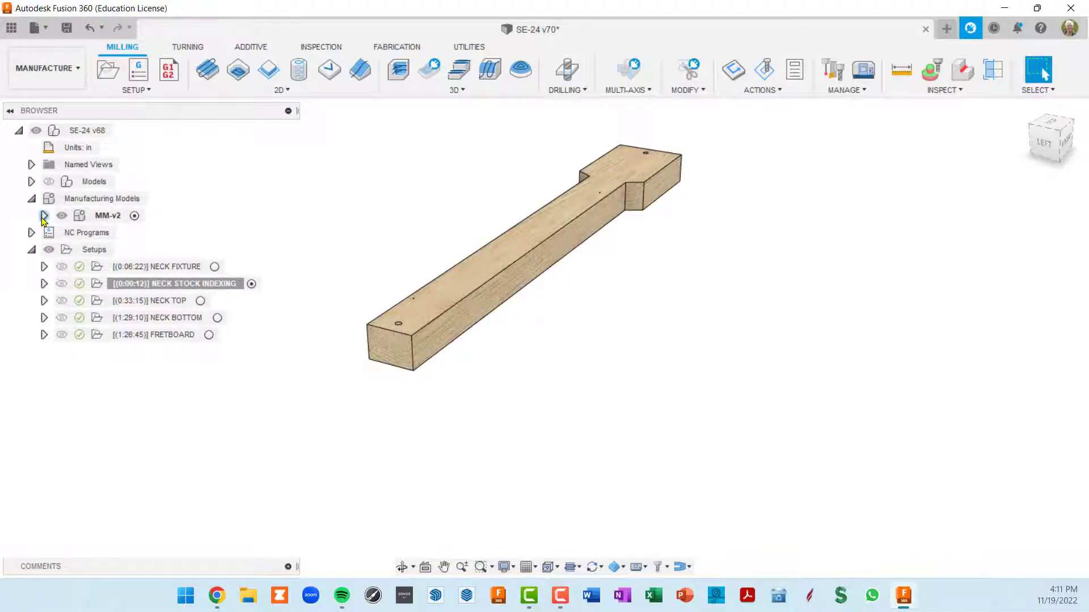
- Expand the MM-v2 manufacturing model to list its components, and highlight the SE-24 v68 (1) component
{"action": "left_click", "coordinate": [43, 216]}
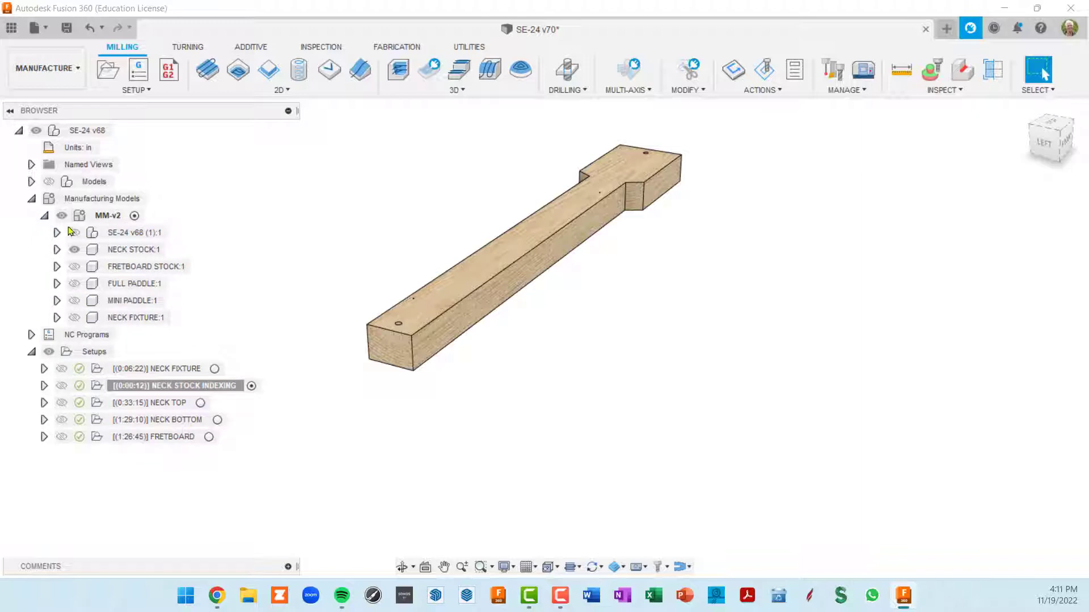
{"action": "left_click", "coordinate": [122, 218]}
{"action": "left_click", "coordinate": [133, 218]}
{"action": "left_click", "coordinate": [130, 235]}
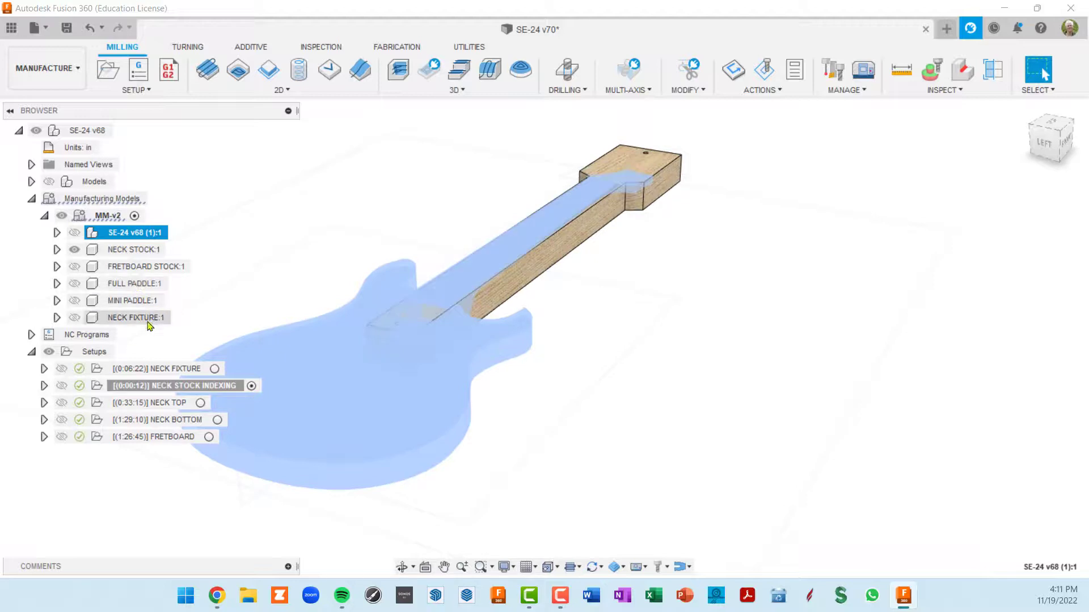
{"action": "left_click", "coordinate": [263, 256]}
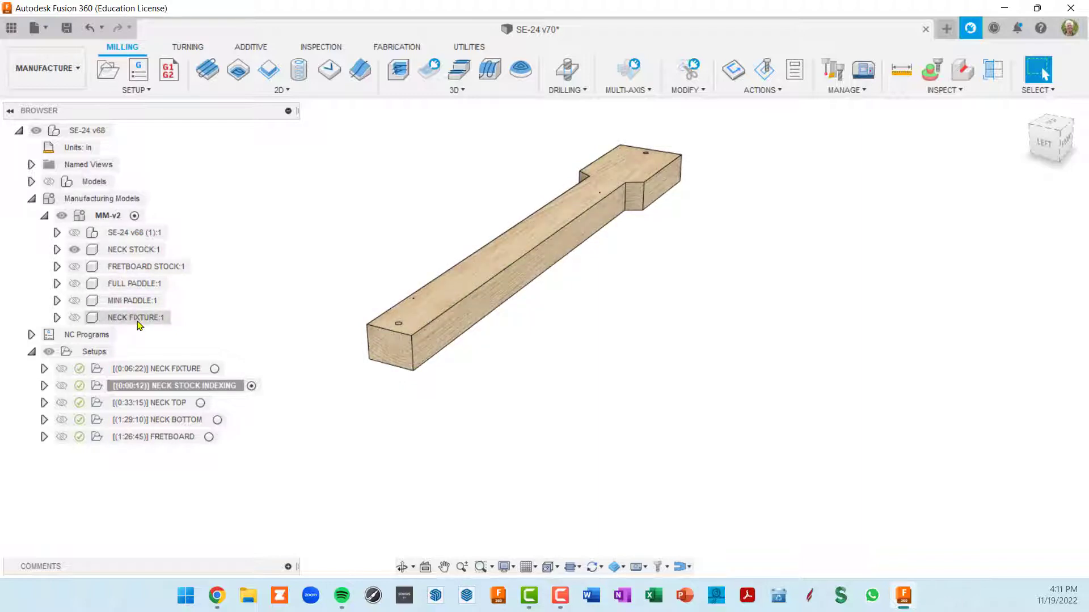
- Show the FRETBOARD STOCK in place of the NECK STOCK, and swap it for the FULL PADDLE to inspect its shape
{"action": "left_click", "coordinate": [74, 249]}
{"action": "left_click", "coordinate": [76, 267]}
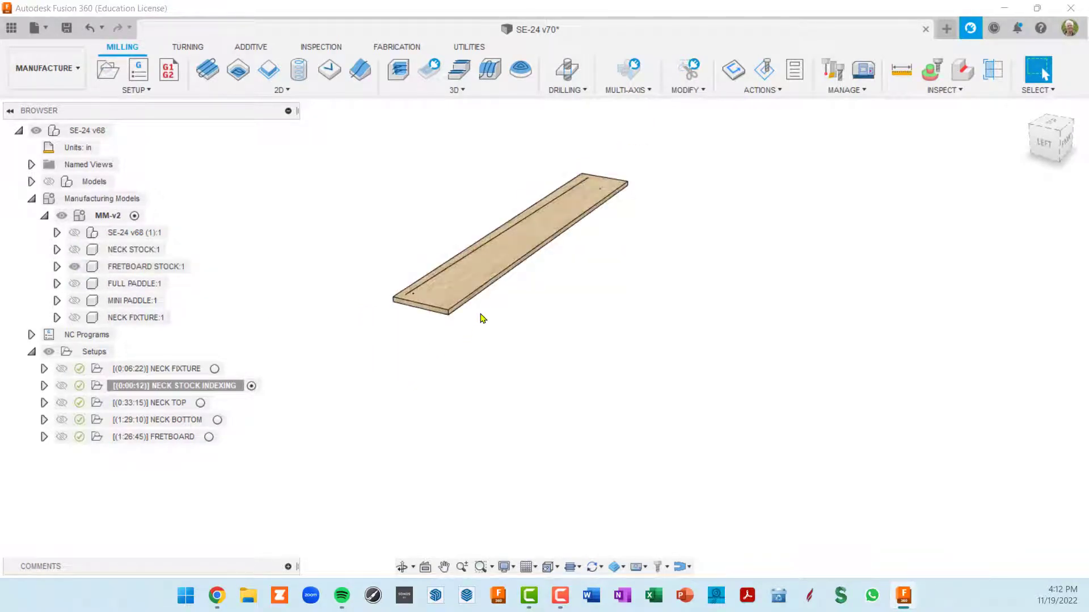
{"action": "left_click", "coordinate": [74, 267]}
{"action": "left_click", "coordinate": [74, 283]}
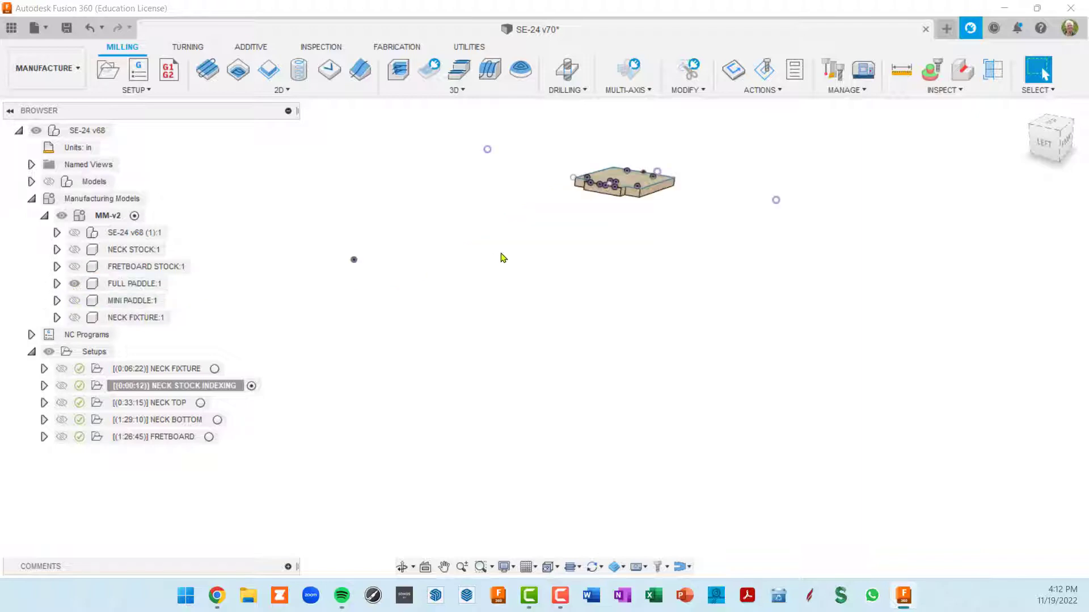
{"action": "scroll", "coordinate": [636, 214], "scroll_direction": "up", "scroll_amount": 3}
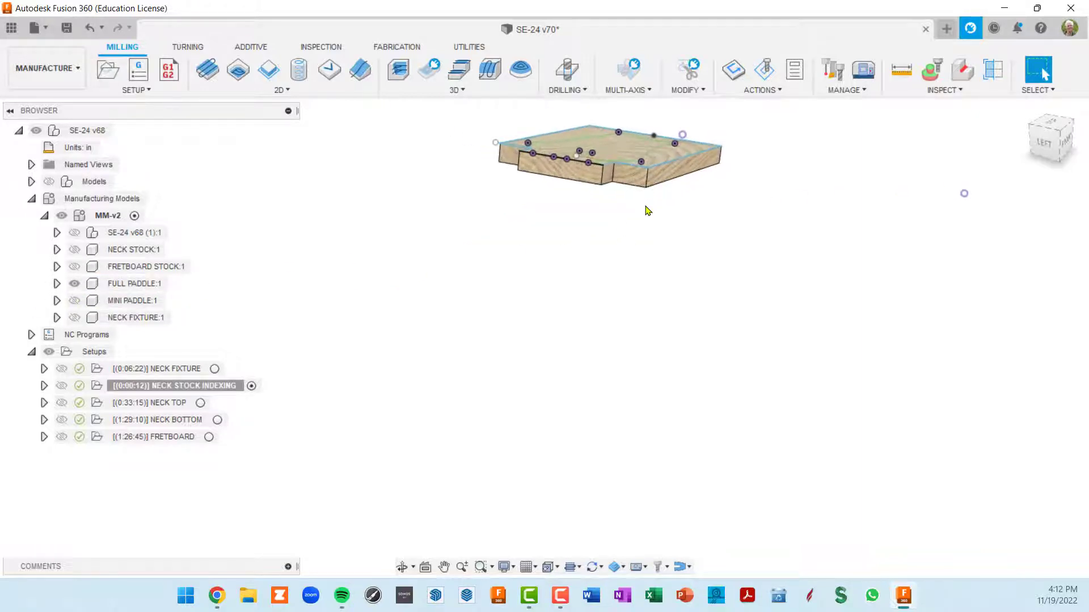
{"action": "middle_click_drag", "start_coordinate": [644, 211], "coordinate": [619, 297], "text": "shift"}
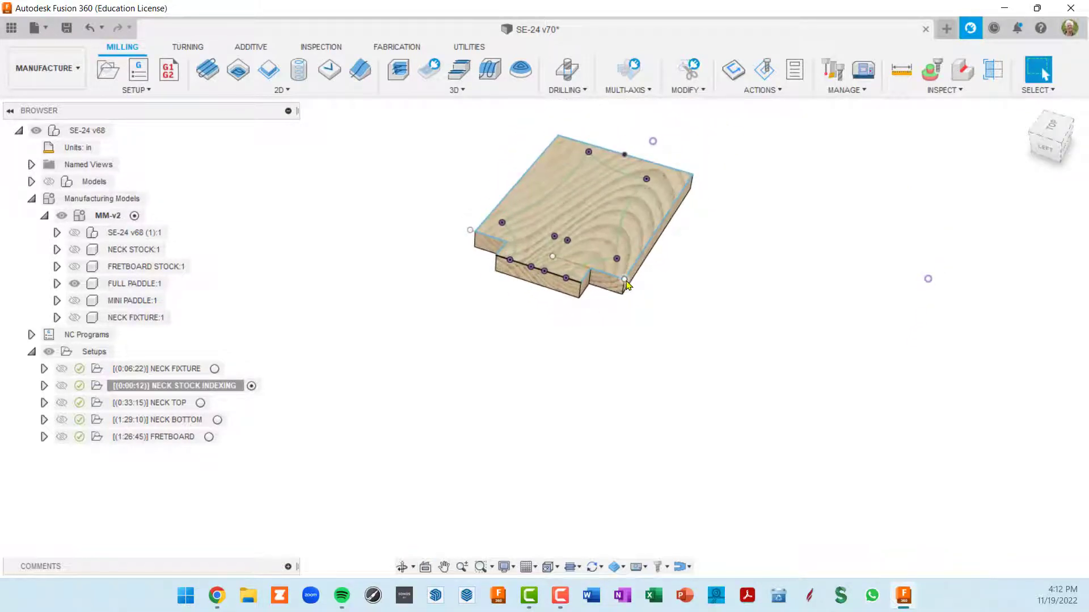
{"action": "middle_click_drag", "start_coordinate": [623, 279], "coordinate": [589, 230], "text": "shift"}
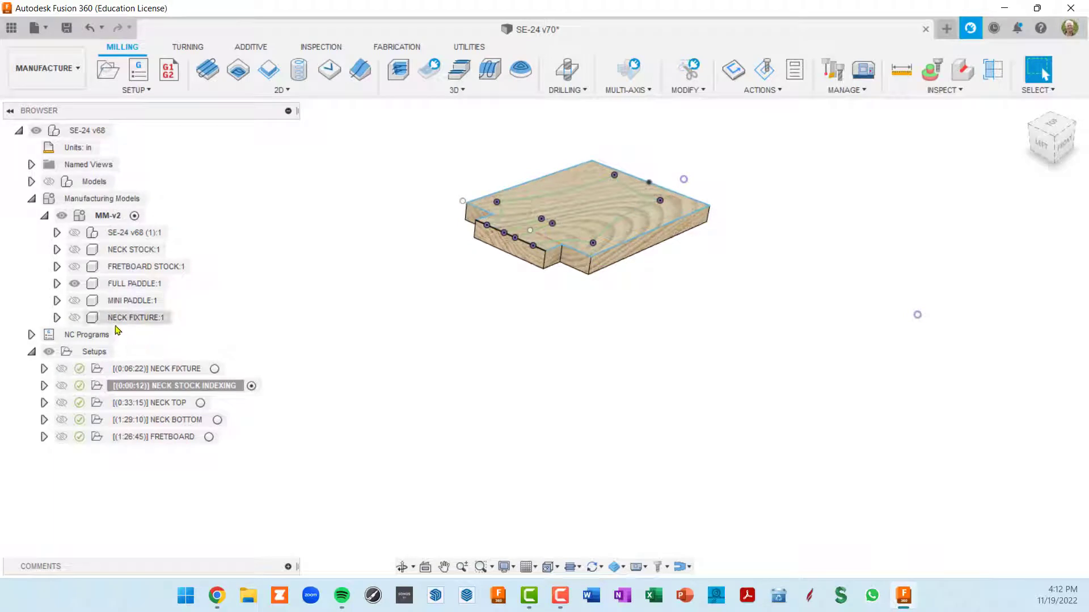
- Show the MINI PADDLE in place of the FULL PADDLE and view it from above
{"action": "left_click", "coordinate": [74, 301]}
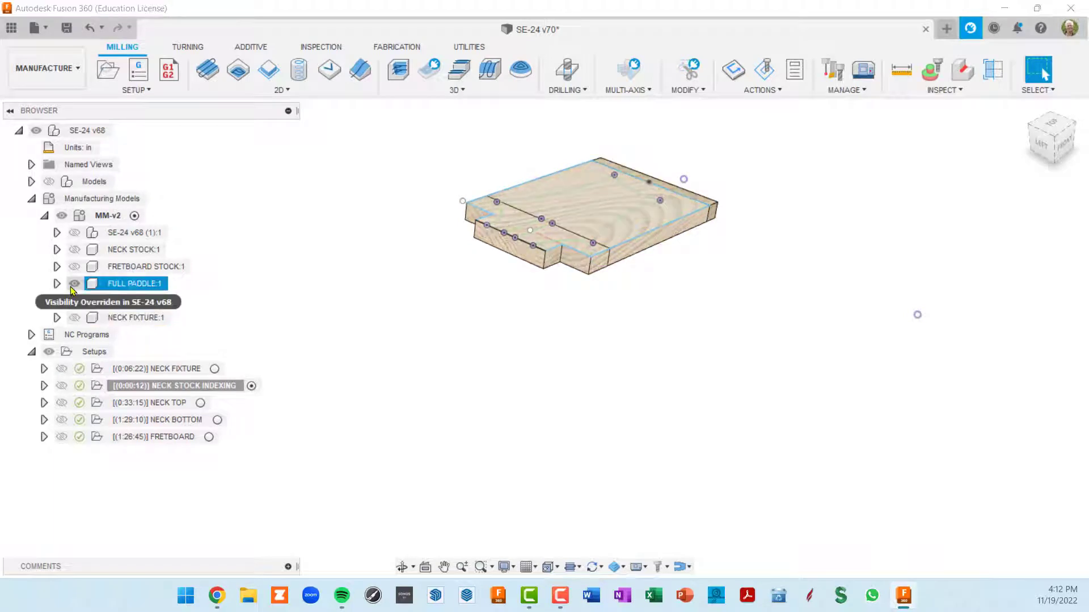
{"action": "left_click", "coordinate": [74, 284]}
{"action": "middle_click_drag", "start_coordinate": [483, 335], "coordinate": [493, 340], "text": "shift"}
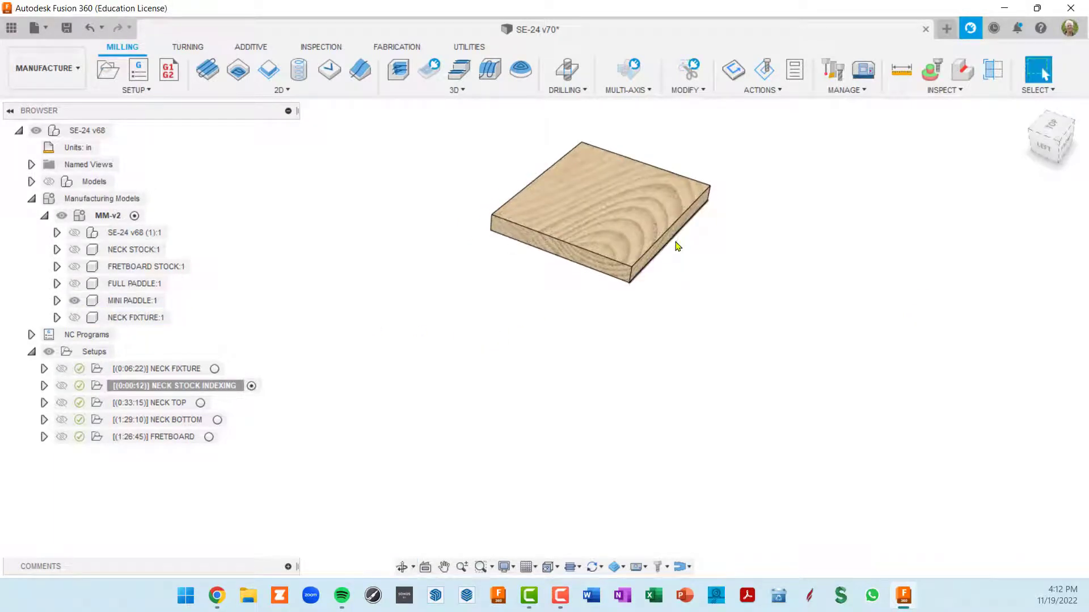
- Show the NECK FIXTURE under the MINI PADDLE, and hide the paddle to view the fixture board alone
{"action": "left_click", "coordinate": [74, 318]}
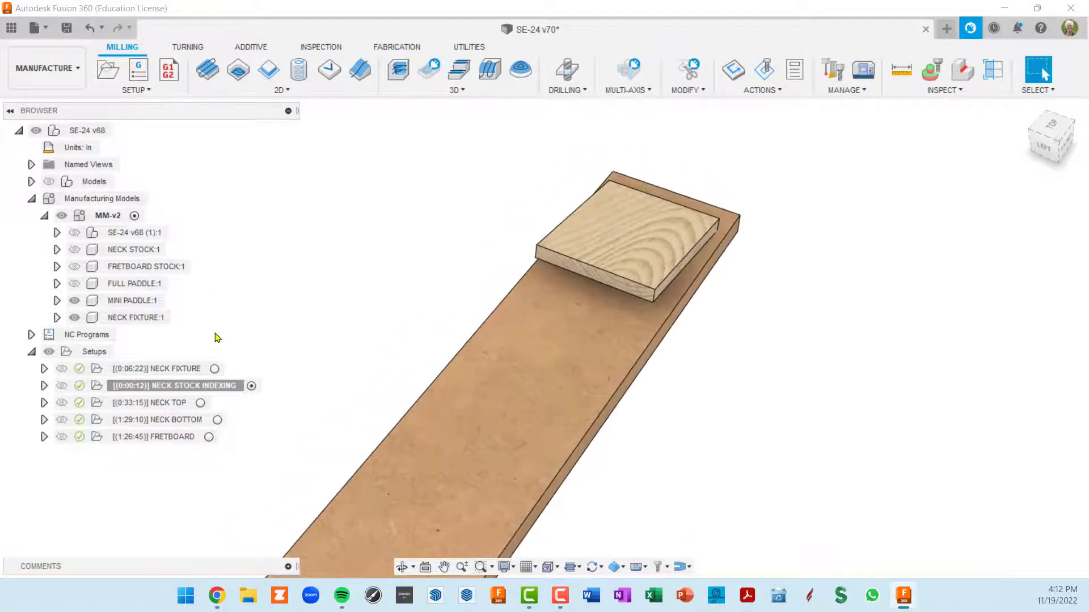
{"action": "scroll", "coordinate": [399, 401], "scroll_direction": "down", "scroll_amount": 2}
{"action": "middle_click_drag", "start_coordinate": [444, 352], "coordinate": [493, 301]}
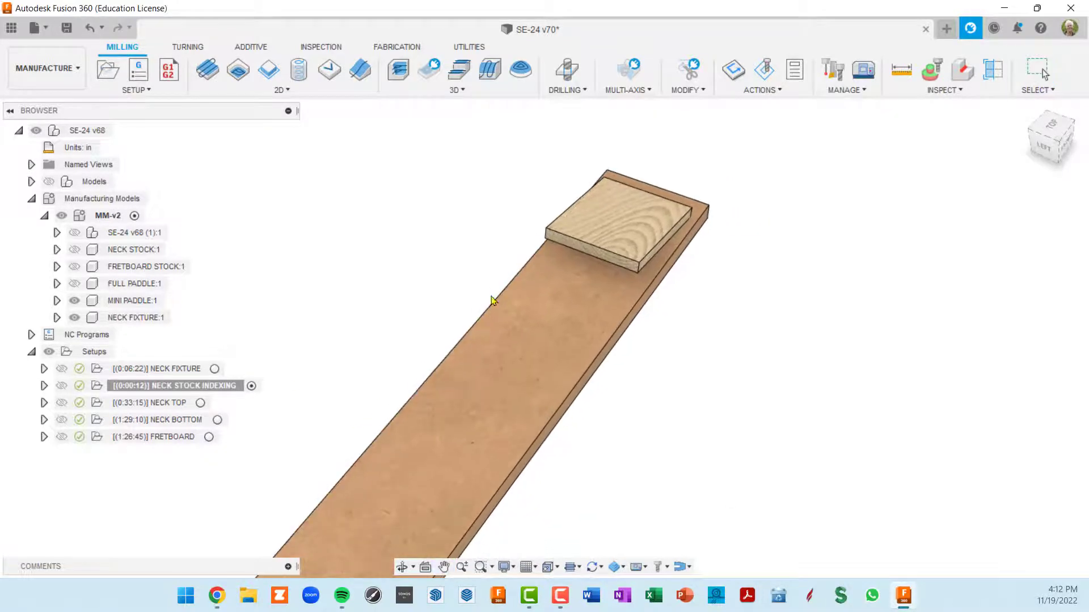
{"action": "left_click", "coordinate": [83, 303]}
{"action": "left_click", "coordinate": [74, 302]}
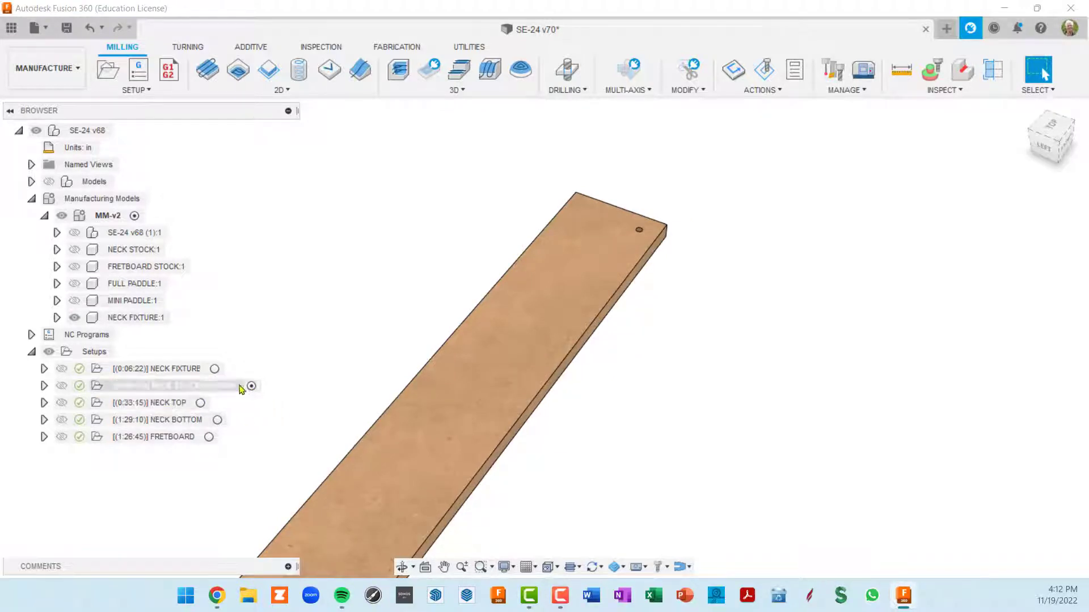
- Reactivate the NECK STOCK INDEXING setup, expand its operations, and examine the index holes at both ends of the neck blank
{"action": "left_click", "coordinate": [251, 388]}
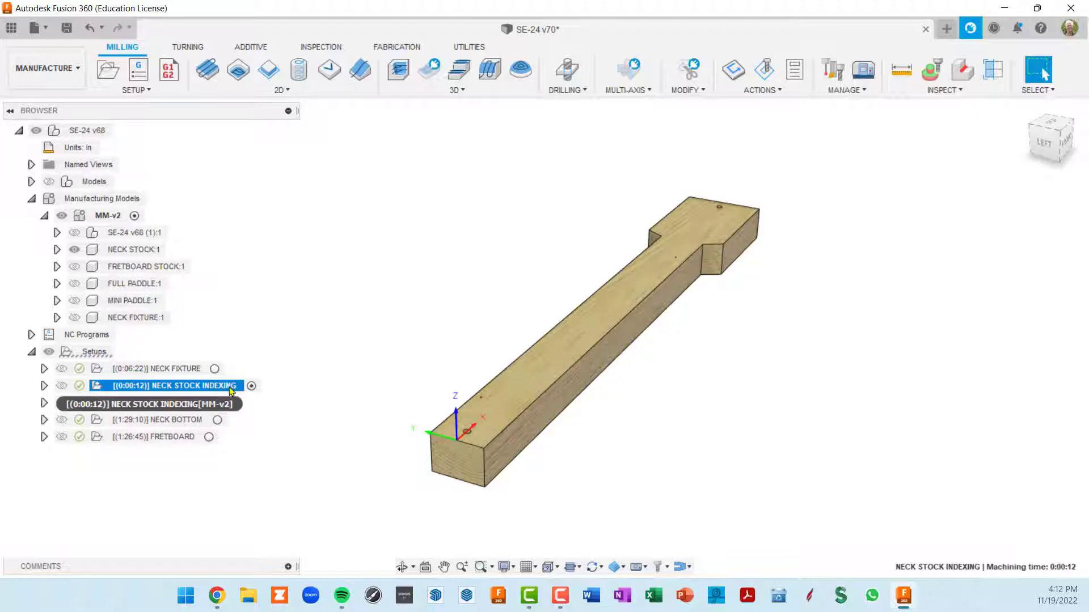
{"action": "left_click", "coordinate": [44, 387]}
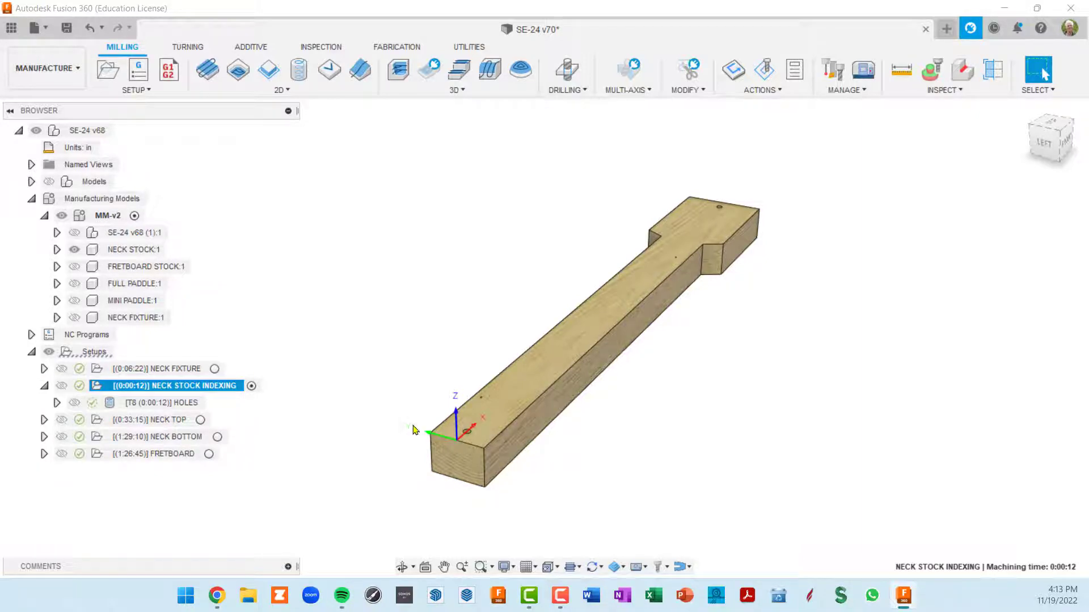
{"action": "scroll", "coordinate": [459, 431], "scroll_direction": "up", "scroll_amount": 5}
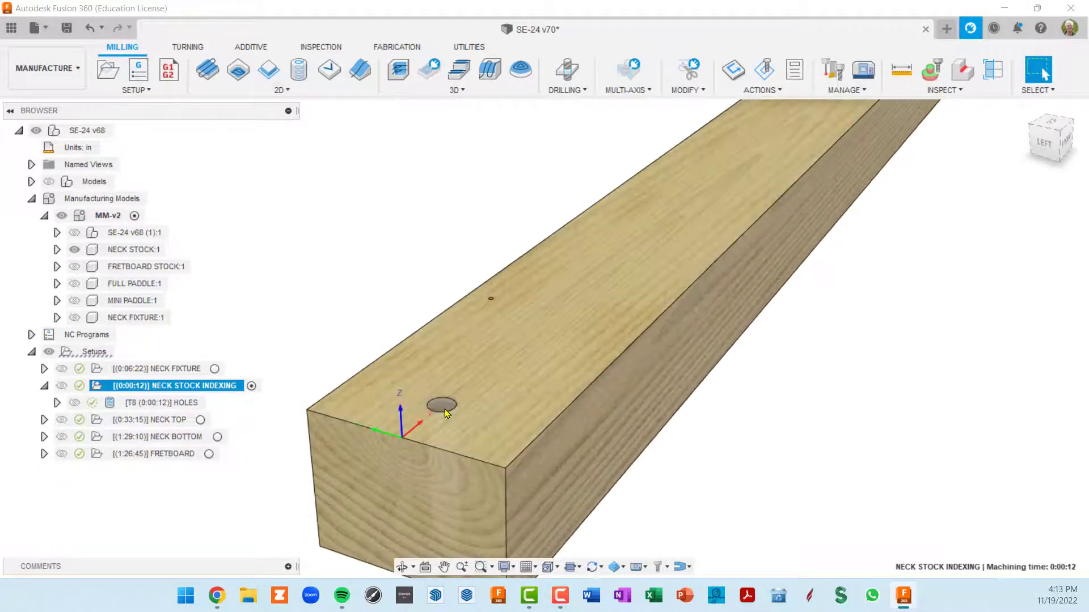
{"action": "scroll", "coordinate": [445, 409], "scroll_direction": "down", "scroll_amount": 8}
{"action": "scroll", "coordinate": [648, 307], "scroll_direction": "up", "scroll_amount": 4}
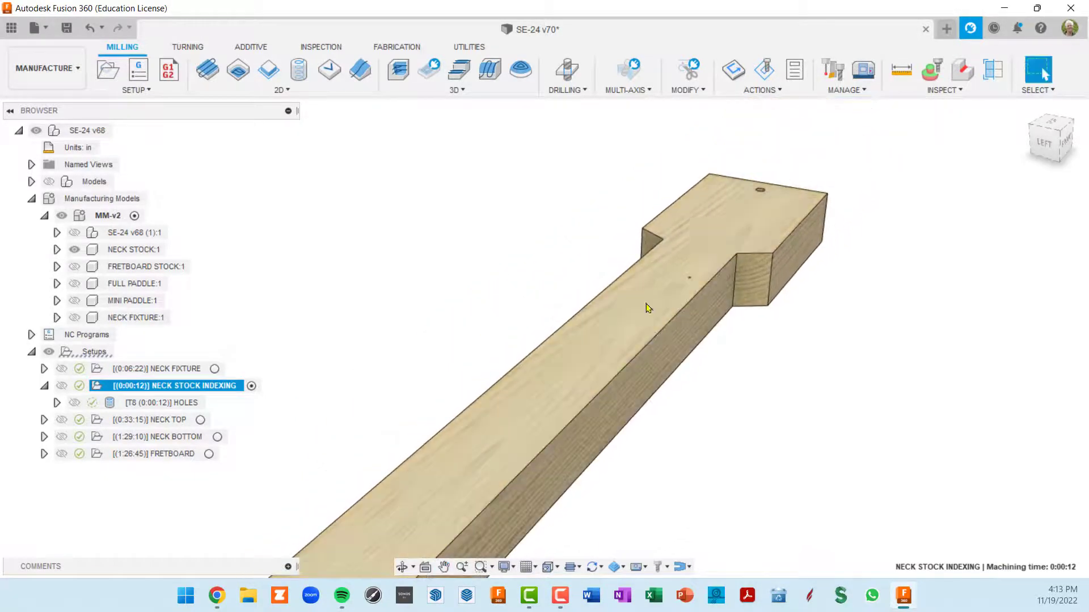
{"action": "scroll", "coordinate": [713, 237], "scroll_direction": "up", "scroll_amount": 1}
{"action": "scroll", "coordinate": [776, 191], "scroll_direction": "up", "scroll_amount": 1}
{"action": "scroll", "coordinate": [768, 192], "scroll_direction": "down", "scroll_amount": 3}
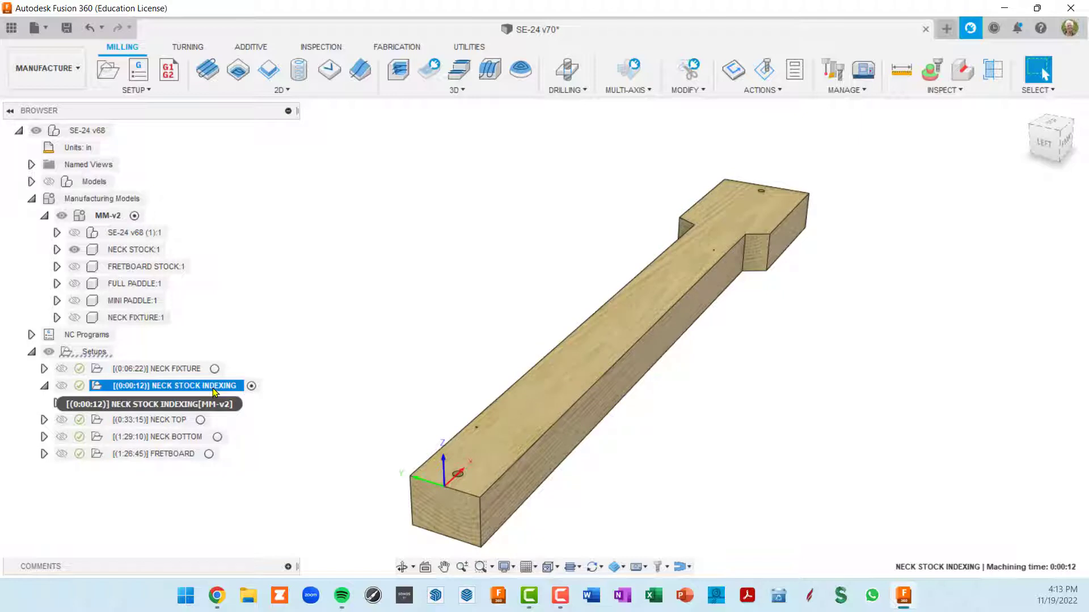
- Activate the NECK FIXTURE setup again and look at the index holes on the fixture board
{"action": "left_click", "coordinate": [215, 370], "text": "ctrl"}
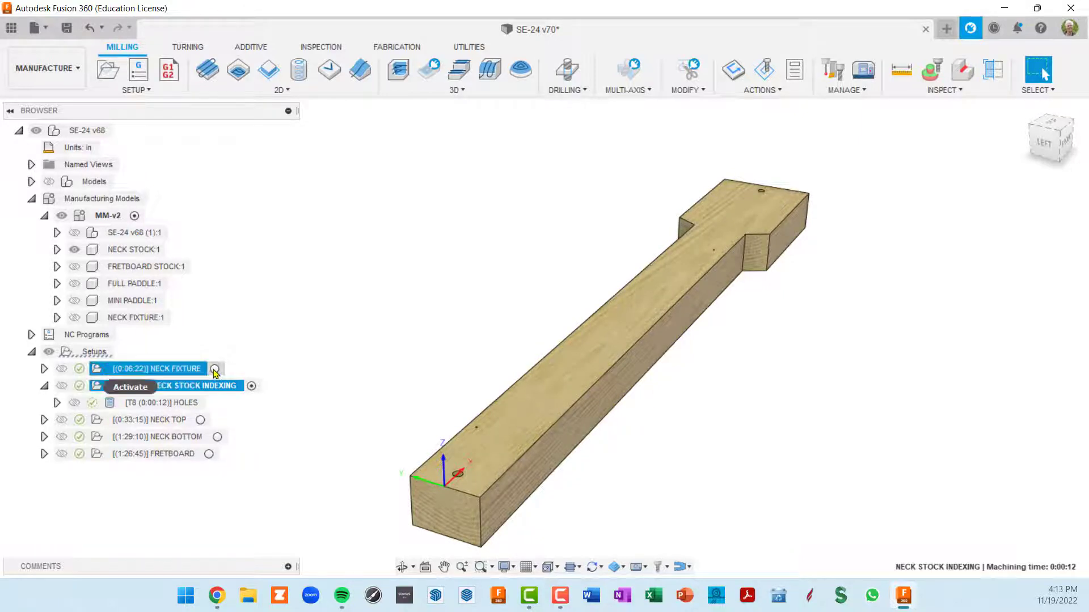
{"action": "left_click", "coordinate": [215, 369]}
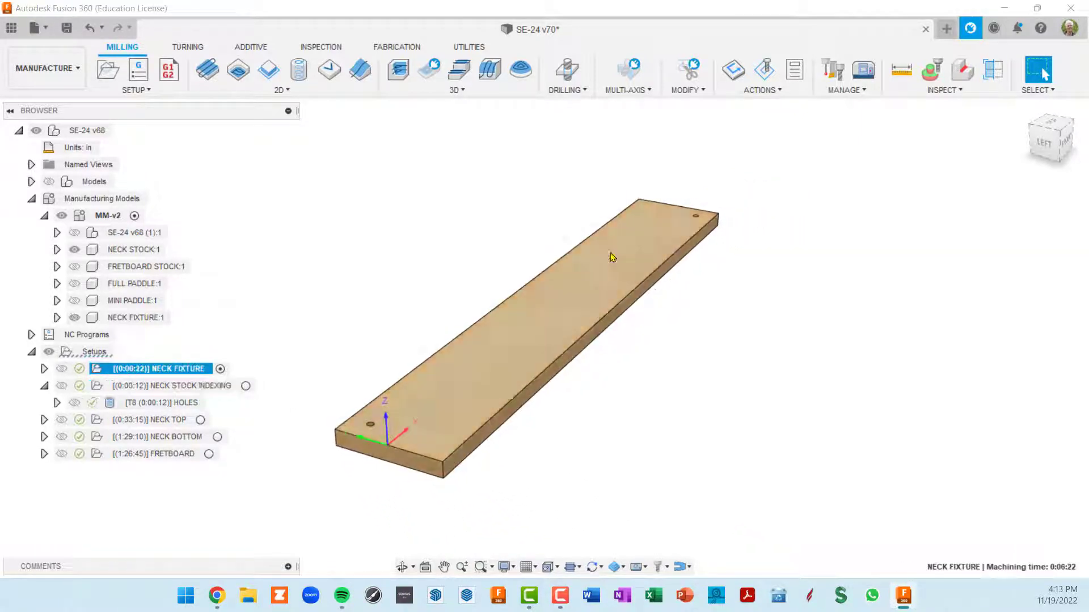
{"action": "scroll", "coordinate": [464, 434], "scroll_direction": "up", "scroll_amount": 3}
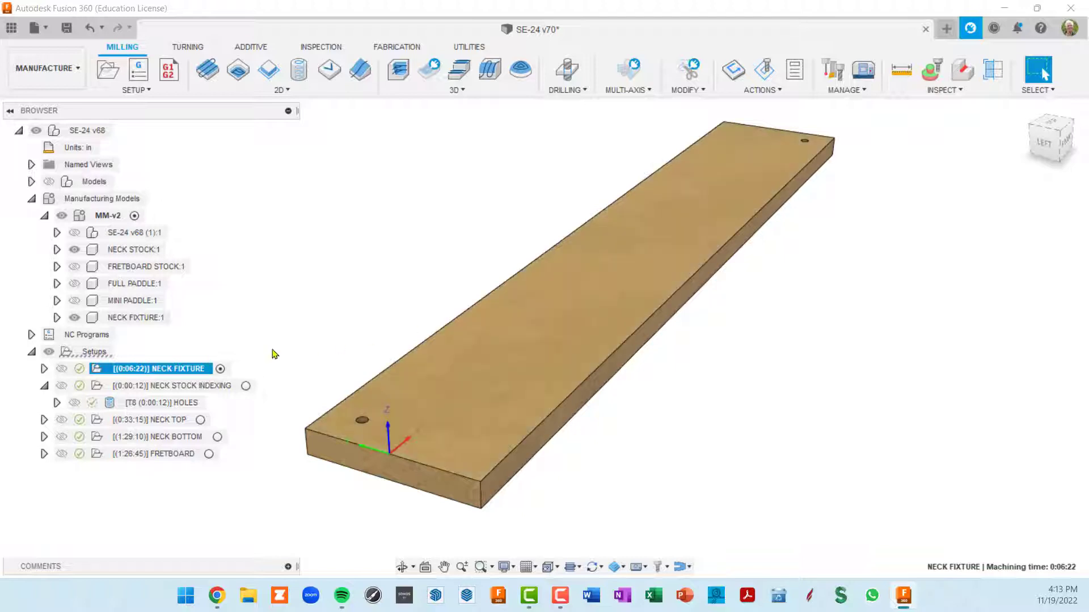
- Activate the NECK STOCK INDEXING setup and examine the neck blank's index holes from above and from the underside
{"action": "left_click", "coordinate": [182, 387]}
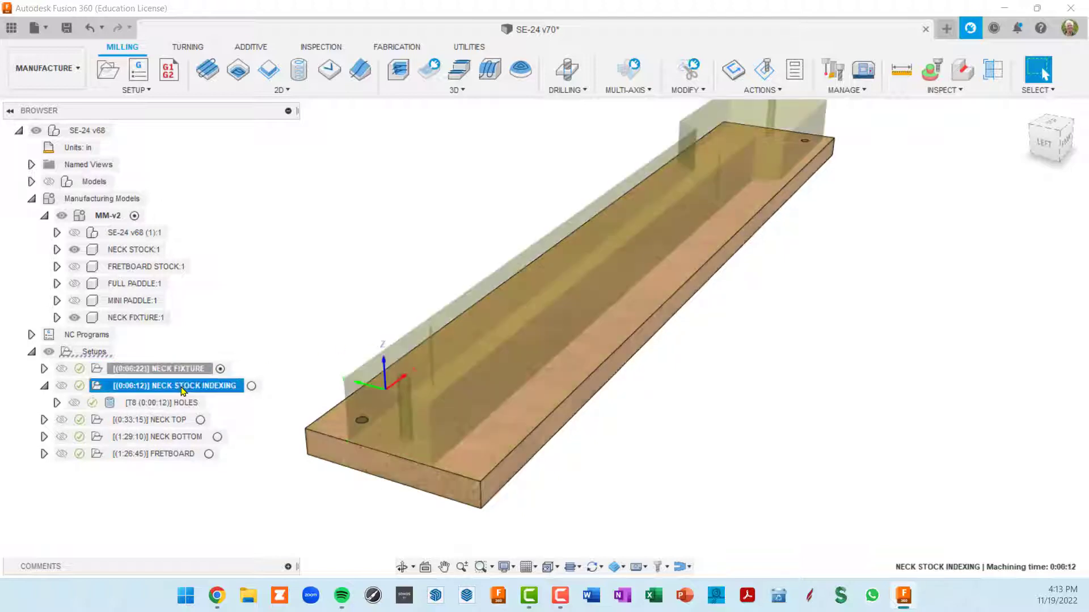
{"action": "left_click", "coordinate": [251, 386]}
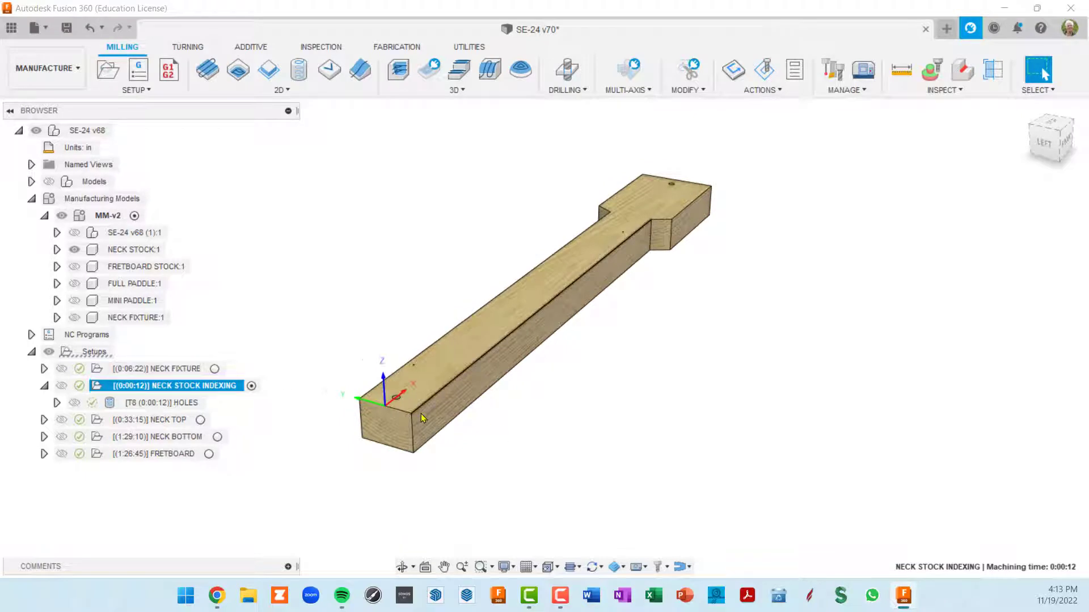
{"action": "scroll", "coordinate": [423, 389], "scroll_direction": "up", "scroll_amount": 2}
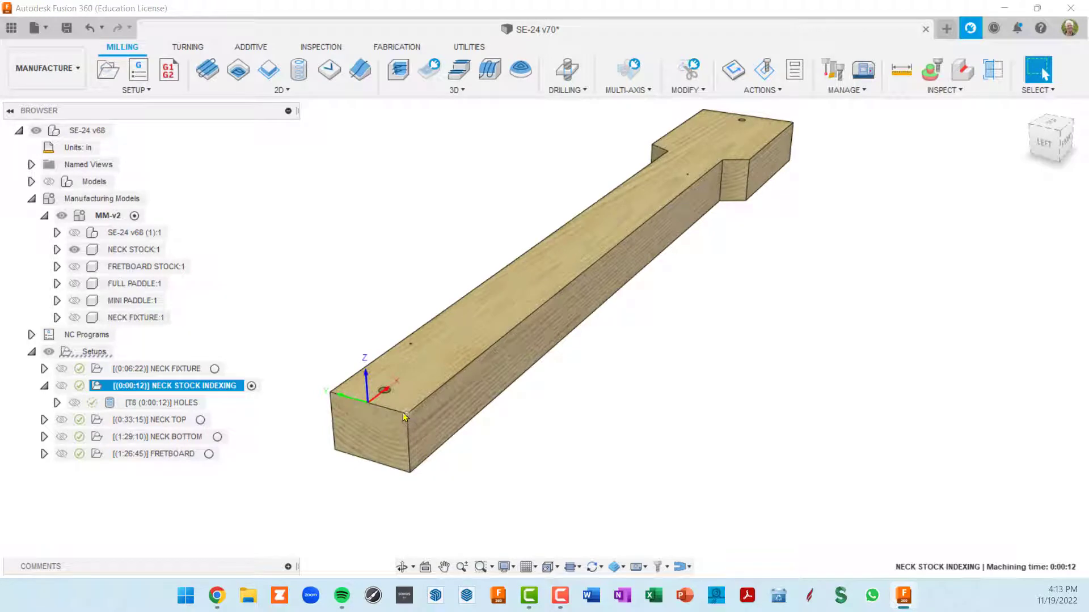
{"action": "scroll", "coordinate": [404, 417], "scroll_direction": "up", "scroll_amount": 2}
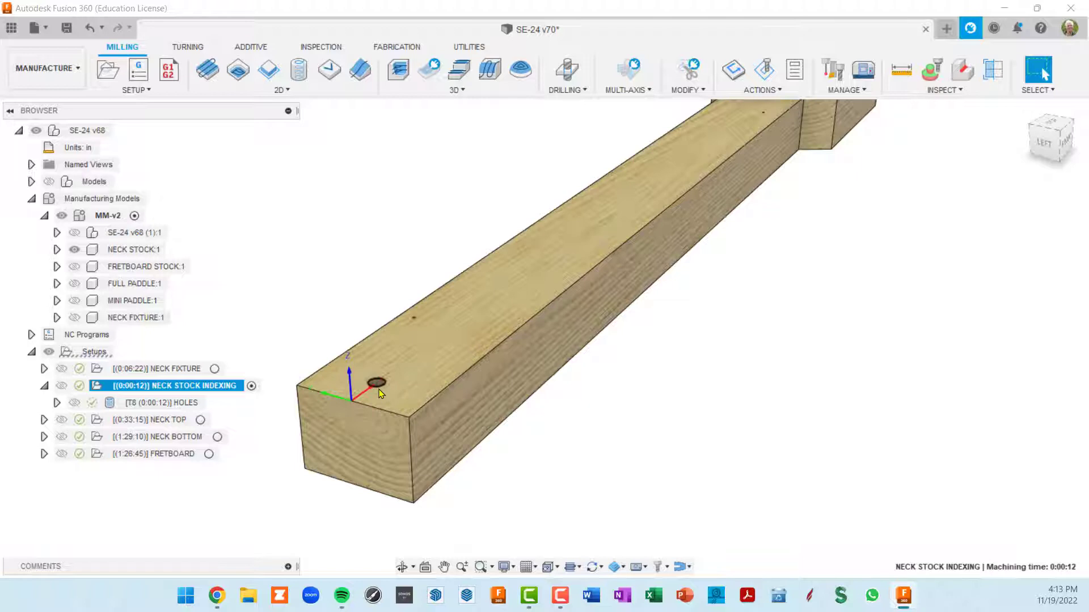
{"action": "scroll", "coordinate": [381, 389], "scroll_direction": "down", "scroll_amount": 3}
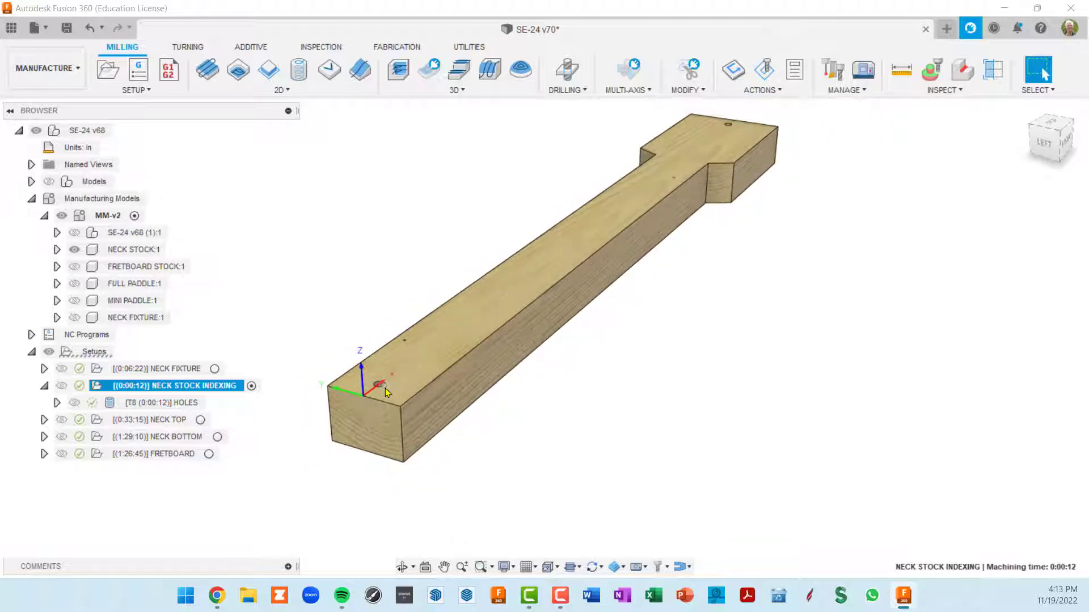
{"action": "middle_click_drag", "start_coordinate": [536, 431], "coordinate": [645, 291], "text": "shift"}
{"action": "scroll", "coordinate": [477, 363], "scroll_direction": "down", "scroll_amount": 4}
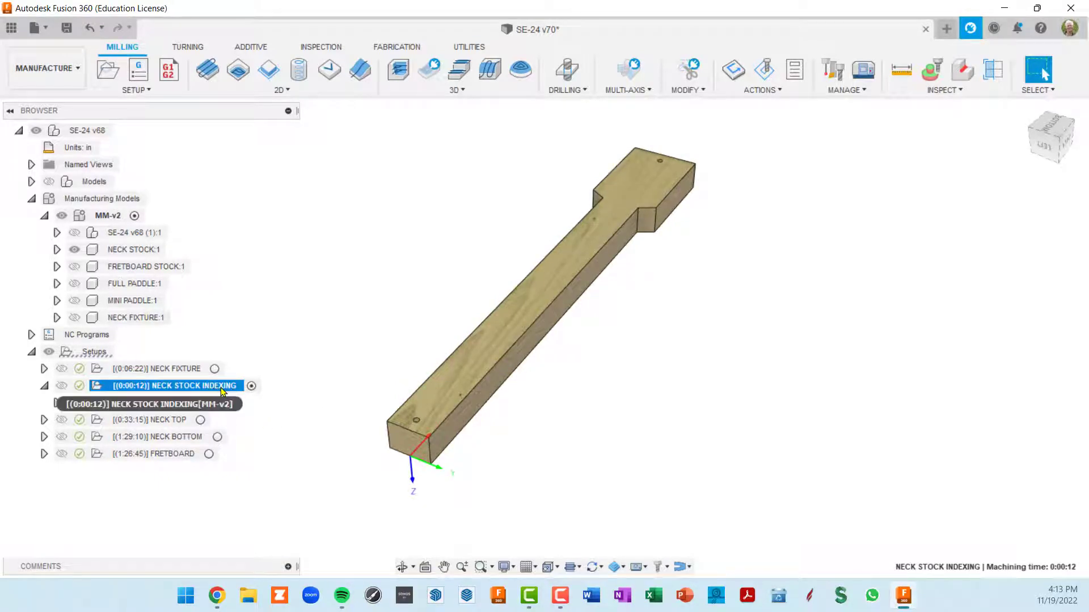
- Restore the NECK STOCK INDEXING setup's view and preview the HOLES toolpath on the neck blank
{"action": "left_click", "coordinate": [251, 386]}
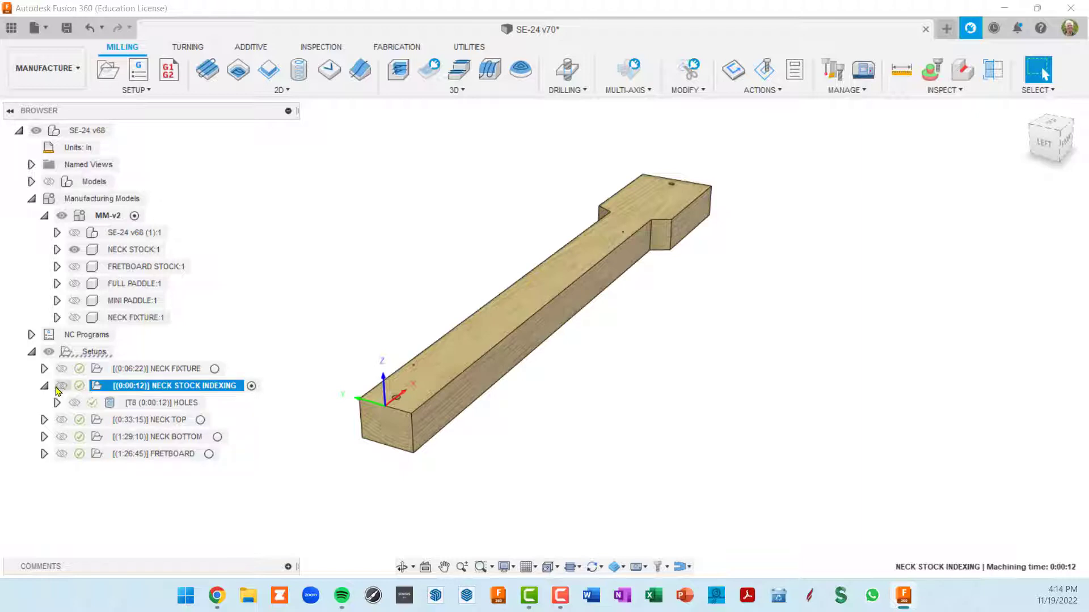
{"action": "left_click", "coordinate": [167, 405]}
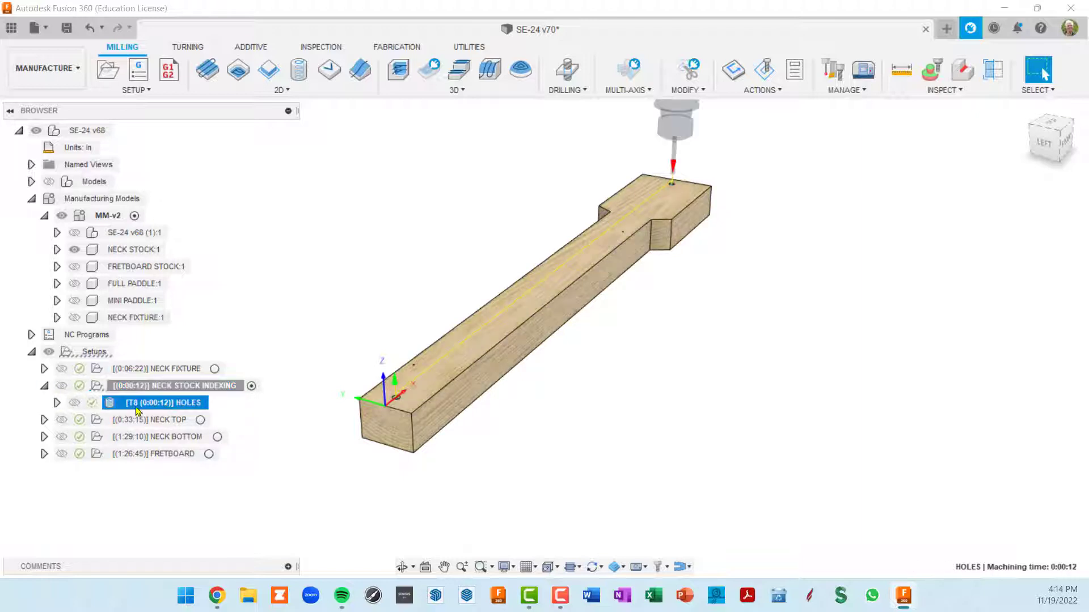
{"action": "left_click", "coordinate": [130, 387]}
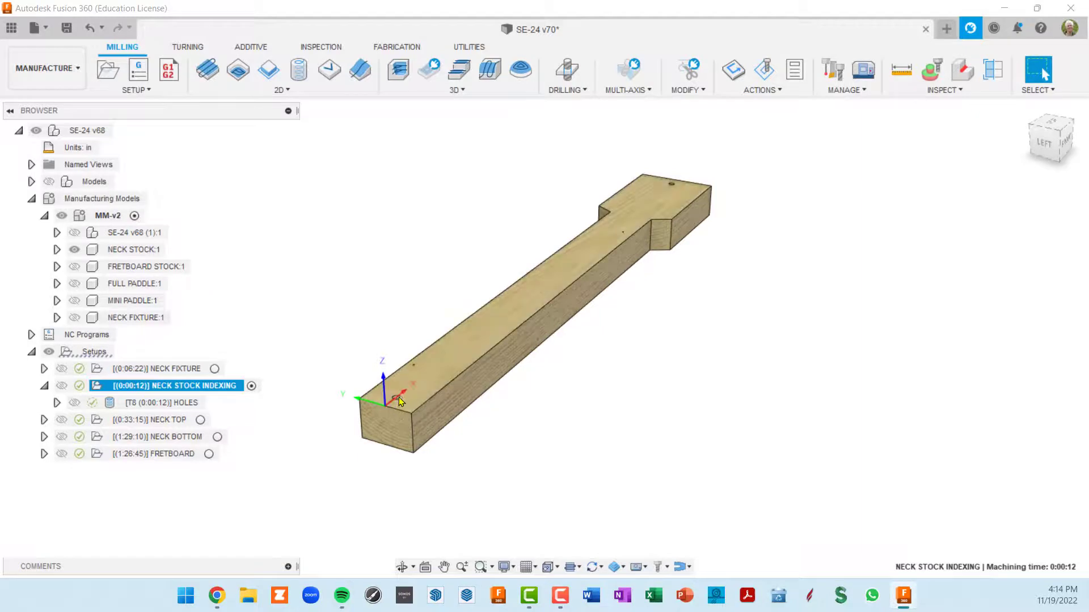
- Examine the index hole and the small locating hole at the heel end of the neck blank up close
{"action": "scroll", "coordinate": [399, 401], "scroll_direction": "up", "scroll_amount": 5}
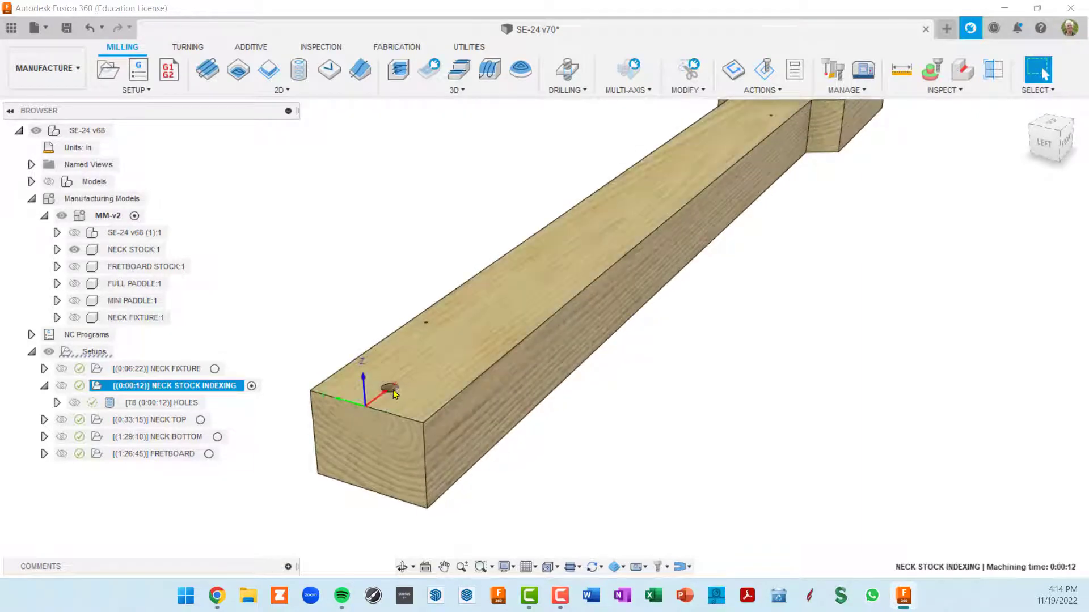
{"action": "scroll", "coordinate": [395, 393], "scroll_direction": "up", "scroll_amount": 5}
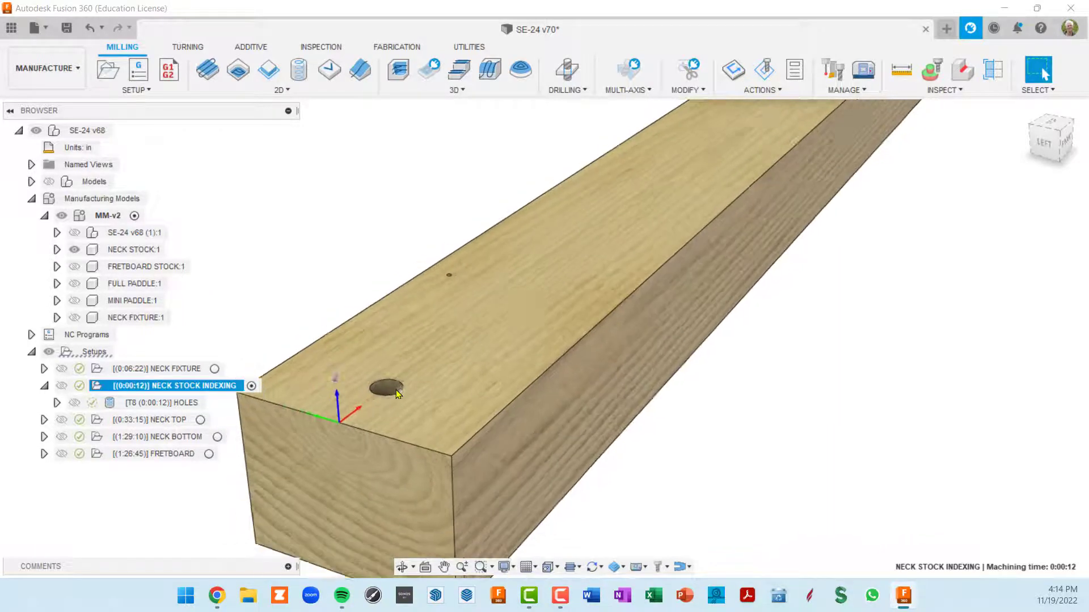
{"action": "scroll", "coordinate": [396, 390], "scroll_direction": "down", "scroll_amount": 6}
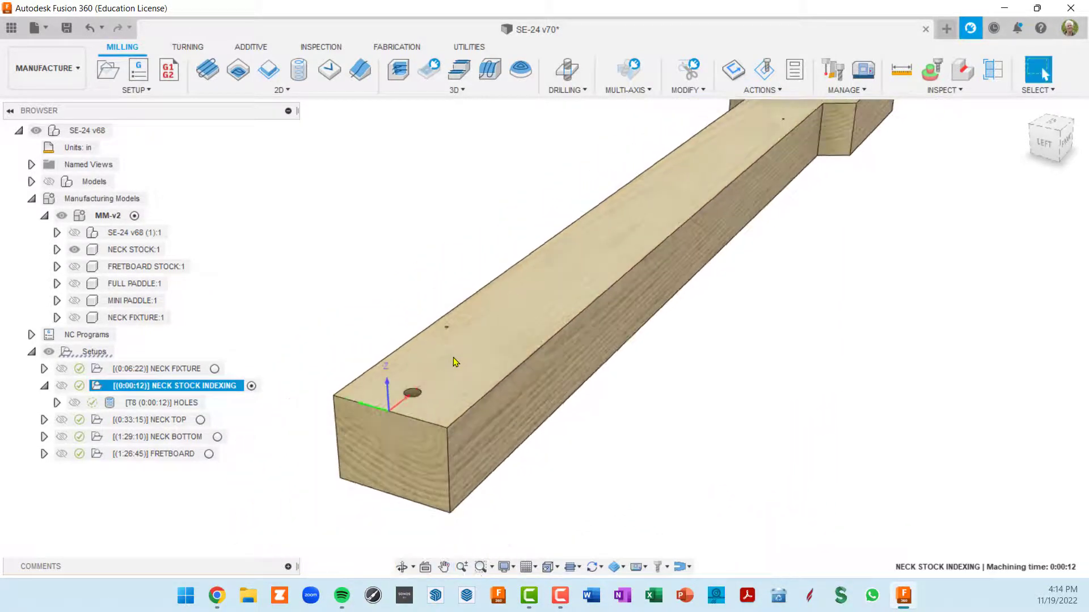
{"action": "middle_click_drag", "start_coordinate": [470, 343], "coordinate": [398, 431]}
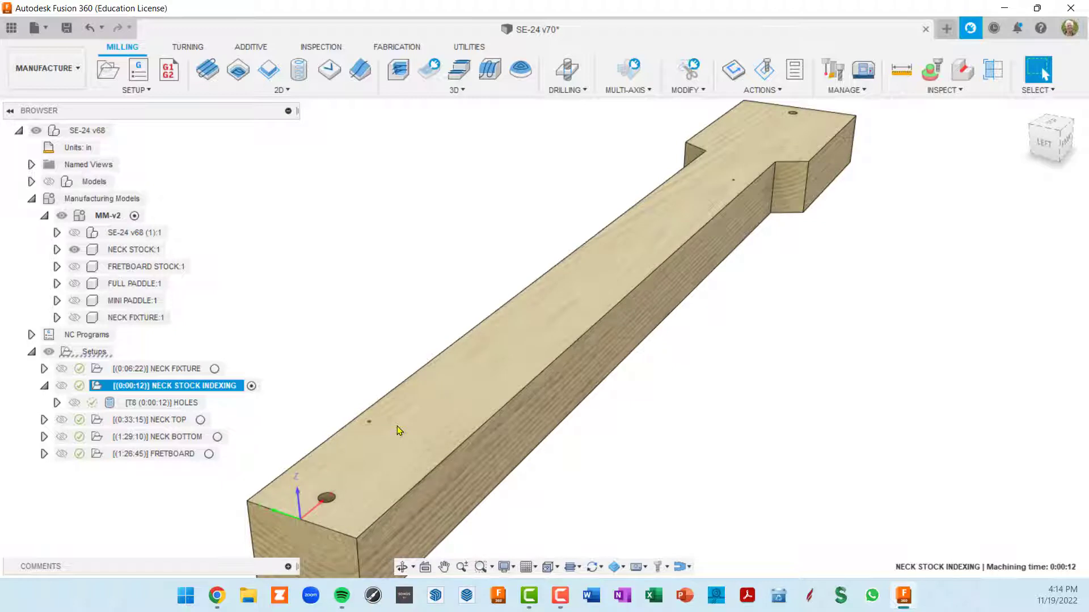
{"action": "scroll", "coordinate": [389, 427], "scroll_direction": "down", "scroll_amount": 3}
{"action": "middle_click_drag", "start_coordinate": [379, 427], "coordinate": [444, 339]}
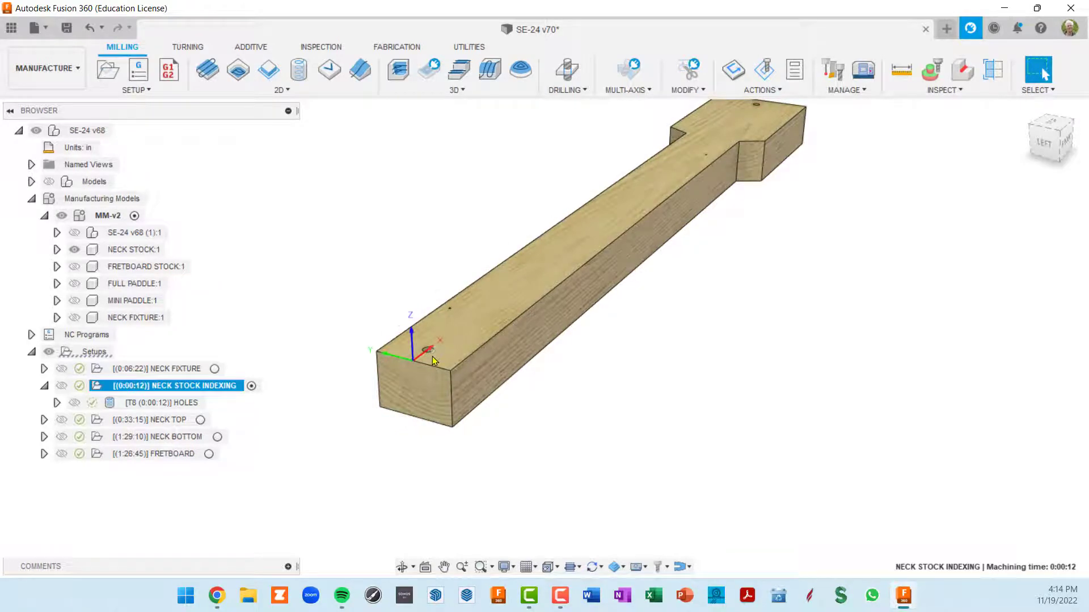
- Compare the blank's heel-end index hole with the board in the NECK FIXTURE setup, and return to NECK STOCK INDEXING
{"action": "scroll", "coordinate": [423, 383], "scroll_direction": "up", "scroll_amount": 3}
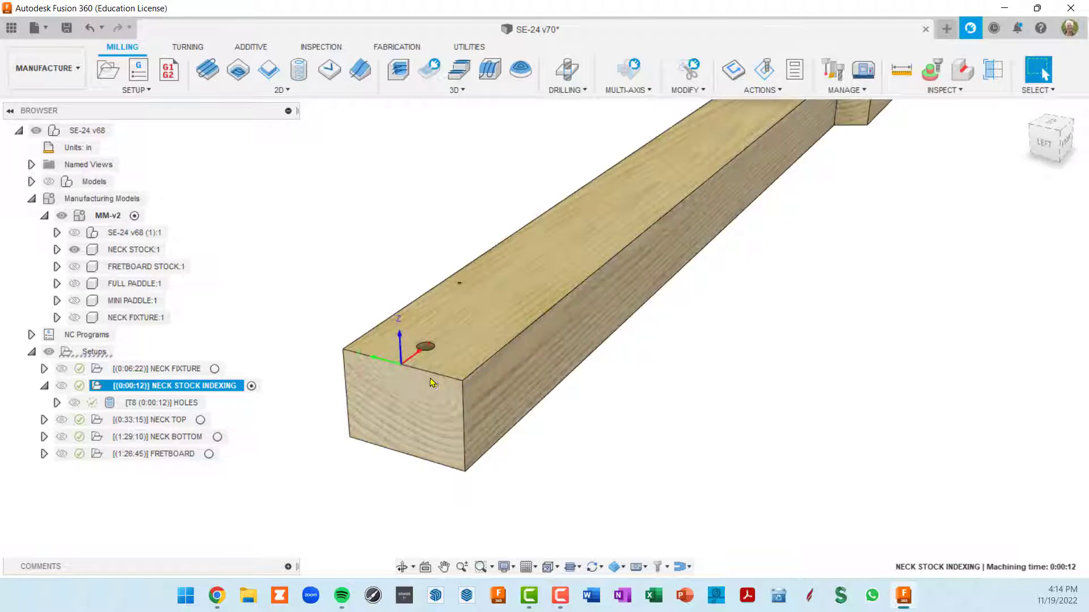
{"action": "left_click", "coordinate": [216, 371], "text": "ctrl"}
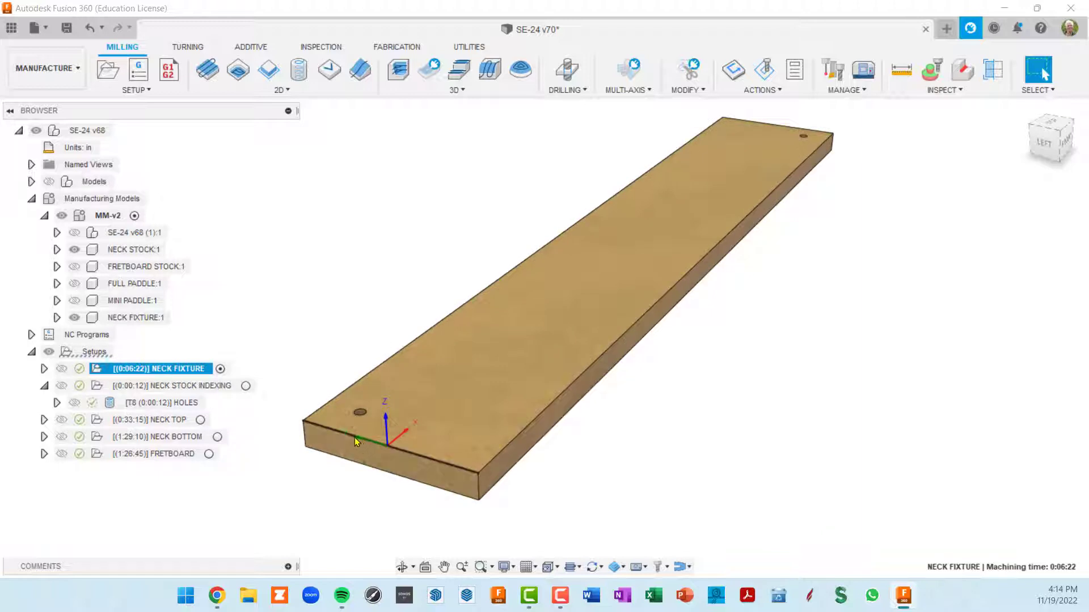
{"action": "left_click", "coordinate": [245, 387]}
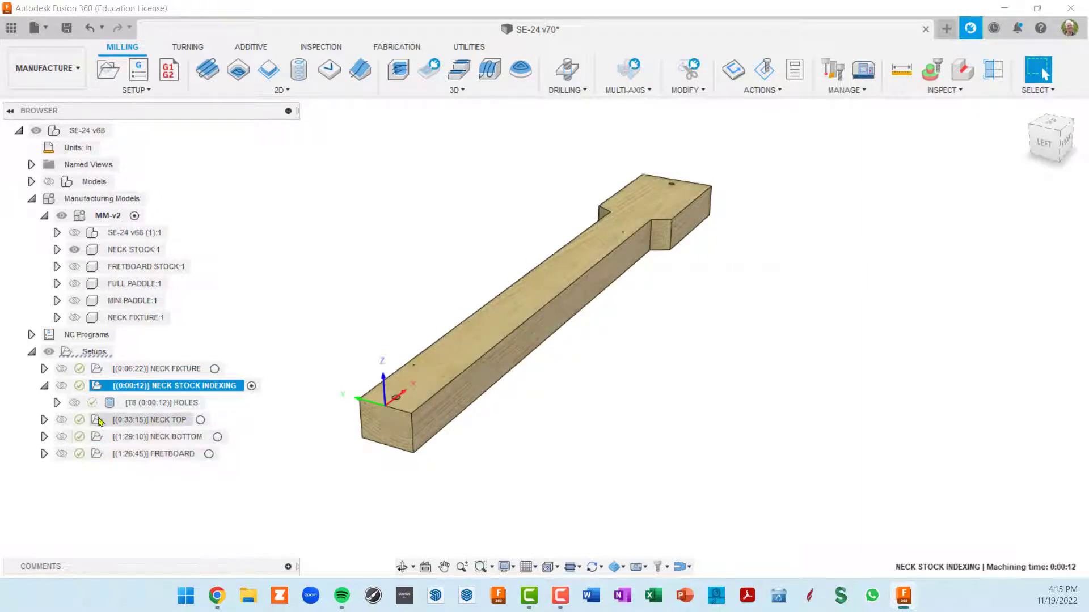
- Activate the NECK TOP setup and inspect the heel, truss rod slot and index hole of the neck inside its stock
{"action": "left_click", "coordinate": [200, 420]}
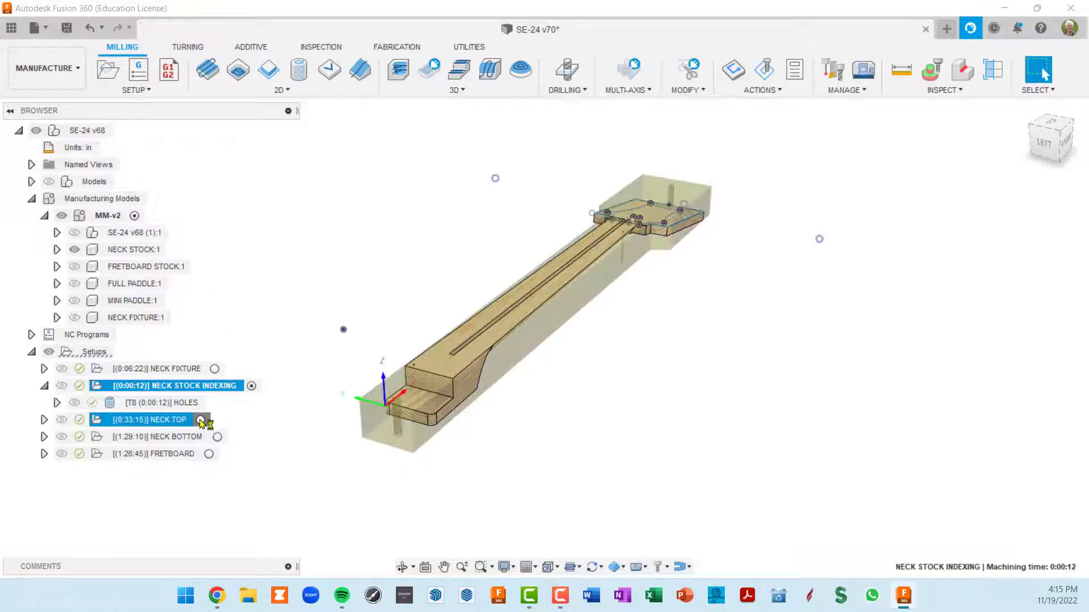
{"action": "left_click", "coordinate": [200, 420]}
{"action": "middle_click_drag", "start_coordinate": [471, 428], "coordinate": [478, 321]}
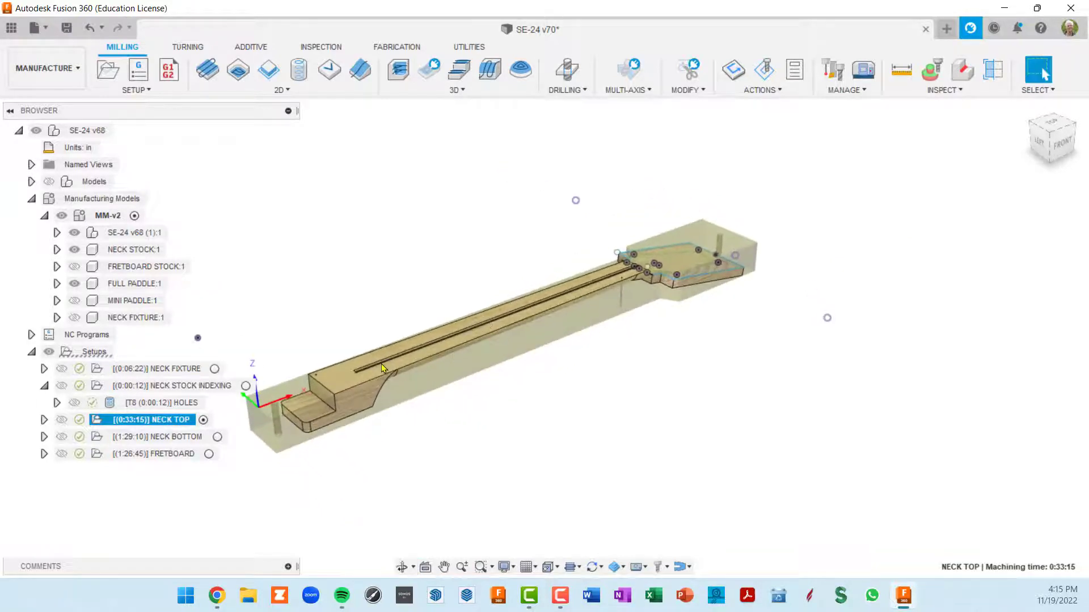
{"action": "scroll", "coordinate": [380, 364], "scroll_direction": "up", "scroll_amount": 3}
{"action": "scroll", "coordinate": [350, 390], "scroll_direction": "up", "scroll_amount": 1}
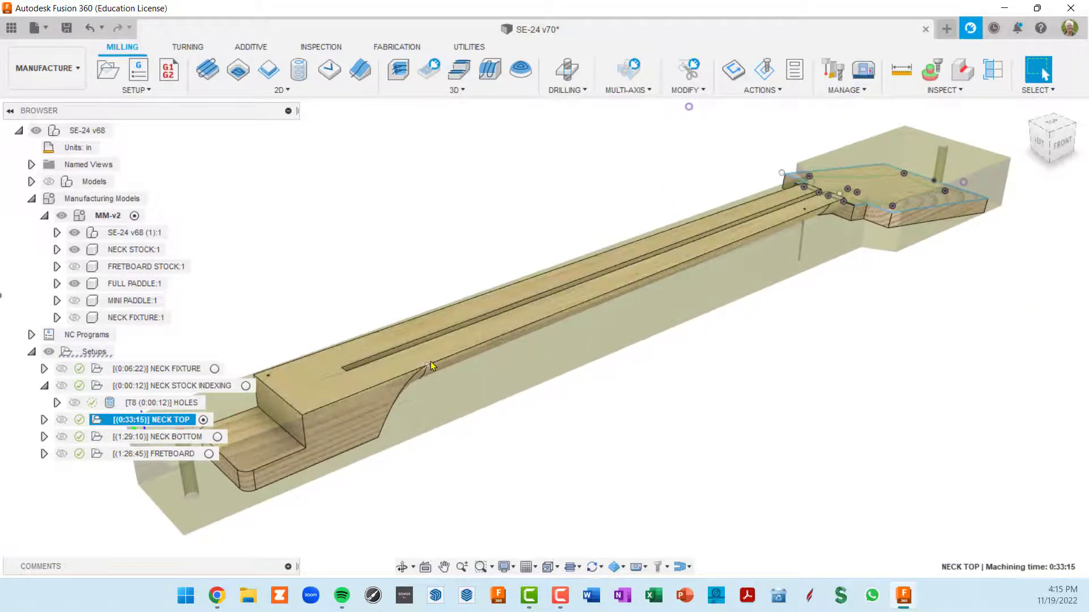
{"action": "middle_click_drag", "start_coordinate": [431, 362], "coordinate": [559, 341], "text": "shift"}
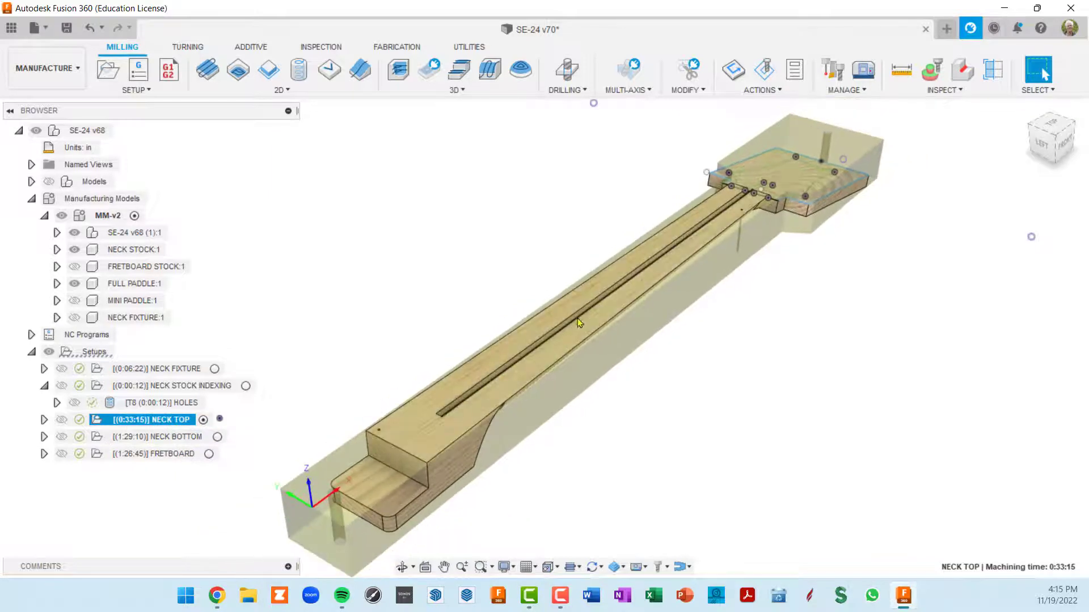
{"action": "scroll", "coordinate": [567, 323], "scroll_direction": "up", "scroll_amount": 4}
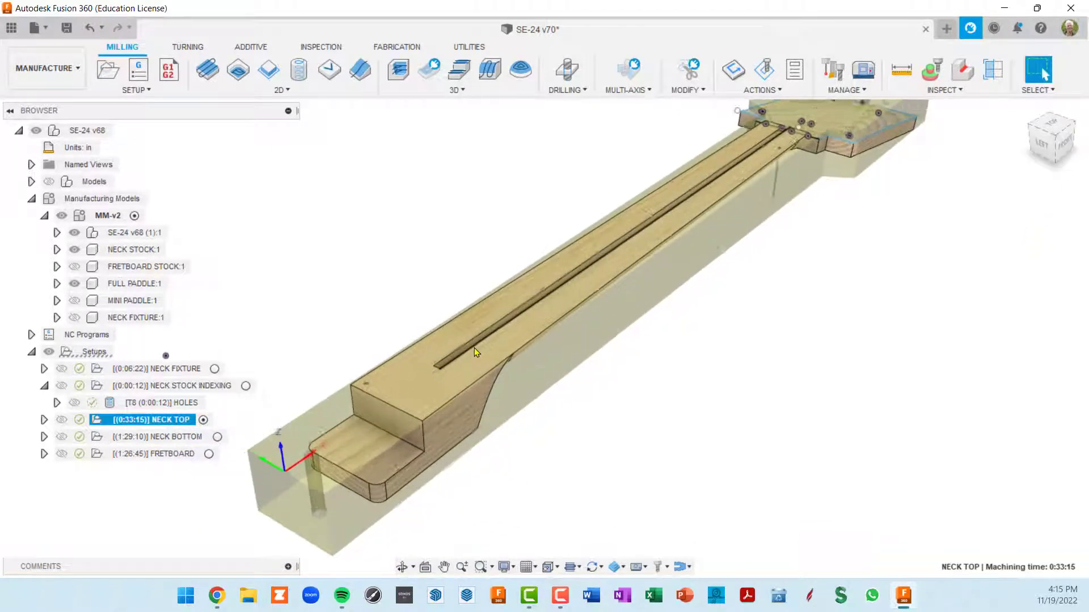
{"action": "scroll", "coordinate": [469, 353], "scroll_direction": "down", "scroll_amount": 3}
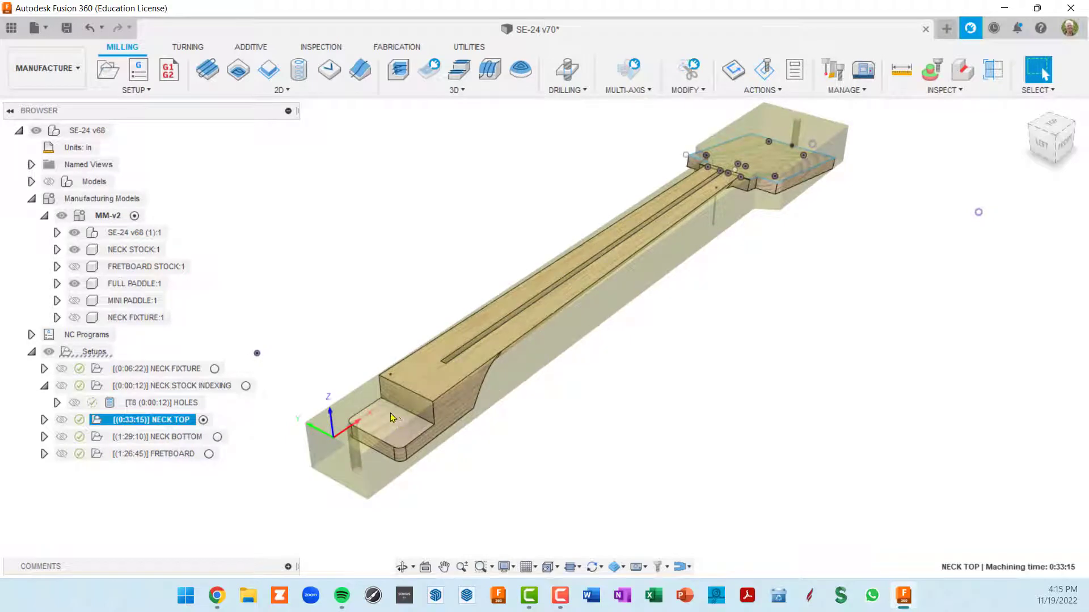
{"action": "scroll", "coordinate": [710, 209], "scroll_direction": "down", "scroll_amount": 2}
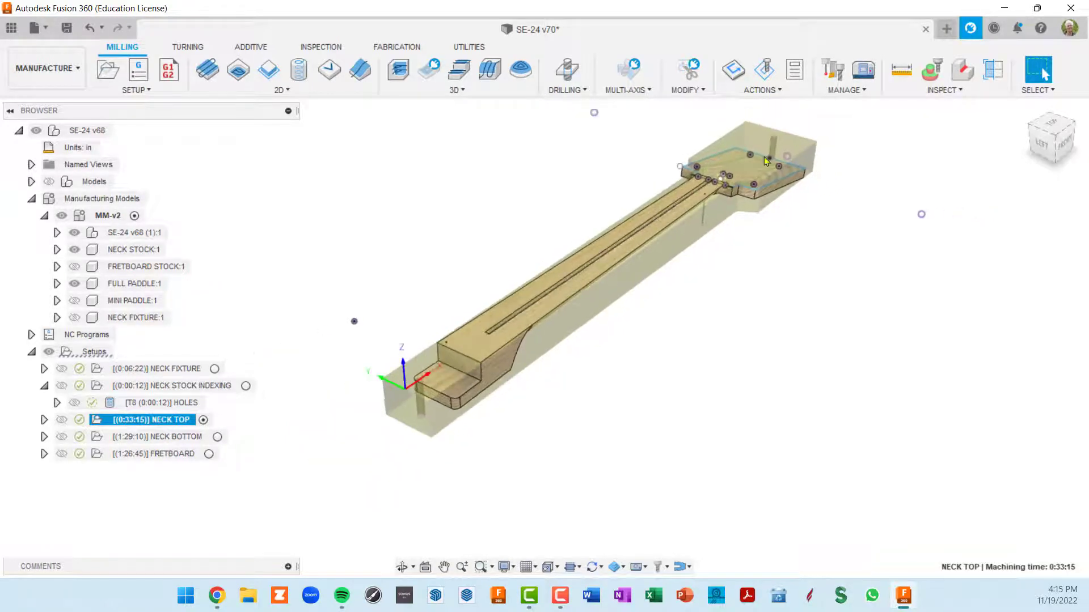
- Inspect the headstock with its full paddle and the index hole at that end in the NECK TOP setup
{"action": "middle_click_drag", "start_coordinate": [779, 140], "coordinate": [758, 143], "text": "shift"}
{"action": "scroll", "coordinate": [868, 195], "scroll_direction": "up", "scroll_amount": 5}
{"action": "scroll", "coordinate": [879, 202], "scroll_direction": "up", "scroll_amount": 1}
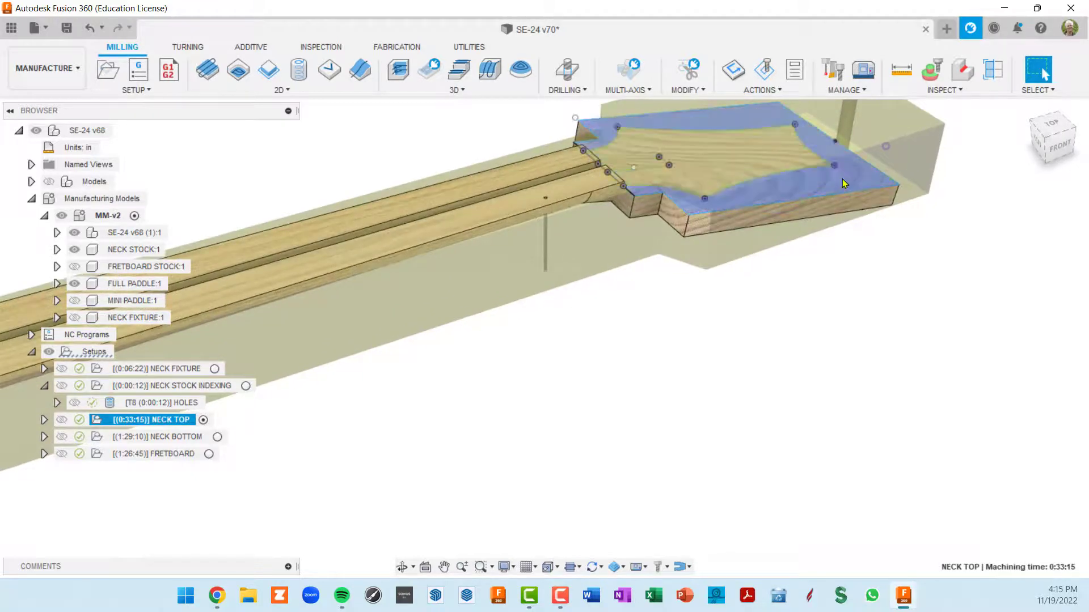
{"action": "scroll", "coordinate": [842, 182], "scroll_direction": "down", "scroll_amount": 1}
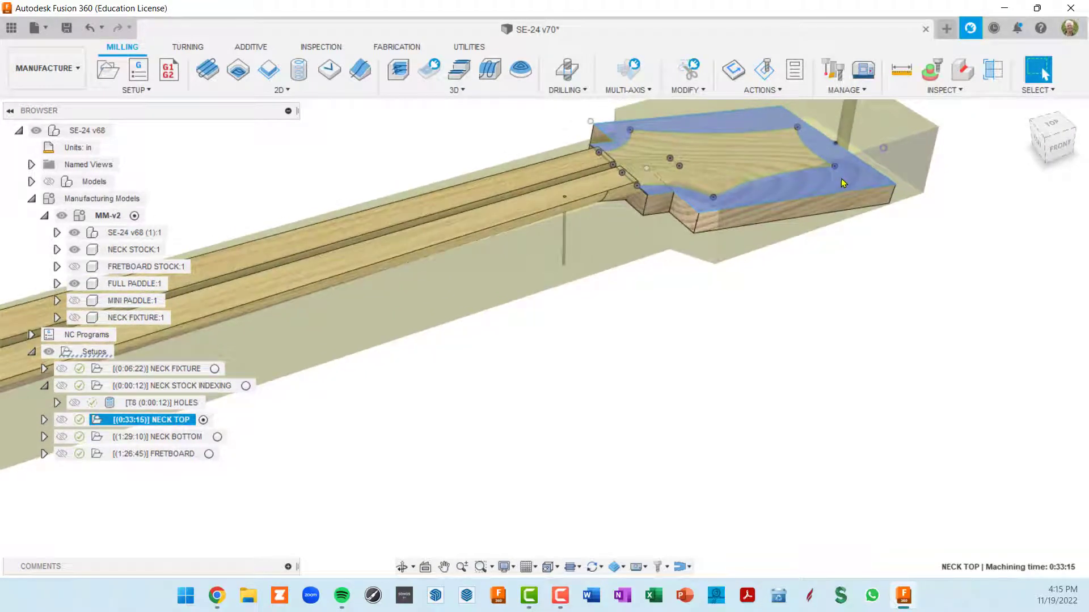
{"action": "scroll", "coordinate": [680, 207], "scroll_direction": "down", "scroll_amount": 3}
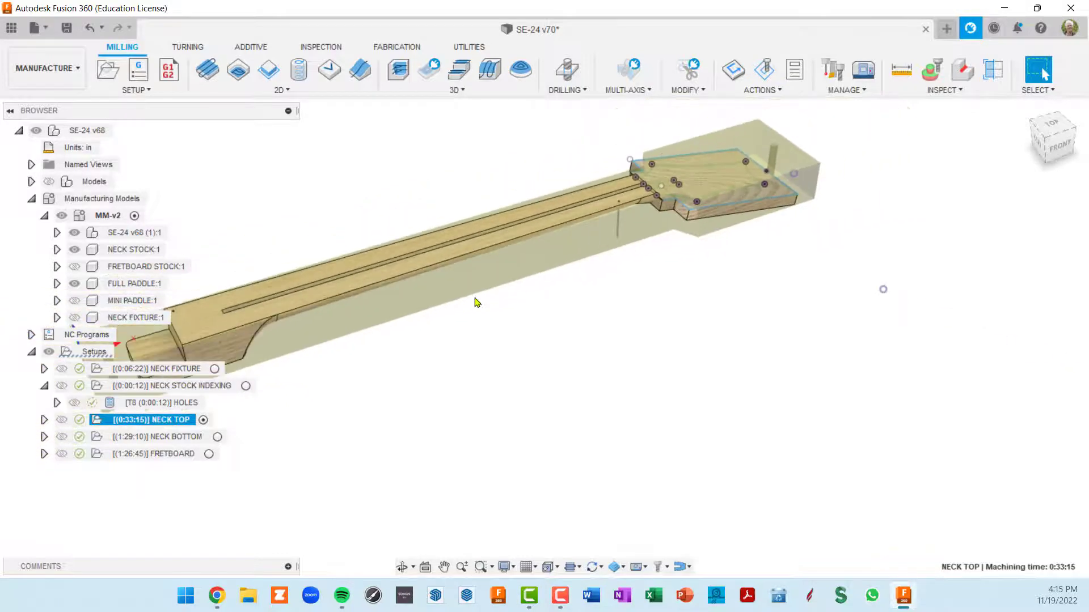
{"action": "middle_click_drag", "start_coordinate": [477, 302], "coordinate": [527, 242]}
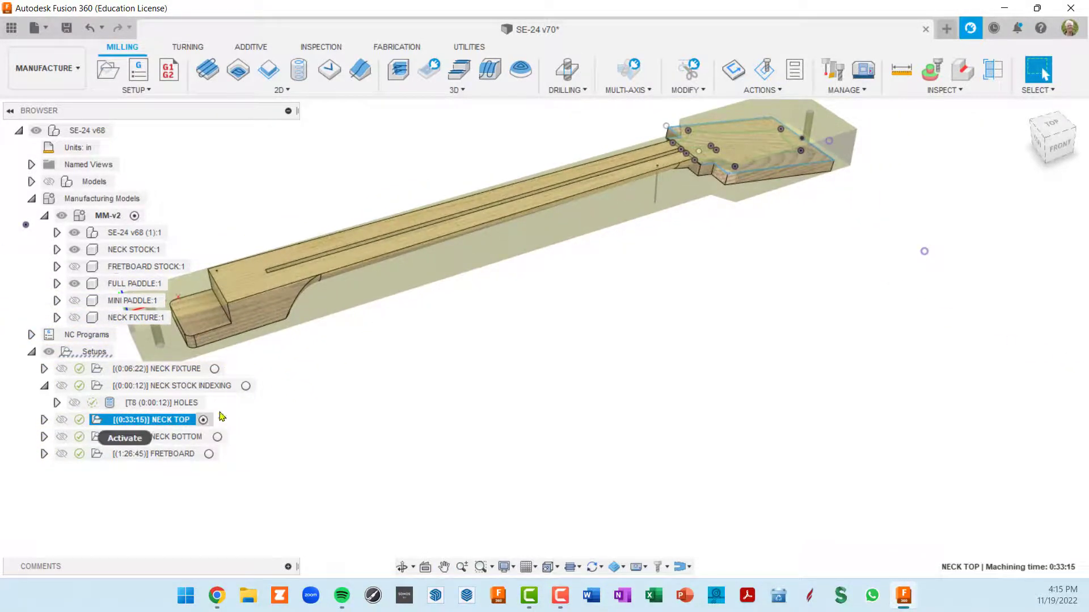
{"action": "left_click", "coordinate": [203, 420]}
{"action": "scroll", "coordinate": [760, 180], "scroll_direction": "up", "scroll_amount": 4}
{"action": "scroll", "coordinate": [760, 180], "scroll_direction": "up", "scroll_amount": 1}
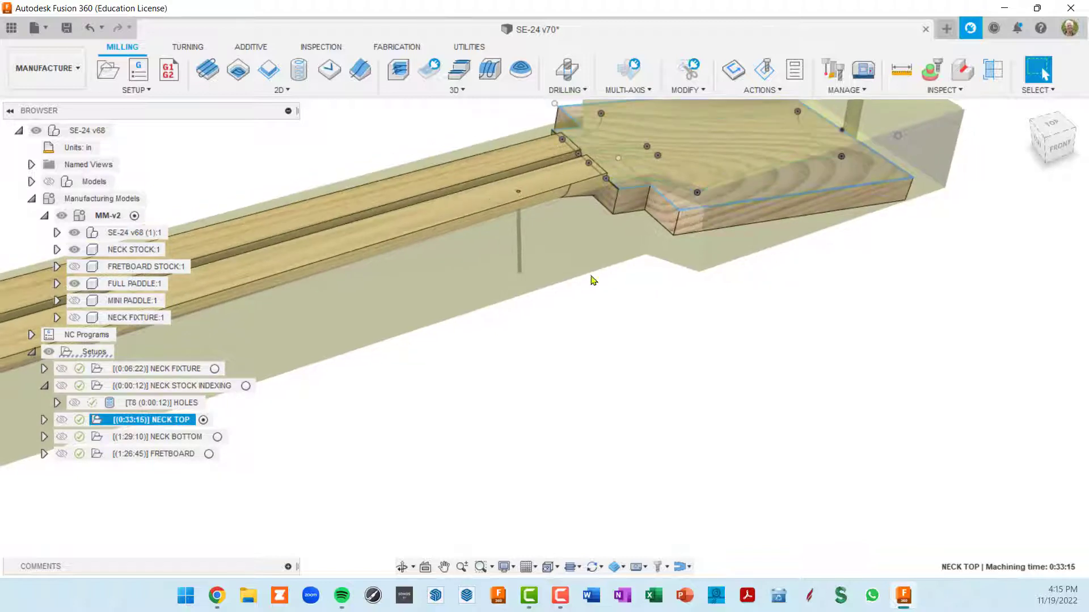
- Activate the NECK BOTTOM setup and view the neck with the mini paddle from below and from above
{"action": "left_click", "coordinate": [217, 438]}
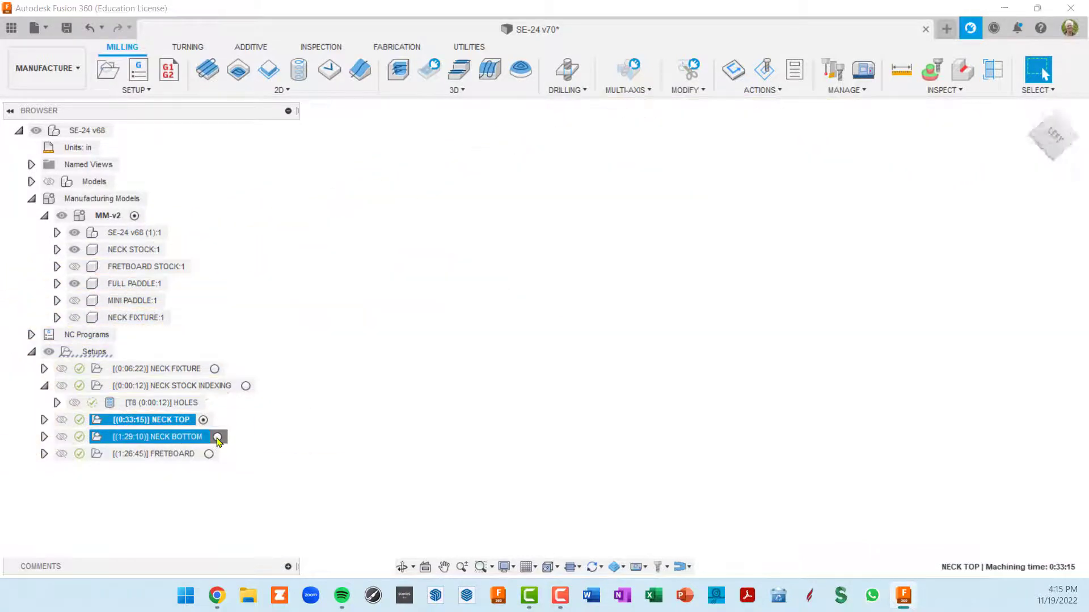
{"action": "middle_click_drag", "start_coordinate": [565, 336], "coordinate": [693, 322], "text": "shift"}
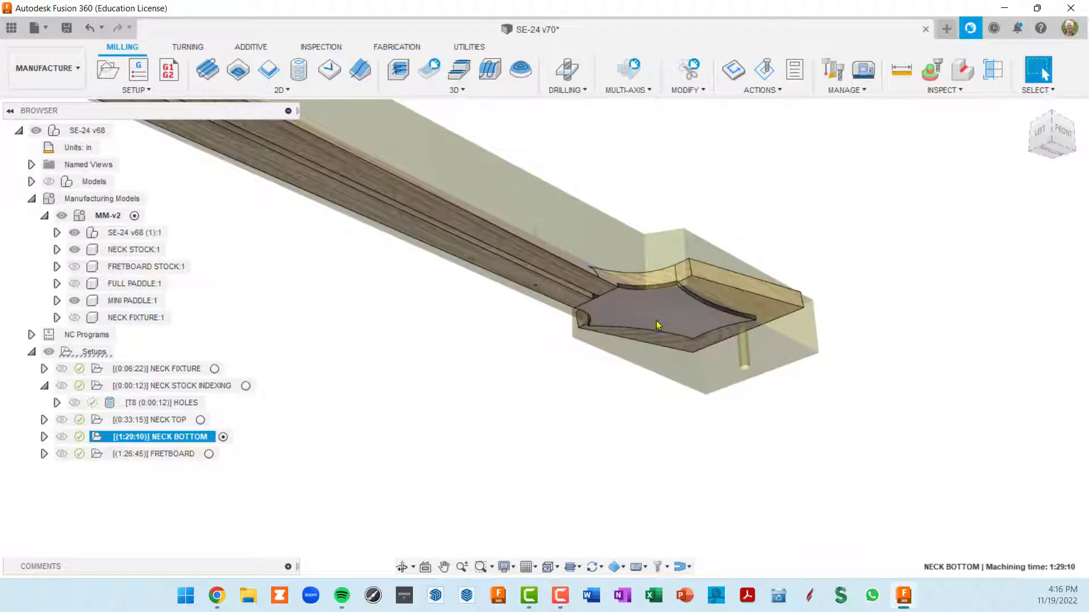
{"action": "middle_click_drag", "start_coordinate": [652, 312], "coordinate": [703, 217], "text": "shift"}
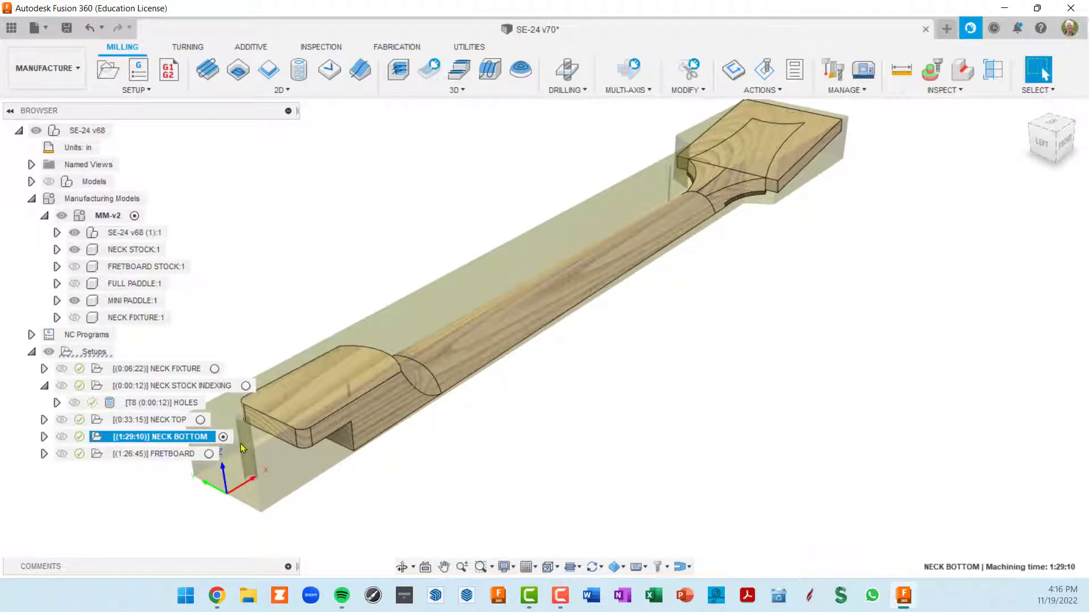
- Reactivate the NECK STOCK INDEXING setup and look at the setup origin beside the heel-end index hole
{"action": "left_click", "coordinate": [246, 386]}
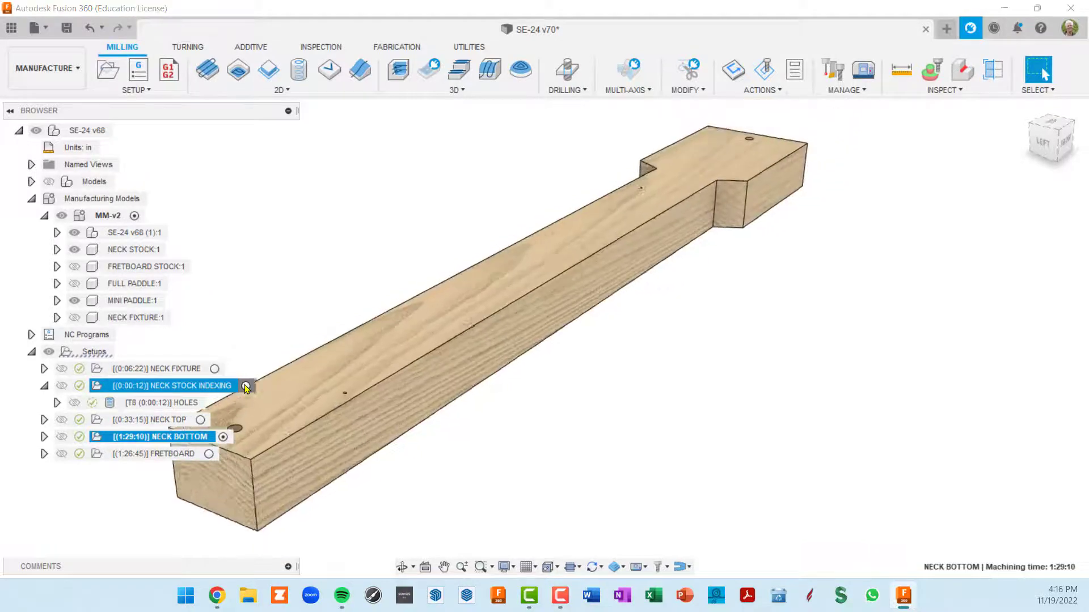
{"action": "scroll", "coordinate": [389, 405], "scroll_direction": "up", "scroll_amount": 5}
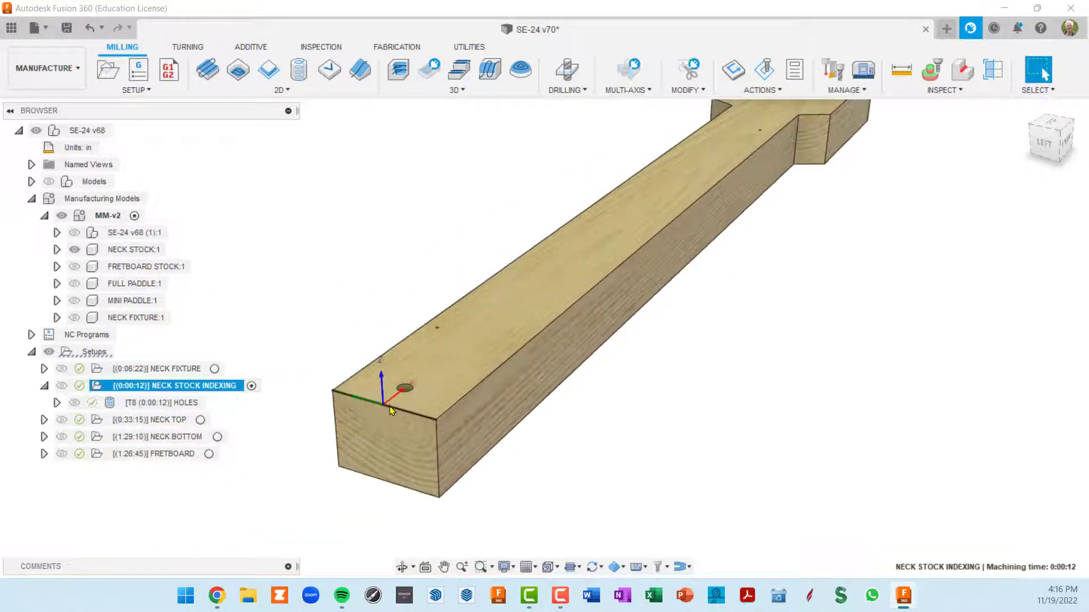
{"action": "scroll", "coordinate": [390, 405], "scroll_direction": "down", "scroll_amount": 3}
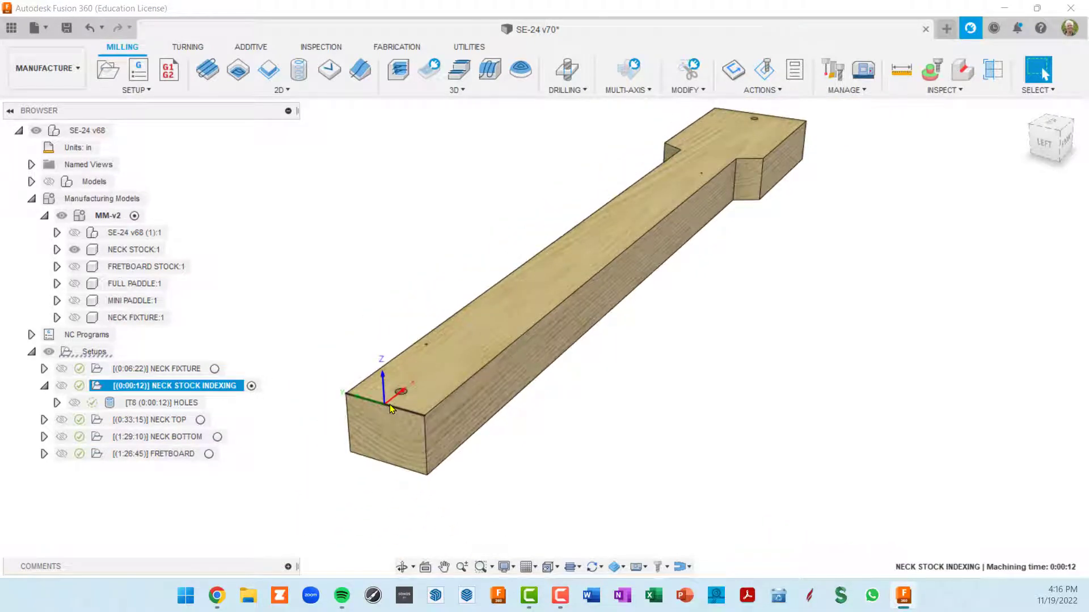
- Inspect the origin at the heel end of the neck stock, and activate the NECK TOP setup to compare its origin there
{"action": "scroll", "coordinate": [415, 393], "scroll_direction": "up", "scroll_amount": 2}
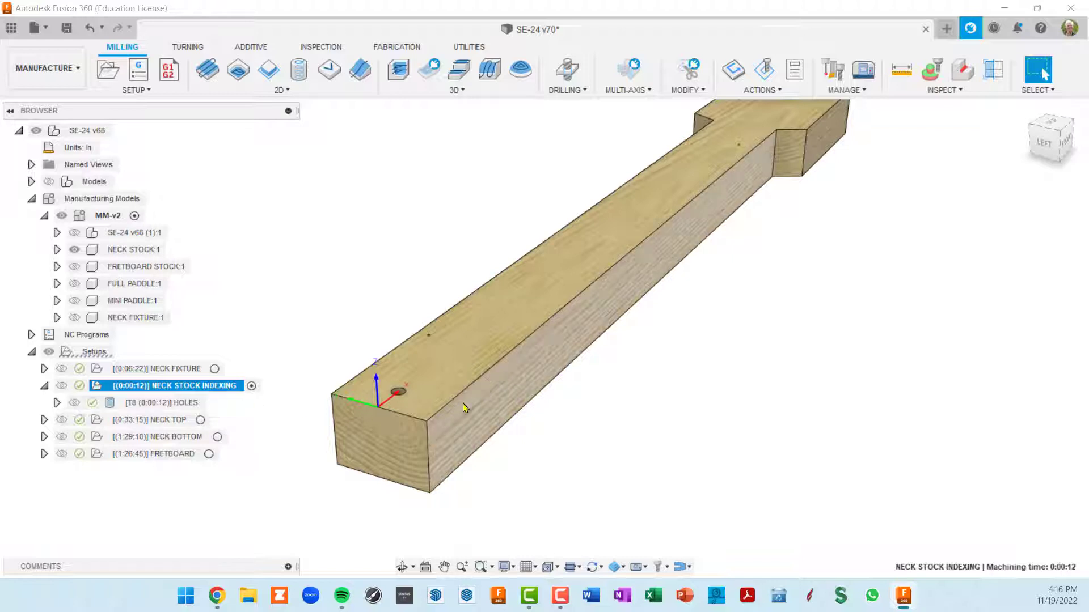
{"action": "scroll", "coordinate": [457, 358], "scroll_direction": "down", "scroll_amount": 1}
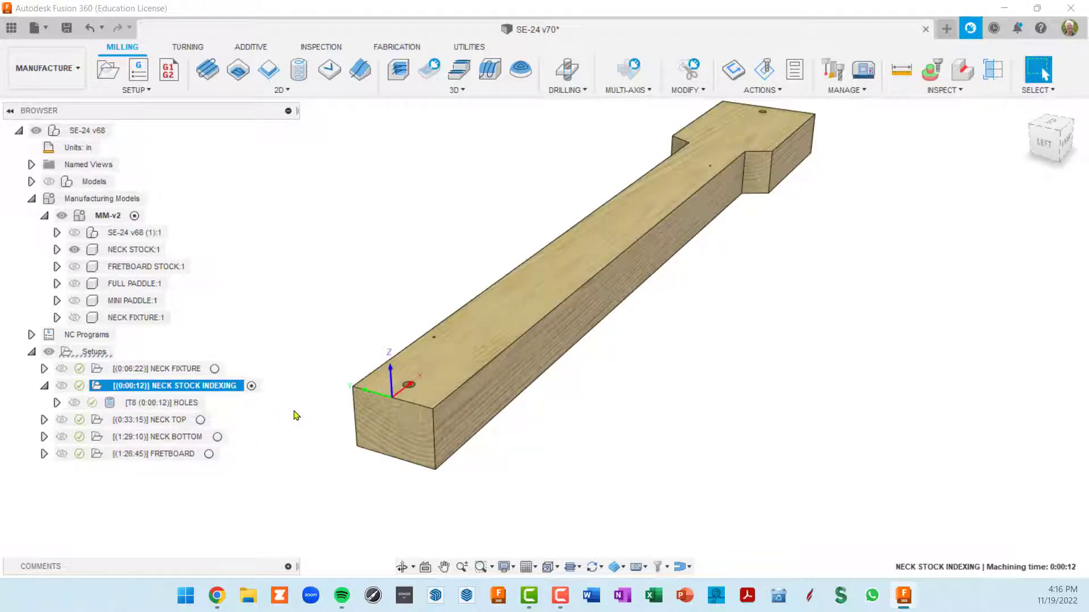
{"action": "scroll", "coordinate": [389, 405], "scroll_direction": "up", "scroll_amount": 5}
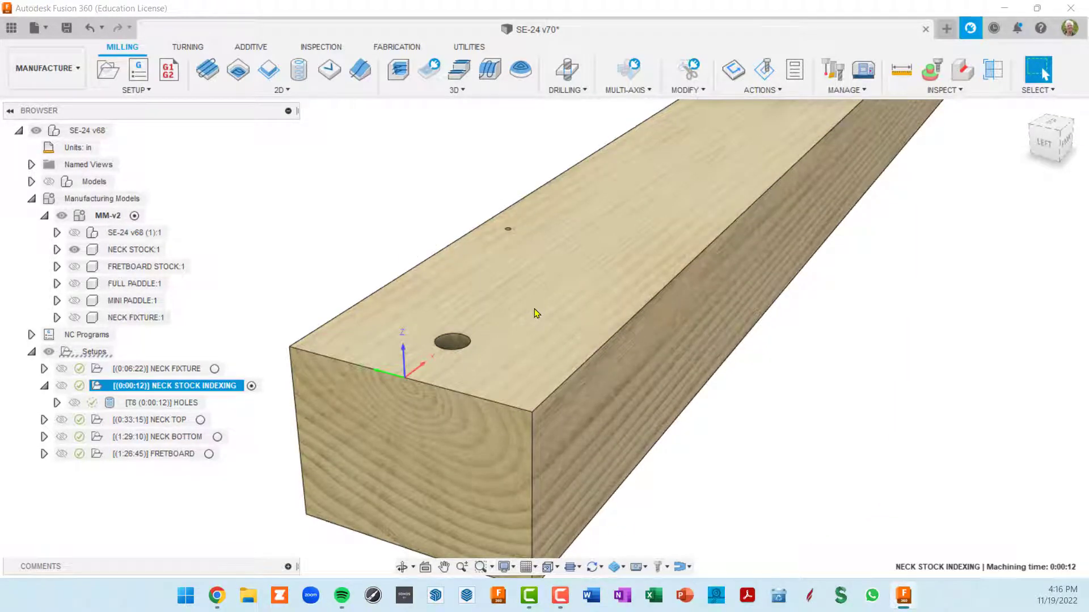
{"action": "scroll", "coordinate": [534, 308], "scroll_direction": "down", "scroll_amount": 2}
{"action": "left_click", "coordinate": [201, 420]}
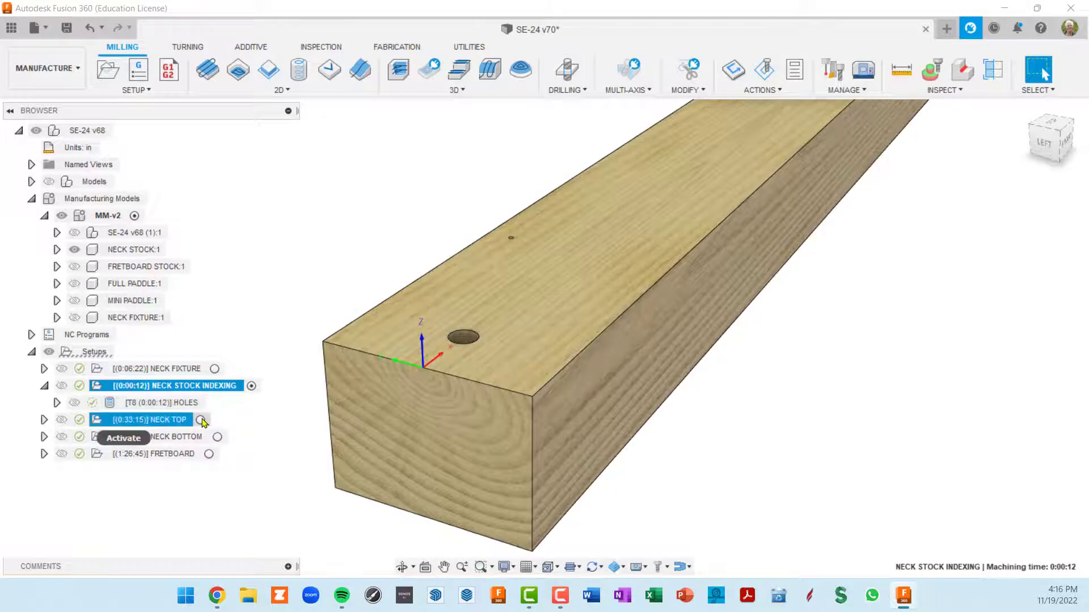
{"action": "left_click", "coordinate": [201, 420]}
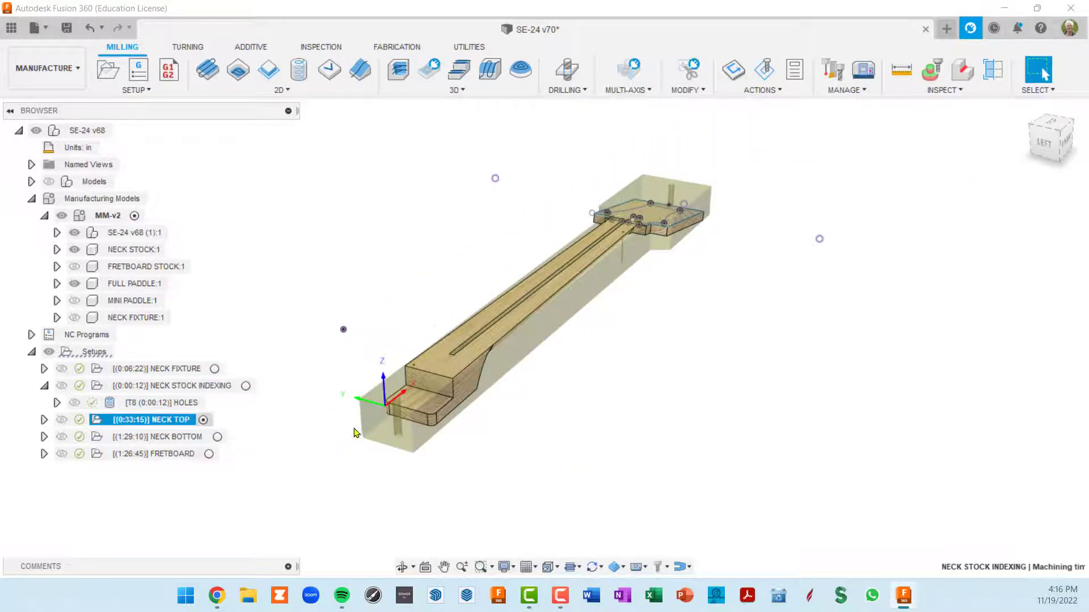
{"action": "scroll", "coordinate": [388, 399], "scroll_direction": "up", "scroll_amount": 5}
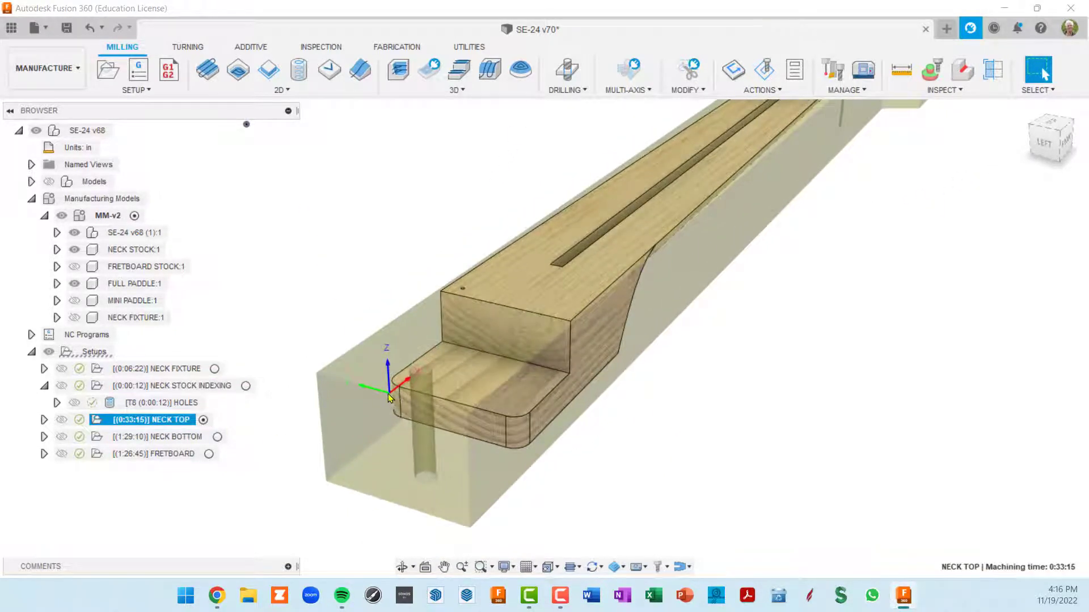
{"action": "scroll", "coordinate": [389, 397], "scroll_direction": "down", "scroll_amount": 2}
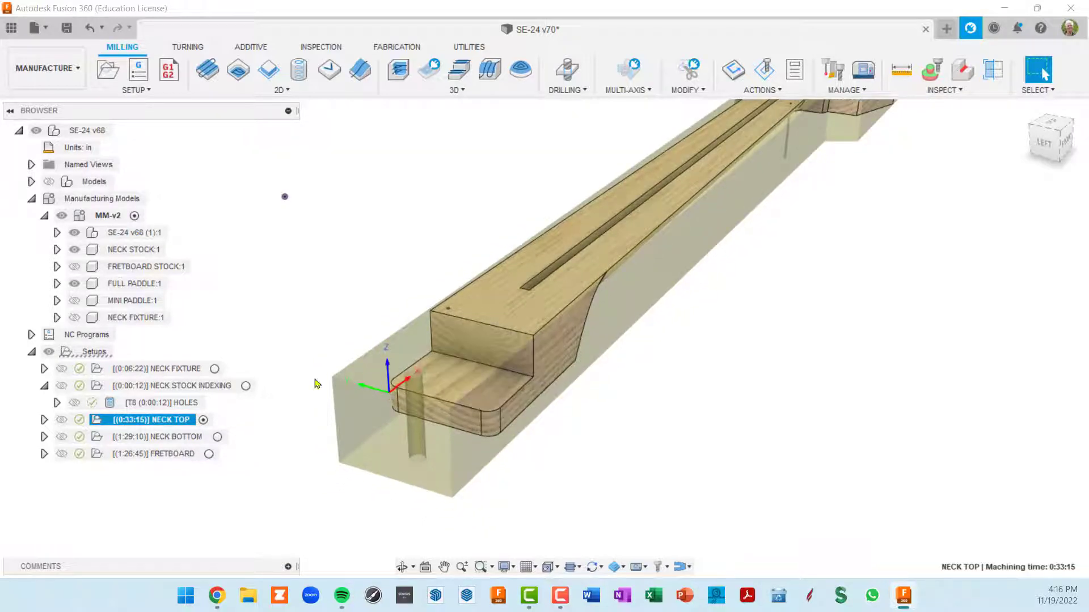
- Activate the NECK BOTTOM setup and inspect its origin on the underside of the stock at the heel end
{"action": "left_click", "coordinate": [218, 438]}
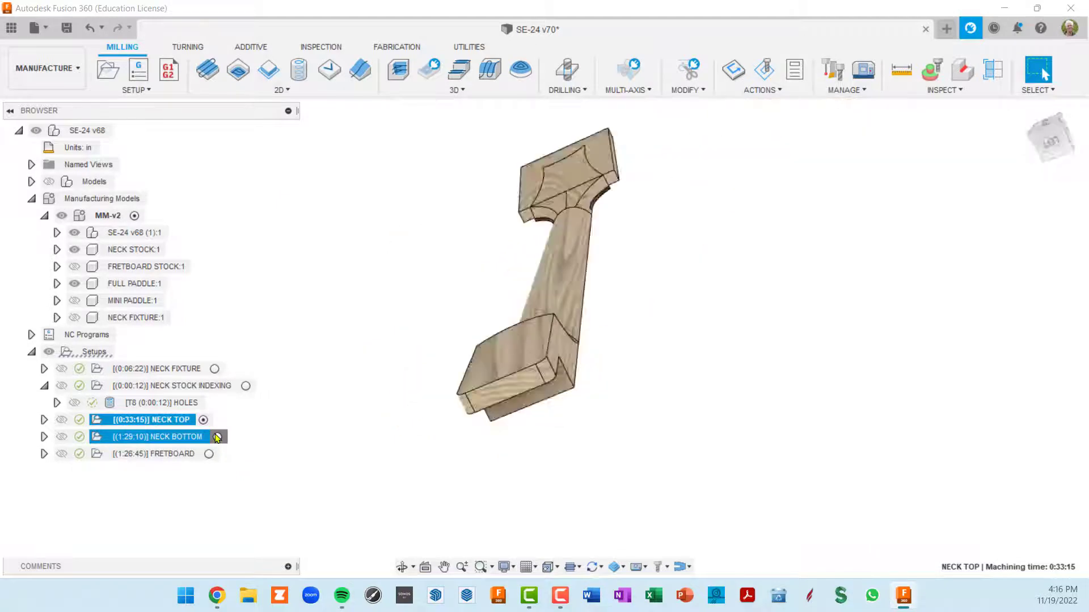
{"action": "scroll", "coordinate": [428, 462], "scroll_direction": "up", "scroll_amount": 4}
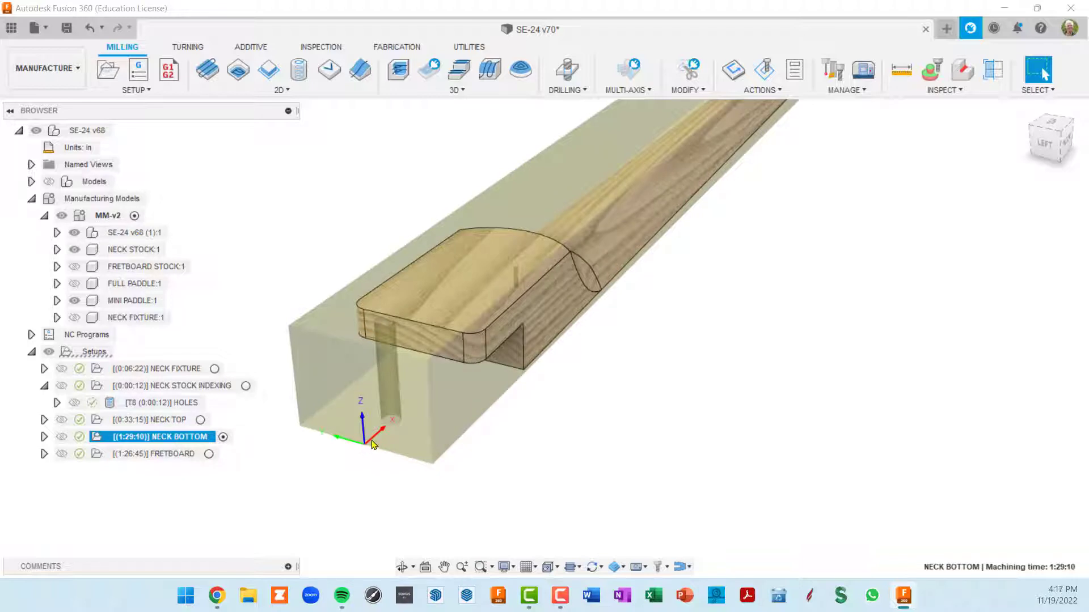
{"action": "middle_click_drag", "start_coordinate": [448, 434], "coordinate": [471, 392], "text": "shift"}
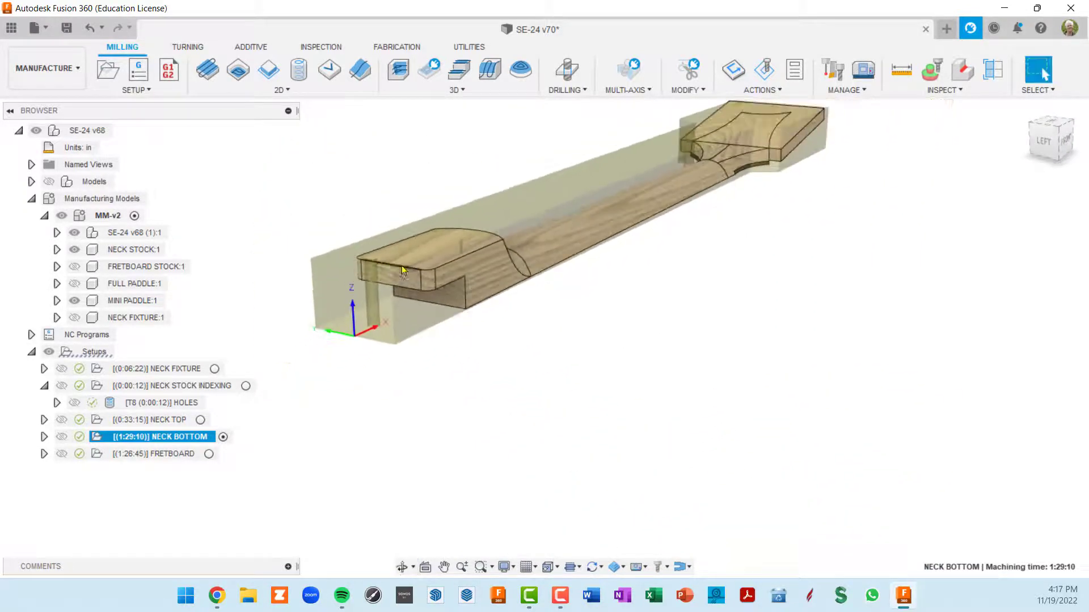
{"action": "middle_click_drag", "start_coordinate": [485, 245], "coordinate": [474, 264], "text": "shift"}
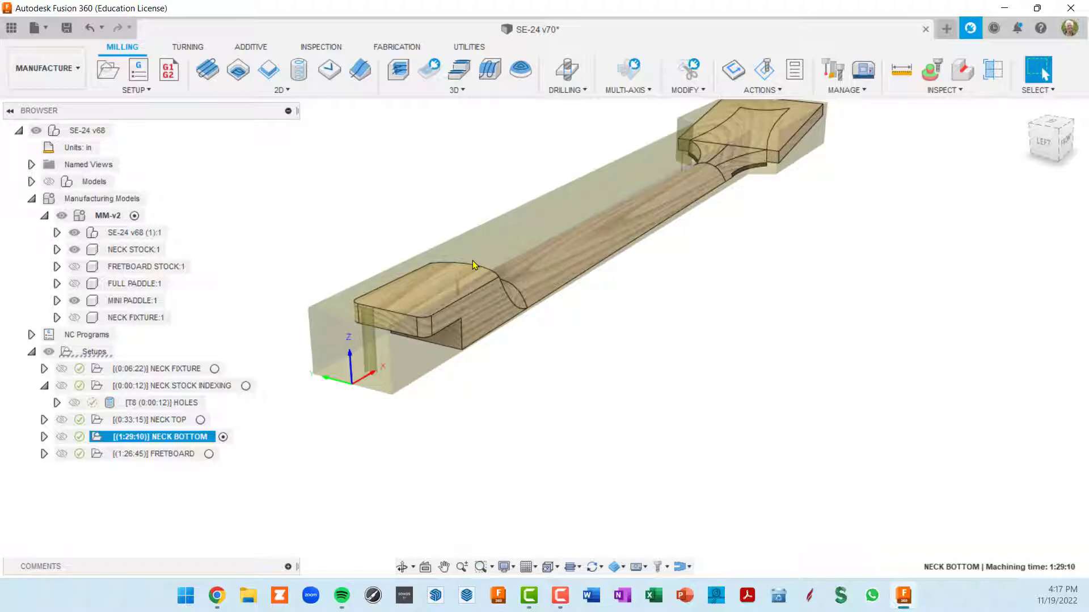
{"action": "middle_click_drag", "start_coordinate": [463, 386], "coordinate": [458, 205], "text": "shift"}
{"action": "middle_click_drag", "start_coordinate": [557, 288], "coordinate": [556, 322], "text": "shift"}
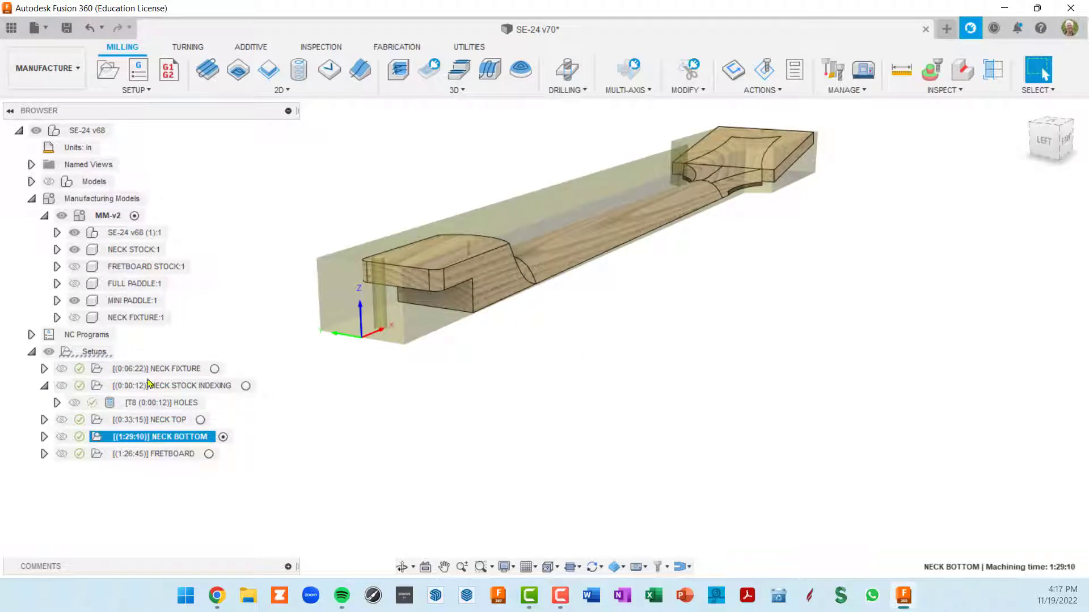
- Activate the NECK FIXTURE setup, list its operations and display the FIXTURE INDEX HOLES toolpath on the fixture board
{"action": "left_click", "coordinate": [214, 369]}
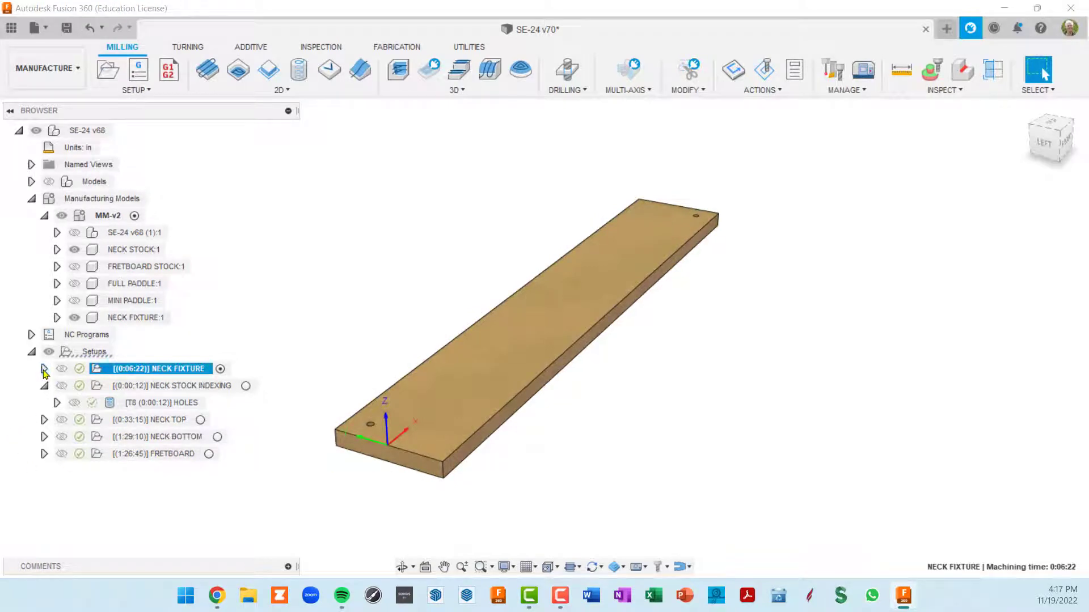
{"action": "left_click", "coordinate": [43, 370]}
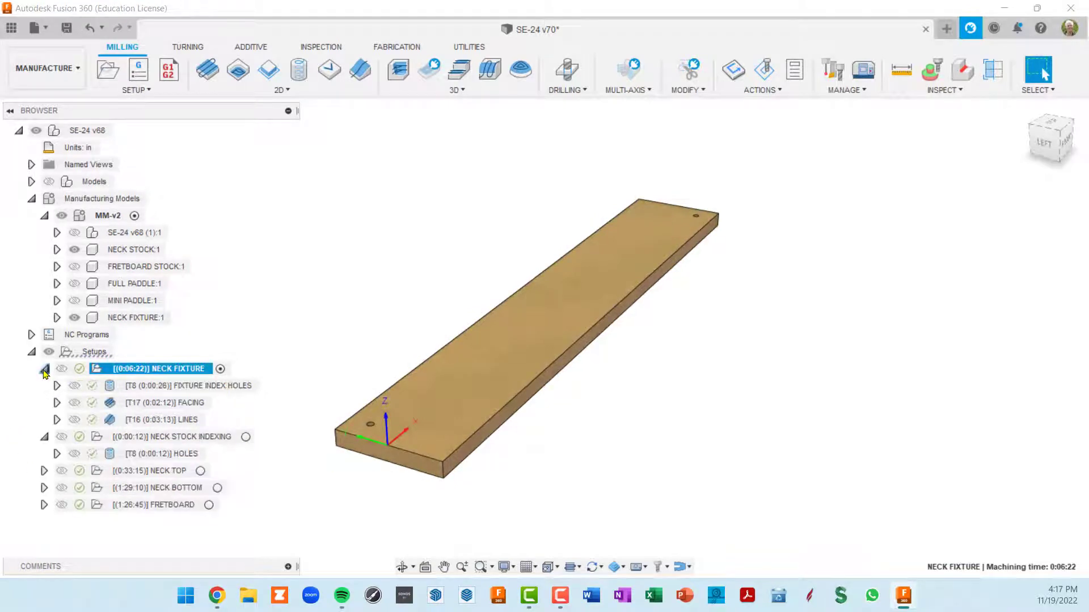
{"action": "left_click", "coordinate": [115, 391]}
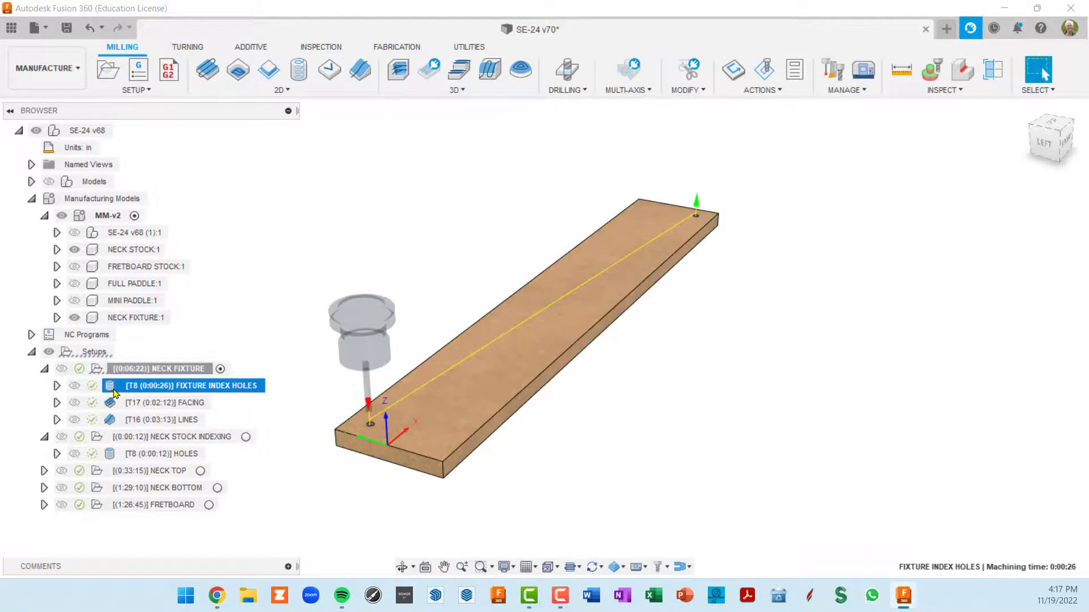
{"action": "scroll", "coordinate": [270, 443], "scroll_direction": "up", "scroll_amount": 1}
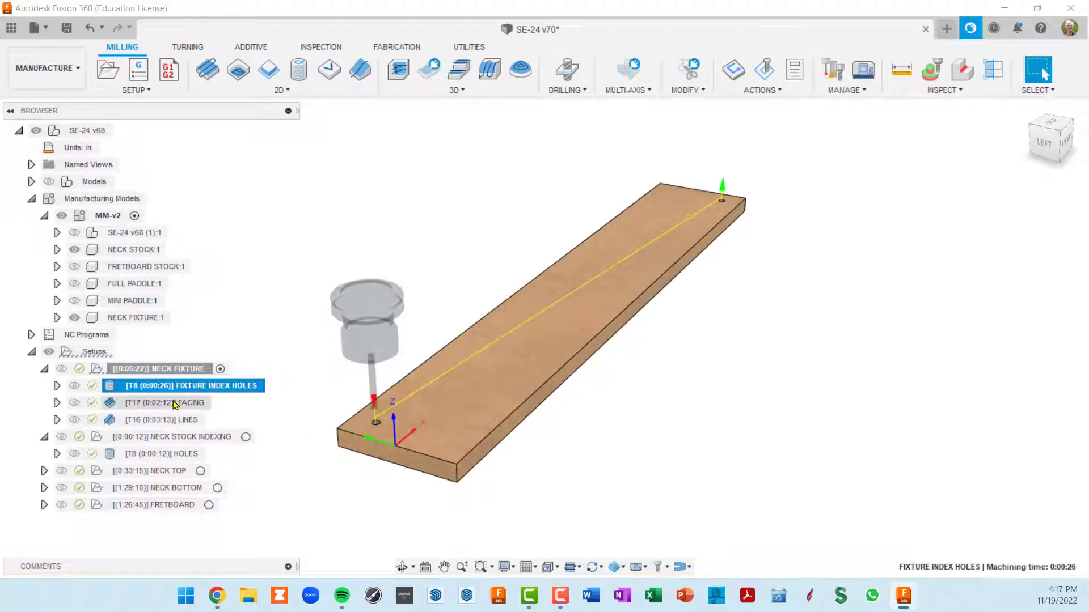
- Open the FIXTURE INDEX HOLES bore operation for editing and review its tool settings and selected hole faces
{"action": "double_click", "coordinate": [108, 386]}
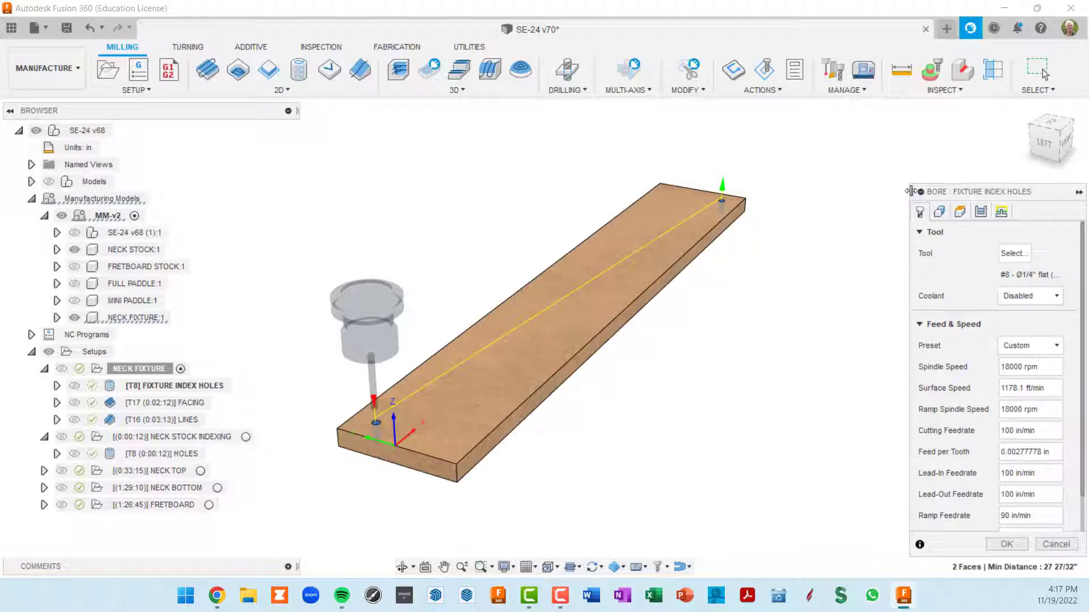
{"action": "left_click_drag", "start_coordinate": [912, 191], "coordinate": [781, 190]}
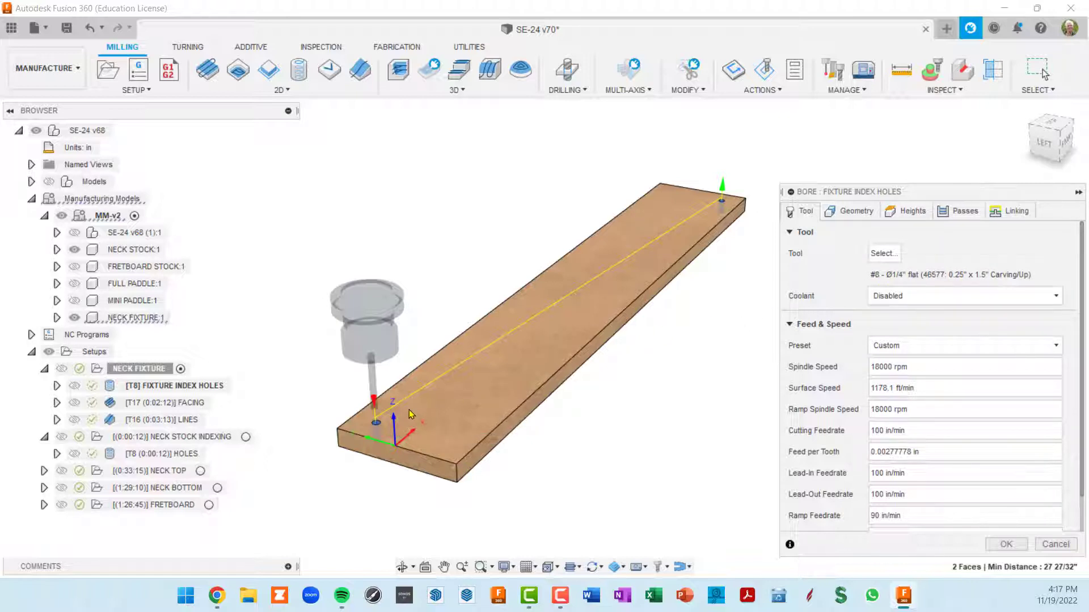
{"action": "scroll", "coordinate": [383, 427], "scroll_direction": "up", "scroll_amount": 2}
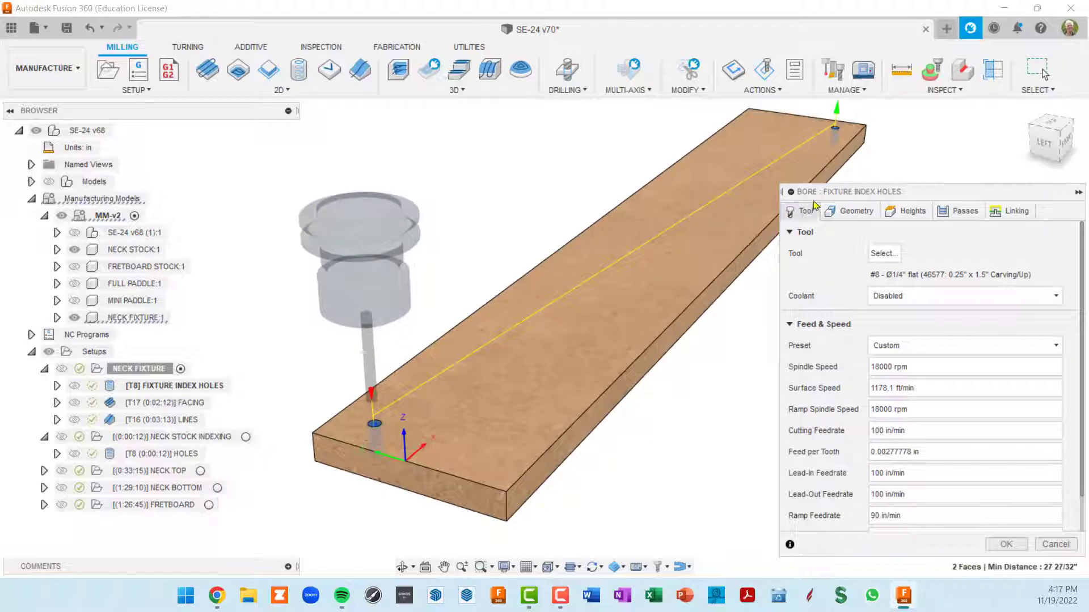
{"action": "left_click", "coordinate": [840, 210]}
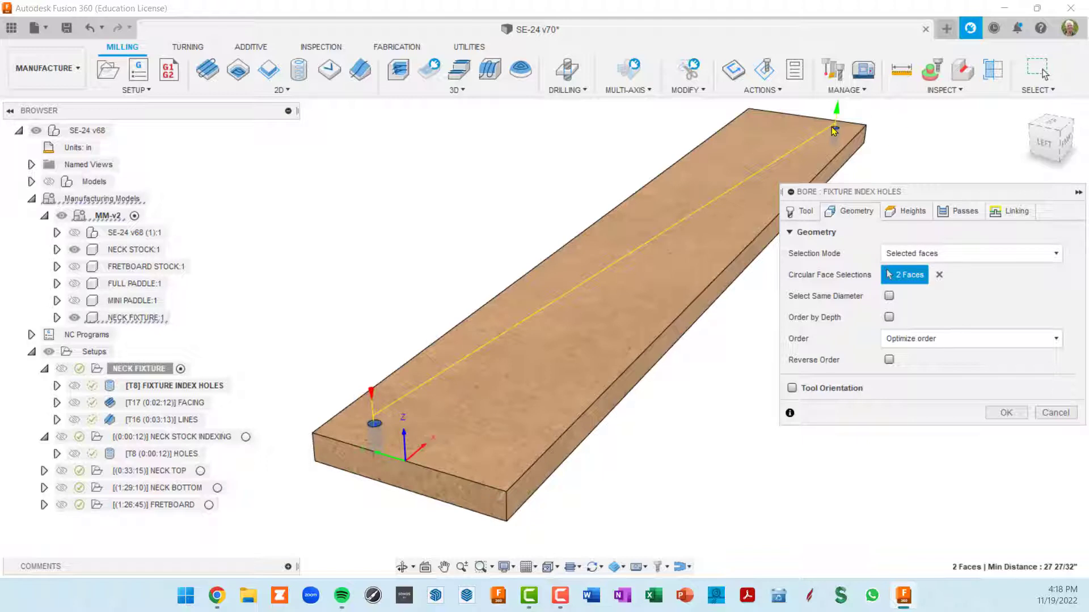
{"action": "scroll", "coordinate": [810, 185], "scroll_direction": "down", "scroll_amount": 1}
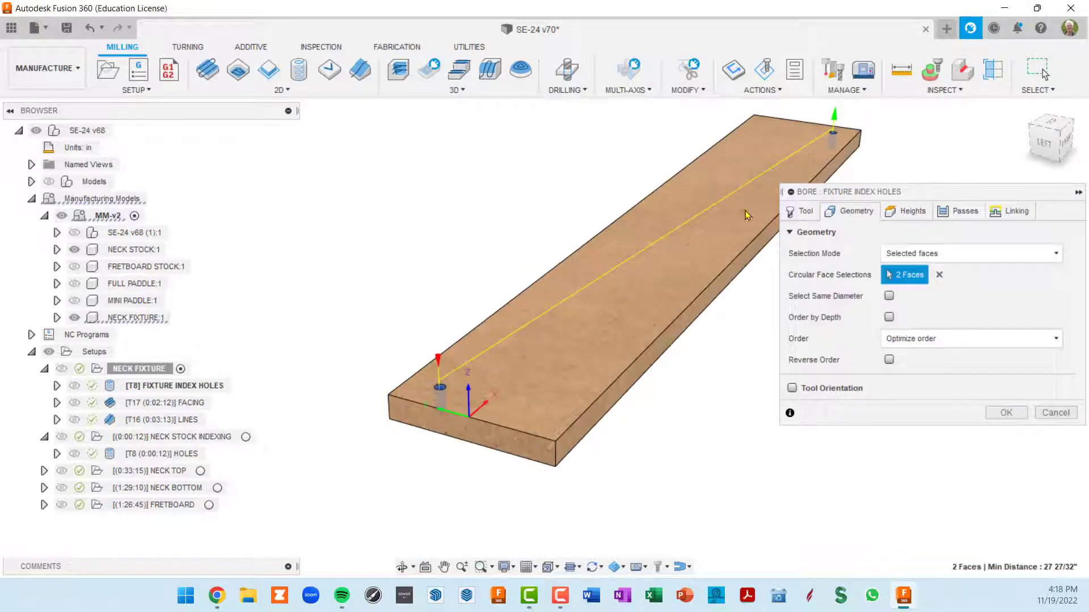
- Review the clearance, retract, top and bottom heights of the FIXTURE INDEX HOLES bore against the fixture board, and close it without saving changes
{"action": "left_click", "coordinate": [912, 213]}
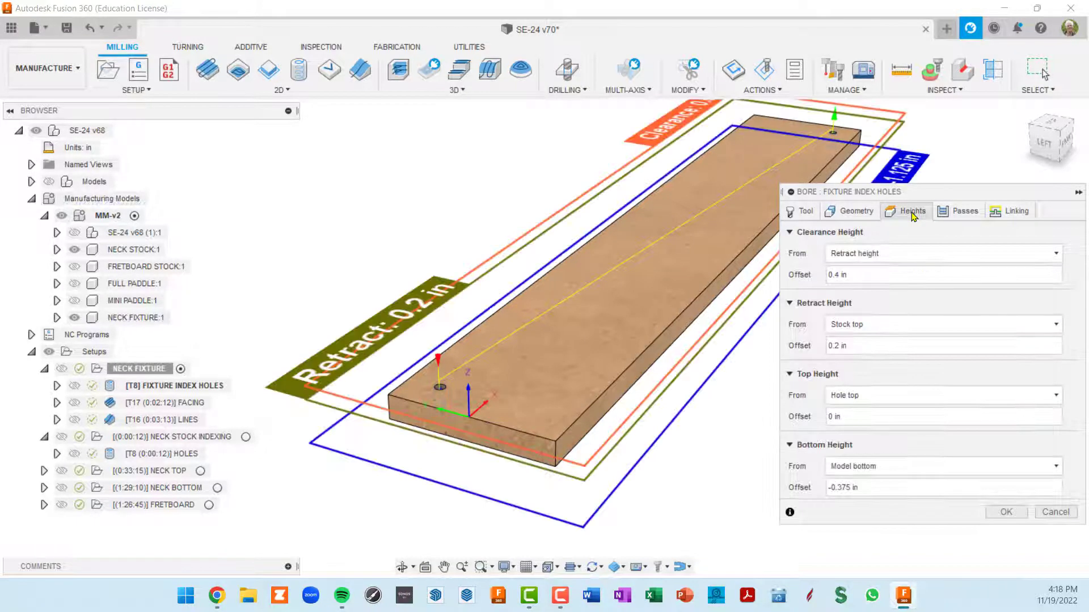
{"action": "middle_click_drag", "start_coordinate": [691, 375], "coordinate": [669, 374]}
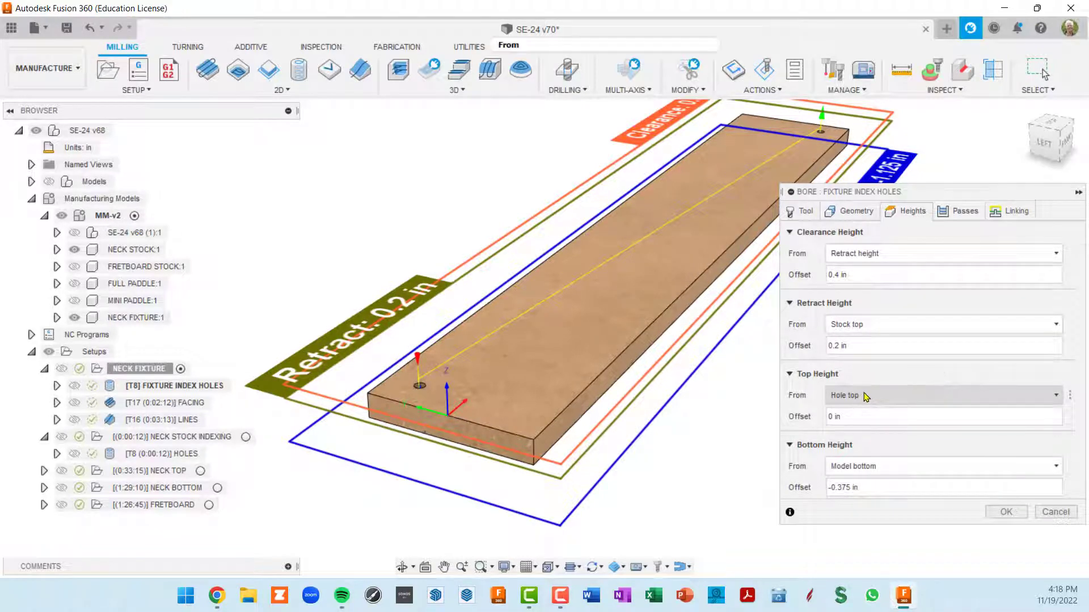
{"action": "scroll", "coordinate": [422, 392], "scroll_direction": "up", "scroll_amount": 3}
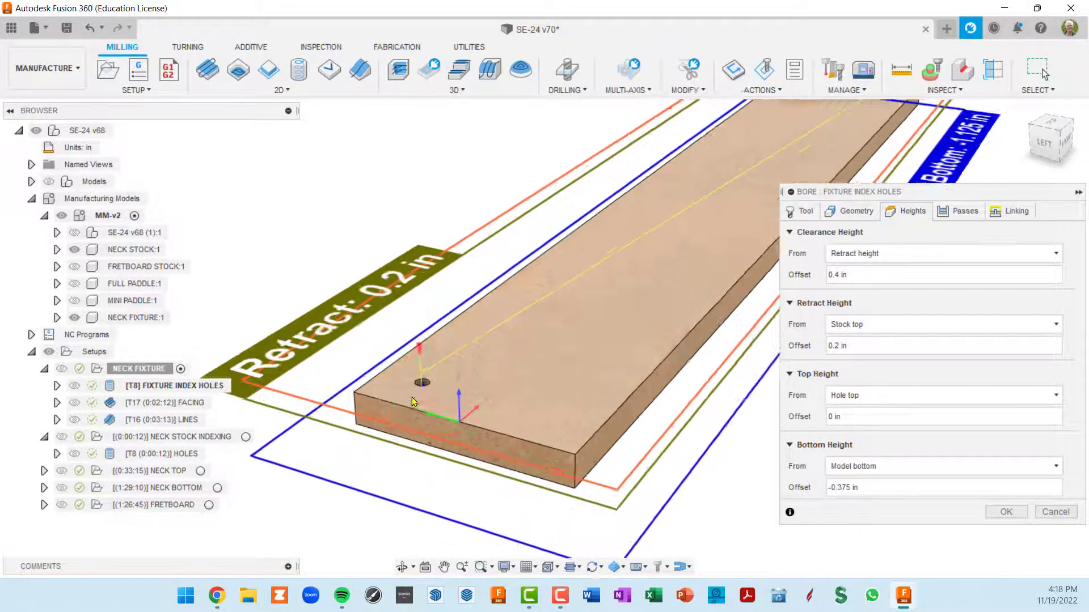
{"action": "scroll", "coordinate": [583, 346], "scroll_direction": "down", "scroll_amount": 4}
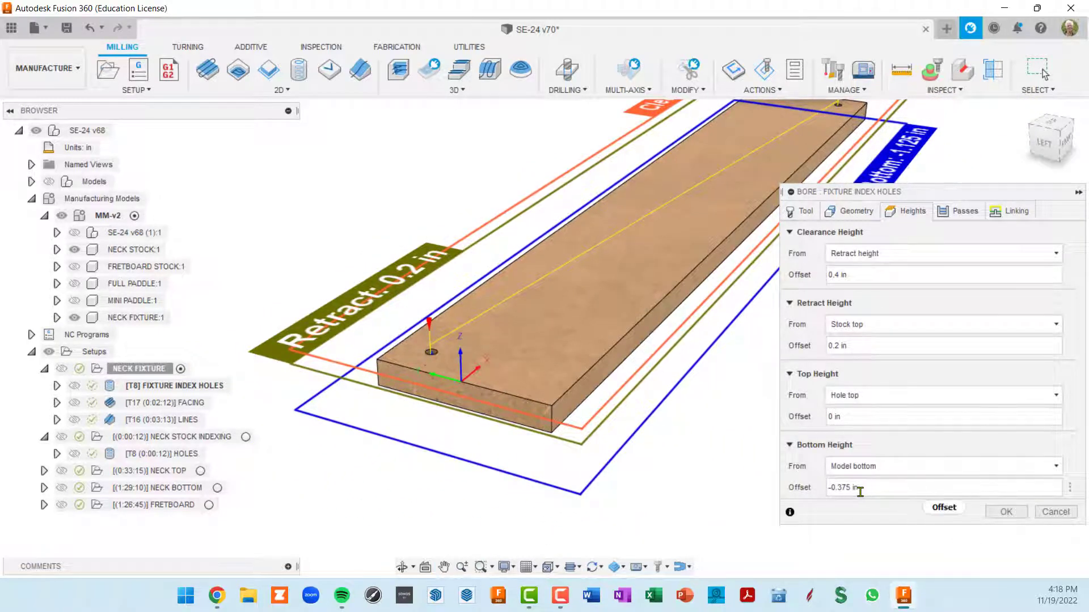
{"action": "middle_click_drag", "start_coordinate": [686, 372], "coordinate": [658, 367], "text": "shift"}
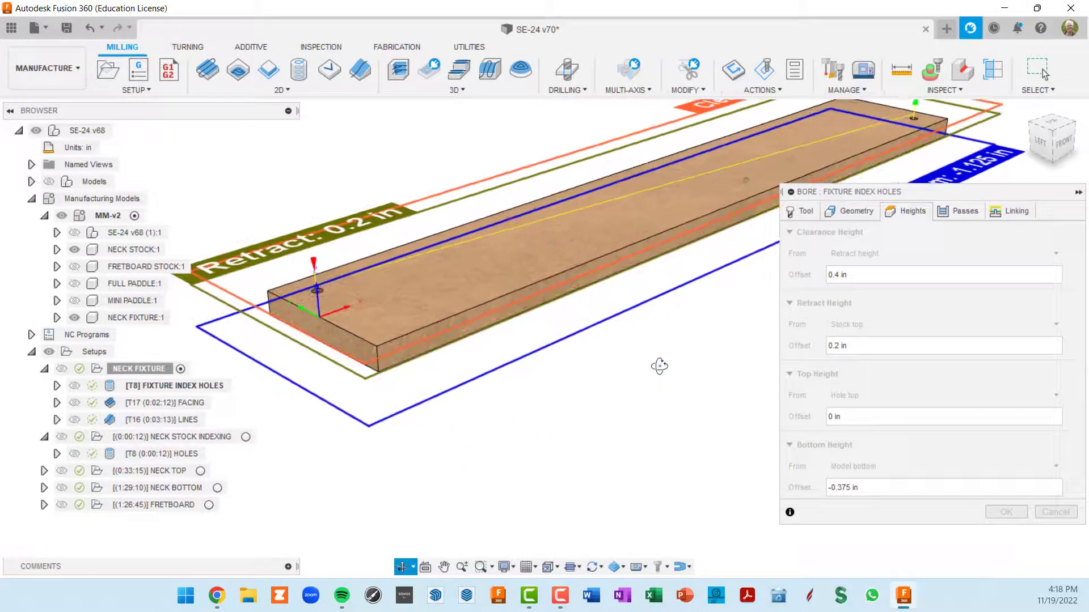
{"action": "scroll", "coordinate": [415, 379], "scroll_direction": "up", "scroll_amount": 5}
{"action": "scroll", "coordinate": [382, 354], "scroll_direction": "up", "scroll_amount": 2}
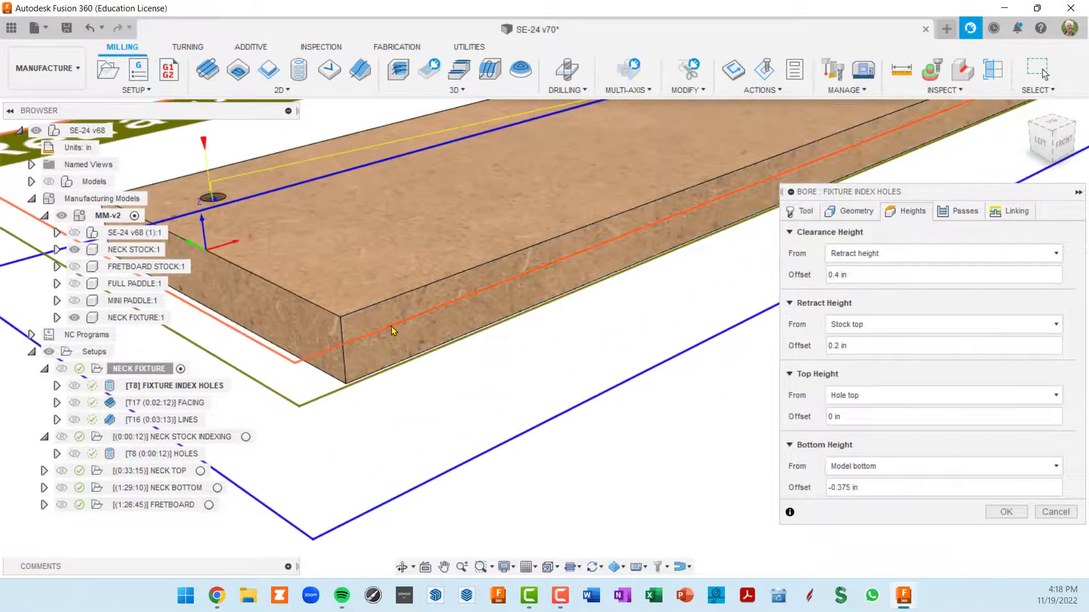
{"action": "middle_click_drag", "start_coordinate": [394, 331], "coordinate": [330, 310]}
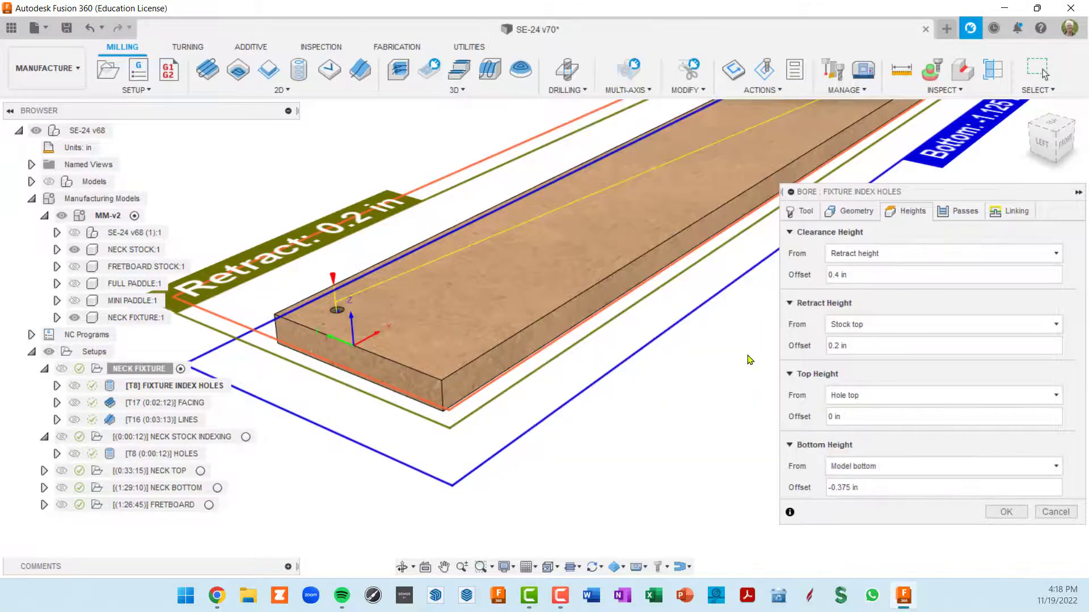
{"action": "left_click", "coordinate": [499, 319]}
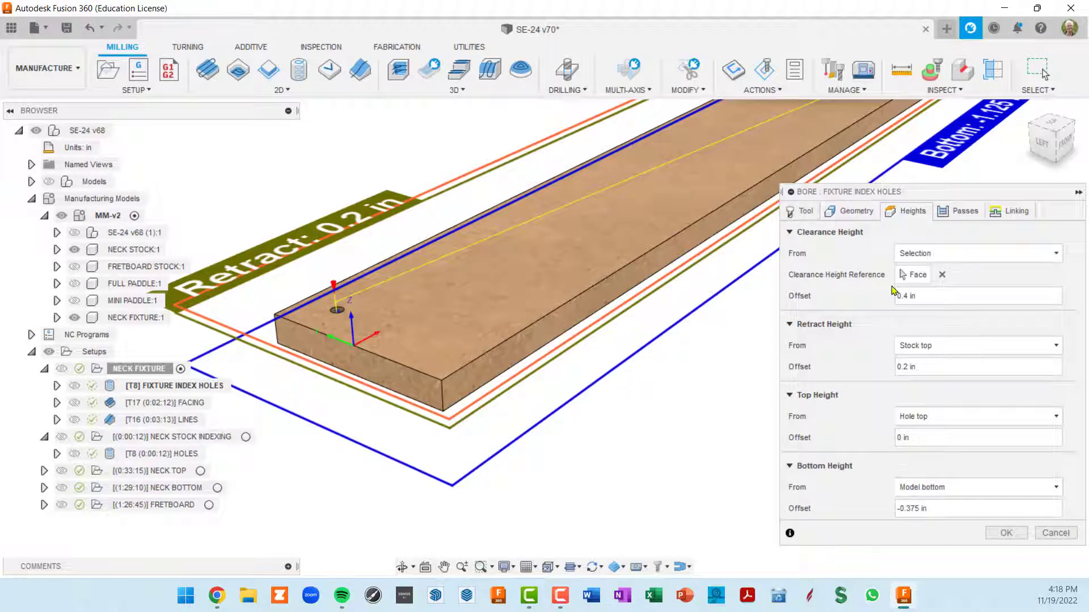
{"action": "left_click", "coordinate": [1056, 533]}
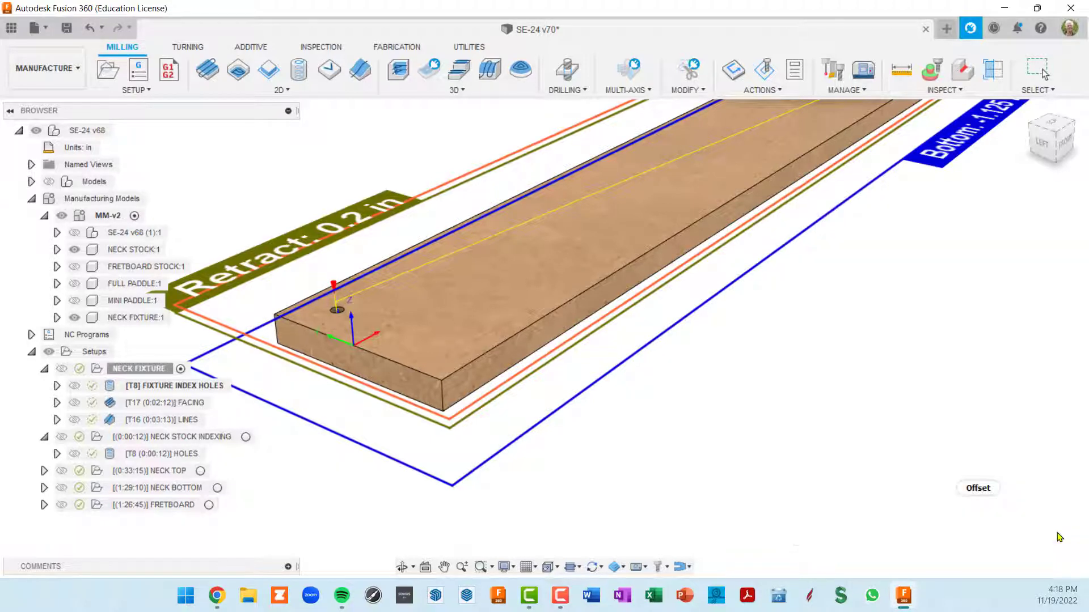
- Open the NECK FIXTURE setup for editing and review its work coordinate system, model and stock definition
{"action": "double_click", "coordinate": [96, 370]}
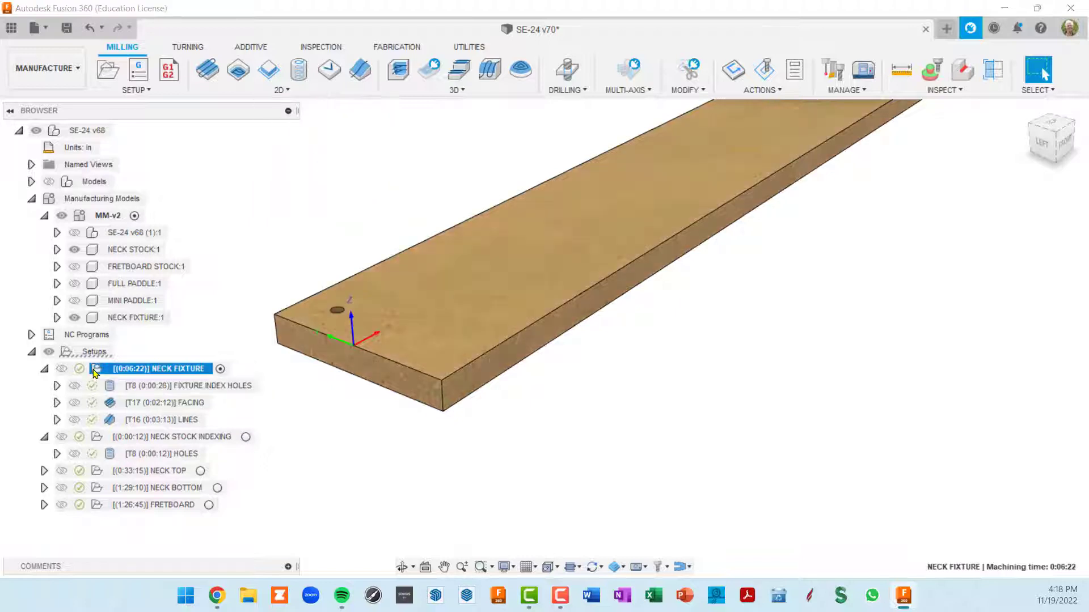
{"action": "scroll", "coordinate": [785, 326], "scroll_direction": "down", "scroll_amount": 2}
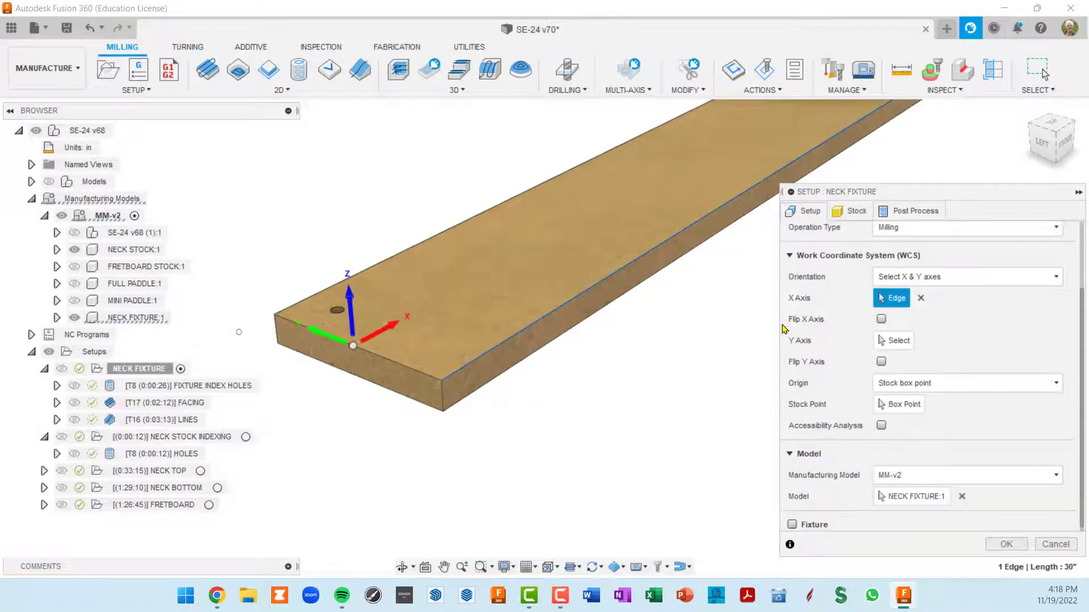
{"action": "scroll", "coordinate": [790, 317], "scroll_direction": "up", "scroll_amount": 2}
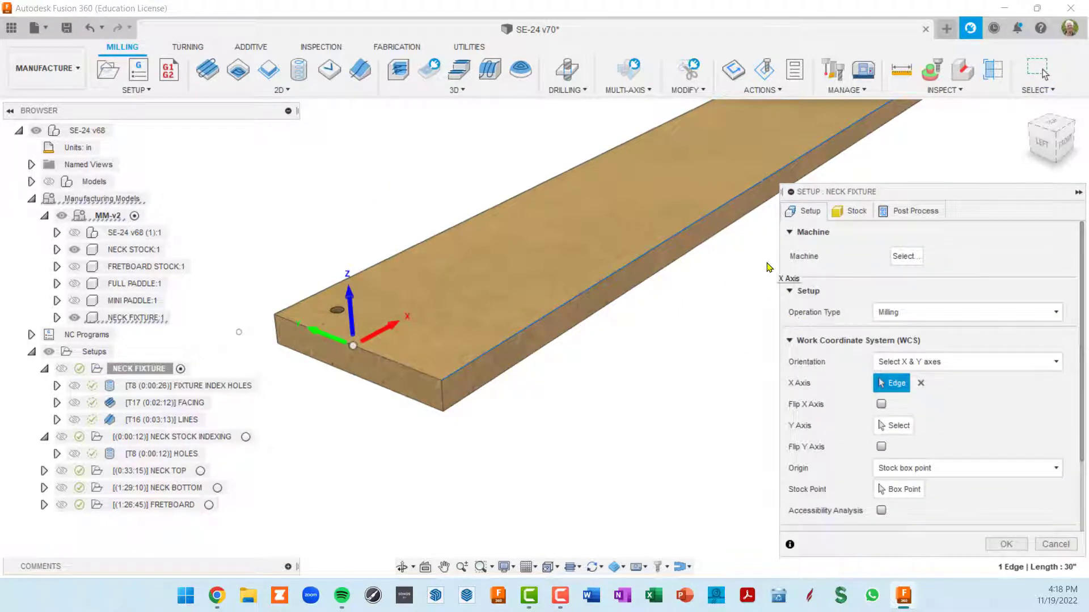
{"action": "middle_click_drag", "start_coordinate": [740, 333], "coordinate": [722, 343]}
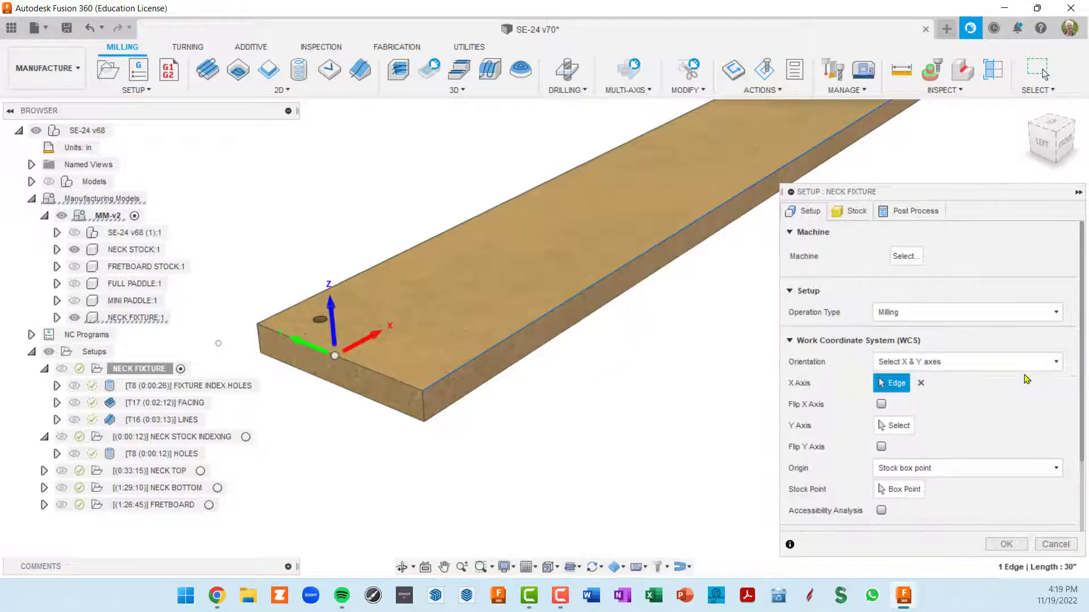
{"action": "left_click", "coordinate": [857, 211]}
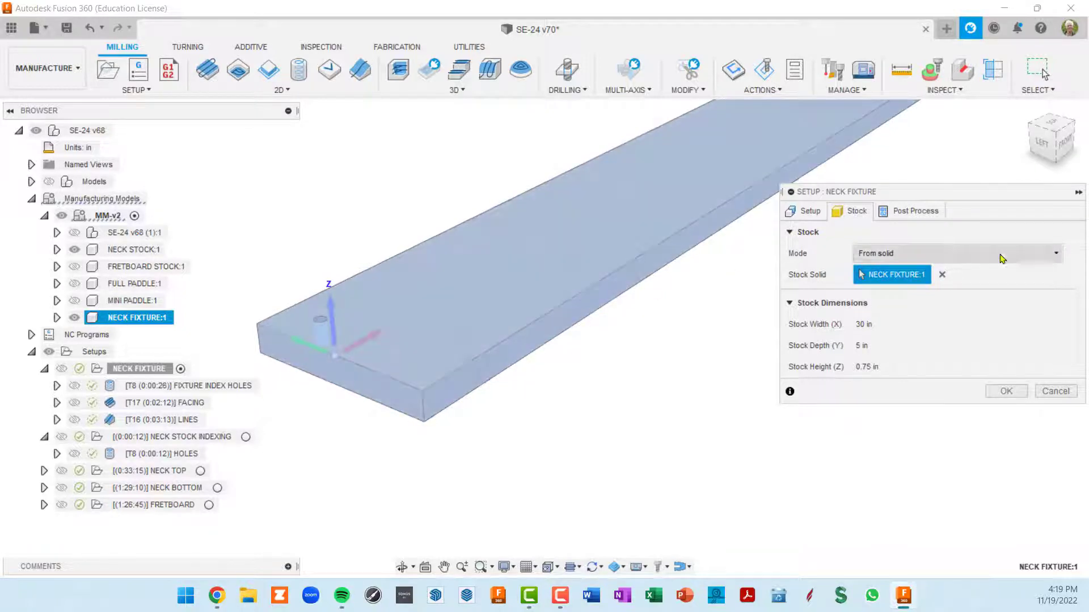
- Review the NECK FIXTURE setup's stock mode options and work coordinate system, keep From solid, and close the setup without saving changes
{"action": "left_click", "coordinate": [1059, 254]}
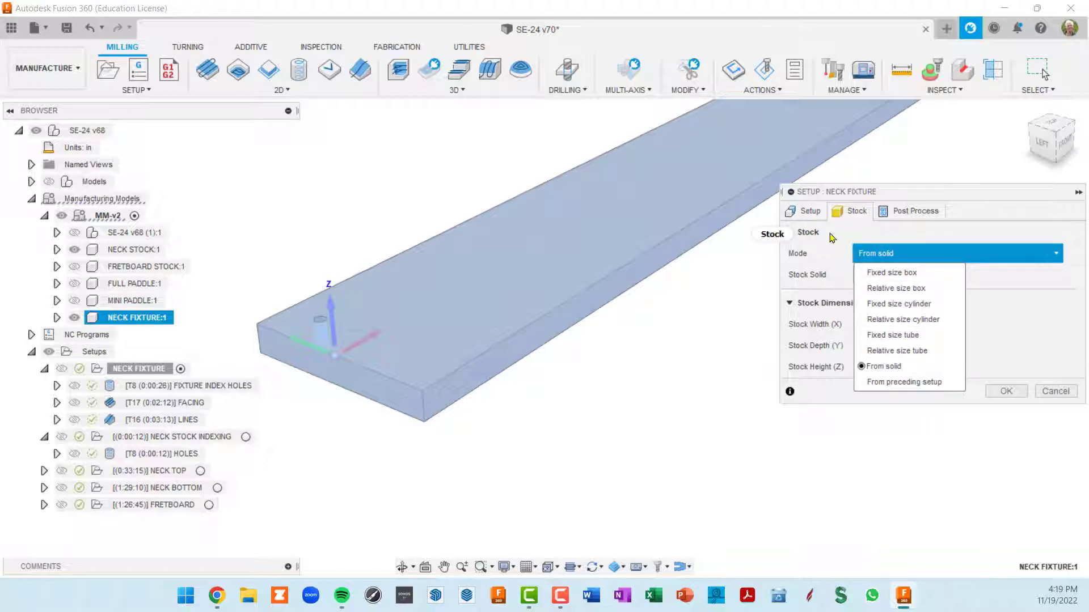
{"action": "left_click", "coordinate": [1033, 249]}
{"action": "left_click", "coordinate": [822, 214]}
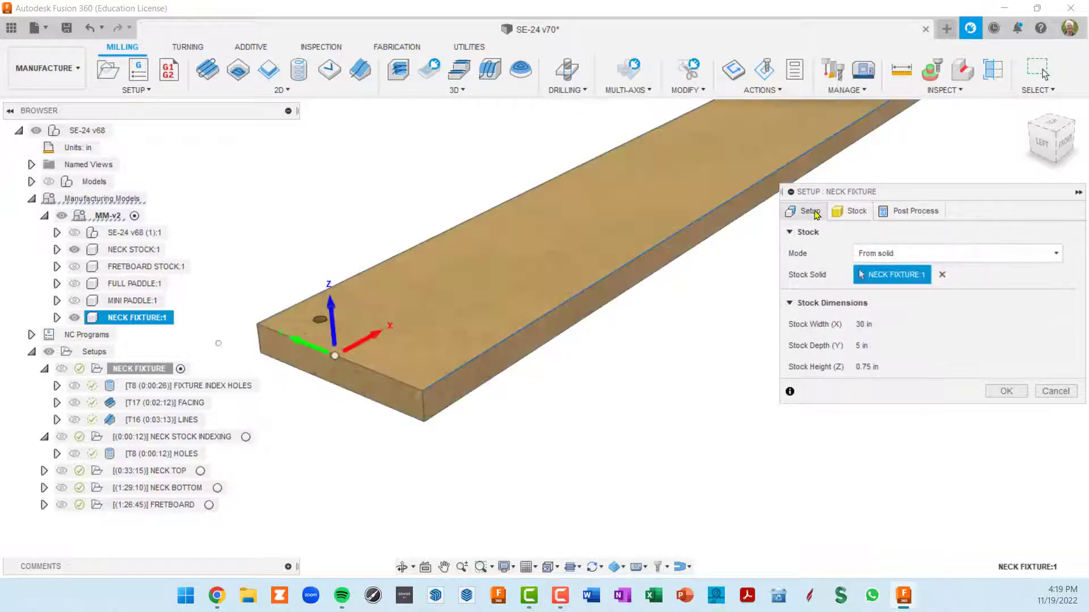
{"action": "scroll", "coordinate": [928, 466], "scroll_direction": "down", "scroll_amount": 3}
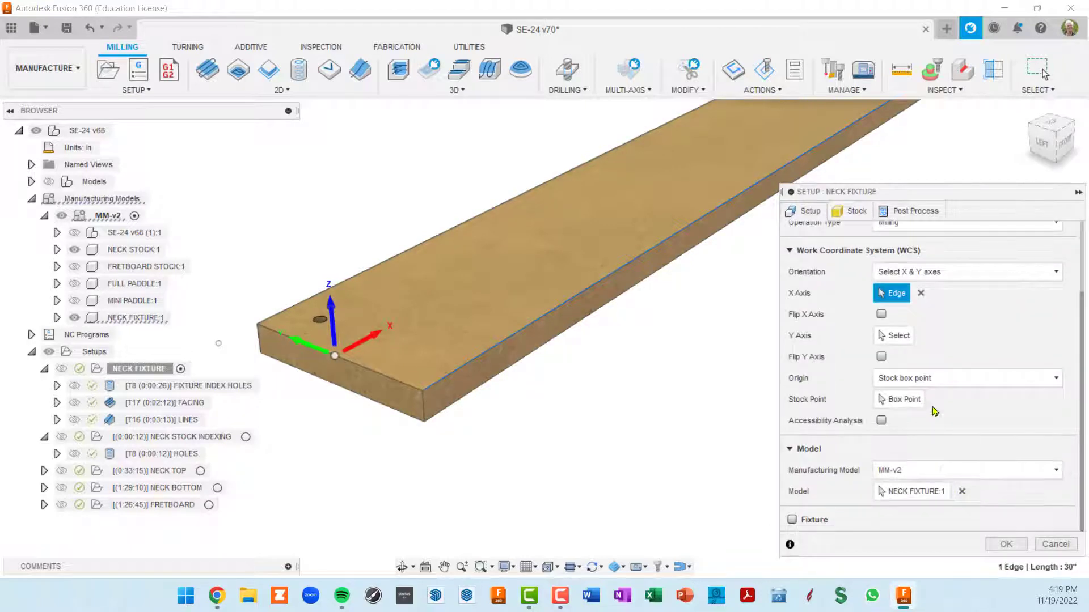
{"action": "scroll", "coordinate": [958, 477], "scroll_direction": "up", "scroll_amount": 3}
{"action": "left_click", "coordinate": [857, 211]}
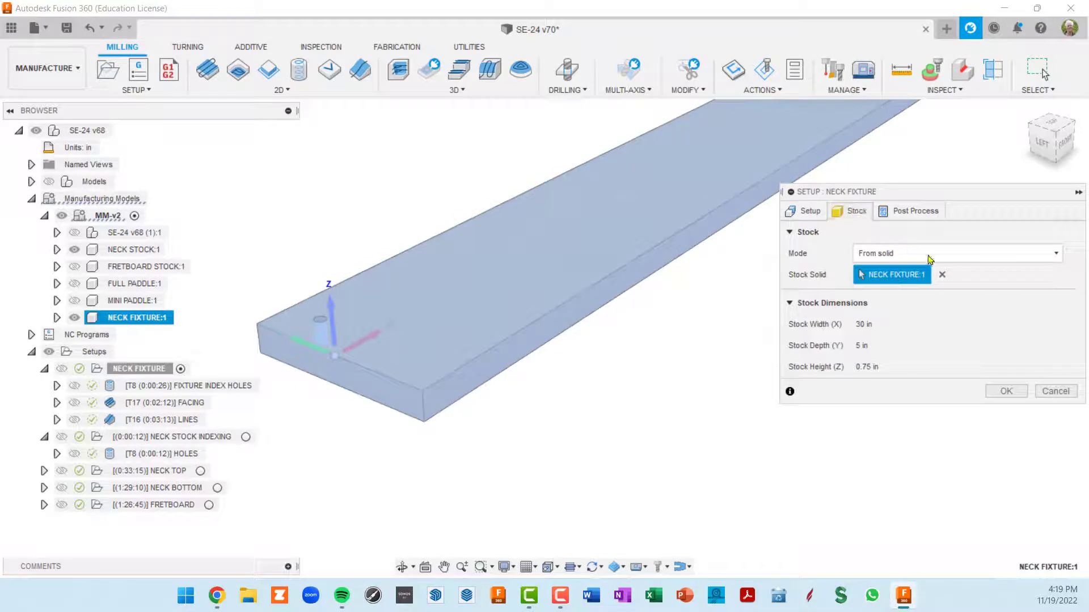
{"action": "left_click", "coordinate": [1058, 257]}
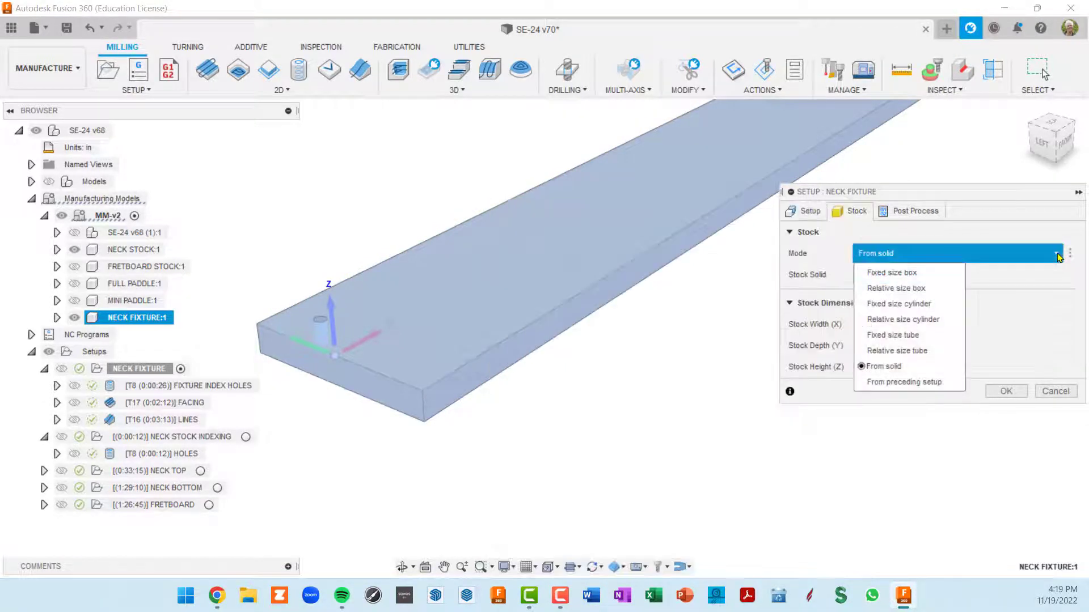
{"action": "left_click", "coordinate": [914, 367]}
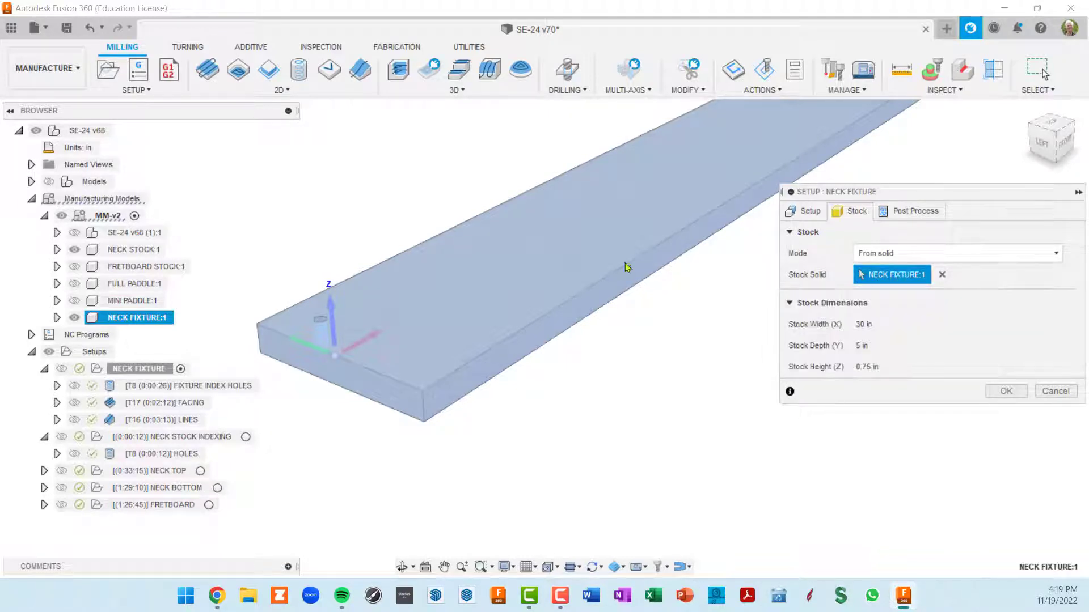
{"action": "left_click", "coordinate": [1056, 392]}
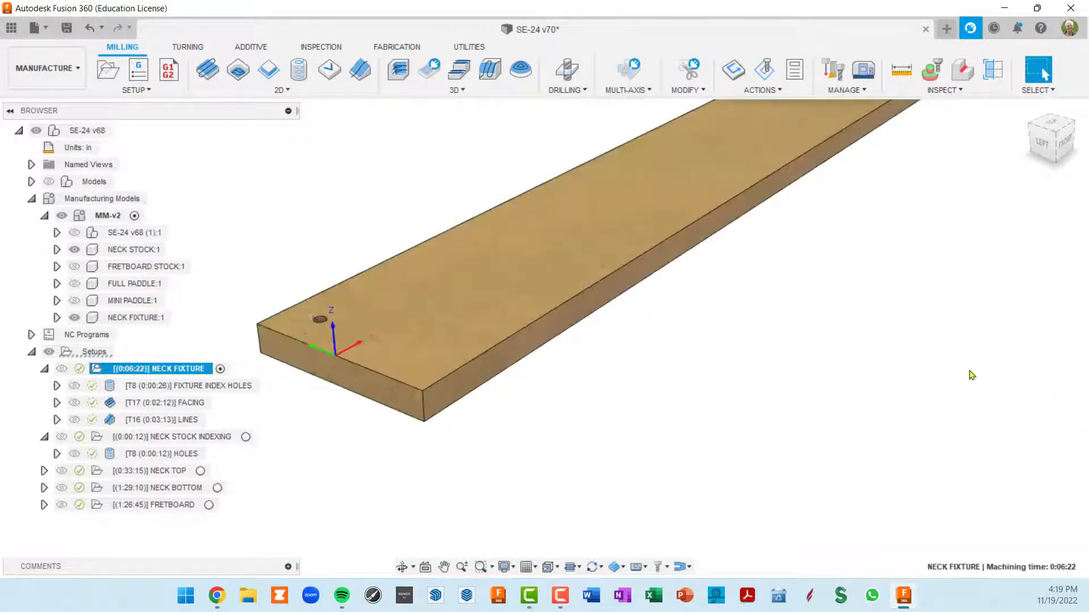
- Show the NECK FIXTURE component's BLOCK sketch on the fixture board and hide its LINES sketch
{"action": "left_click", "coordinate": [56, 318]}
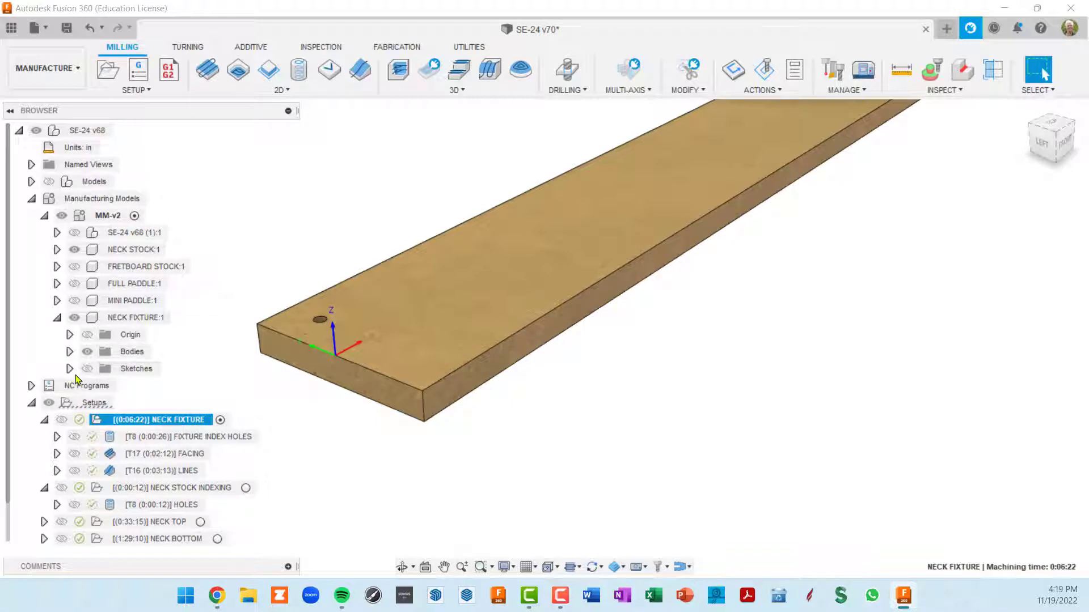
{"action": "left_click", "coordinate": [87, 369]}
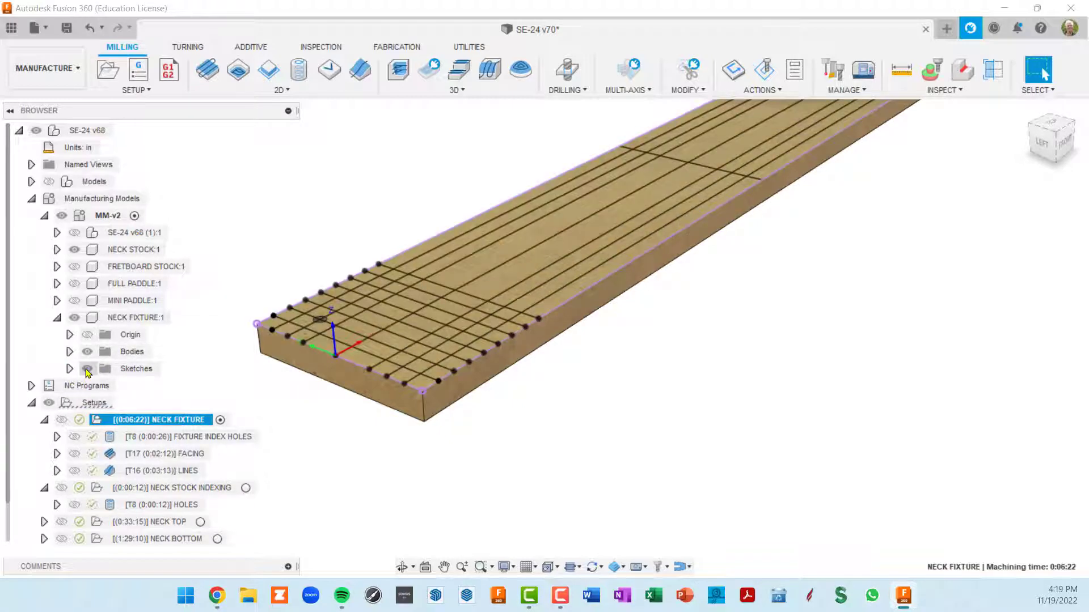
{"action": "left_click", "coordinate": [70, 369]}
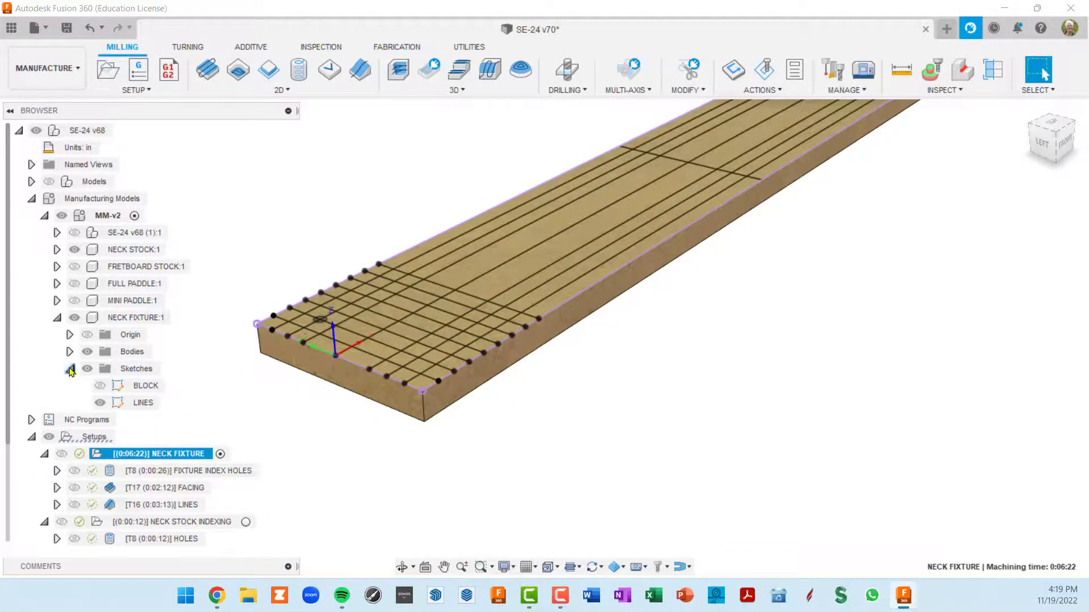
{"action": "left_click", "coordinate": [100, 403]}
{"action": "left_click", "coordinate": [101, 387]}
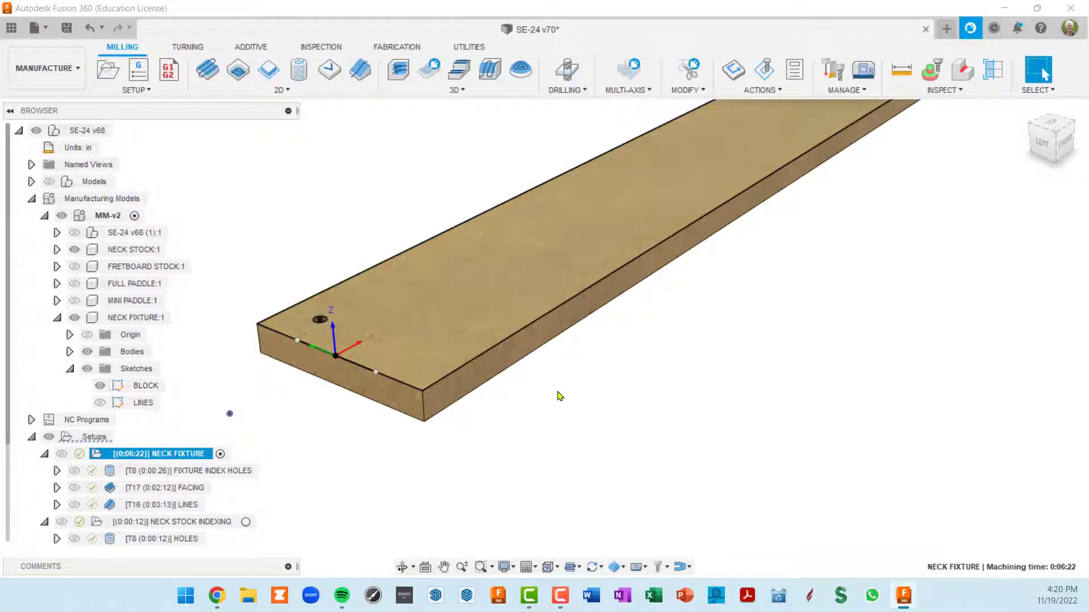
{"action": "scroll", "coordinate": [556, 394], "scroll_direction": "down", "scroll_amount": 4}
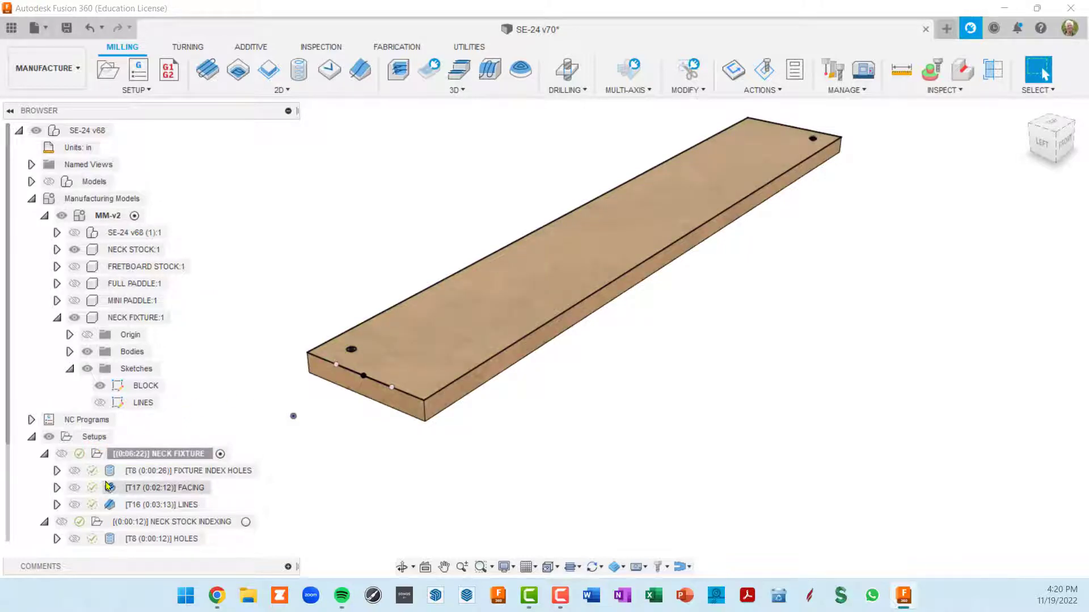
- Reopen the NECK FIXTURE setup and redefine its X axis with the BLOCK sketch's long side line, trying Flip X Axis but leaving it off
{"action": "double_click", "coordinate": [97, 456]}
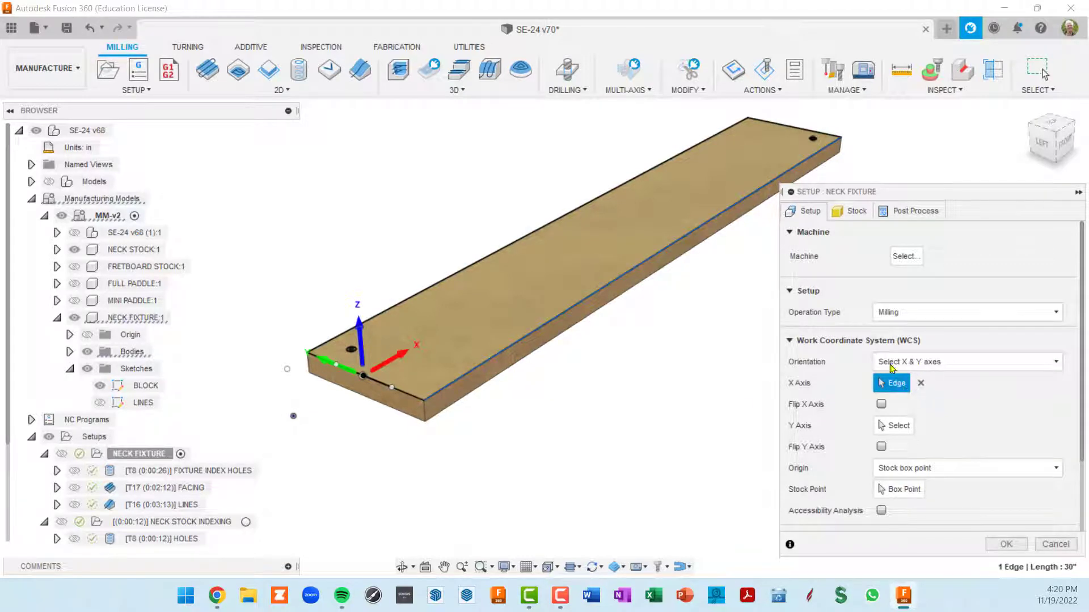
{"action": "left_click", "coordinate": [920, 385]}
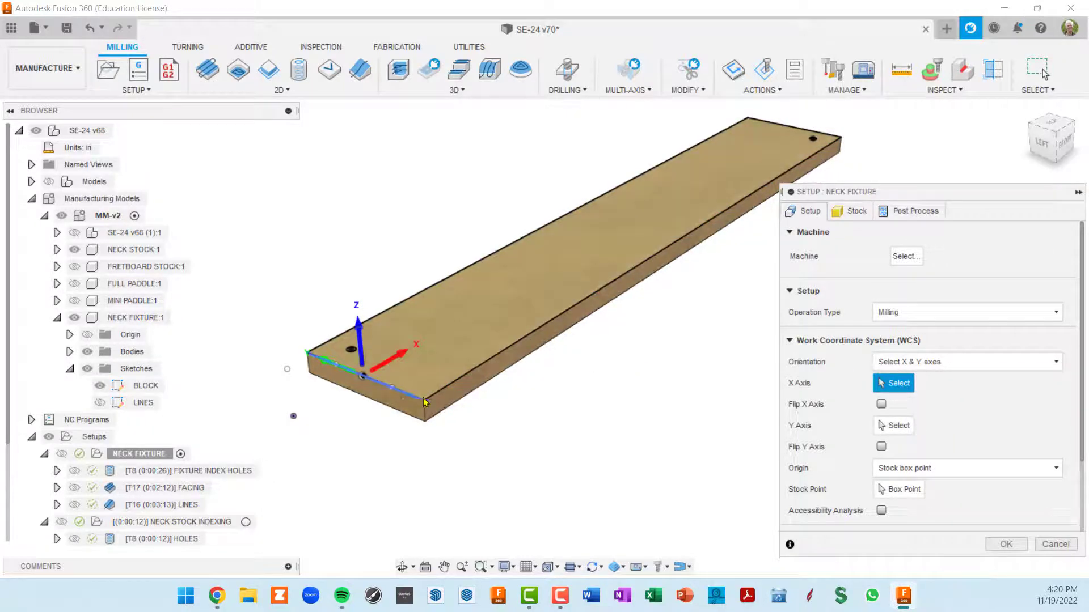
{"action": "scroll", "coordinate": [502, 374], "scroll_direction": "down", "scroll_amount": 2}
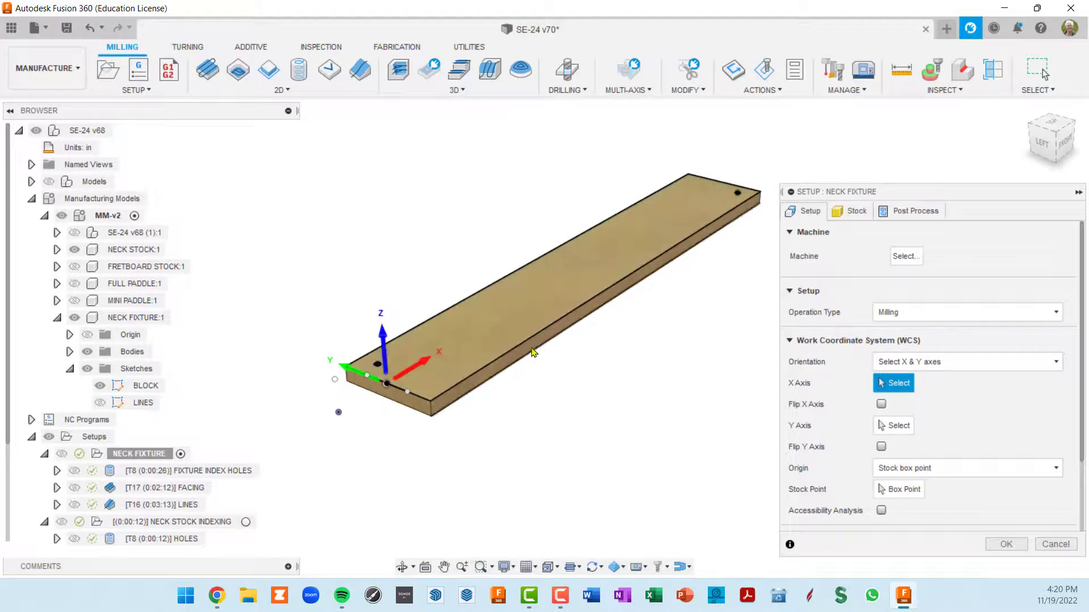
{"action": "left_click", "coordinate": [543, 332]}
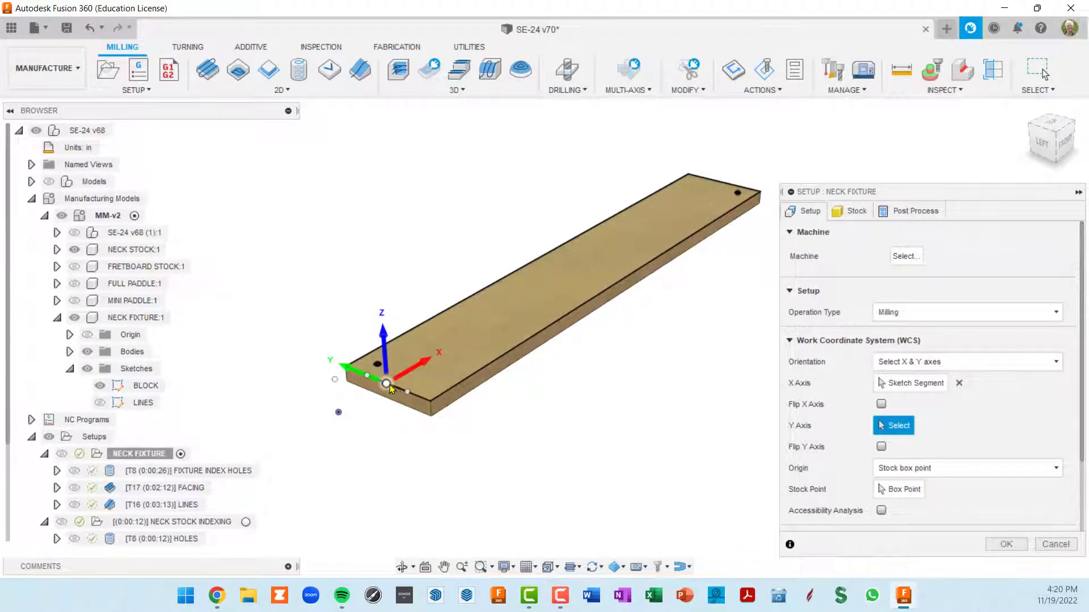
{"action": "left_click", "coordinate": [882, 405]}
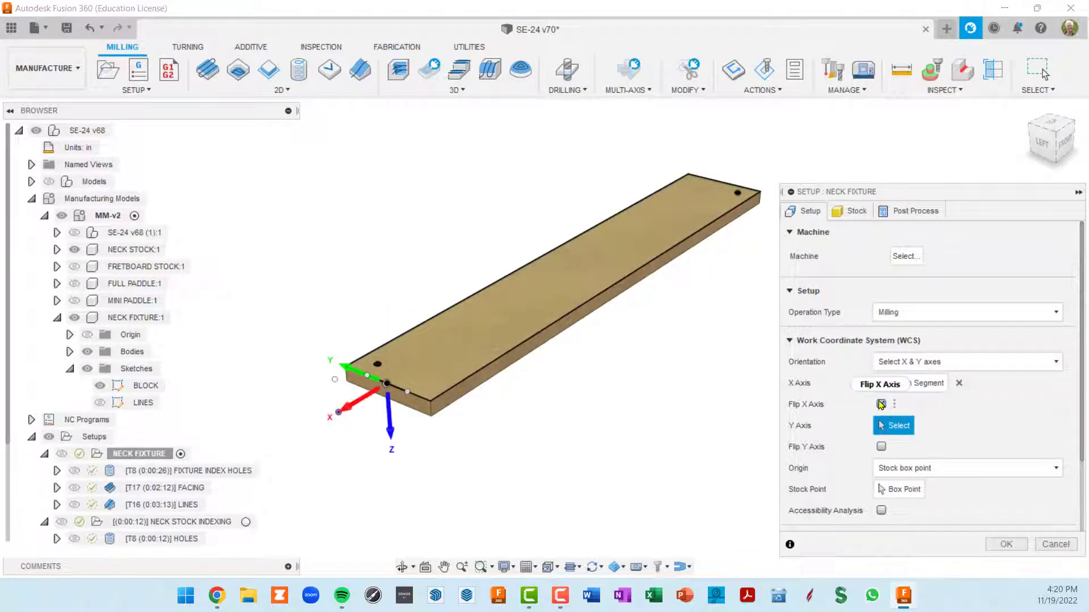
{"action": "left_click", "coordinate": [880, 404]}
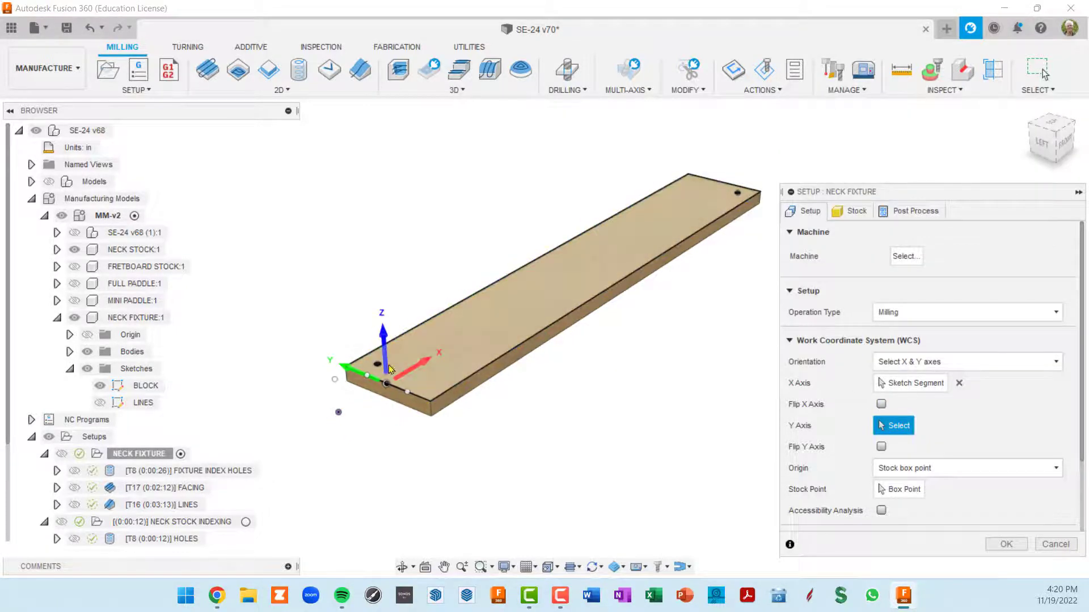
- Define the setup's Y axis with the BLOCK sketch's short line at the near end and flip the Y axis
{"action": "scroll", "coordinate": [371, 373], "scroll_direction": "up", "scroll_amount": 2}
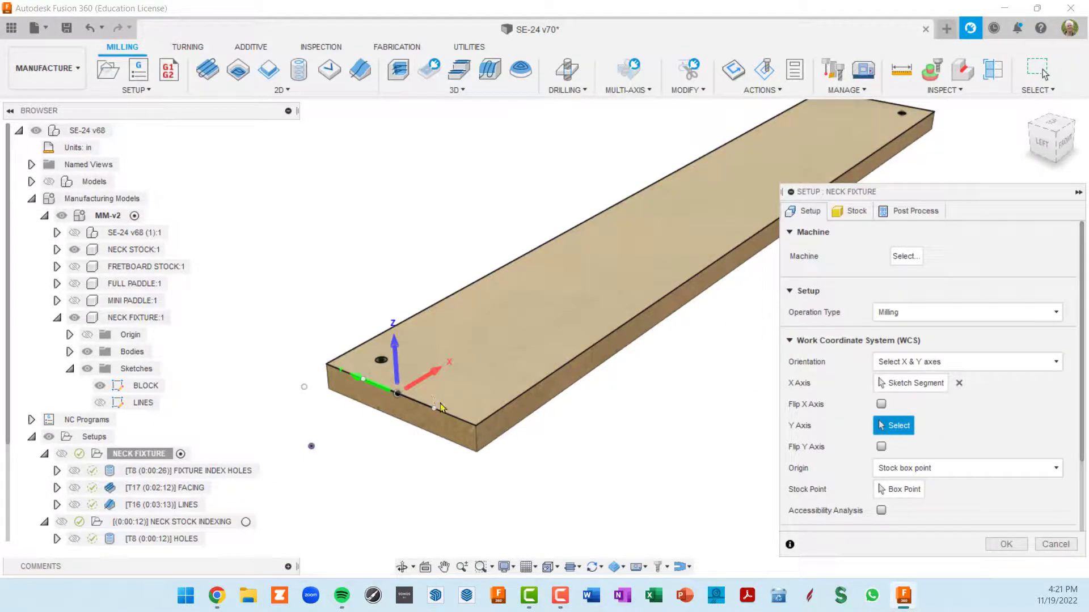
{"action": "left_click", "coordinate": [456, 418]}
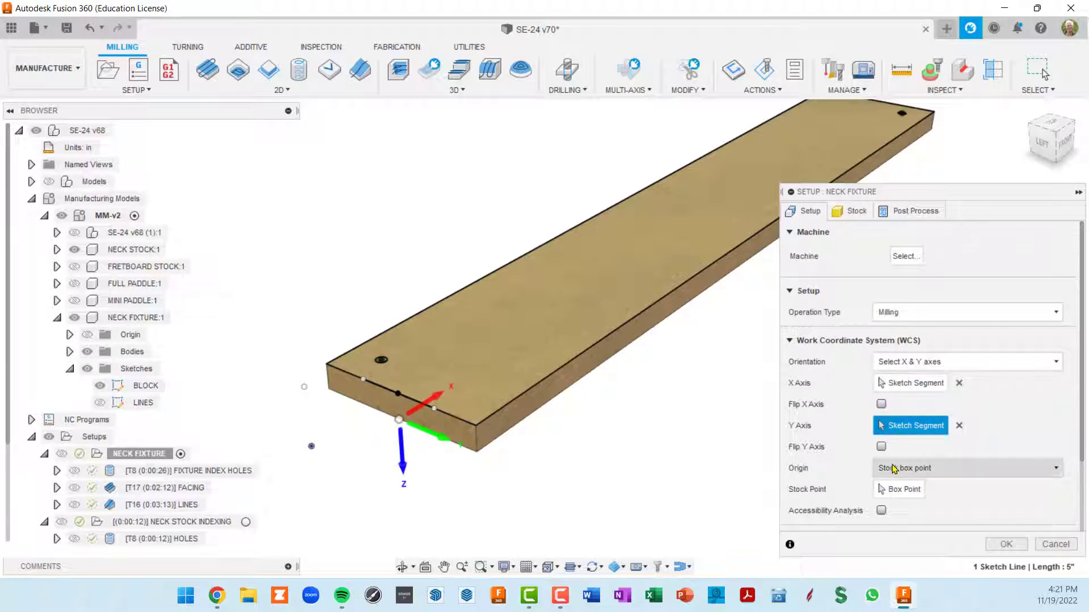
{"action": "left_click", "coordinate": [881, 447]}
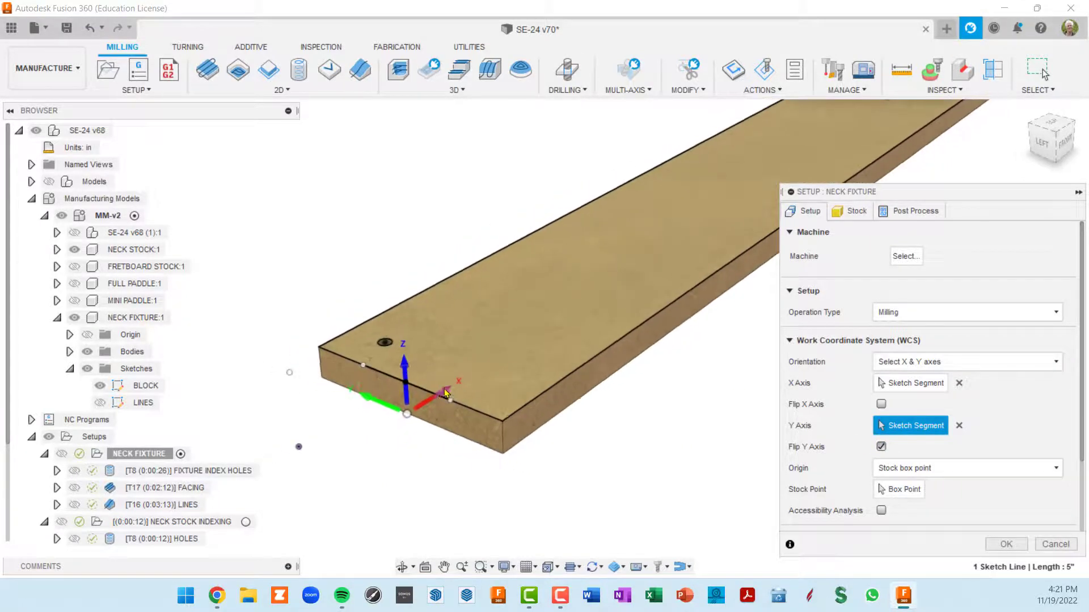
{"action": "mouse_move", "coordinate": [444, 389]}
{"action": "middle_mouse_down", "text": "shift"}
{"action": "mouse_move", "coordinate": [469, 371]}
{"action": "mouse_move", "coordinate": [457, 375]}
{"action": "middle_mouse_up", "text": "shift"}
{"action": "middle_click_drag", "start_coordinate": [474, 331], "coordinate": [459, 297], "text": "shift"}
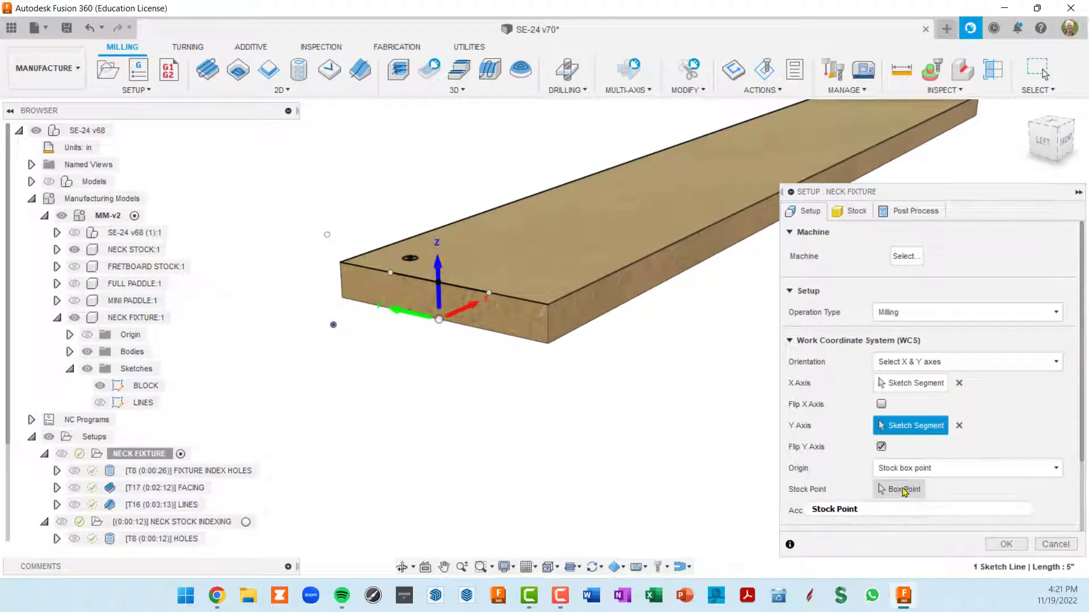
- Keep Stock box point as the origin type and place the origin at the midpoint of the board's upper near-end edge
{"action": "left_click", "coordinate": [1057, 470]}
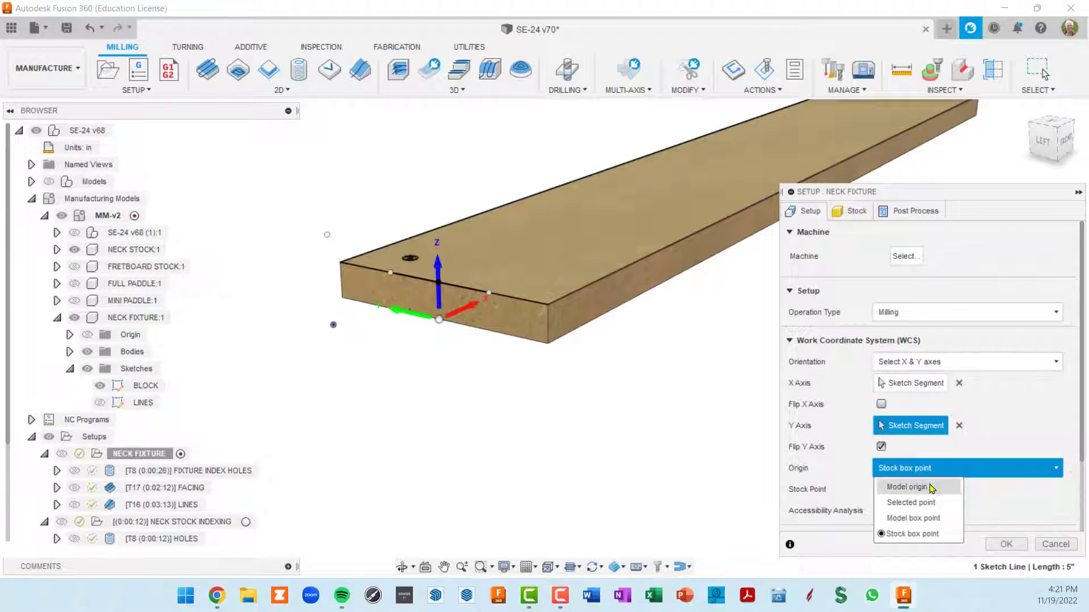
{"action": "left_click", "coordinate": [955, 470]}
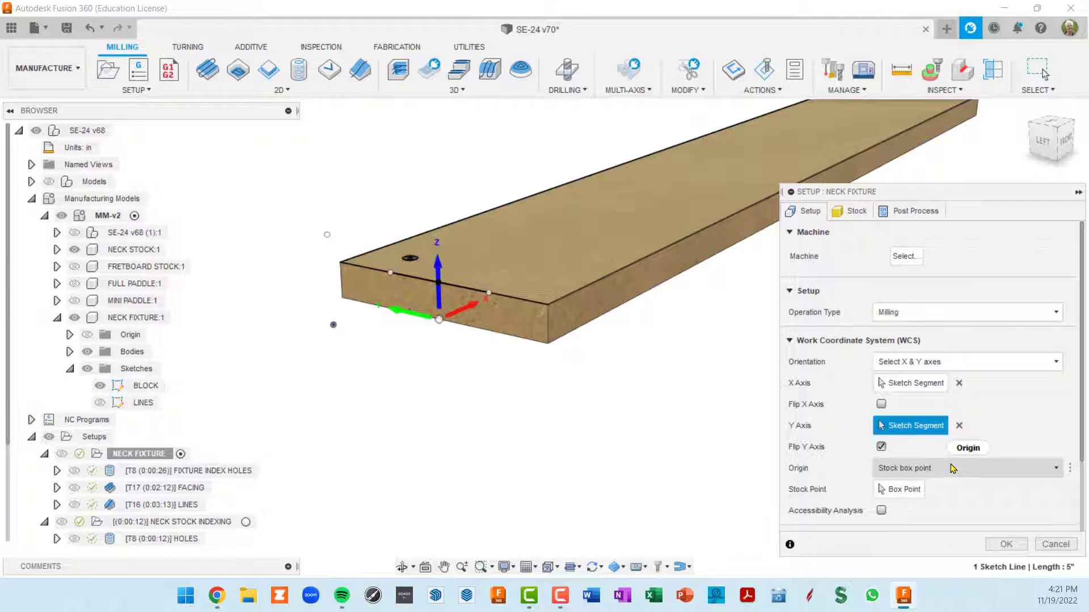
{"action": "left_click", "coordinate": [911, 491]}
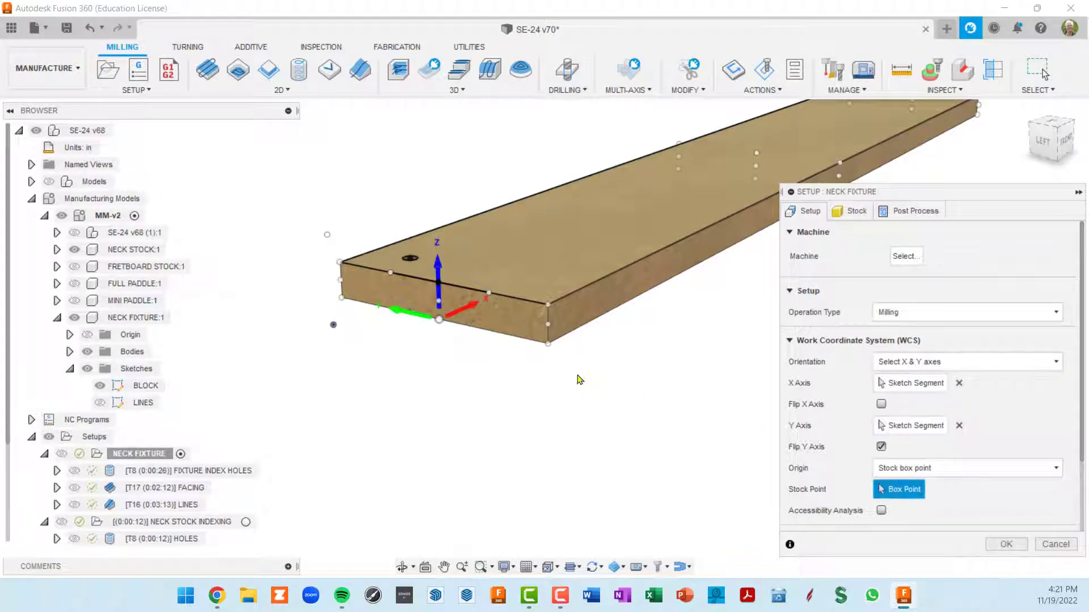
{"action": "middle_click_drag", "start_coordinate": [508, 328], "coordinate": [513, 336], "text": "shift"}
{"action": "scroll", "coordinate": [514, 353], "scroll_direction": "down", "scroll_amount": 3}
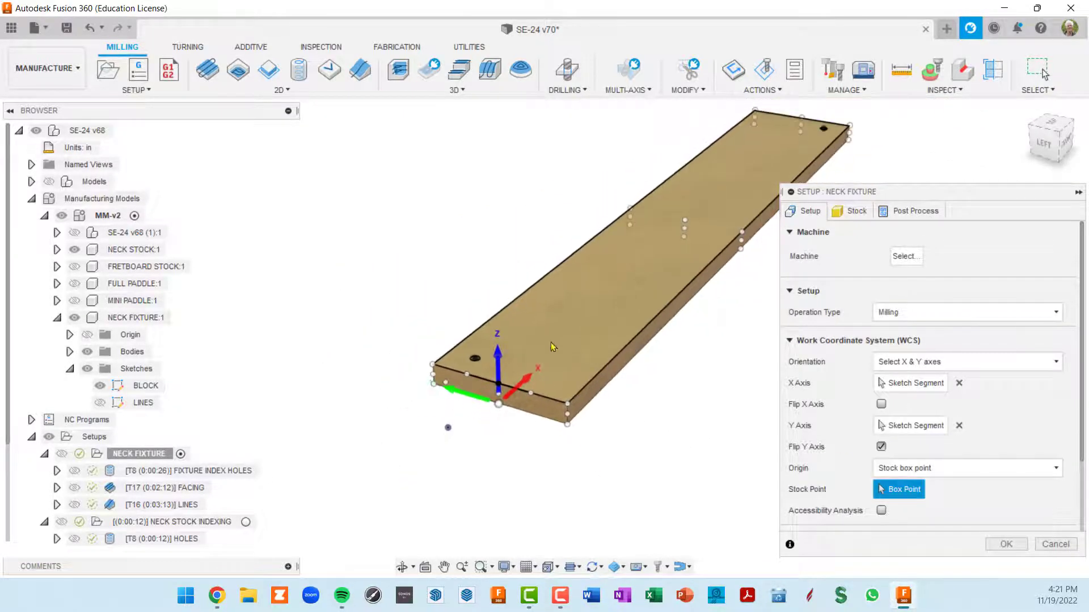
{"action": "middle_click_drag", "start_coordinate": [600, 238], "coordinate": [598, 206]}
{"action": "scroll", "coordinate": [525, 301], "scroll_direction": "up", "scroll_amount": 8}
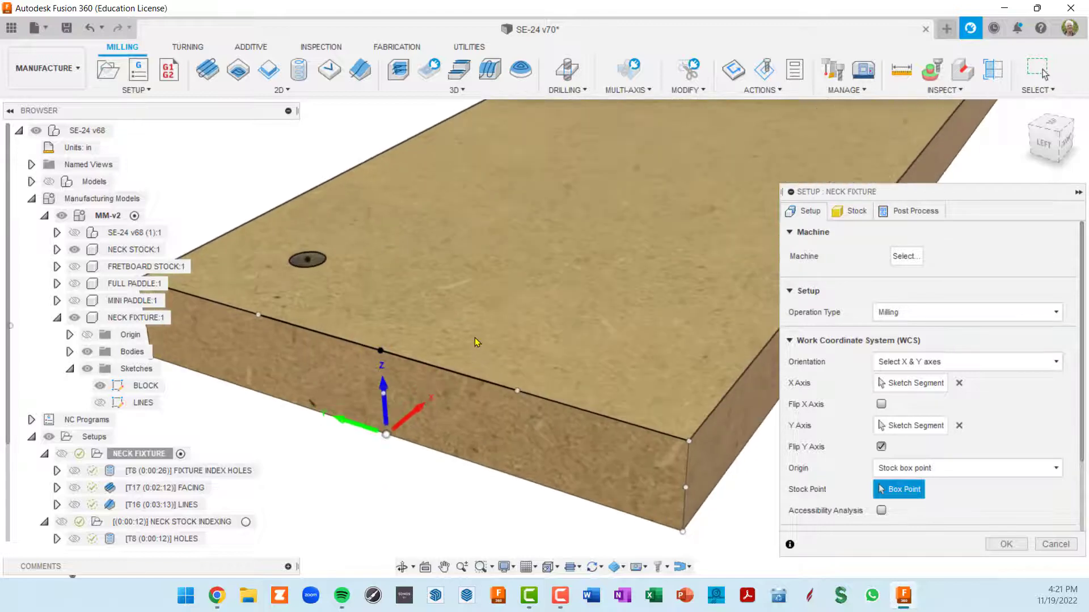
{"action": "scroll", "coordinate": [437, 327], "scroll_direction": "up", "scroll_amount": 1}
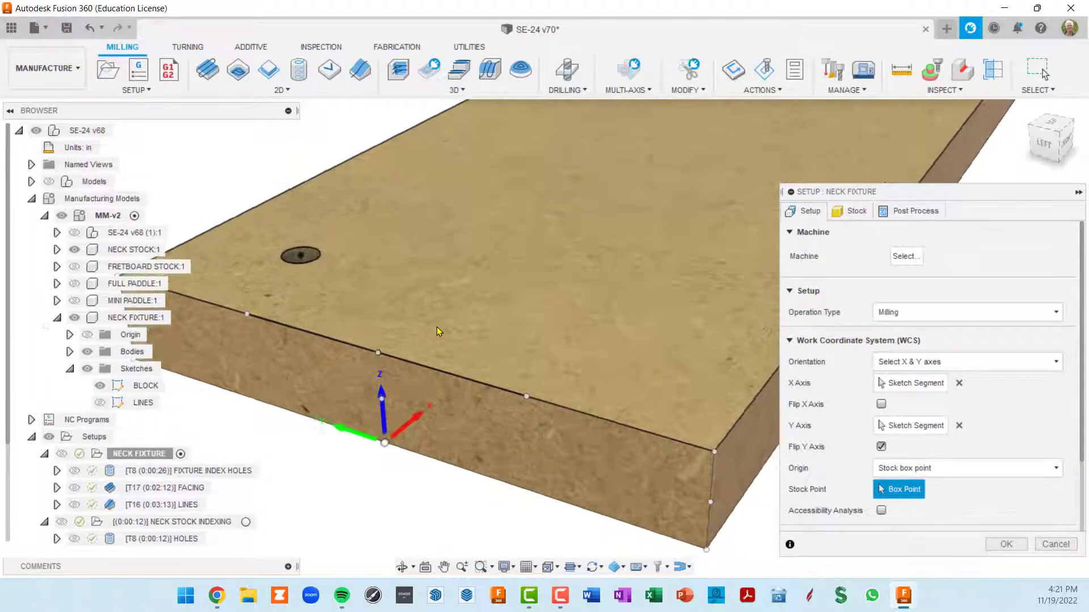
{"action": "left_click", "coordinate": [378, 354]}
{"action": "scroll", "coordinate": [429, 338], "scroll_direction": "down", "scroll_amount": 1}
{"action": "middle_click_drag", "start_coordinate": [429, 338], "coordinate": [435, 264], "text": "shift"}
{"action": "scroll", "coordinate": [443, 250], "scroll_direction": "down", "scroll_amount": 1}
{"action": "scroll", "coordinate": [443, 247], "scroll_direction": "down", "scroll_amount": 1}
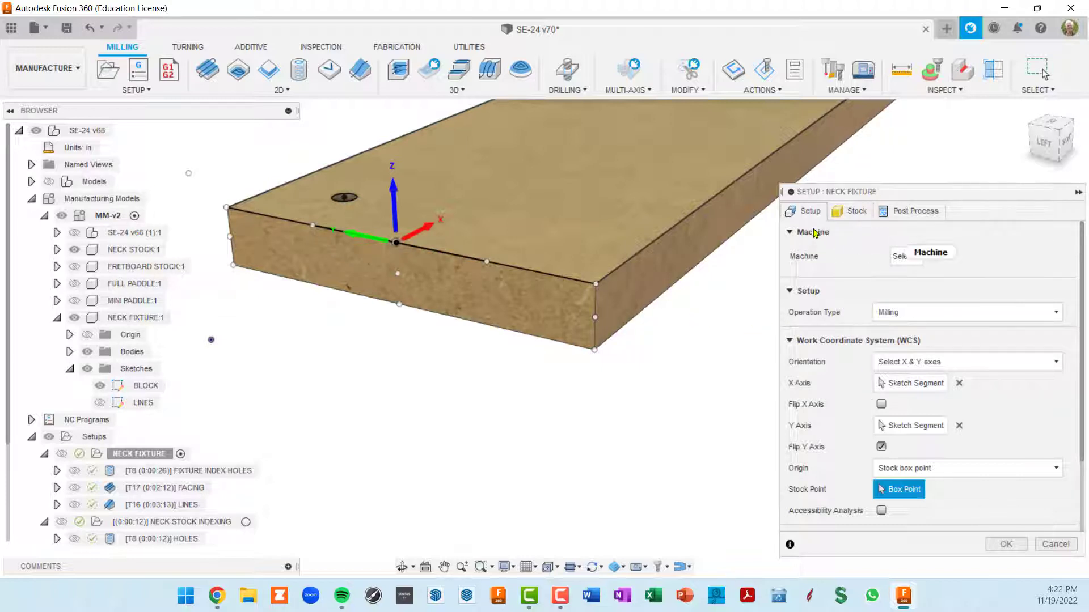
- Check the stock defined from the NECK FIXTURE solid and accept the setup changes
{"action": "left_click", "coordinate": [851, 213]}
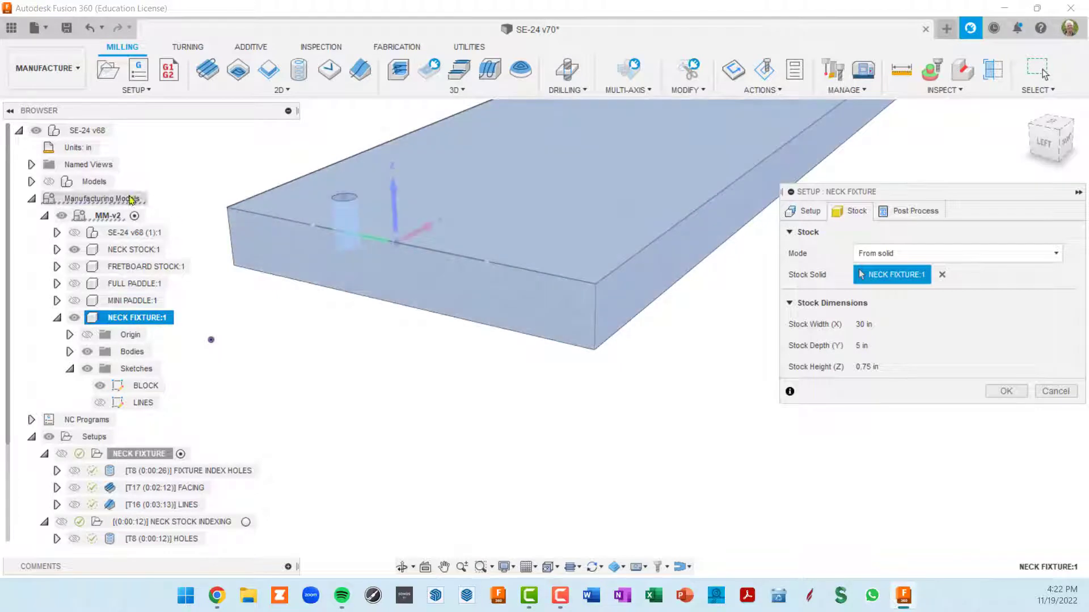
{"action": "left_click", "coordinate": [1014, 392]}
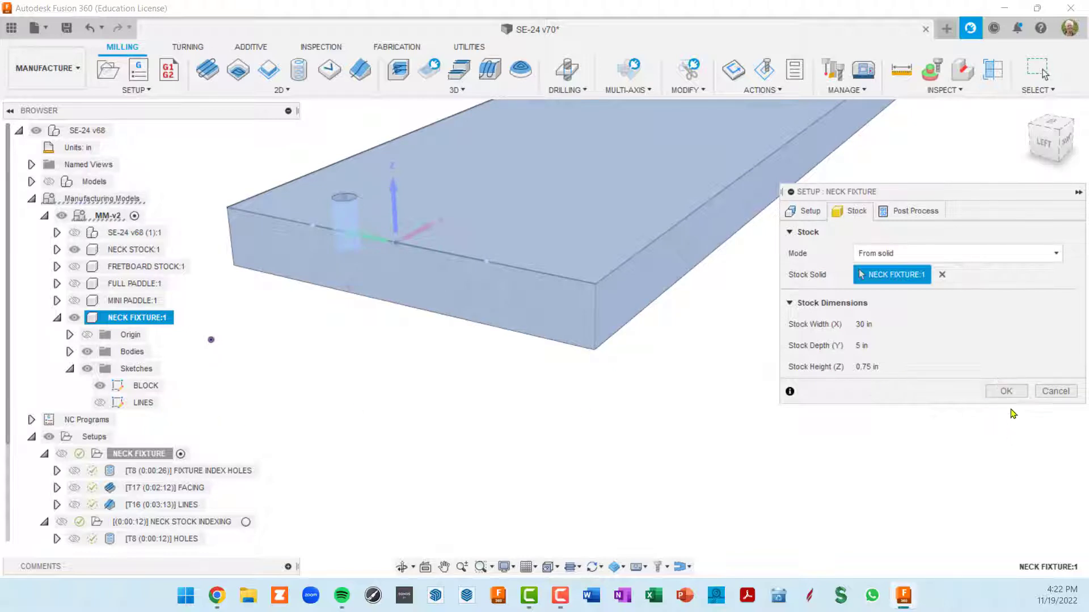
{"action": "left_click", "coordinate": [1005, 391]}
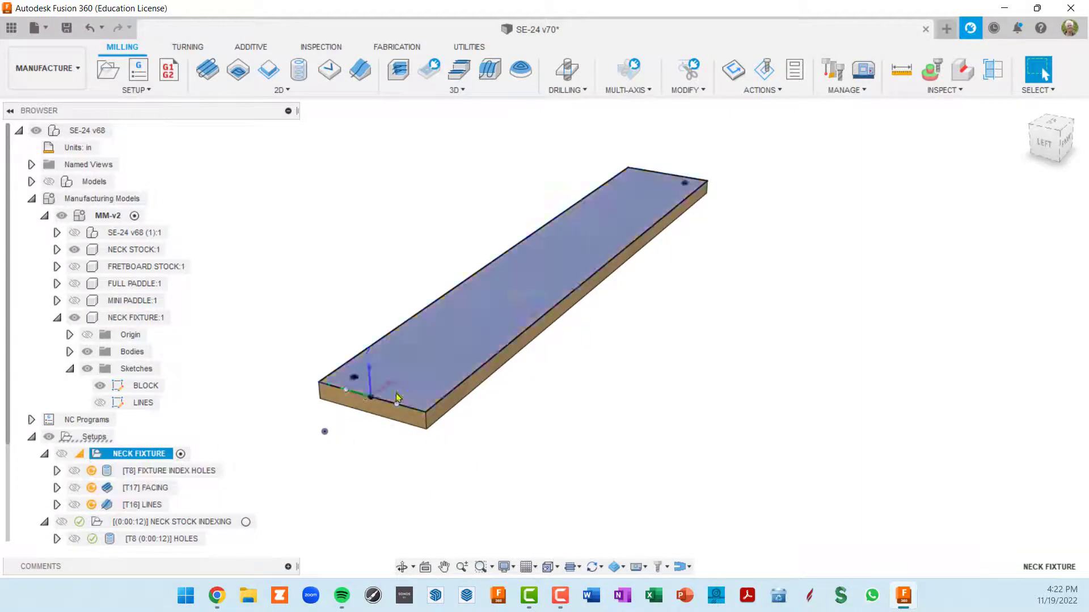
- Regenerate the toolpaths of the NECK FIXTURE setup and check its origin on the board
{"action": "right_click", "coordinate": [107, 457]}
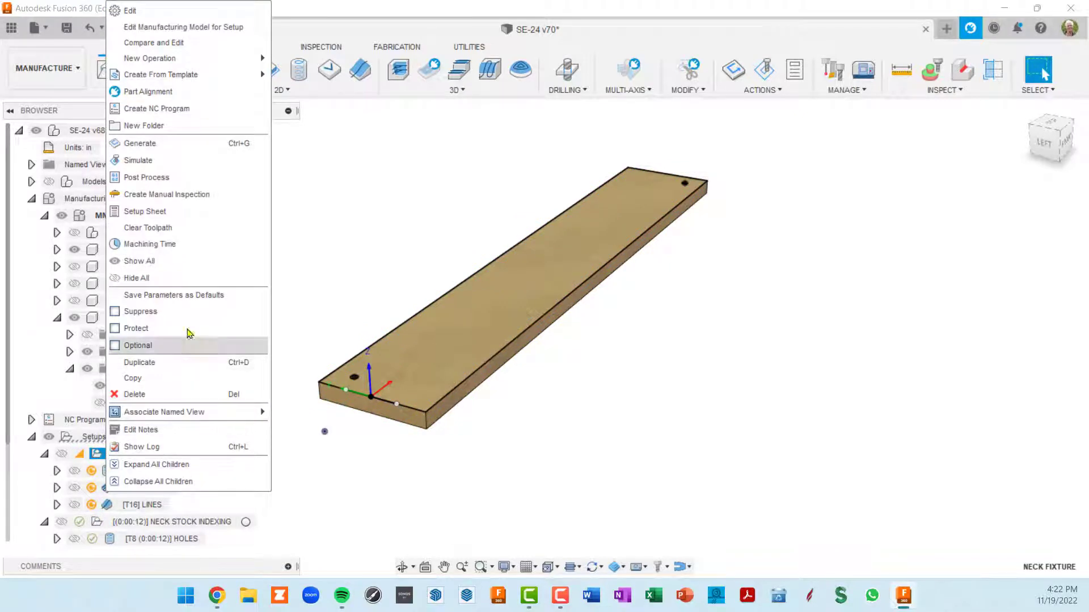
{"action": "left_click", "coordinate": [169, 144]}
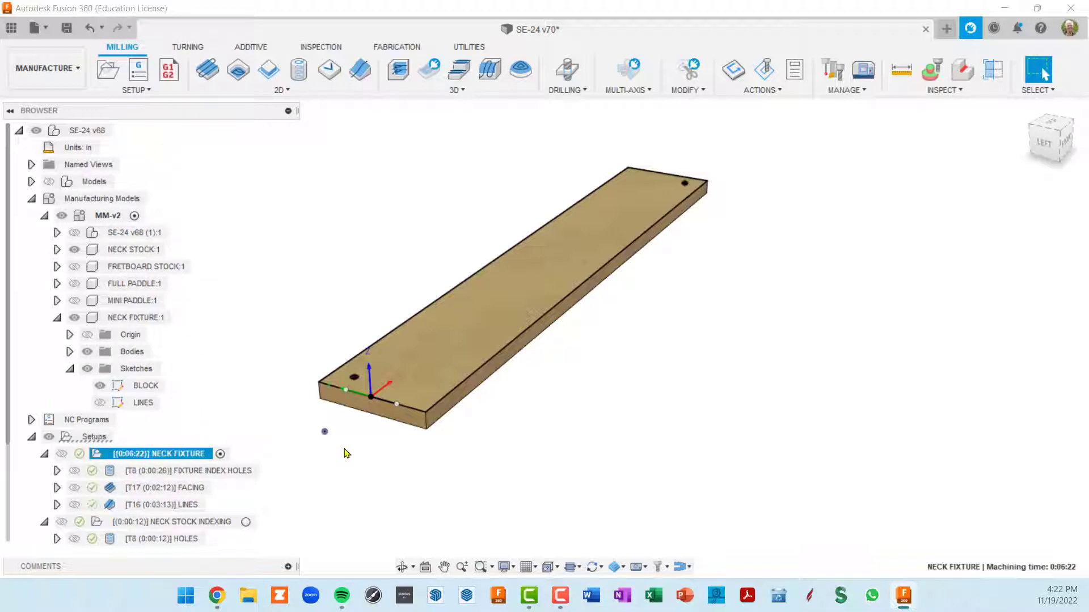
{"action": "scroll", "coordinate": [374, 431], "scroll_direction": "up", "scroll_amount": 5}
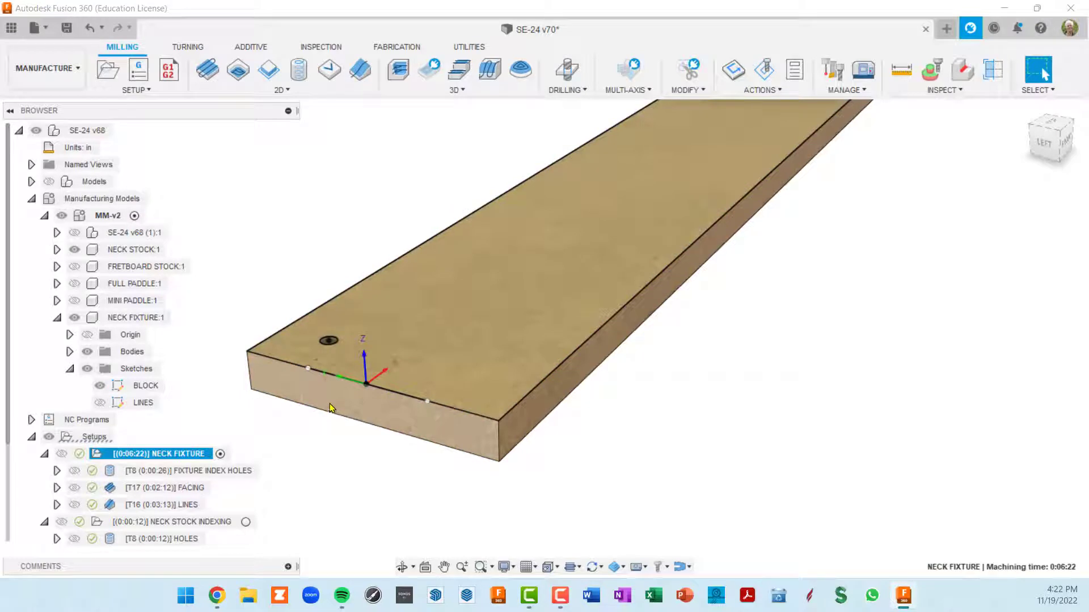
- Show the FIXTURE INDEX HOLES toolpath and check the hole locations at both ends of the fixture board
{"action": "left_click", "coordinate": [221, 471]}
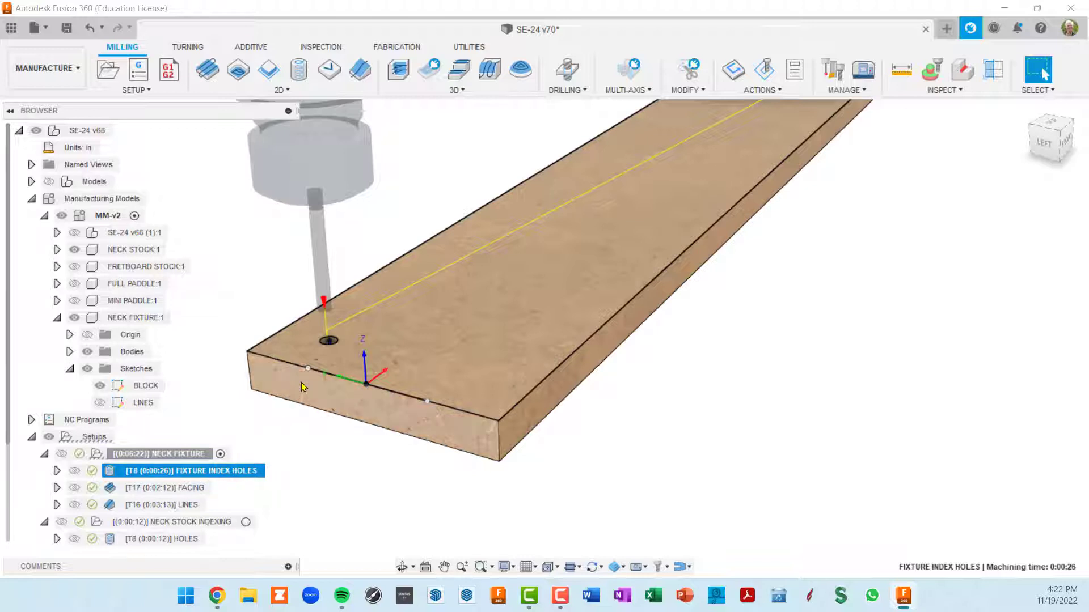
{"action": "scroll", "coordinate": [567, 233], "scroll_direction": "down", "scroll_amount": 3}
{"action": "scroll", "coordinate": [567, 232], "scroll_direction": "up", "scroll_amount": 5}
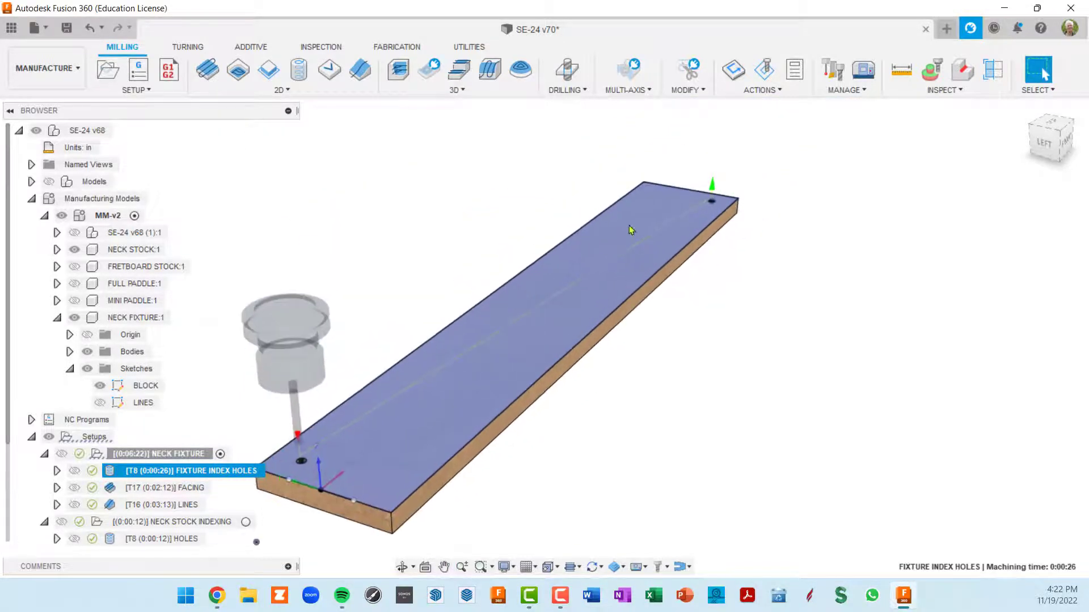
{"action": "scroll", "coordinate": [595, 187], "scroll_direction": "up", "scroll_amount": 3}
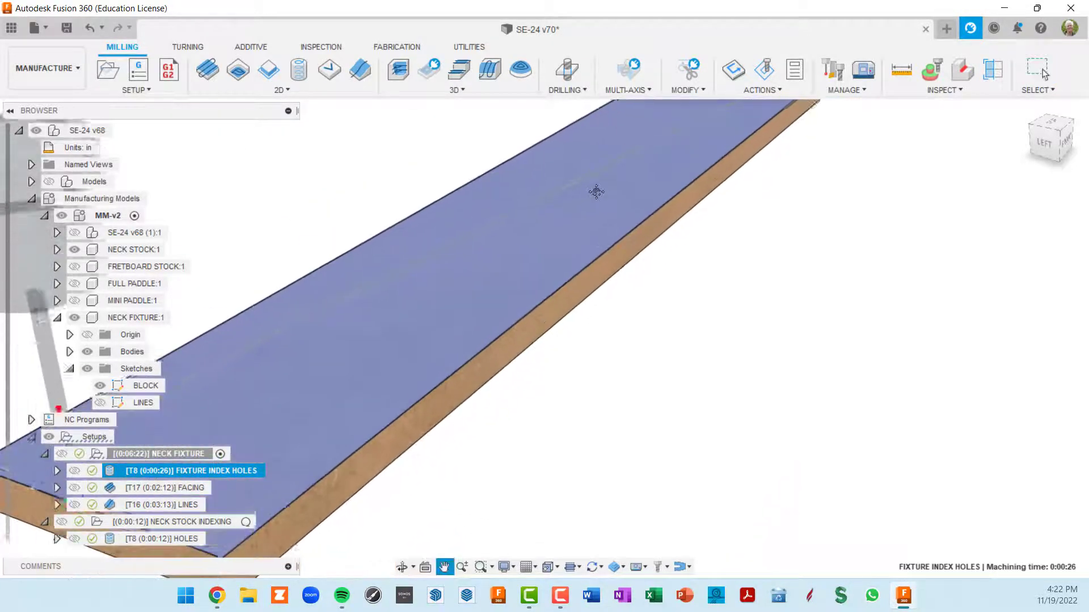
- Review the height settings of the FIXTURE INDEX HOLES bore against the board, including the bottom height, and leave without changes
{"action": "double_click", "coordinate": [112, 472]}
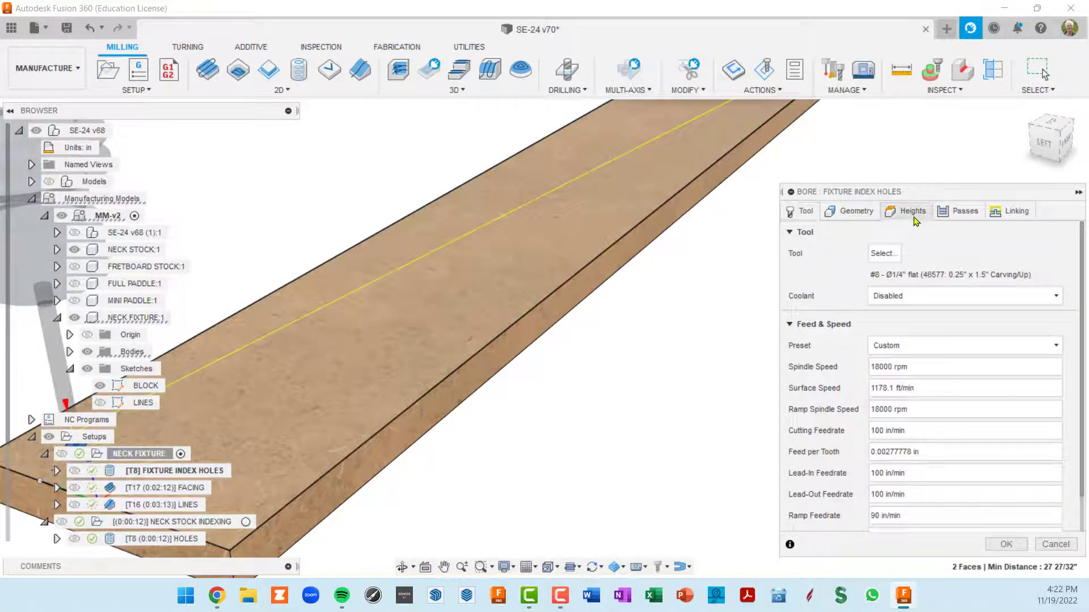
{"action": "left_click", "coordinate": [906, 210]}
{"action": "scroll", "coordinate": [771, 403], "scroll_direction": "down", "scroll_amount": 3}
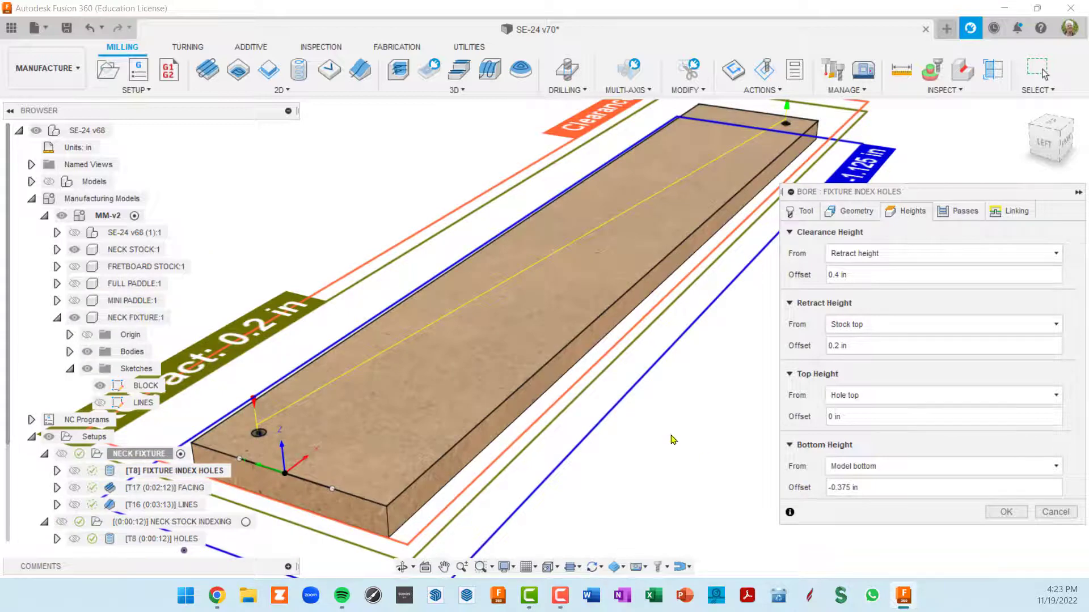
{"action": "middle_click_drag", "start_coordinate": [671, 436], "coordinate": [664, 430], "text": "shift"}
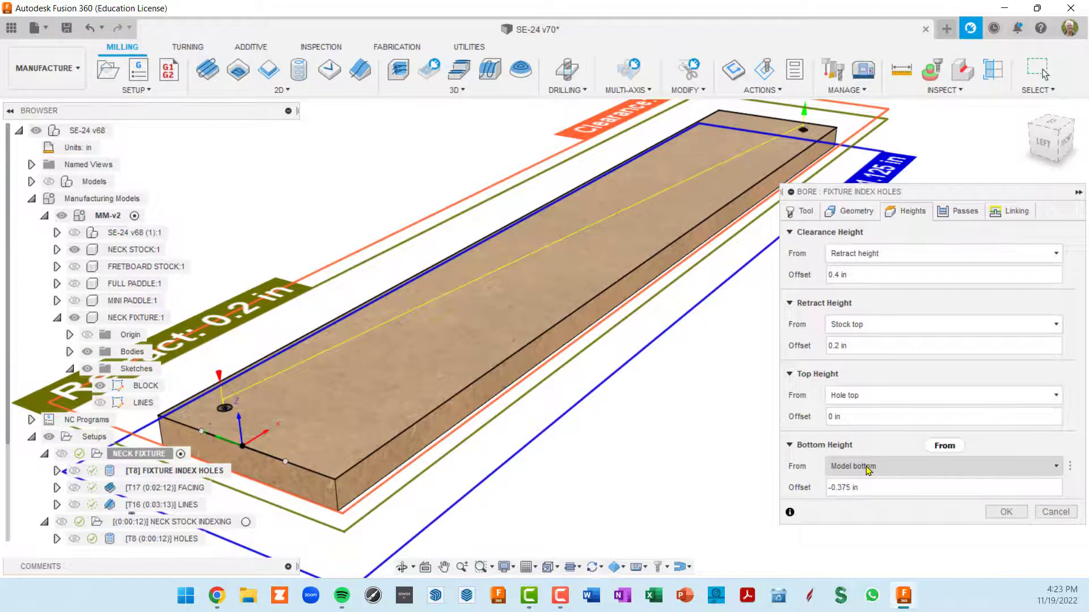
{"action": "middle_click_drag", "start_coordinate": [474, 352], "coordinate": [616, 313], "text": "shift"}
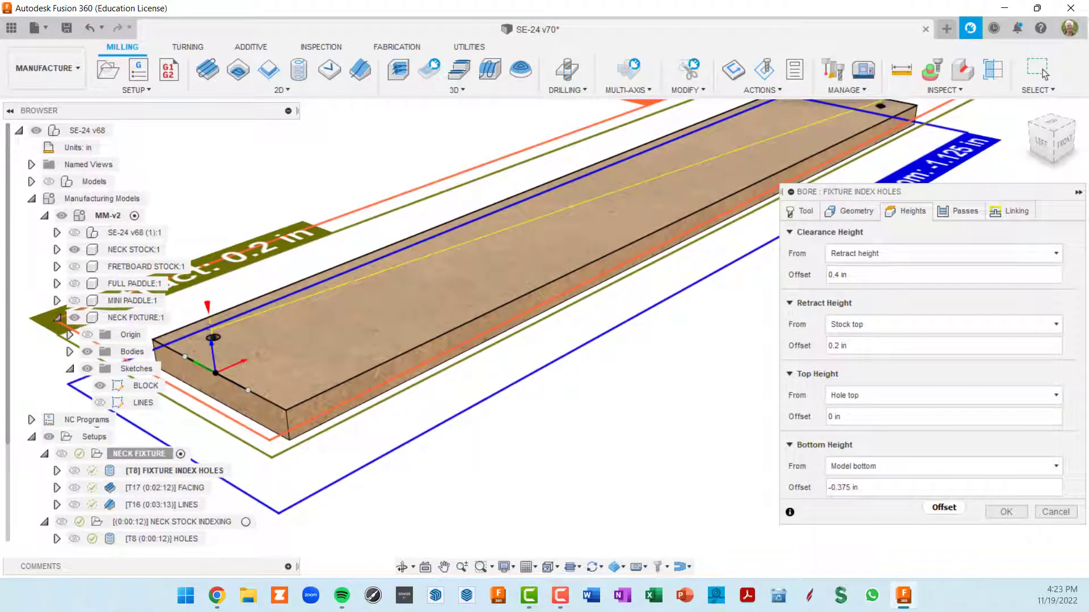
{"action": "left_click", "coordinate": [1061, 516]}
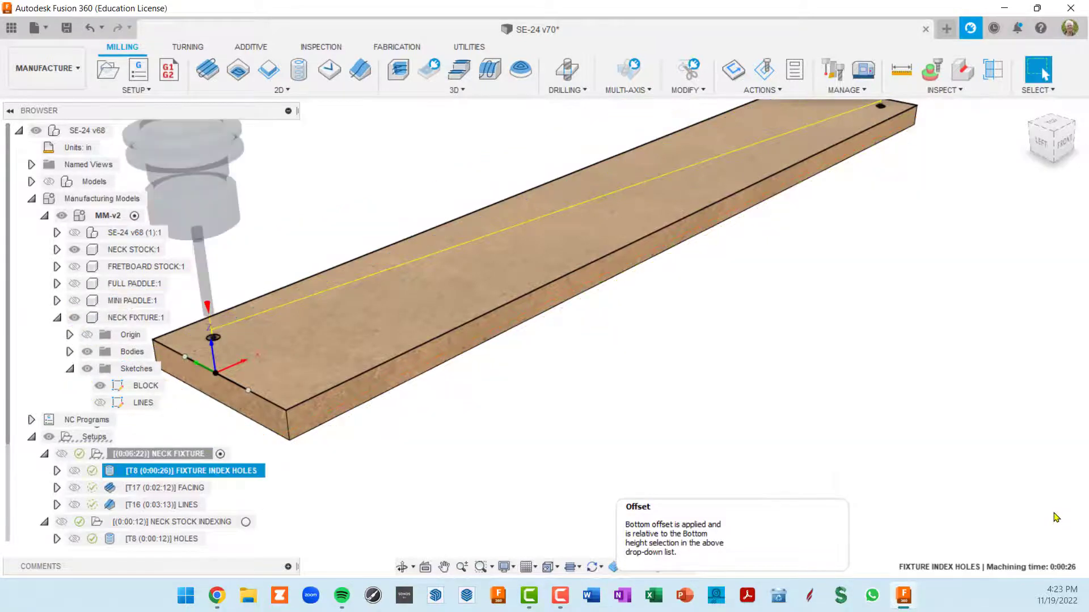
- View the board from the front and simulate the FIXTURE INDEX HOLES operation to check how deep the holes are bored
{"action": "scroll", "coordinate": [818, 421], "scroll_direction": "down", "scroll_amount": 2}
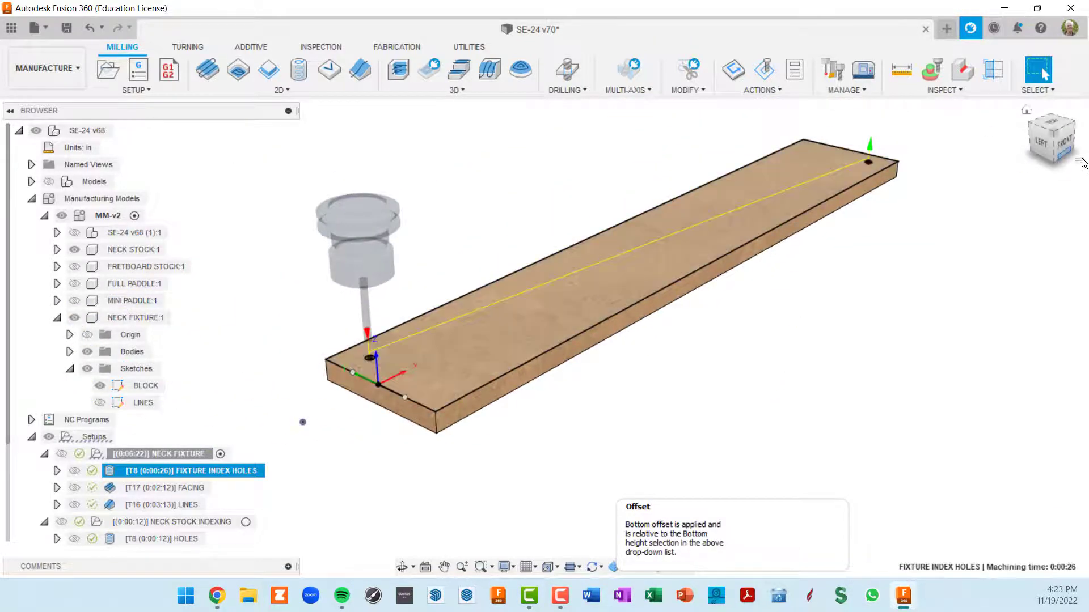
{"action": "left_click", "coordinate": [1065, 147]}
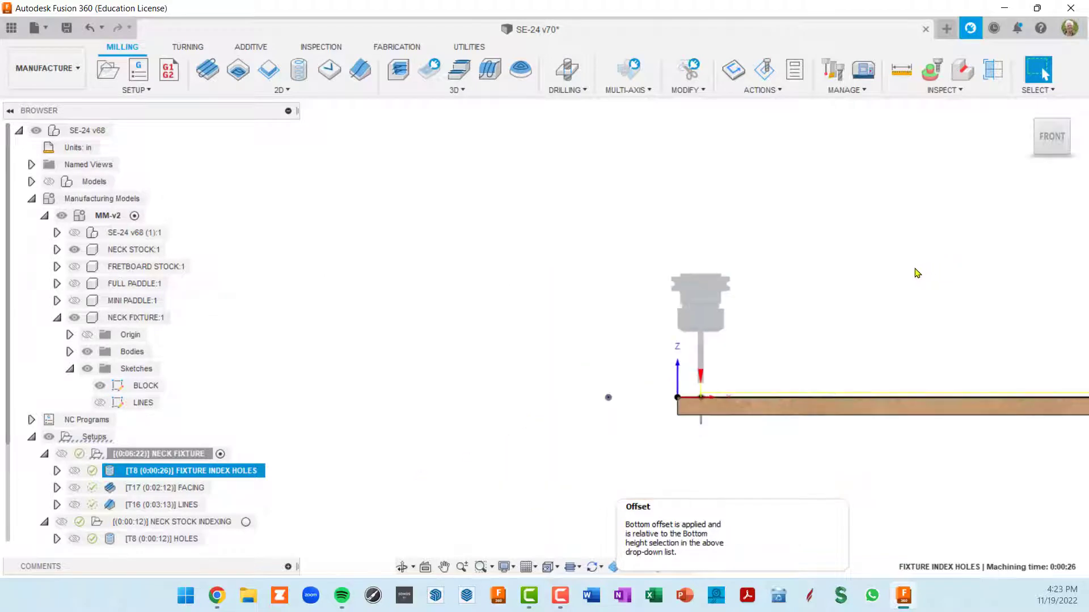
{"action": "middle_click_drag", "start_coordinate": [929, 274], "coordinate": [614, 226]}
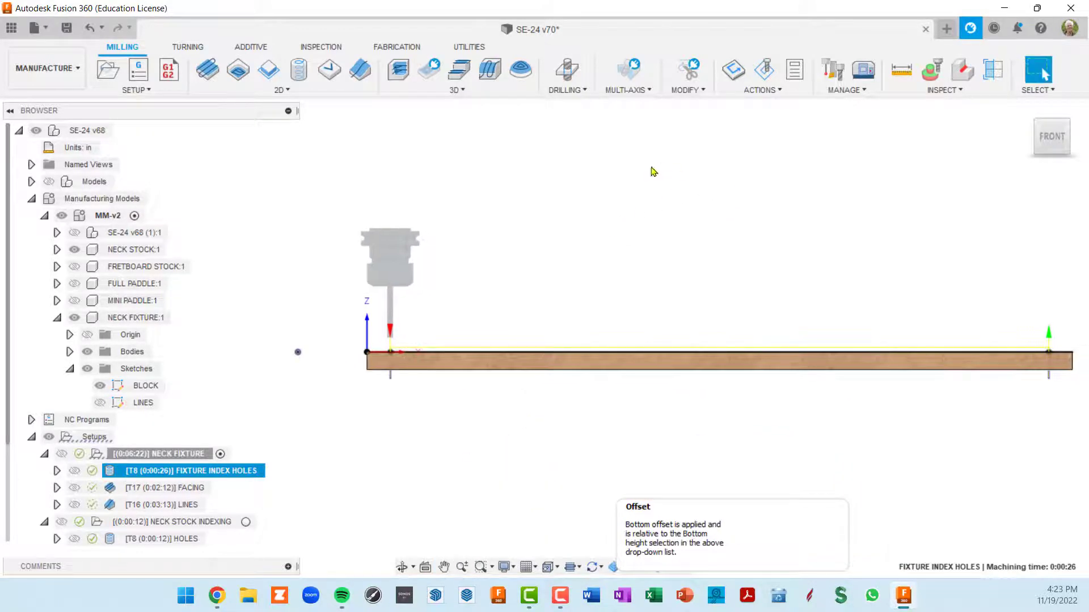
{"action": "left_click", "coordinate": [762, 73]}
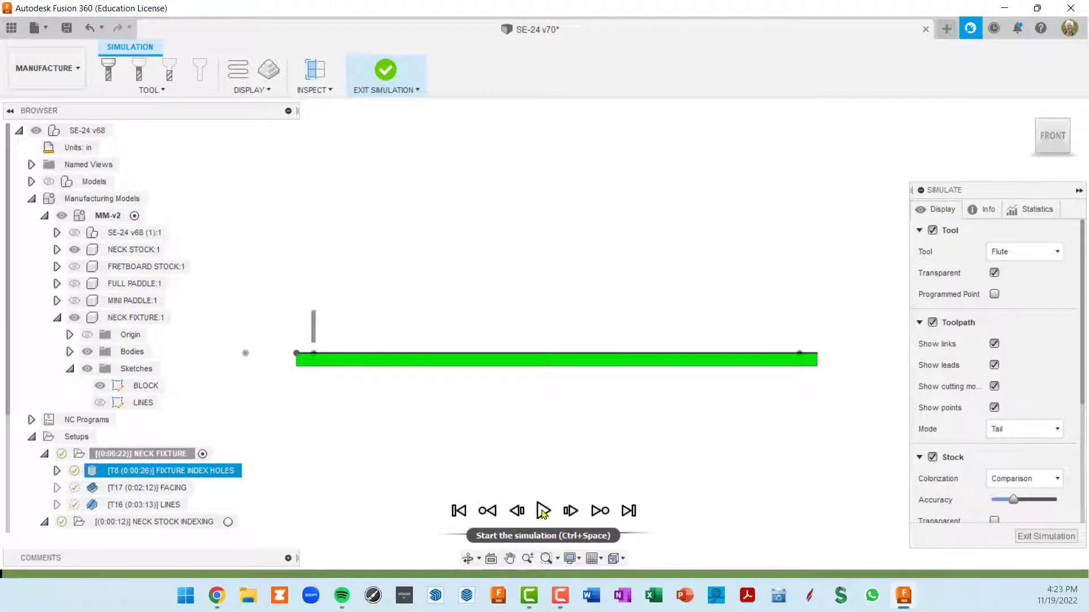
{"action": "left_click", "coordinate": [542, 512]}
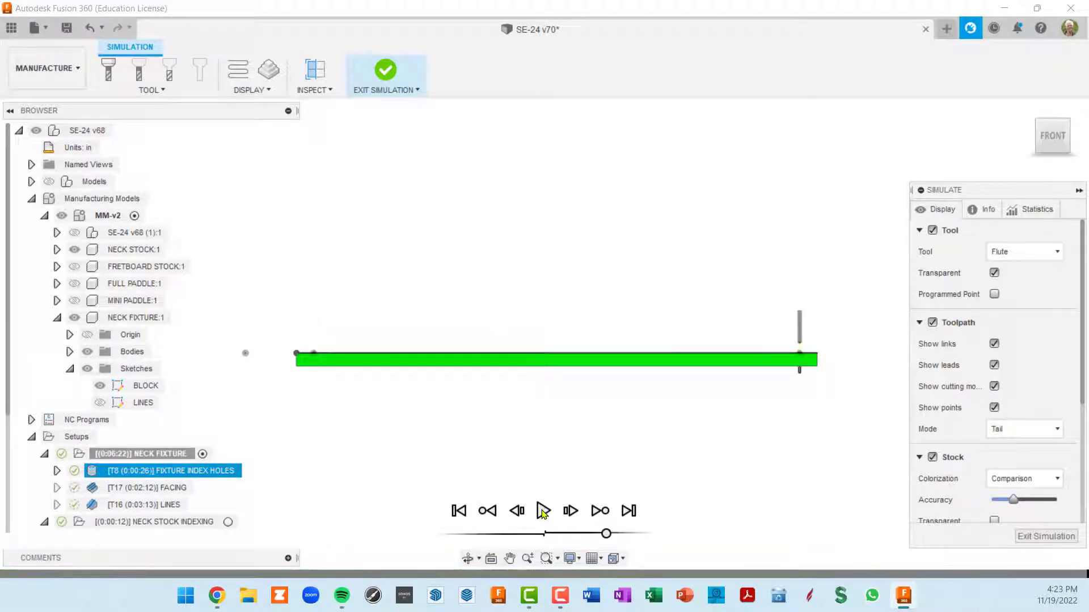
{"action": "left_click_drag", "start_coordinate": [606, 534], "coordinate": [594, 534]}
{"action": "left_click", "coordinate": [544, 510]}
- Inspect the simulated board at an angle, raise the stock accuracy and open the stock Colorization options
{"action": "middle_click_drag", "start_coordinate": [713, 416], "coordinate": [757, 424], "text": "shift"}
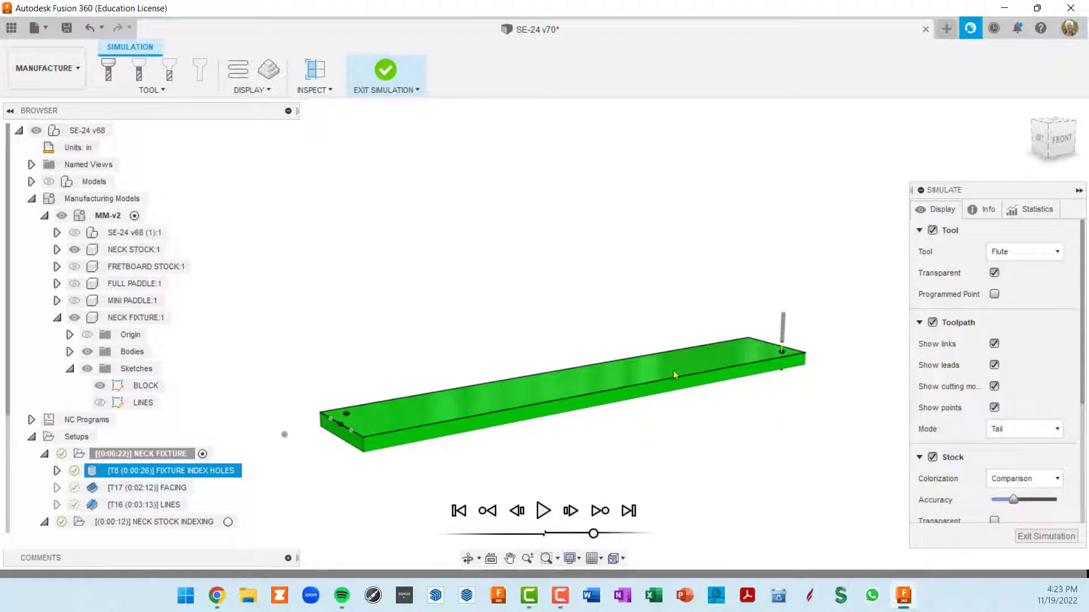
{"action": "middle_click_drag", "start_coordinate": [545, 379], "coordinate": [553, 383], "text": "shift"}
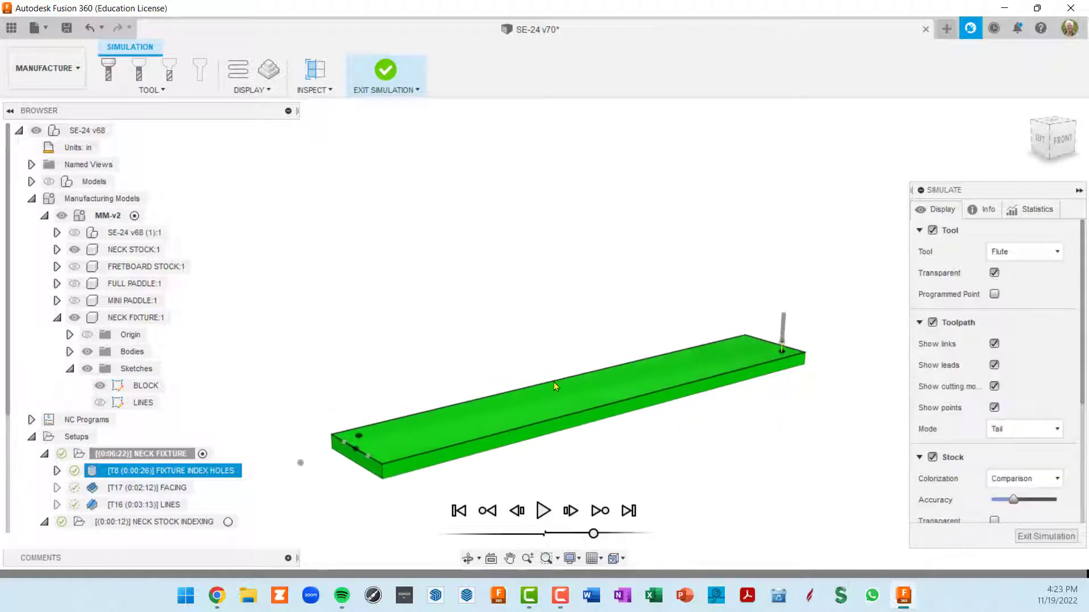
{"action": "scroll", "coordinate": [990, 455], "scroll_direction": "down", "scroll_amount": 2}
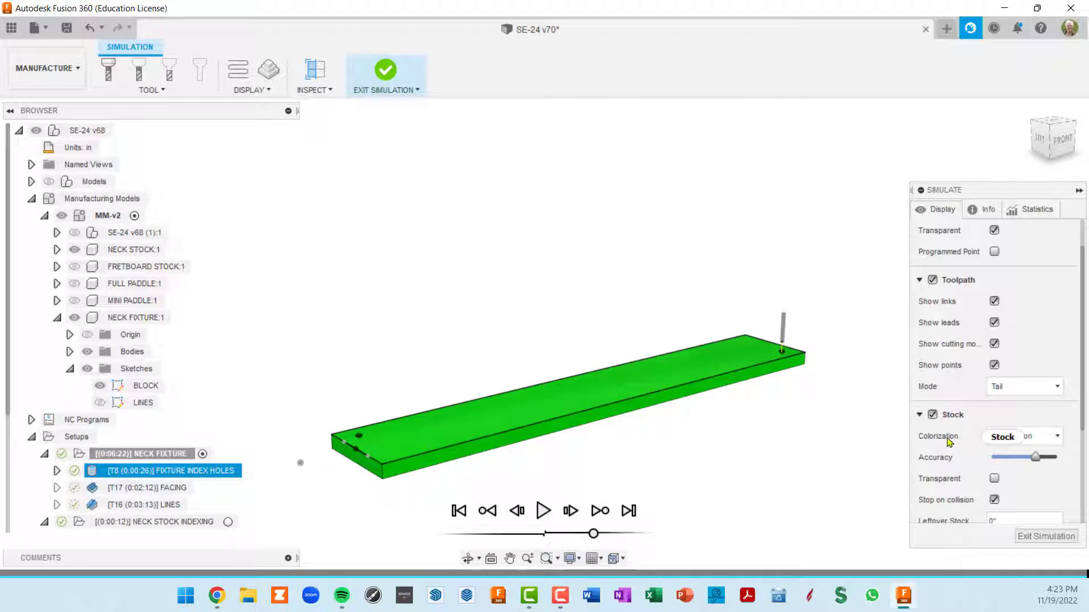
{"action": "left_click", "coordinate": [1057, 439]}
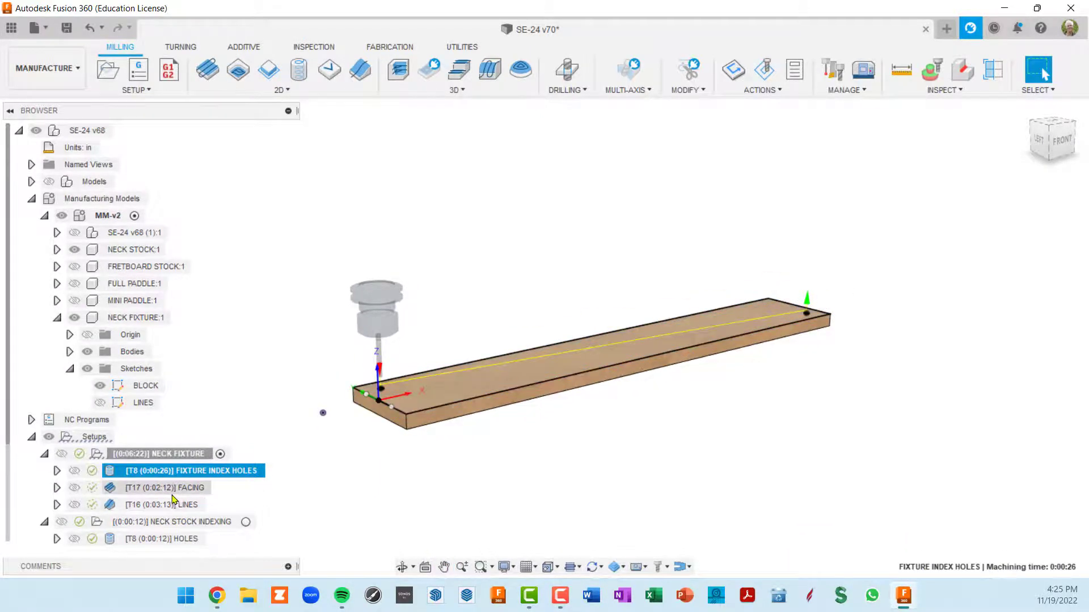
- Show the FACING toolpath and check the operation's tool and its stock contour on the board
{"action": "left_click", "coordinate": [177, 489]}
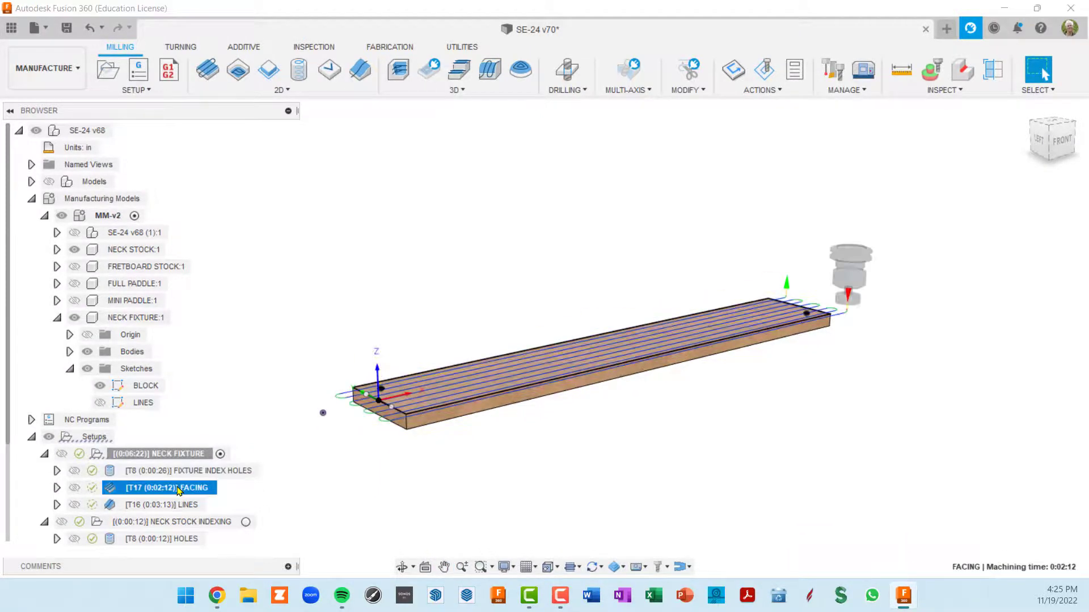
{"action": "double_click", "coordinate": [111, 490]}
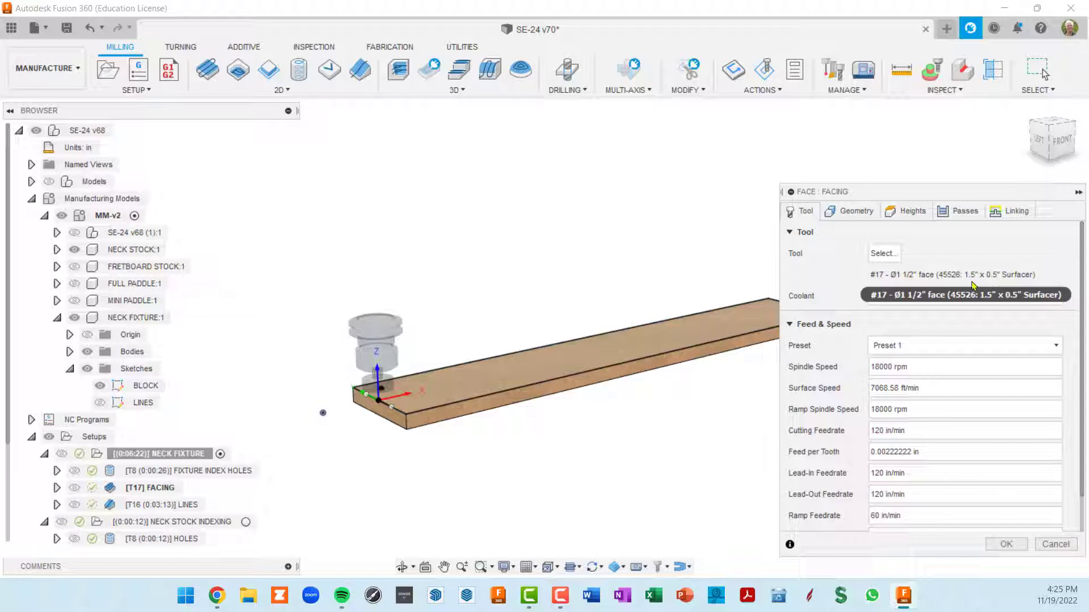
{"action": "left_click", "coordinate": [856, 216]}
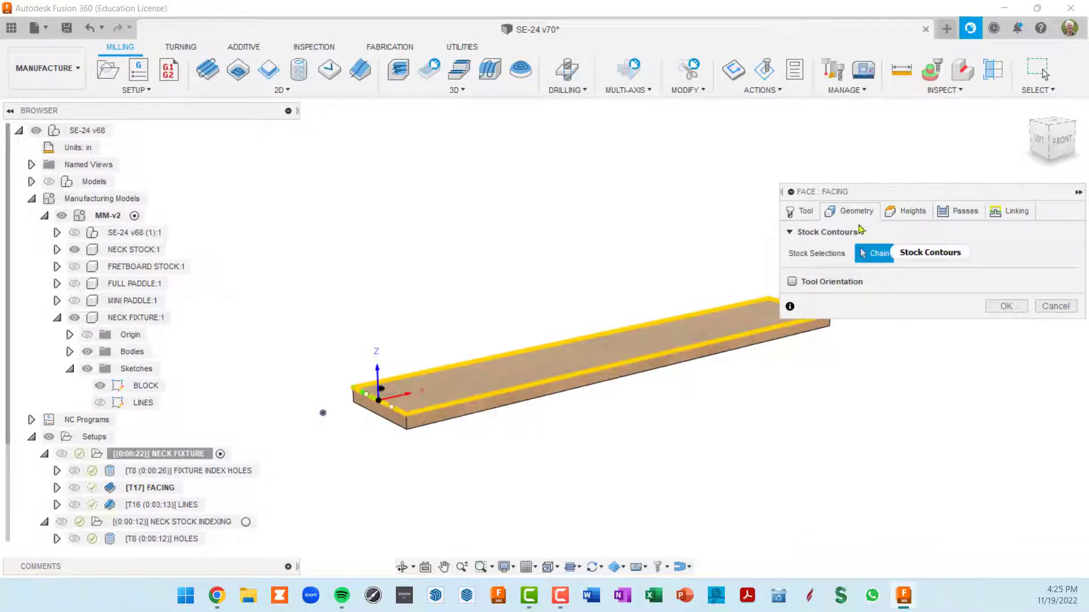
- Review the FACING operation's heights and the reference options for its bottom height, and close the settings without changes
{"action": "left_click", "coordinate": [912, 212]}
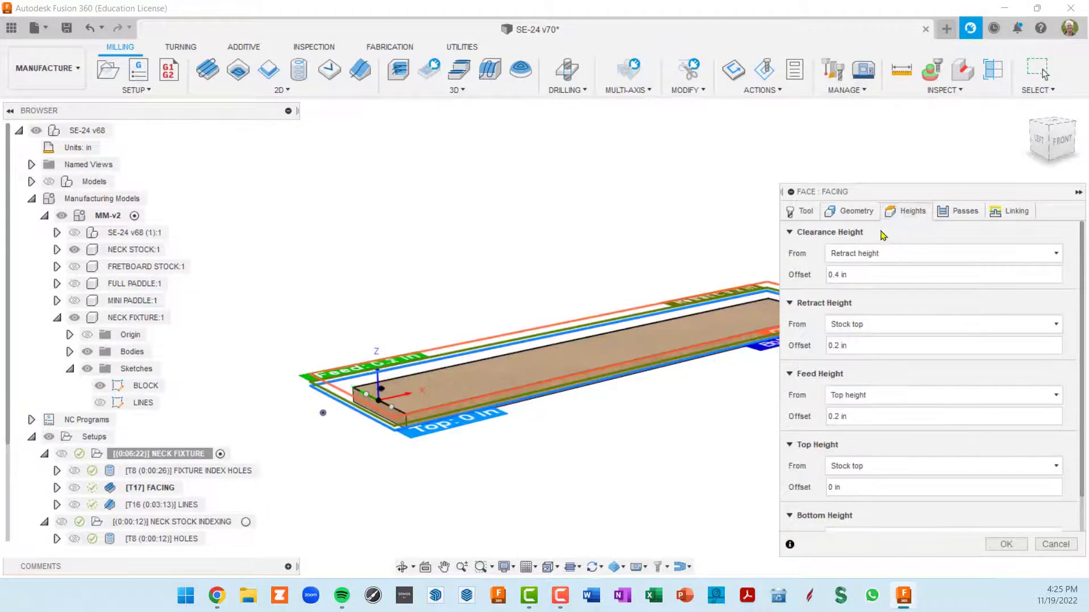
{"action": "scroll", "coordinate": [851, 374], "scroll_direction": "down", "scroll_amount": 1}
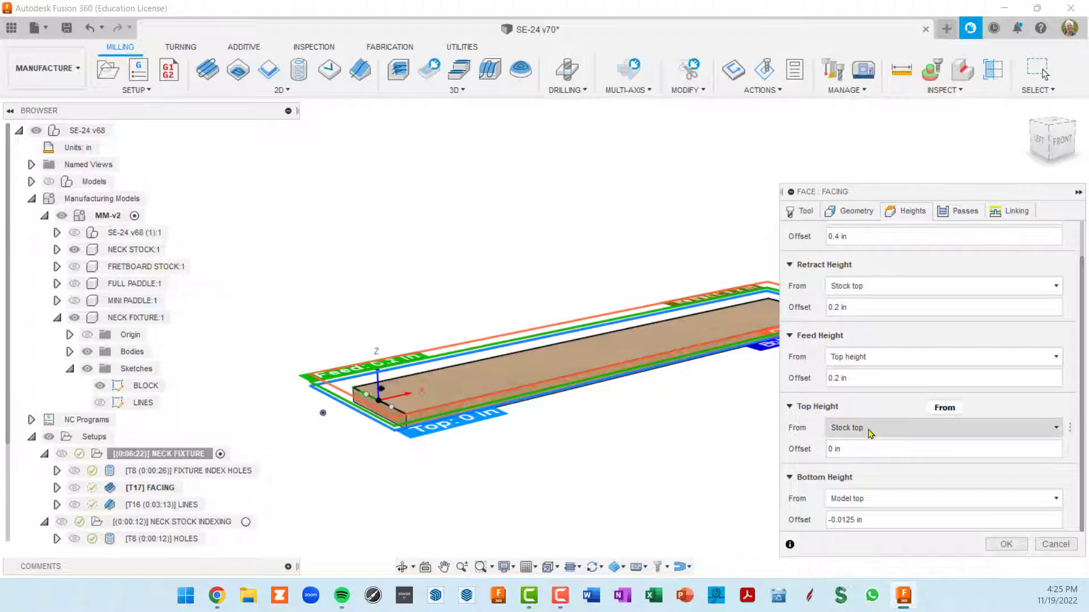
{"action": "mouse_move", "coordinate": [873, 433]}
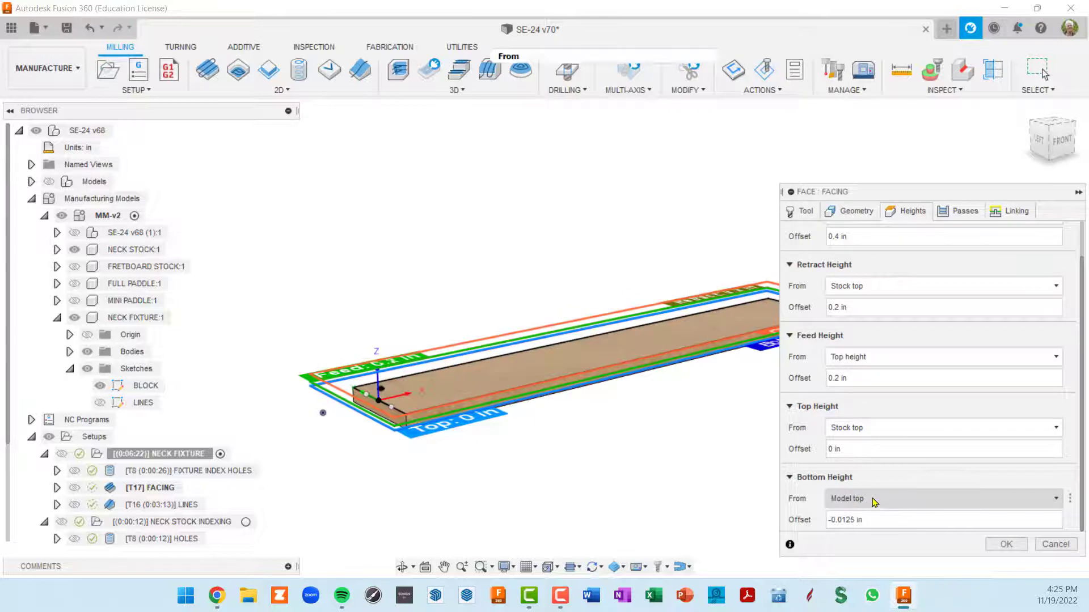
{"action": "mouse_move", "coordinate": [874, 502]}
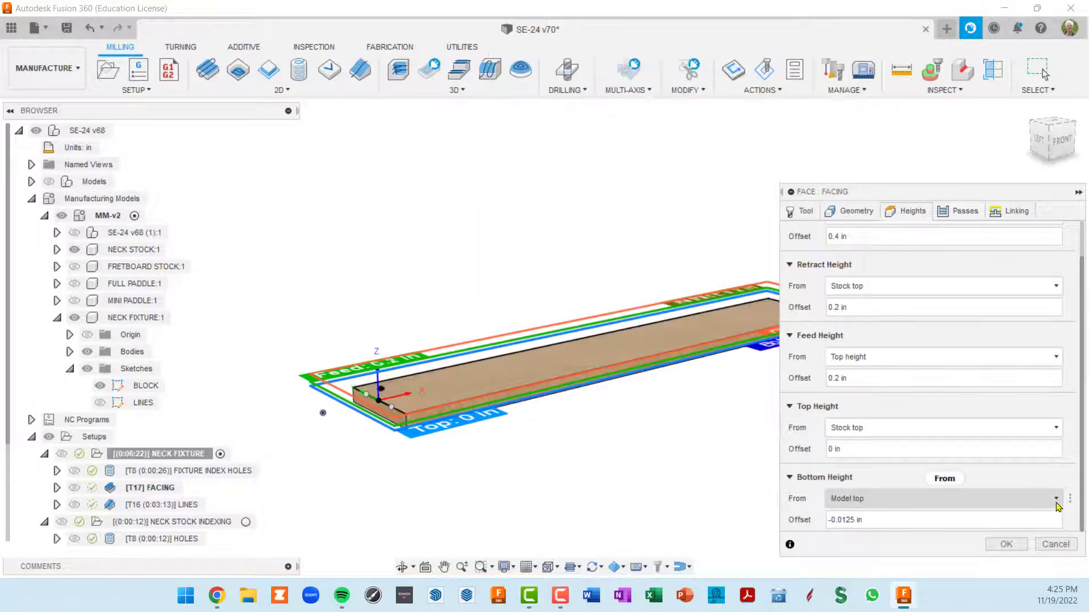
{"action": "left_click", "coordinate": [1057, 502]}
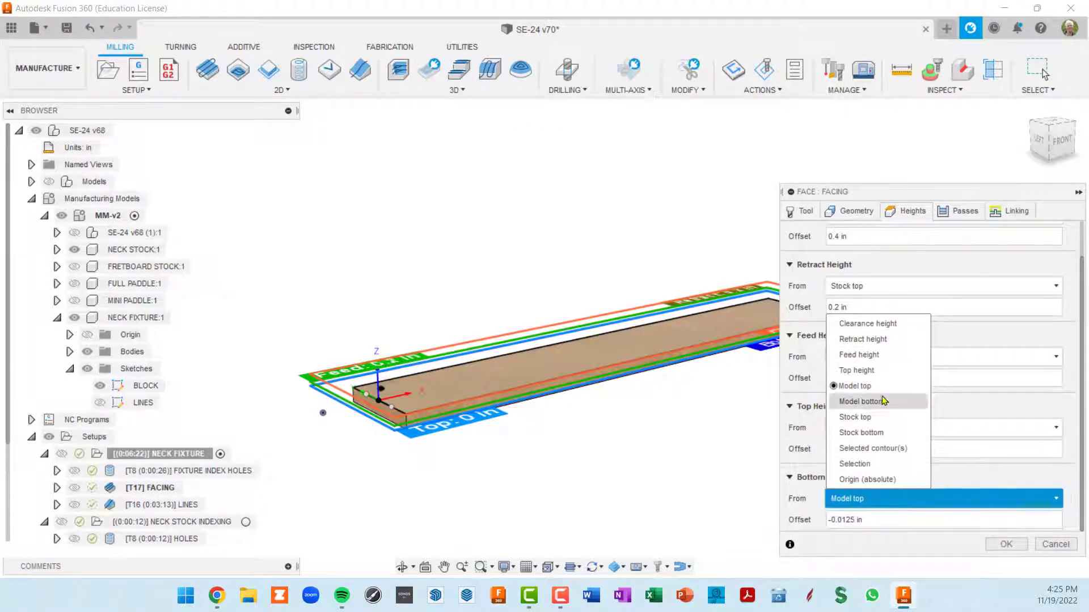
{"action": "key", "text": "Escape"}
{"action": "key", "text": "Escape"}
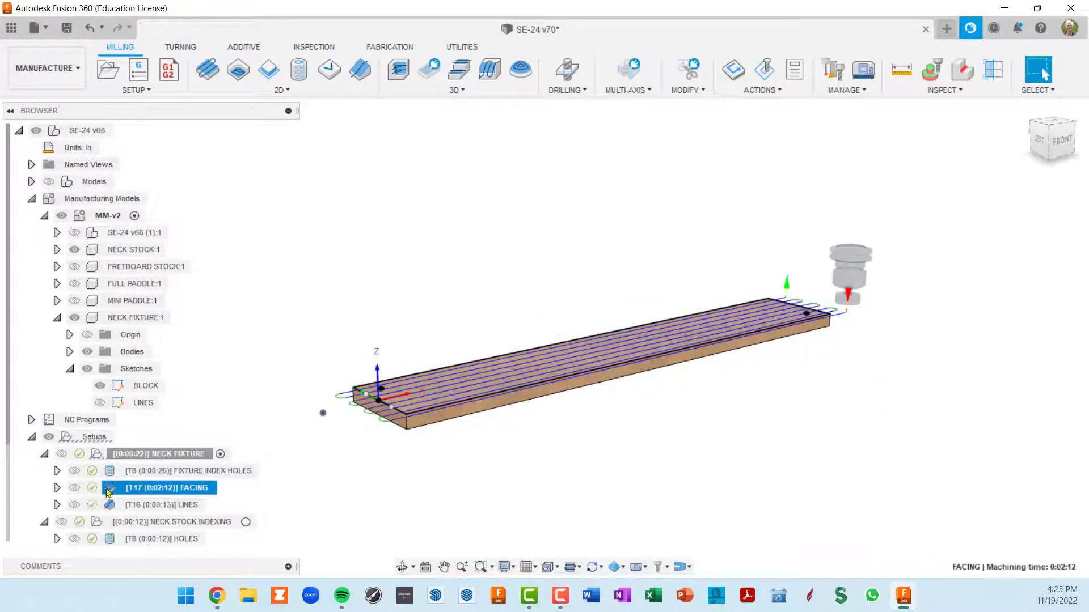
- Reopen the FACING operation's heights and check the bottom height reference and offset against the board
{"action": "double_click", "coordinate": [111, 489]}
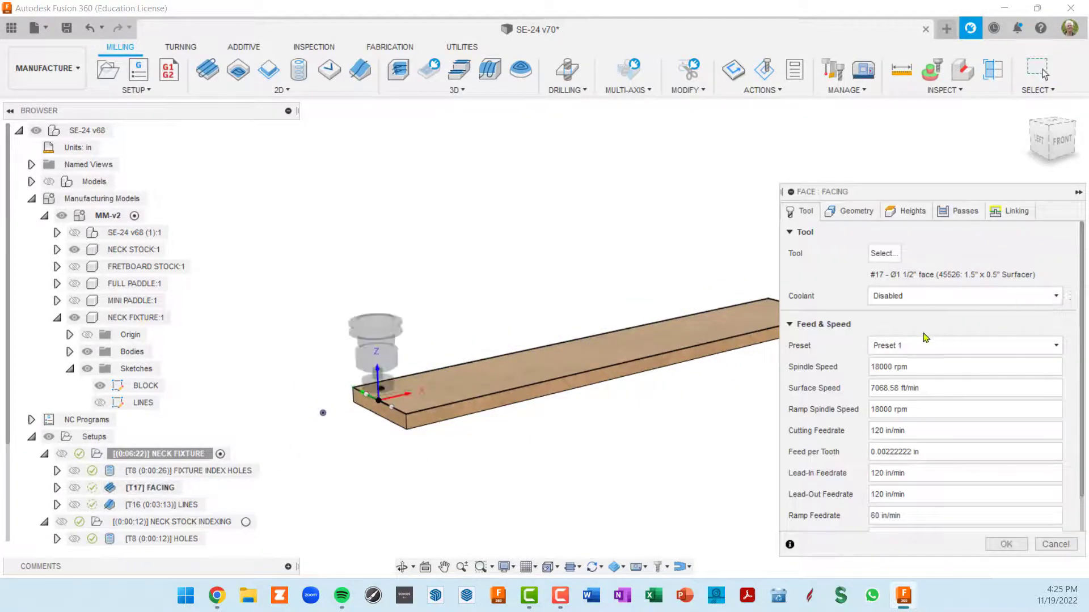
{"action": "left_click", "coordinate": [908, 221]}
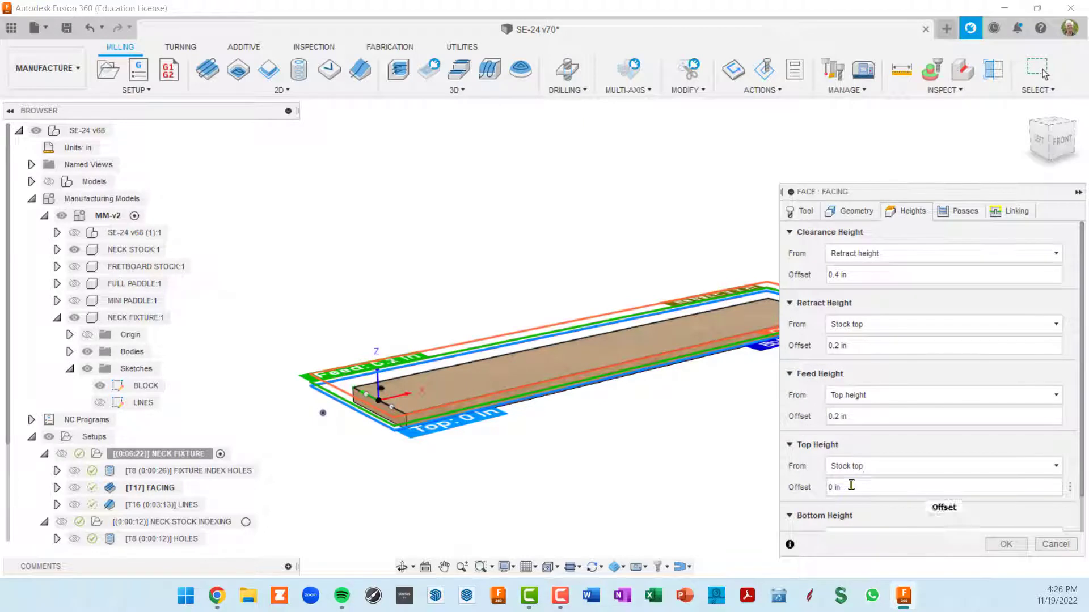
{"action": "scroll", "coordinate": [862, 479], "scroll_direction": "down", "scroll_amount": 1}
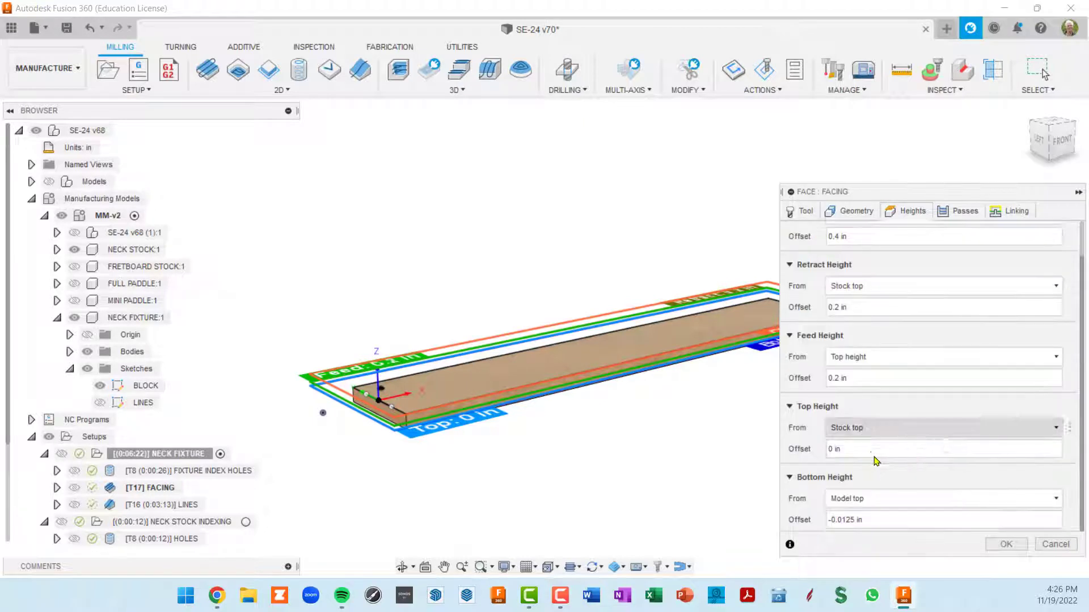
{"action": "left_click", "coordinate": [868, 518]}
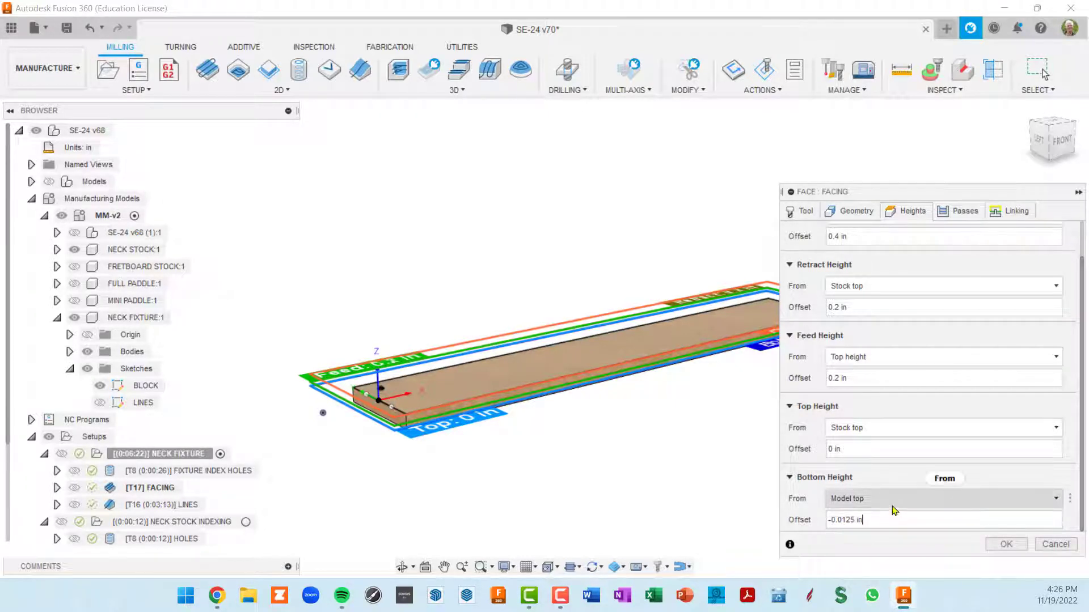
{"action": "mouse_move", "coordinate": [894, 511]}
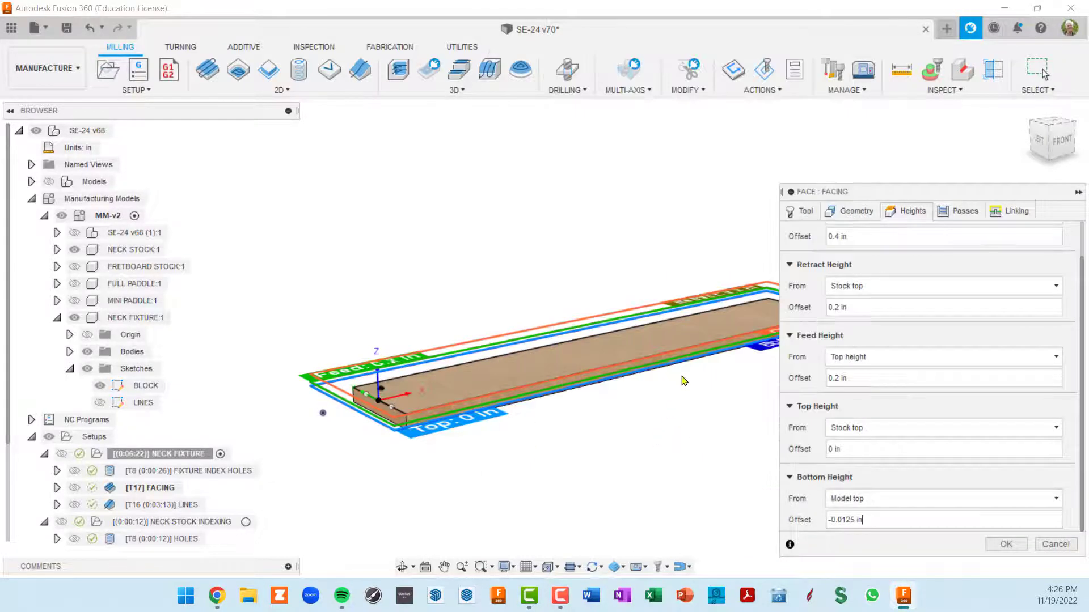
{"action": "middle_click_drag", "start_coordinate": [683, 380], "coordinate": [629, 377]}
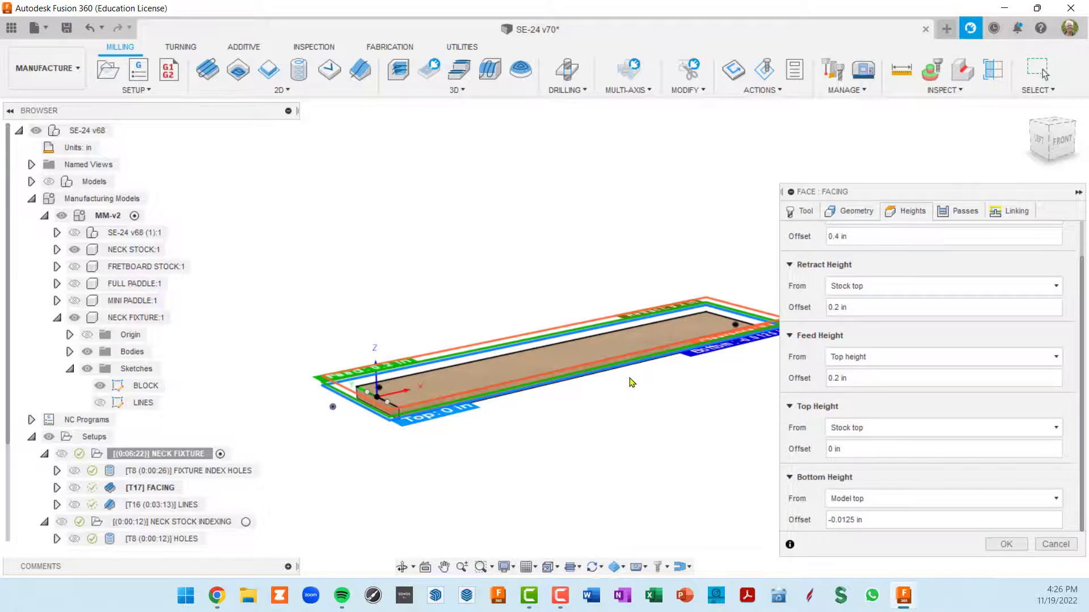
{"action": "left_click", "coordinate": [502, 415]}
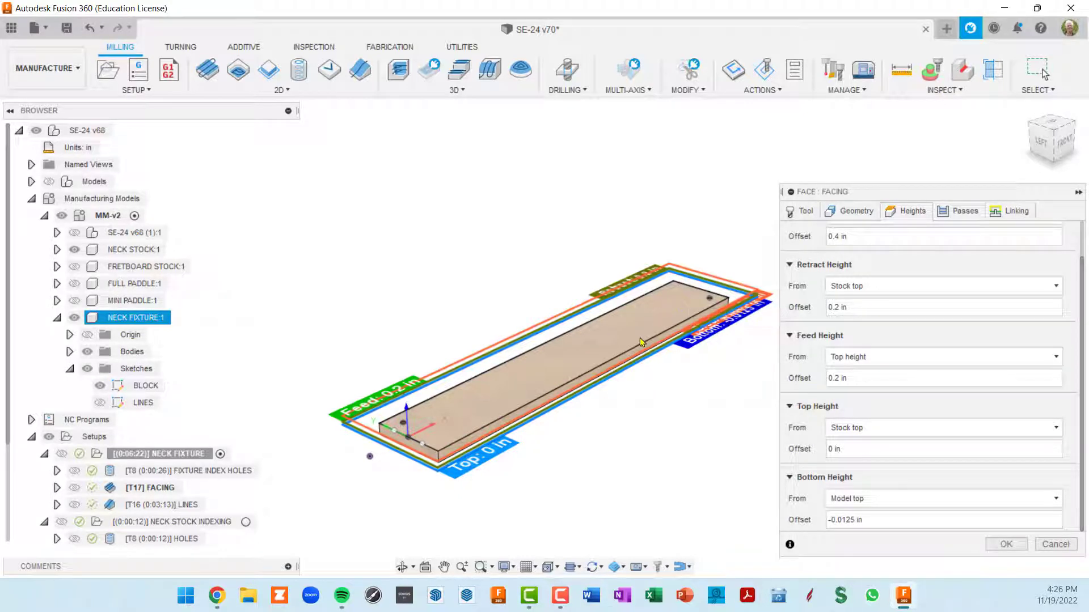
- Check the FACING pass settings, including the stepover, accept the operation and examine its toolpath across the board
{"action": "left_click", "coordinate": [962, 213]}
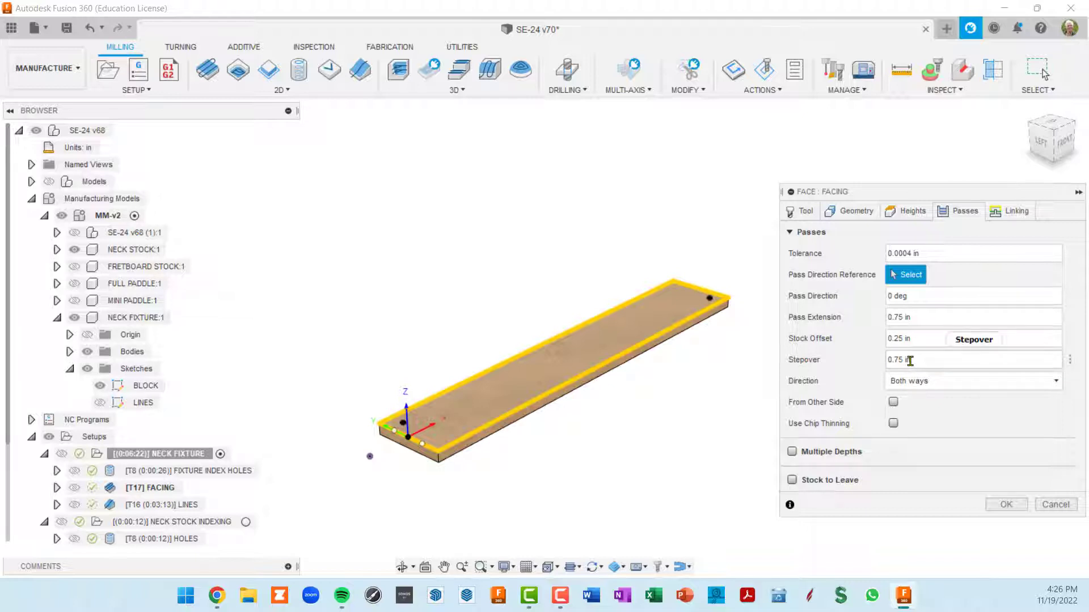
{"action": "left_click", "coordinate": [1002, 505]}
{"action": "scroll", "coordinate": [629, 374], "scroll_direction": "up", "scroll_amount": 2}
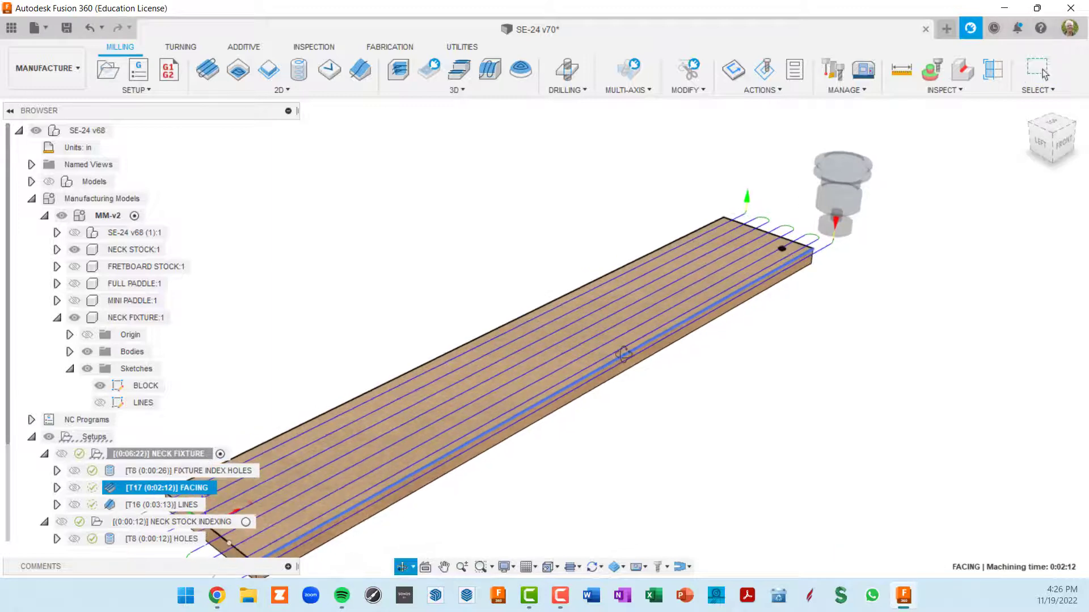
- Examine how the FACING passes extend past the board's edges and where the tool enters and leaves at the far end
{"action": "scroll", "coordinate": [636, 340], "scroll_direction": "down", "scroll_amount": 2}
{"action": "scroll", "coordinate": [706, 313], "scroll_direction": "up", "scroll_amount": 5}
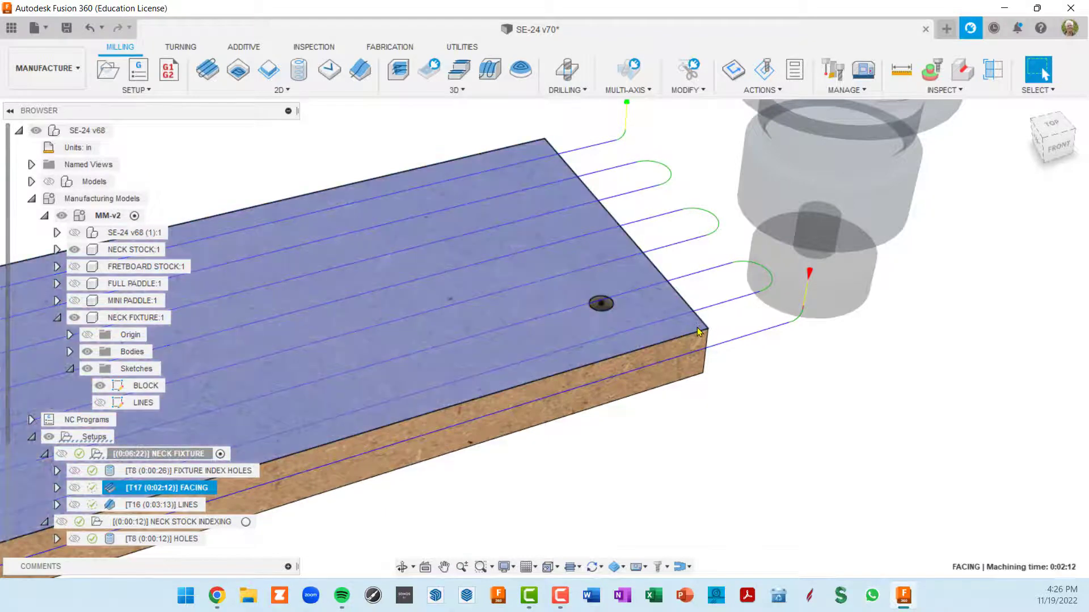
{"action": "scroll", "coordinate": [700, 328], "scroll_direction": "down", "scroll_amount": 2}
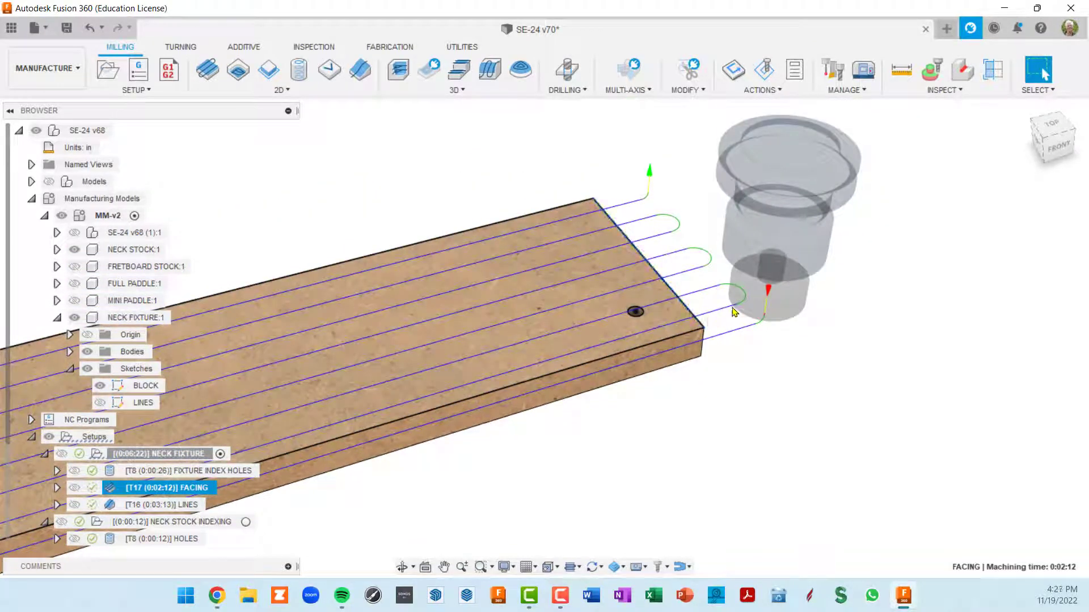
{"action": "scroll", "coordinate": [718, 315], "scroll_direction": "down", "scroll_amount": 3}
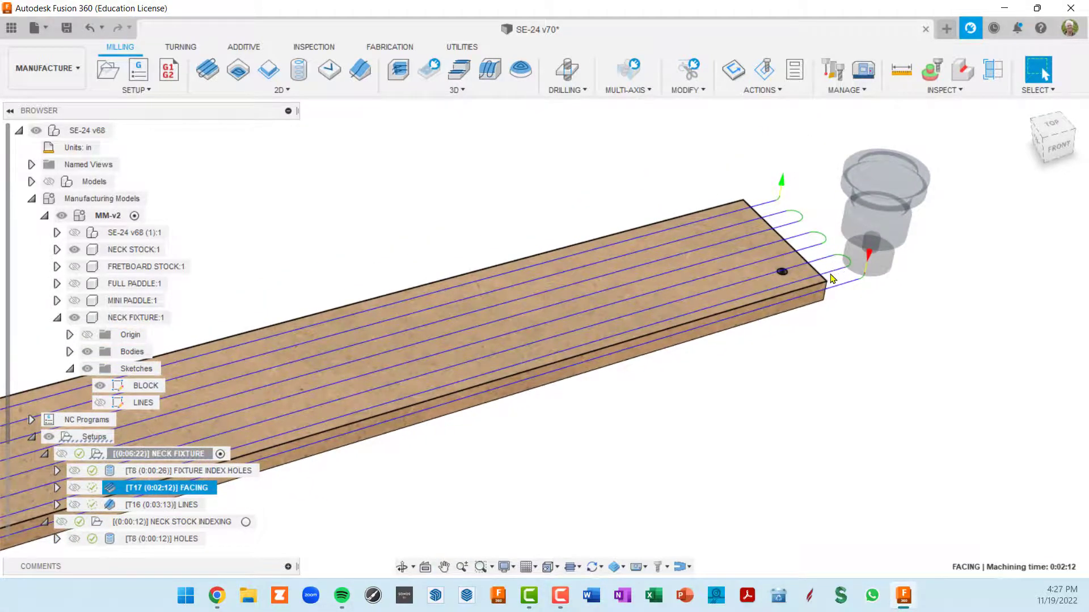
{"action": "scroll", "coordinate": [832, 279], "scroll_direction": "down", "scroll_amount": 3}
{"action": "middle_click_drag", "start_coordinate": [756, 304], "coordinate": [817, 297], "text": "shift"}
{"action": "scroll", "coordinate": [613, 243], "scroll_direction": "up", "scroll_amount": 5}
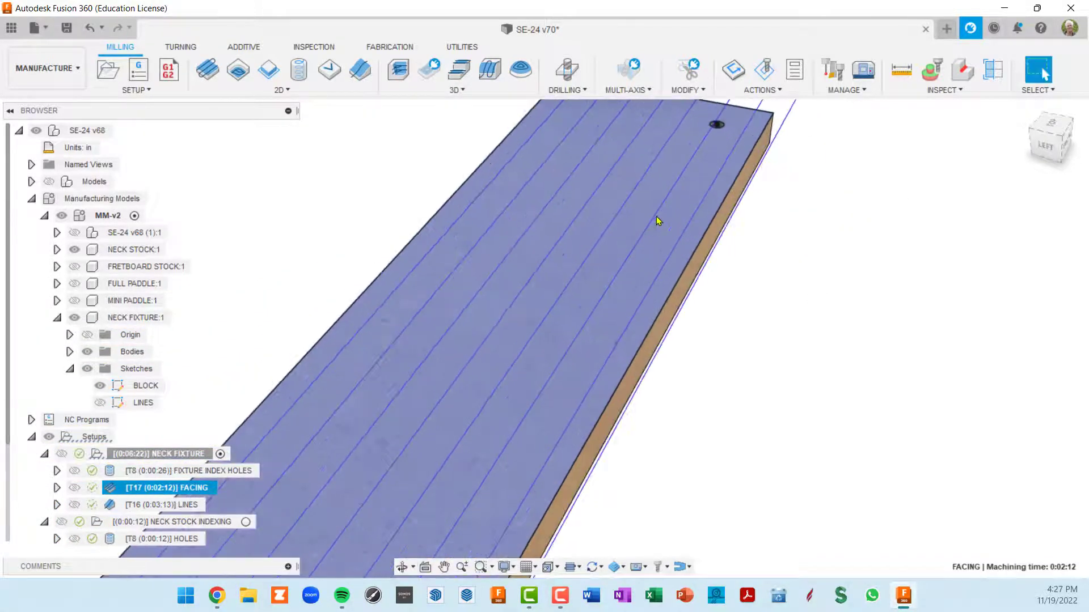
{"action": "scroll", "coordinate": [688, 203], "scroll_direction": "down", "scroll_amount": 2}
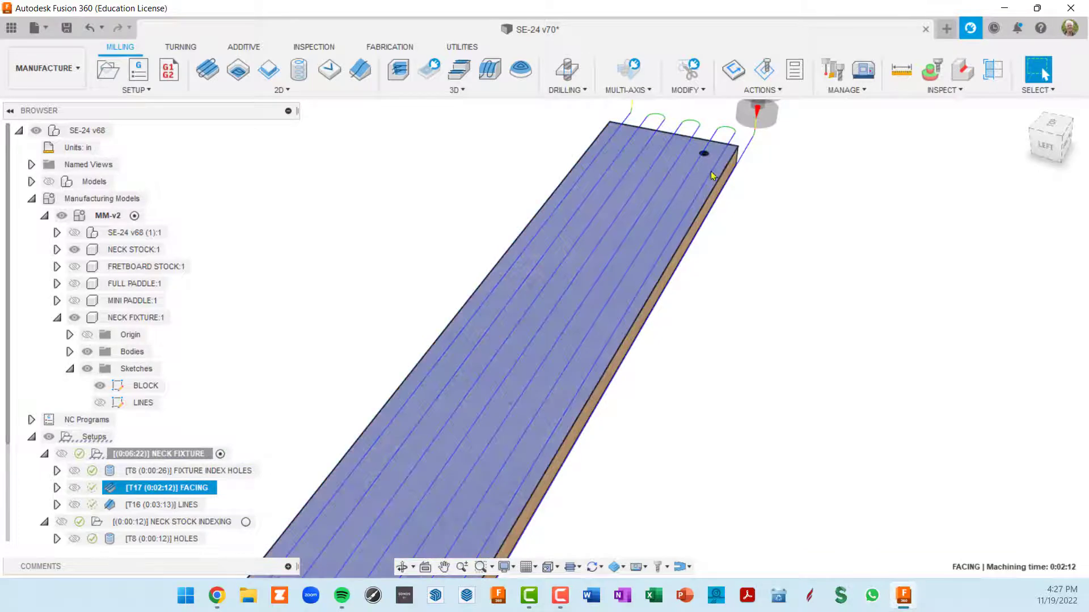
{"action": "scroll", "coordinate": [760, 144], "scroll_direction": "down", "scroll_amount": 1}
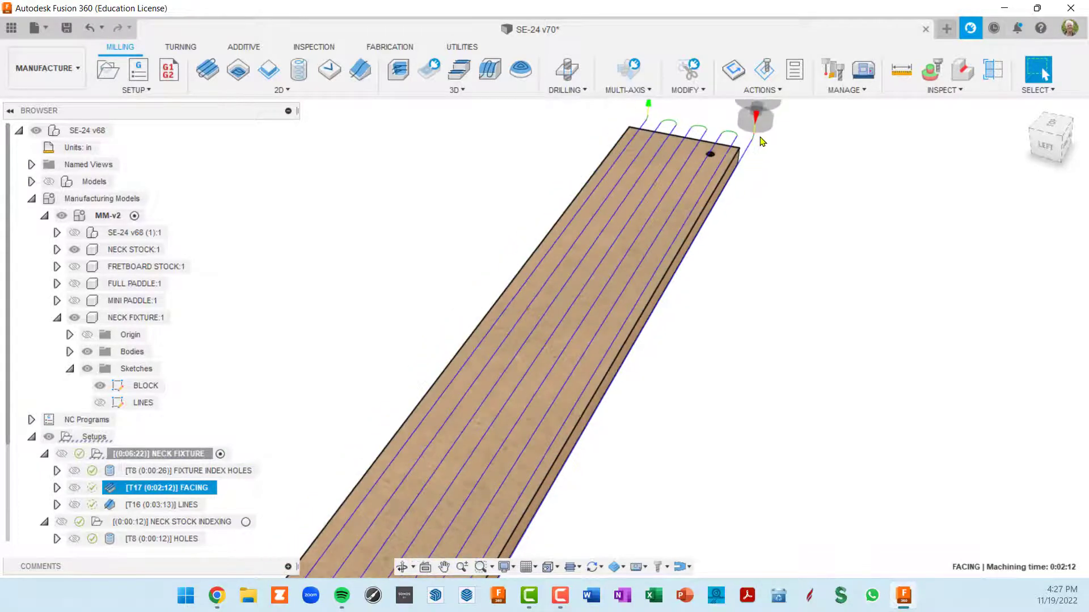
{"action": "middle_click_drag", "start_coordinate": [737, 158], "coordinate": [714, 163], "text": "shift"}
{"action": "middle_click_drag", "start_coordinate": [737, 204], "coordinate": [763, 186]}
{"action": "scroll", "coordinate": [763, 186], "scroll_direction": "down", "scroll_amount": 3}
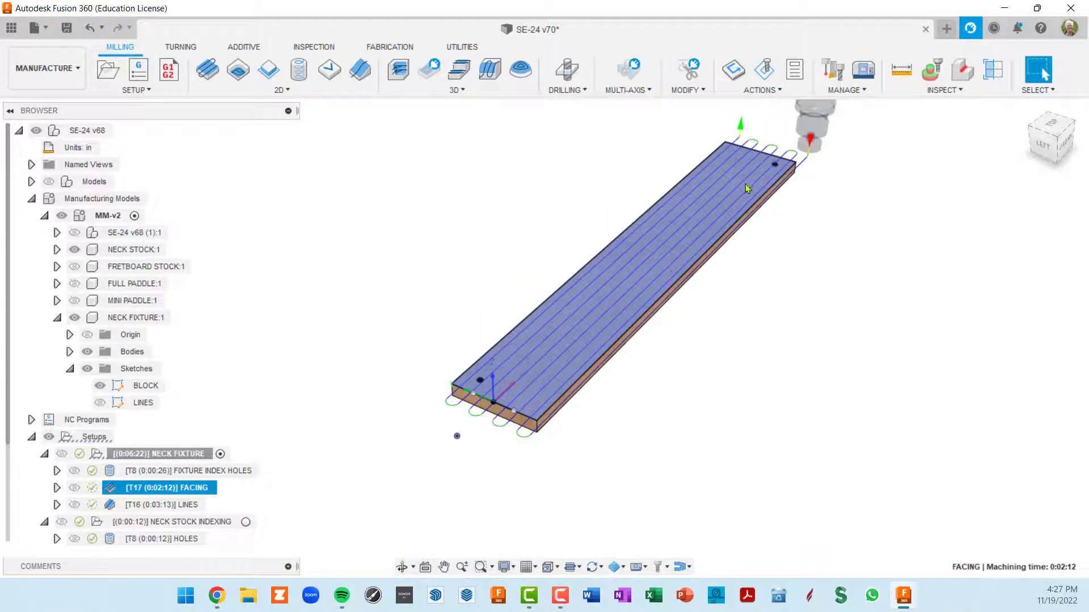
{"action": "scroll", "coordinate": [789, 153], "scroll_direction": "up", "scroll_amount": 5}
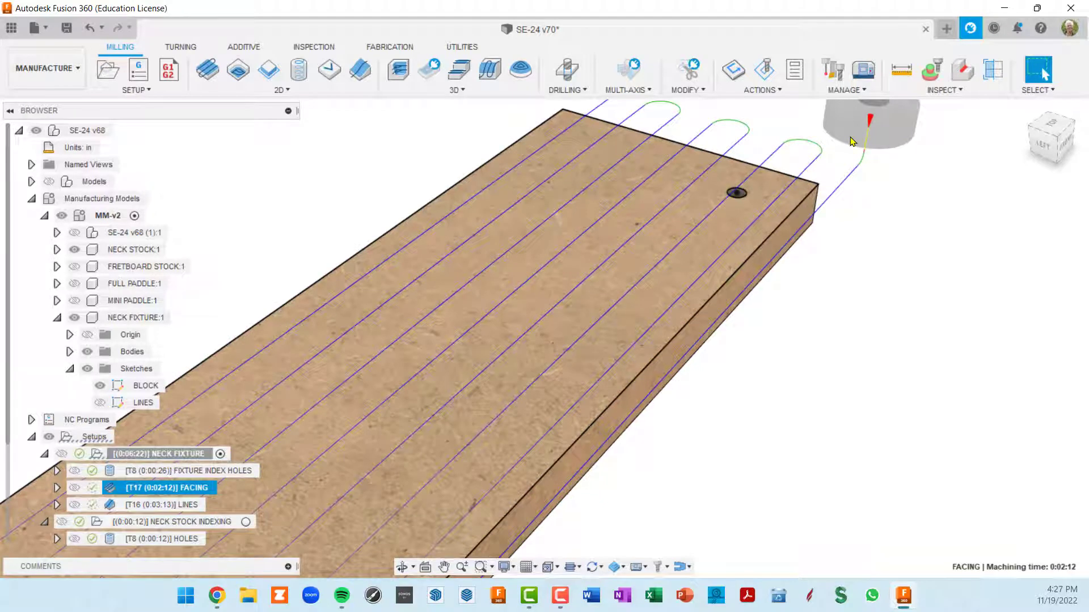
{"action": "scroll", "coordinate": [851, 142], "scroll_direction": "down", "scroll_amount": 5}
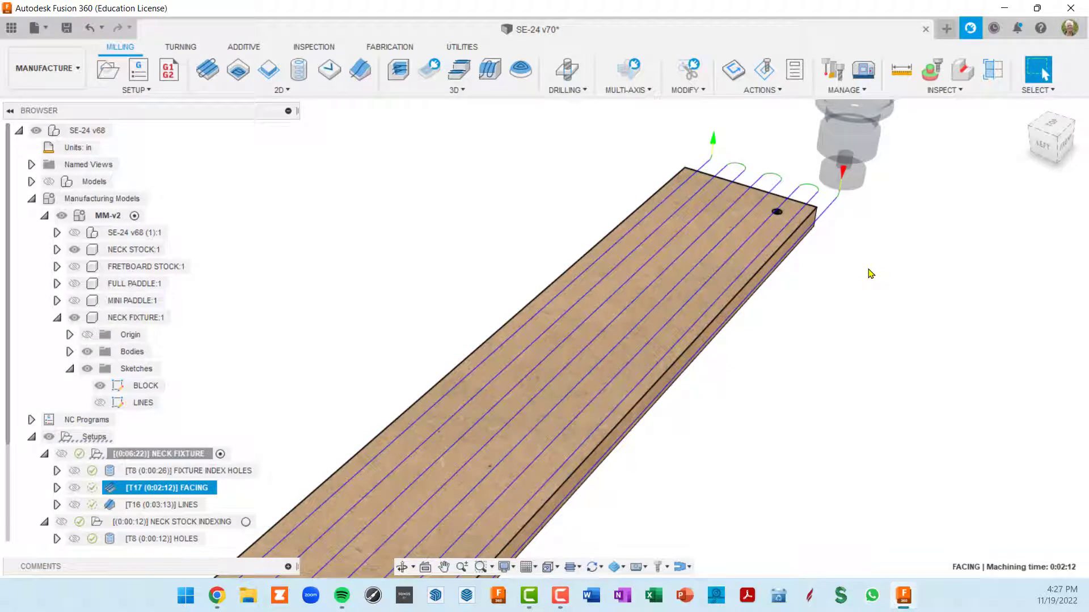
- Set the FACING operation's stock offset to 0 in and inspect the regenerated passes along the board's edges
{"action": "double_click", "coordinate": [111, 489]}
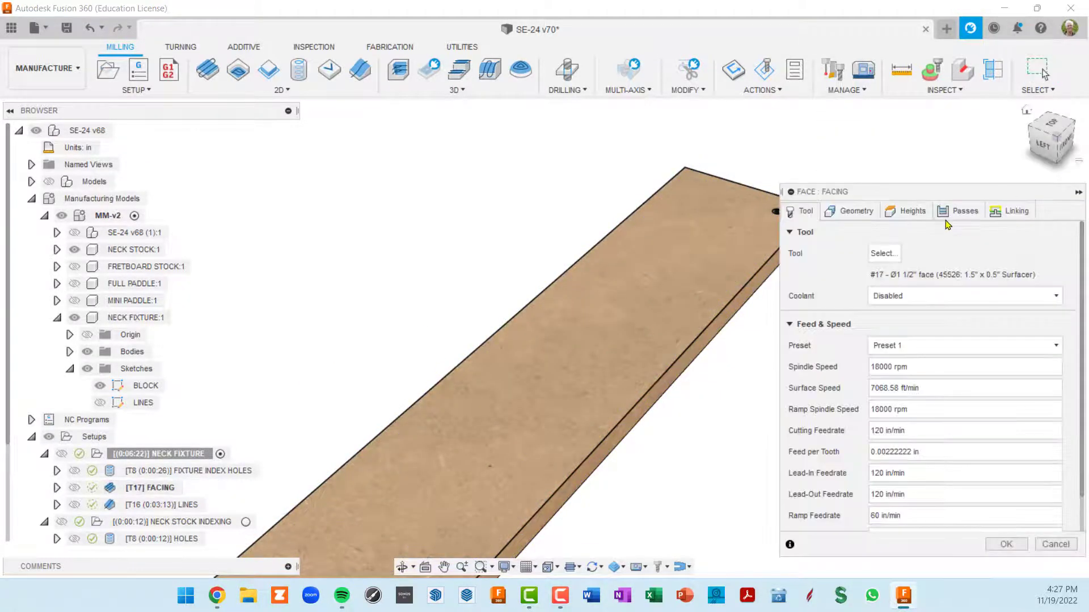
{"action": "left_click", "coordinate": [955, 216]}
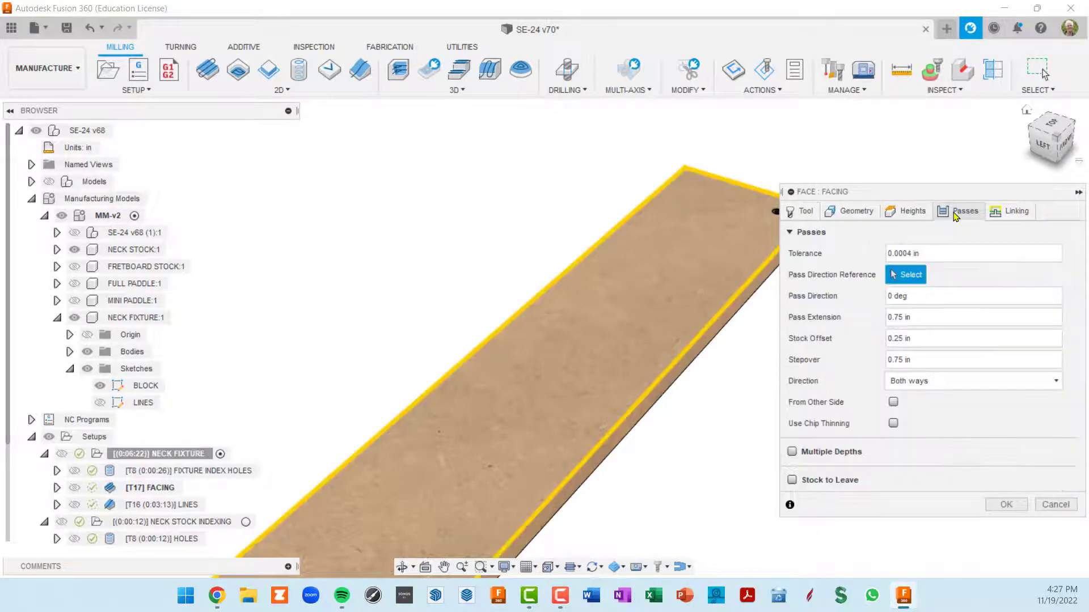
{"action": "left_click", "coordinate": [929, 337]}
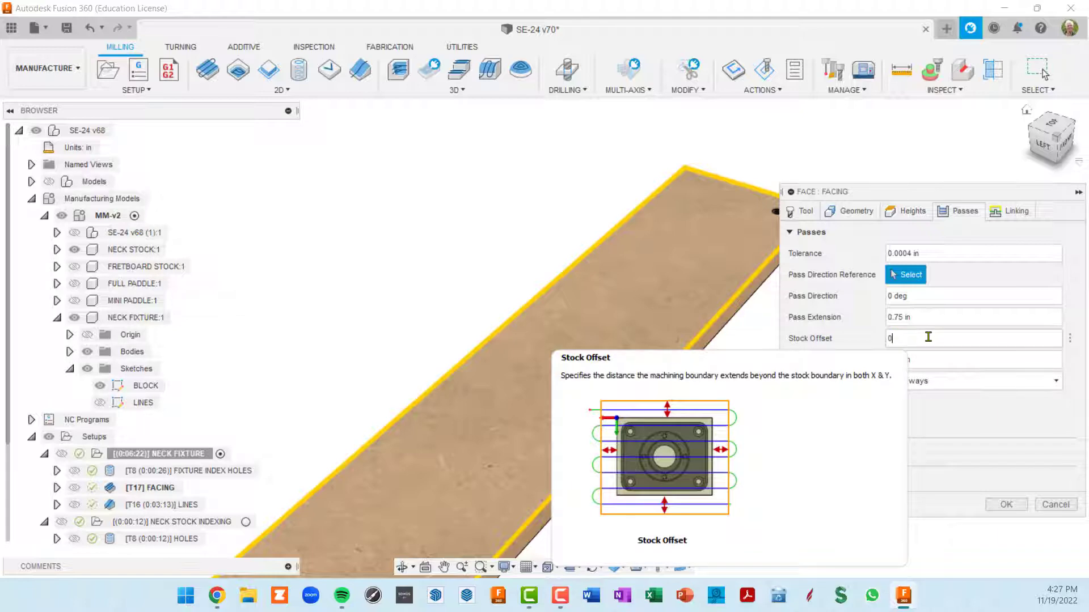
{"action": "left_click", "coordinate": [1011, 506]}
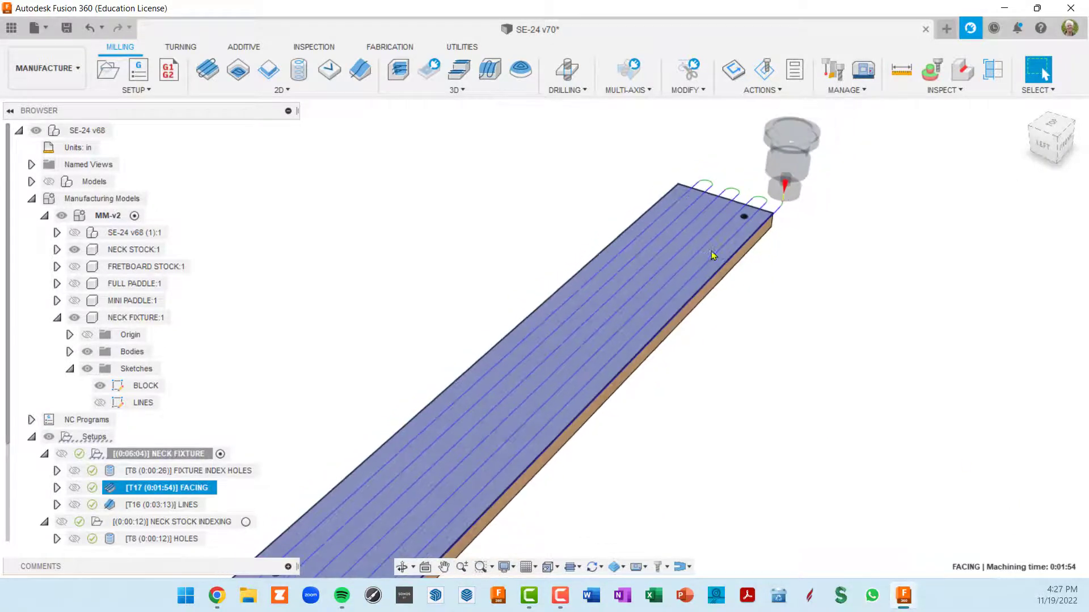
{"action": "scroll", "coordinate": [715, 267], "scroll_direction": "down", "scroll_amount": 3}
{"action": "scroll", "coordinate": [778, 231], "scroll_direction": "up", "scroll_amount": 5}
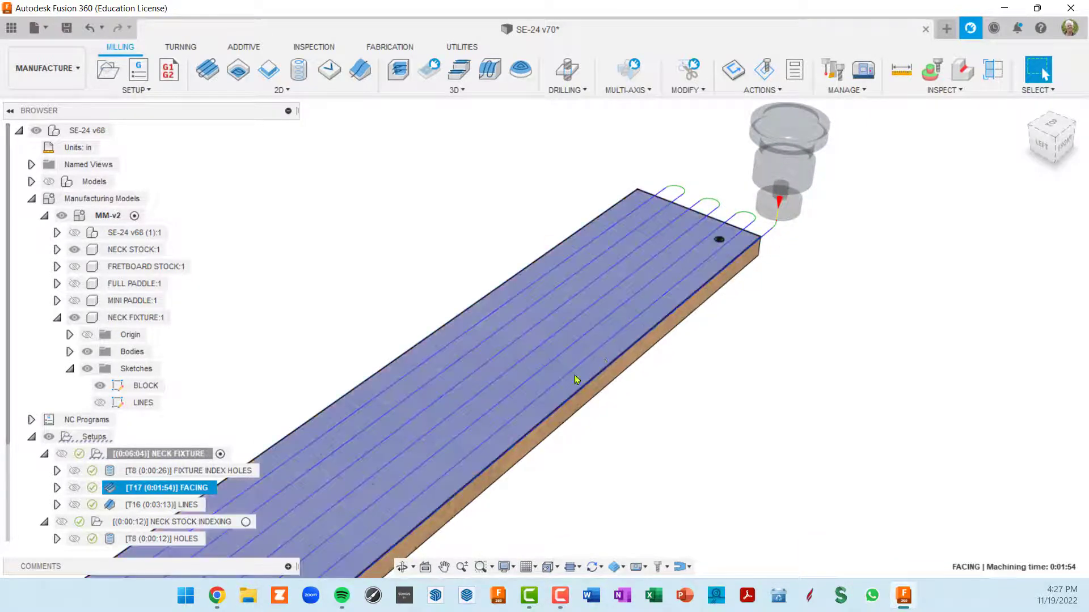
{"action": "scroll", "coordinate": [611, 352], "scroll_direction": "down", "scroll_amount": 3}
{"action": "middle_click_drag", "start_coordinate": [711, 261], "coordinate": [691, 249], "text": "shift"}
- Simulate the FACING operation with zero stock offset, check the surface cleared along the board's edges, and exit the simulation
{"action": "left_click", "coordinate": [766, 71]}
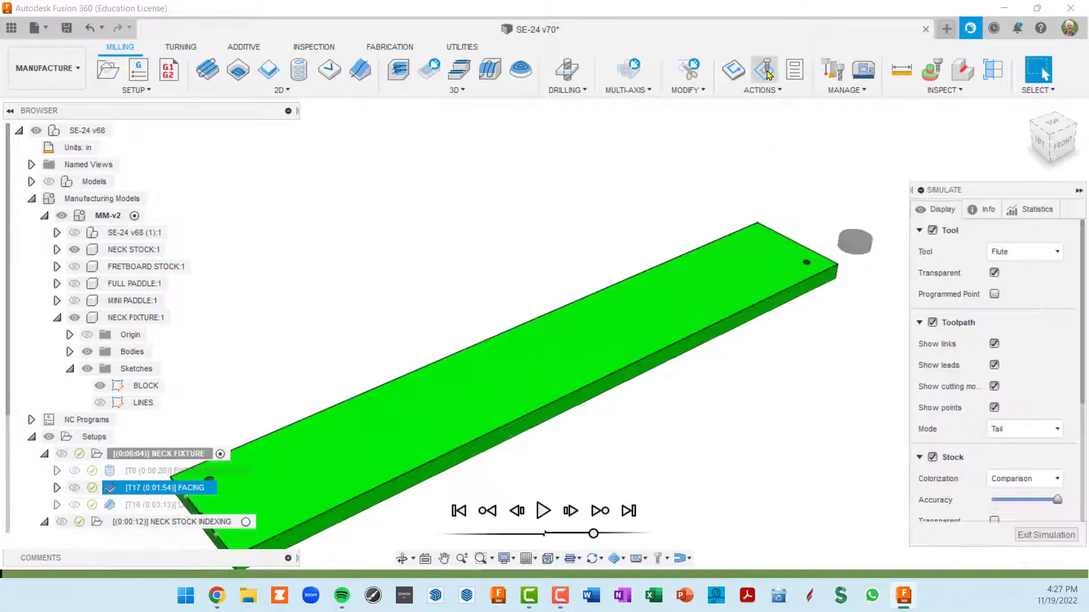
{"action": "left_click", "coordinate": [545, 514]}
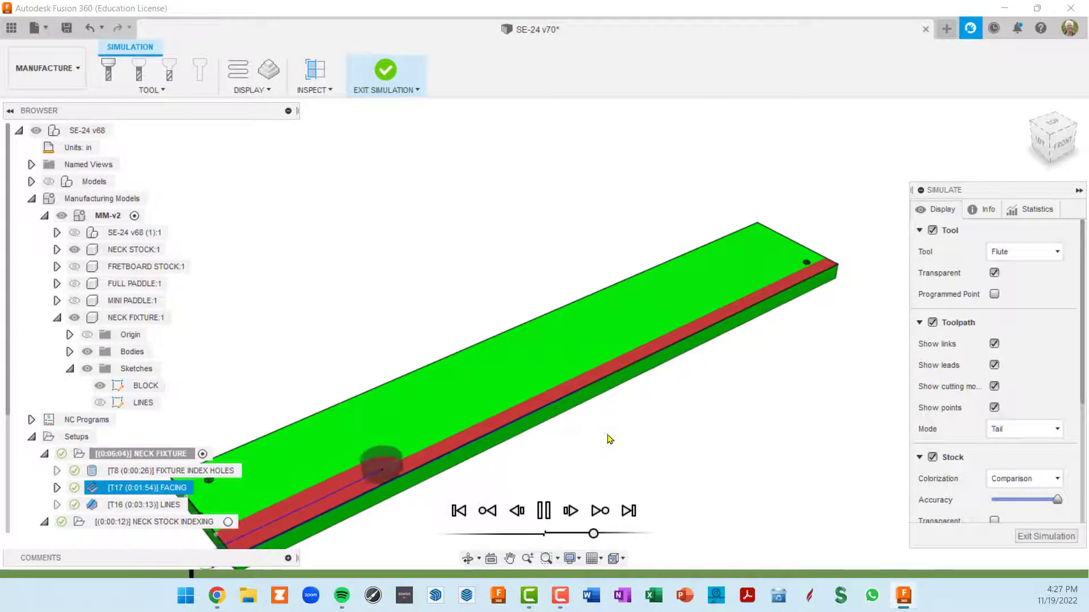
{"action": "middle_click_drag", "start_coordinate": [613, 436], "coordinate": [648, 380]}
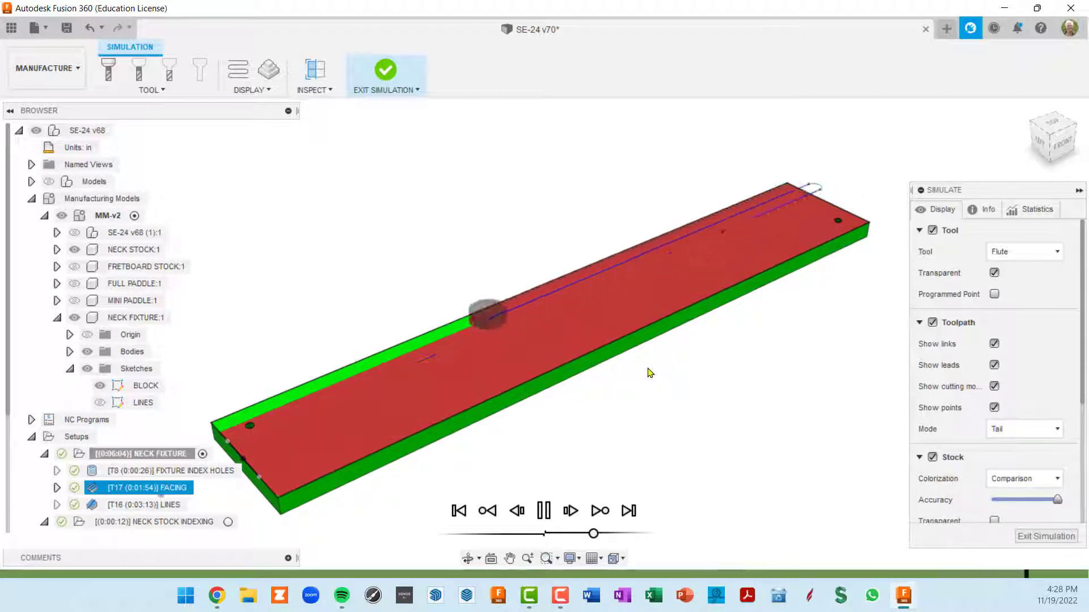
{"action": "middle_click_drag", "start_coordinate": [261, 417], "coordinate": [136, 409]}
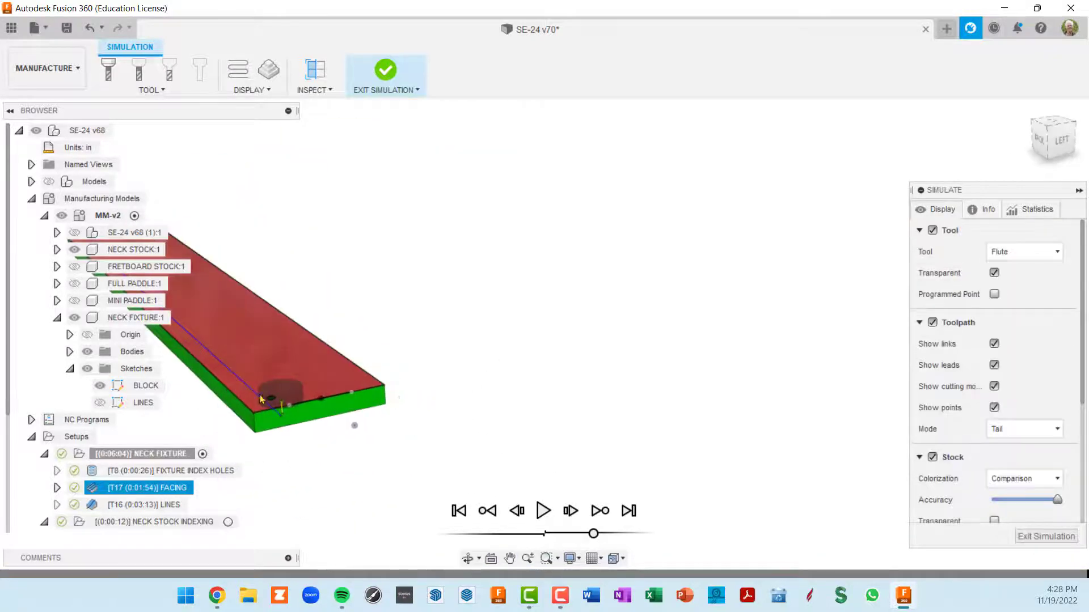
{"action": "middle_click_drag", "start_coordinate": [409, 433], "coordinate": [428, 461], "text": "shift"}
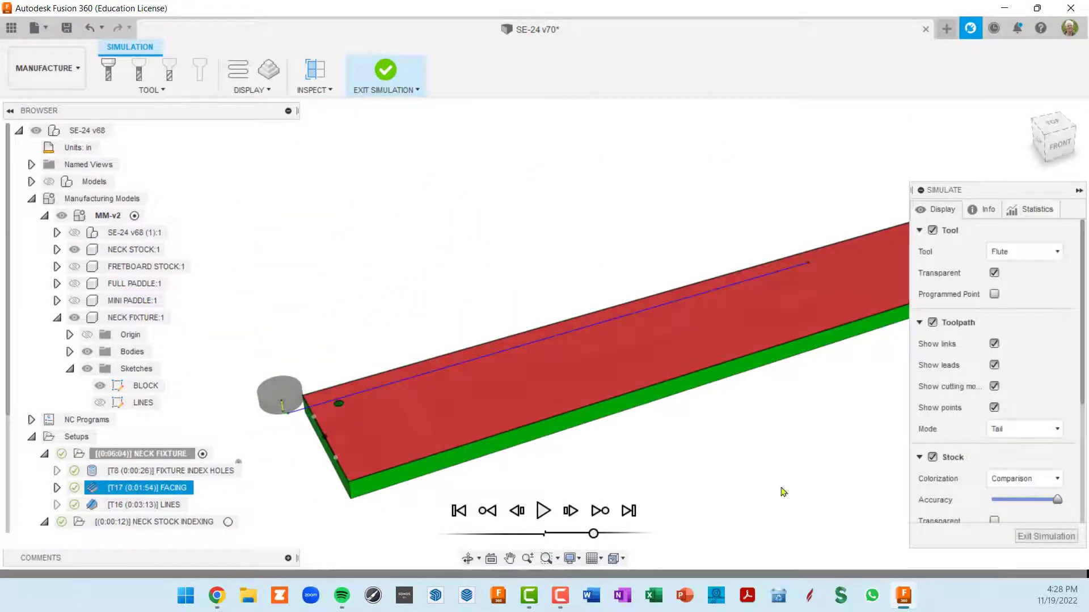
{"action": "left_click", "coordinate": [1052, 537]}
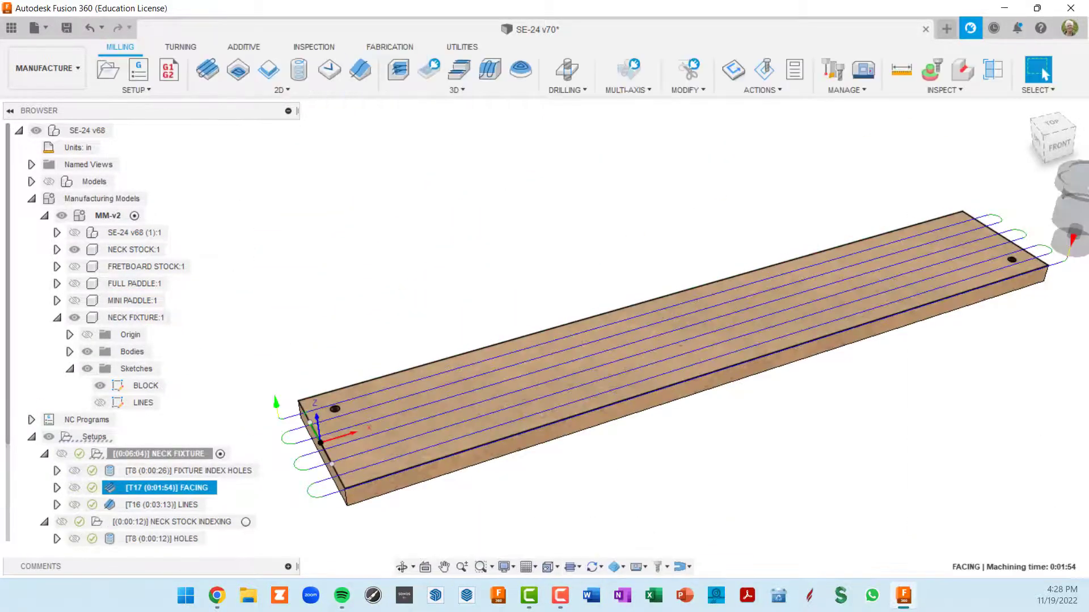
- Set the FACING operation's stock offset to 0.25 in and accept the operation
{"action": "double_click", "coordinate": [112, 489]}
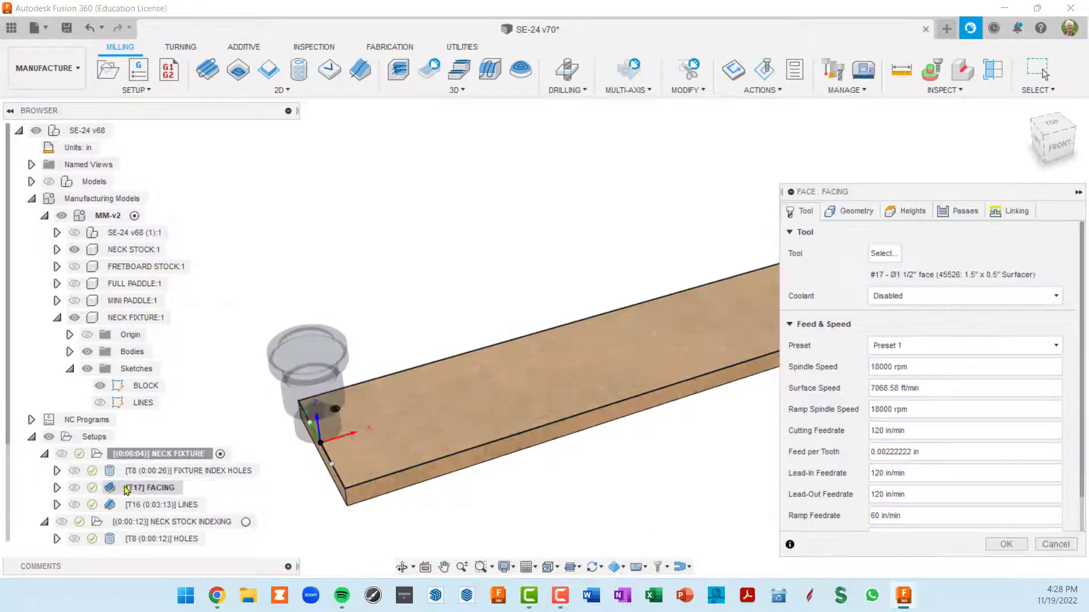
{"action": "left_click", "coordinate": [959, 218]}
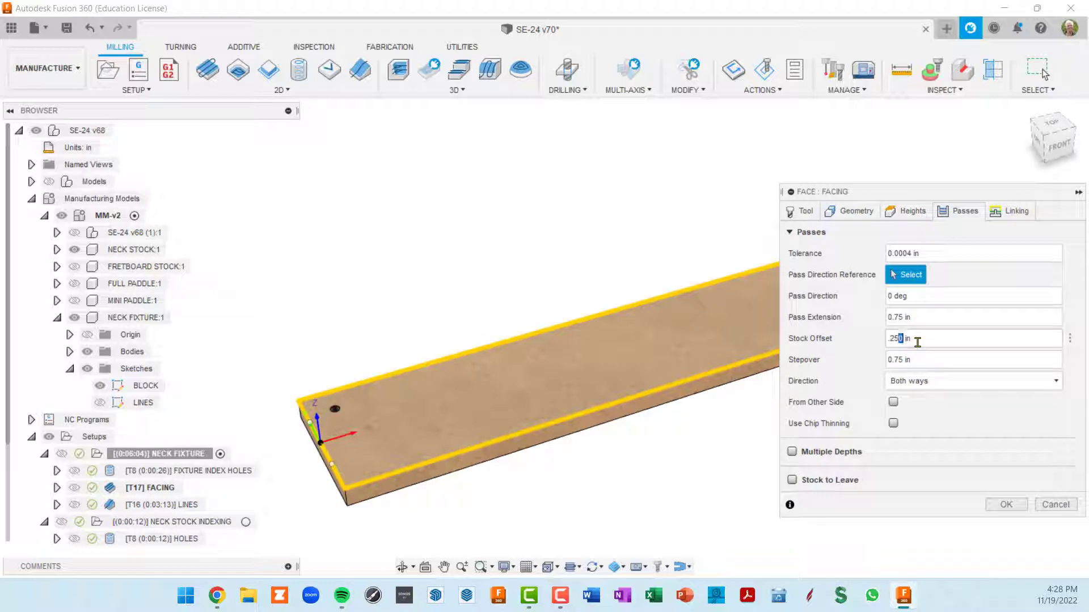
{"action": "key", "text": "BackSpace"}
{"action": "left_click", "coordinate": [1007, 505]}
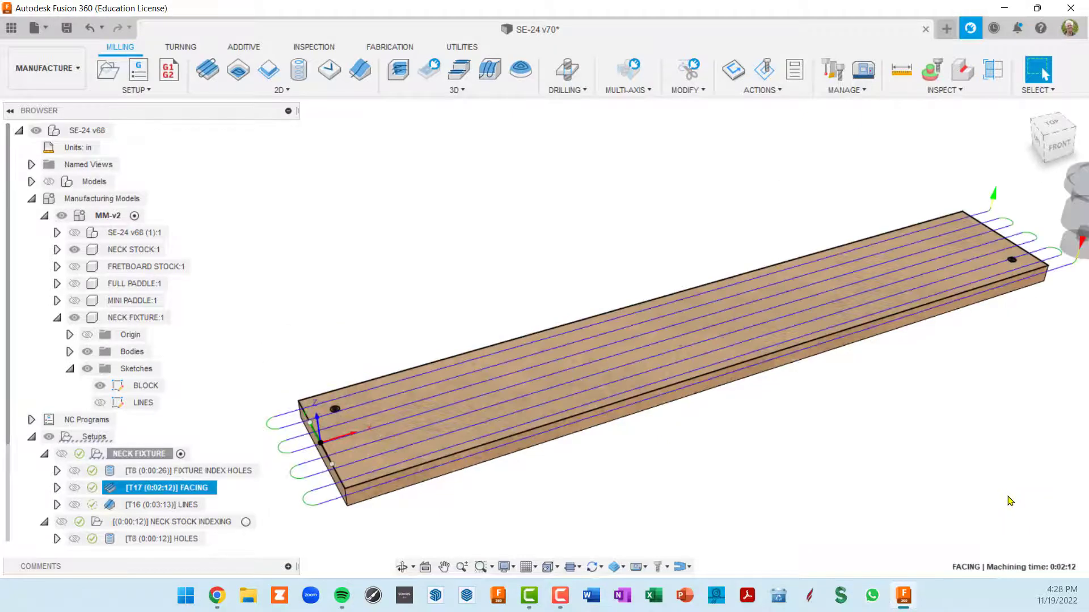
- Simulate the FACING operation with the 0.25 in stock offset, watch the cut from the board's end and side, and exit the simulation
{"action": "left_click", "coordinate": [772, 71]}
{"action": "left_click", "coordinate": [542, 512]}
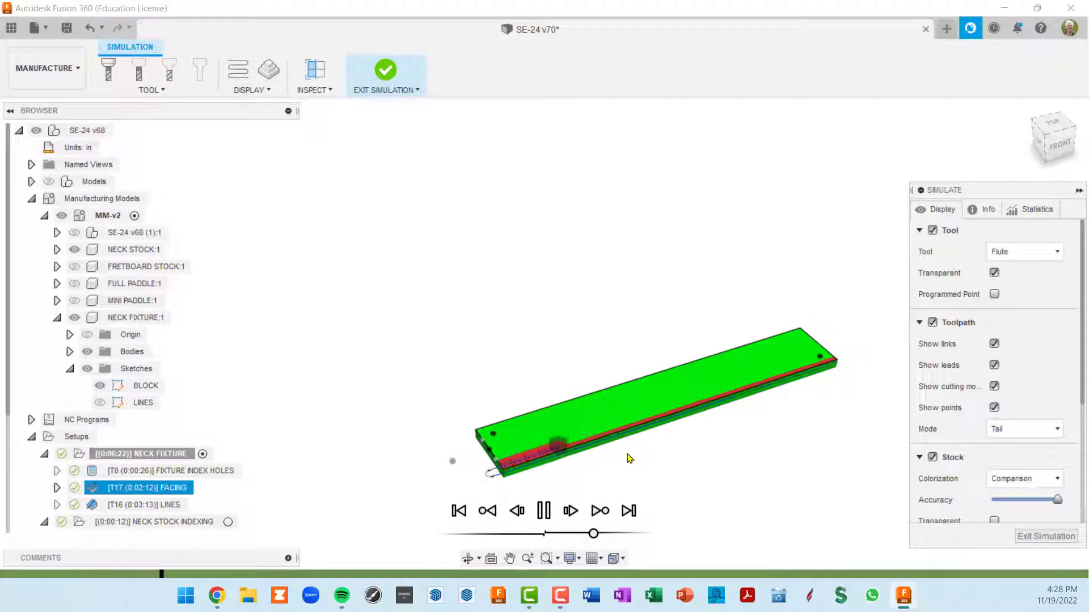
{"action": "scroll", "coordinate": [627, 458], "scroll_direction": "up", "scroll_amount": 3}
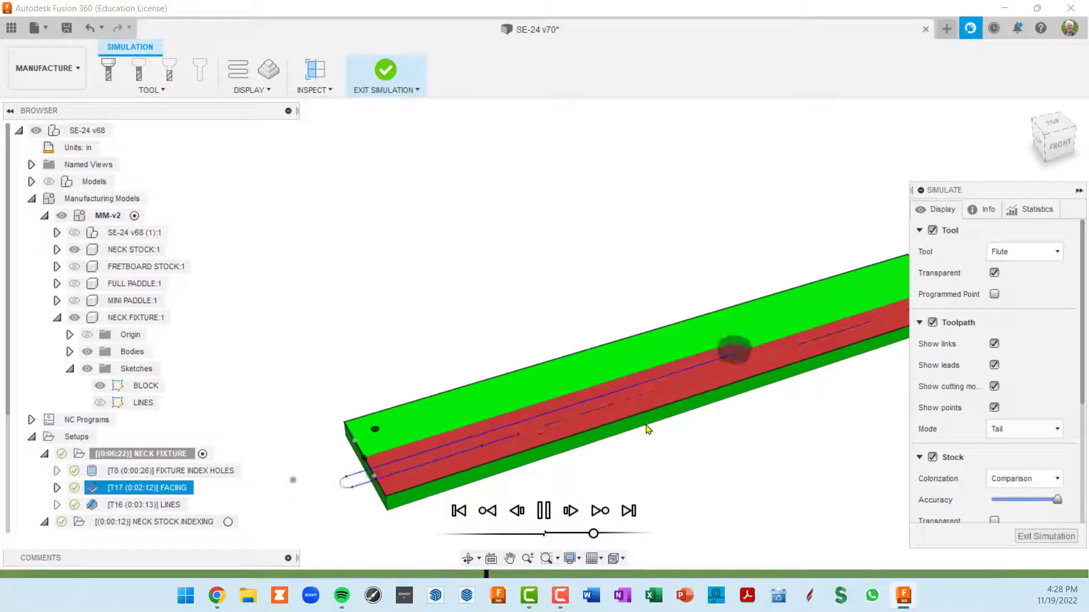
{"action": "scroll", "coordinate": [649, 431], "scroll_direction": "down", "scroll_amount": 2}
{"action": "middle_click_drag", "start_coordinate": [652, 429], "coordinate": [714, 407], "text": "shift"}
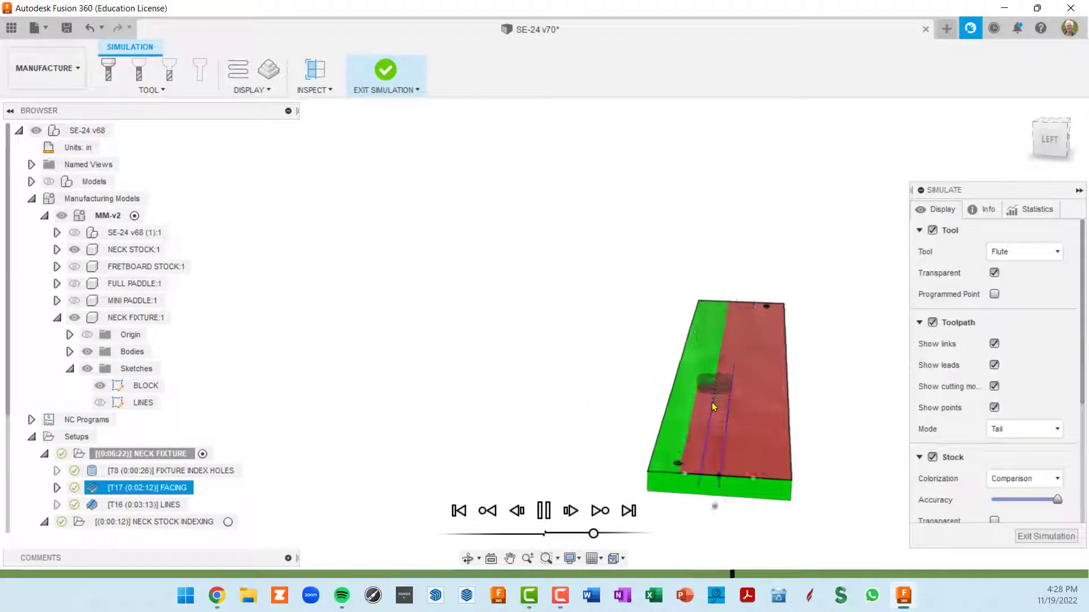
{"action": "scroll", "coordinate": [712, 403], "scroll_direction": "up", "scroll_amount": 2}
{"action": "middle_click_drag", "start_coordinate": [713, 403], "coordinate": [719, 280]}
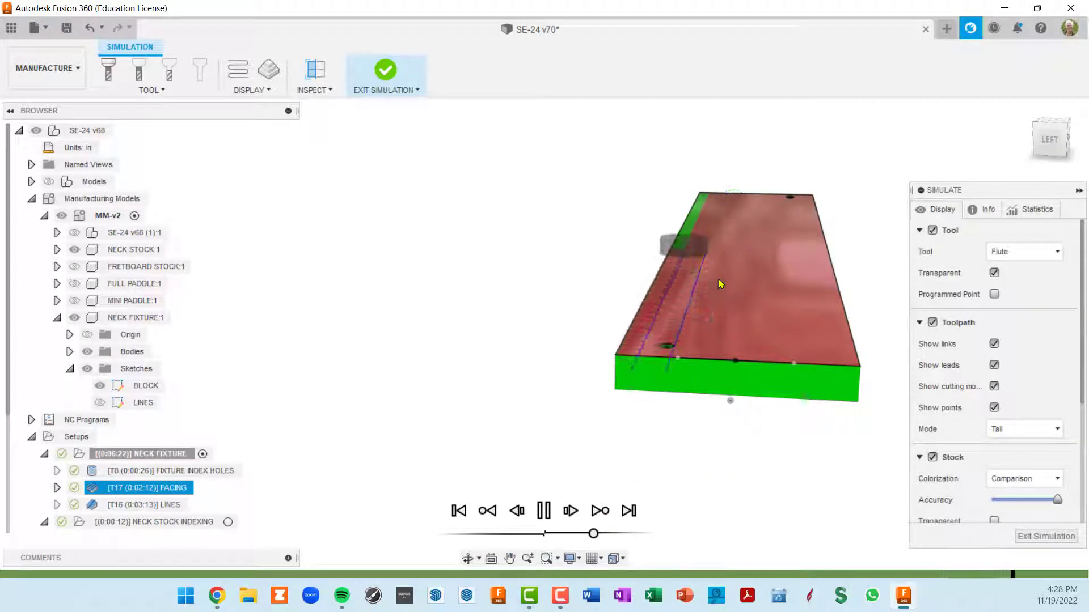
{"action": "middle_click_drag", "start_coordinate": [813, 338], "coordinate": [769, 357], "text": "shift"}
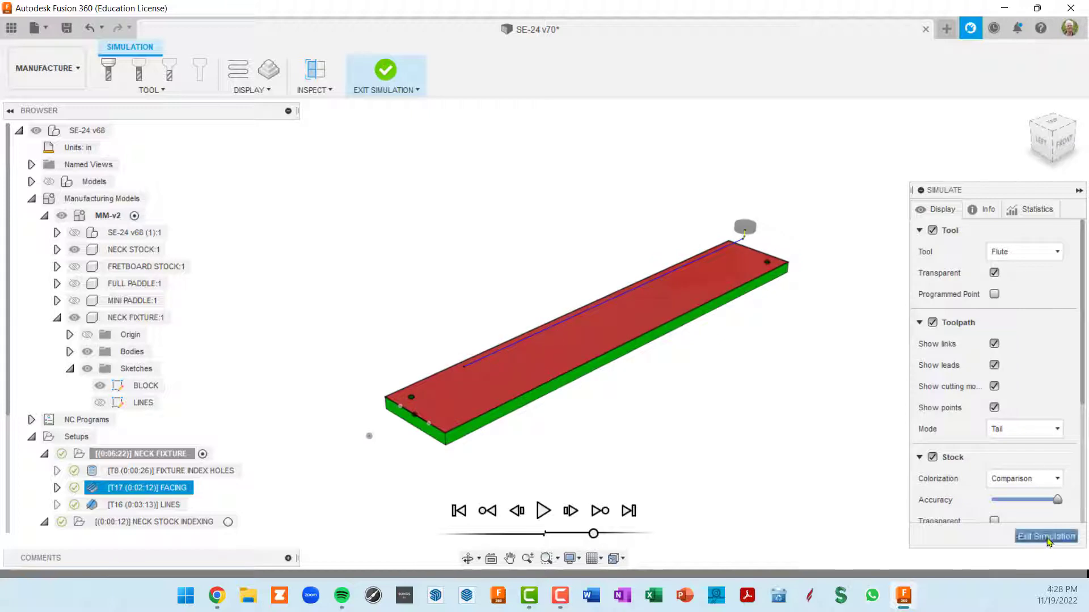
{"action": "left_click", "coordinate": [1047, 537]}
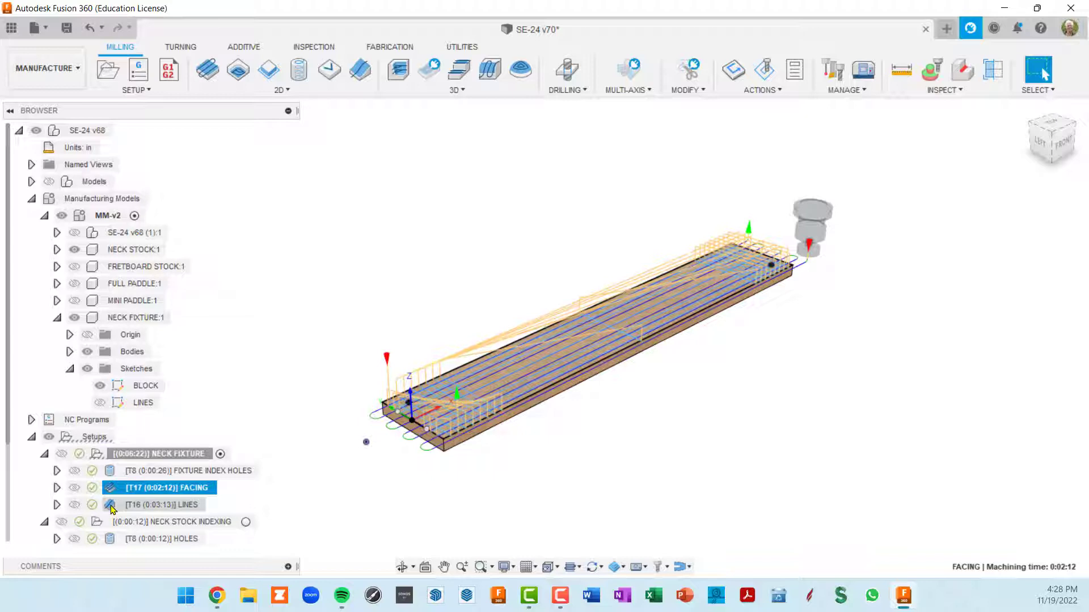
- Open the LINES trace operation and review its chamfer tool and the curves selected along and across the board
{"action": "double_click", "coordinate": [111, 509]}
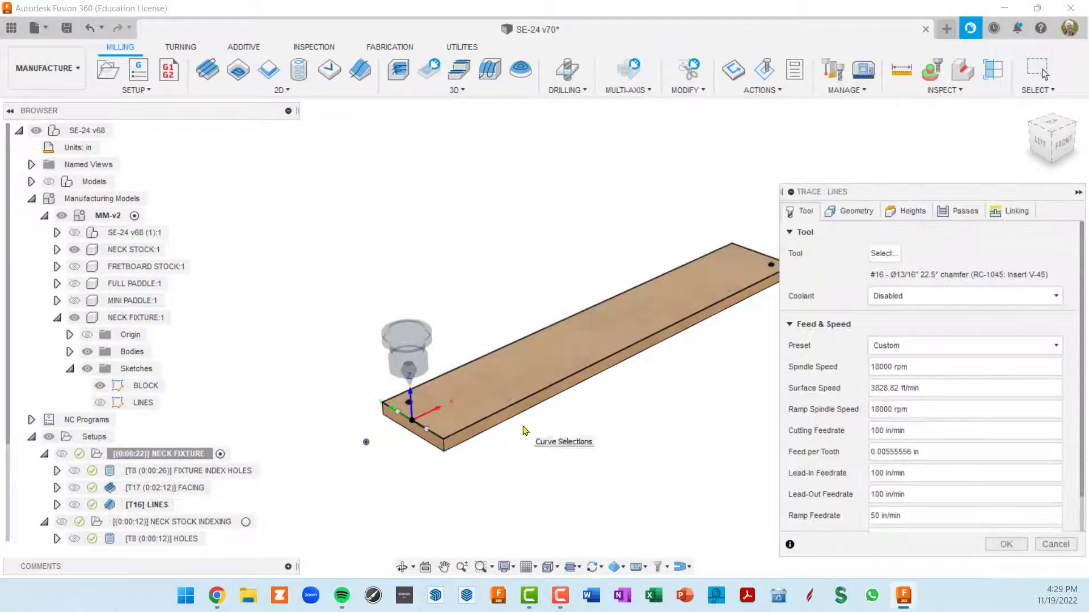
{"action": "scroll", "coordinate": [431, 376], "scroll_direction": "up", "scroll_amount": 3}
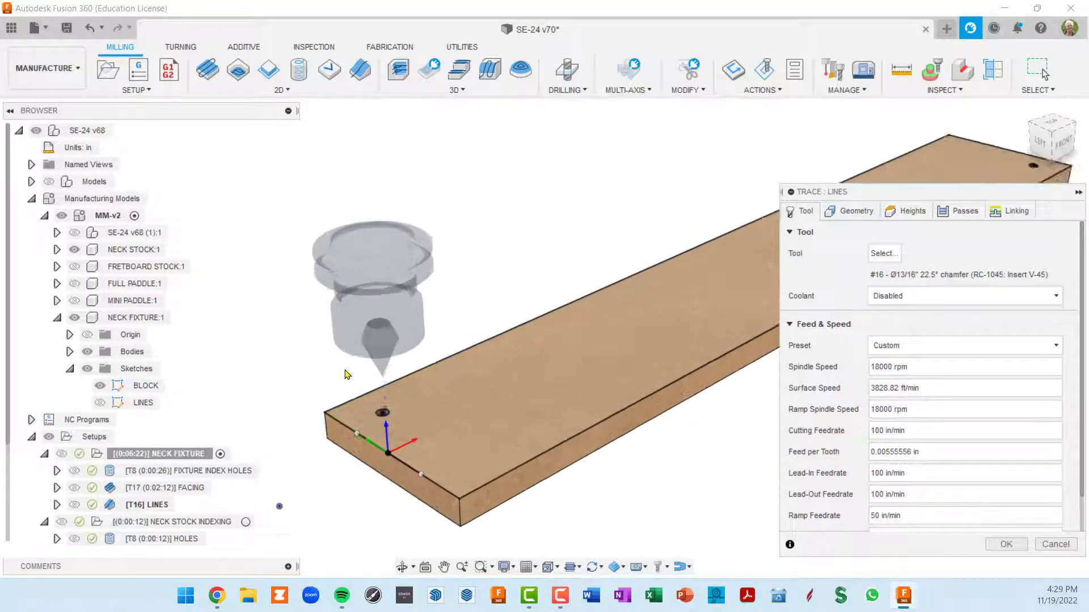
{"action": "scroll", "coordinate": [347, 374], "scroll_direction": "up", "scroll_amount": 1}
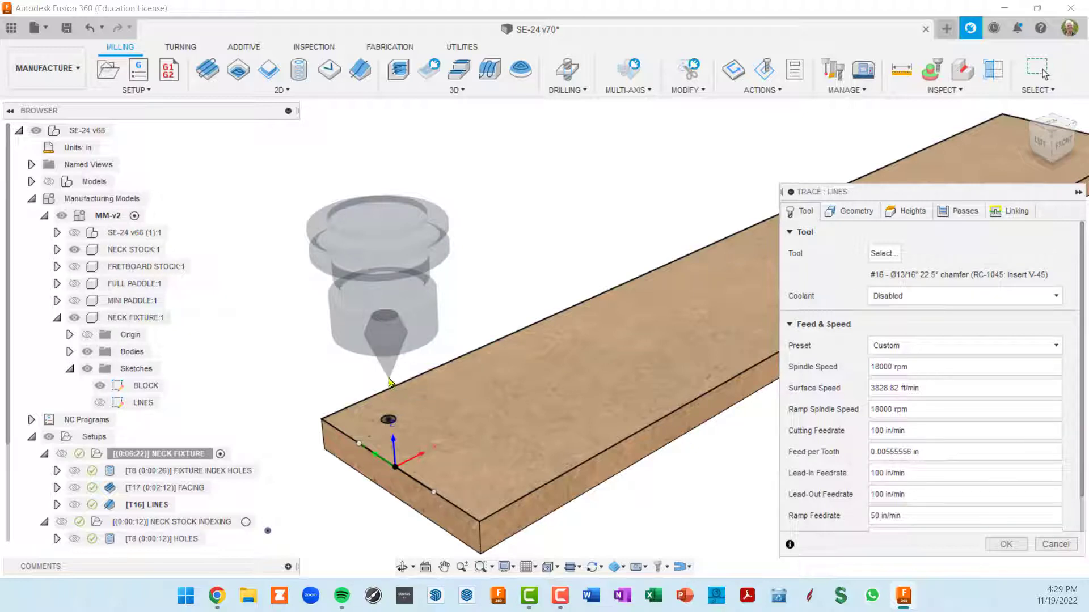
{"action": "scroll", "coordinate": [533, 409], "scroll_direction": "down", "scroll_amount": 3}
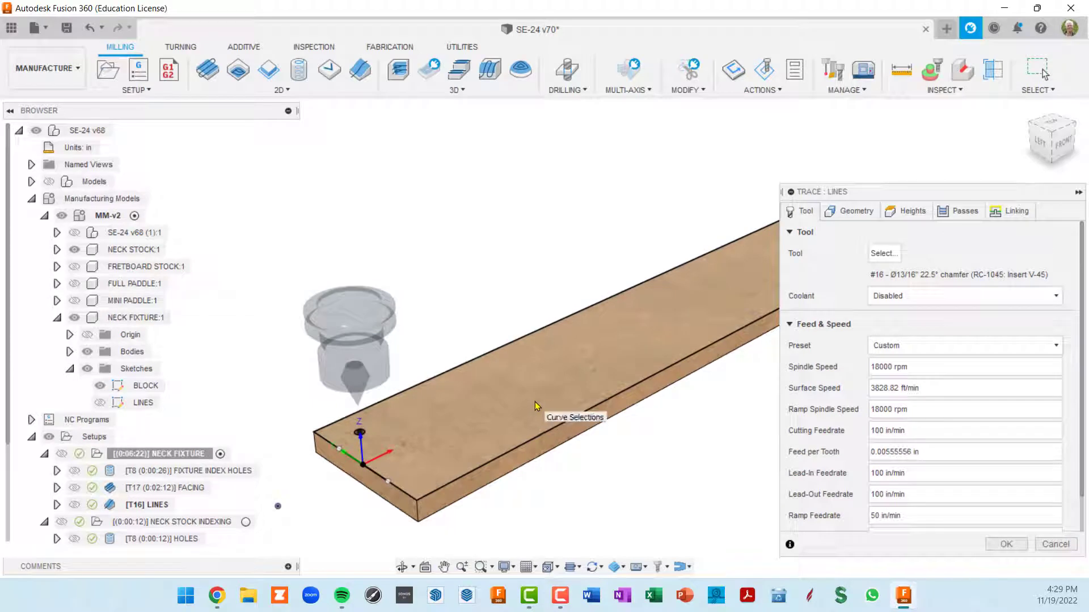
{"action": "left_click", "coordinate": [857, 215]}
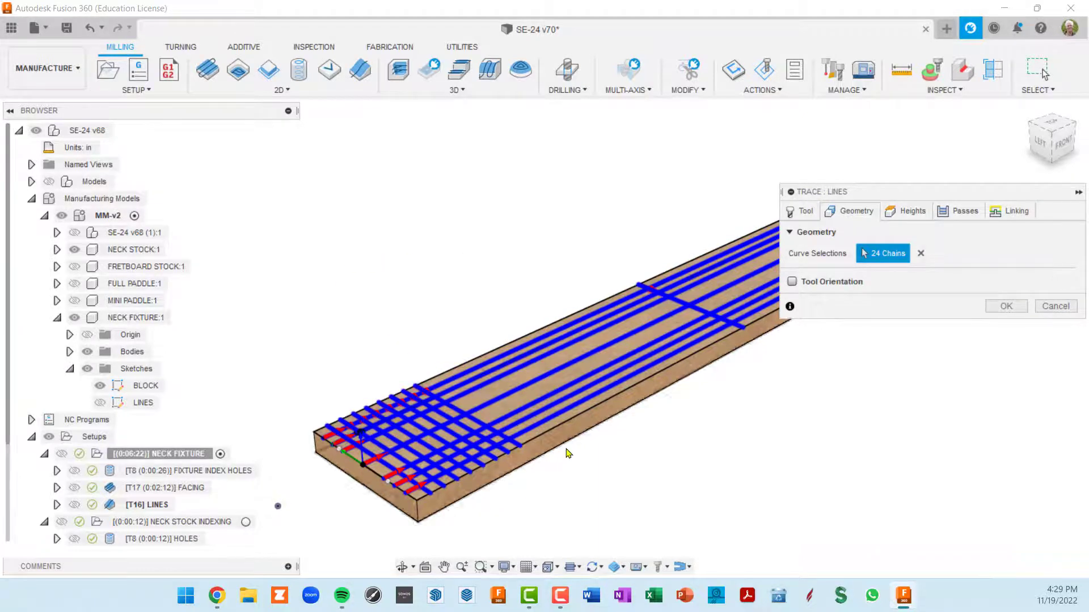
{"action": "scroll", "coordinate": [568, 452], "scroll_direction": "down", "scroll_amount": 3}
{"action": "middle_click_drag", "start_coordinate": [688, 398], "coordinate": [580, 406], "text": "shift"}
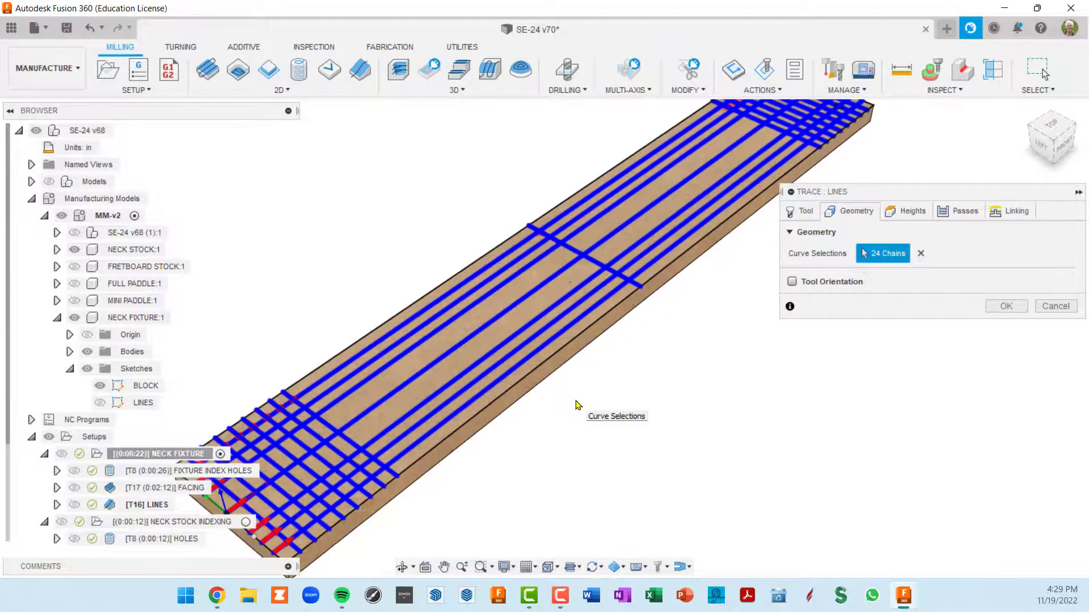
- Show the LINES sketch and hide the BLOCK sketch to check the trace's source curves, and cancel the LINES operation edit
{"action": "scroll", "coordinate": [574, 392], "scroll_direction": "up", "scroll_amount": 2}
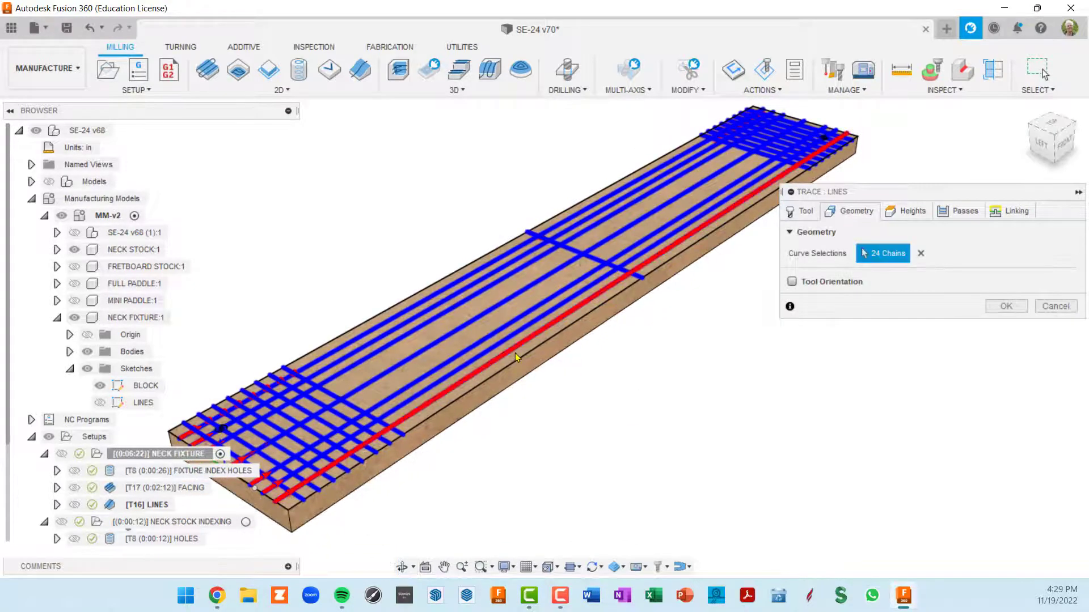
{"action": "middle_click_drag", "start_coordinate": [571, 384], "coordinate": [639, 355]}
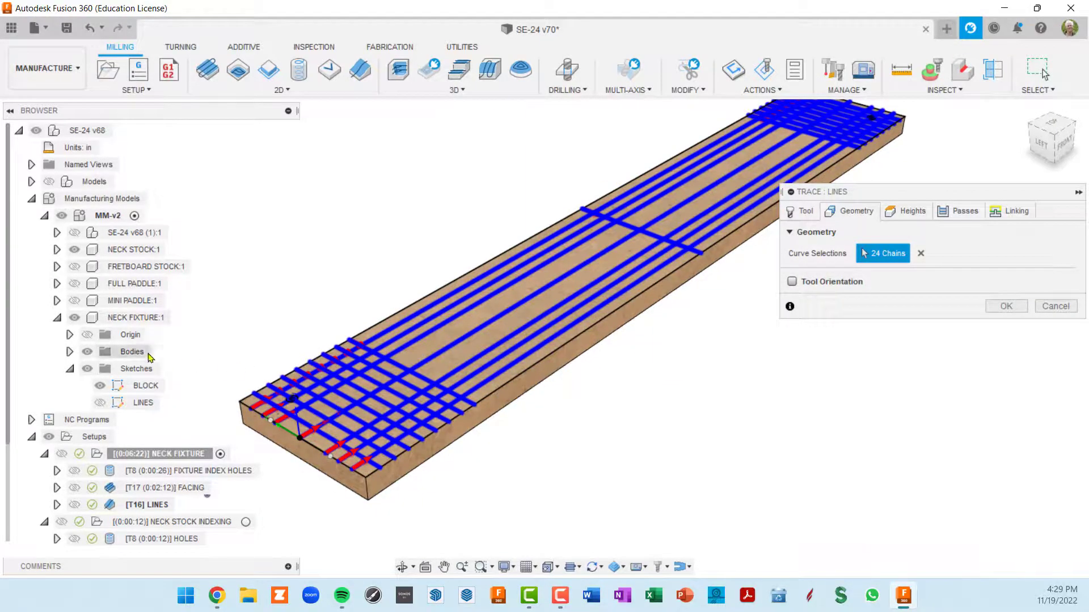
{"action": "left_click", "coordinate": [99, 402]}
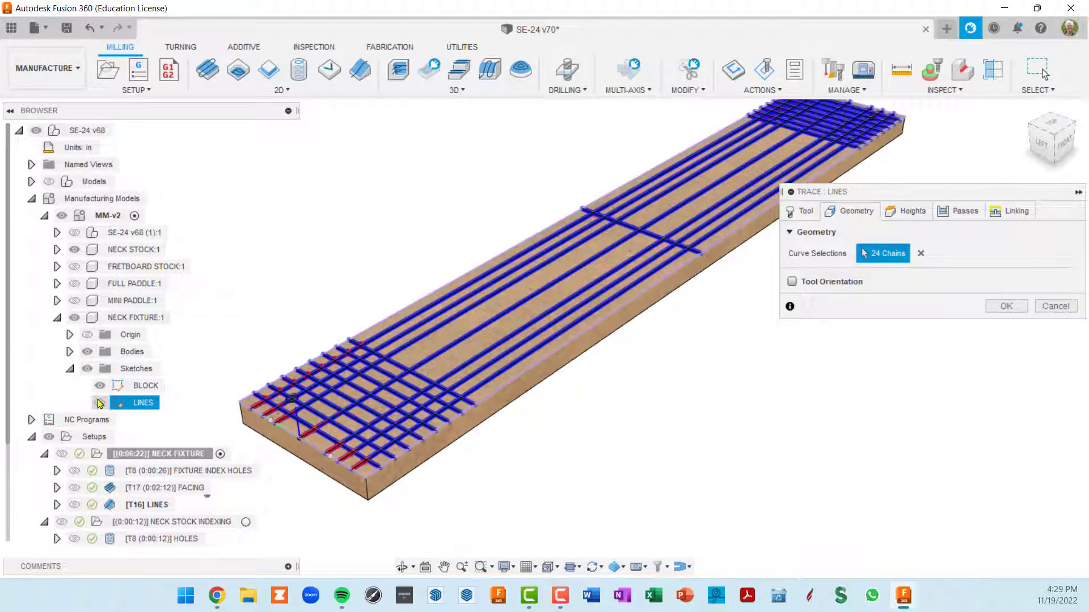
{"action": "left_click", "coordinate": [99, 385]}
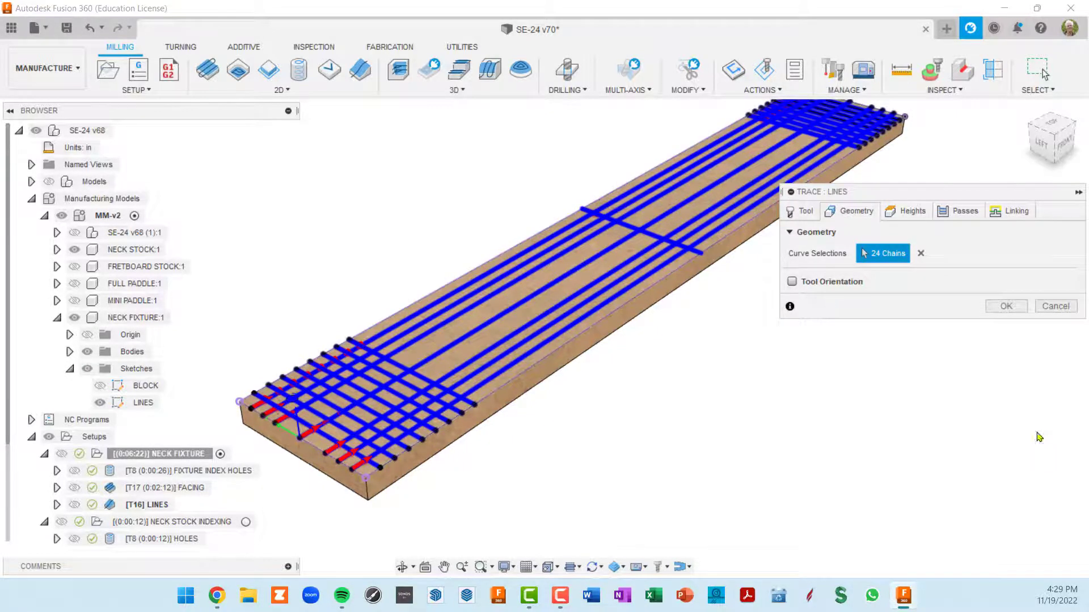
{"action": "left_click", "coordinate": [1052, 307]}
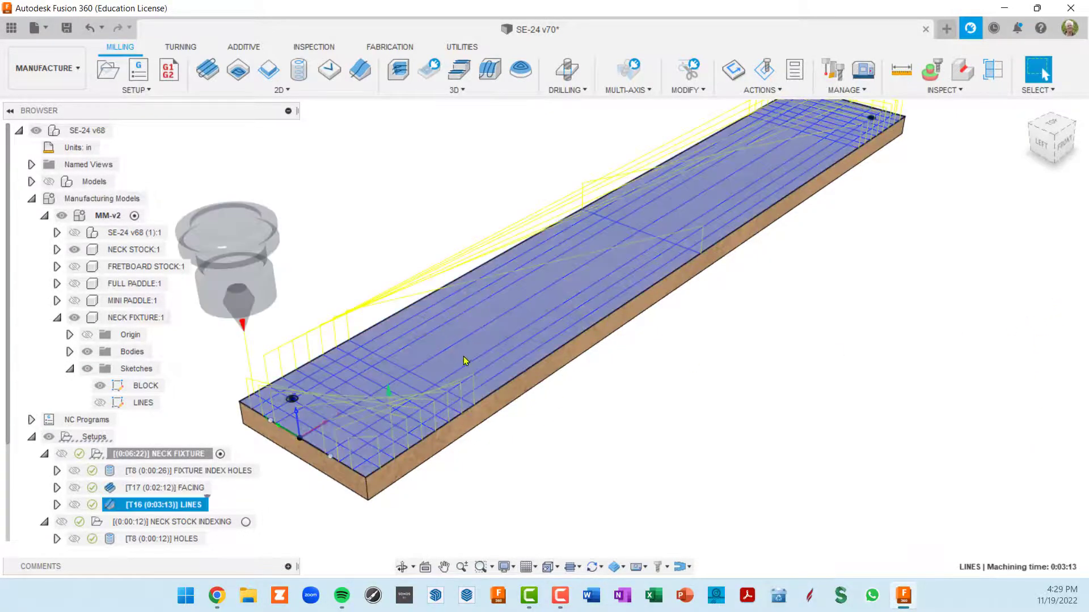
- Examine the LINES toolpath on the fixture board from close up and over its full length
{"action": "middle_click_drag", "start_coordinate": [448, 398], "coordinate": [485, 389], "text": "shift"}
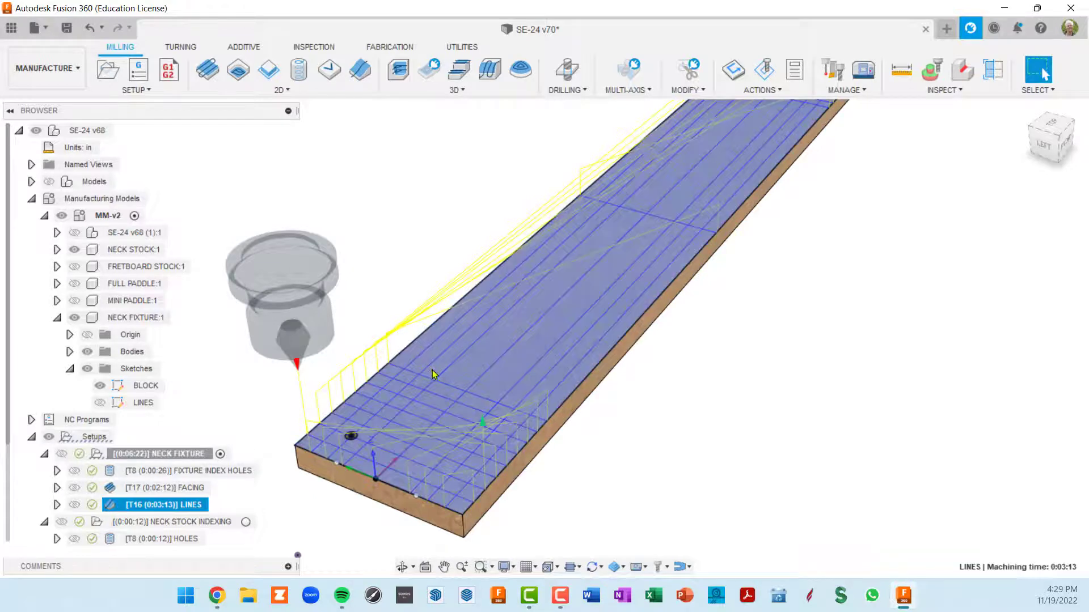
{"action": "scroll", "coordinate": [426, 497], "scroll_direction": "down", "scroll_amount": 5}
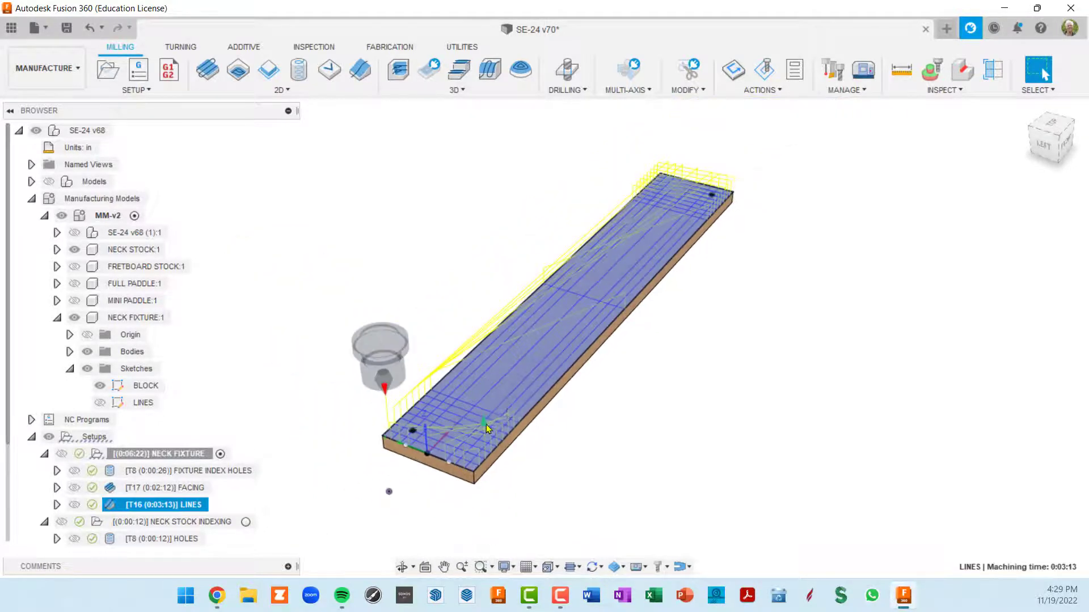
{"action": "scroll", "coordinate": [501, 410], "scroll_direction": "up", "scroll_amount": 5}
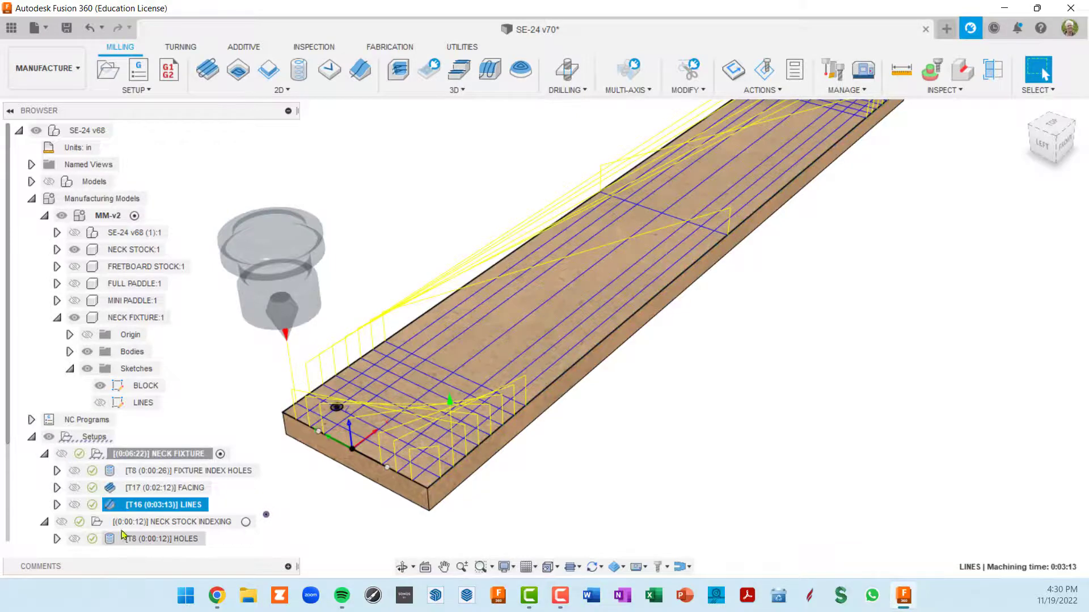
- Reopen the LINES trace operation, review its passes, axial offset, heights and curve selections, and close it
{"action": "double_click", "coordinate": [110, 505]}
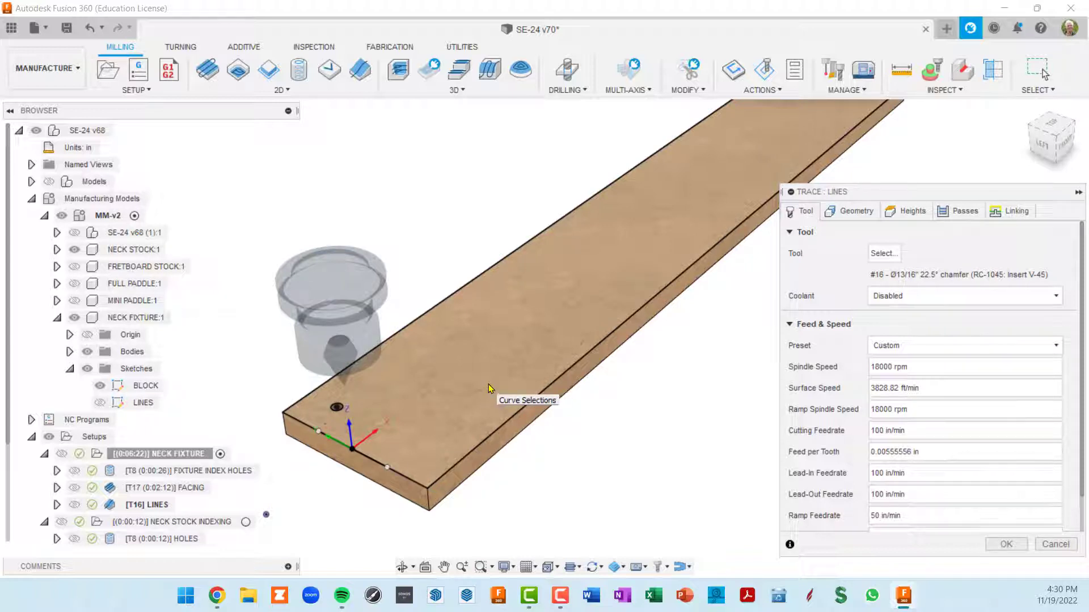
{"action": "left_click", "coordinate": [958, 214]}
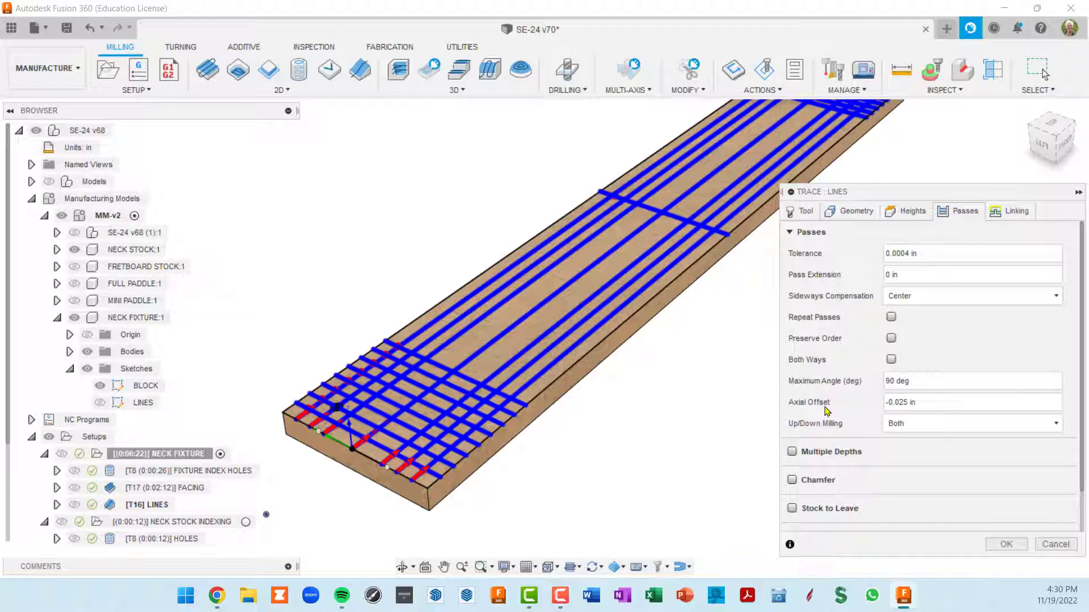
{"action": "scroll", "coordinate": [590, 343], "scroll_direction": "up", "scroll_amount": 2}
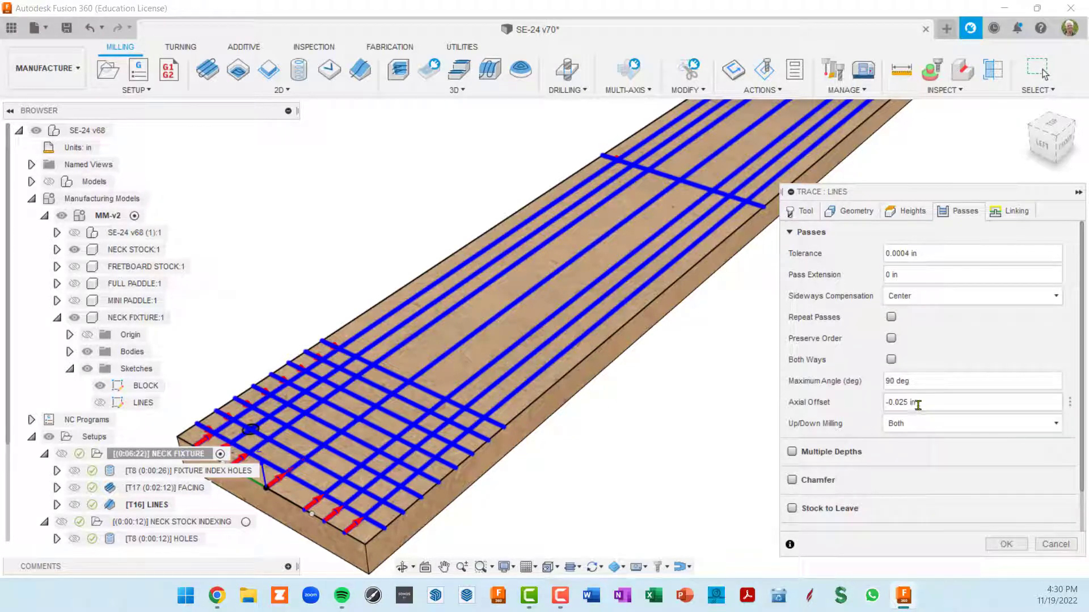
{"action": "left_click", "coordinate": [907, 212]}
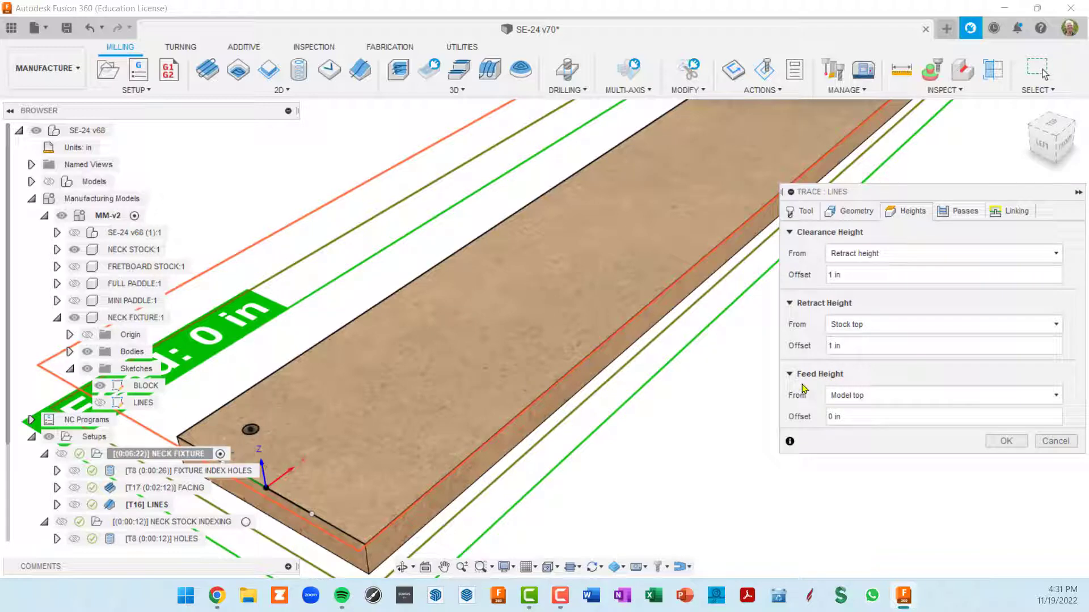
{"action": "left_click", "coordinate": [850, 211]}
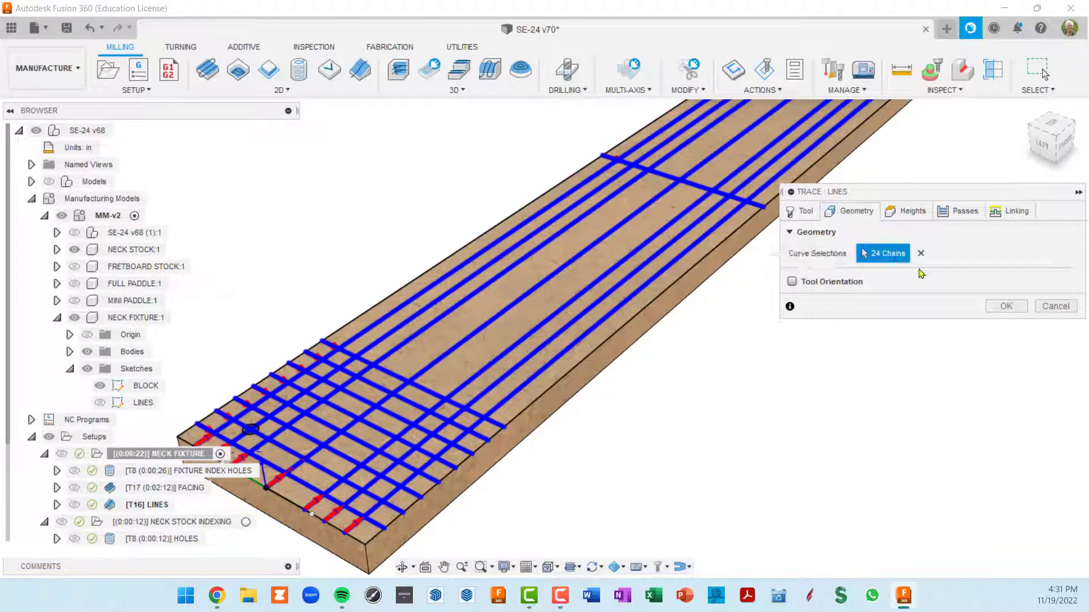
{"action": "left_click", "coordinate": [963, 211]}
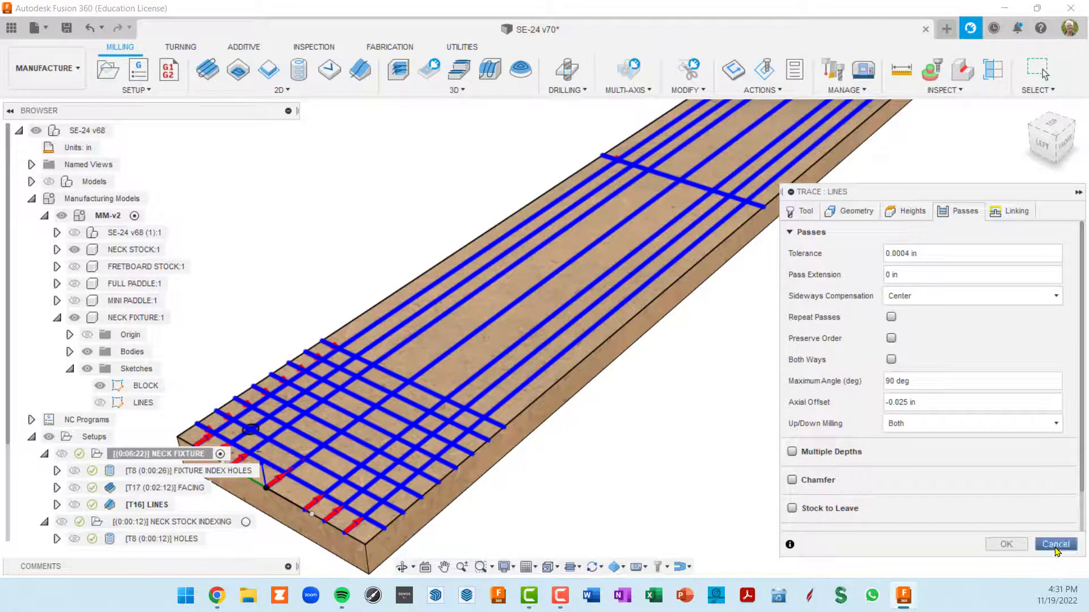
{"action": "left_click", "coordinate": [1006, 544]}
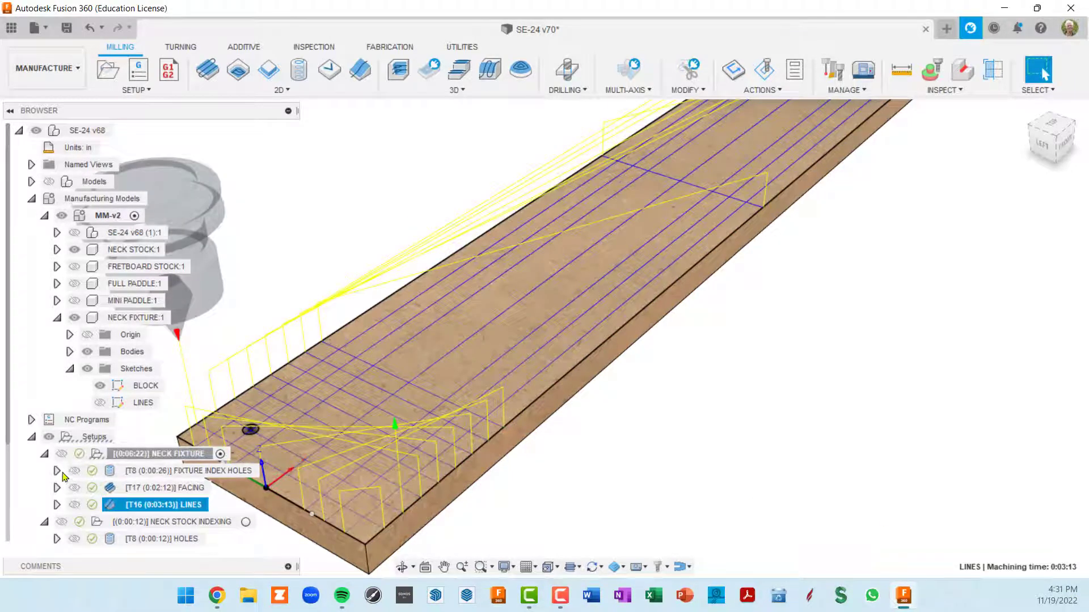
- Collapse the NECK FIXTURE setup and make NECK STOCK INDEXING the active setup
{"action": "left_click", "coordinate": [45, 454]}
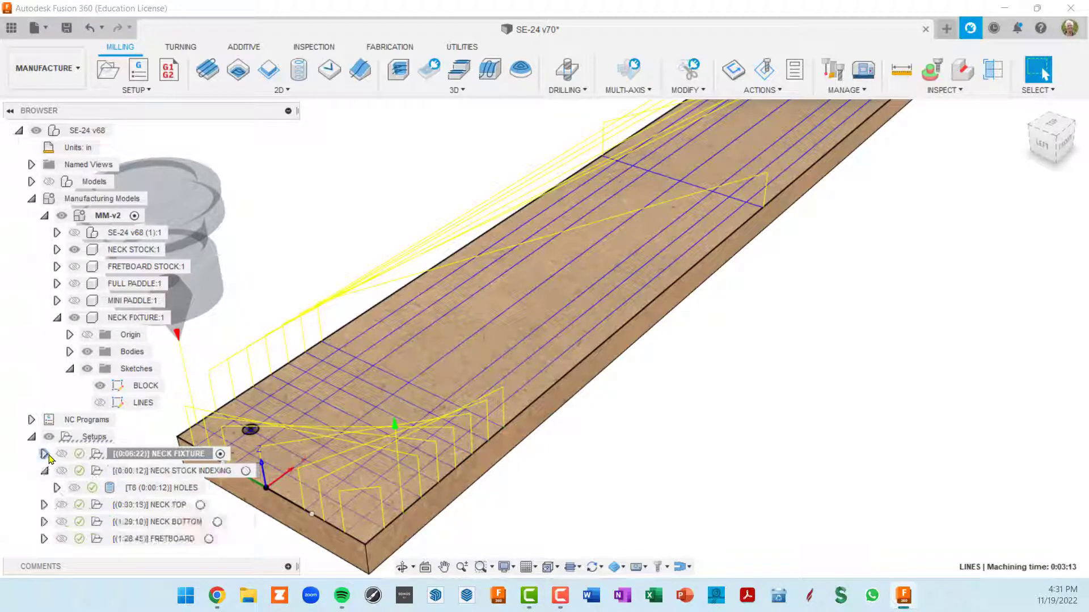
{"action": "middle_click_drag", "start_coordinate": [345, 452], "coordinate": [412, 410]}
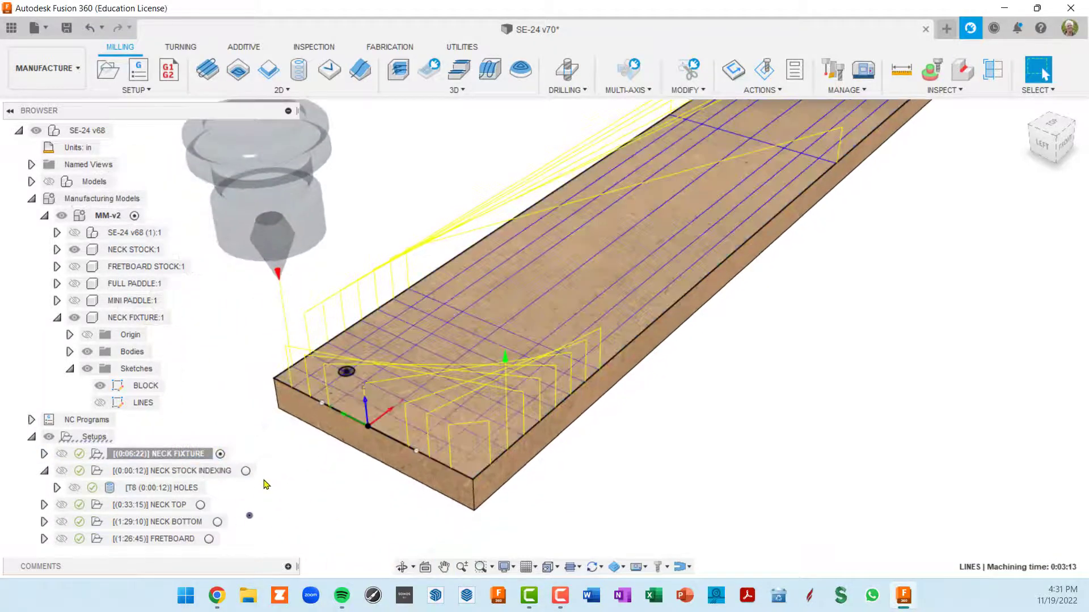
{"action": "left_click", "coordinate": [245, 471]}
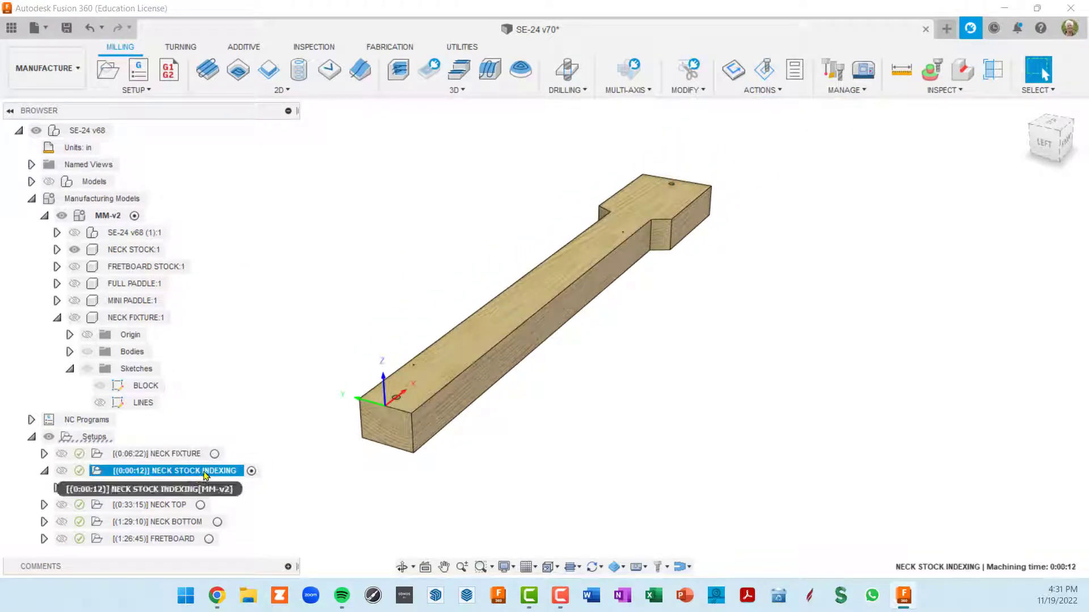
{"action": "middle_click_drag", "start_coordinate": [226, 453], "coordinate": [297, 397]}
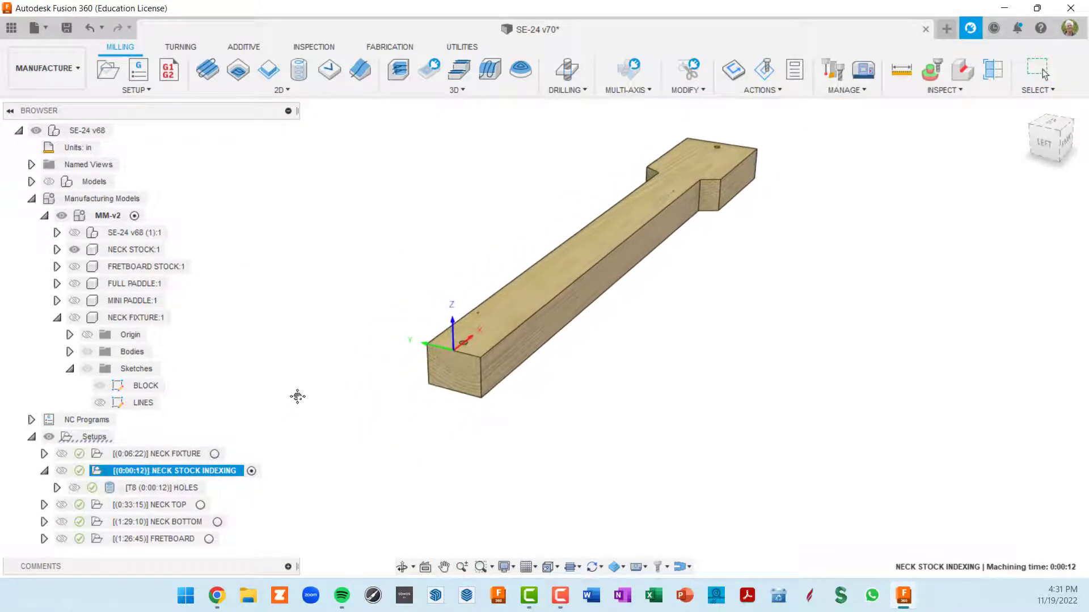
- Open the NECK STOCK INDEXING setup, review its work coordinate system and the NECK STOCK solid's shape and dimensions, and cancel the edit
{"action": "double_click", "coordinate": [97, 472]}
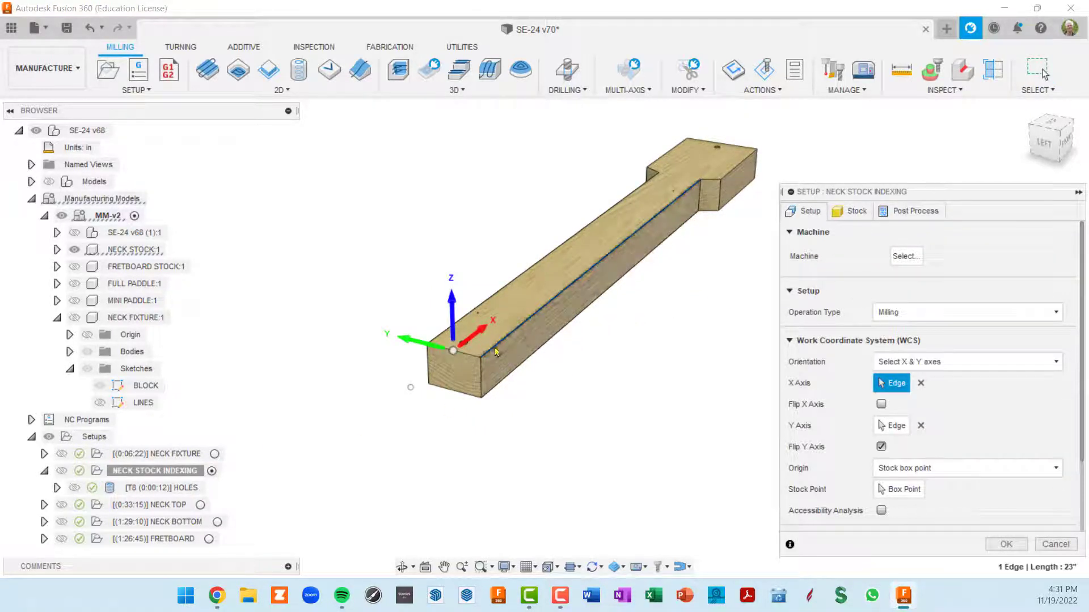
{"action": "scroll", "coordinate": [459, 349], "scroll_direction": "up", "scroll_amount": 5}
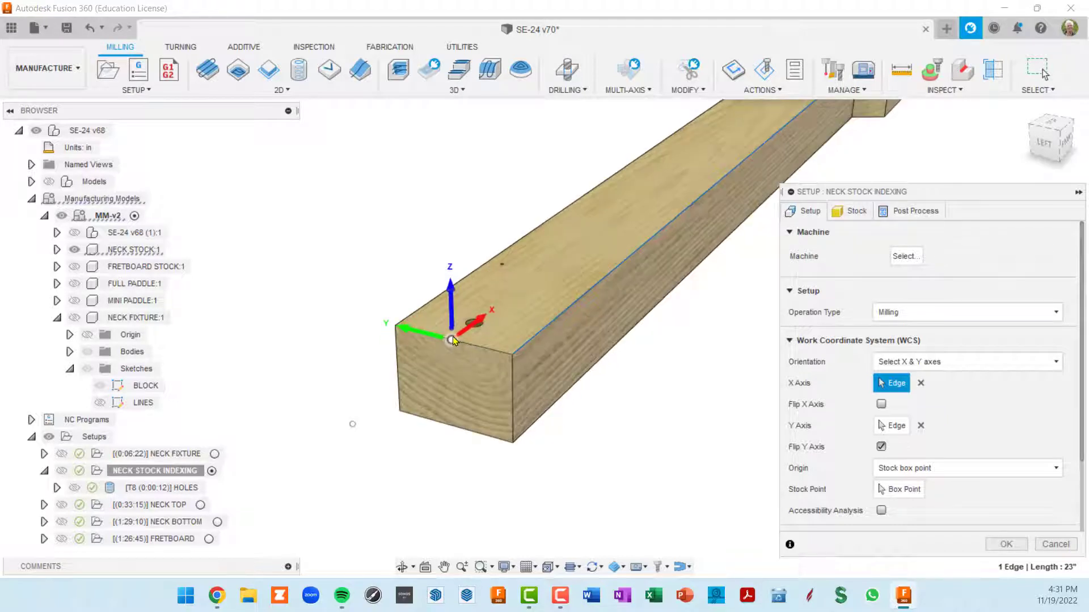
{"action": "left_click", "coordinate": [858, 213]}
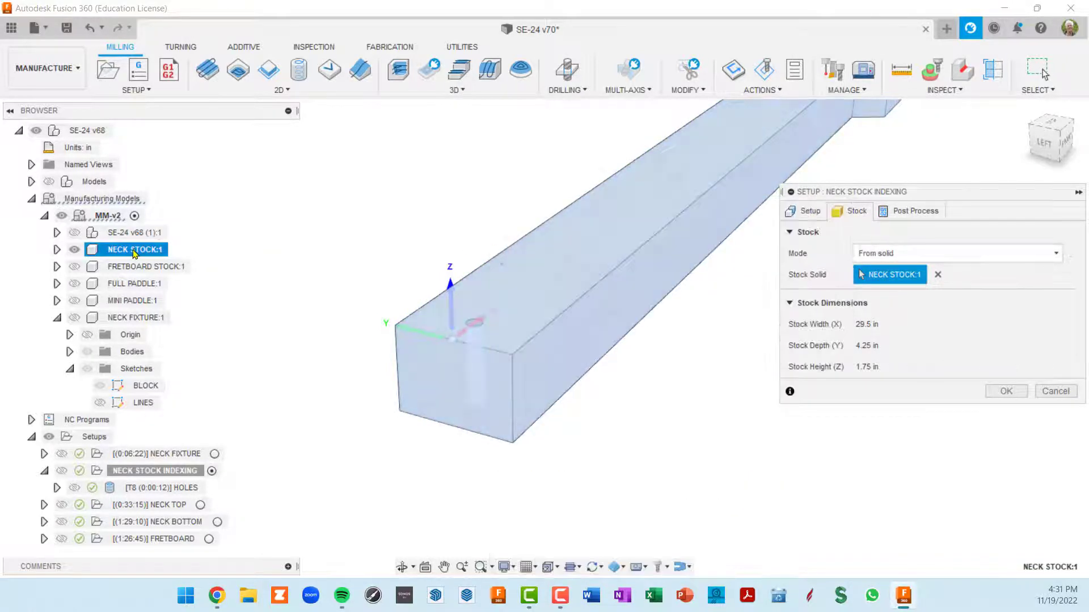
{"action": "scroll", "coordinate": [501, 433], "scroll_direction": "down", "scroll_amount": 3}
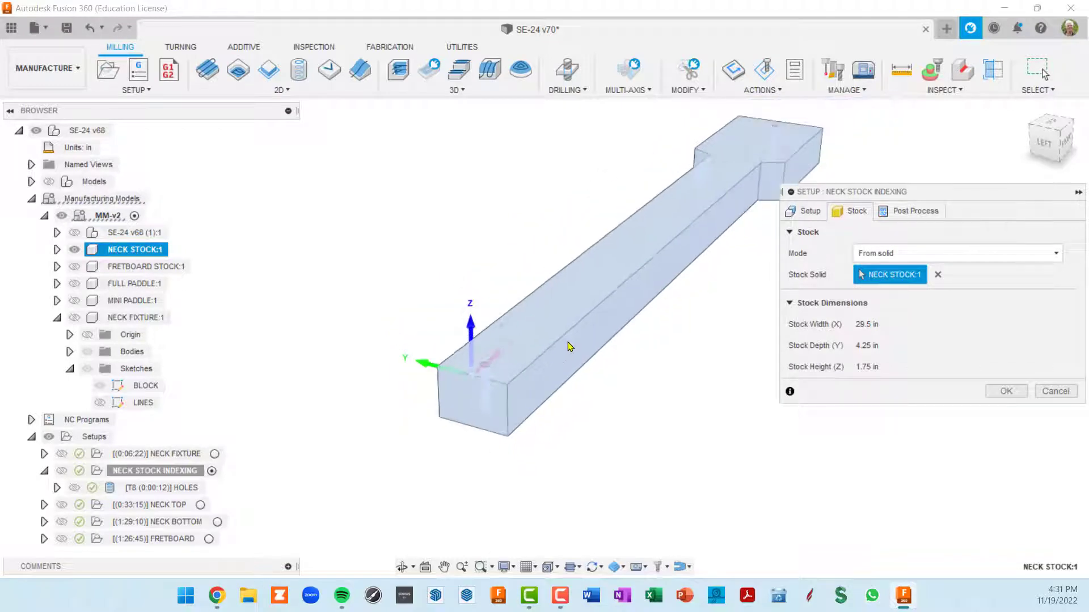
{"action": "middle_click_drag", "start_coordinate": [567, 345], "coordinate": [472, 372], "text": "shift"}
{"action": "middle_click_drag", "start_coordinate": [603, 295], "coordinate": [585, 363]}
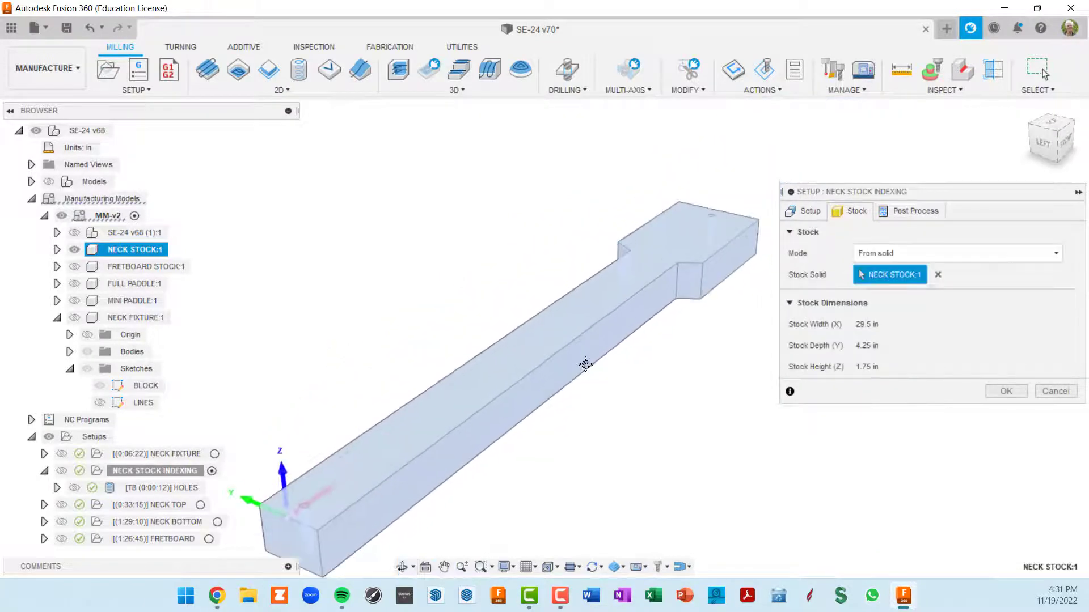
{"action": "scroll", "coordinate": [731, 244], "scroll_direction": "up", "scroll_amount": 5}
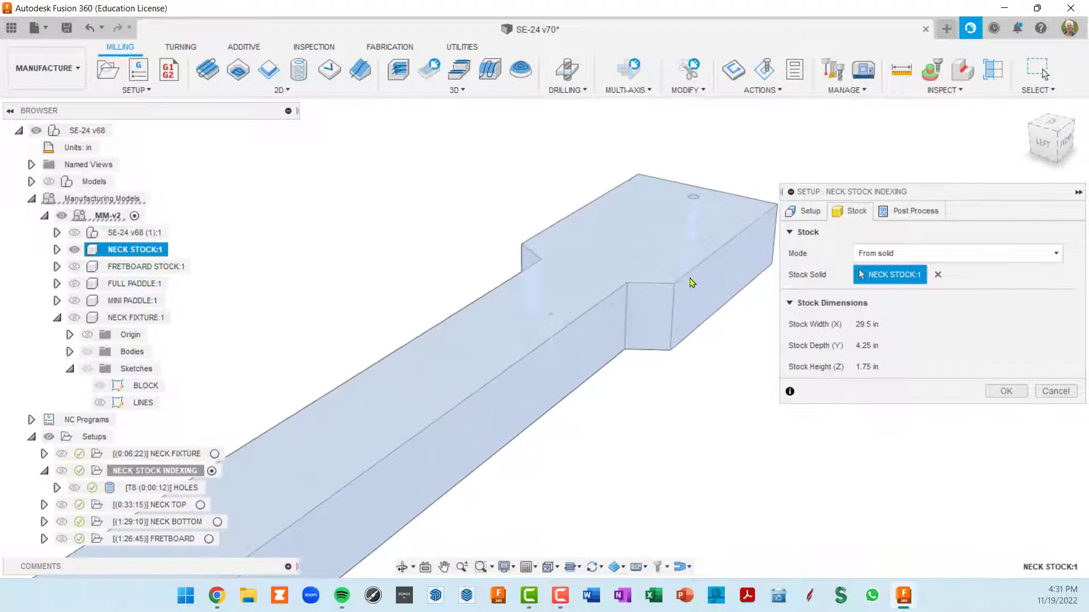
{"action": "scroll", "coordinate": [684, 288], "scroll_direction": "down", "scroll_amount": 2}
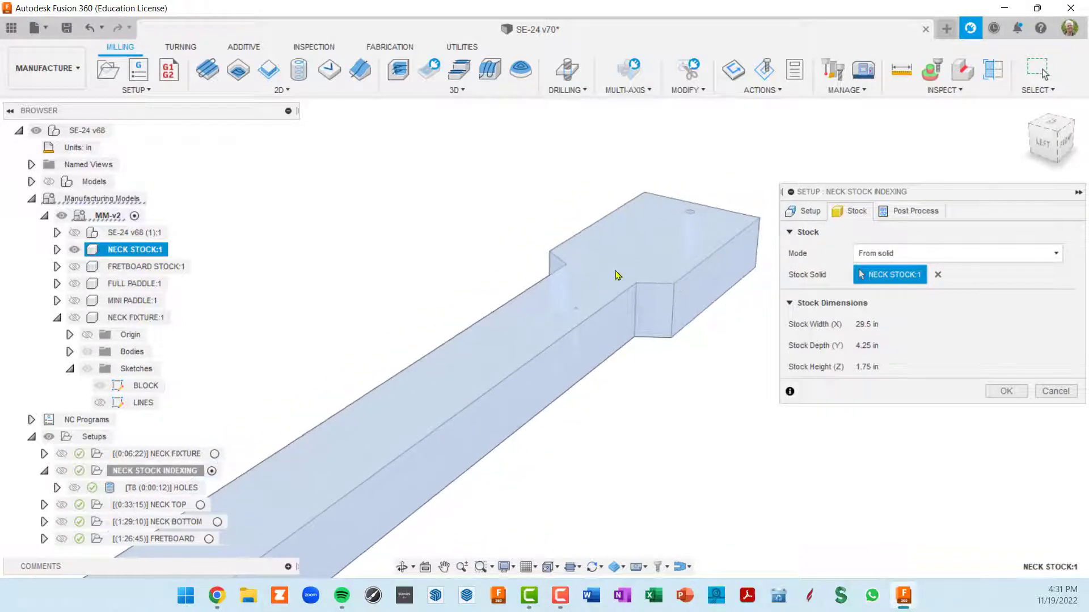
{"action": "middle_click_drag", "start_coordinate": [693, 325], "coordinate": [679, 322], "text": "shift"}
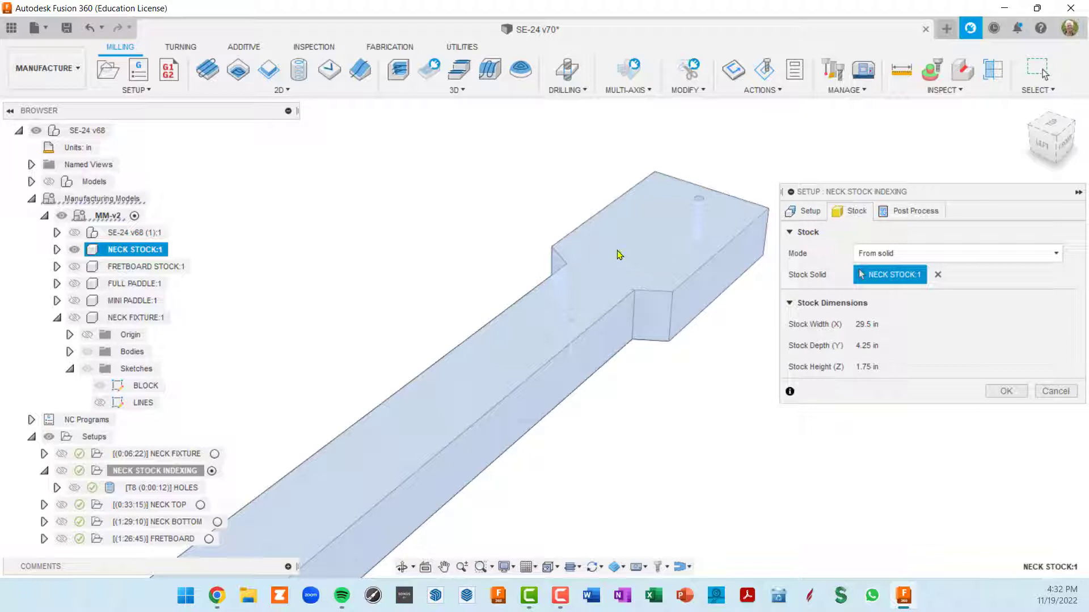
{"action": "scroll", "coordinate": [697, 318], "scroll_direction": "down", "scroll_amount": 3}
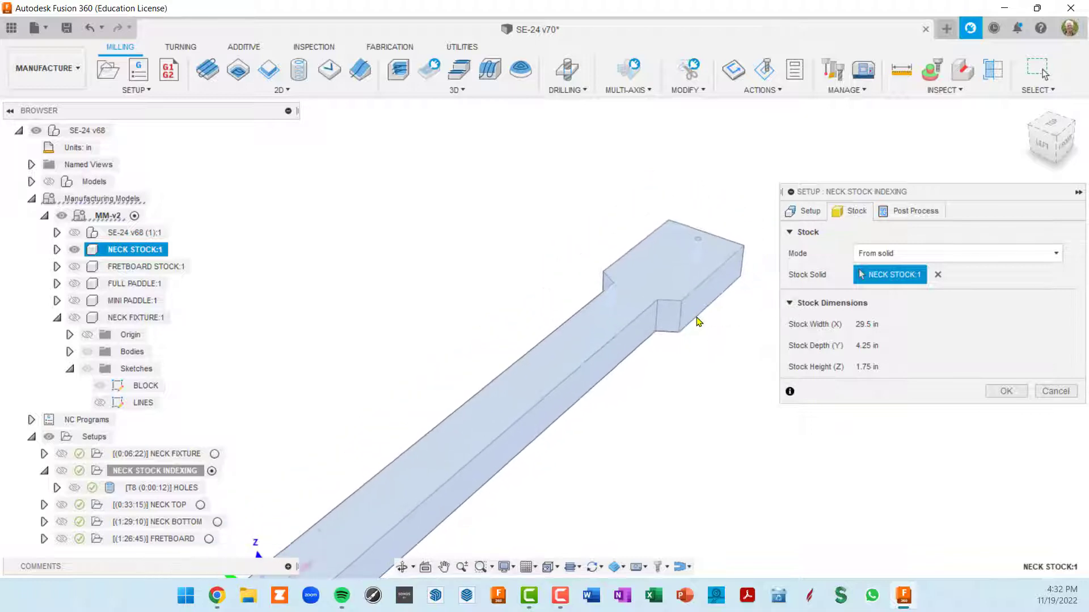
{"action": "scroll", "coordinate": [697, 321], "scroll_direction": "down", "scroll_amount": 3}
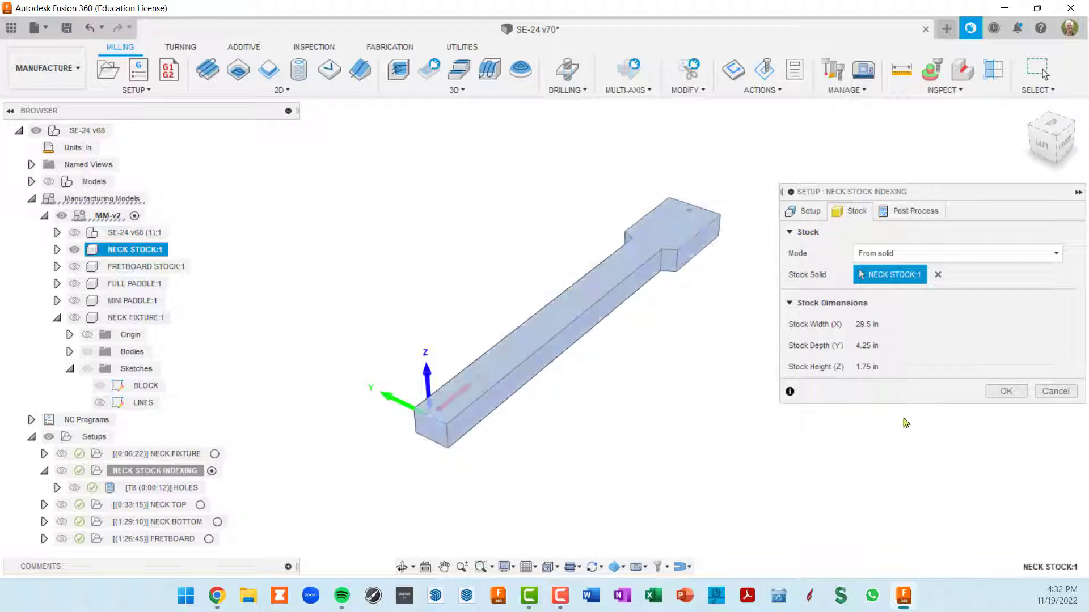
{"action": "left_click", "coordinate": [1056, 391]}
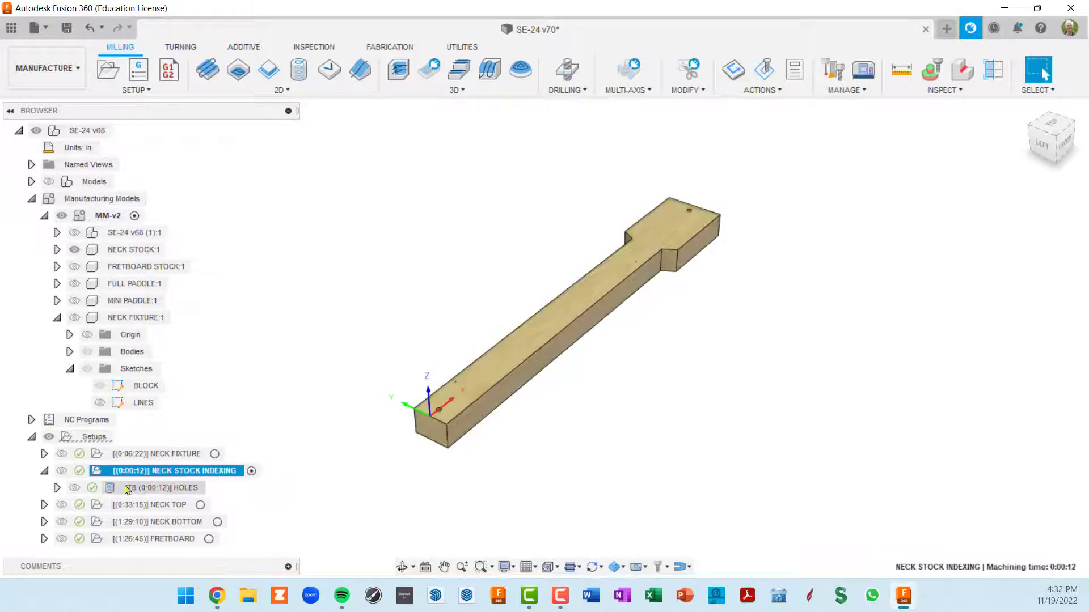
- Open the HOLES bore operation under NECK STOCK INDEXING and examine its tool and the headstock index hole's diameter
{"action": "left_click", "coordinate": [163, 489]}
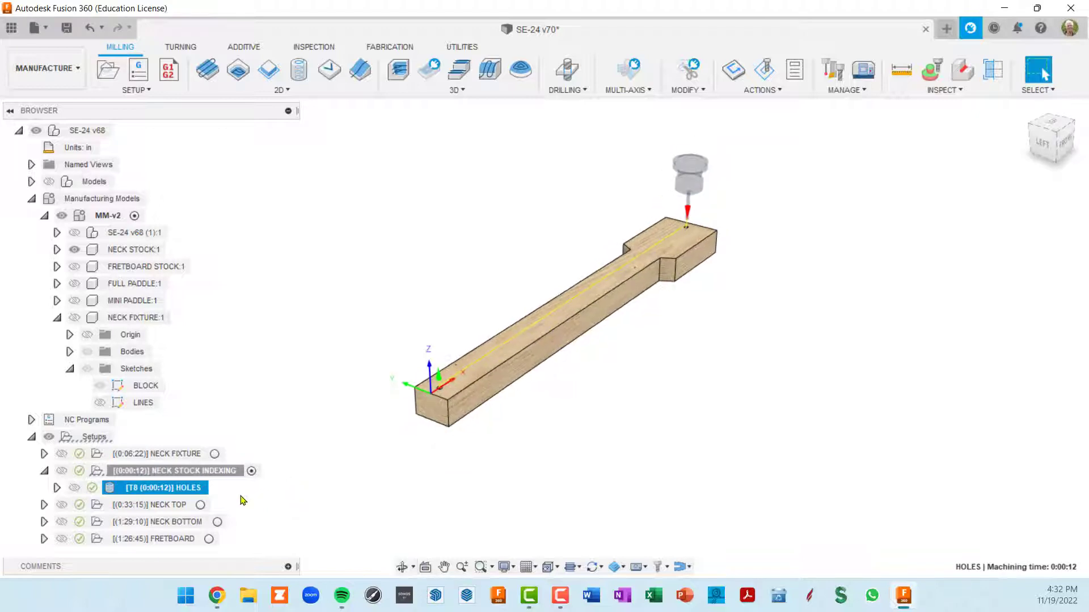
{"action": "double_click", "coordinate": [113, 491]}
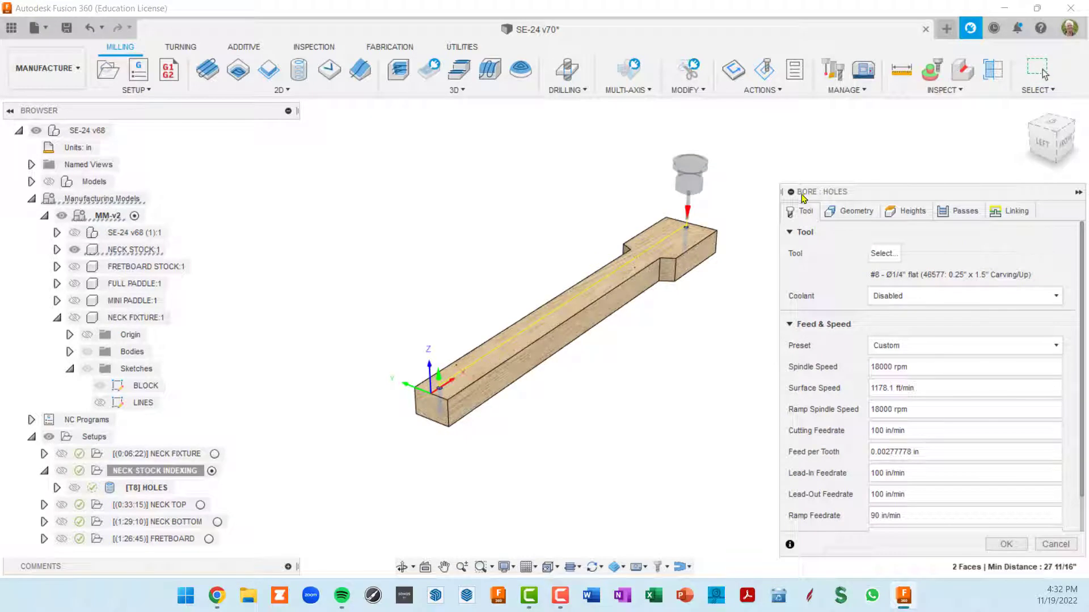
{"action": "scroll", "coordinate": [720, 267], "scroll_direction": "up", "scroll_amount": 2}
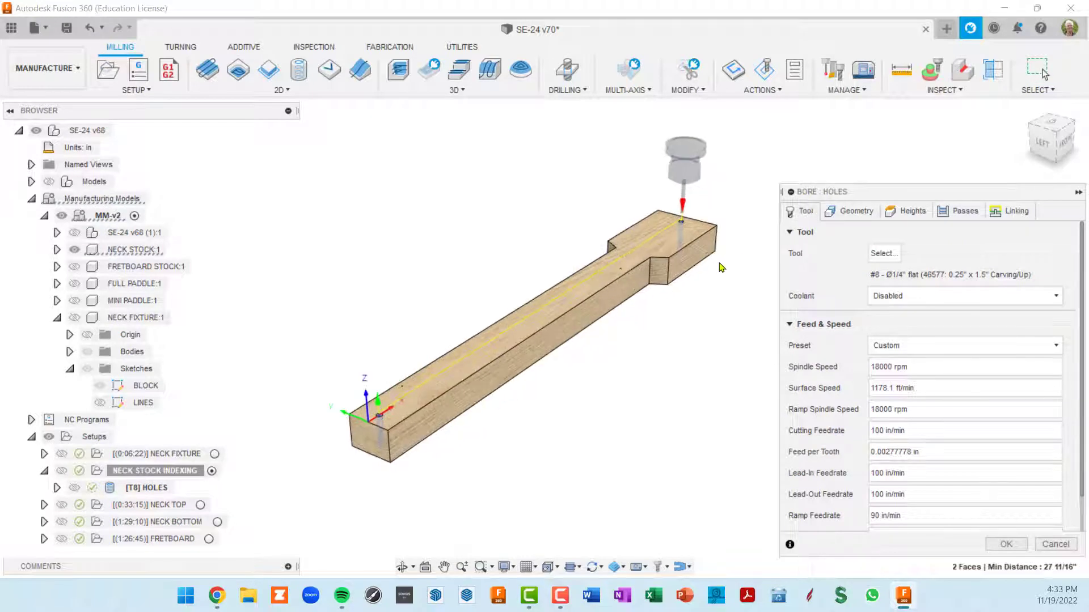
{"action": "scroll", "coordinate": [723, 269], "scroll_direction": "up", "scroll_amount": 3}
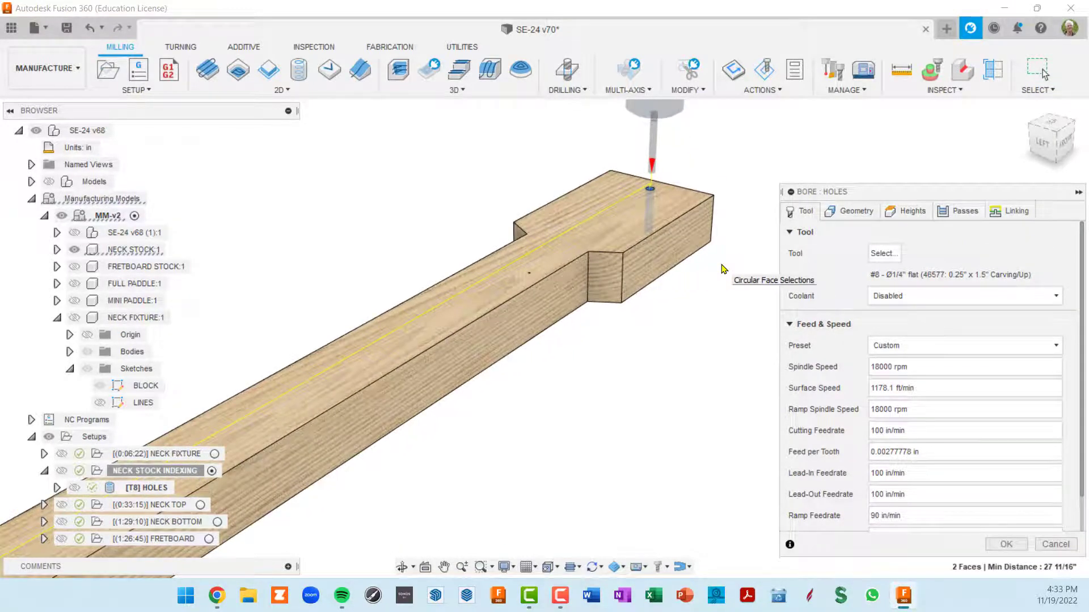
{"action": "scroll", "coordinate": [669, 206], "scroll_direction": "up", "scroll_amount": 3}
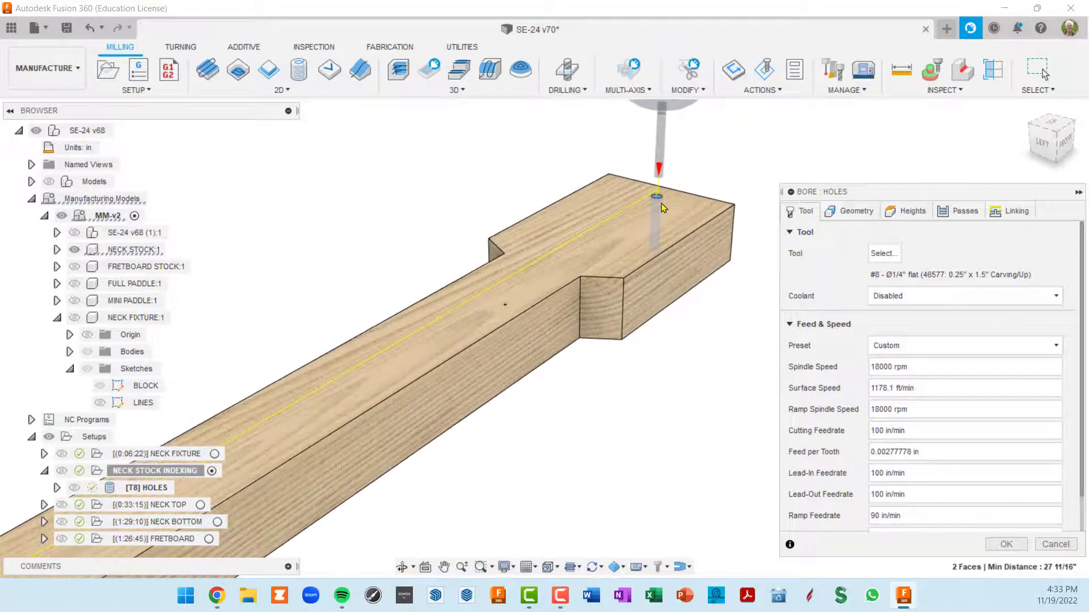
{"action": "scroll", "coordinate": [661, 203], "scroll_direction": "up", "scroll_amount": 3}
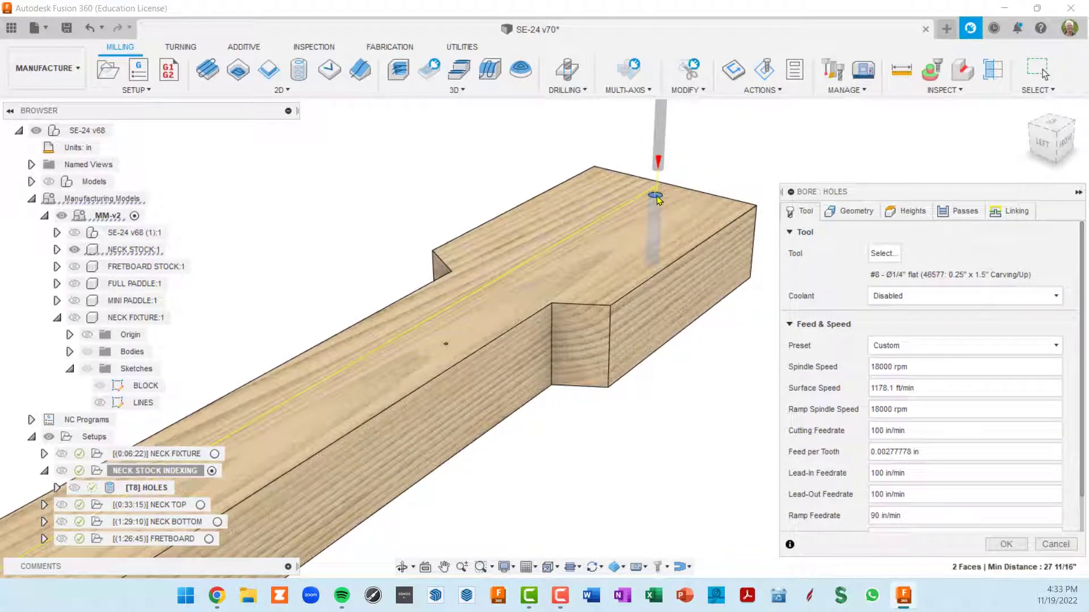
{"action": "scroll", "coordinate": [657, 199], "scroll_direction": "down", "scroll_amount": 3}
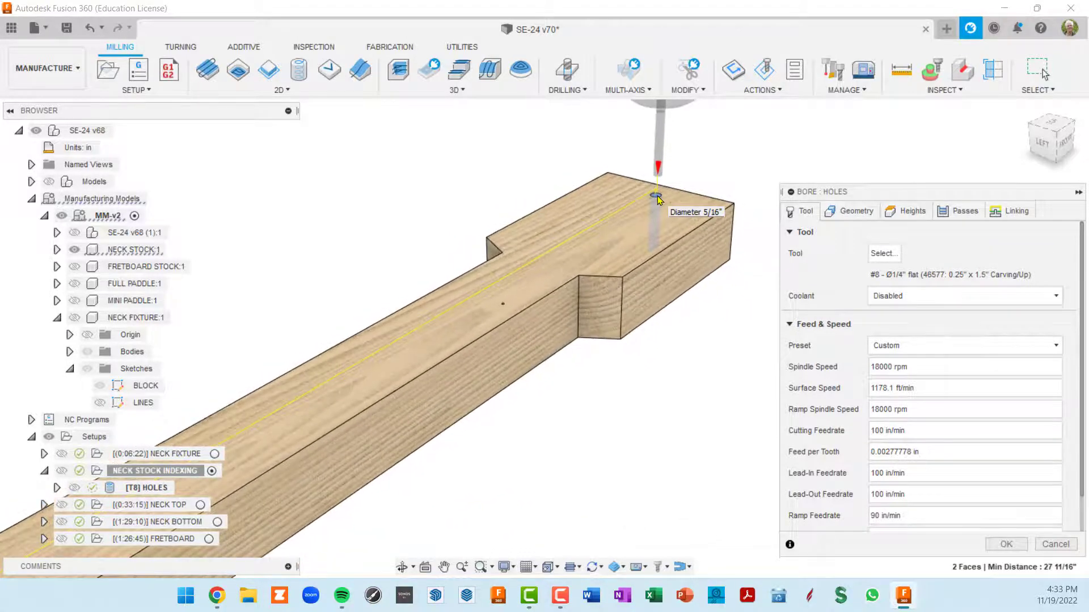
{"action": "scroll", "coordinate": [657, 198], "scroll_direction": "down", "scroll_amount": 3}
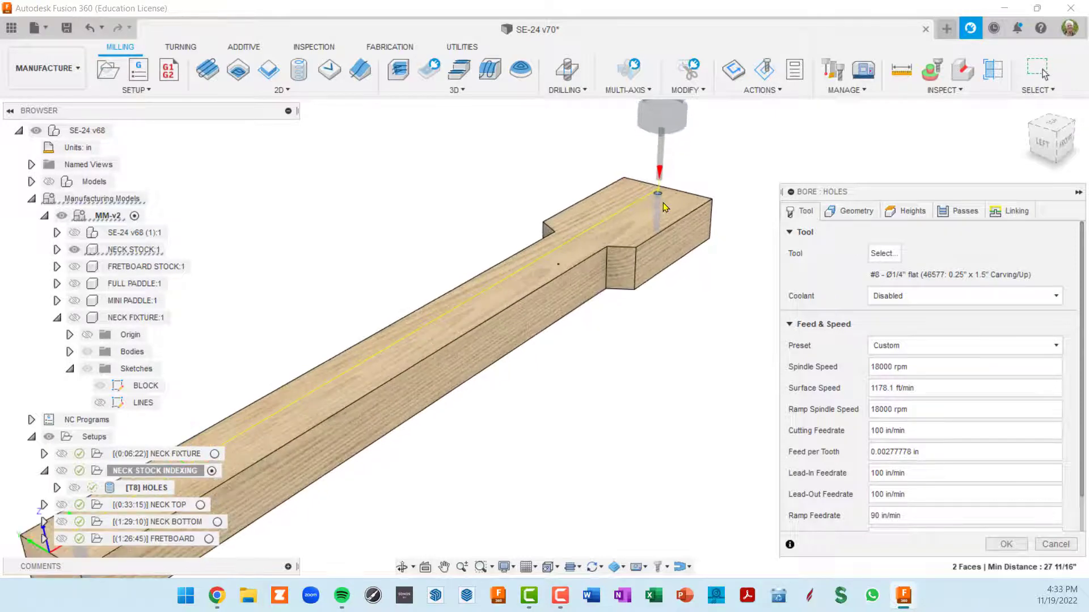
- Review the HOLES bore operation's circular face selections on the index holes at both ends of the neck stock
{"action": "scroll", "coordinate": [659, 204], "scroll_direction": "up", "scroll_amount": 5}
{"action": "scroll", "coordinate": [658, 195], "scroll_direction": "down", "scroll_amount": 3}
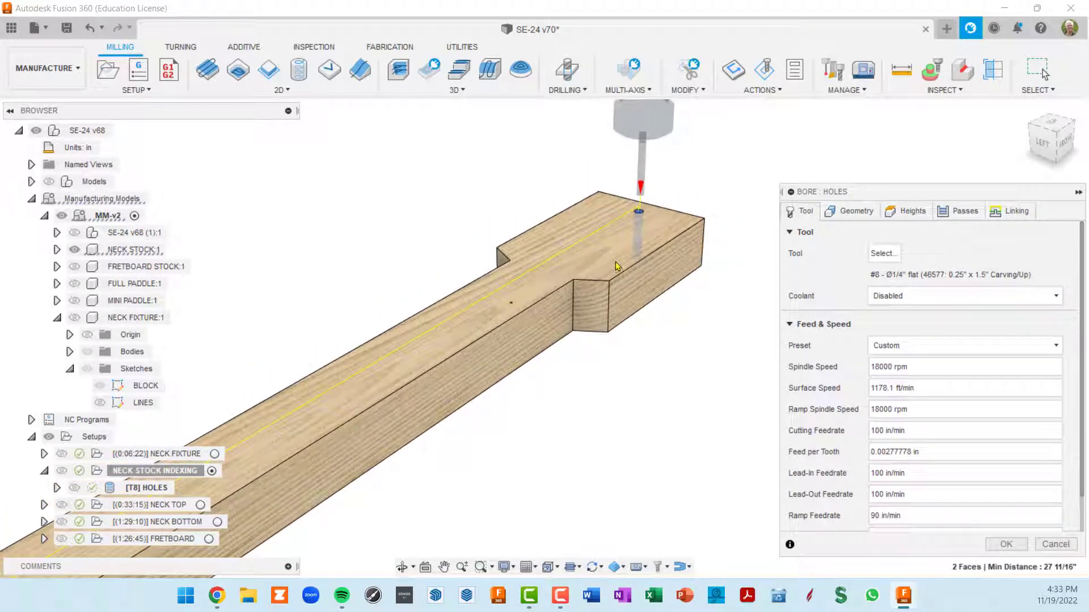
{"action": "middle_click_drag", "start_coordinate": [615, 261], "coordinate": [628, 240]}
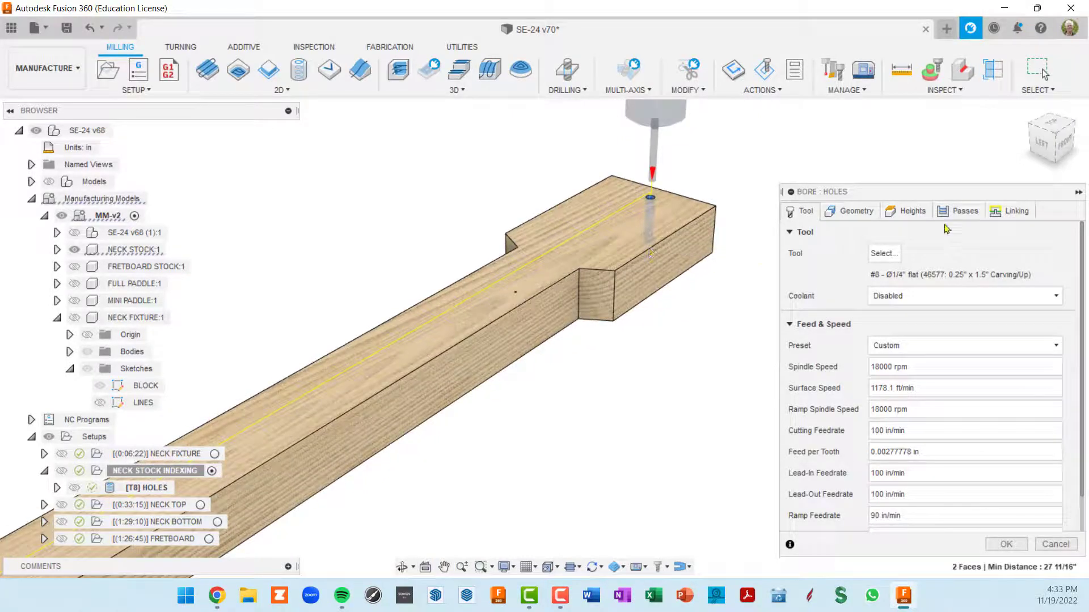
{"action": "left_click", "coordinate": [866, 214]}
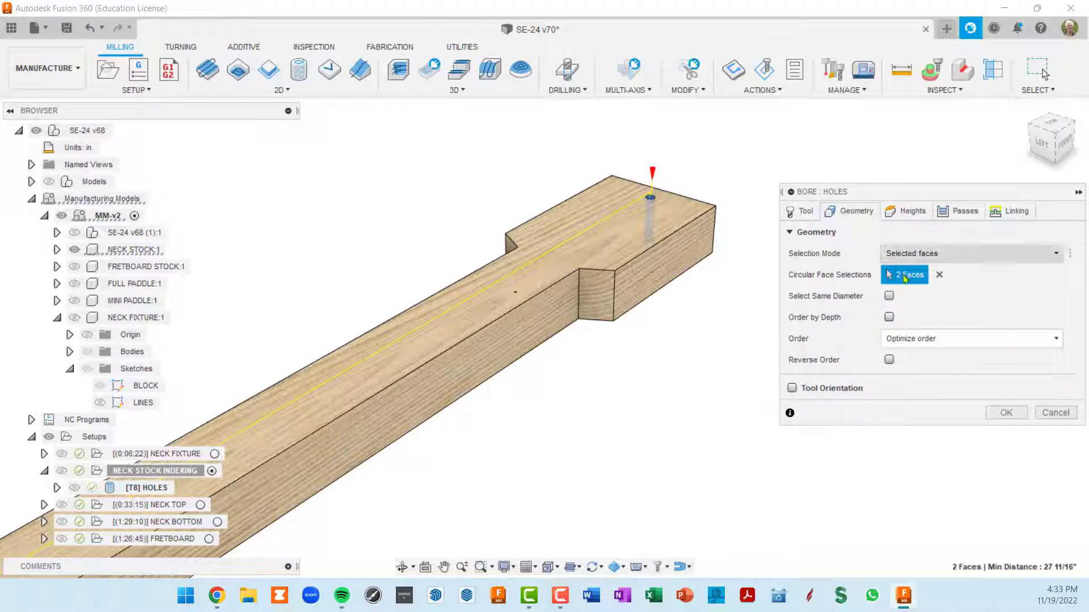
{"action": "scroll", "coordinate": [554, 418], "scroll_direction": "down", "scroll_amount": 3}
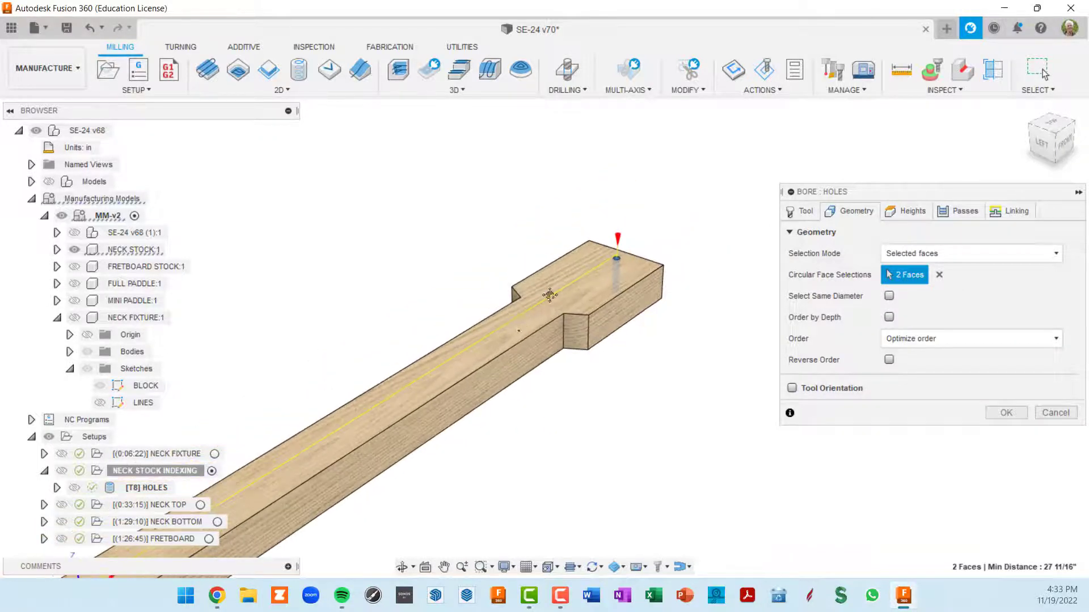
{"action": "middle_click_drag", "start_coordinate": [549, 294], "coordinate": [693, 149]}
{"action": "scroll", "coordinate": [361, 386], "scroll_direction": "up", "scroll_amount": 2}
{"action": "scroll", "coordinate": [322, 394], "scroll_direction": "up", "scroll_amount": 3}
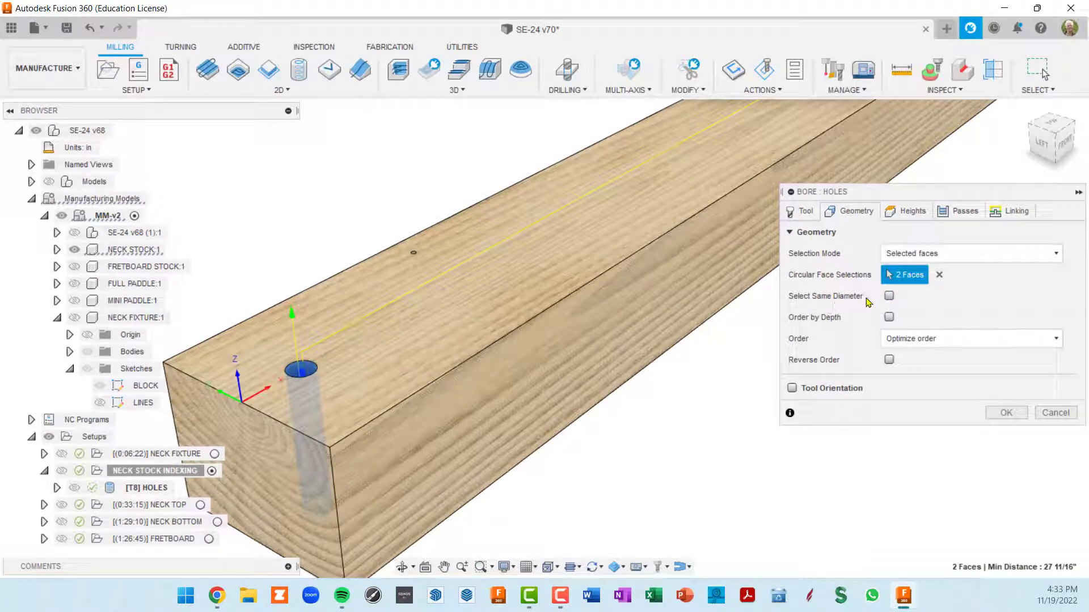
{"action": "middle_click_drag", "start_coordinate": [514, 325], "coordinate": [358, 404]}
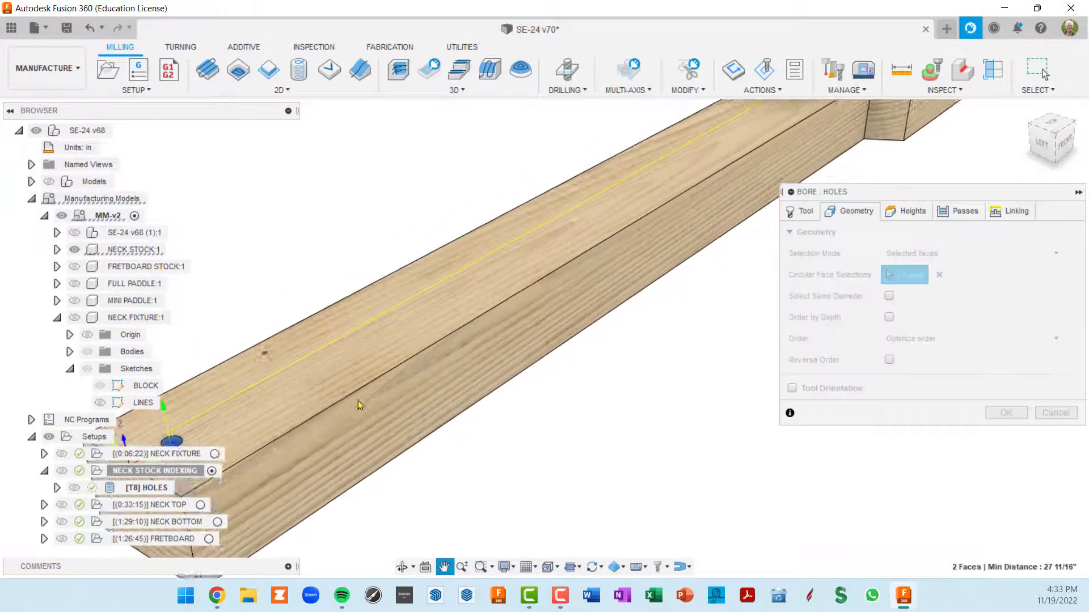
{"action": "scroll", "coordinate": [446, 346], "scroll_direction": "down", "scroll_amount": 2}
{"action": "middle_click_drag", "start_coordinate": [562, 296], "coordinate": [464, 425]}
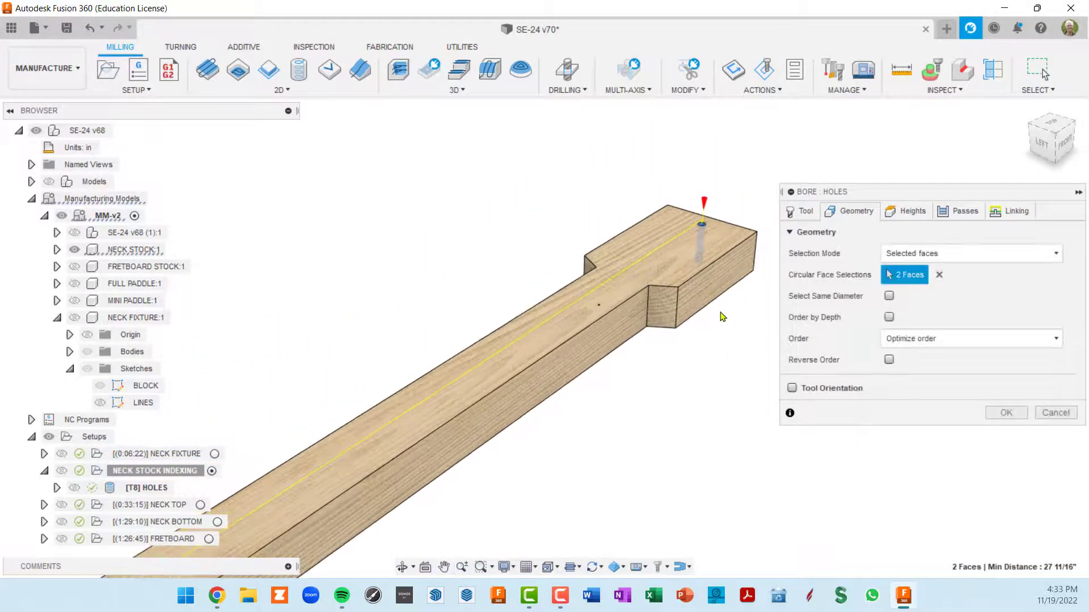
- Review the HOLES bore operation's clearance, retract, top and bottom heights against the neck stock, and close the operation
{"action": "left_click", "coordinate": [909, 217]}
{"action": "middle_click_drag", "start_coordinate": [733, 362], "coordinate": [698, 335], "text": "shift"}
{"action": "scroll", "coordinate": [699, 334], "scroll_direction": "down", "scroll_amount": 6}
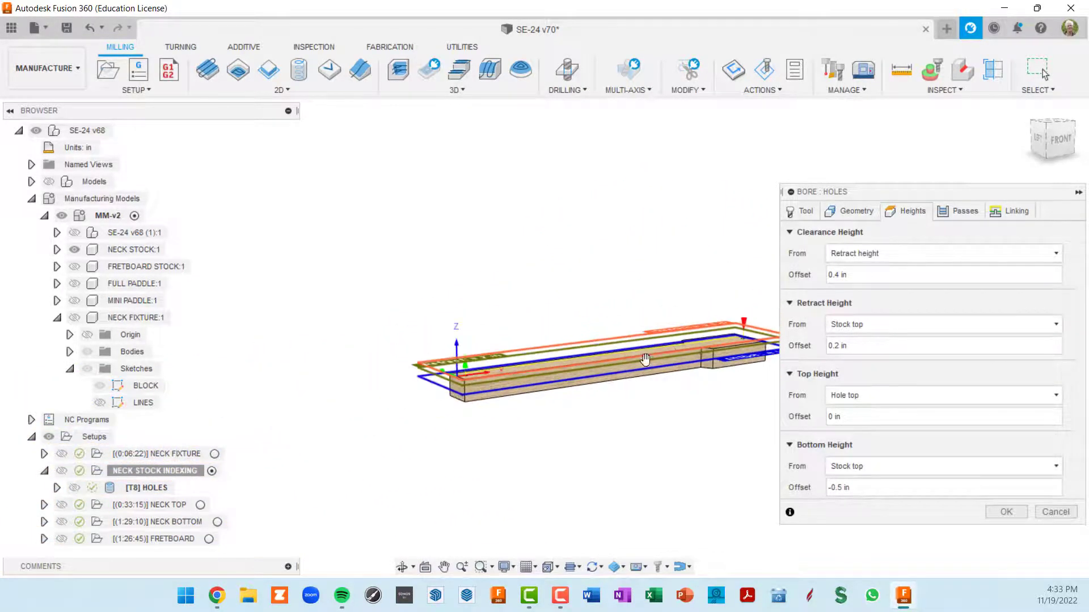
{"action": "scroll", "coordinate": [504, 378], "scroll_direction": "up", "scroll_amount": 8}
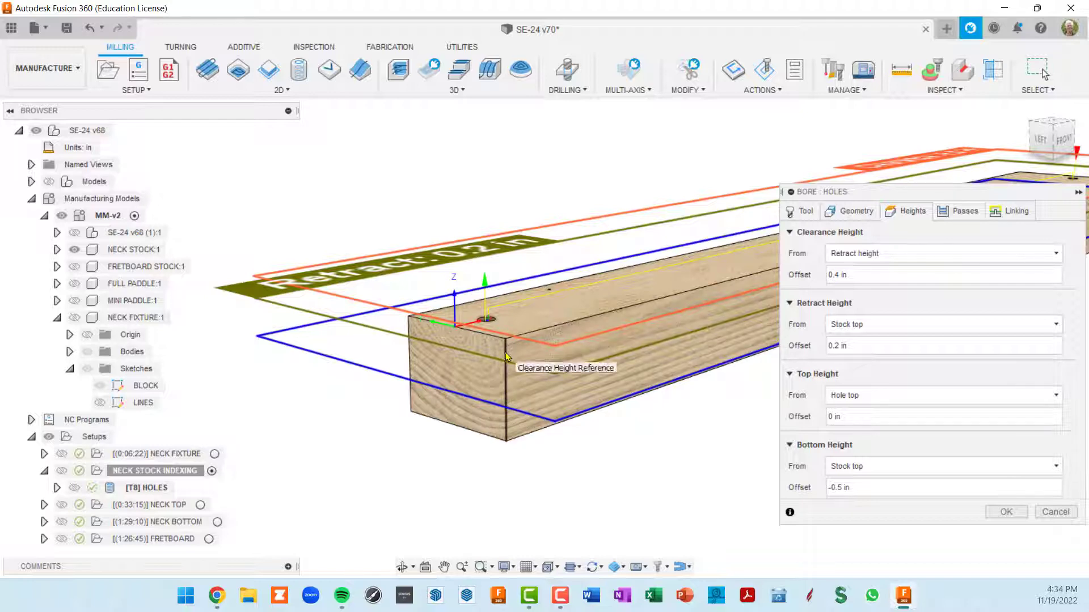
{"action": "scroll", "coordinate": [505, 353], "scroll_direction": "down", "scroll_amount": 3}
{"action": "middle_click_drag", "start_coordinate": [523, 363], "coordinate": [534, 372], "text": "shift"}
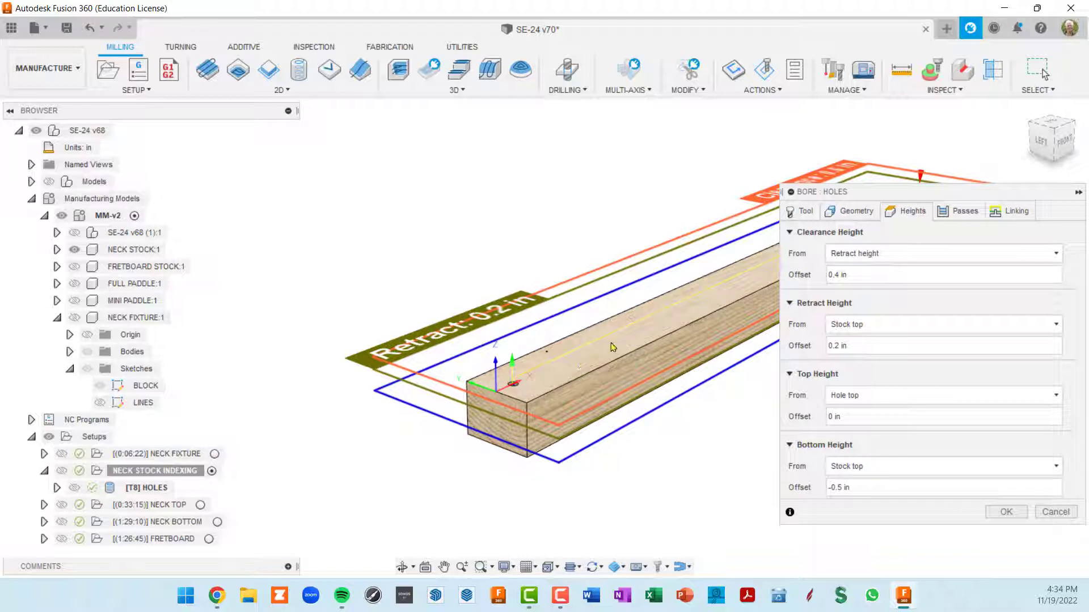
{"action": "left_click", "coordinate": [858, 489]}
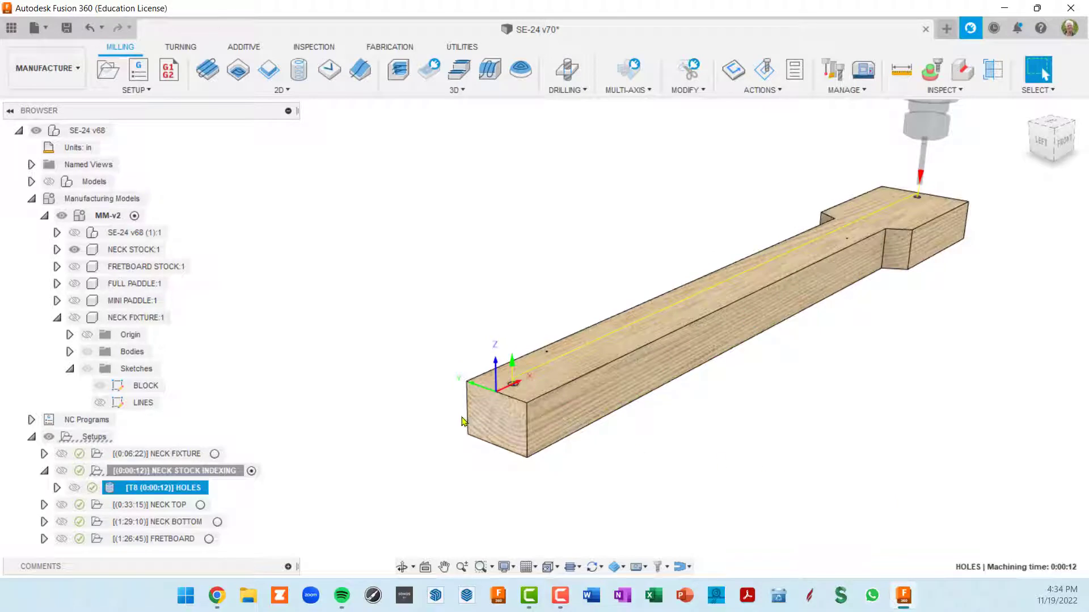
- Activate the NECK FIXTURE setup and examine the index holes at both ends of the fixture board
{"action": "left_click", "coordinate": [214, 453]}
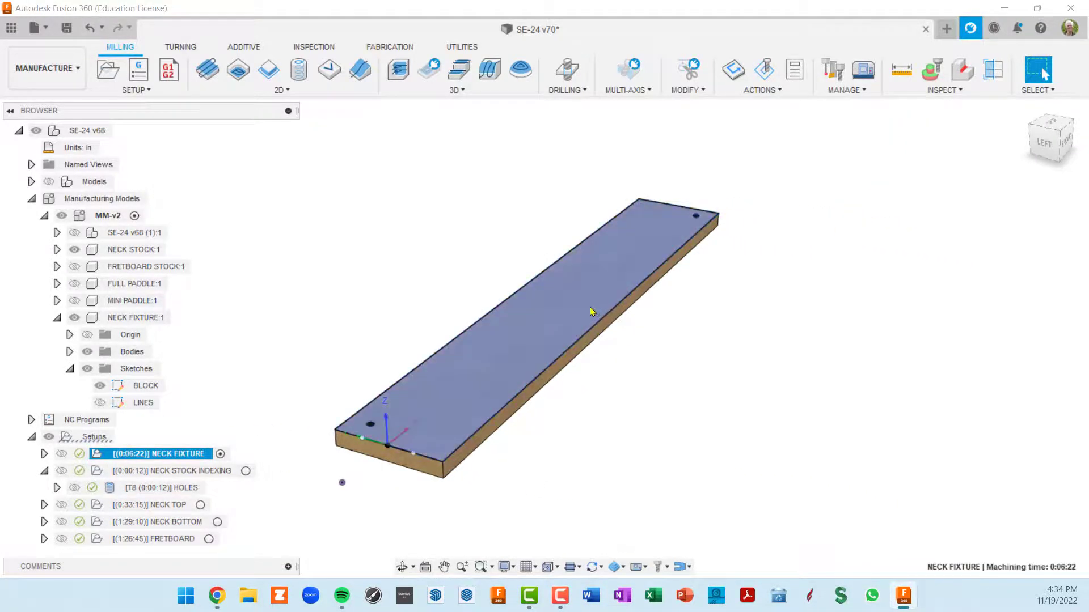
{"action": "scroll", "coordinate": [412, 434], "scroll_direction": "up", "scroll_amount": 5}
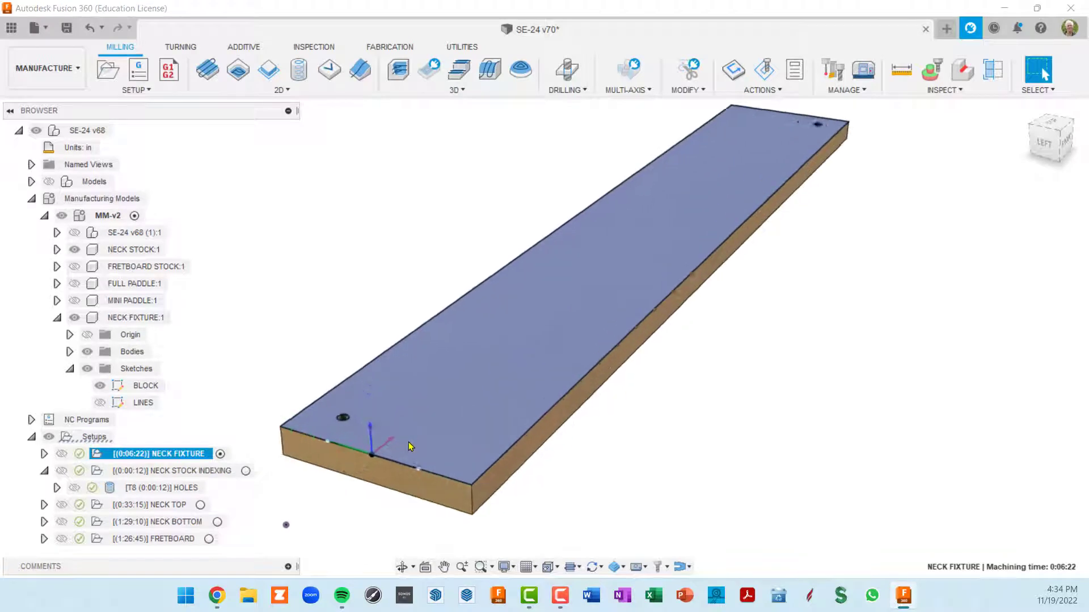
{"action": "scroll", "coordinate": [400, 441], "scroll_direction": "down", "scroll_amount": 5}
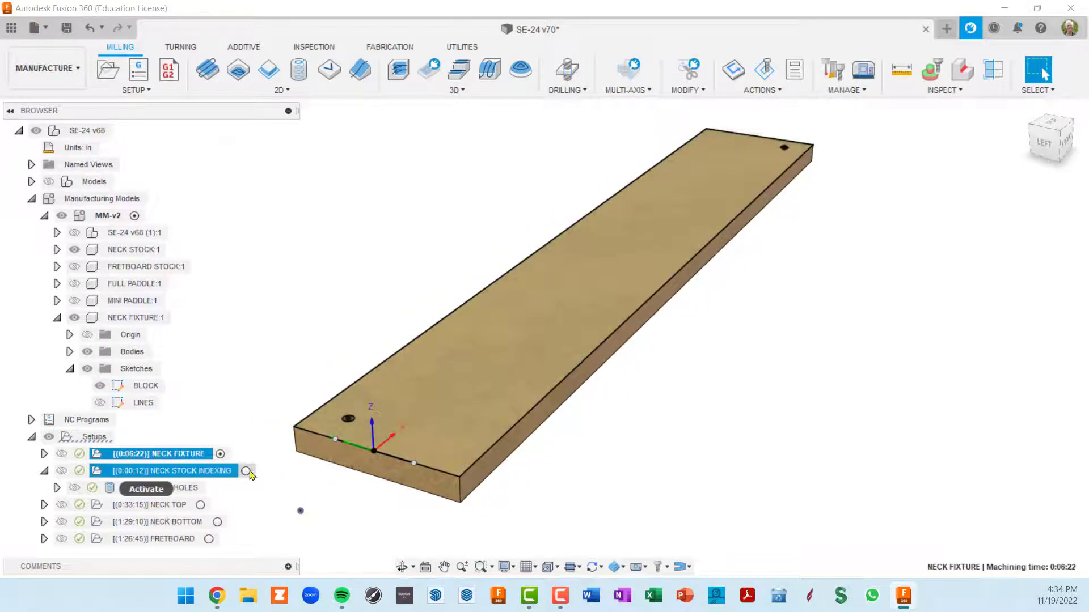
- Reactivate the NECK STOCK INDEXING setup and examine the neck stock's origin, index holes and headstock end
{"action": "left_click", "coordinate": [245, 471]}
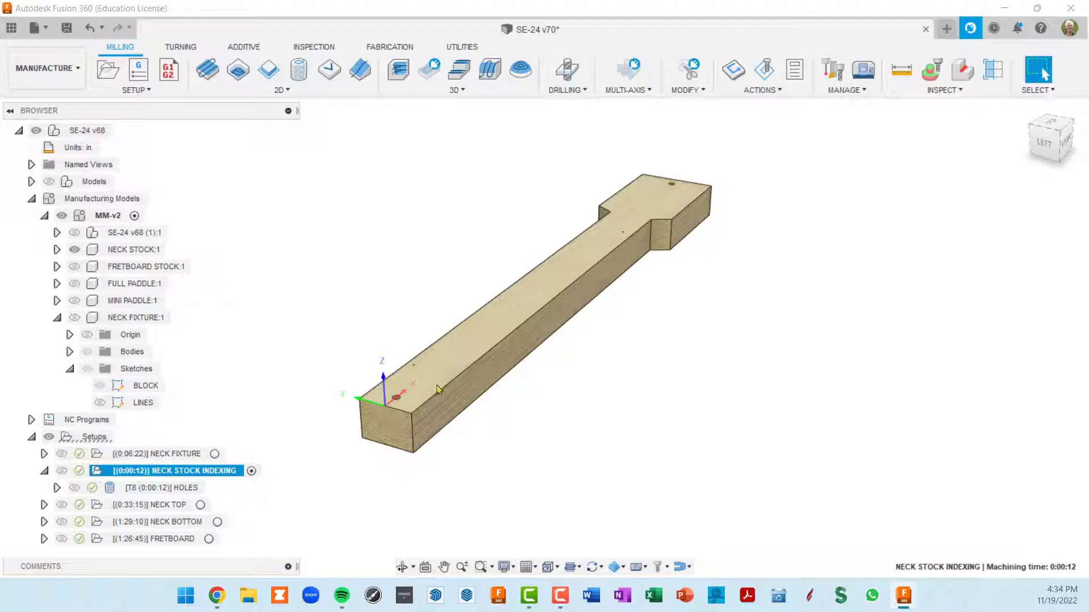
{"action": "scroll", "coordinate": [400, 397], "scroll_direction": "up", "scroll_amount": 5}
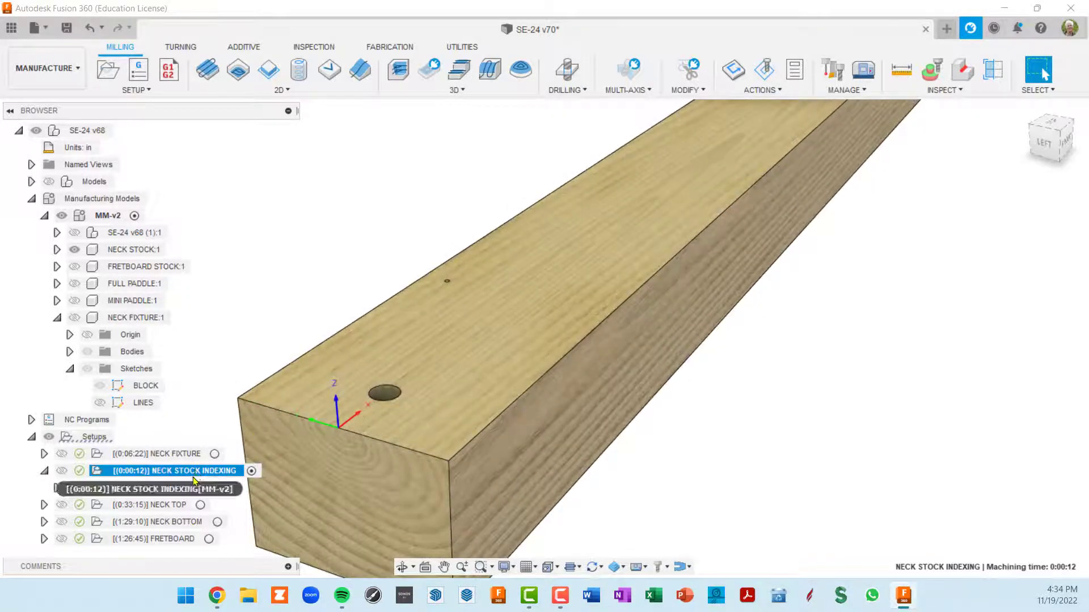
{"action": "scroll", "coordinate": [475, 435], "scroll_direction": "down", "scroll_amount": 2}
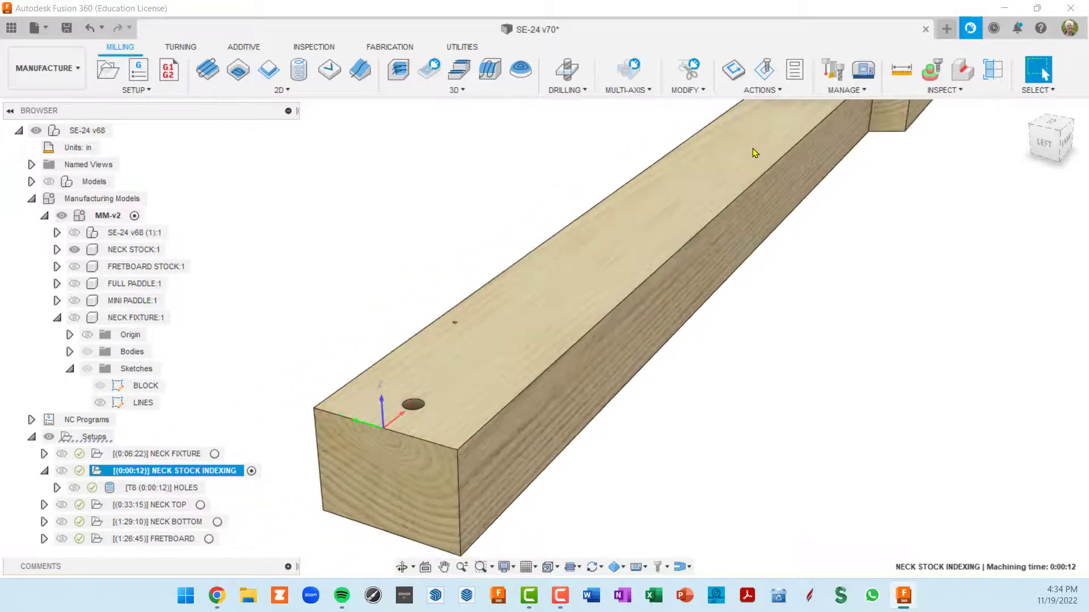
{"action": "scroll", "coordinate": [755, 156], "scroll_direction": "down", "scroll_amount": 3}
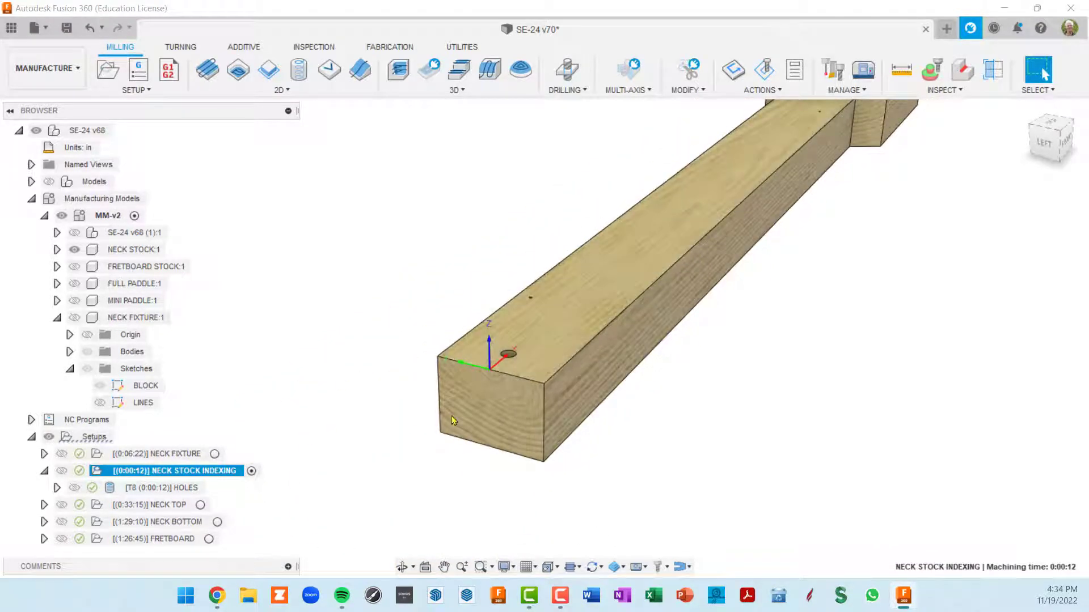
{"action": "scroll", "coordinate": [568, 385], "scroll_direction": "down", "scroll_amount": 2}
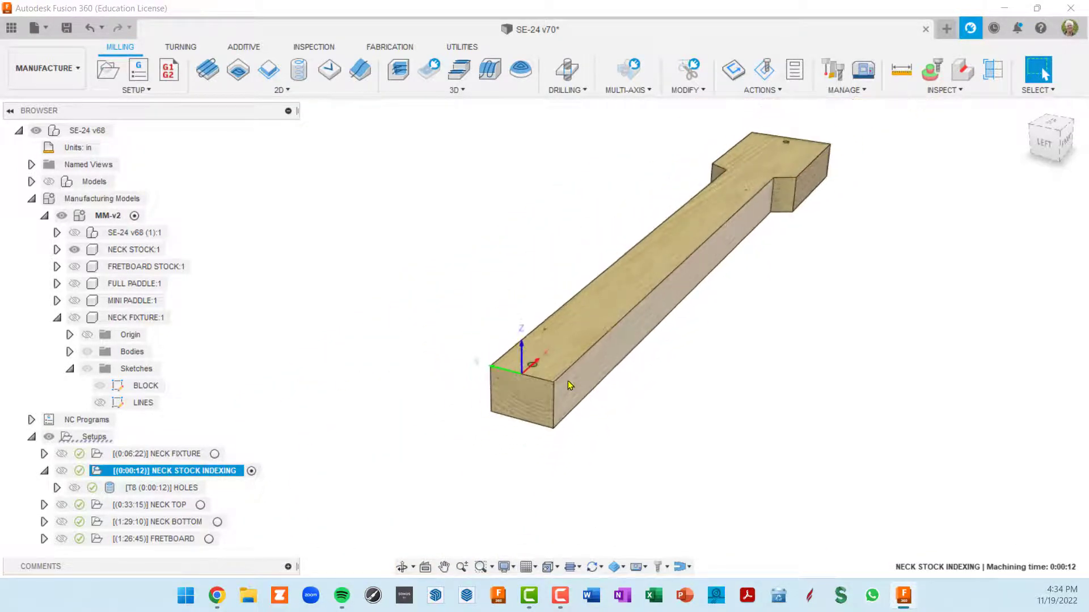
{"action": "scroll", "coordinate": [570, 385], "scroll_direction": "down", "scroll_amount": 1}
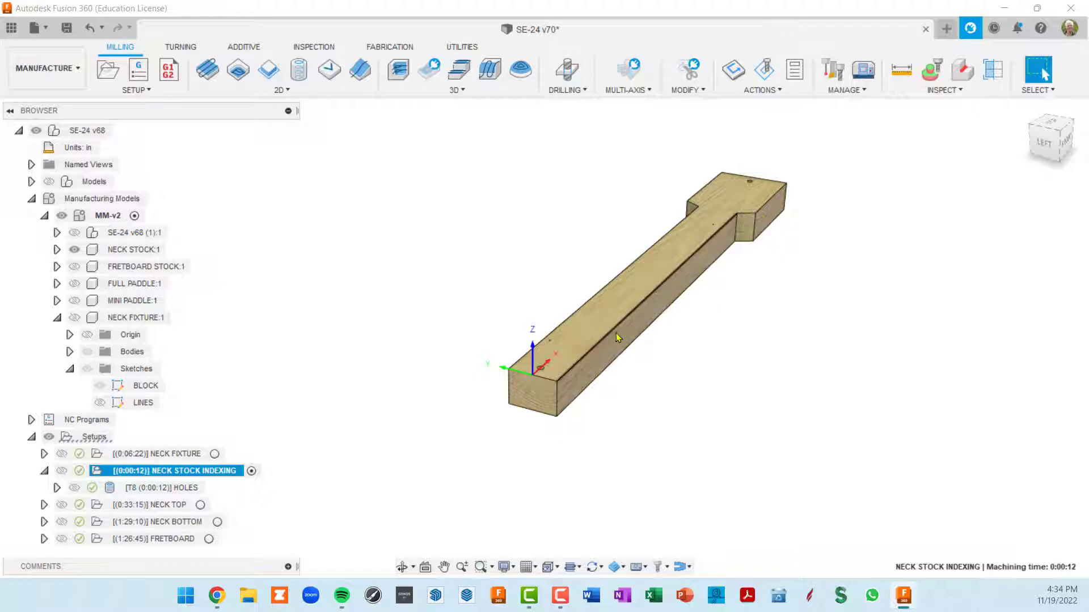
{"action": "scroll", "coordinate": [593, 353], "scroll_direction": "up", "scroll_amount": 2}
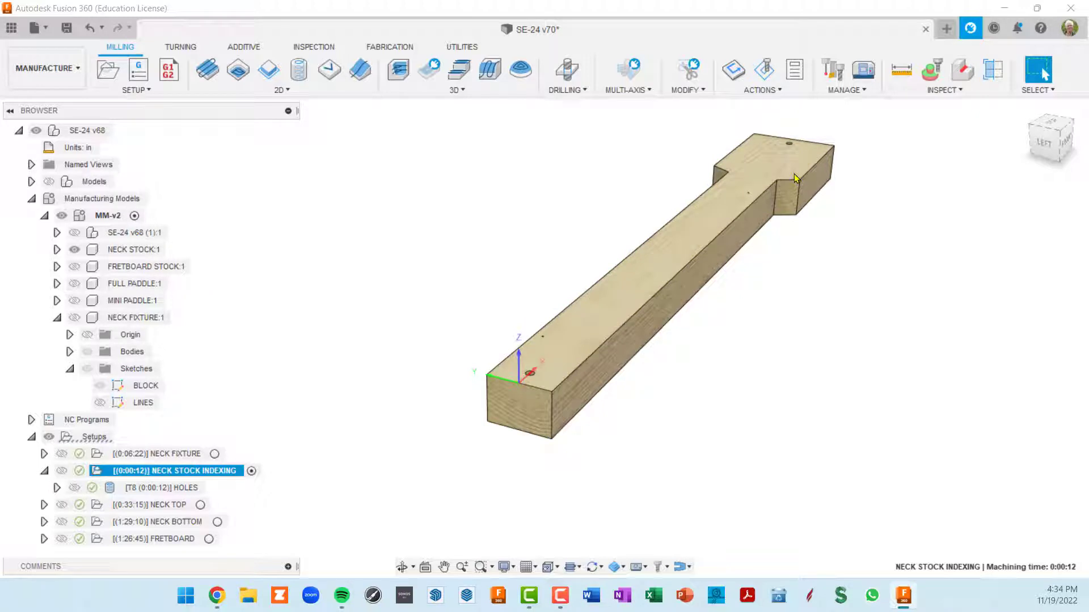
{"action": "scroll", "coordinate": [757, 290], "scroll_direction": "down", "scroll_amount": 2}
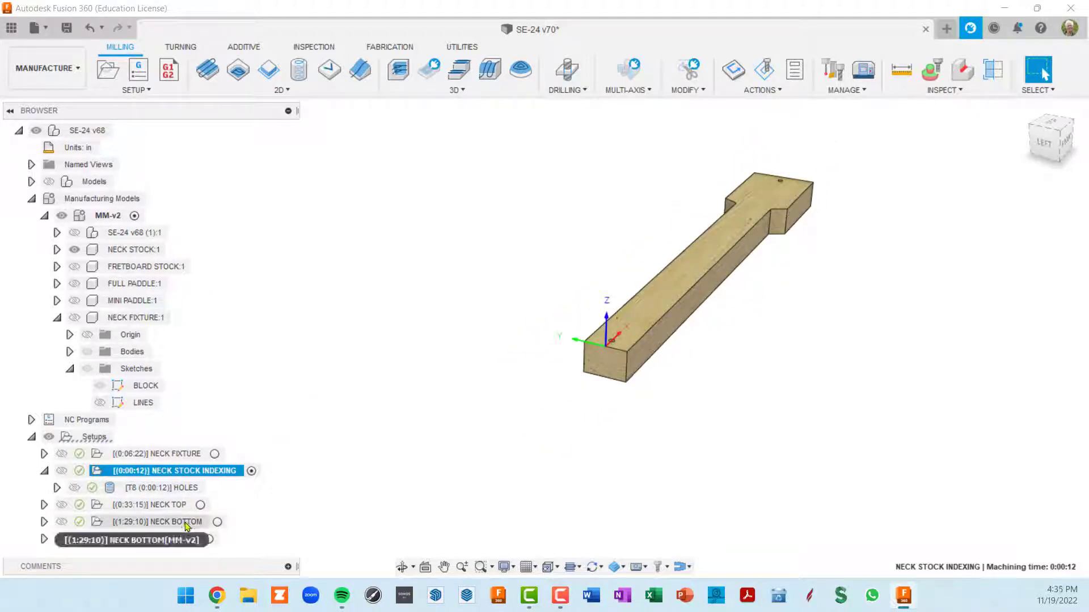
- Collapse the NECK STOCK INDEXING setup and activate the NECK TOP setup, viewing the neck inside its stock
{"action": "left_click", "coordinate": [44, 471]}
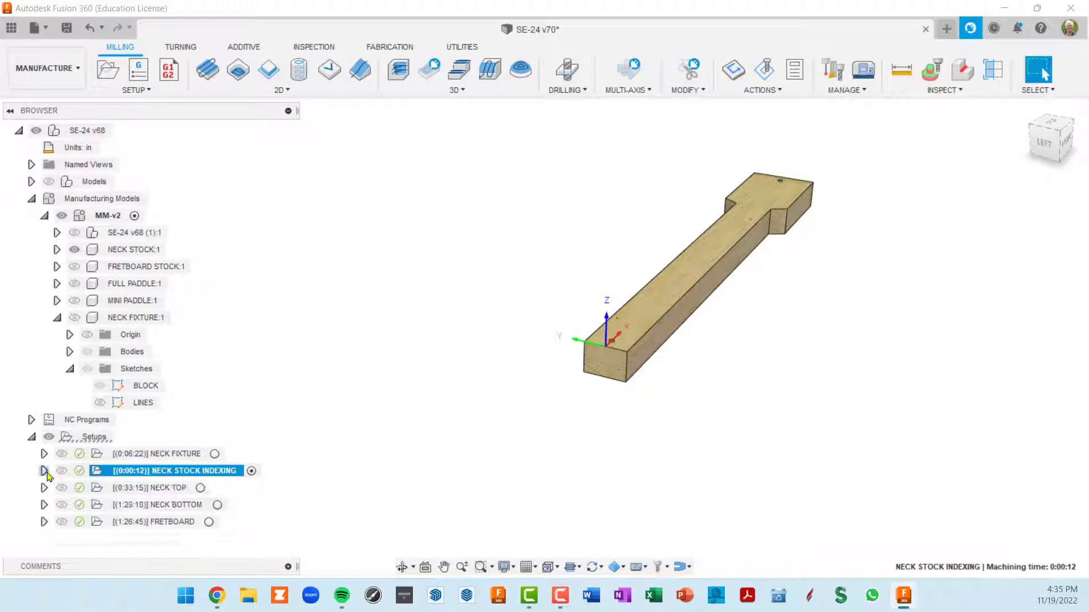
{"action": "left_click", "coordinate": [188, 490], "text": "ctrl"}
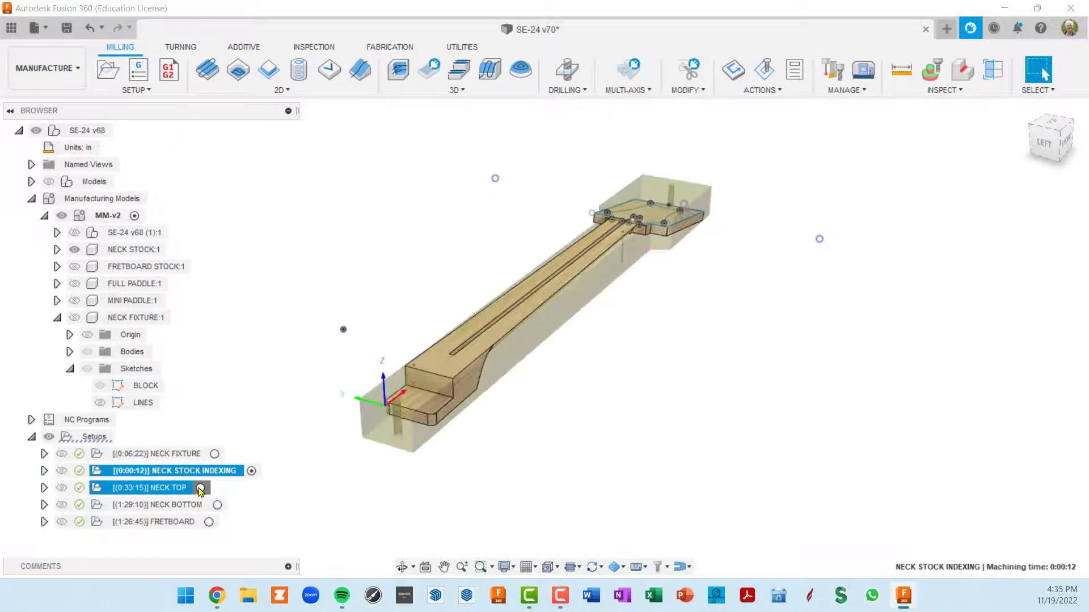
{"action": "left_click", "coordinate": [200, 488]}
{"action": "middle_click_drag", "start_coordinate": [580, 363], "coordinate": [646, 346], "text": "shift"}
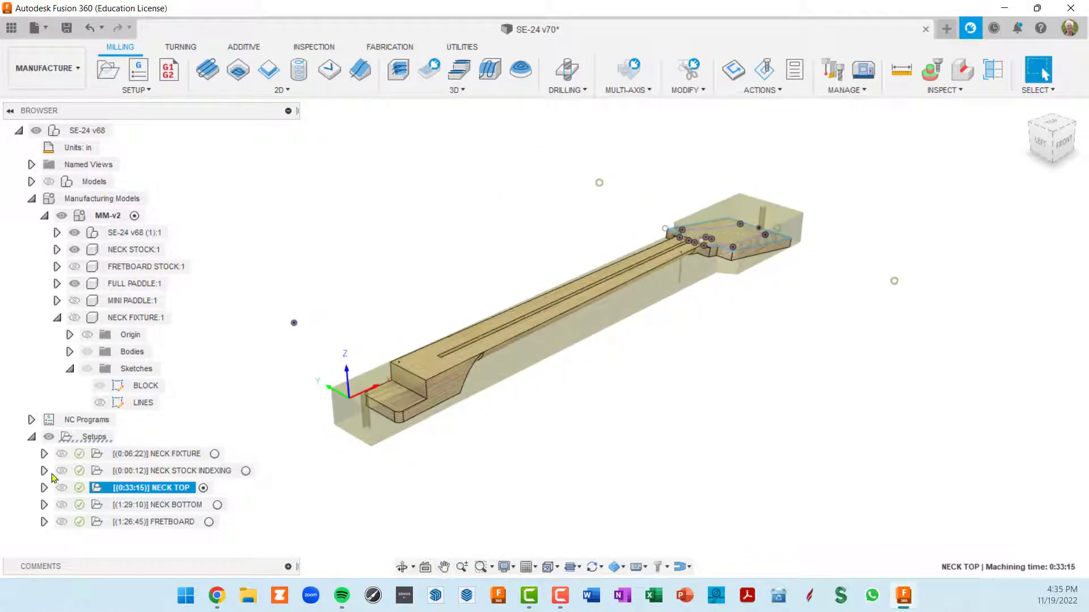
- Open the NECK TOP setup for editing and review its work coordinate system, stock mode and model settings
{"action": "double_click", "coordinate": [97, 490]}
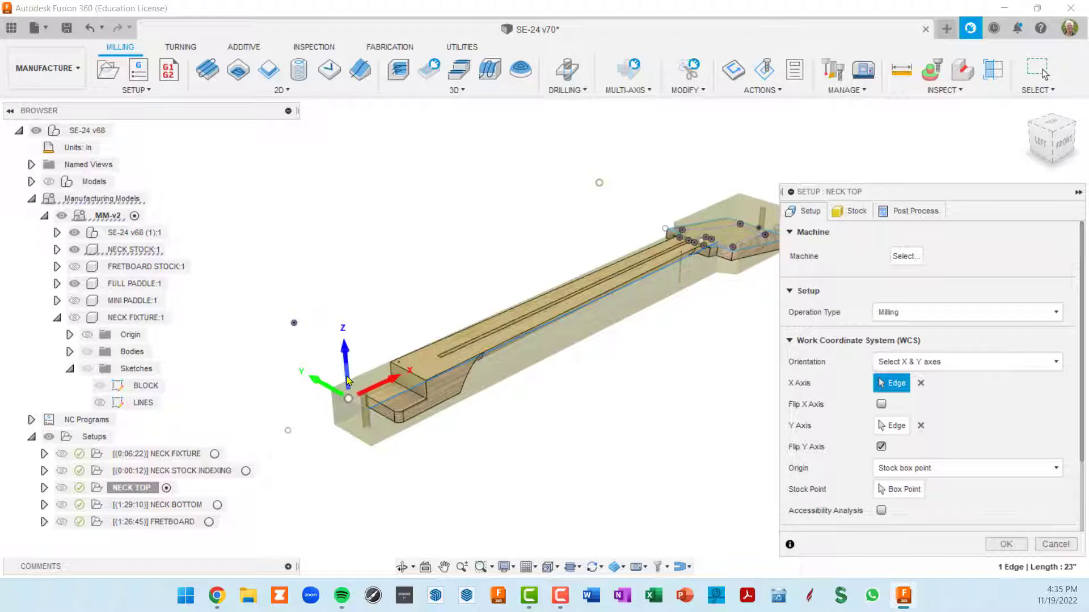
{"action": "left_click", "coordinate": [849, 215]}
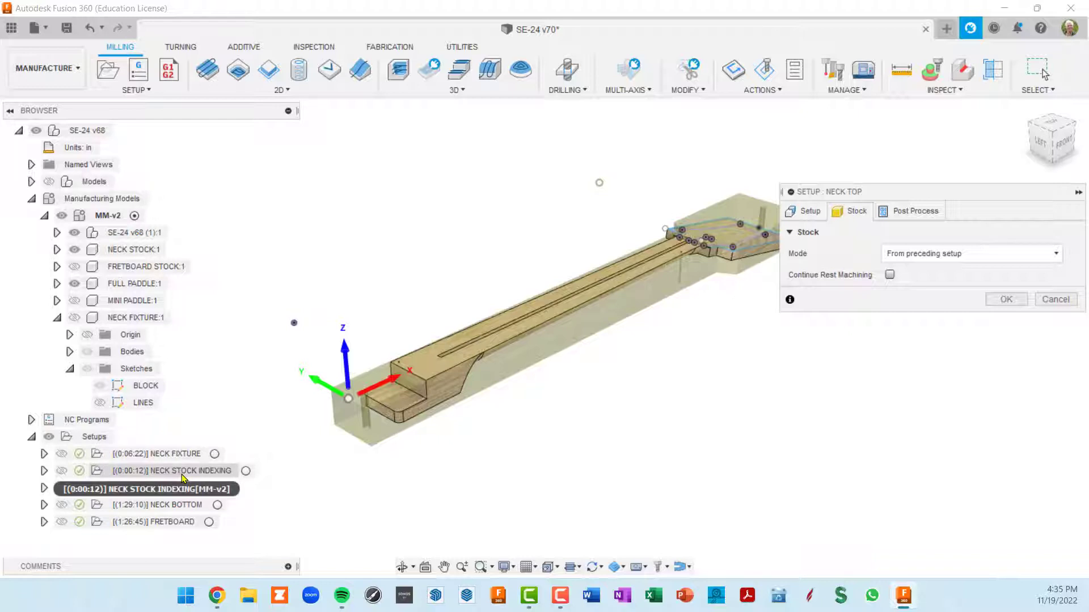
{"action": "left_click", "coordinate": [809, 212]}
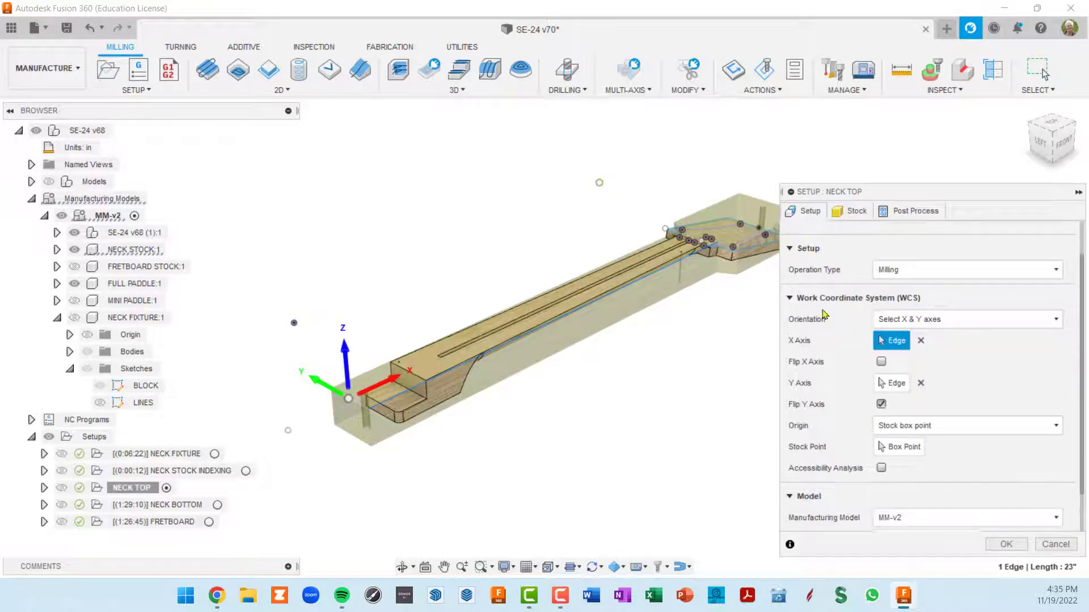
{"action": "scroll", "coordinate": [816, 247], "scroll_direction": "down", "scroll_amount": 1}
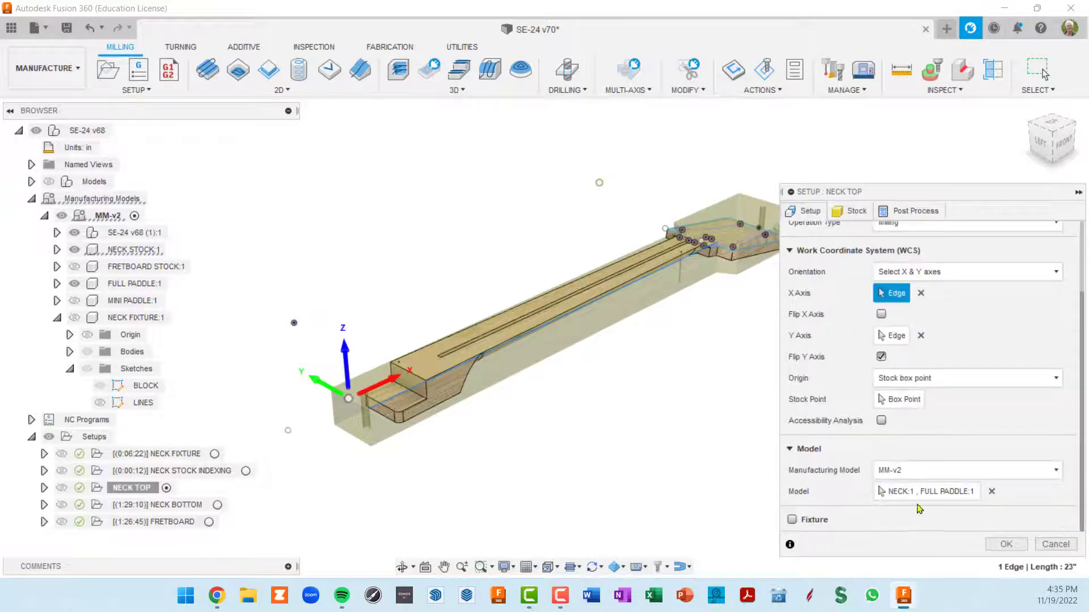
- Inspect the NECK TOP setup's model selection and manufacturing model options, and leave the setup without changing them
{"action": "left_click", "coordinate": [930, 493]}
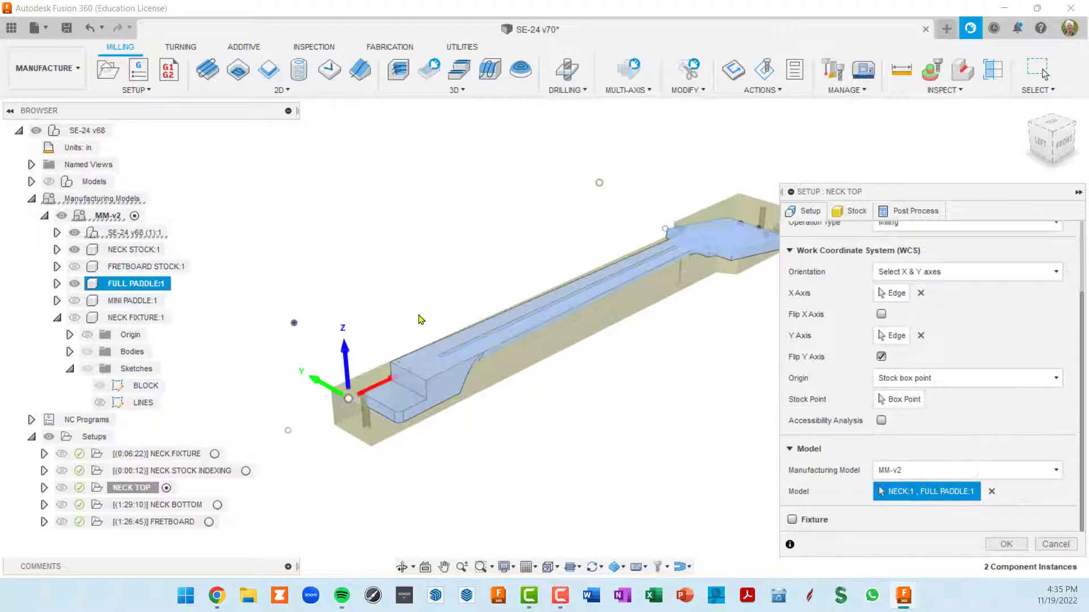
{"action": "left_click", "coordinate": [73, 233]}
{"action": "left_click", "coordinate": [1058, 475]}
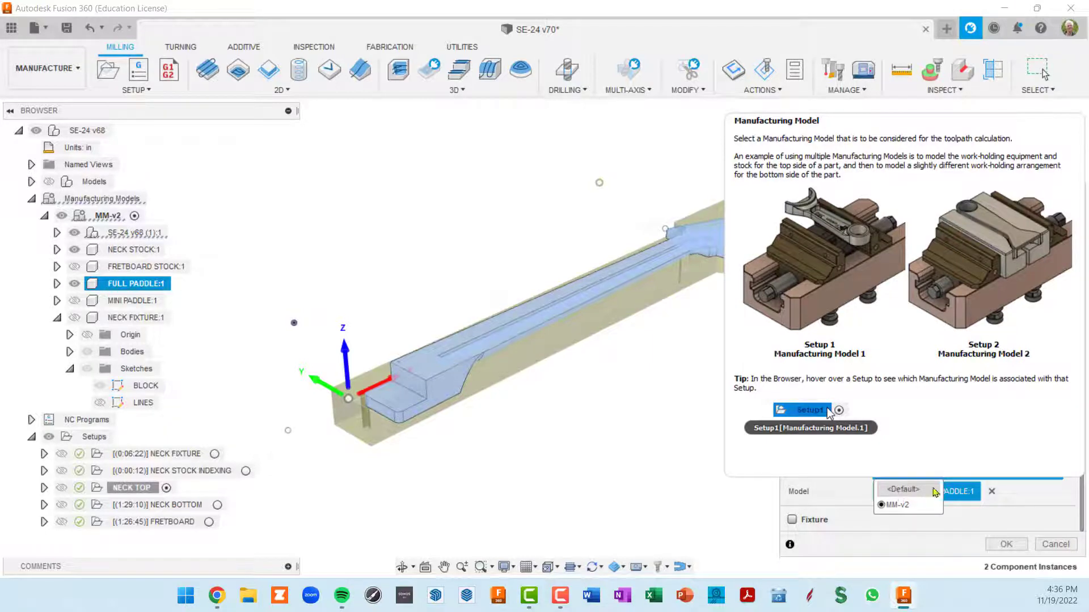
{"action": "key", "text": "Escape"}
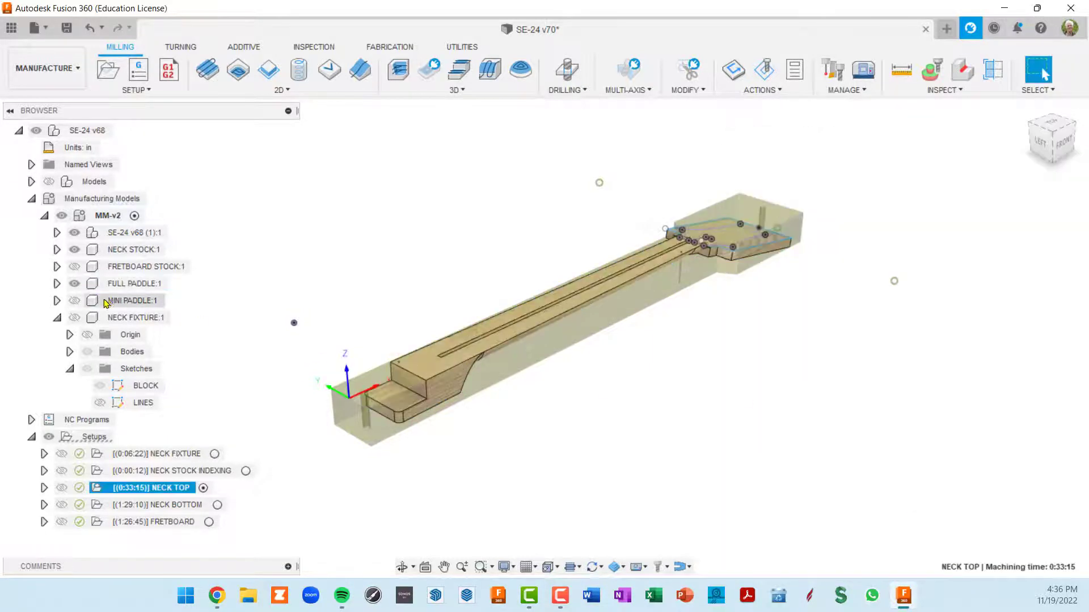
- Open the NECK TOP setup for editing, review its manufacturing model and model selection, and expand the SE-24 v68 component to show NECK
{"action": "double_click", "coordinate": [98, 491]}
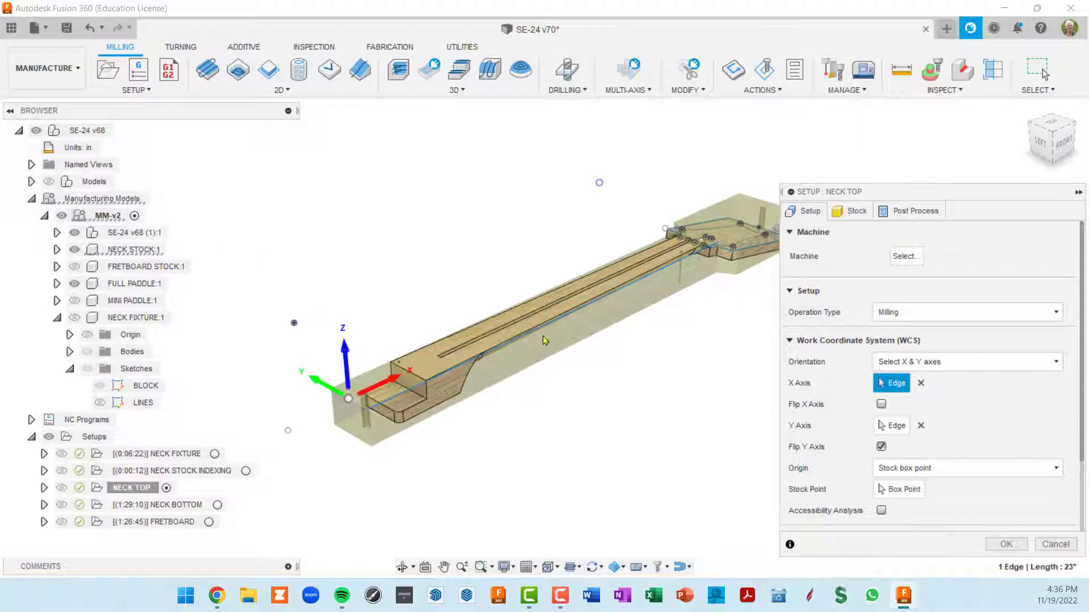
{"action": "scroll", "coordinate": [907, 507], "scroll_direction": "down", "scroll_amount": 2}
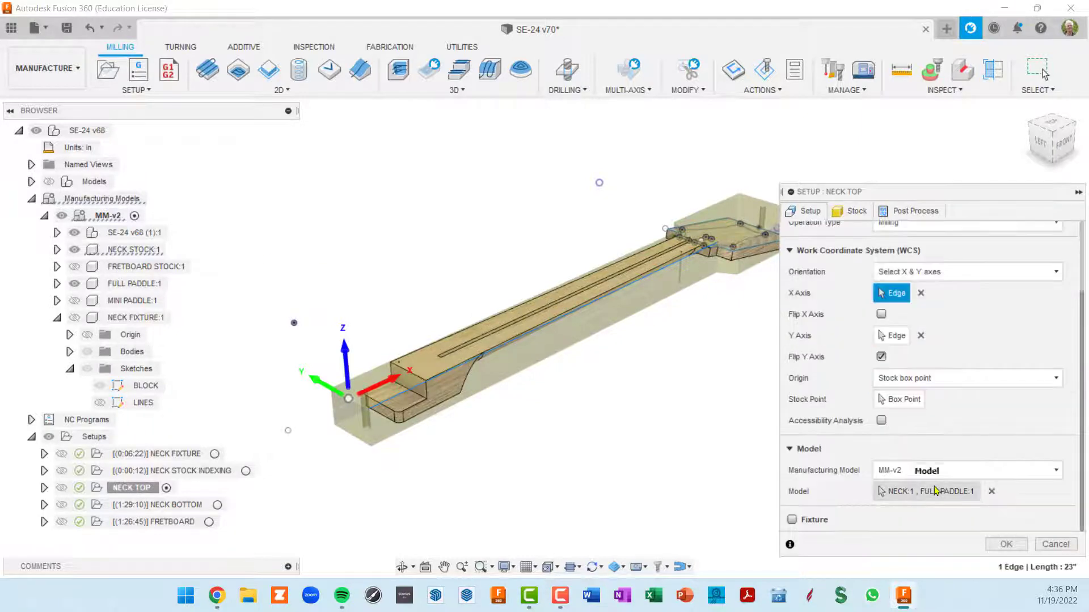
{"action": "left_click", "coordinate": [913, 471]}
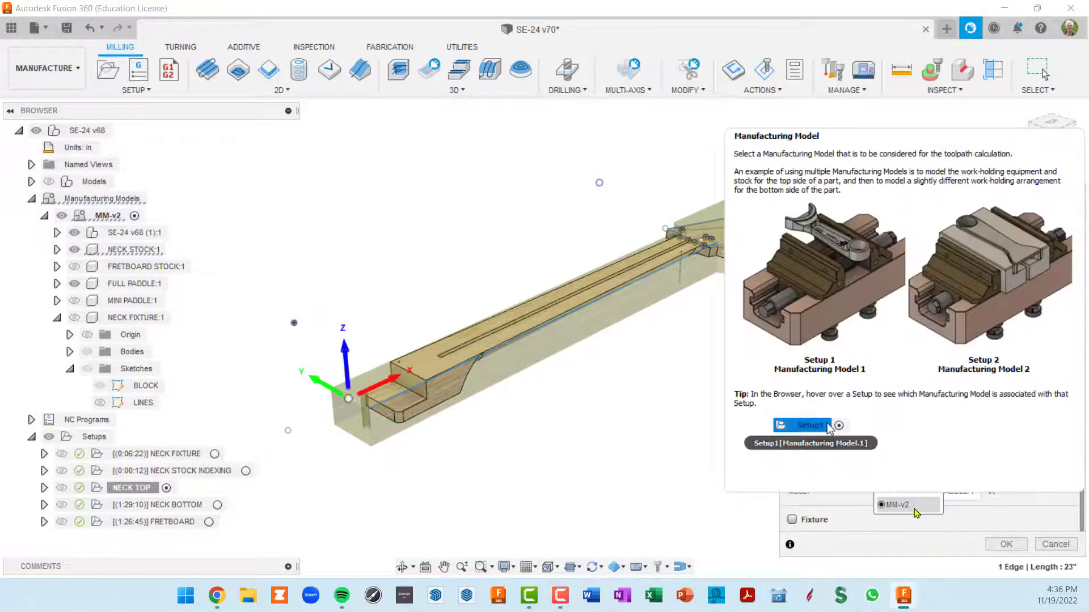
{"action": "left_click", "coordinate": [1041, 504]}
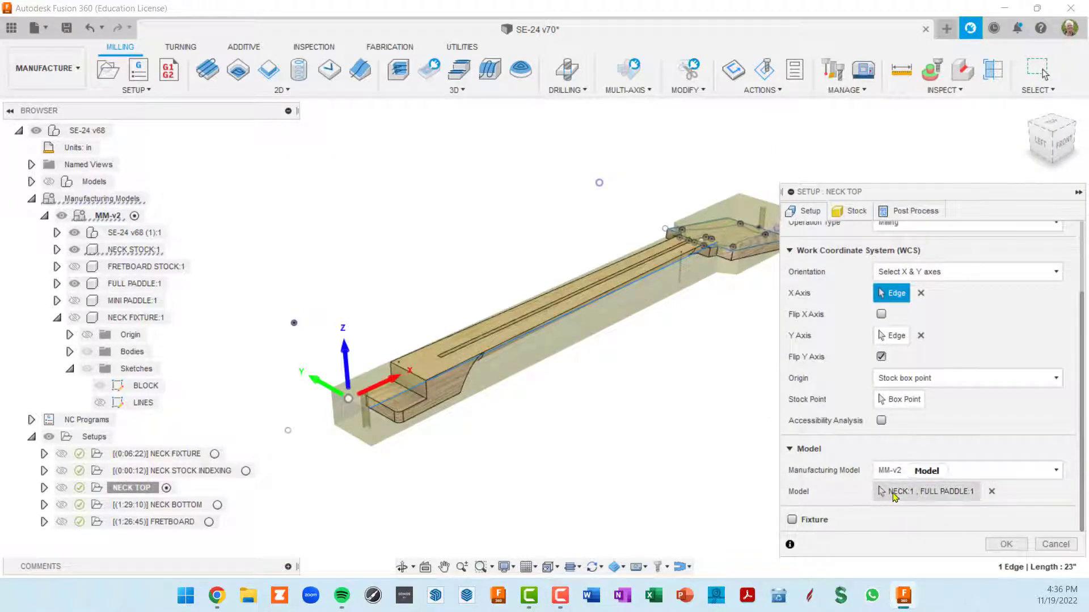
{"action": "left_click", "coordinate": [944, 493]}
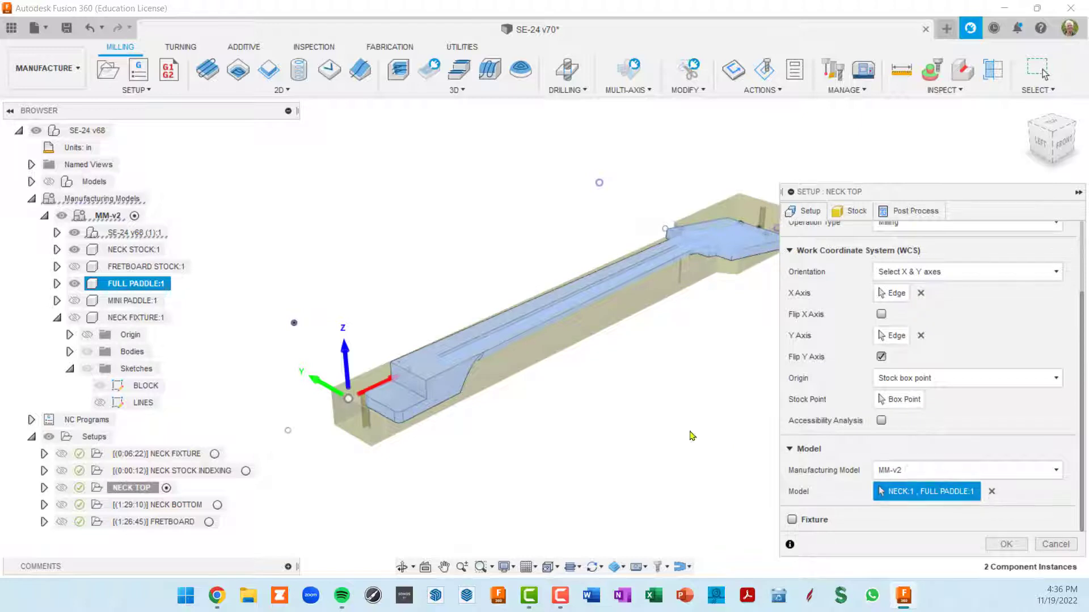
{"action": "left_click", "coordinate": [56, 234]}
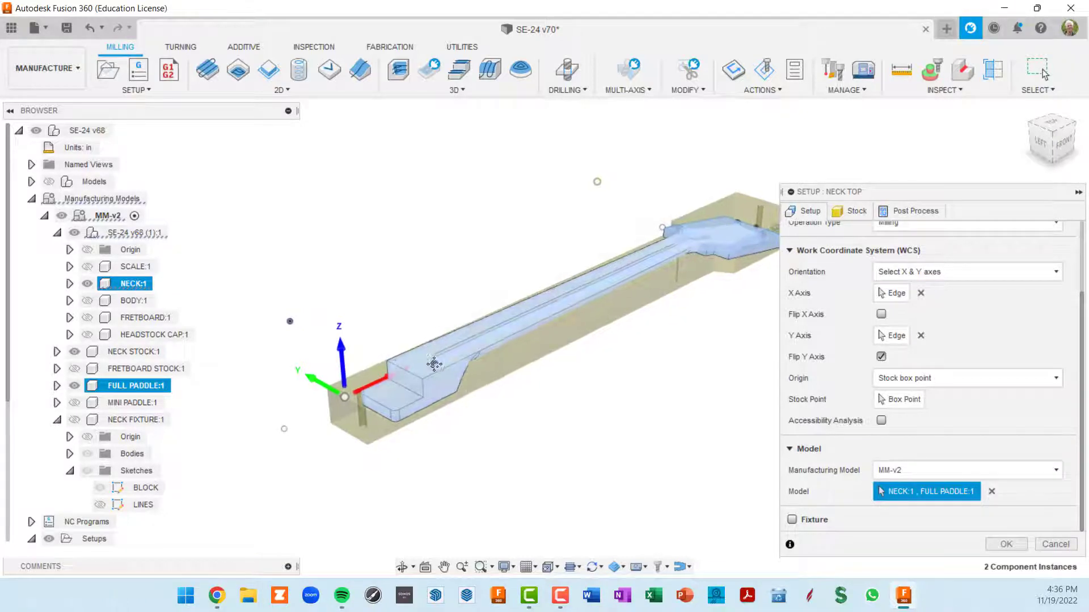
- Examine how the selected NECK and FULL PADDLE models sit together in the stock at the headstock, and leave the setup unchanged
{"action": "middle_click_drag", "start_coordinate": [499, 391], "coordinate": [414, 365]}
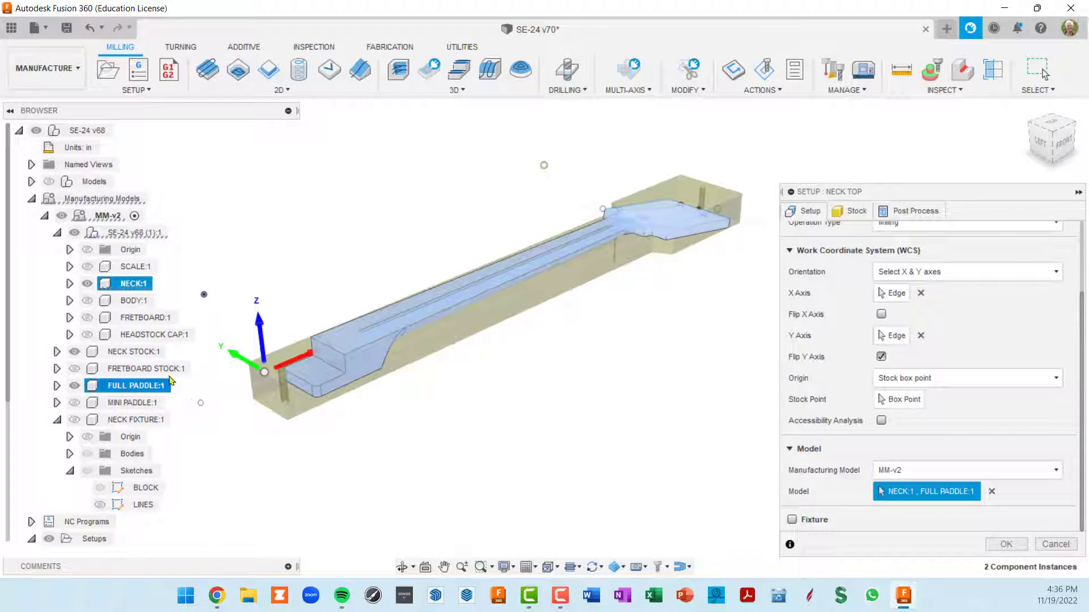
{"action": "middle_click_drag", "start_coordinate": [706, 245], "coordinate": [702, 251], "text": "shift"}
{"action": "scroll", "coordinate": [652, 196], "scroll_direction": "up", "scroll_amount": 6}
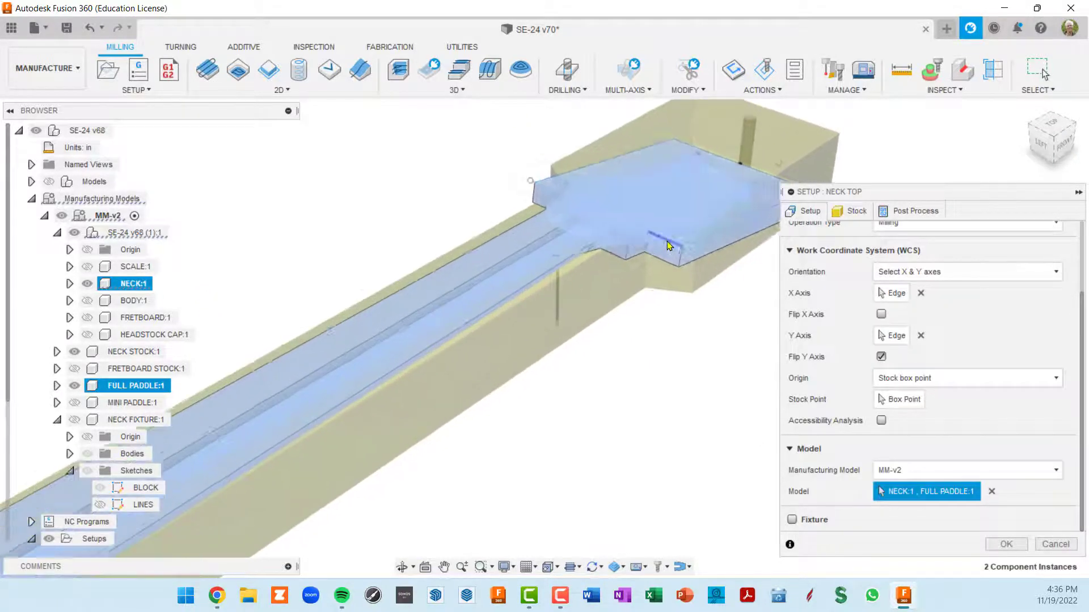
{"action": "middle_click_drag", "start_coordinate": [635, 249], "coordinate": [620, 281]}
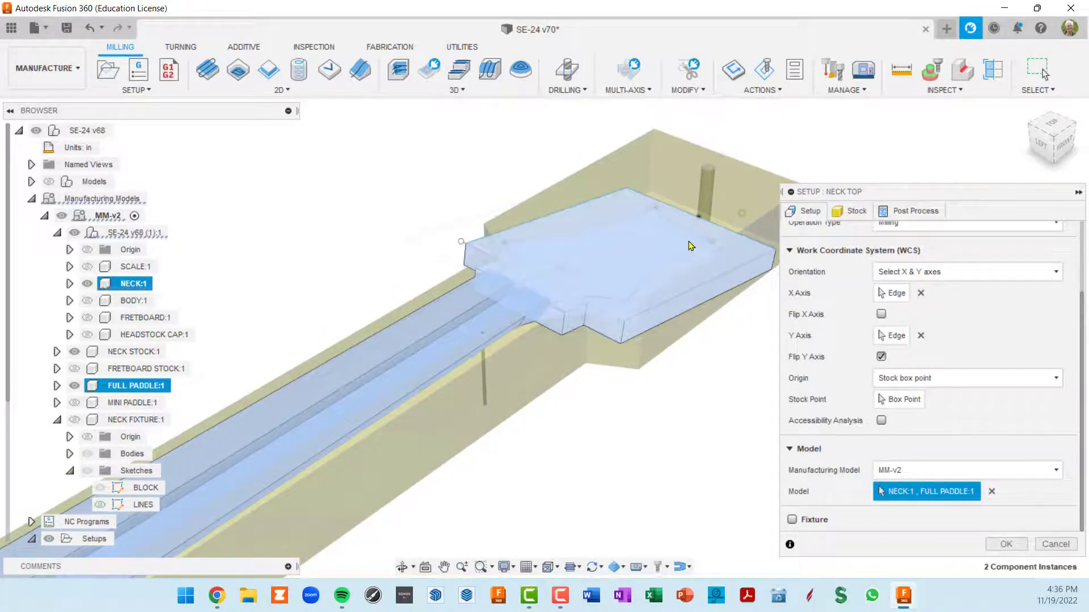
{"action": "middle_click_drag", "start_coordinate": [690, 246], "coordinate": [711, 267], "text": "shift"}
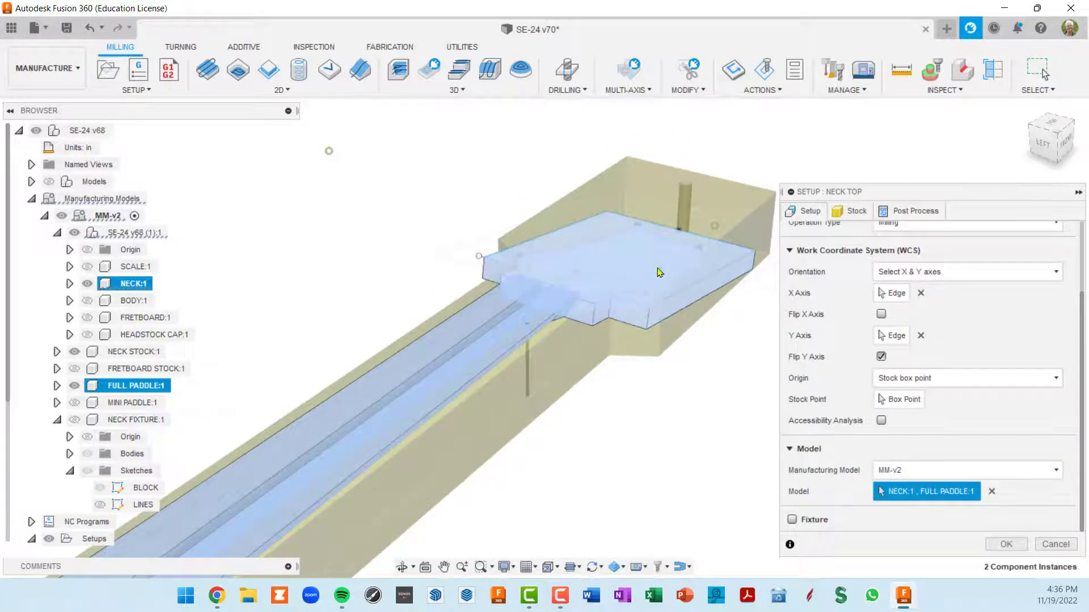
{"action": "middle_click_drag", "start_coordinate": [661, 276], "coordinate": [646, 276], "text": "shift"}
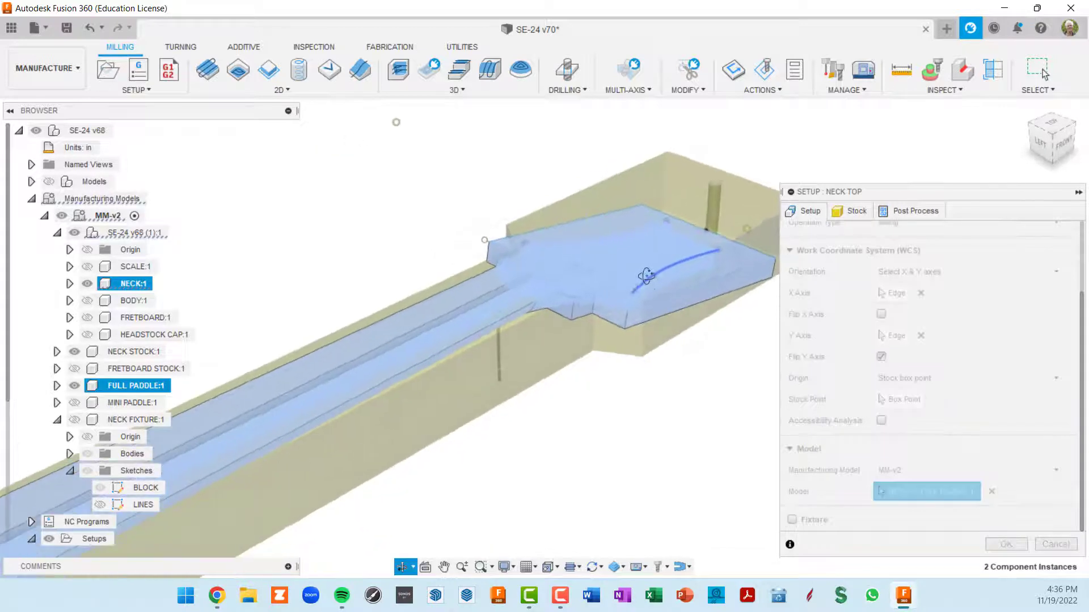
{"action": "scroll", "coordinate": [664, 295], "scroll_direction": "up", "scroll_amount": 3}
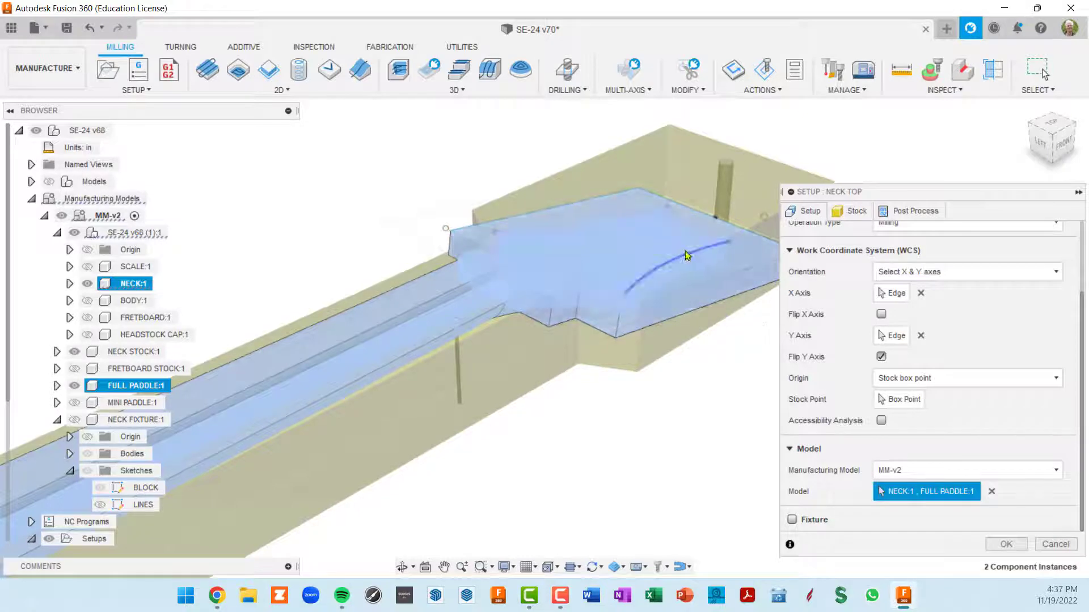
{"action": "scroll", "coordinate": [669, 278], "scroll_direction": "up", "scroll_amount": 3}
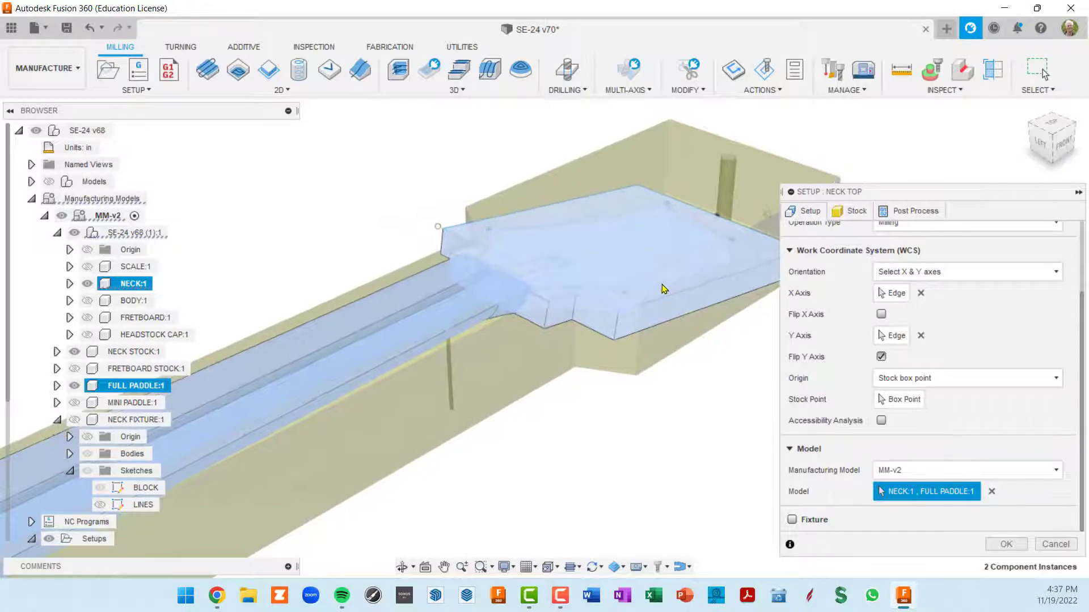
{"action": "middle_click_drag", "start_coordinate": [676, 273], "coordinate": [651, 240]}
{"action": "scroll", "coordinate": [651, 241], "scroll_direction": "down", "scroll_amount": 4}
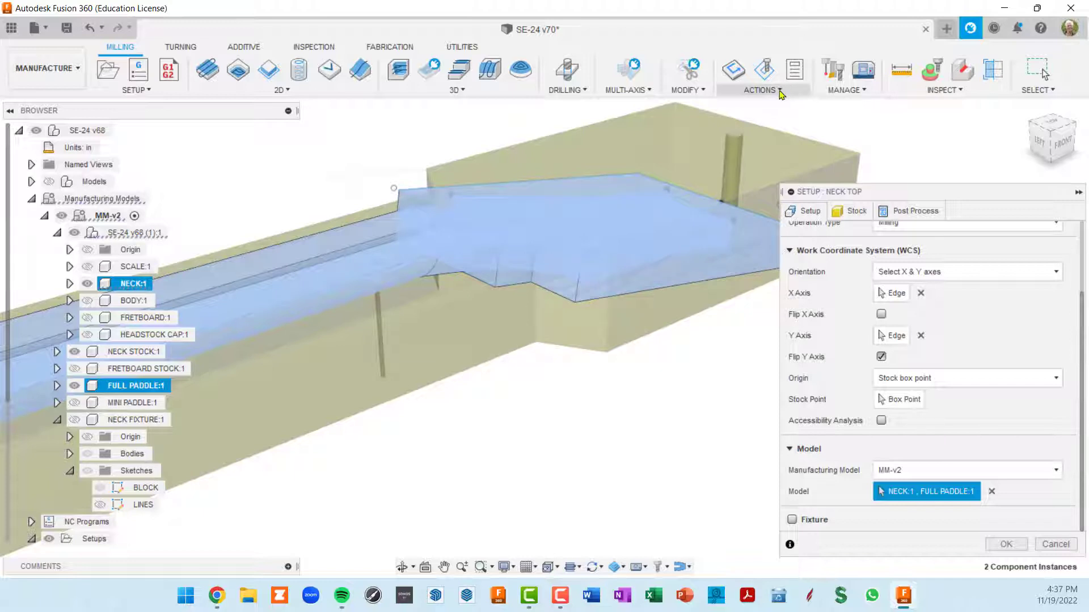
{"action": "left_click", "coordinate": [948, 90]}
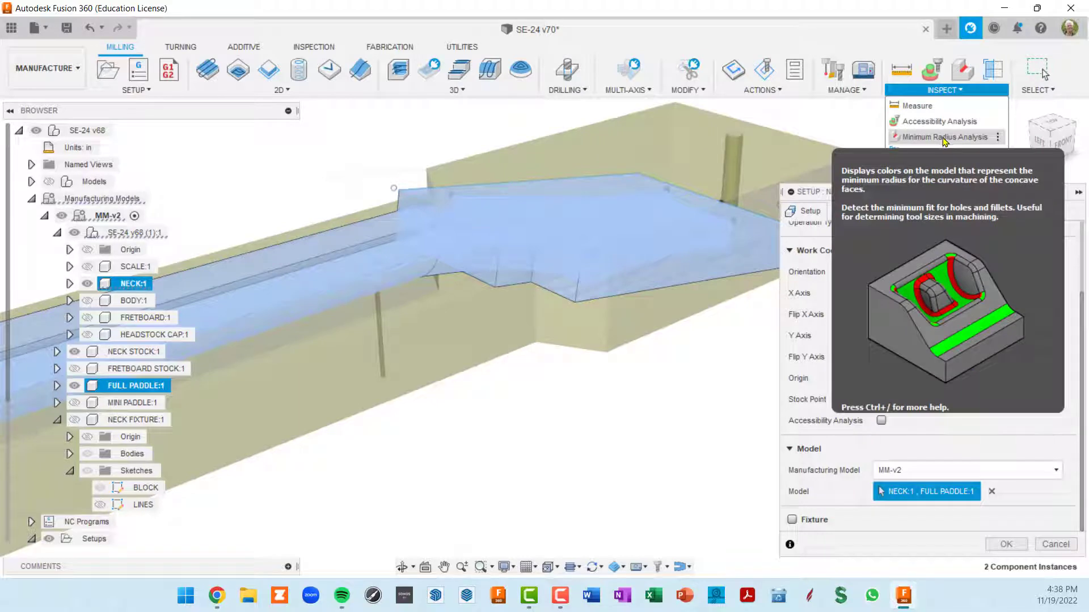
{"action": "key", "text": "Escape"}
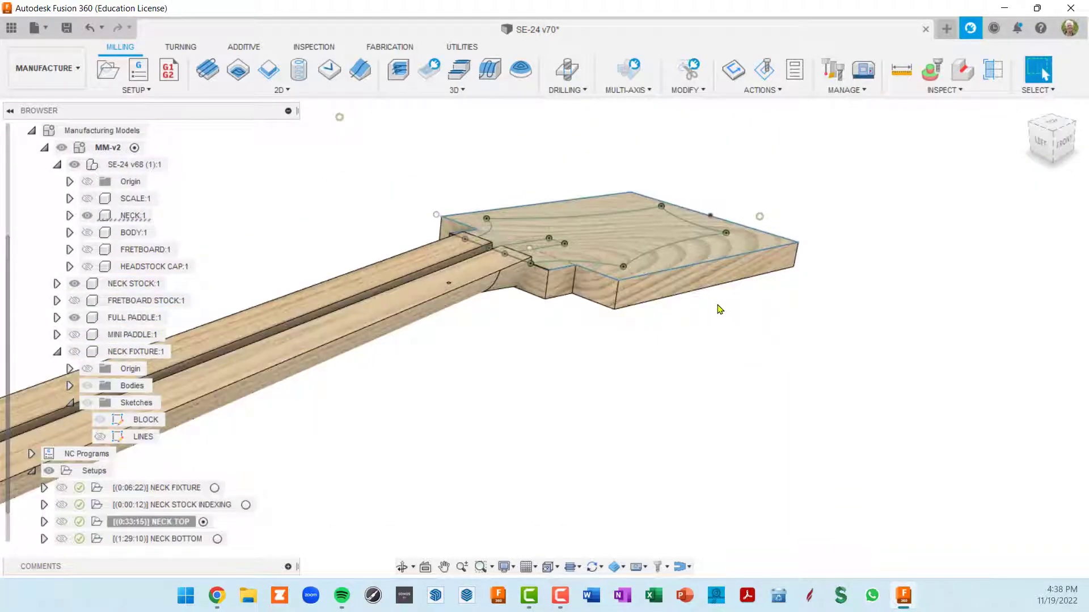
- Inspect the full paddle around the headstock outline and its joint with the neck from several angles
{"action": "middle_click_drag", "start_coordinate": [719, 310], "coordinate": [676, 296]}
{"action": "scroll", "coordinate": [690, 265], "scroll_direction": "up", "scroll_amount": 2}
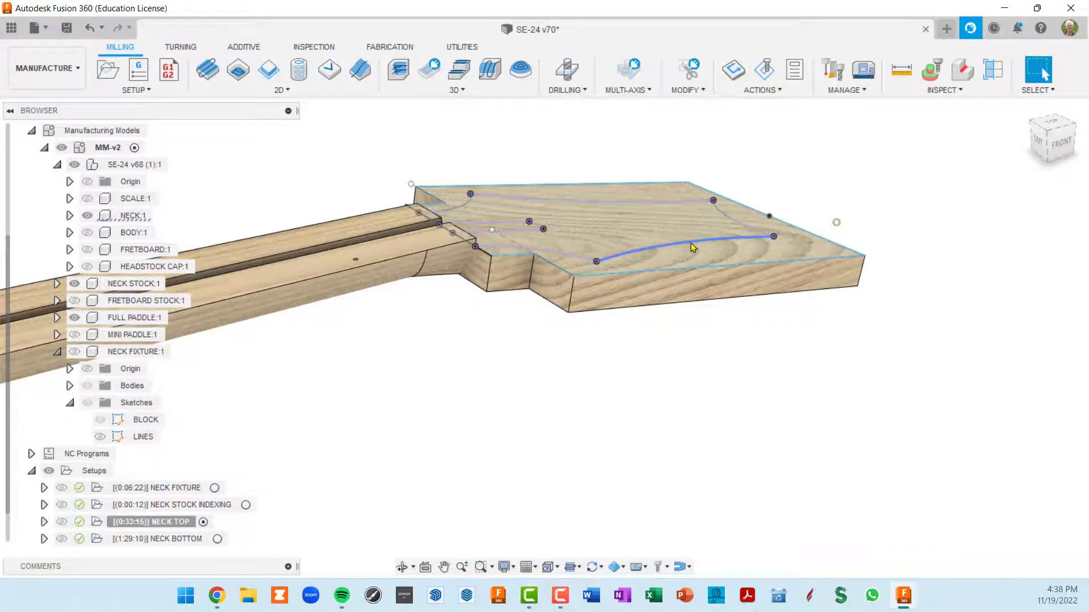
{"action": "scroll", "coordinate": [688, 254], "scroll_direction": "down", "scroll_amount": 1}
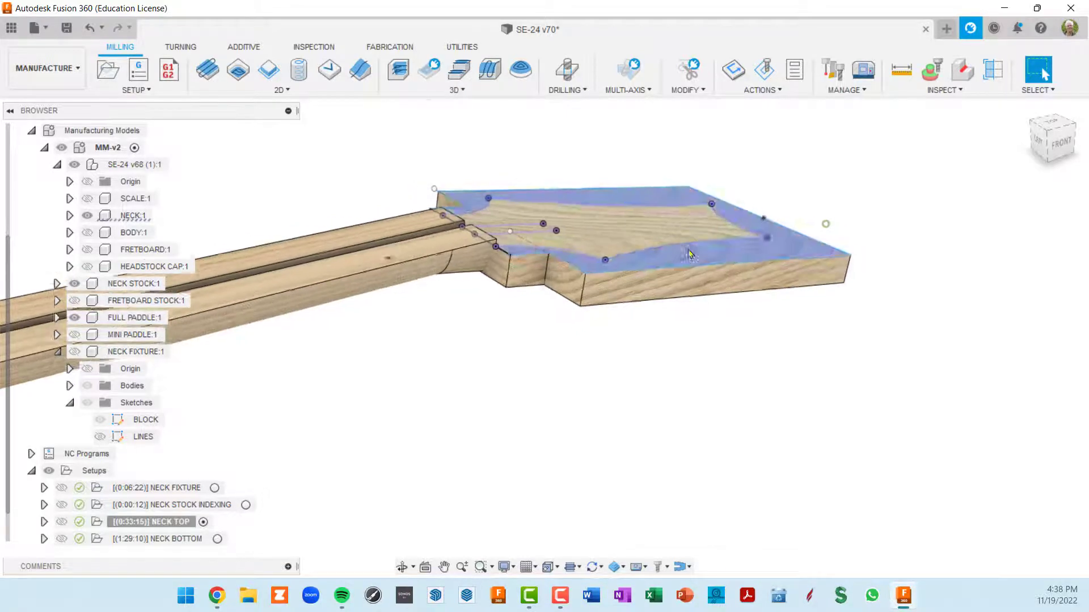
{"action": "middle_click_drag", "start_coordinate": [688, 271], "coordinate": [715, 290], "text": "shift"}
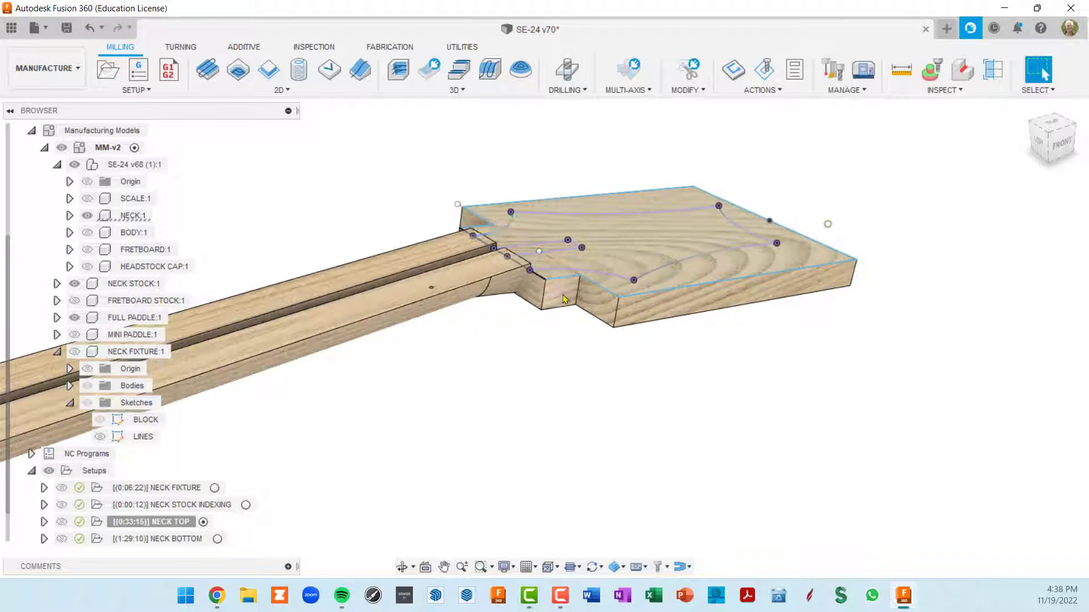
{"action": "middle_click_drag", "start_coordinate": [567, 307], "coordinate": [581, 317], "text": "shift"}
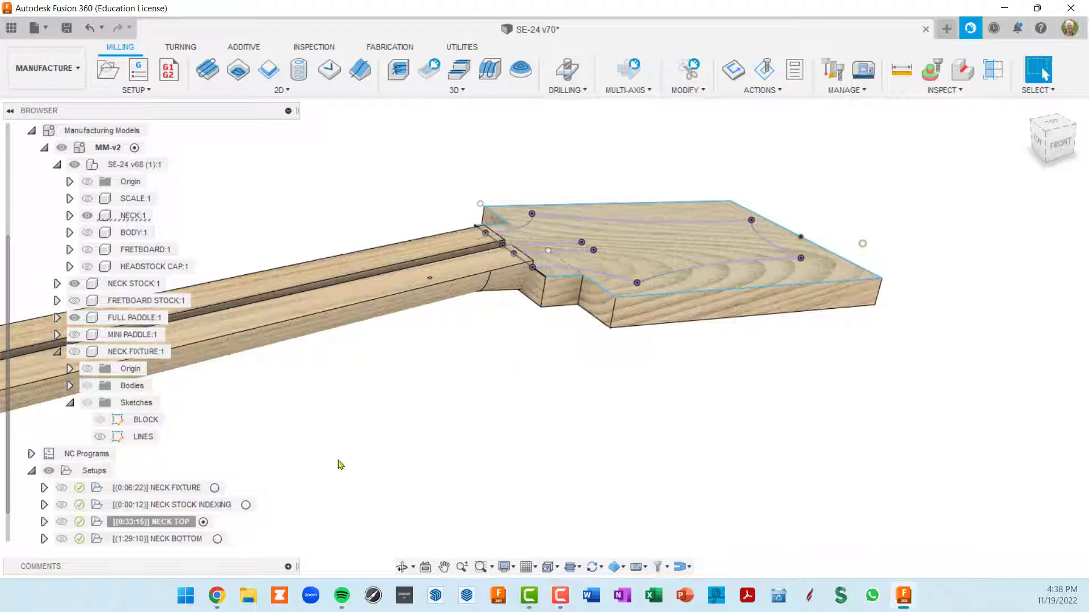
{"action": "scroll", "coordinate": [391, 454], "scroll_direction": "down", "scroll_amount": 1}
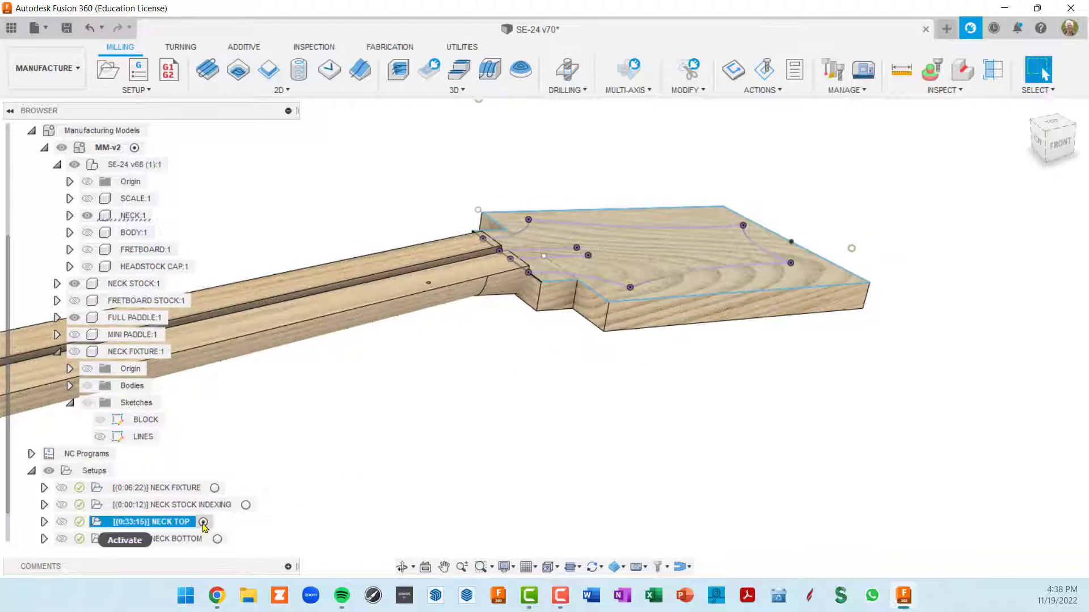
- Activate the NECK TOP setup and review the named views that can be associated with it
{"action": "left_click", "coordinate": [203, 522]}
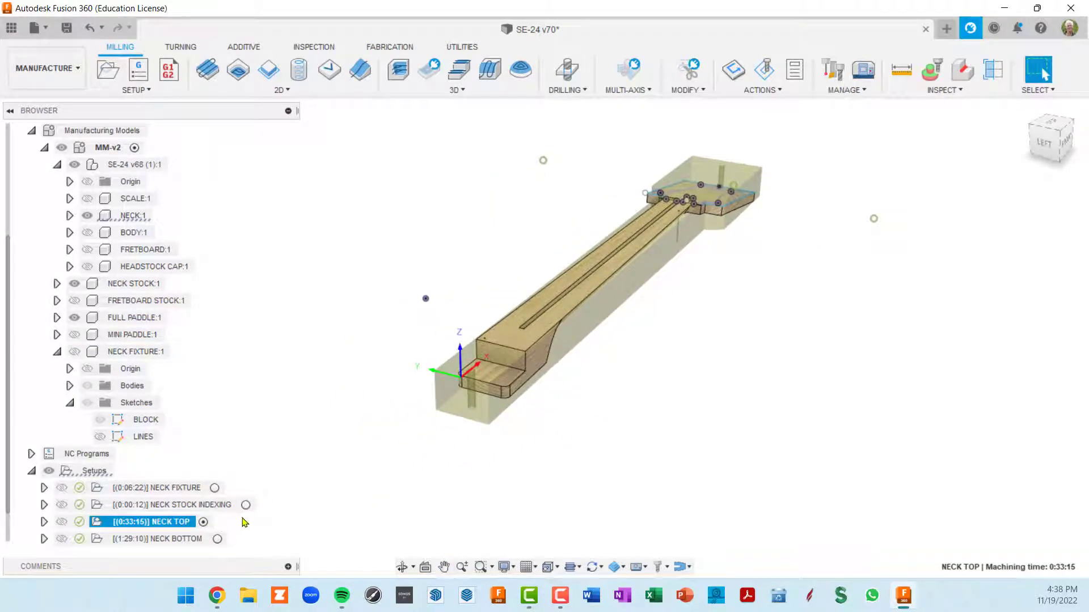
{"action": "right_click", "coordinate": [132, 522]}
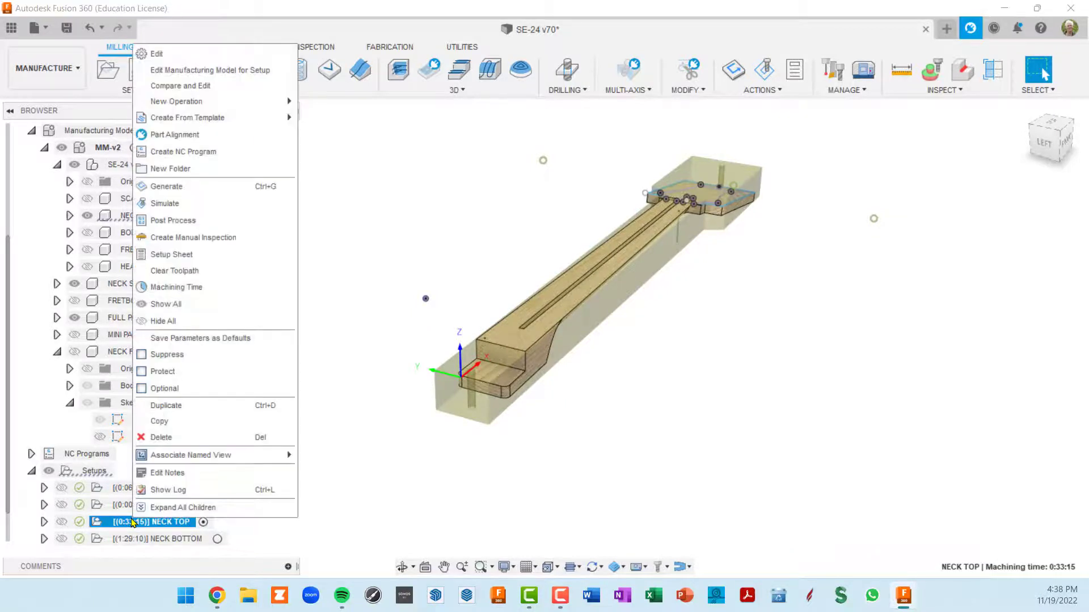
{"action": "mouse_move", "coordinate": [229, 462]}
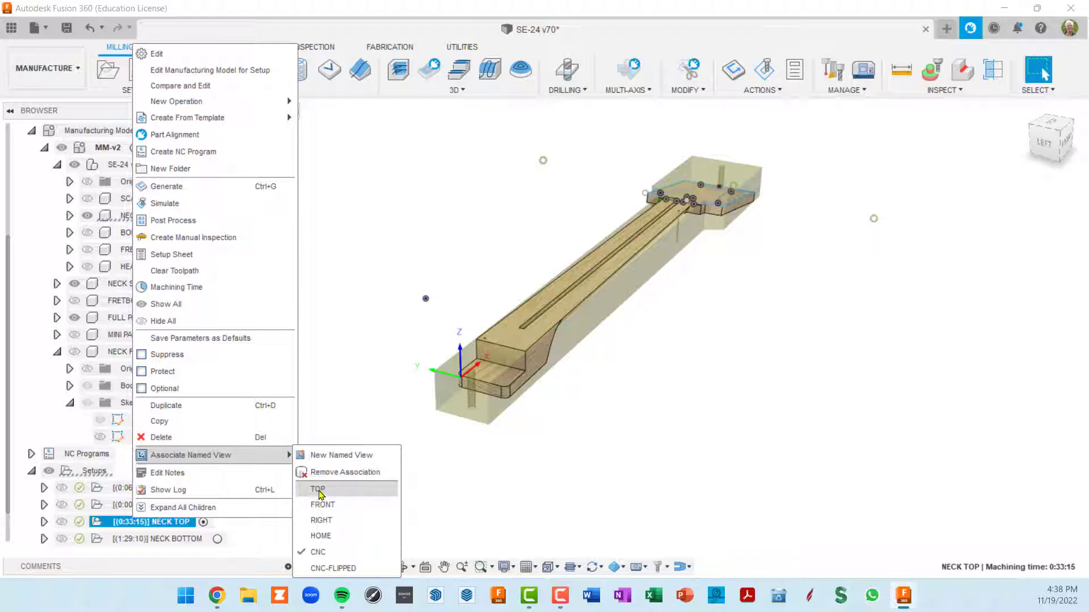
{"action": "left_click", "coordinate": [335, 568]}
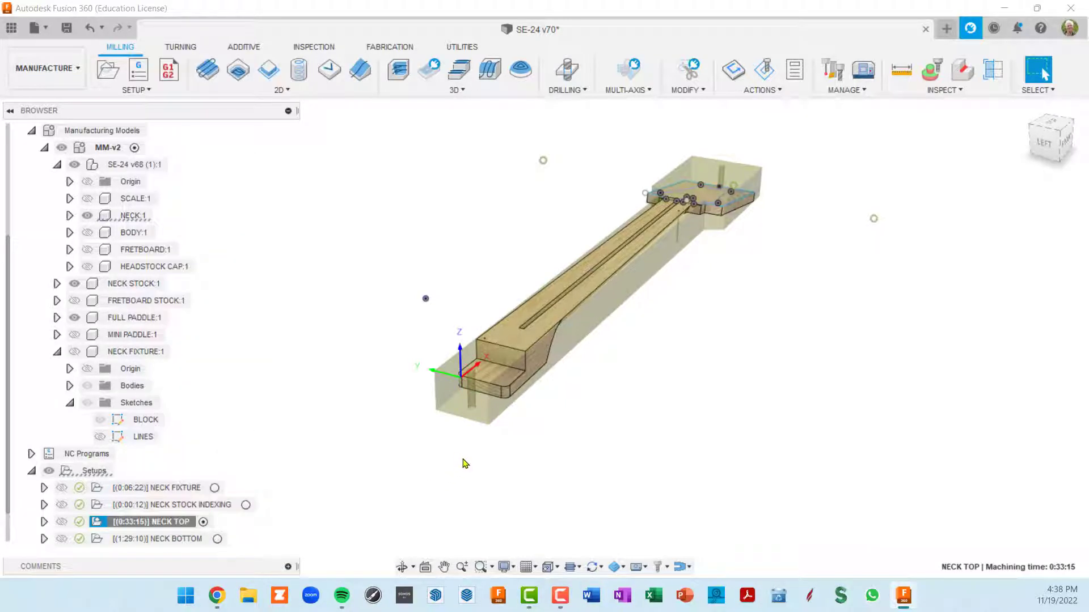
{"action": "scroll", "coordinate": [457, 450], "scroll_direction": "up", "scroll_amount": 3}
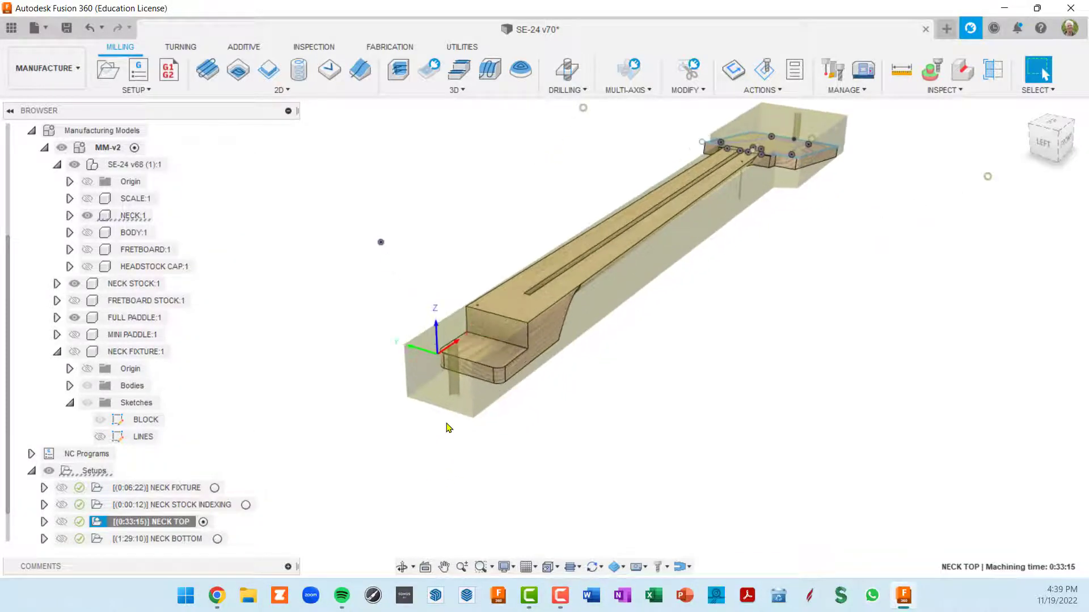
{"action": "scroll", "coordinate": [451, 437], "scroll_direction": "down", "scroll_amount": 4}
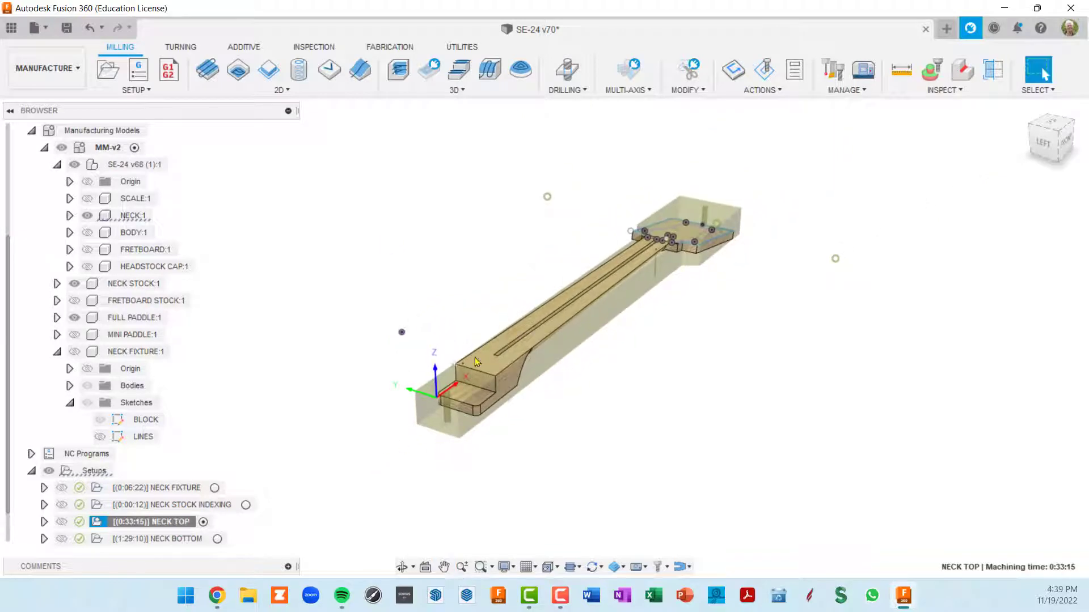
- Return to the NECK TOP setup's associated view and review the options for syncing view, visibility and ViewCube with the active setup
{"action": "left_click", "coordinate": [203, 522]}
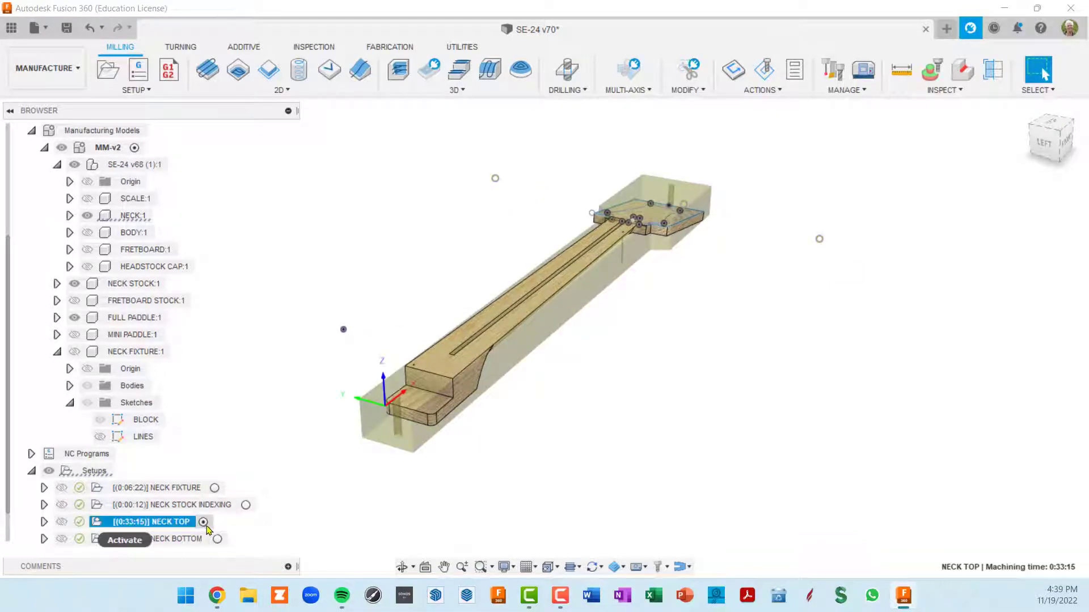
{"action": "left_click", "coordinate": [246, 505]}
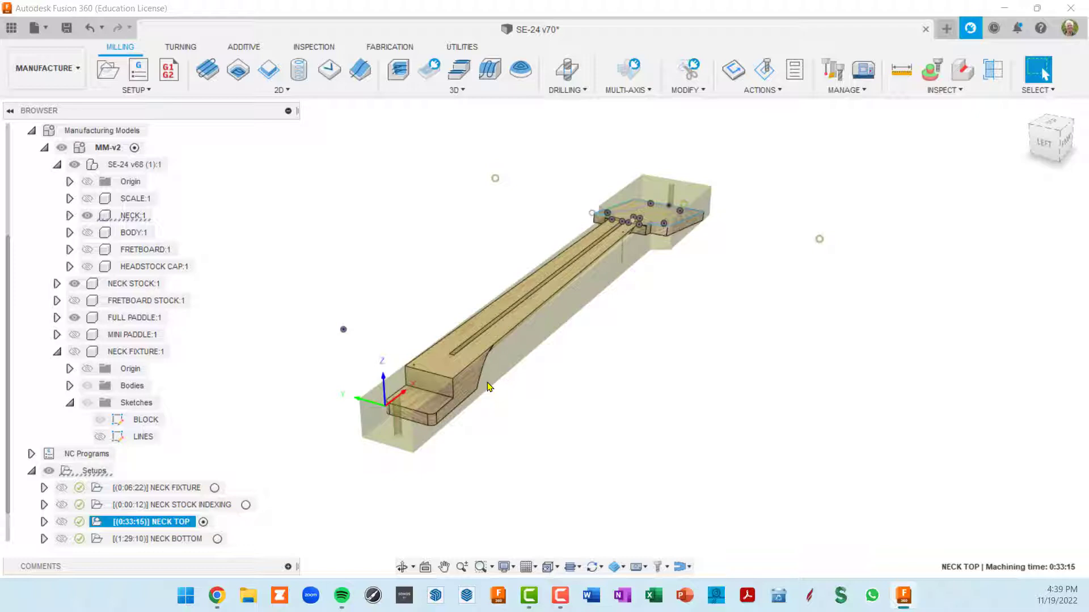
{"action": "left_click", "coordinate": [601, 568]}
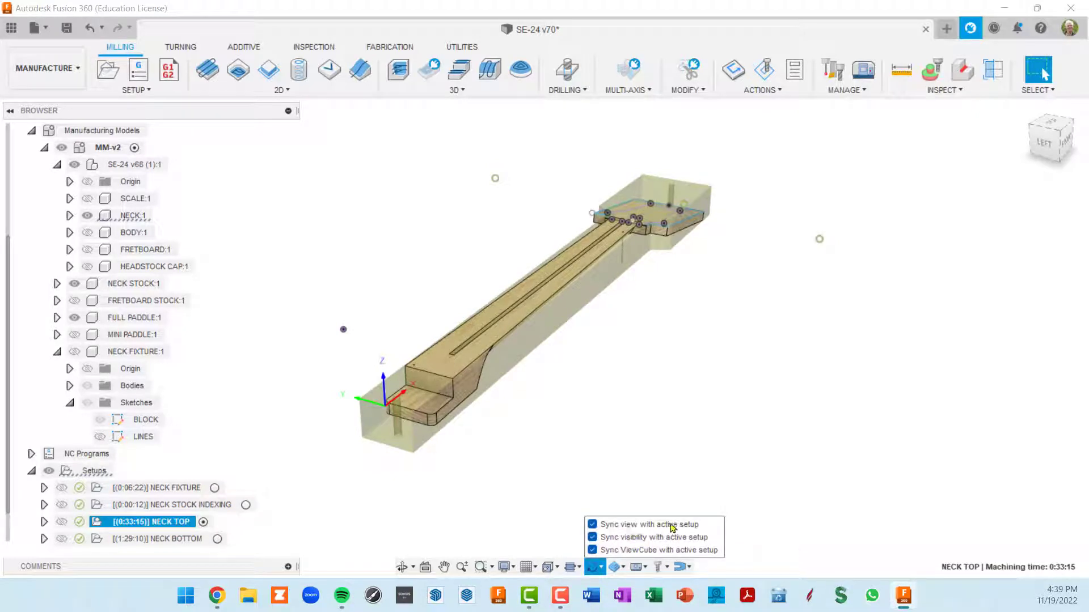
{"action": "left_click", "coordinate": [203, 522]}
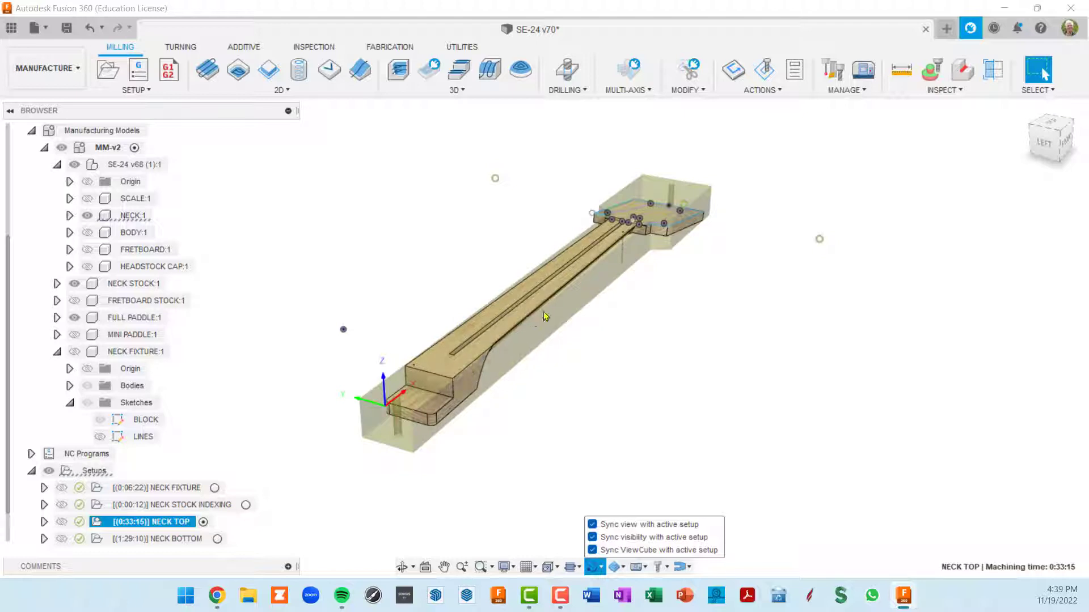
{"action": "scroll", "coordinate": [574, 253], "scroll_direction": "up", "scroll_amount": 3}
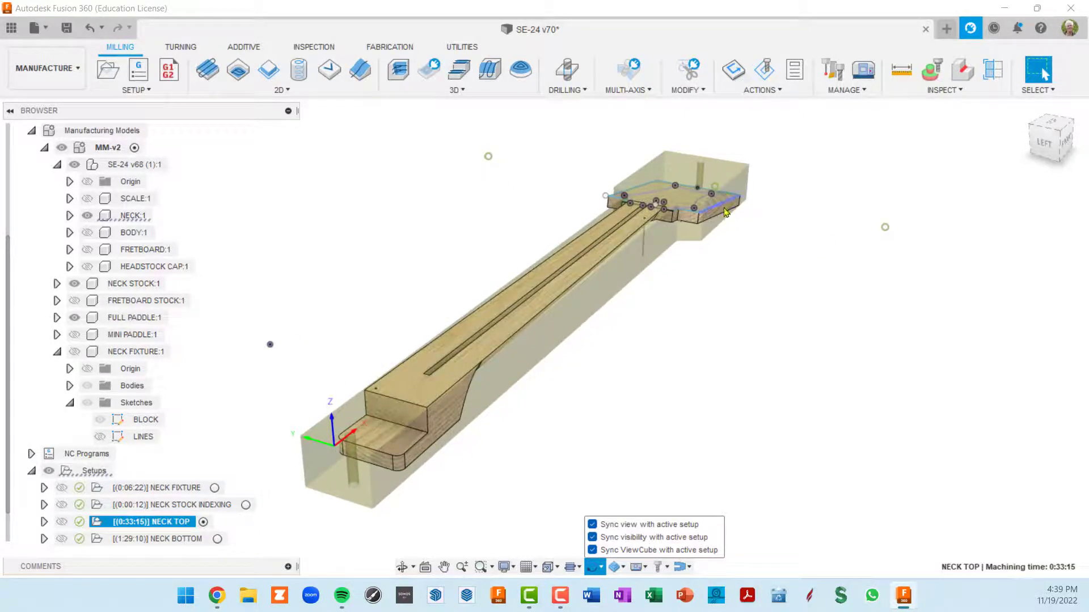
{"action": "left_click", "coordinate": [679, 332]}
{"action": "scroll", "coordinate": [679, 333], "scroll_direction": "down", "scroll_amount": 2}
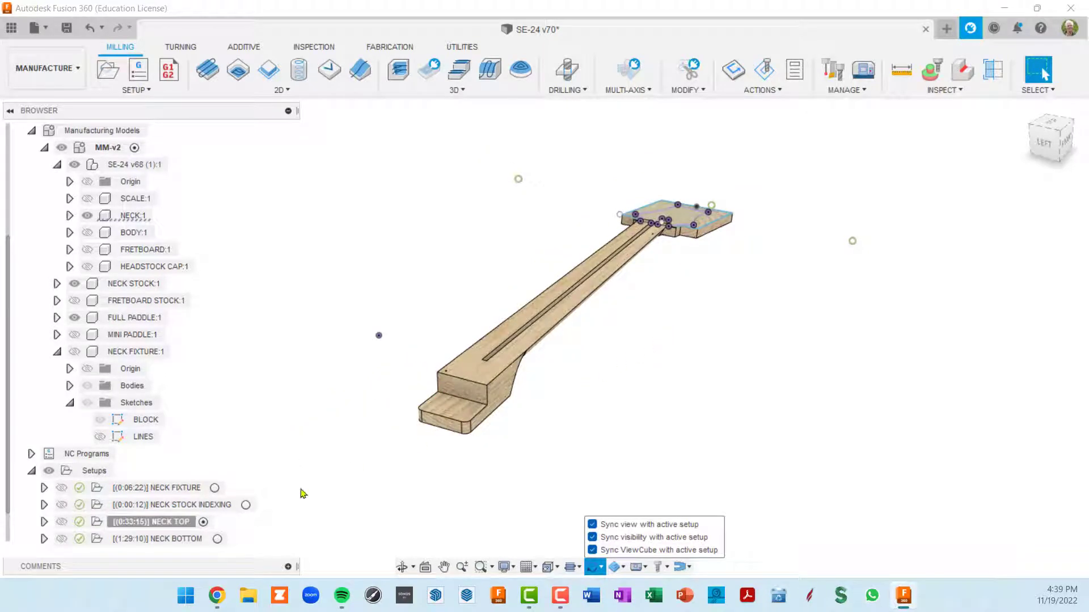
- Review the NECK TOP setup's work coordinate system and model selections, leaving the setup unchanged
{"action": "left_click", "coordinate": [97, 528]}
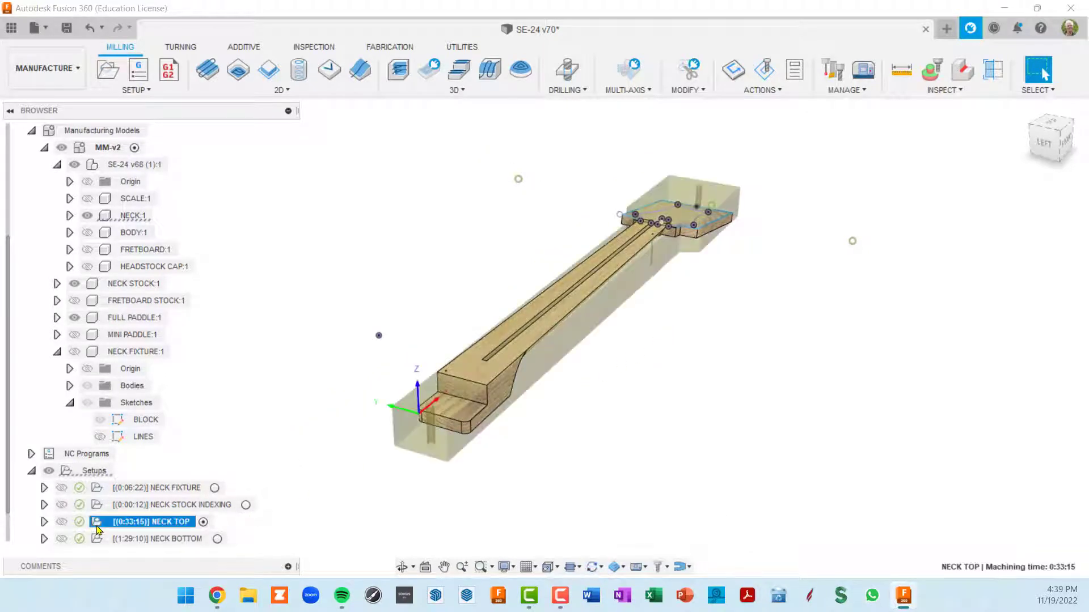
{"action": "double_click", "coordinate": [98, 523]}
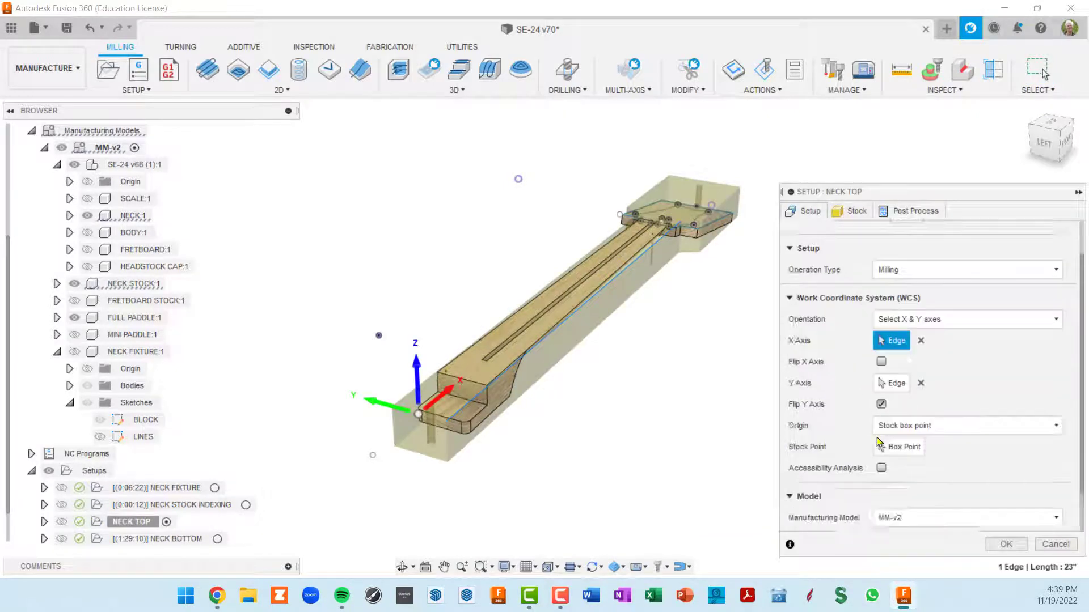
{"action": "scroll", "coordinate": [867, 394], "scroll_direction": "down", "scroll_amount": 3}
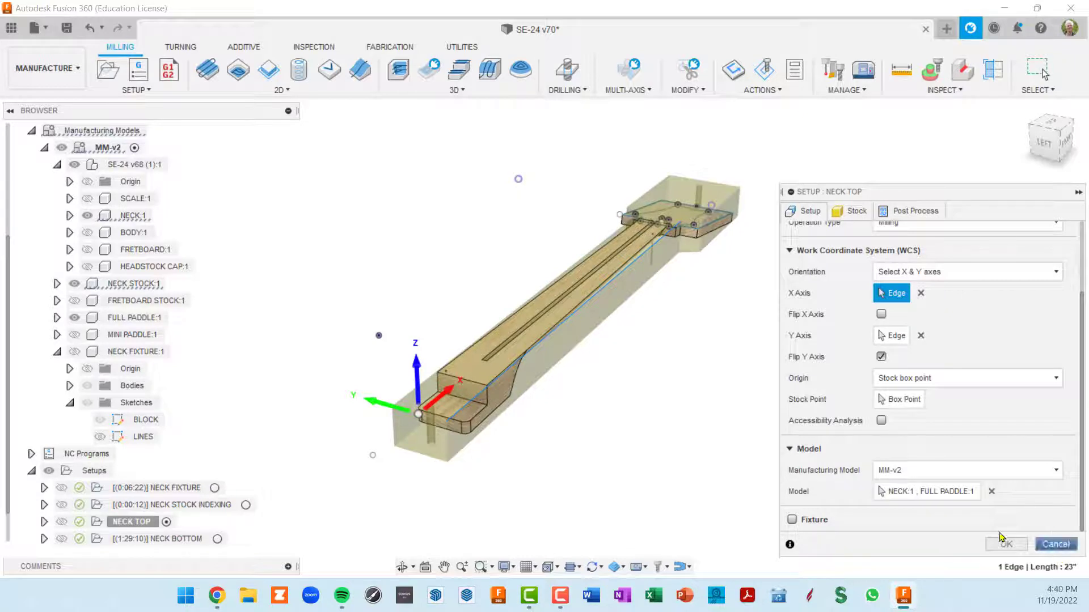
{"action": "left_click", "coordinate": [1056, 544]}
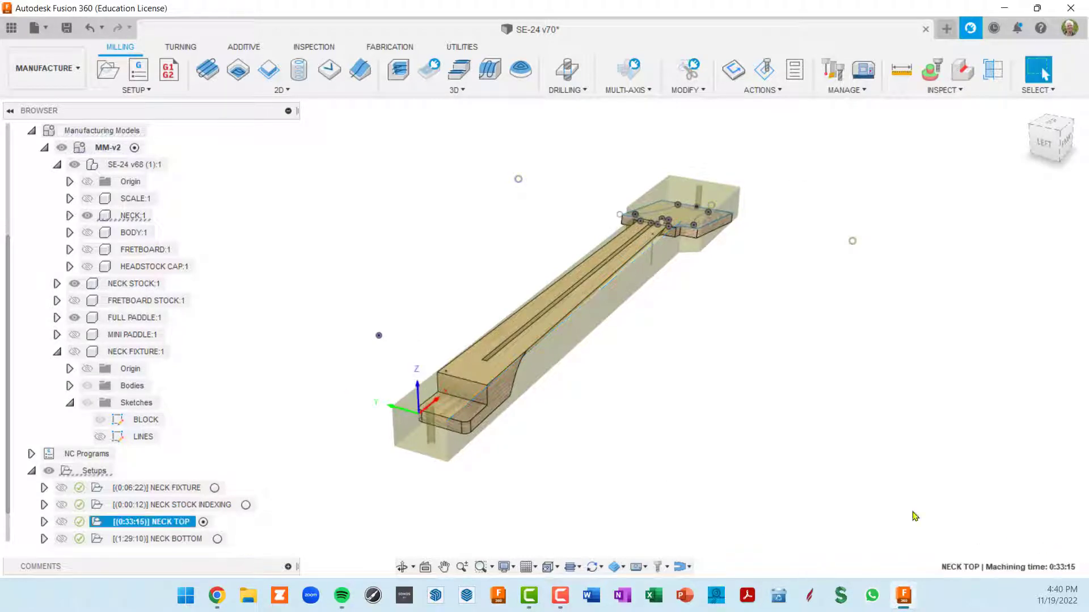
- Activate the NECK STOCK INDEXING, NECK TOP and NECK BOTTOM setups in turn to compare their synced views
{"action": "left_click", "coordinate": [246, 506], "text": "ctrl"}
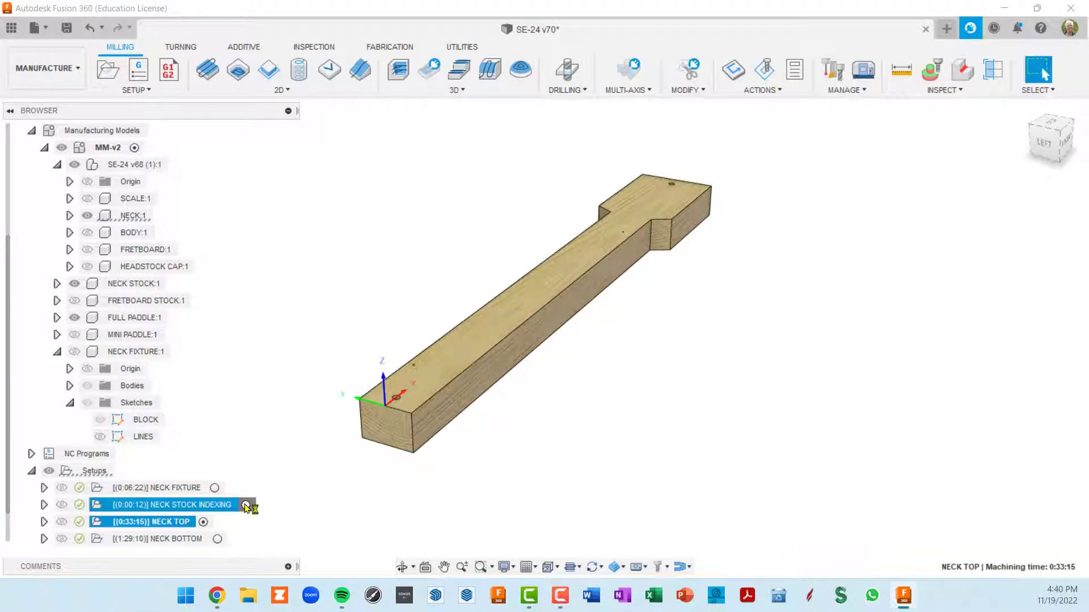
{"action": "left_click", "coordinate": [202, 522]}
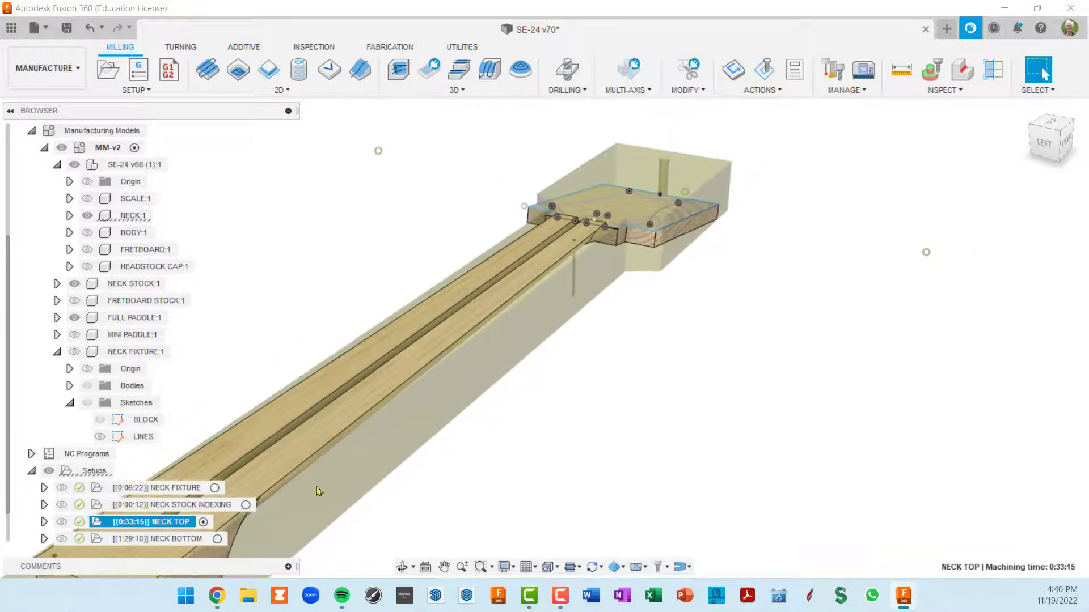
{"action": "left_click", "coordinate": [217, 539]}
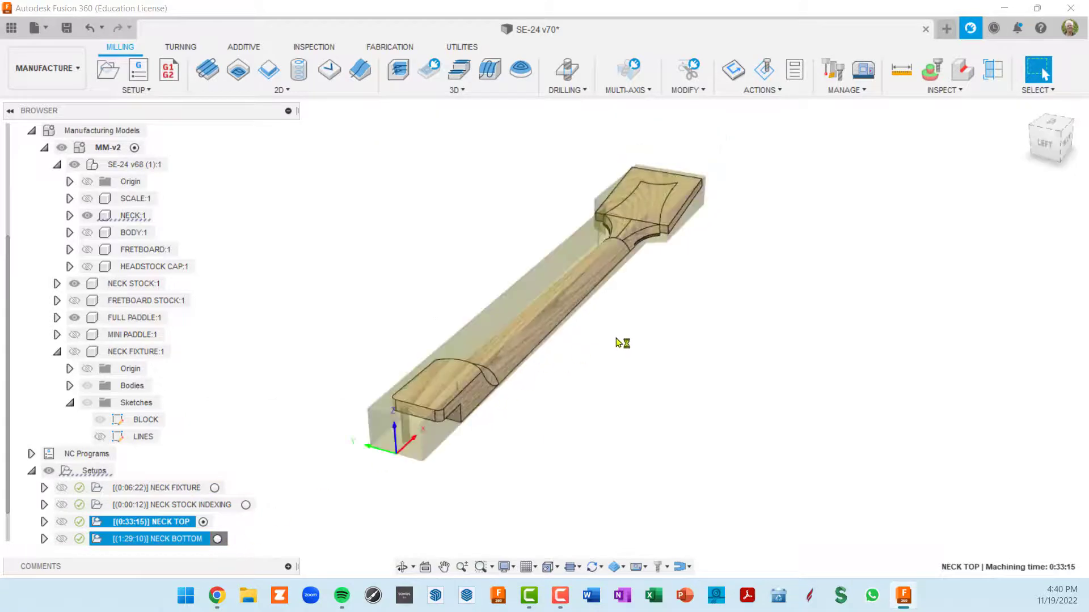
- Inspect the NECK BOTTOM setup's mini paddle and headstock cap at the headstock from below and above
{"action": "scroll", "coordinate": [688, 312], "scroll_direction": "up", "scroll_amount": 5}
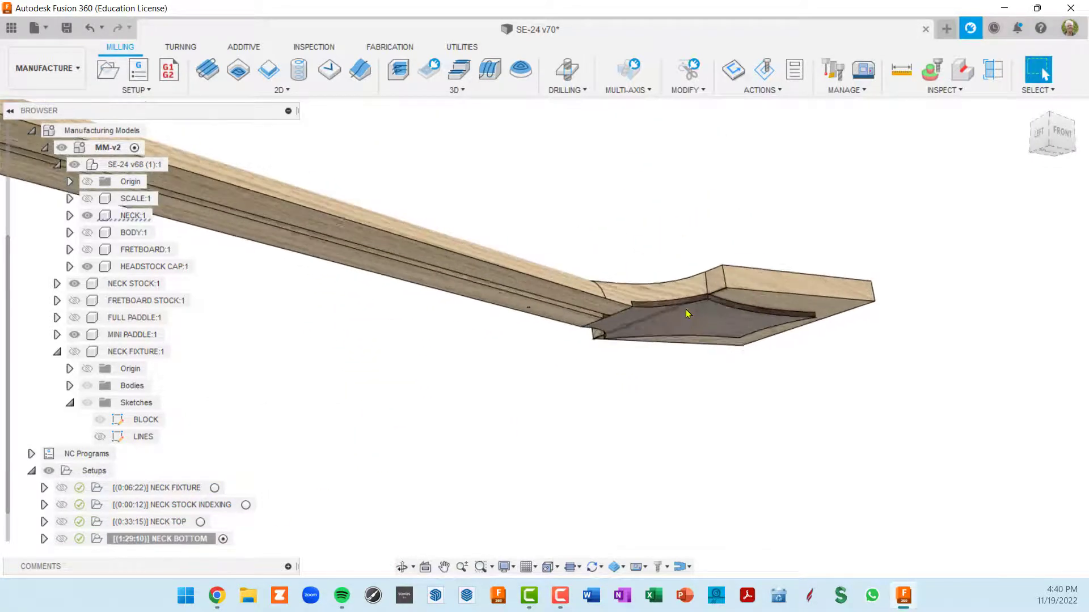
{"action": "scroll", "coordinate": [696, 313], "scroll_direction": "up", "scroll_amount": 1}
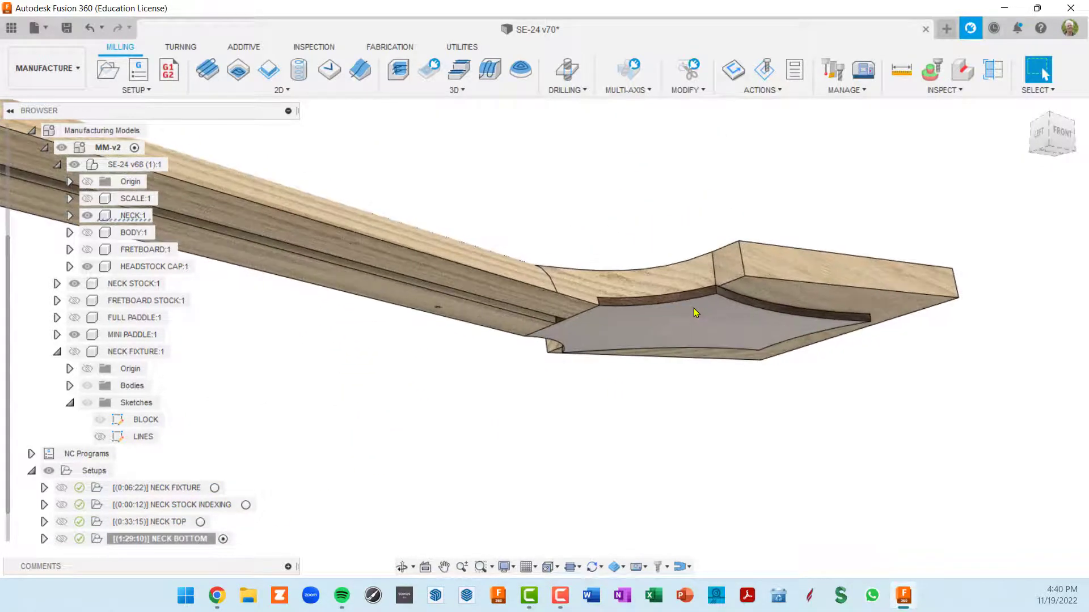
{"action": "scroll", "coordinate": [696, 313], "scroll_direction": "down", "scroll_amount": 1}
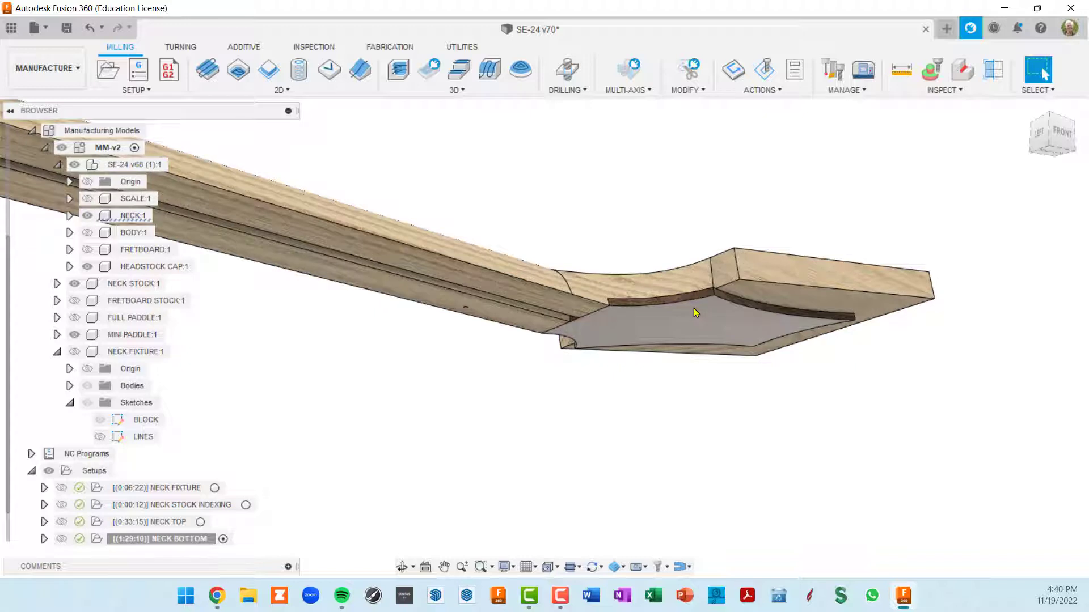
{"action": "left_click", "coordinate": [602, 569]}
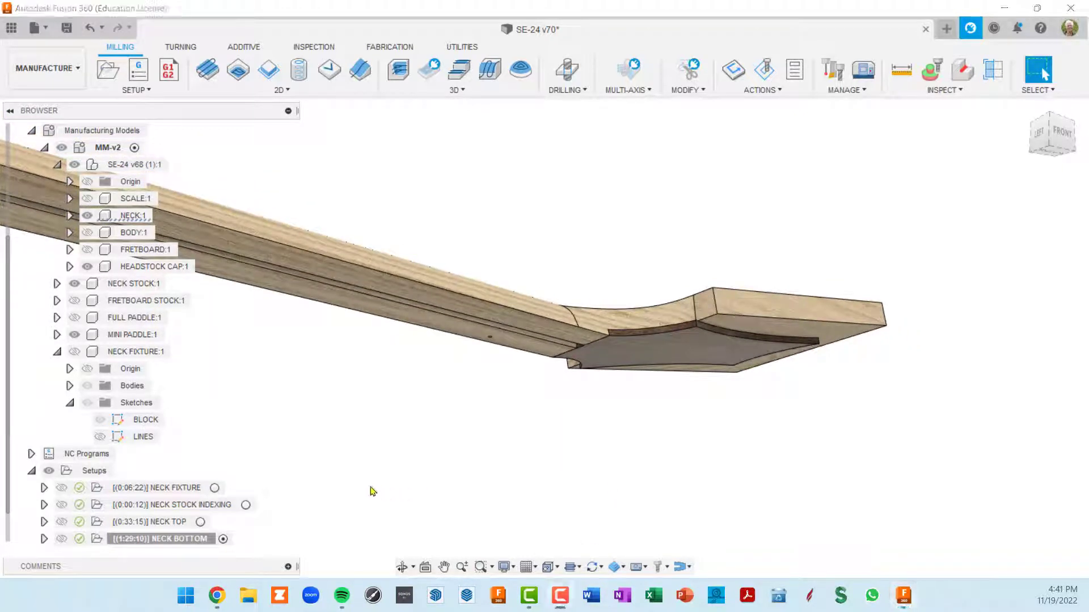
{"action": "middle_click_drag", "start_coordinate": [370, 488], "coordinate": [389, 518], "text": "shift"}
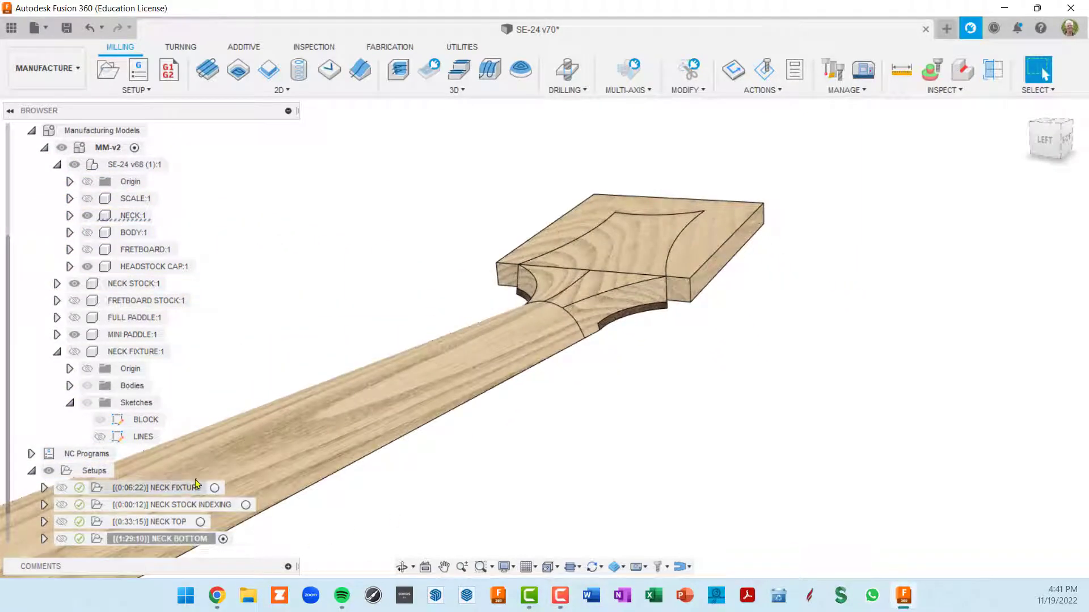
- Activate the NECK TOP setup and examine its full paddle around the headstock
{"action": "scroll", "coordinate": [220, 485], "scroll_direction": "down", "scroll_amount": 1}
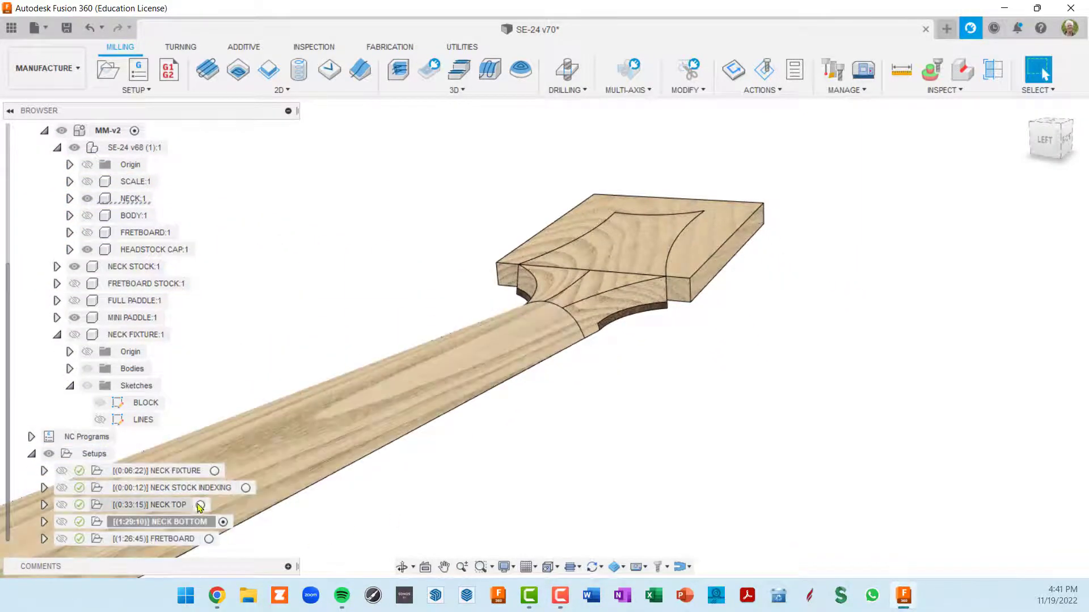
{"action": "left_click", "coordinate": [170, 505]}
{"action": "left_click", "coordinate": [201, 505]}
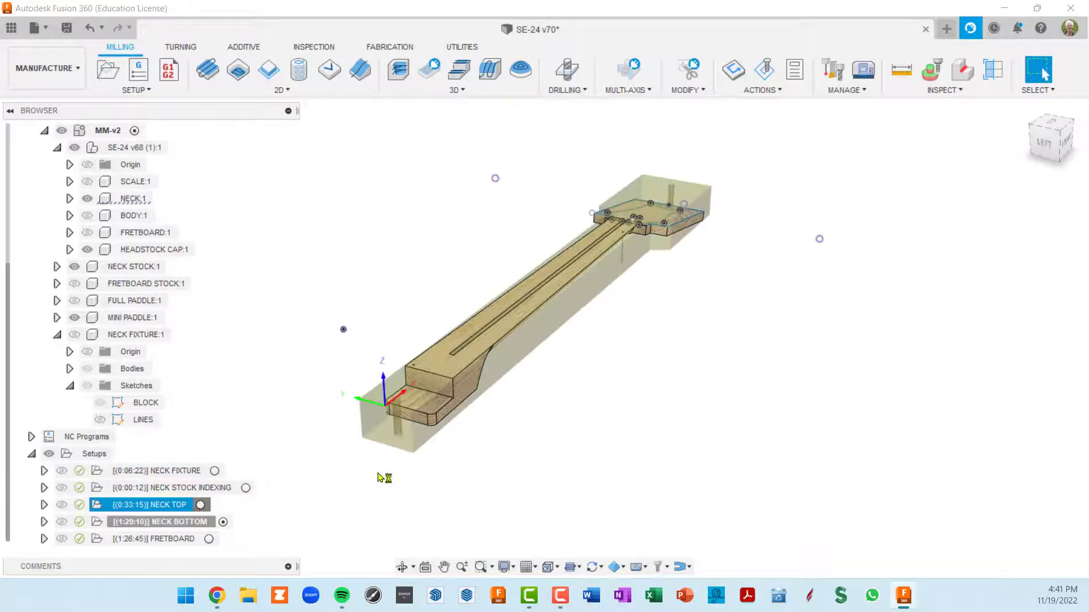
{"action": "middle_click_drag", "start_coordinate": [631, 356], "coordinate": [621, 396]}
{"action": "scroll", "coordinate": [701, 279], "scroll_direction": "up", "scroll_amount": 5}
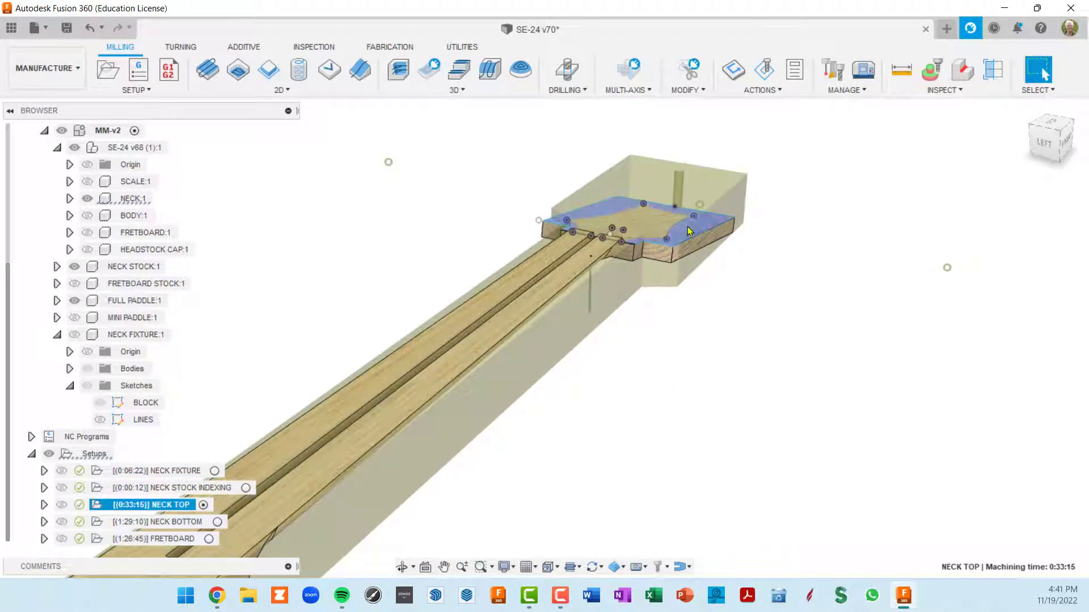
{"action": "scroll", "coordinate": [678, 236], "scroll_direction": "up", "scroll_amount": 3}
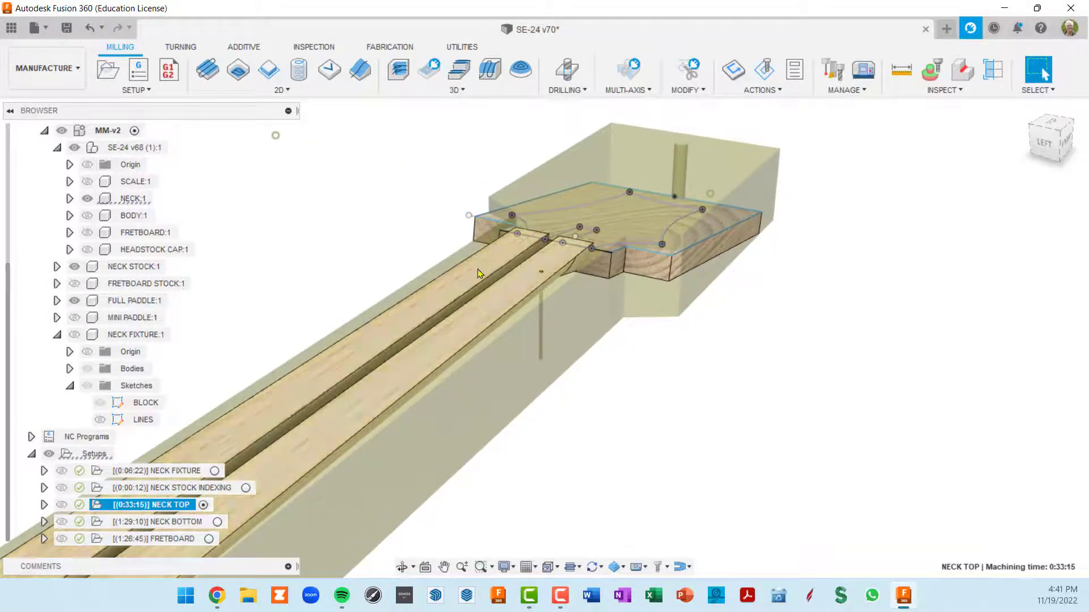
- Hide the sketches of the FULL PADDLE component and collapse the FULL PADDLE and SE-24 v68 components in the browser
{"action": "left_click", "coordinate": [582, 209]}
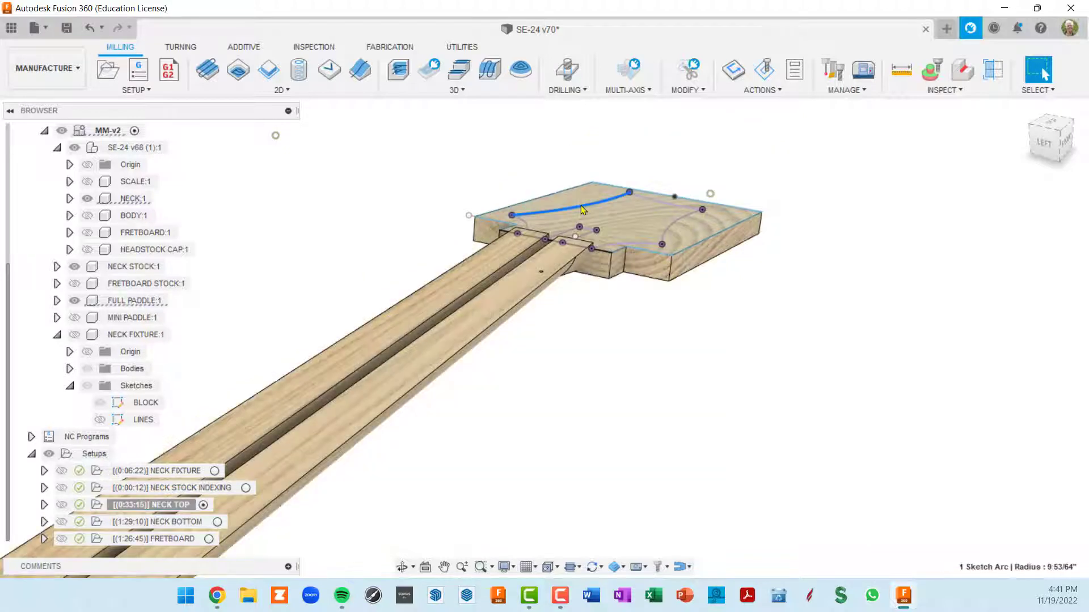
{"action": "left_click", "coordinate": [56, 302]}
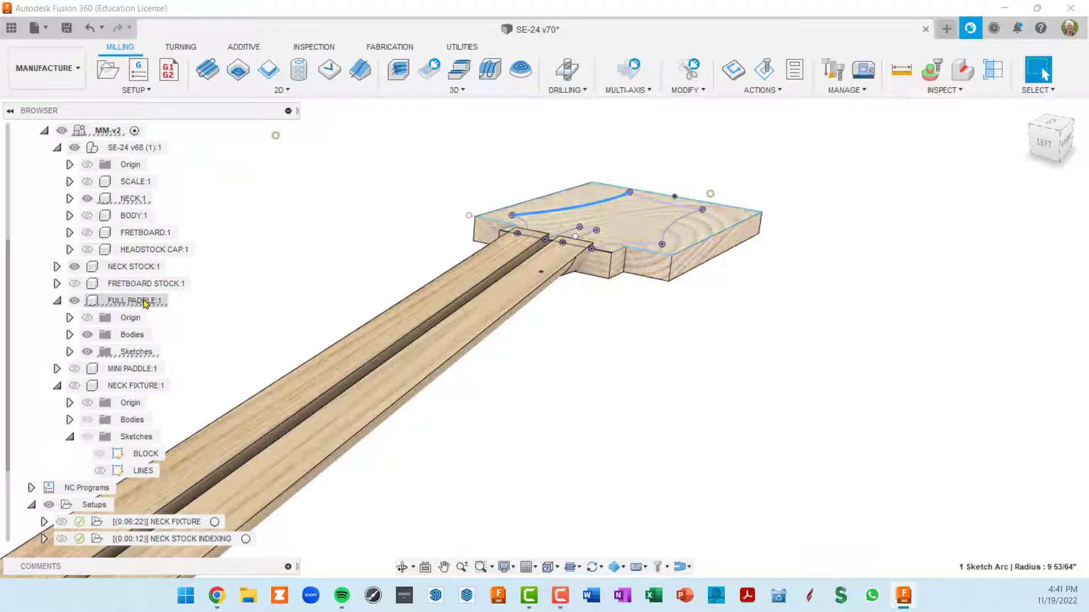
{"action": "left_click", "coordinate": [88, 352]}
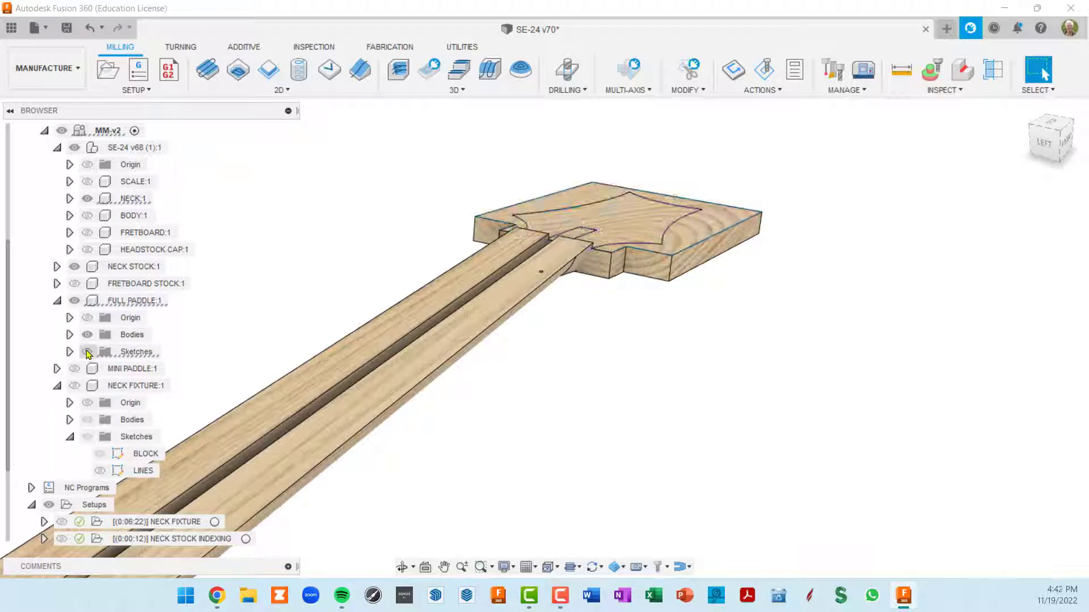
{"action": "left_click", "coordinate": [57, 301]}
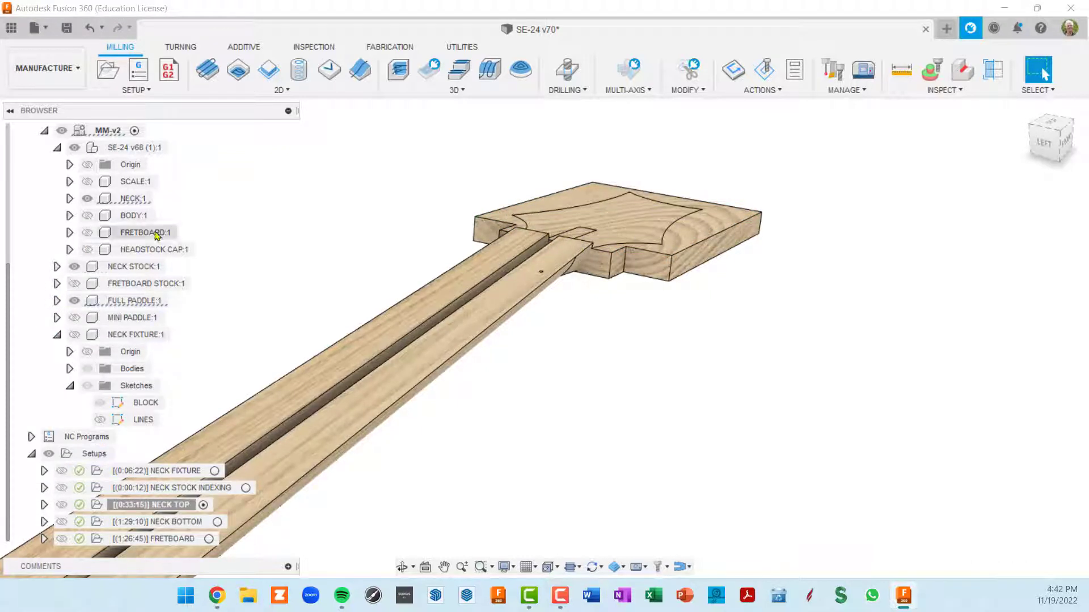
{"action": "left_click", "coordinate": [57, 149]}
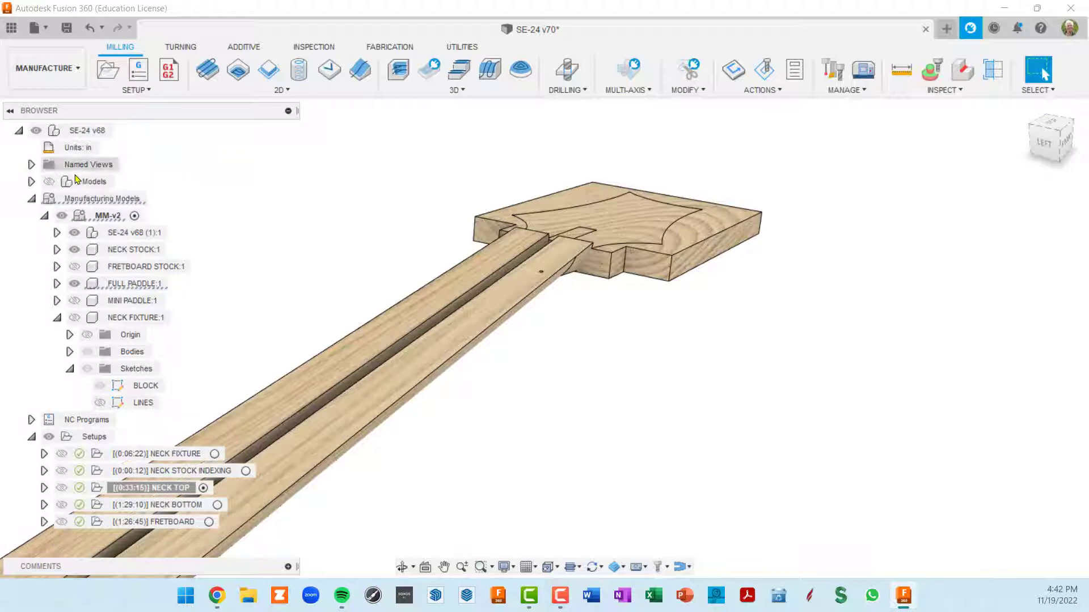
- Collapse the manufacturing models and expand the NECK TOP setup to list its machining operations, with the whole neck in view
{"action": "middle_click_drag", "start_coordinate": [550, 360], "coordinate": [537, 341], "text": "shift"}
{"action": "middle_click_drag", "start_coordinate": [667, 273], "coordinate": [647, 284], "text": "shift"}
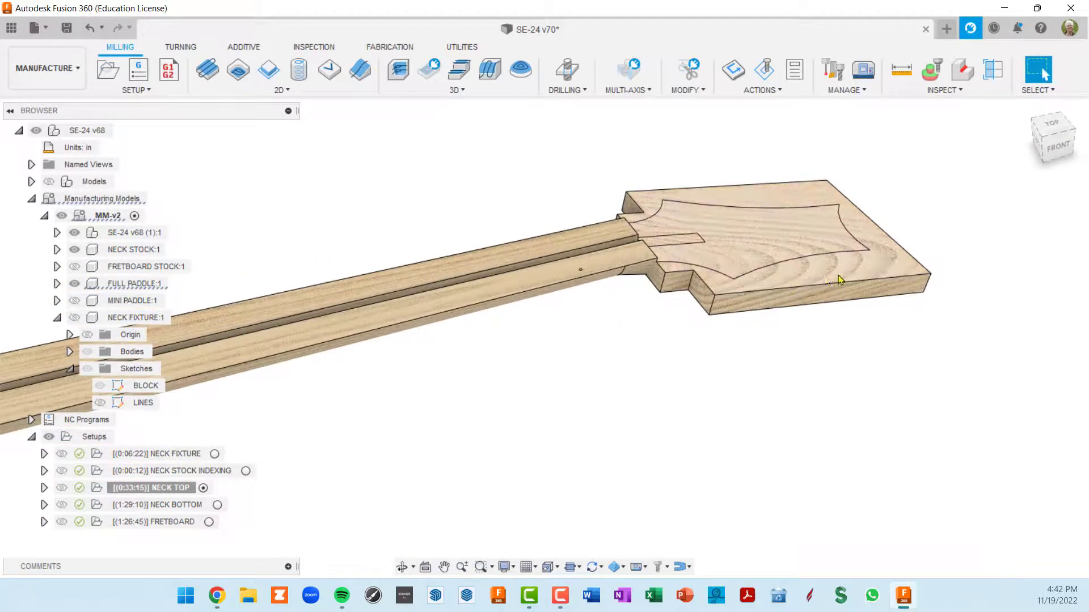
{"action": "middle_click_drag", "start_coordinate": [819, 280], "coordinate": [737, 360], "text": "shift"}
{"action": "middle_click_drag", "start_coordinate": [527, 445], "coordinate": [473, 451], "text": "shift"}
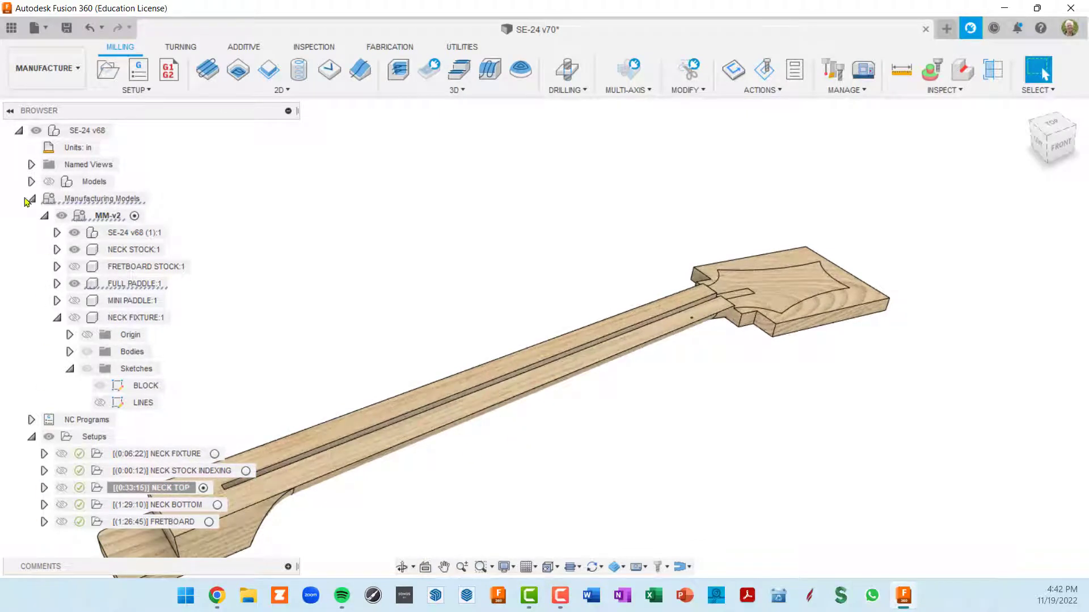
{"action": "left_click", "coordinate": [32, 200]}
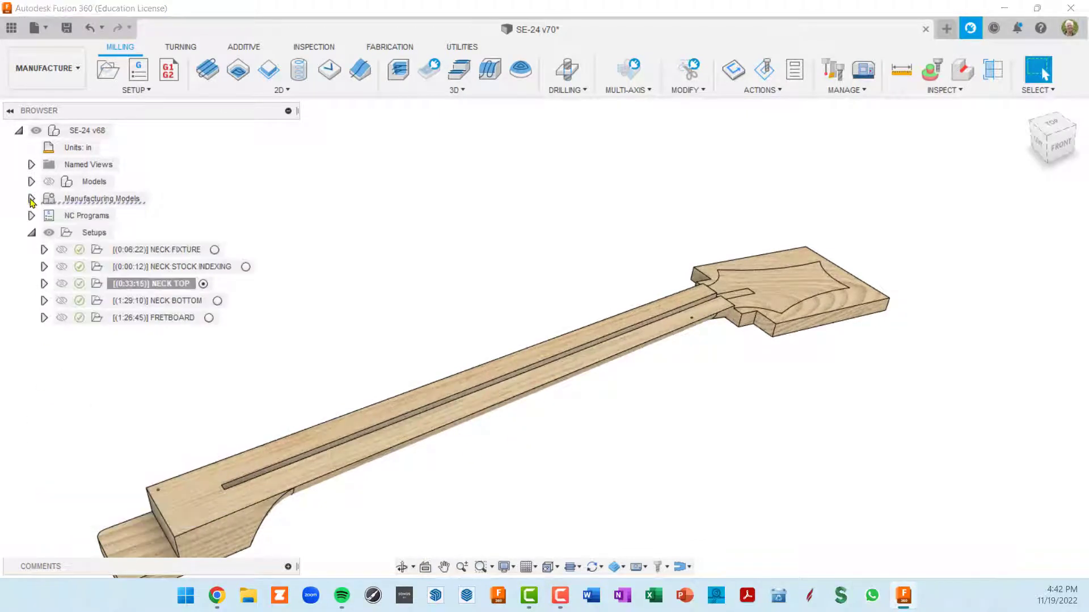
{"action": "left_click", "coordinate": [44, 284]}
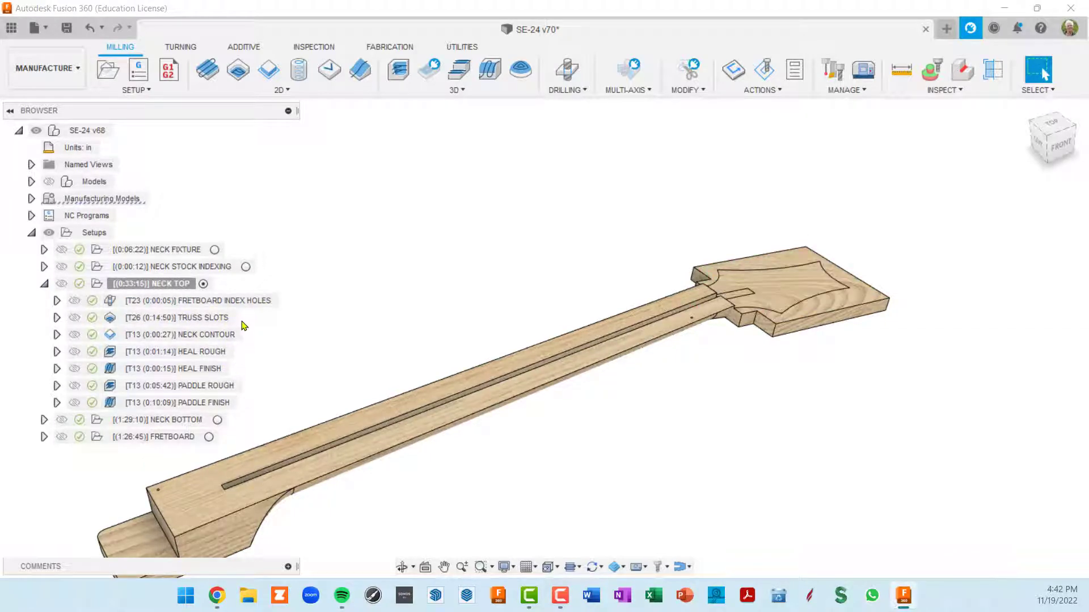
{"action": "middle_click_drag", "start_coordinate": [505, 384], "coordinate": [575, 285]}
{"action": "middle_click_drag", "start_coordinate": [287, 317], "coordinate": [306, 312], "text": "shift"}
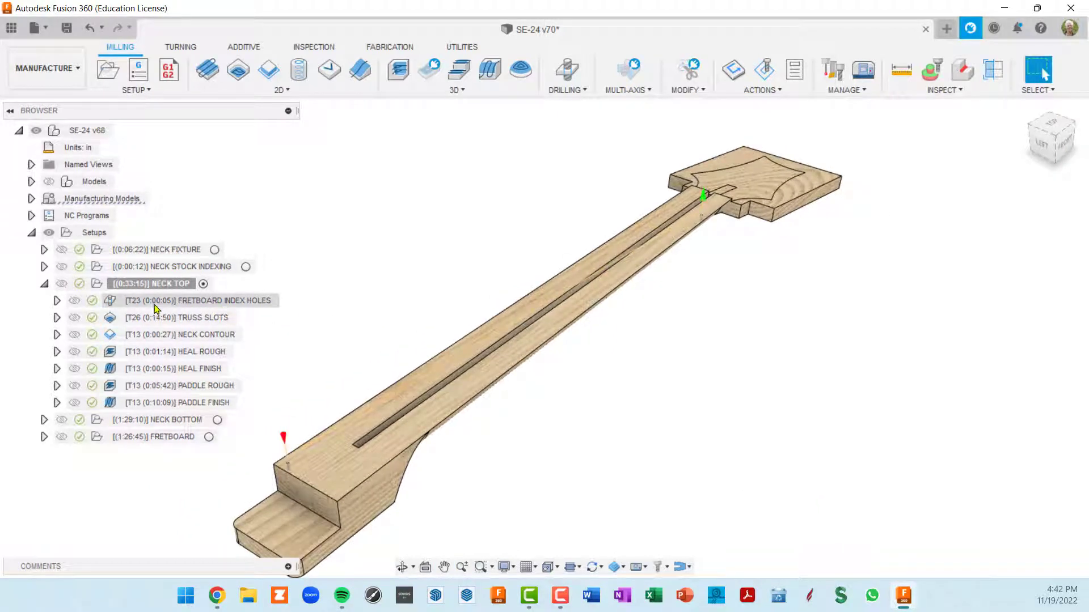
- Open the FRETBOARD INDEX HOLES drilling operation and examine its tool settings and the holes at the heel and headstock ends
{"action": "double_click", "coordinate": [109, 305]}
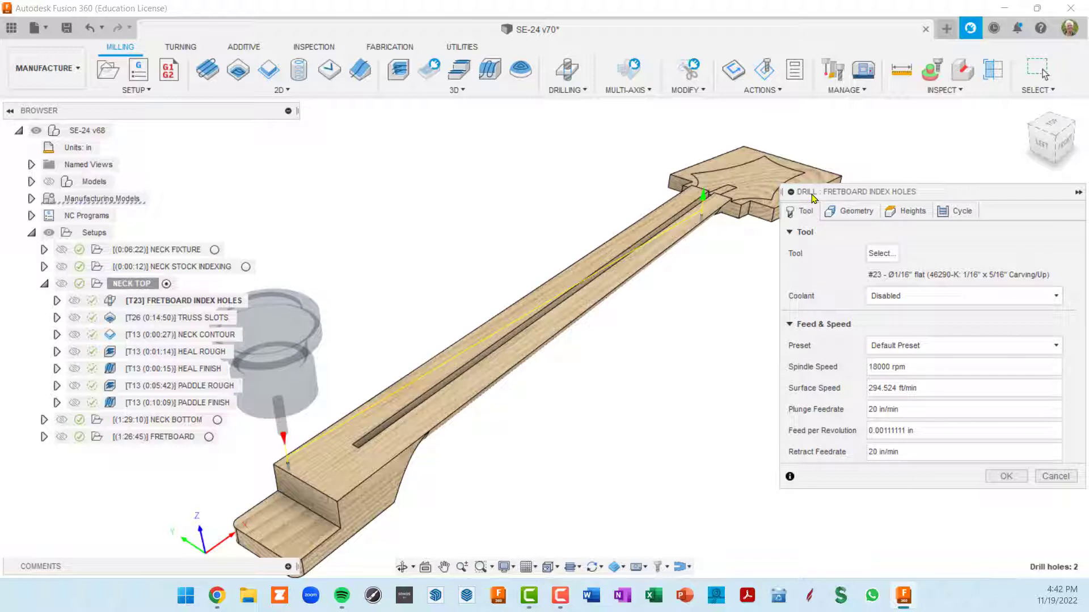
{"action": "scroll", "coordinate": [307, 493], "scroll_direction": "up", "scroll_amount": 6}
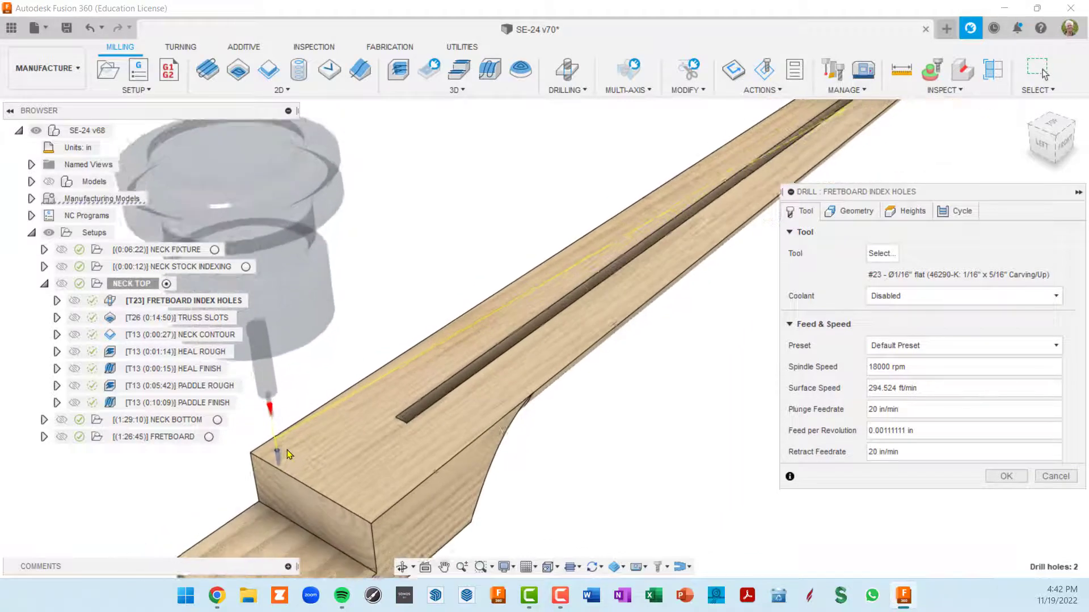
{"action": "scroll", "coordinate": [278, 456], "scroll_direction": "up", "scroll_amount": 8}
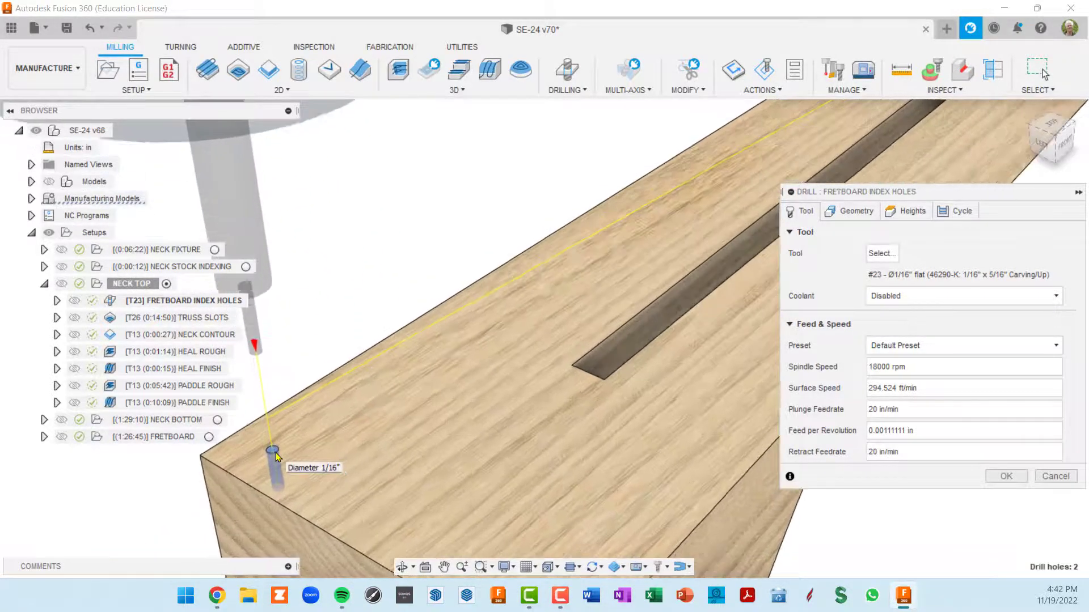
{"action": "scroll", "coordinate": [275, 453], "scroll_direction": "down", "scroll_amount": 8}
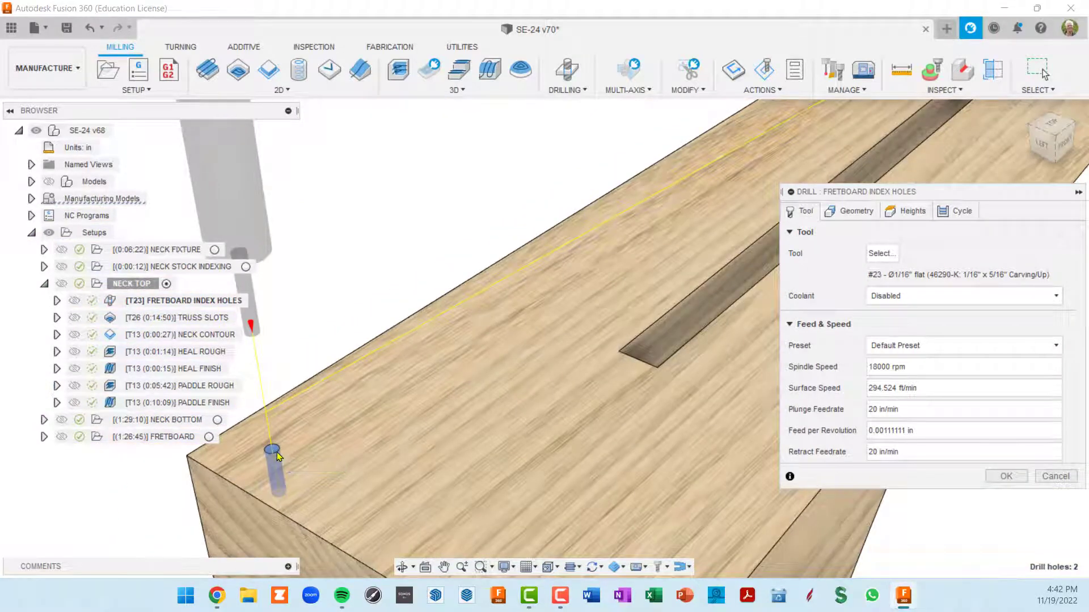
{"action": "scroll", "coordinate": [278, 455], "scroll_direction": "down", "scroll_amount": 5}
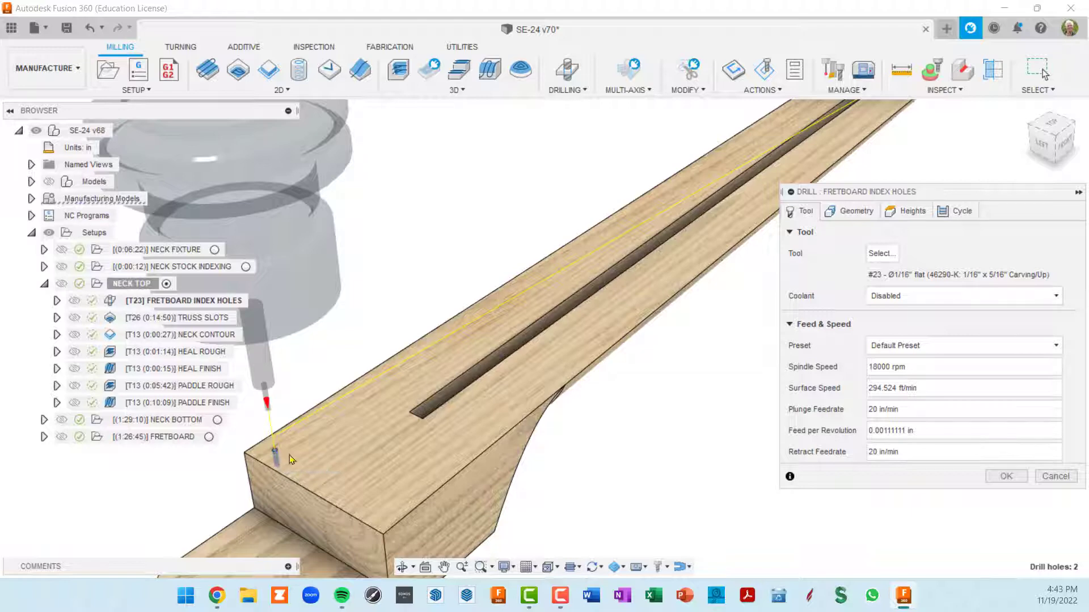
{"action": "scroll", "coordinate": [289, 455], "scroll_direction": "down", "scroll_amount": 3}
{"action": "middle_click_drag", "start_coordinate": [488, 295], "coordinate": [381, 452]}
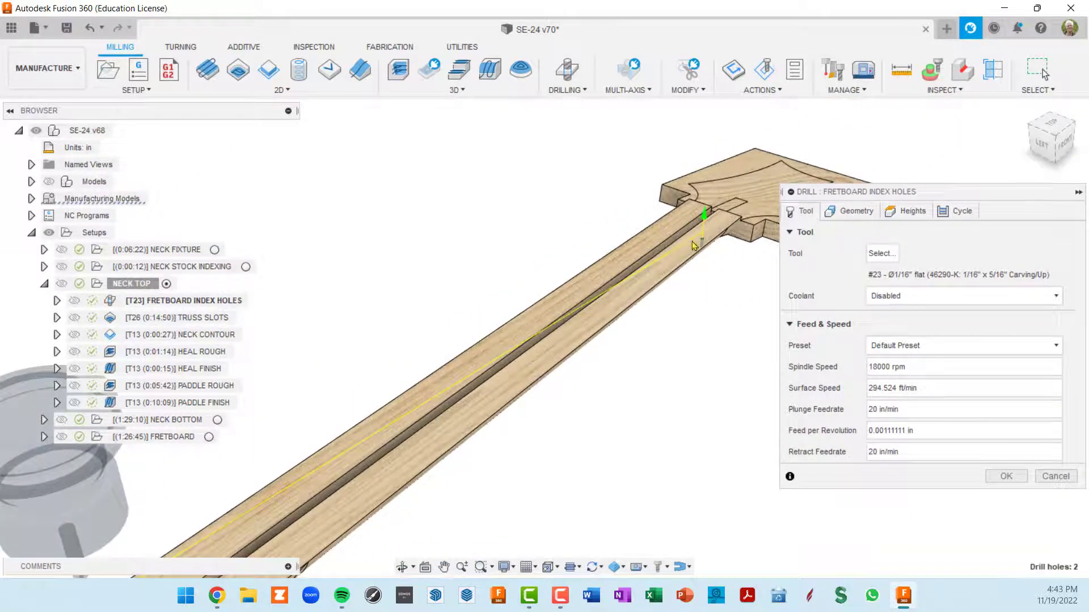
{"action": "scroll", "coordinate": [693, 245], "scroll_direction": "up", "scroll_amount": 6}
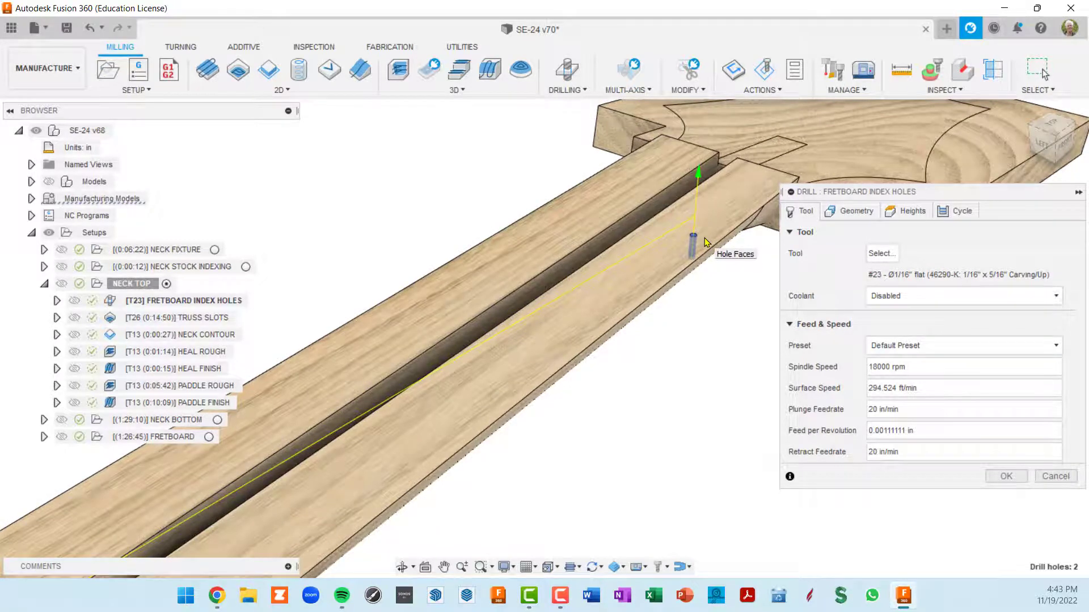
{"action": "scroll", "coordinate": [705, 240], "scroll_direction": "down", "scroll_amount": 5}
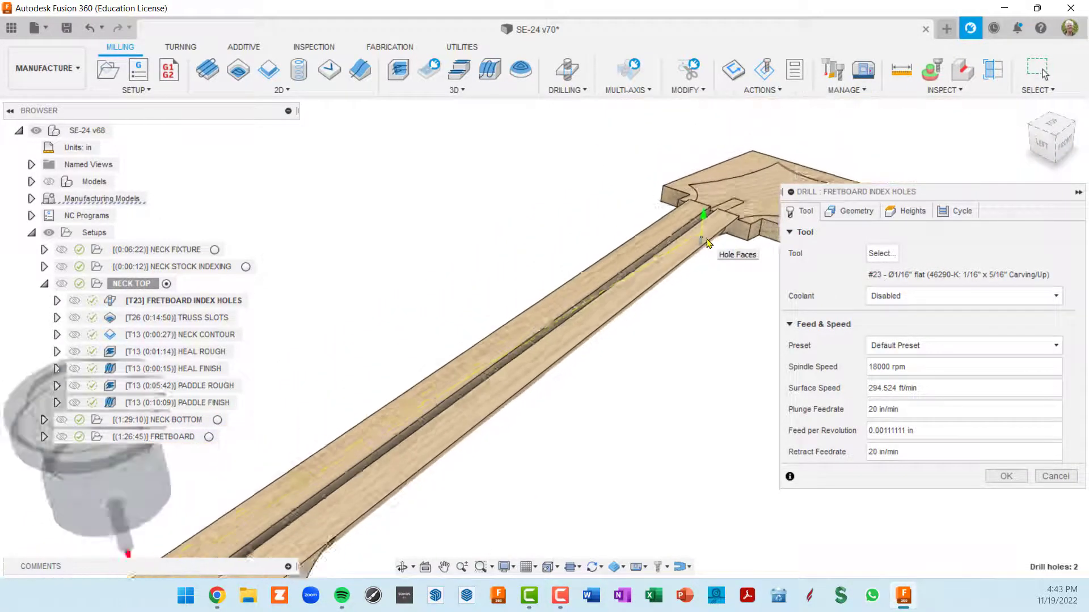
{"action": "scroll", "coordinate": [707, 243], "scroll_direction": "down", "scroll_amount": 3}
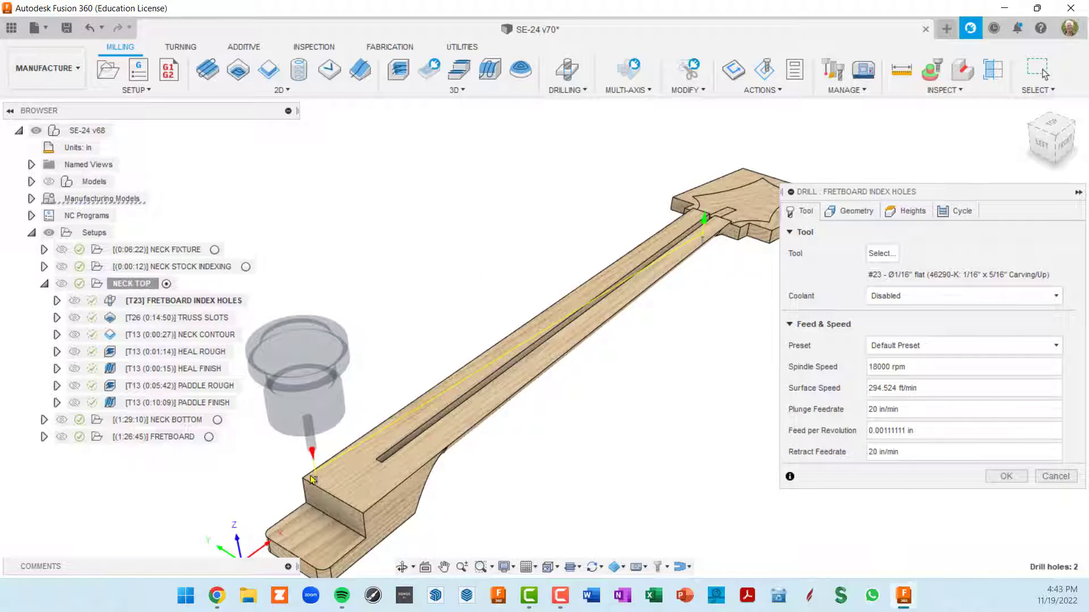
- Examine the hole face selections of the FRETBOARD INDEX HOLES operation at the heel and headstock ends
{"action": "scroll", "coordinate": [312, 480], "scroll_direction": "up", "scroll_amount": 2}
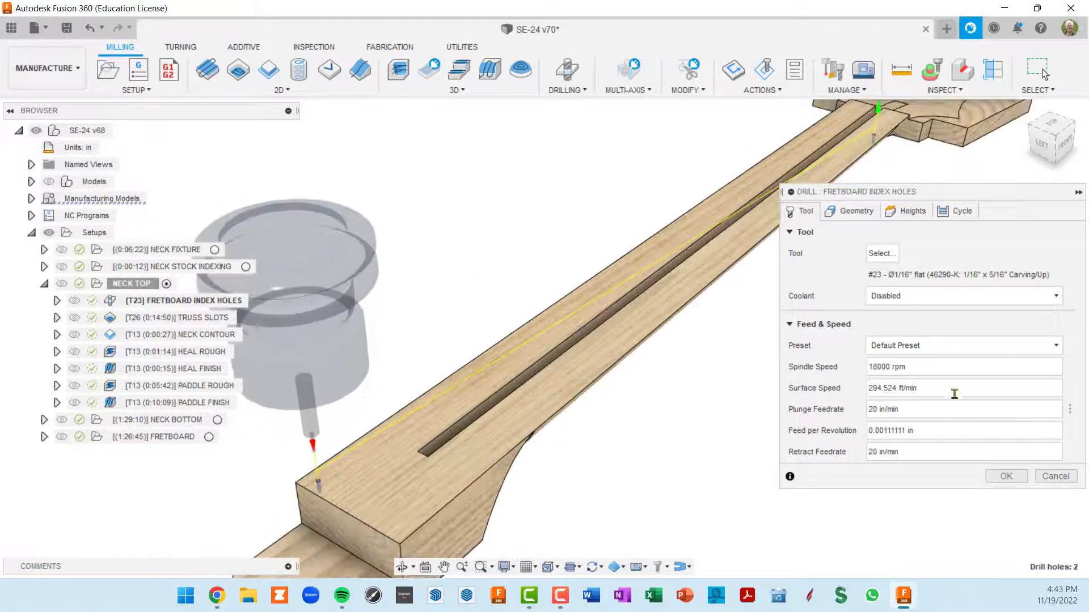
{"action": "left_click", "coordinate": [855, 212]}
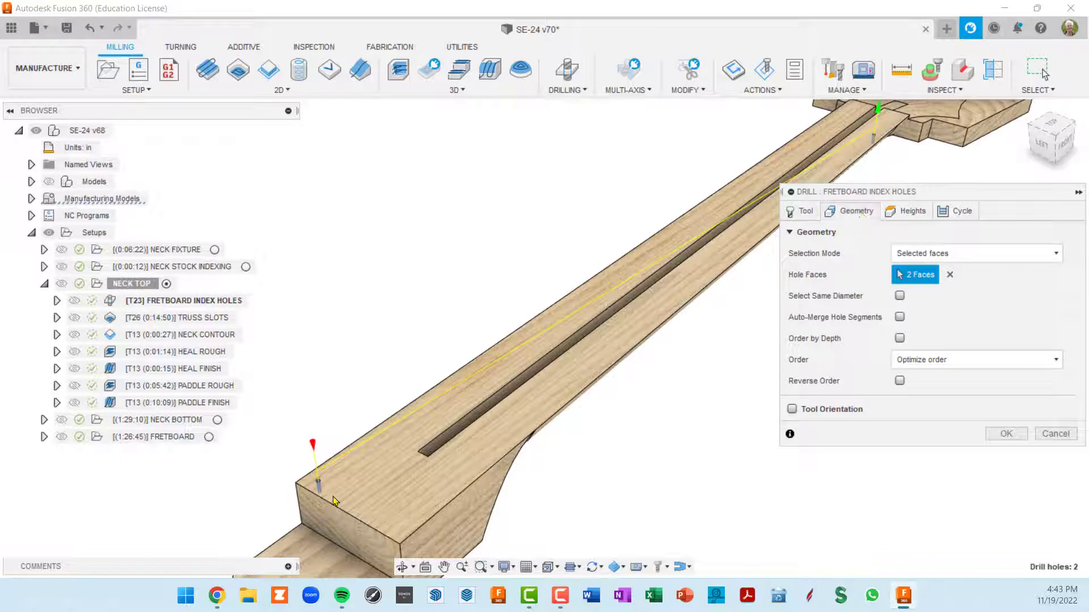
{"action": "scroll", "coordinate": [317, 482], "scroll_direction": "up", "scroll_amount": 4}
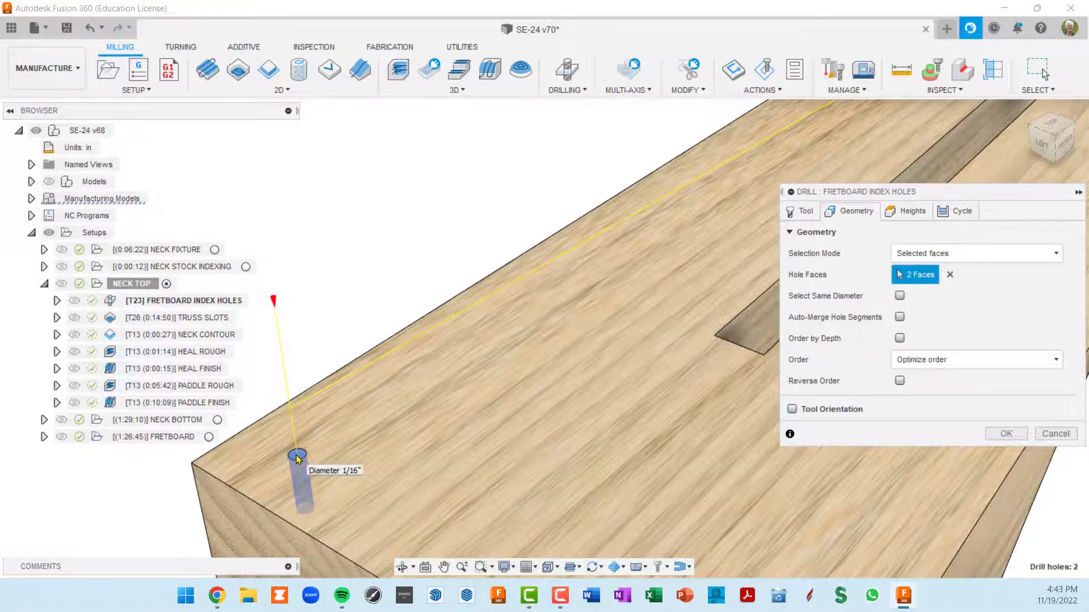
{"action": "scroll", "coordinate": [296, 458], "scroll_direction": "down", "scroll_amount": 5}
{"action": "middle_click_drag", "start_coordinate": [613, 279], "coordinate": [498, 437]}
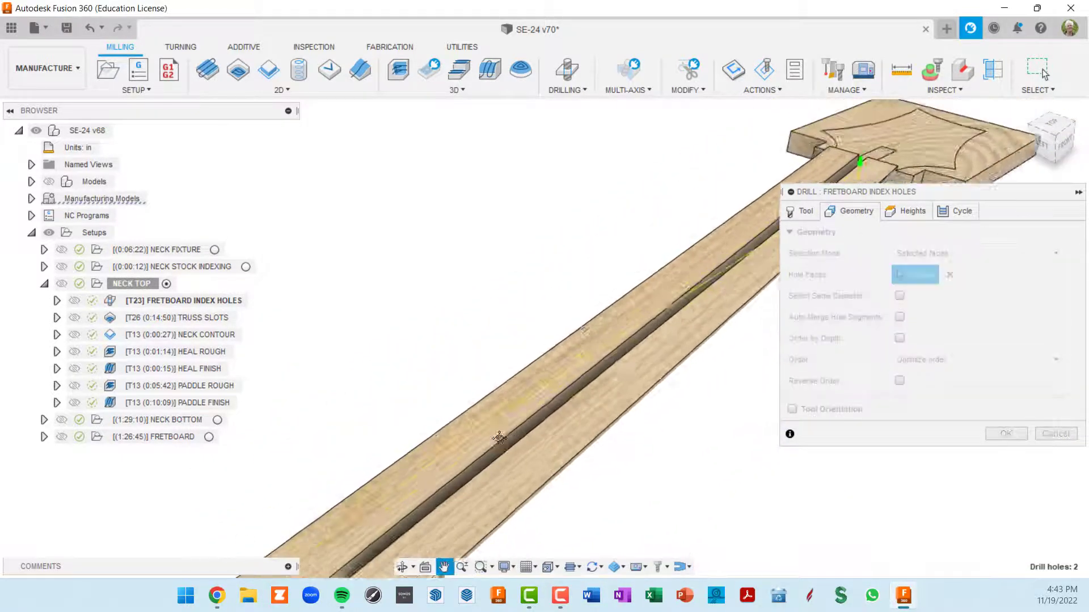
{"action": "scroll", "coordinate": [498, 437], "scroll_direction": "down", "scroll_amount": 2}
{"action": "scroll", "coordinate": [738, 249], "scroll_direction": "up", "scroll_amount": 3}
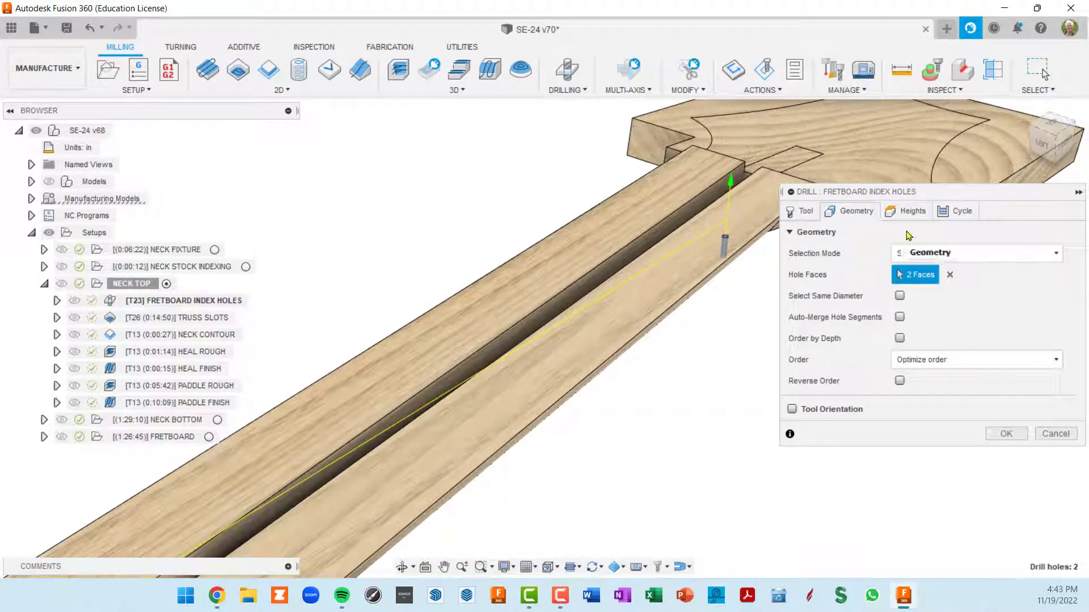
- Review the height settings of the FRETBOARD INDEX HOLES operation down to the bottom height, and inspect the headstock-end hole's depth from the side
{"action": "left_click", "coordinate": [910, 211]}
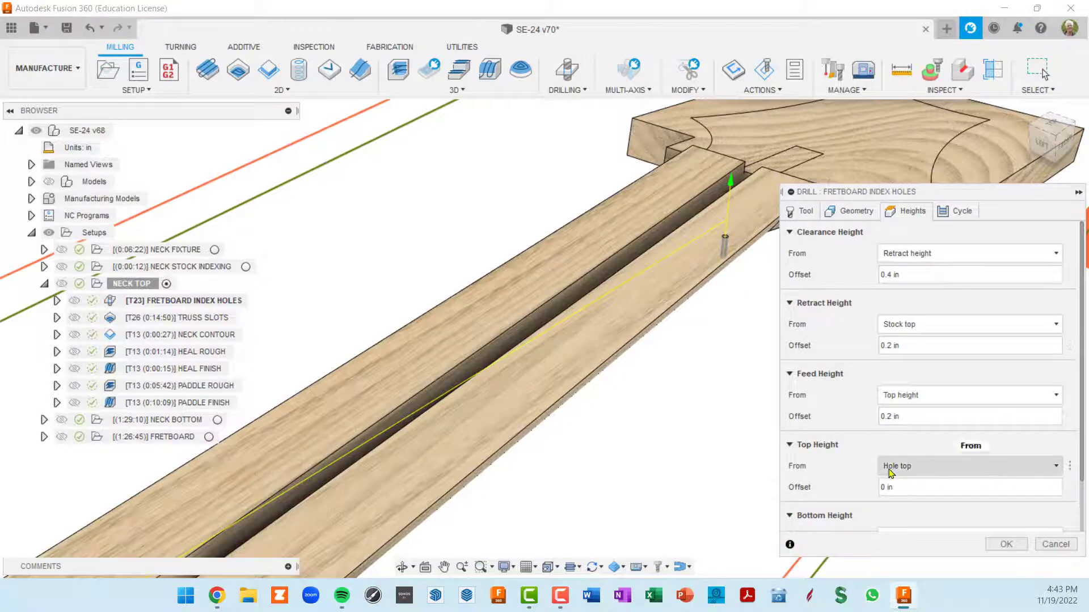
{"action": "scroll", "coordinate": [882, 468], "scroll_direction": "down", "scroll_amount": 2}
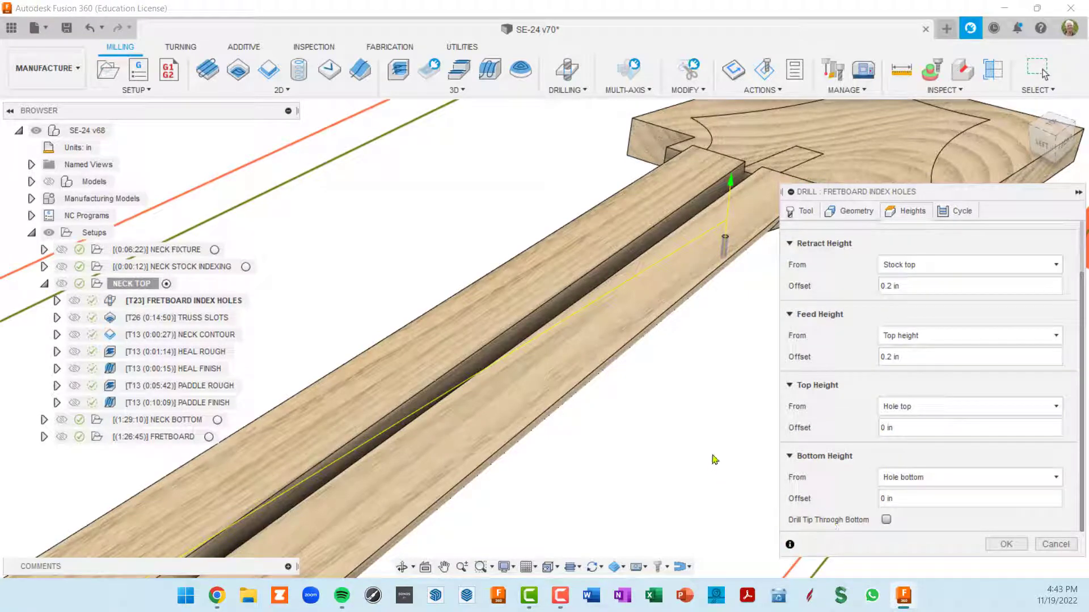
{"action": "scroll", "coordinate": [717, 418], "scroll_direction": "up", "scroll_amount": 2}
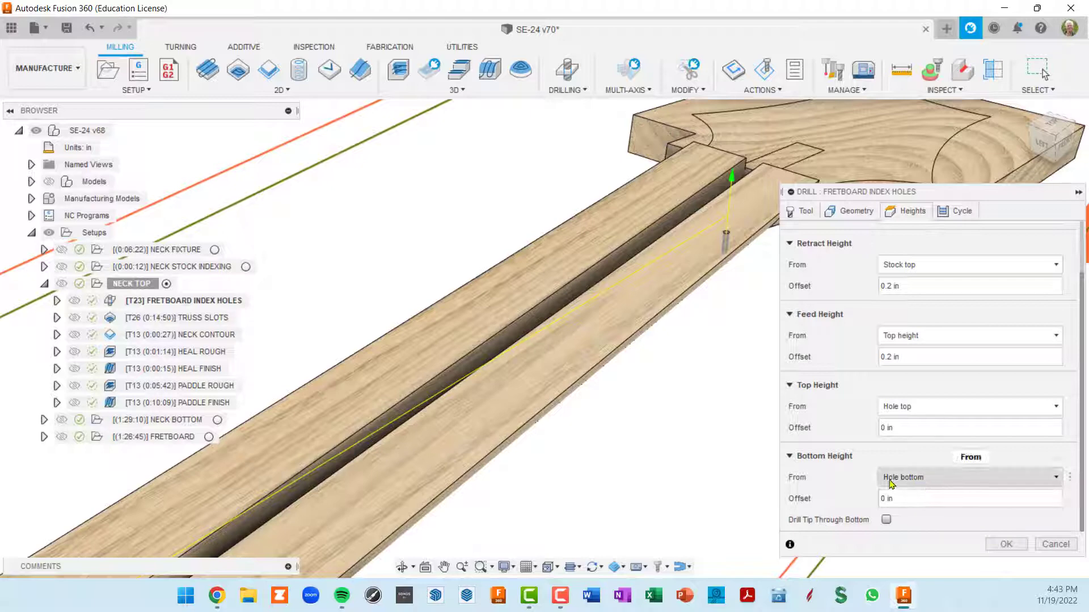
{"action": "mouse_move", "coordinate": [920, 480]}
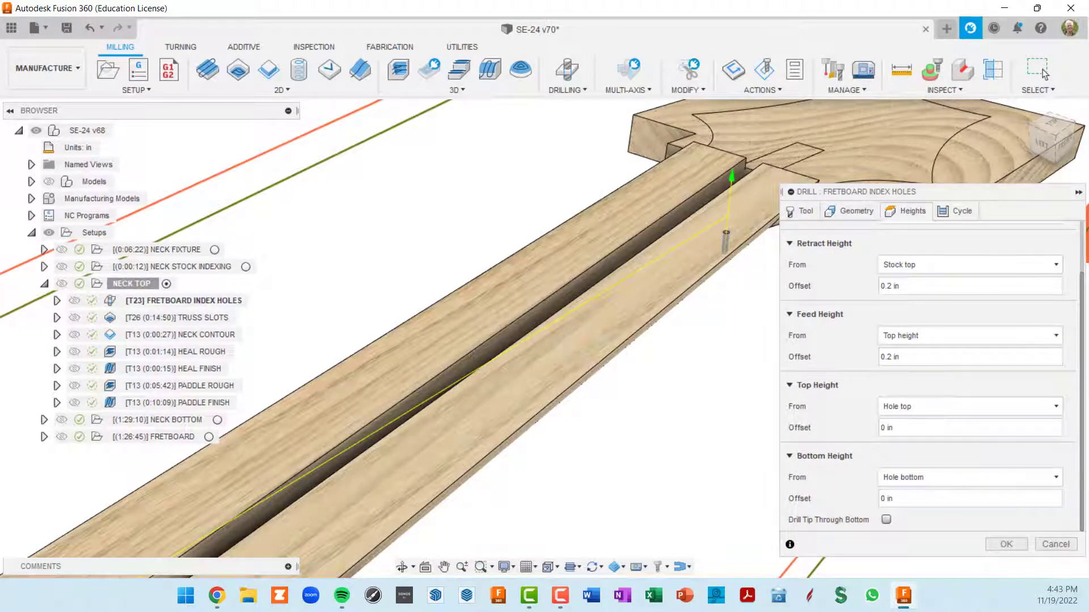
{"action": "scroll", "coordinate": [703, 315], "scroll_direction": "down", "scroll_amount": 3}
{"action": "middle_click_drag", "start_coordinate": [700, 309], "coordinate": [571, 248]}
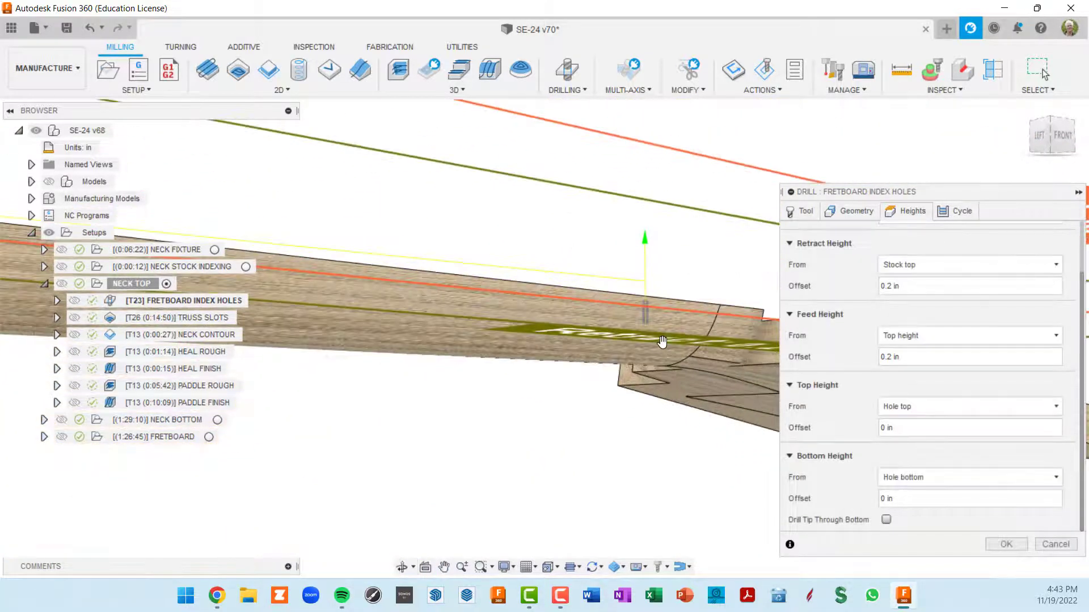
{"action": "scroll", "coordinate": [662, 341], "scroll_direction": "up", "scroll_amount": 4}
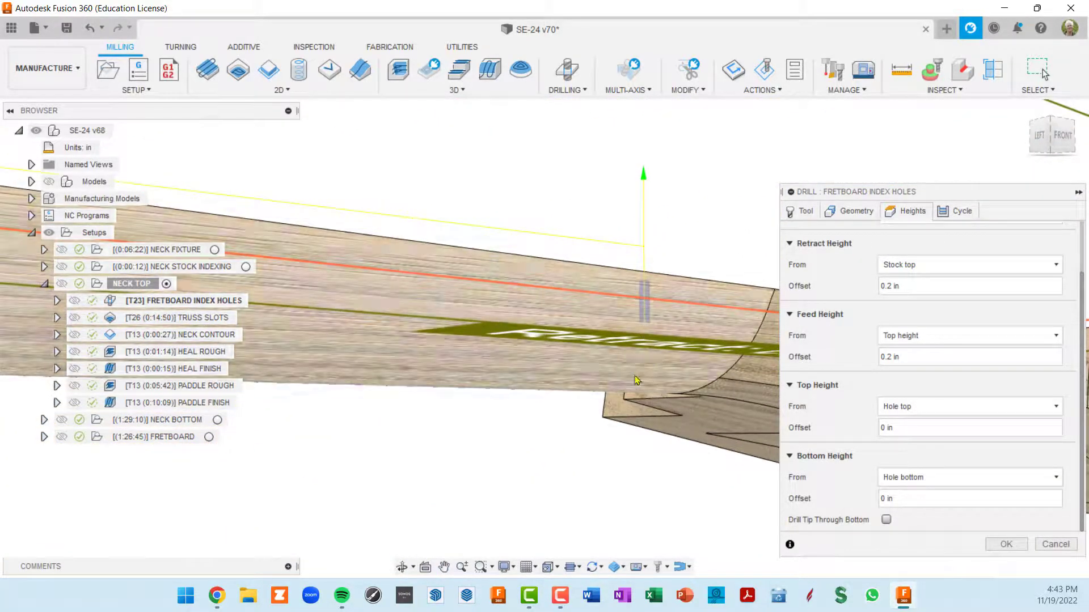
{"action": "scroll", "coordinate": [636, 380], "scroll_direction": "down", "scroll_amount": 6}
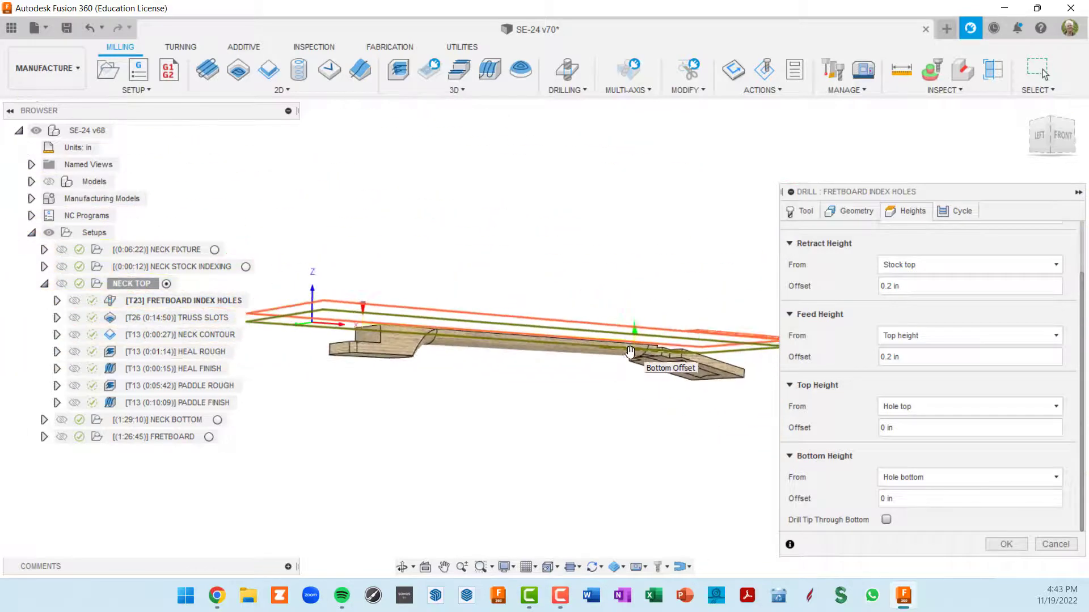
- Inspect both fretboard index holes from above along the neck, and close the drilling operation without saving changes
{"action": "middle_click_drag", "start_coordinate": [630, 351], "coordinate": [644, 416], "text": "shift"}
{"action": "scroll", "coordinate": [593, 287], "scroll_direction": "up", "scroll_amount": 5}
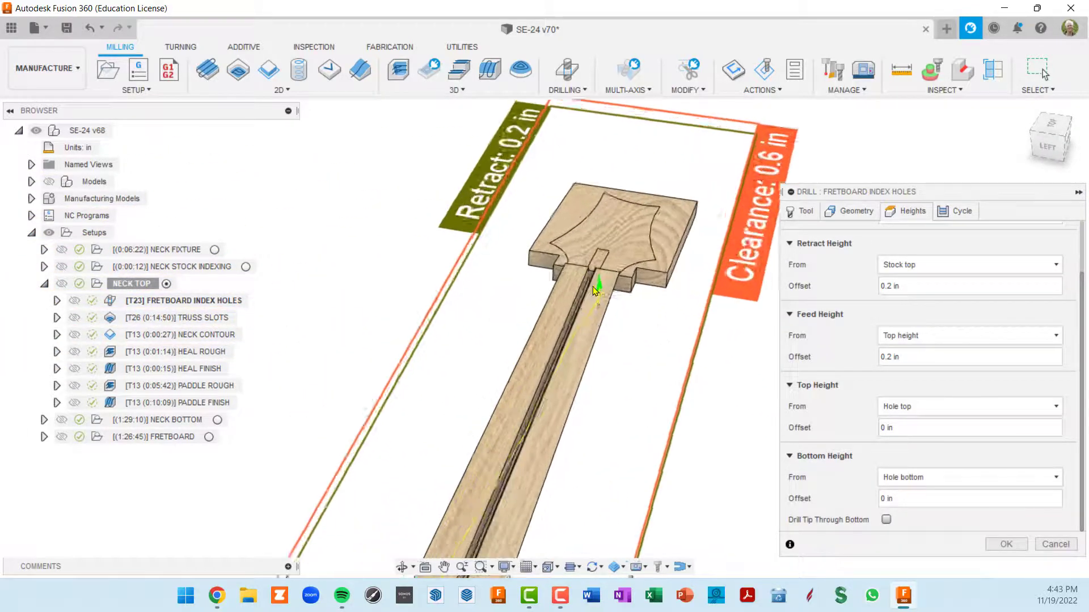
{"action": "scroll", "coordinate": [596, 300], "scroll_direction": "up", "scroll_amount": 6}
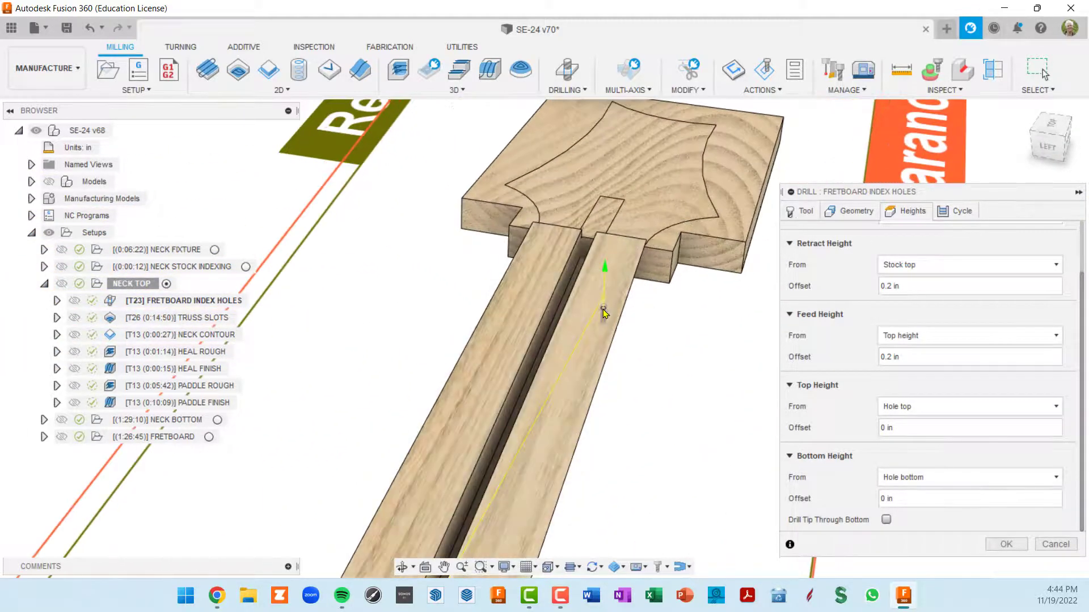
{"action": "scroll", "coordinate": [602, 312], "scroll_direction": "down", "scroll_amount": 5}
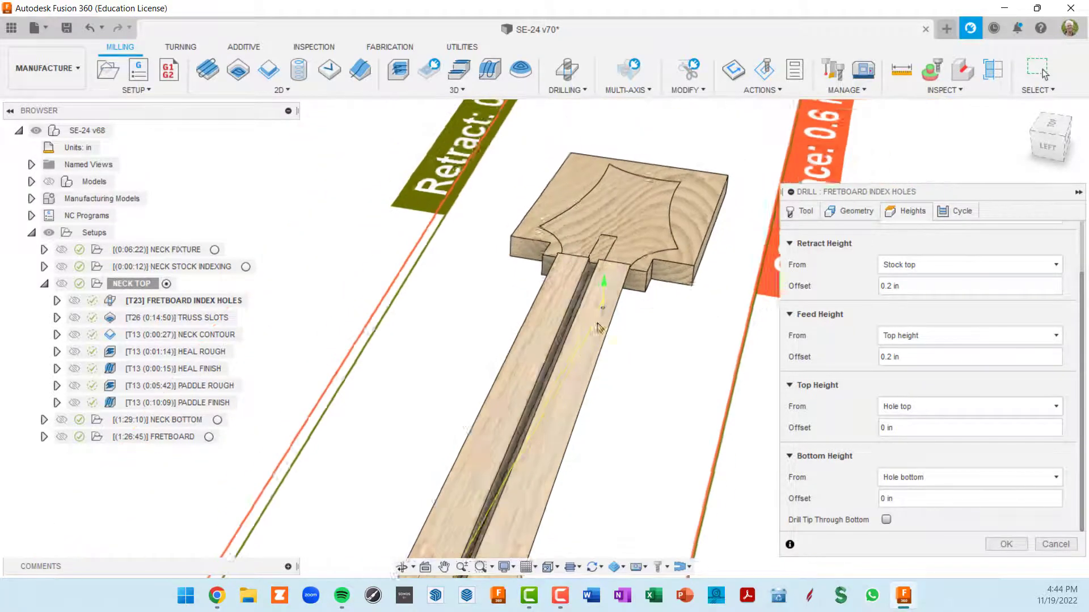
{"action": "middle_click_drag", "start_coordinate": [535, 429], "coordinate": [667, 222]}
{"action": "scroll", "coordinate": [488, 454], "scroll_direction": "up", "scroll_amount": 5}
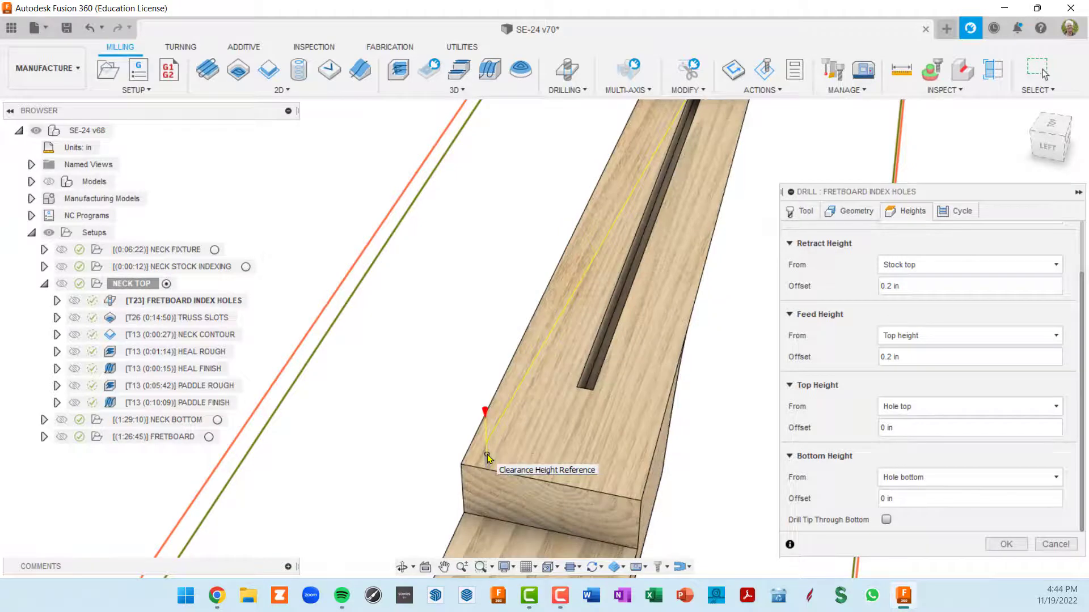
{"action": "scroll", "coordinate": [488, 455], "scroll_direction": "up", "scroll_amount": 3}
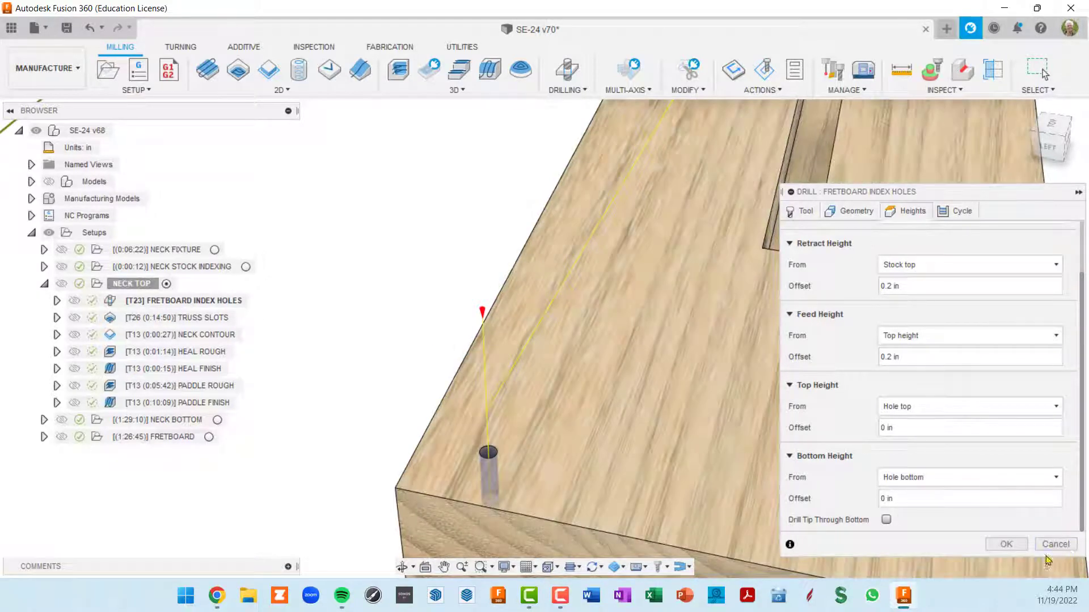
{"action": "left_click", "coordinate": [1056, 546]}
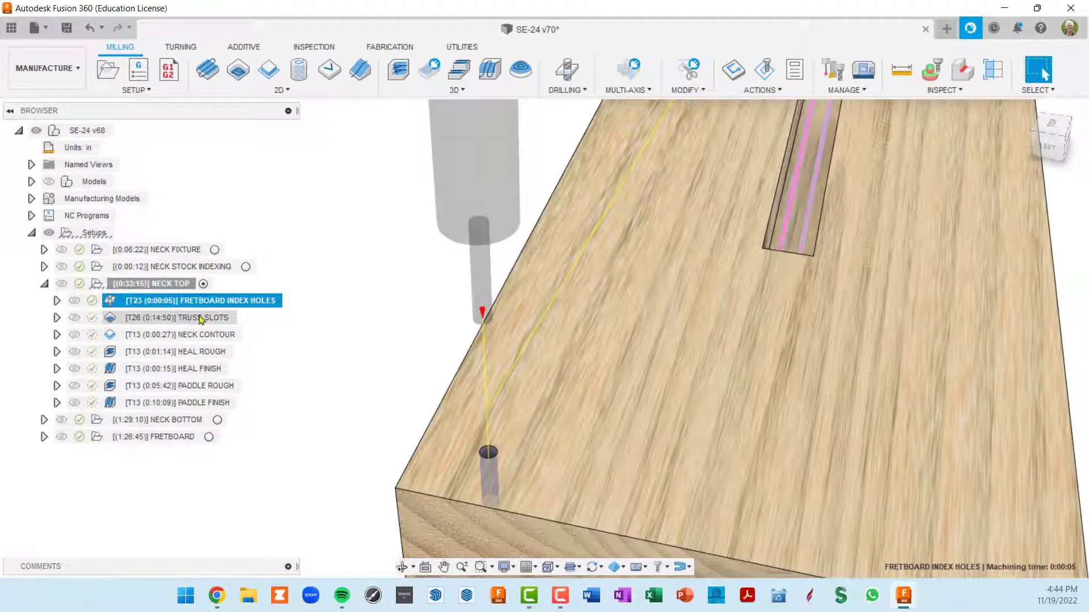
- Select the TRUSS SLOTS operation and examine its toolpath along the neck slot and into the headstock
{"action": "left_click", "coordinate": [193, 318]}
{"action": "scroll", "coordinate": [707, 328], "scroll_direction": "down", "scroll_amount": 10}
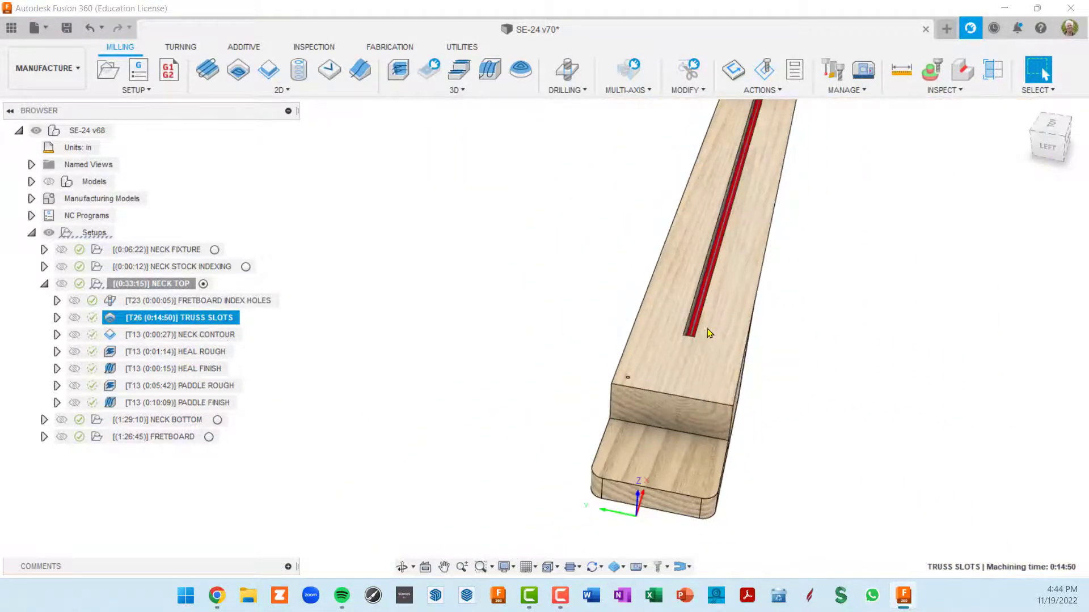
{"action": "middle_click_drag", "start_coordinate": [706, 328], "coordinate": [510, 472]}
{"action": "scroll", "coordinate": [601, 352], "scroll_direction": "up", "scroll_amount": 10}
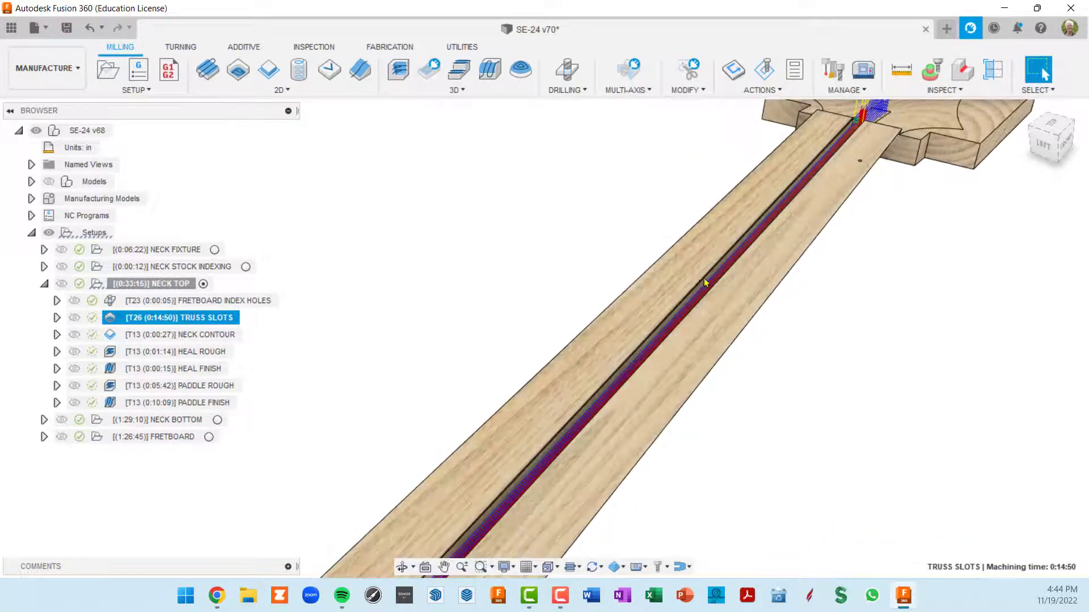
{"action": "scroll", "coordinate": [703, 323], "scroll_direction": "up", "scroll_amount": 4}
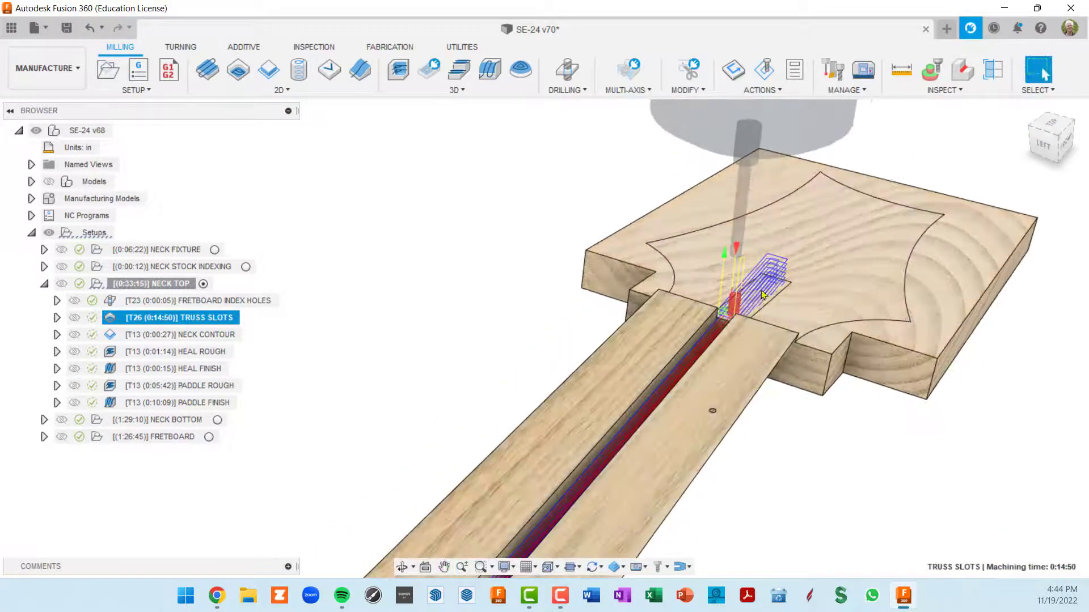
{"action": "middle_click_drag", "start_coordinate": [755, 296], "coordinate": [663, 288], "text": "shift"}
{"action": "scroll", "coordinate": [812, 308], "scroll_direction": "down", "scroll_amount": 5}
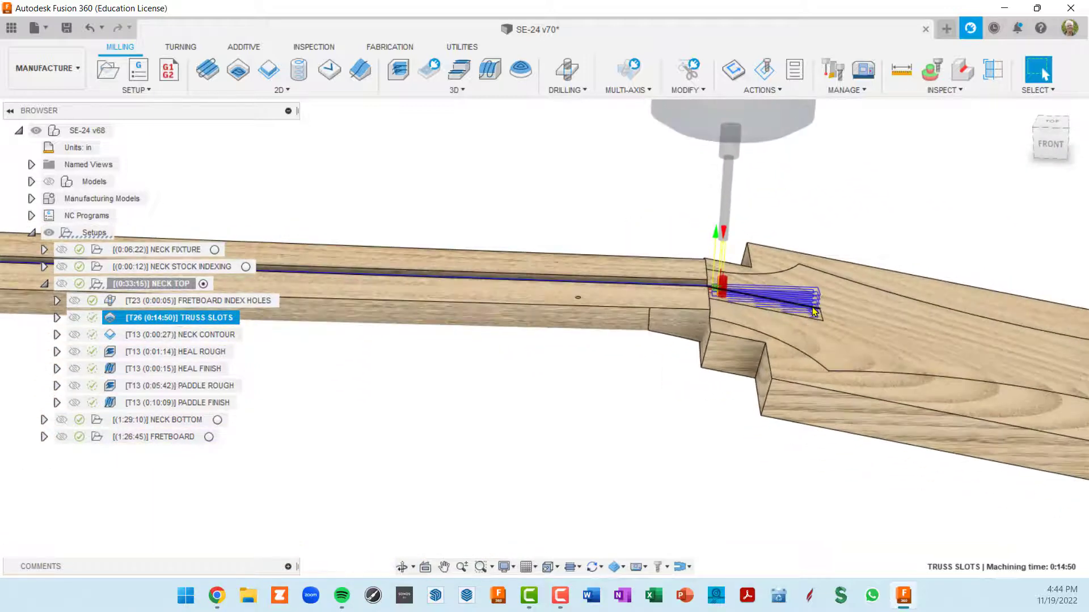
{"action": "middle_click_drag", "start_coordinate": [806, 315], "coordinate": [697, 375], "text": "shift"}
{"action": "scroll", "coordinate": [749, 295], "scroll_direction": "down", "scroll_amount": 3}
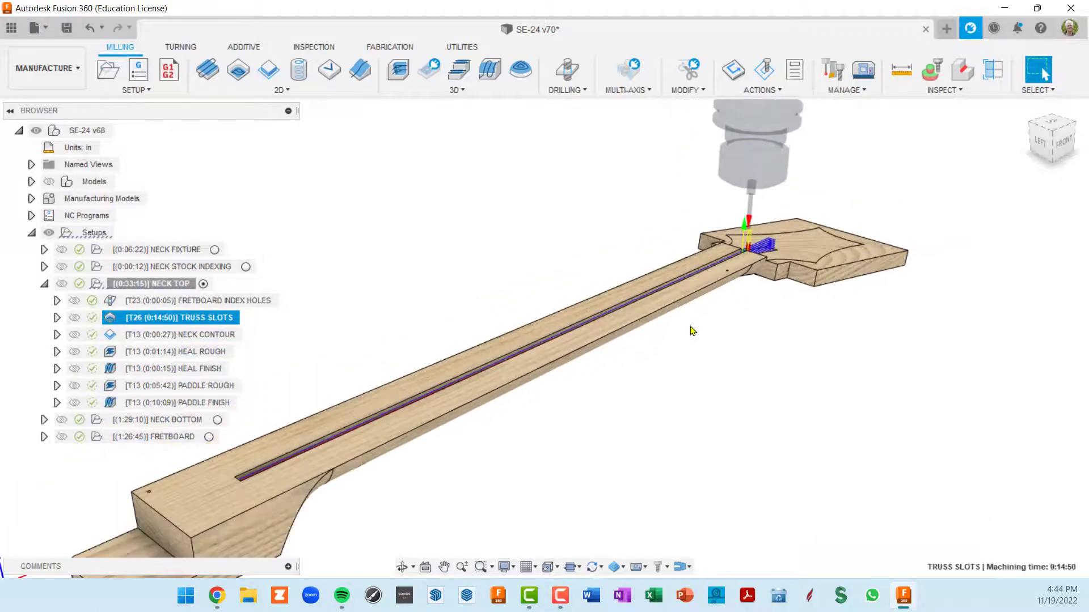
- Open the TRUSS SLOTS pocket operation and review its tool and the long pocket selection along the neck
{"action": "double_click", "coordinate": [108, 319]}
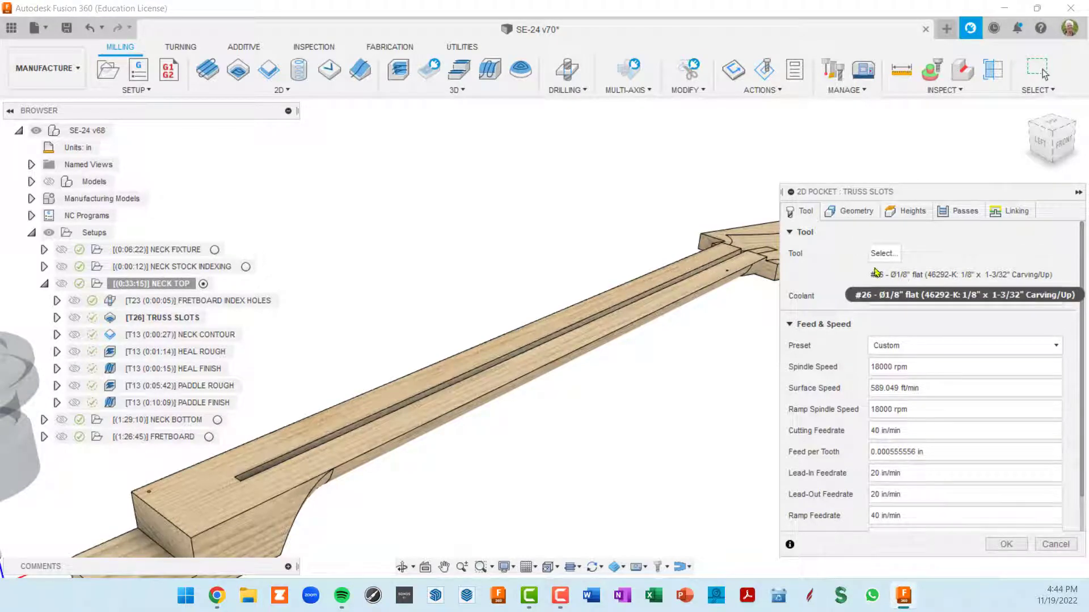
{"action": "left_click", "coordinate": [851, 212]}
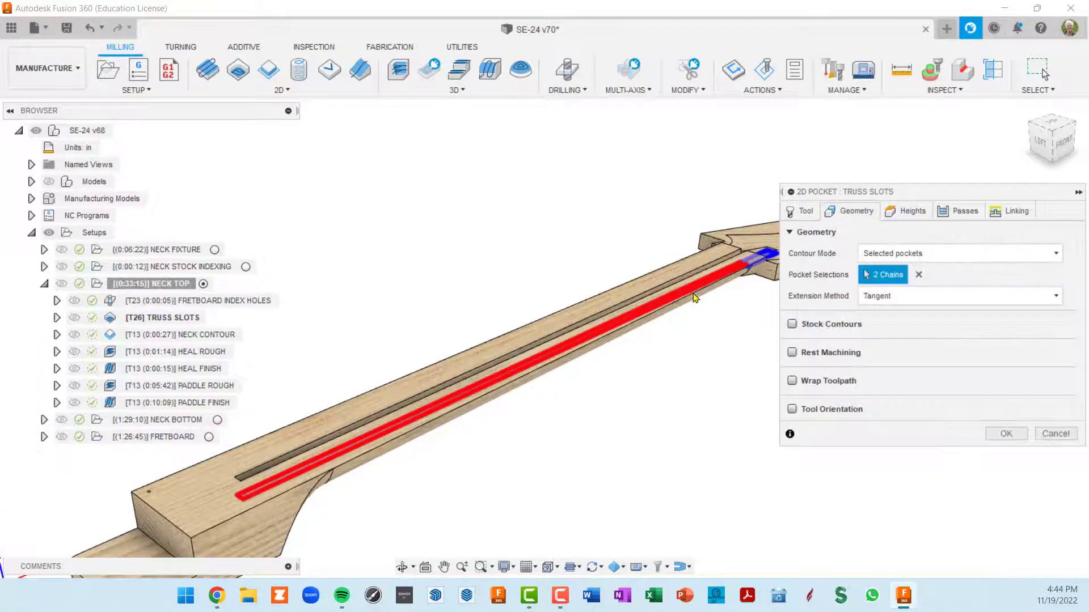
{"action": "middle_click_drag", "start_coordinate": [693, 294], "coordinate": [709, 278], "text": "shift"}
{"action": "scroll", "coordinate": [703, 219], "scroll_direction": "up", "scroll_amount": 3}
{"action": "middle_click_drag", "start_coordinate": [701, 218], "coordinate": [635, 265]}
{"action": "scroll", "coordinate": [633, 264], "scroll_direction": "up", "scroll_amount": 3}
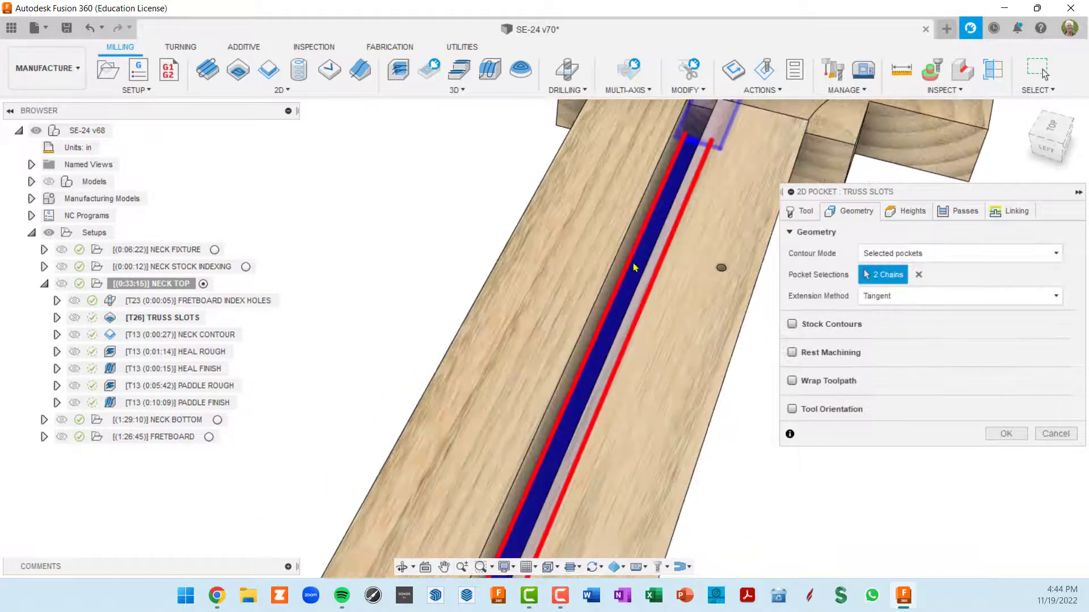
- Examine the short pocket selection of TRUSS SLOTS where the slot runs into the headstock
{"action": "scroll", "coordinate": [633, 262], "scroll_direction": "down", "scroll_amount": 2}
{"action": "middle_click_drag", "start_coordinate": [680, 214], "coordinate": [277, 218], "text": "shift"}
{"action": "scroll", "coordinate": [579, 300], "scroll_direction": "up", "scroll_amount": 4}
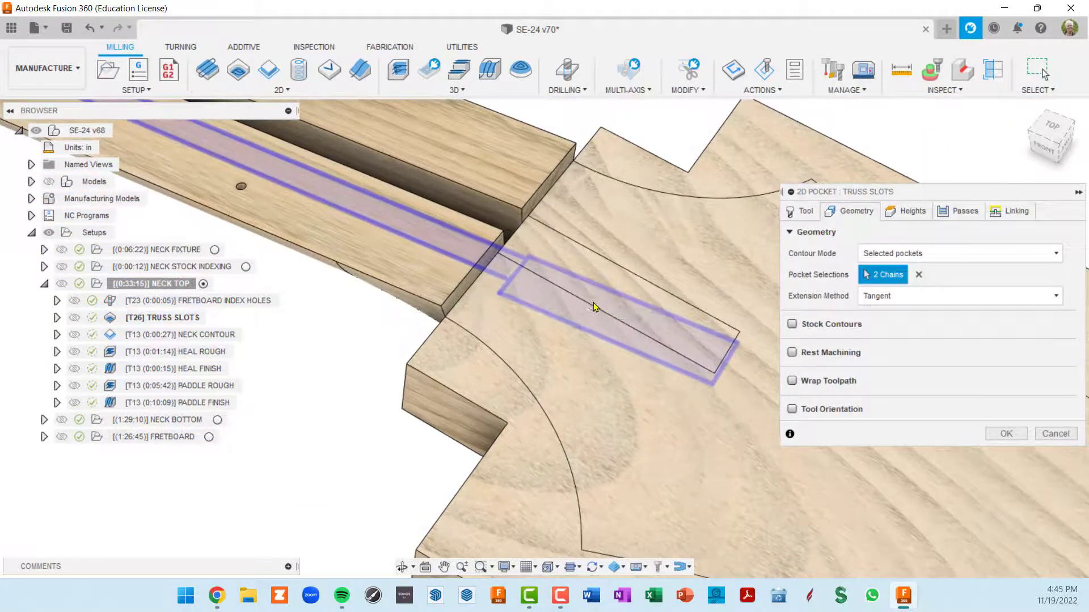
{"action": "scroll", "coordinate": [593, 302], "scroll_direction": "down", "scroll_amount": 3}
{"action": "mouse_move", "coordinate": [594, 301]}
{"action": "middle_mouse_down", "text": "shift"}
{"action": "mouse_move", "coordinate": [618, 278]}
{"action": "mouse_move", "coordinate": [601, 284]}
{"action": "middle_mouse_up", "text": "shift"}
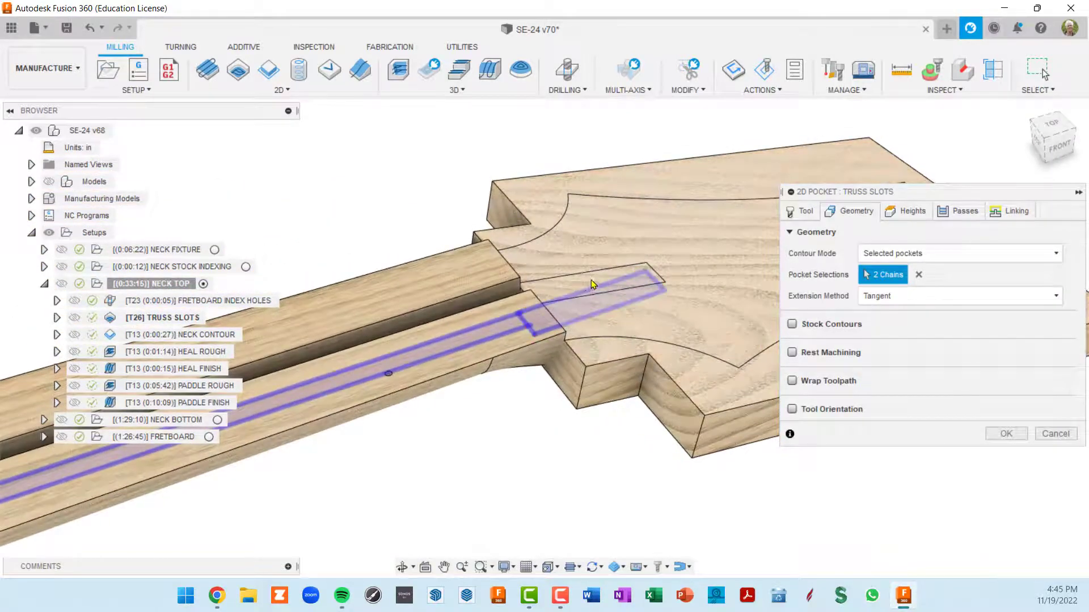
{"action": "scroll", "coordinate": [592, 283], "scroll_direction": "down", "scroll_amount": 2}
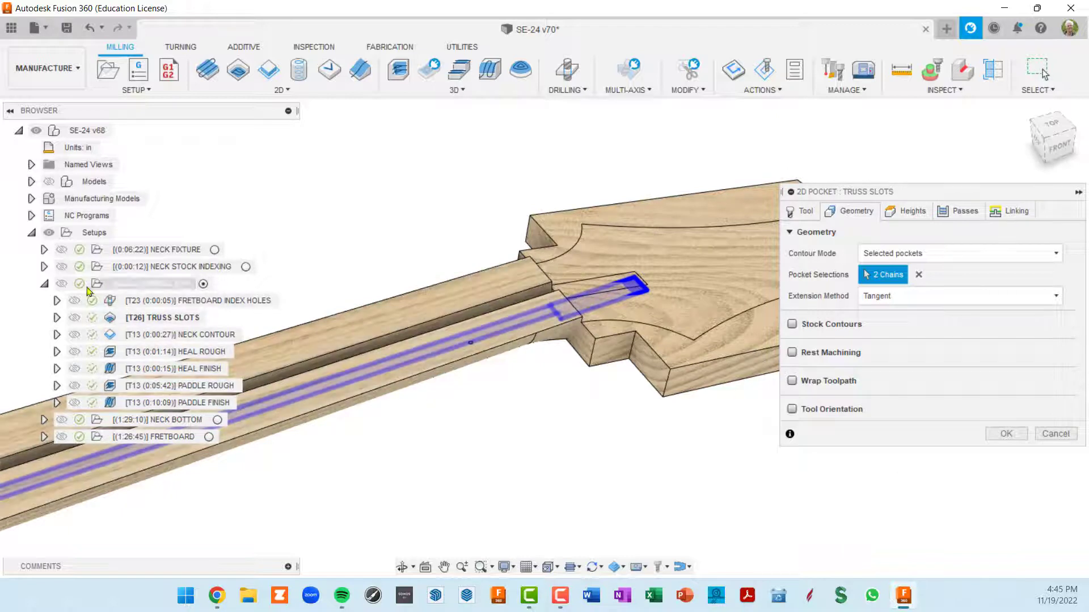
- Expand the manufacturing models, hide the FULL PADDLE component, and inspect the truss rod pocket in the bare headstock
{"action": "left_click", "coordinate": [31, 199]}
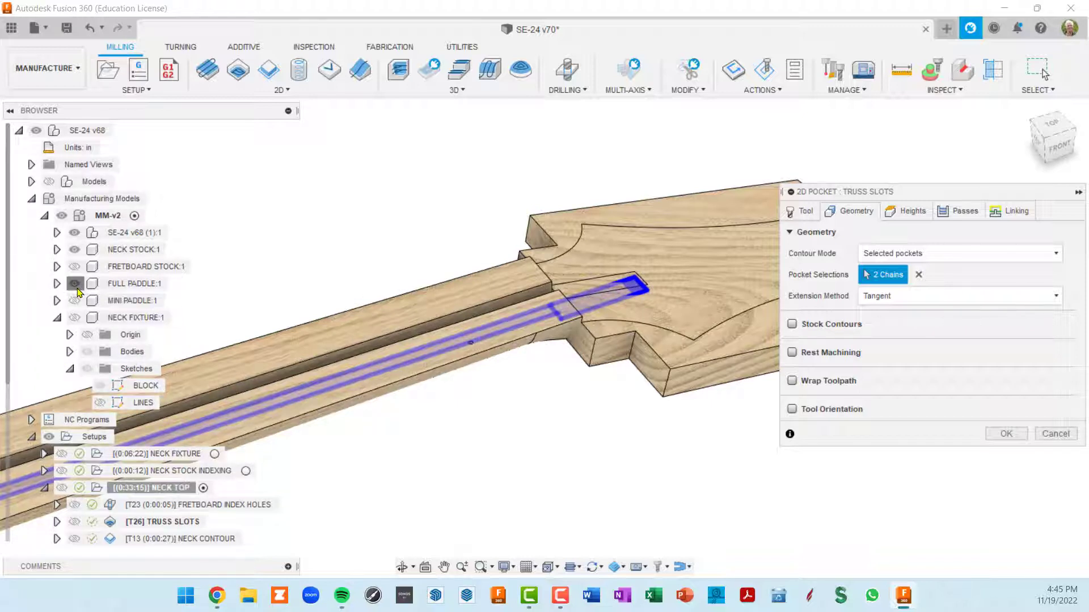
{"action": "left_click", "coordinate": [74, 317]}
{"action": "scroll", "coordinate": [628, 340], "scroll_direction": "up", "scroll_amount": 4}
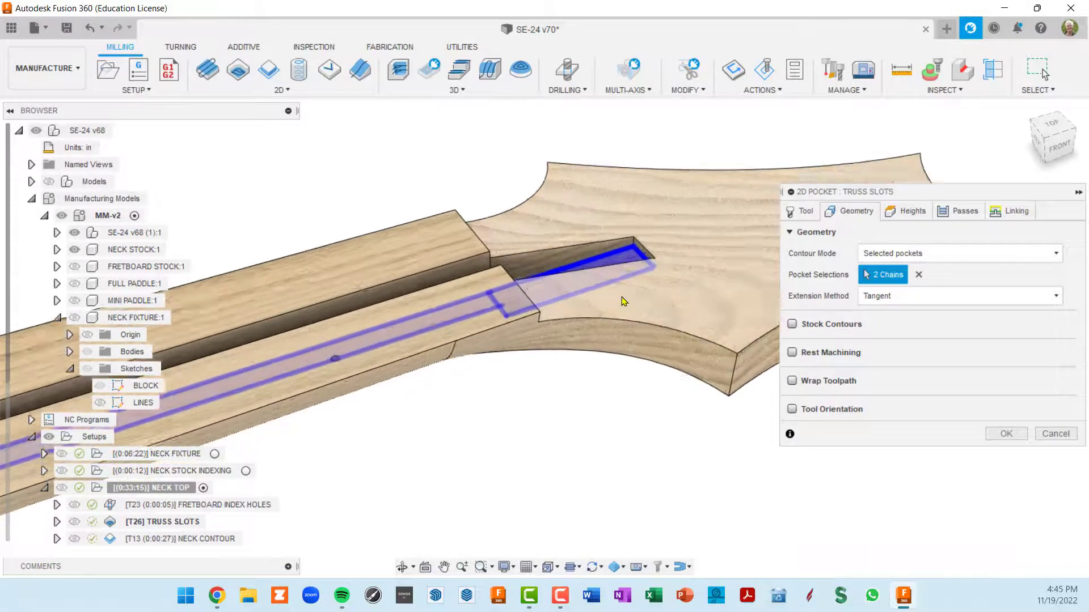
{"action": "middle_click_drag", "start_coordinate": [624, 301], "coordinate": [527, 266], "text": "shift"}
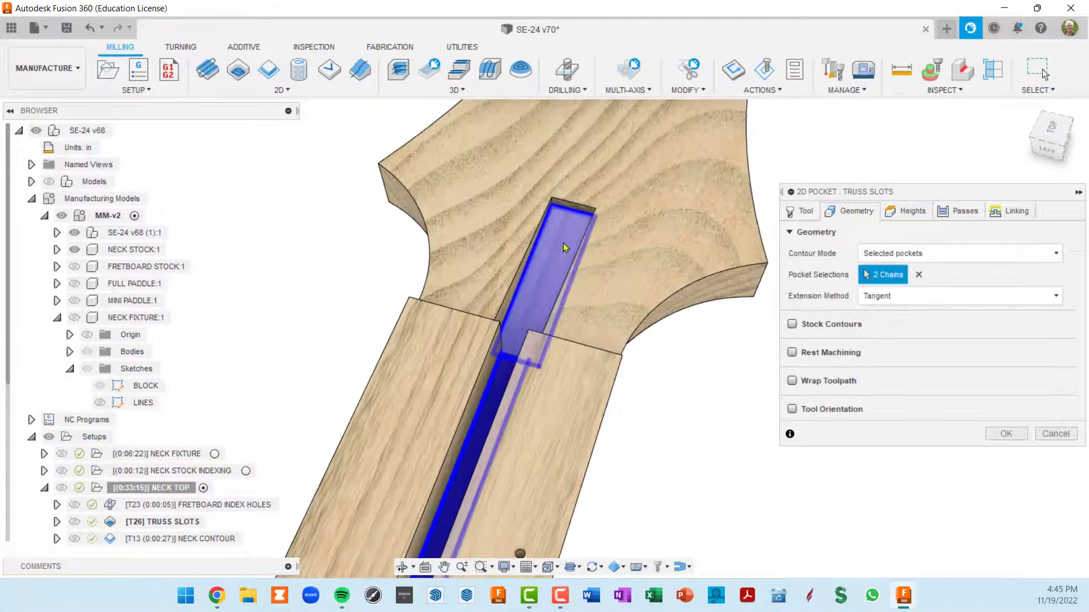
{"action": "scroll", "coordinate": [563, 248], "scroll_direction": "down", "scroll_amount": 8}
{"action": "middle_click_drag", "start_coordinate": [617, 332], "coordinate": [658, 269], "text": "shift"}
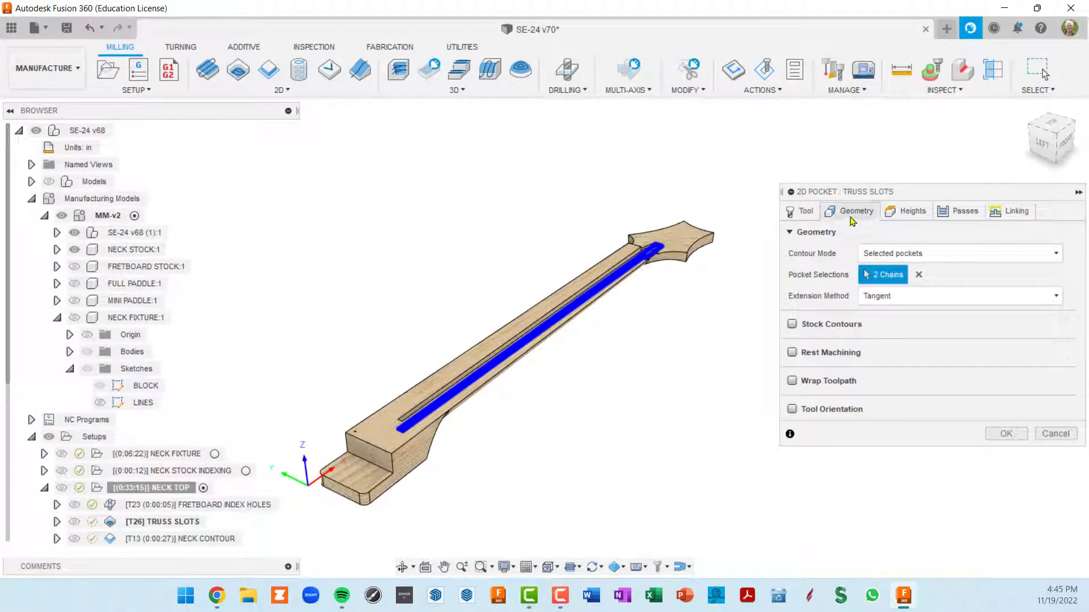
- Review the TRUSS SLOTS height settings down to the bottom height, compare them with the slot floor, and close the operation unchanged
{"action": "left_click", "coordinate": [909, 216]}
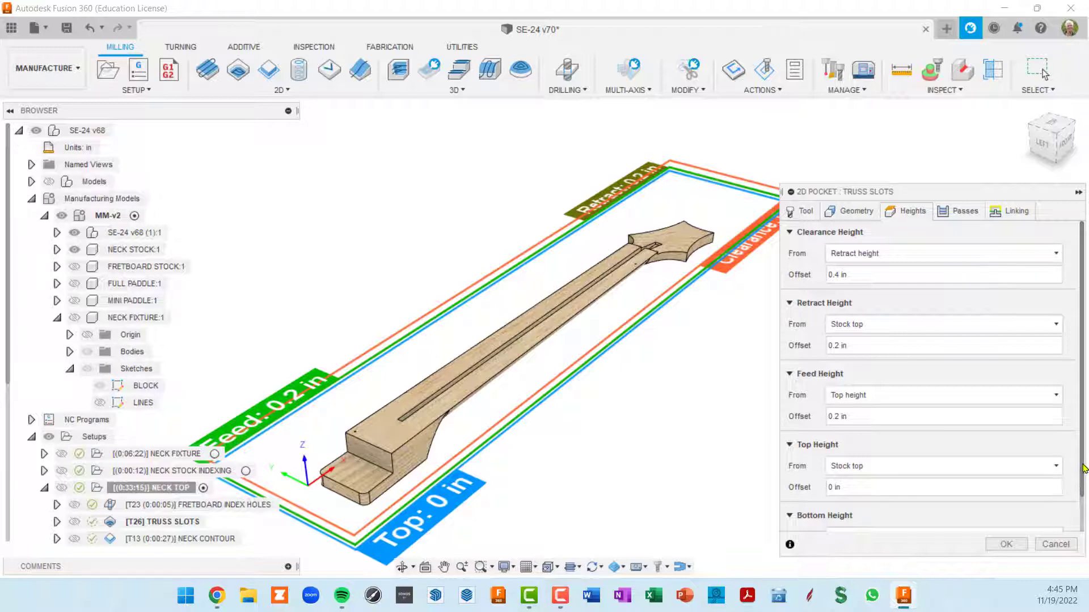
{"action": "scroll", "coordinate": [1084, 468], "scroll_direction": "down", "scroll_amount": 2}
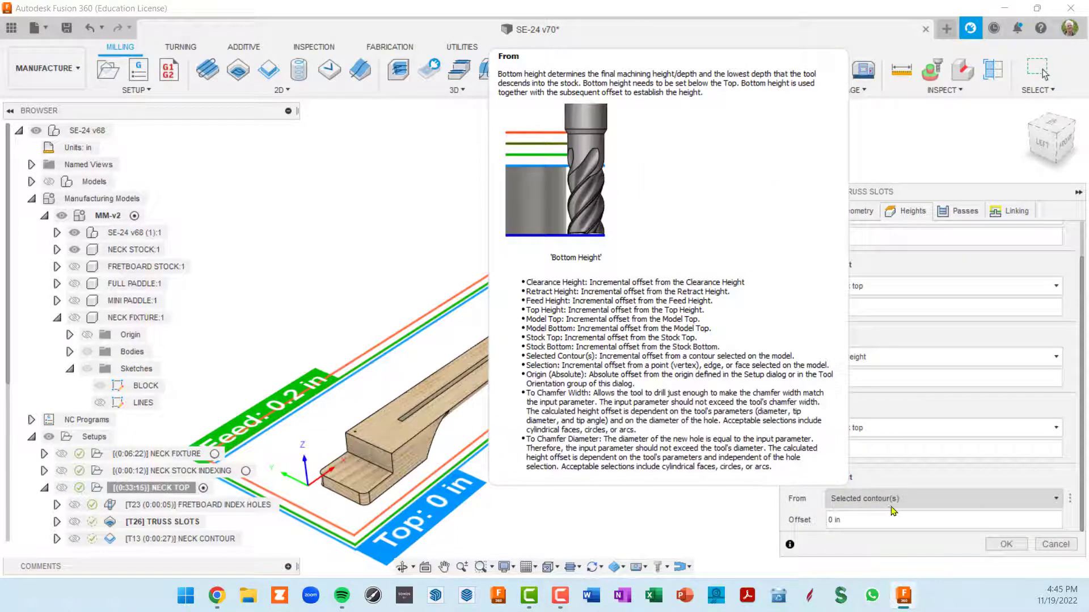
{"action": "scroll", "coordinate": [665, 279], "scroll_direction": "up", "scroll_amount": 5}
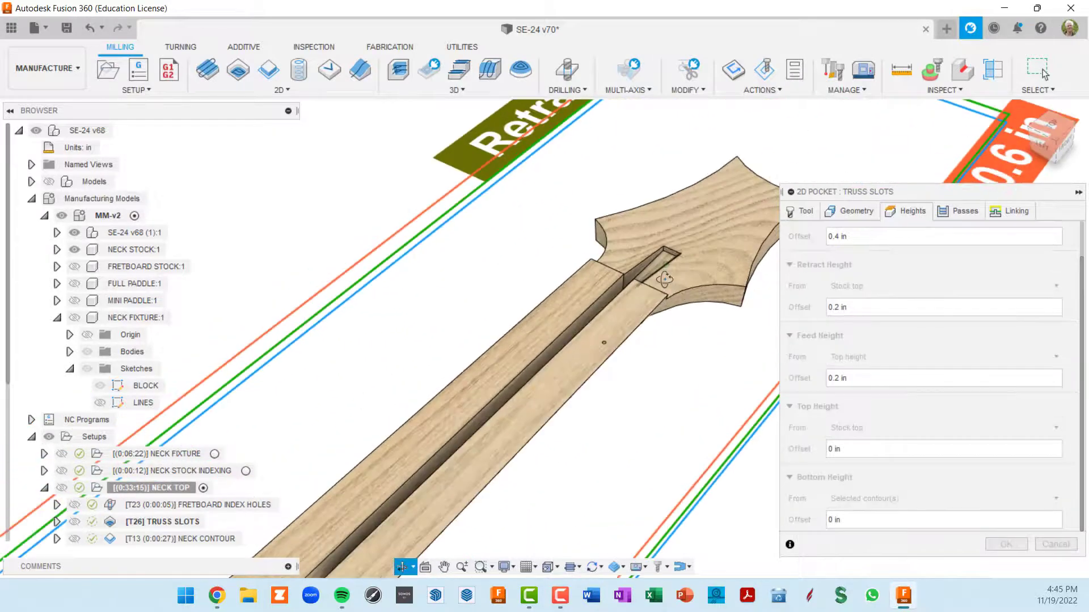
{"action": "scroll", "coordinate": [664, 275], "scroll_direction": "up", "scroll_amount": 2}
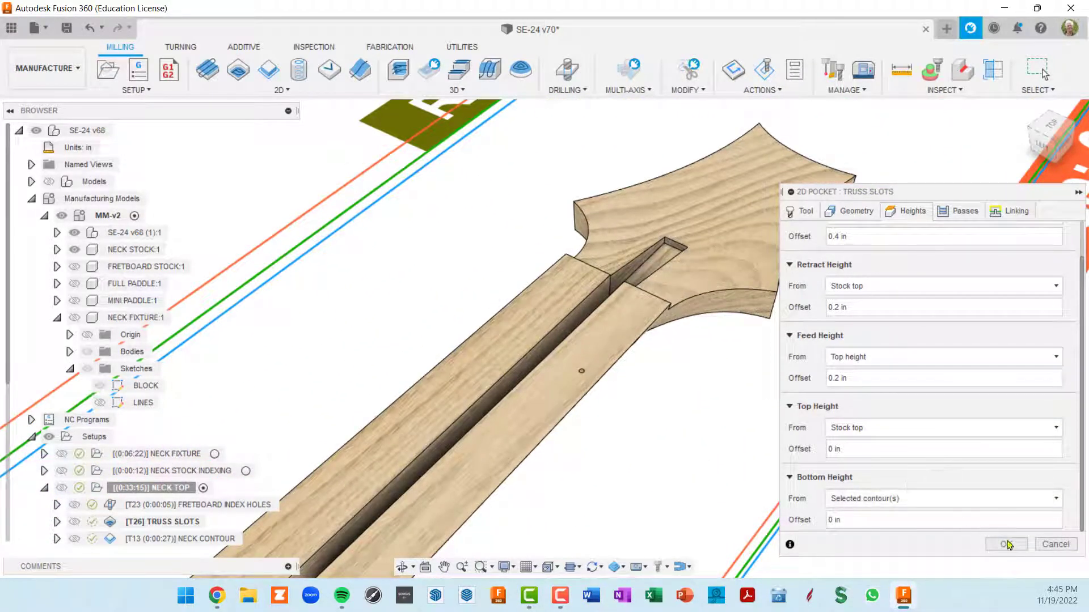
{"action": "left_click", "coordinate": [1056, 545]}
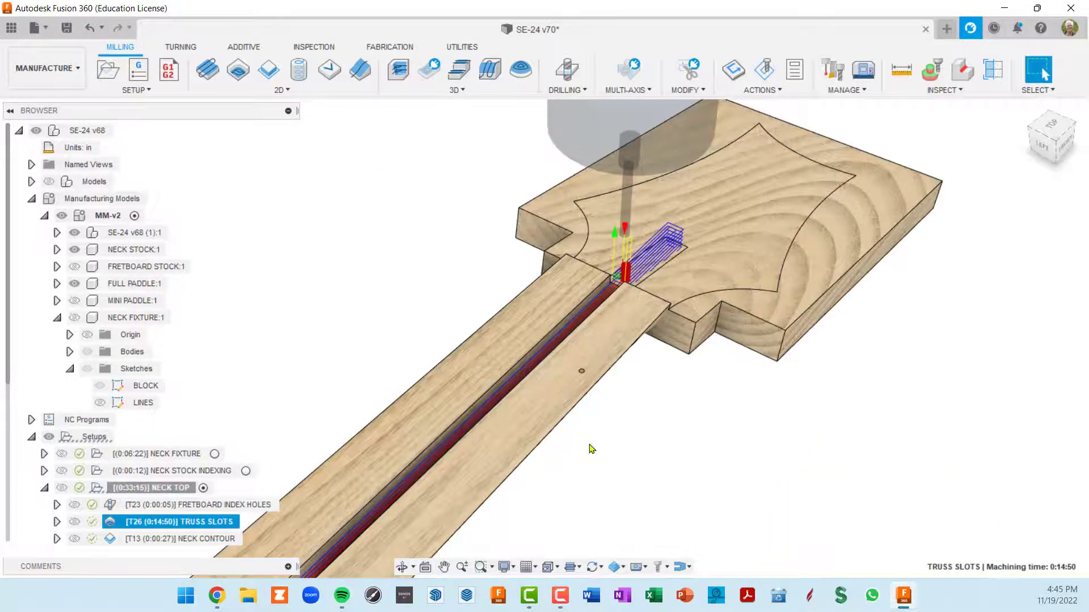
- Examine the TRUSS SLOTS toolpath along the neck from the headstock to the slot's heel end
{"action": "scroll", "coordinate": [380, 409], "scroll_direction": "down", "scroll_amount": 5}
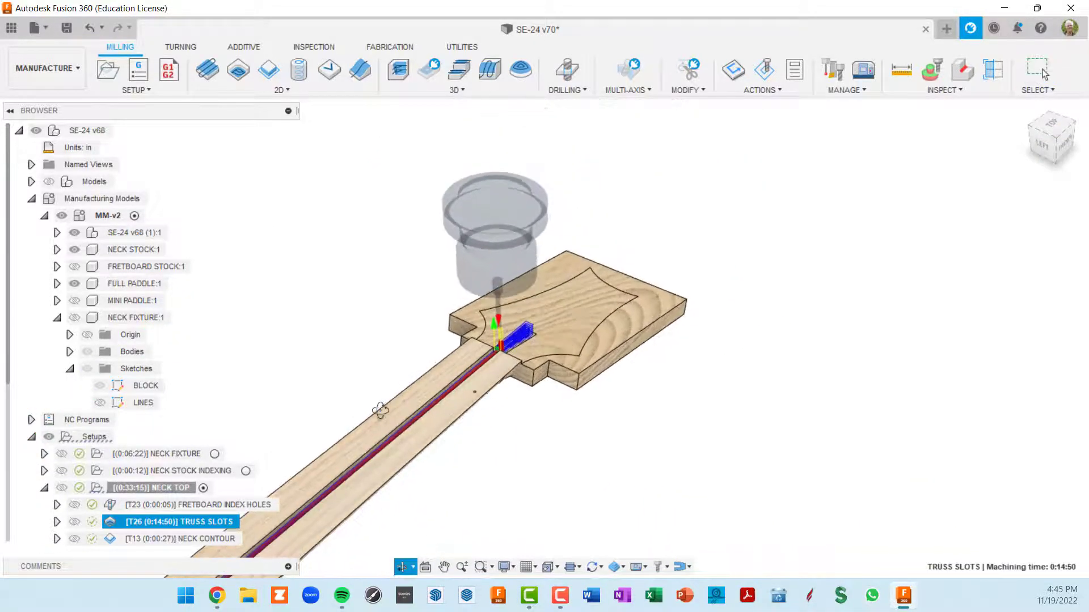
{"action": "middle_click_drag", "start_coordinate": [380, 410], "coordinate": [513, 346], "text": "shift"}
{"action": "scroll", "coordinate": [405, 466], "scroll_direction": "up", "scroll_amount": 2}
{"action": "middle_click_drag", "start_coordinate": [406, 466], "coordinate": [590, 312]}
{"action": "scroll", "coordinate": [360, 541], "scroll_direction": "down", "scroll_amount": 3}
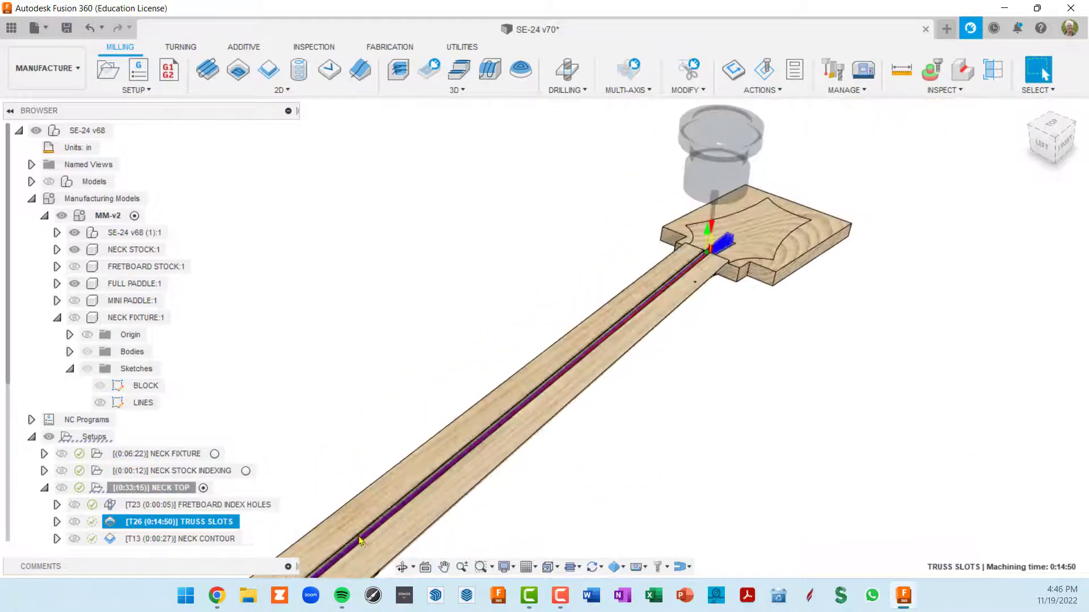
{"action": "middle_click_drag", "start_coordinate": [361, 542], "coordinate": [381, 385]}
{"action": "scroll", "coordinate": [342, 472], "scroll_direction": "up", "scroll_amount": 4}
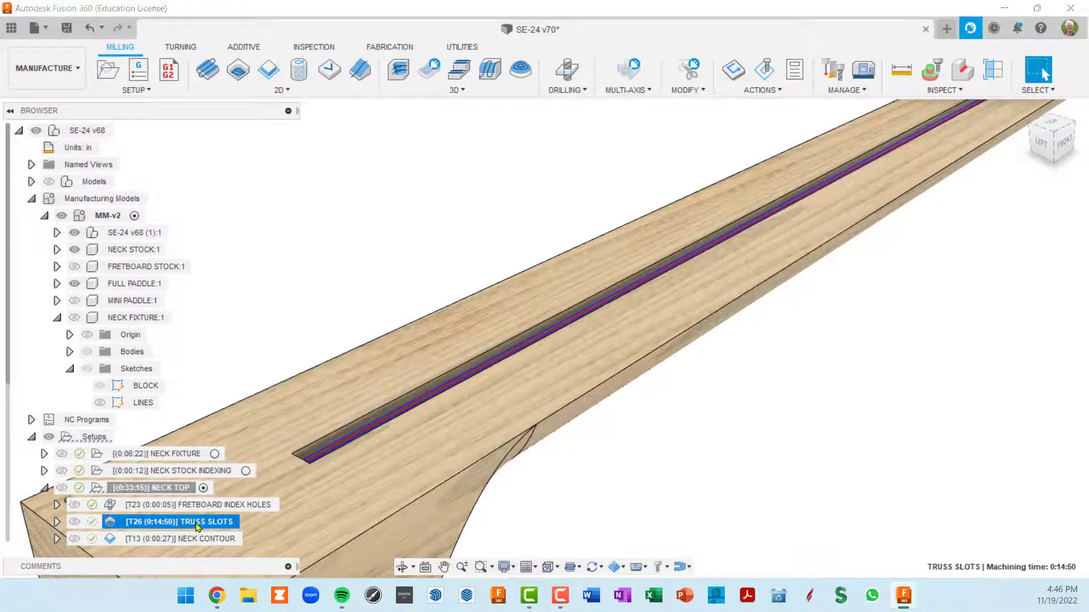
{"action": "right_click", "coordinate": [198, 525]}
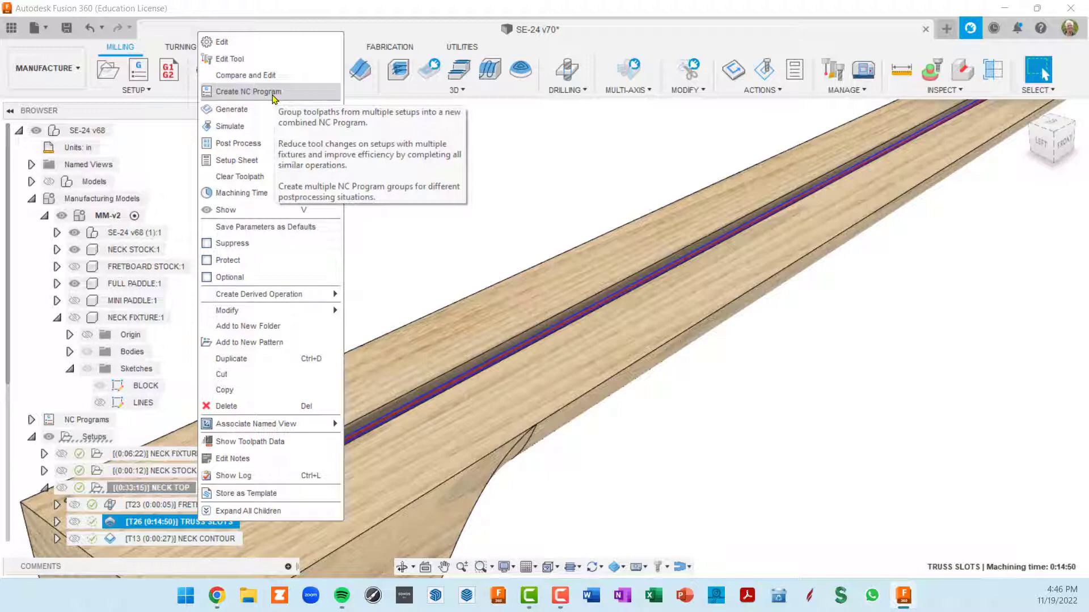
{"action": "left_click", "coordinate": [664, 440]}
{"action": "scroll", "coordinate": [352, 302], "scroll_direction": "down", "scroll_amount": 5}
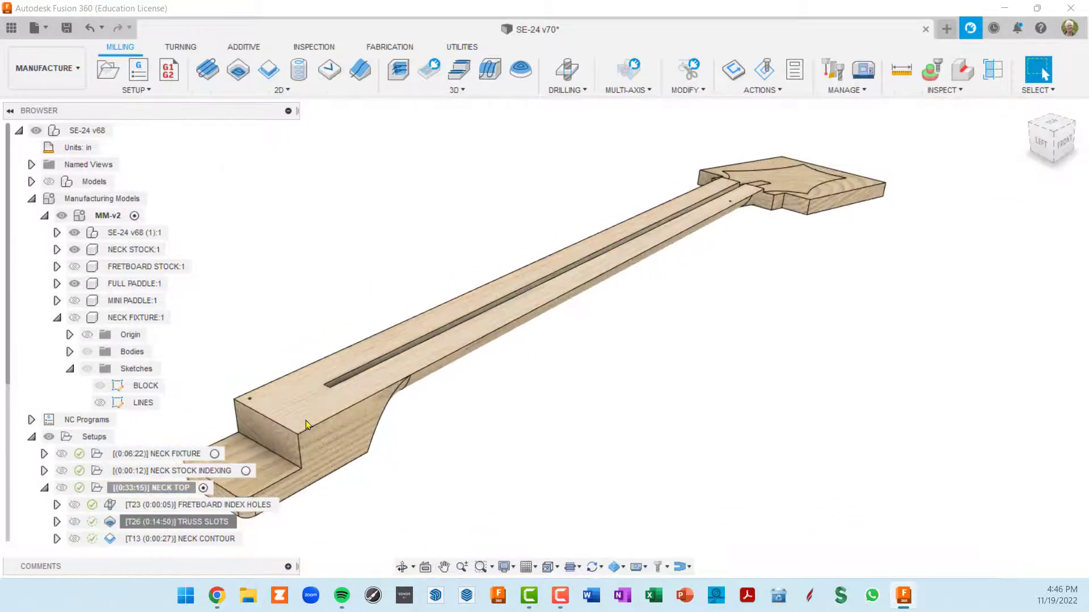
{"action": "middle_click_drag", "start_coordinate": [316, 439], "coordinate": [279, 417], "text": "shift"}
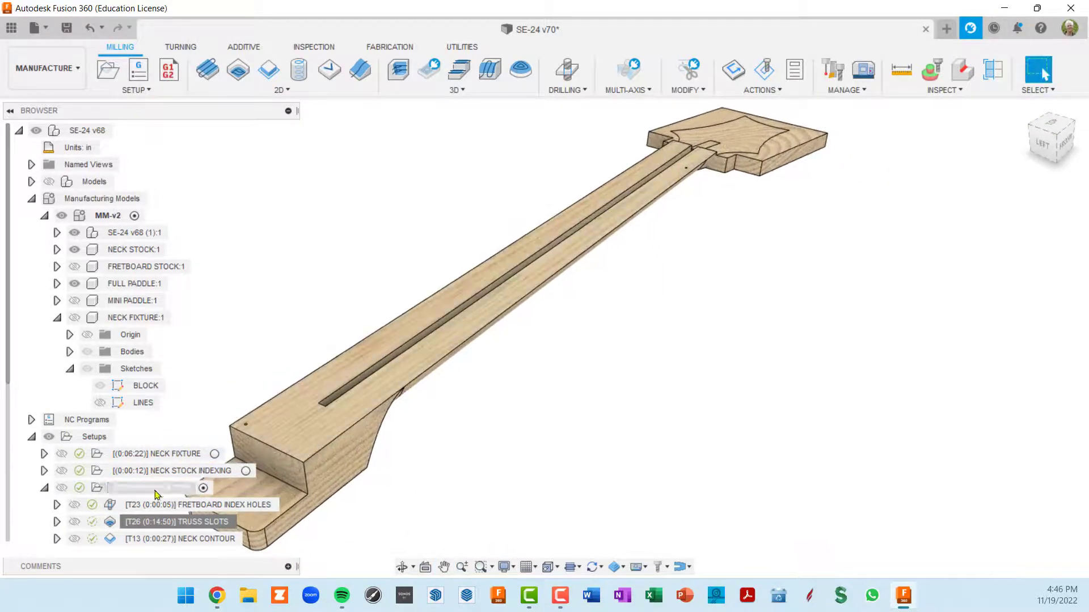
- Reopen the TRUSS SLOTS operation and review its passes, including the Multiple Depths settings
{"action": "double_click", "coordinate": [130, 524]}
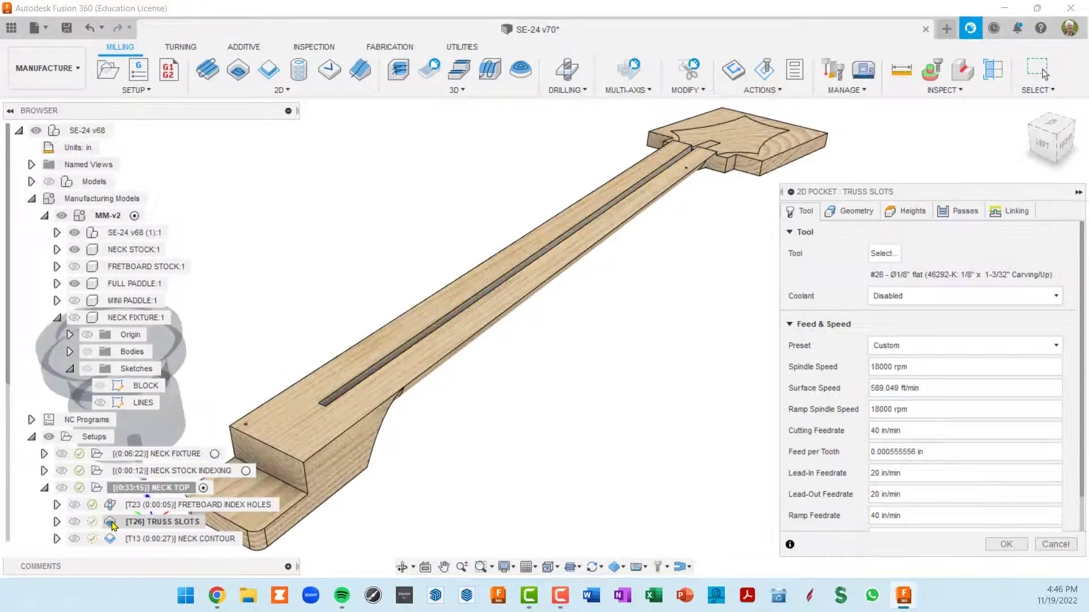
{"action": "left_click", "coordinate": [958, 211]}
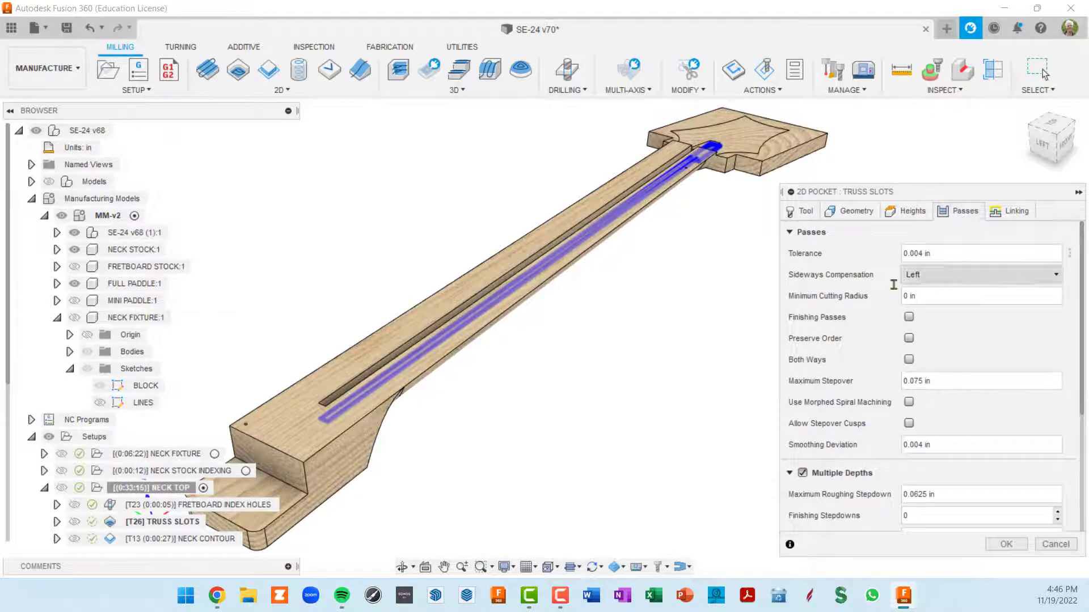
{"action": "scroll", "coordinate": [883, 373], "scroll_direction": "down", "scroll_amount": 1}
{"action": "scroll", "coordinate": [883, 374], "scroll_direction": "down", "scroll_amount": 5}
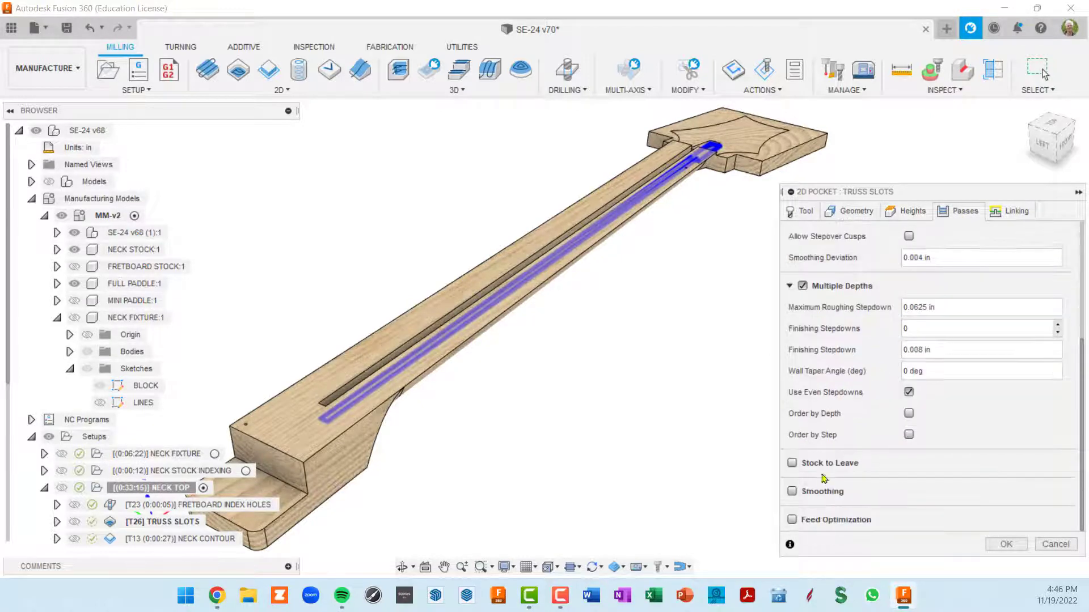
- Try enabling Stock to Leave for TRUSS SLOTS, view the axial value's preset options, and discard the changes
{"action": "left_click", "coordinate": [793, 465]}
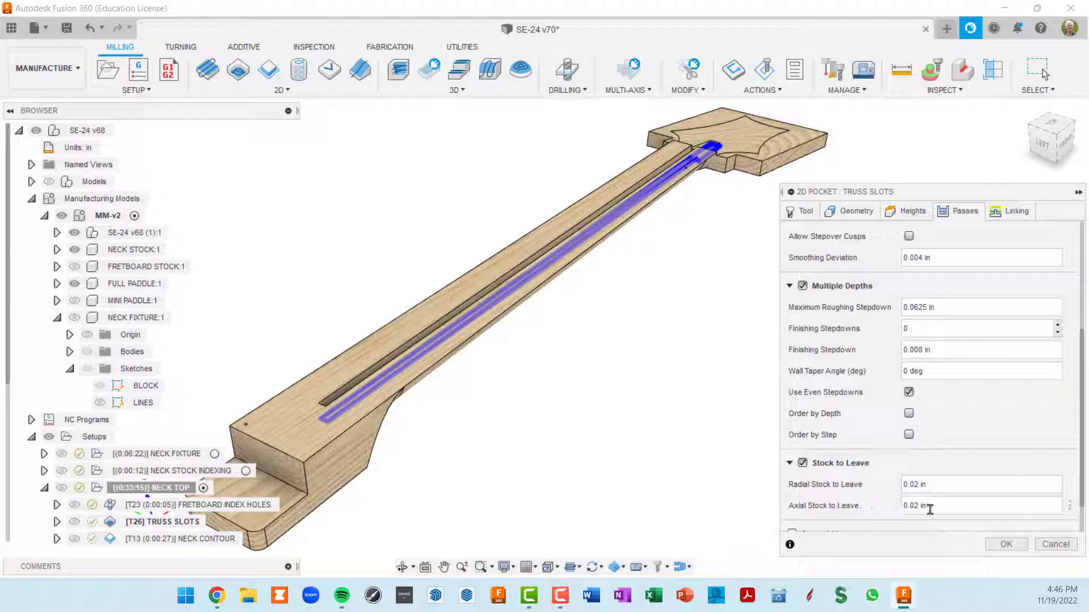
{"action": "left_click", "coordinate": [1070, 505]}
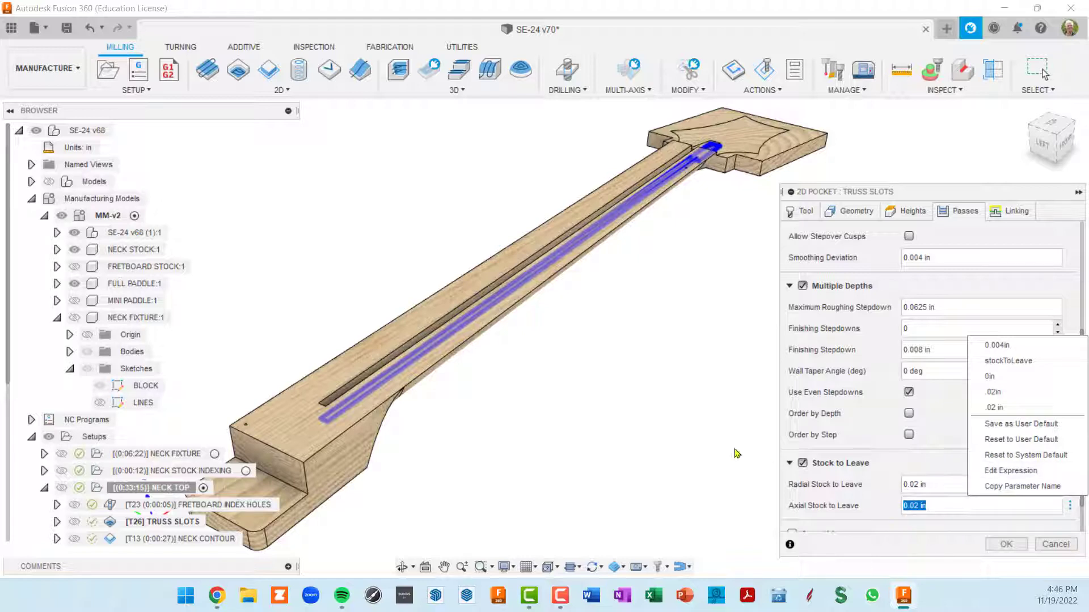
{"action": "left_click", "coordinate": [803, 465]}
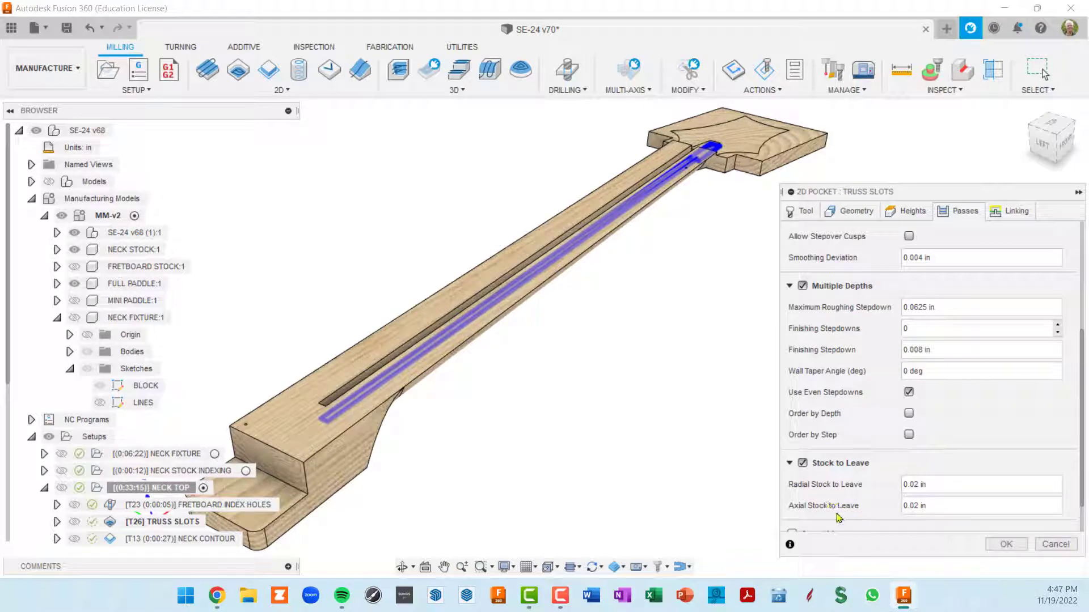
{"action": "left_click", "coordinate": [1046, 543]}
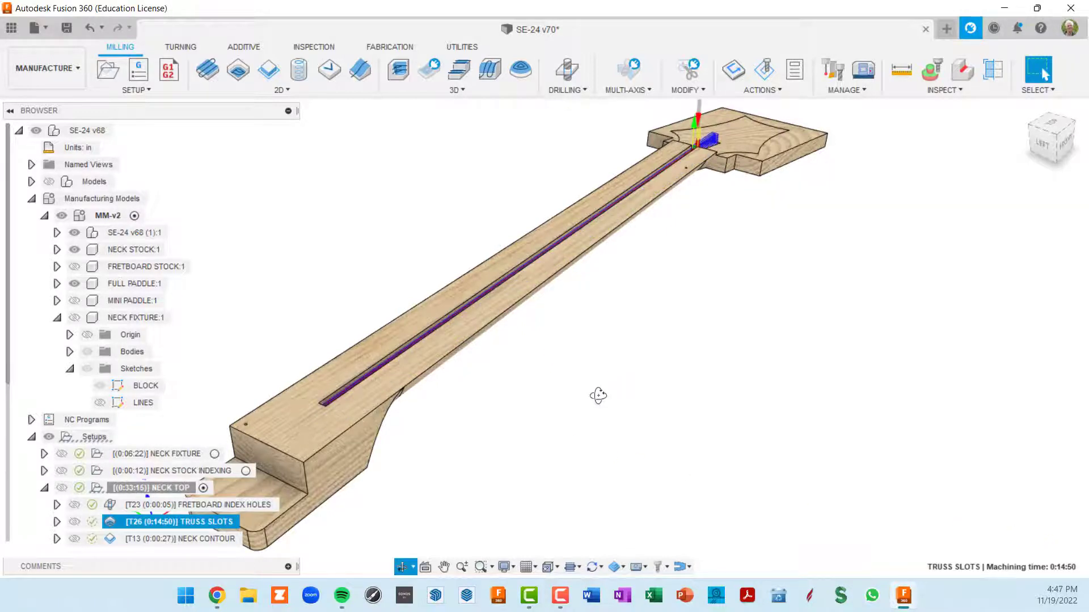
- Select the NECK CONTOUR operation and examine its toolpath around the heel end and sides of the neck
{"action": "middle_click_drag", "start_coordinate": [597, 396], "coordinate": [601, 379], "text": "shift"}
{"action": "scroll", "coordinate": [250, 482], "scroll_direction": "down", "scroll_amount": 3}
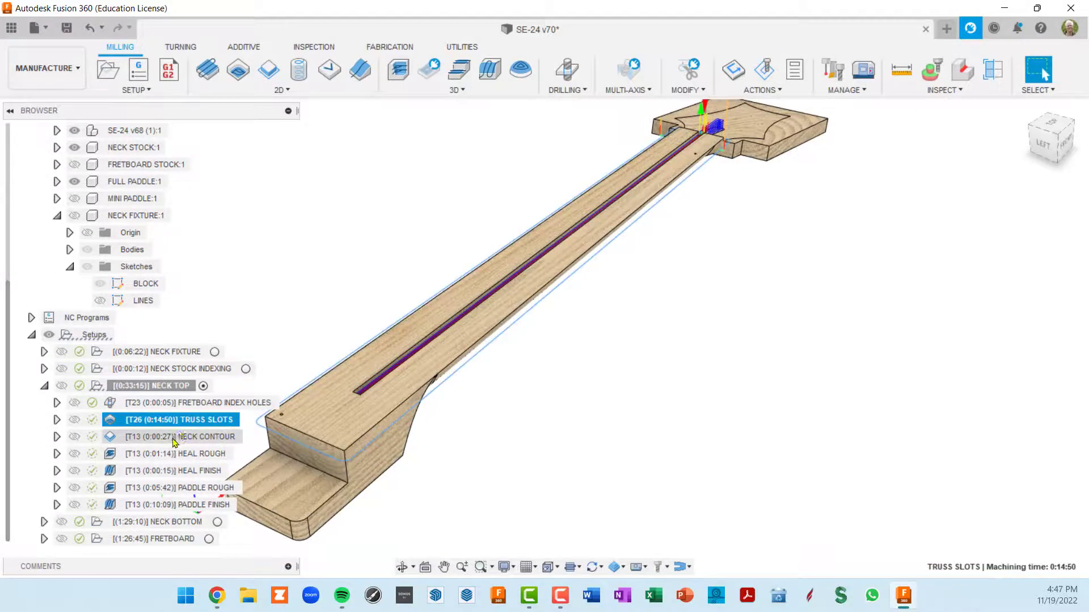
{"action": "left_click", "coordinate": [130, 444]}
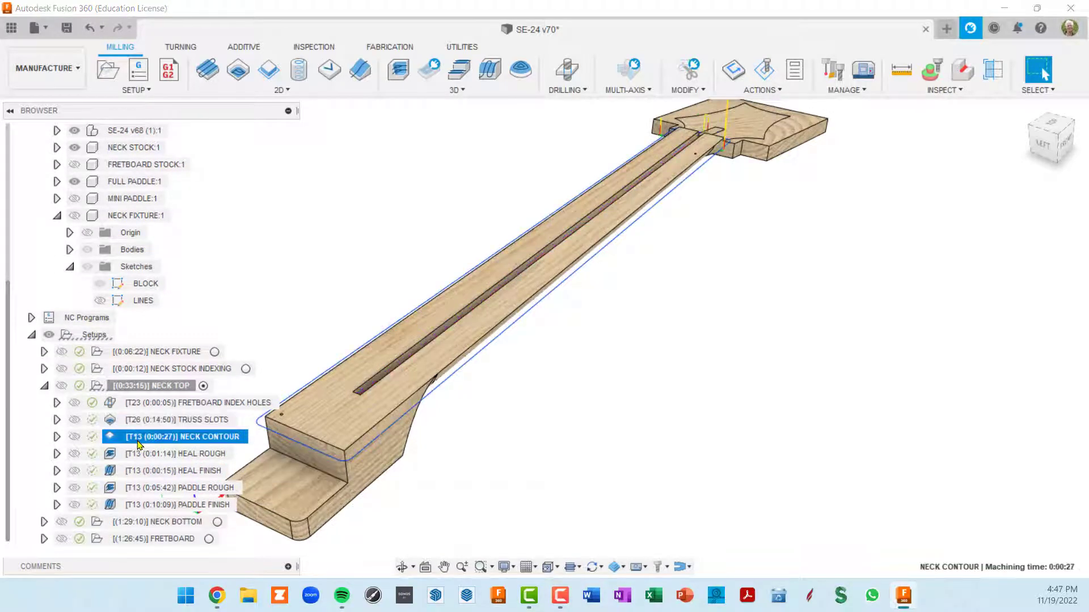
{"action": "middle_click_drag", "start_coordinate": [457, 464], "coordinate": [460, 454], "text": "shift"}
{"action": "scroll", "coordinate": [471, 454], "scroll_direction": "up", "scroll_amount": 5}
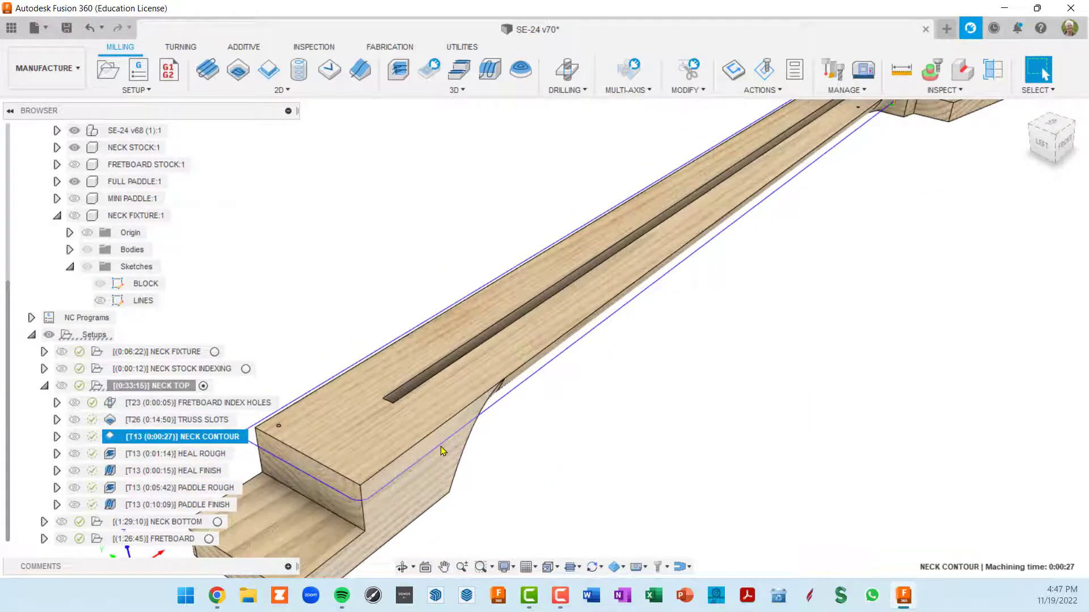
{"action": "scroll", "coordinate": [443, 451], "scroll_direction": "down", "scroll_amount": 3}
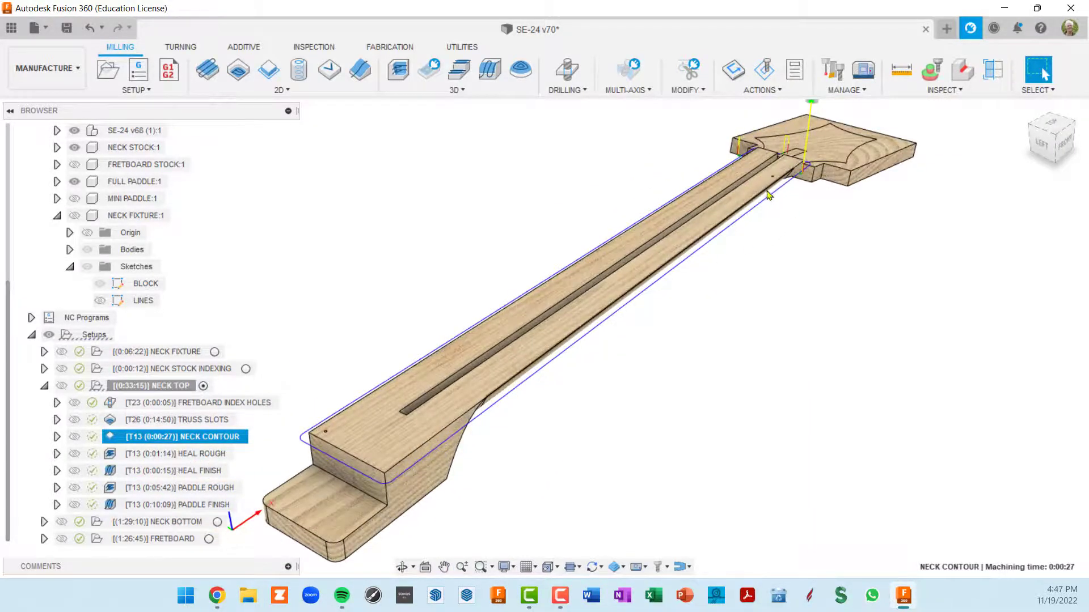
- Examine where the NECK CONTOUR toolpath wraps around the neck's end at the headstock, including its entry and exit moves
{"action": "middle_click_drag", "start_coordinate": [811, 167], "coordinate": [652, 202], "text": "shift"}
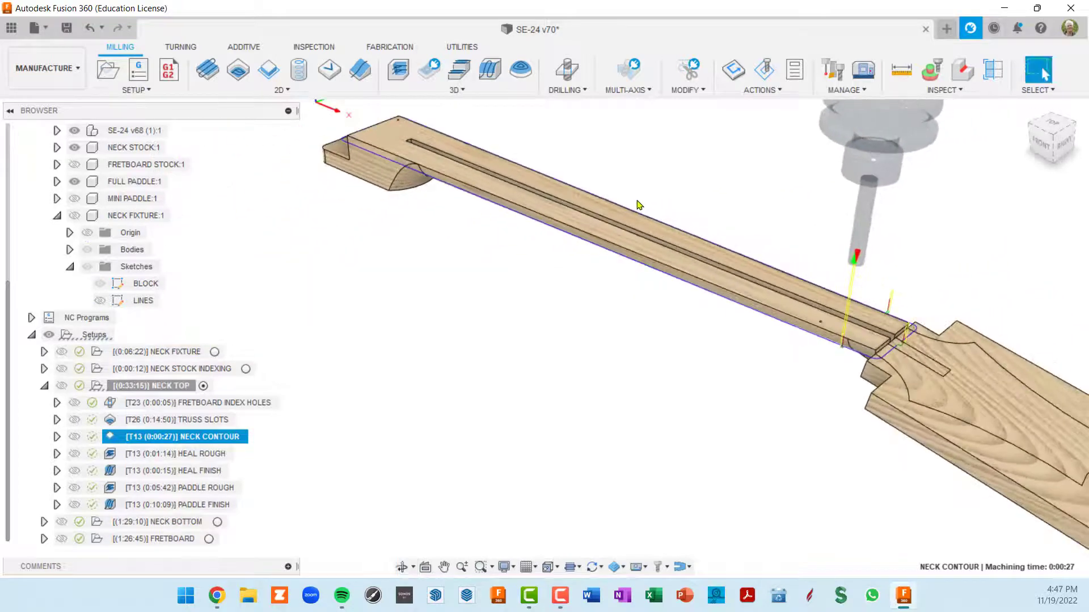
{"action": "scroll", "coordinate": [879, 325], "scroll_direction": "up", "scroll_amount": 5}
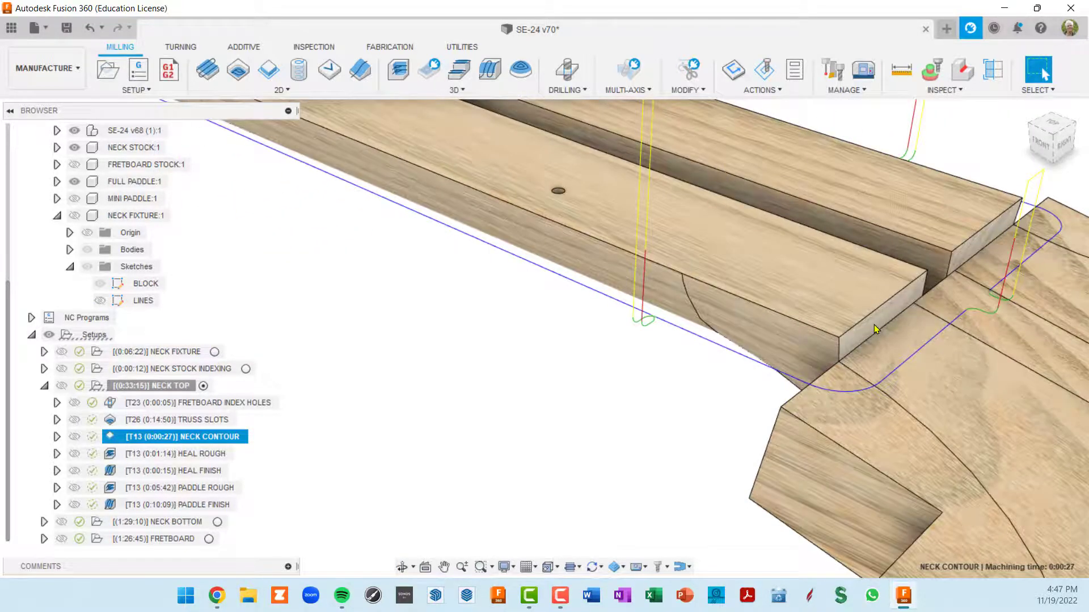
{"action": "scroll", "coordinate": [875, 329], "scroll_direction": "down", "scroll_amount": 5}
{"action": "middle_click_drag", "start_coordinate": [764, 380], "coordinate": [655, 366], "text": "shift"}
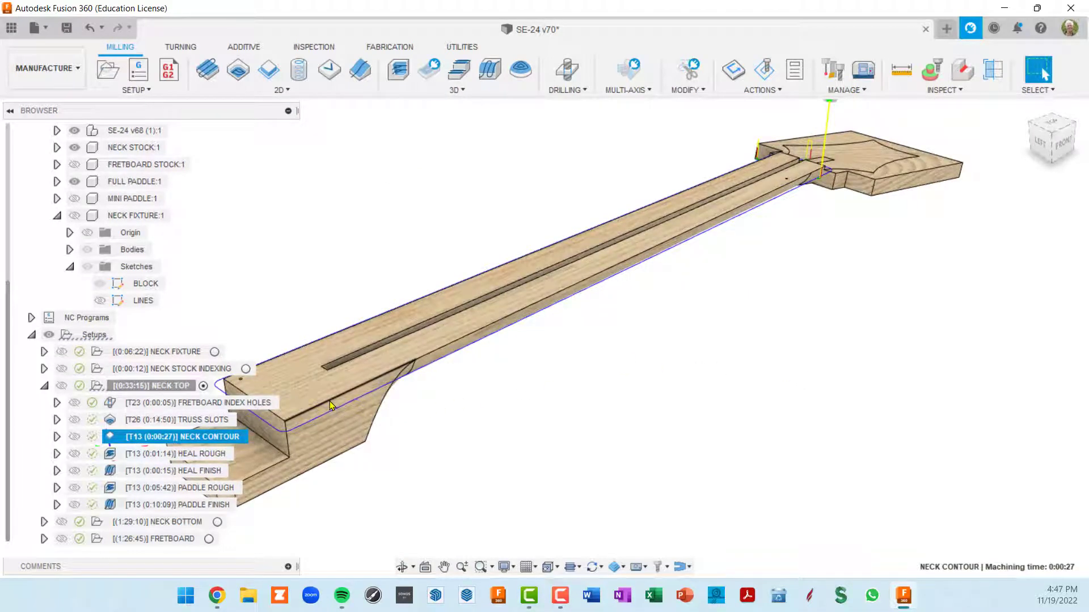
{"action": "middle_click_drag", "start_coordinate": [821, 331], "coordinate": [883, 317], "text": "shift"}
{"action": "scroll", "coordinate": [882, 317], "scroll_direction": "up", "scroll_amount": 3}
{"action": "scroll", "coordinate": [882, 318], "scroll_direction": "up", "scroll_amount": 3}
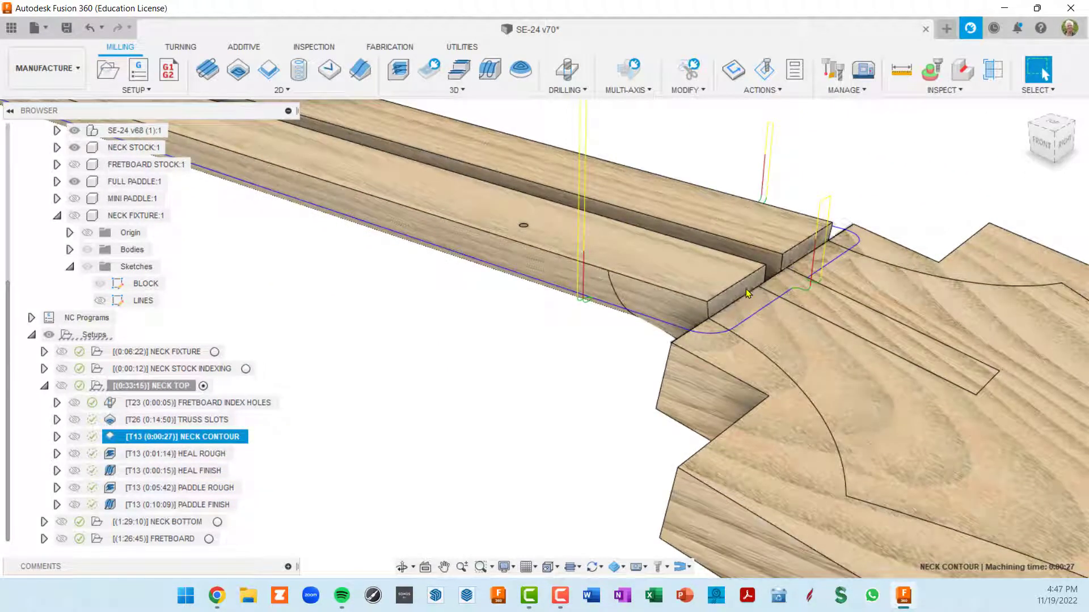
{"action": "scroll", "coordinate": [755, 296], "scroll_direction": "down", "scroll_amount": 6}
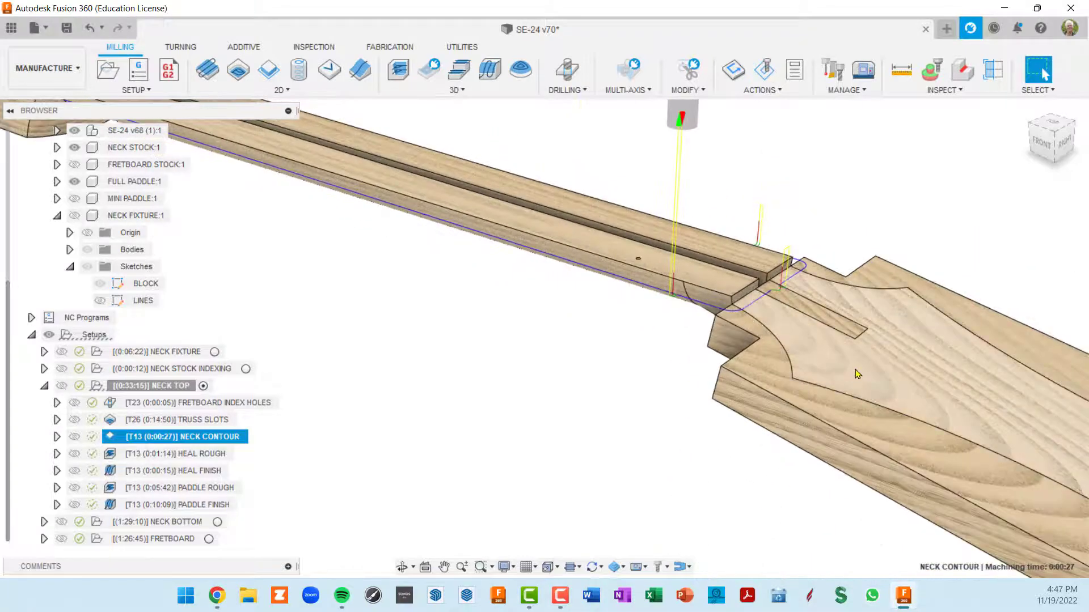
{"action": "middle_click_drag", "start_coordinate": [802, 391], "coordinate": [500, 148], "text": "shift"}
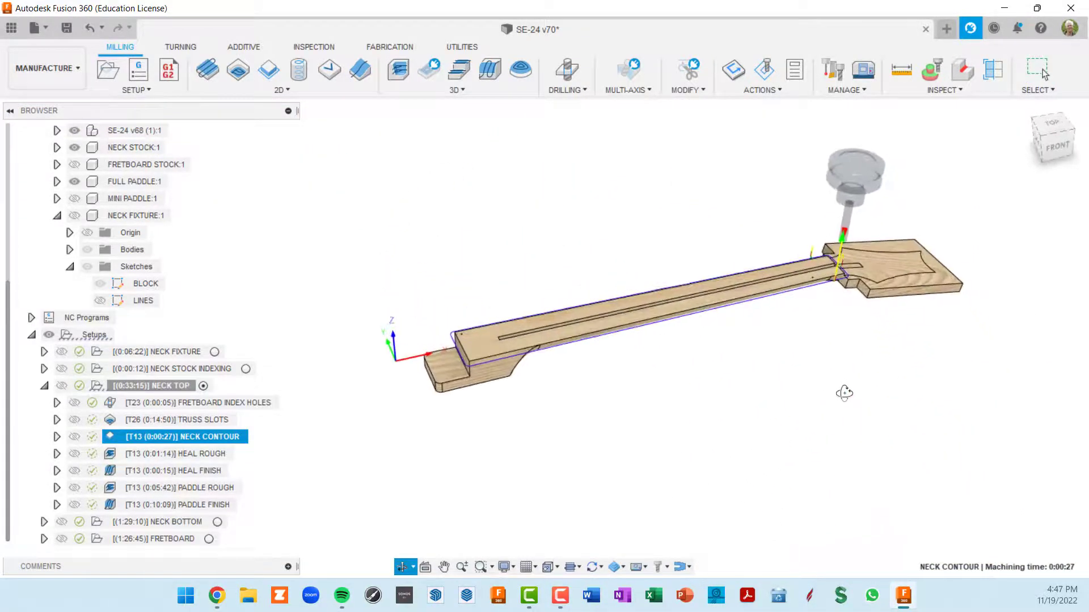
- Simulate the NECK CONTOUR operation, inspect the shallow step cut around the neck's top face, and exit the simulation
{"action": "left_click", "coordinate": [764, 73]}
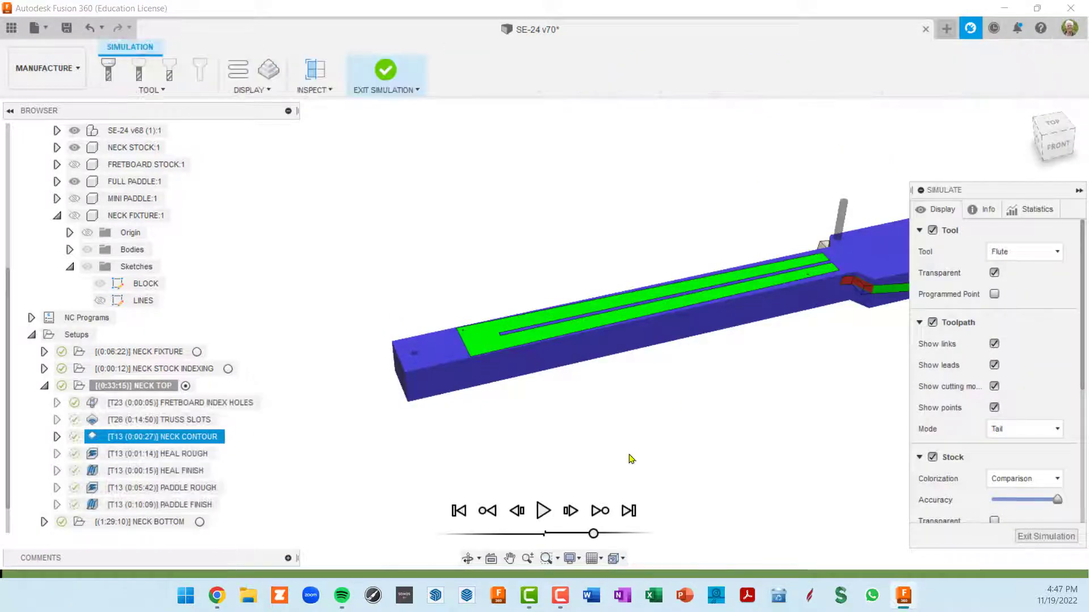
{"action": "left_click", "coordinate": [543, 511]}
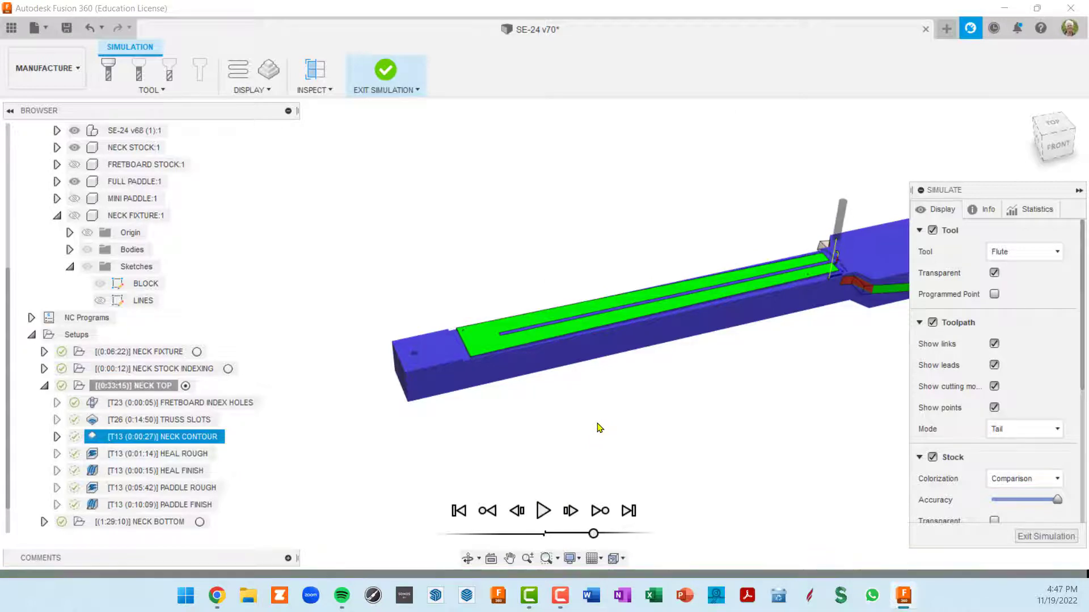
{"action": "scroll", "coordinate": [701, 325], "scroll_direction": "up", "scroll_amount": 8}
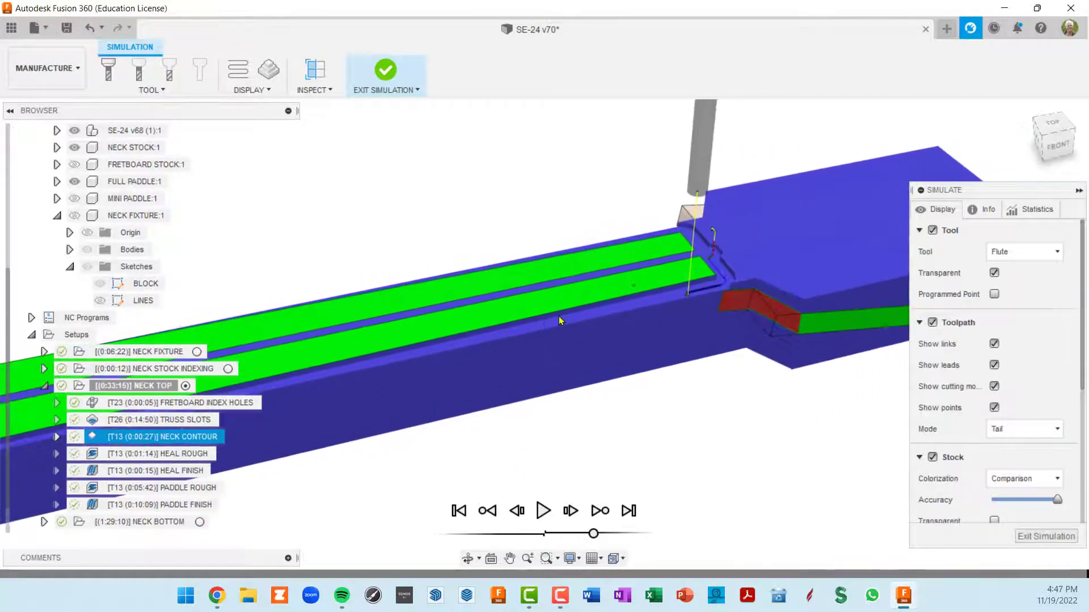
{"action": "scroll", "coordinate": [663, 280], "scroll_direction": "up", "scroll_amount": 3}
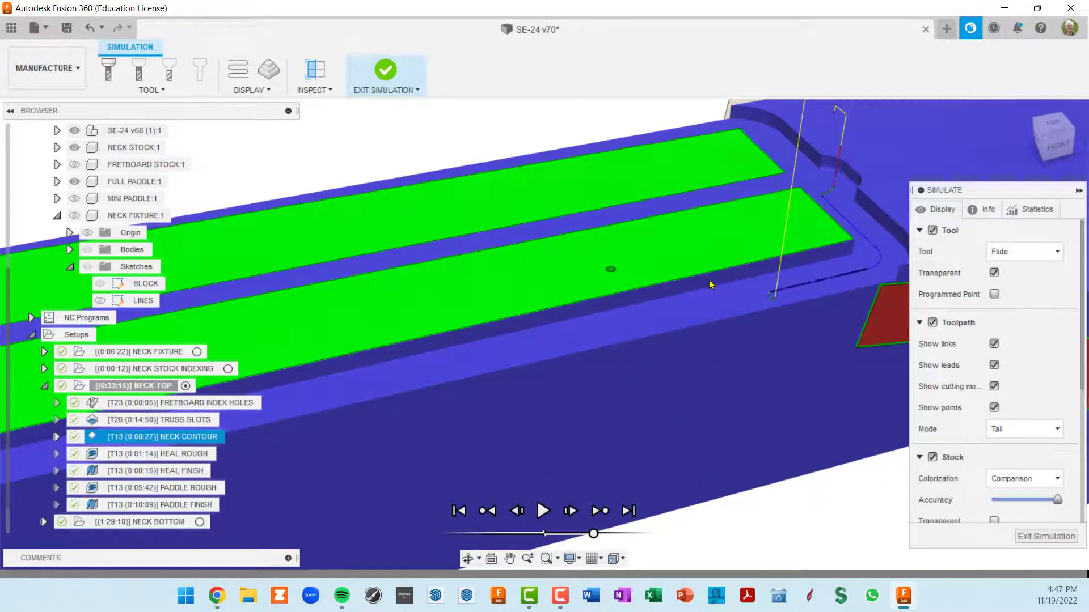
{"action": "middle_click_drag", "start_coordinate": [740, 273], "coordinate": [605, 319]}
{"action": "scroll", "coordinate": [634, 359], "scroll_direction": "down", "scroll_amount": 6}
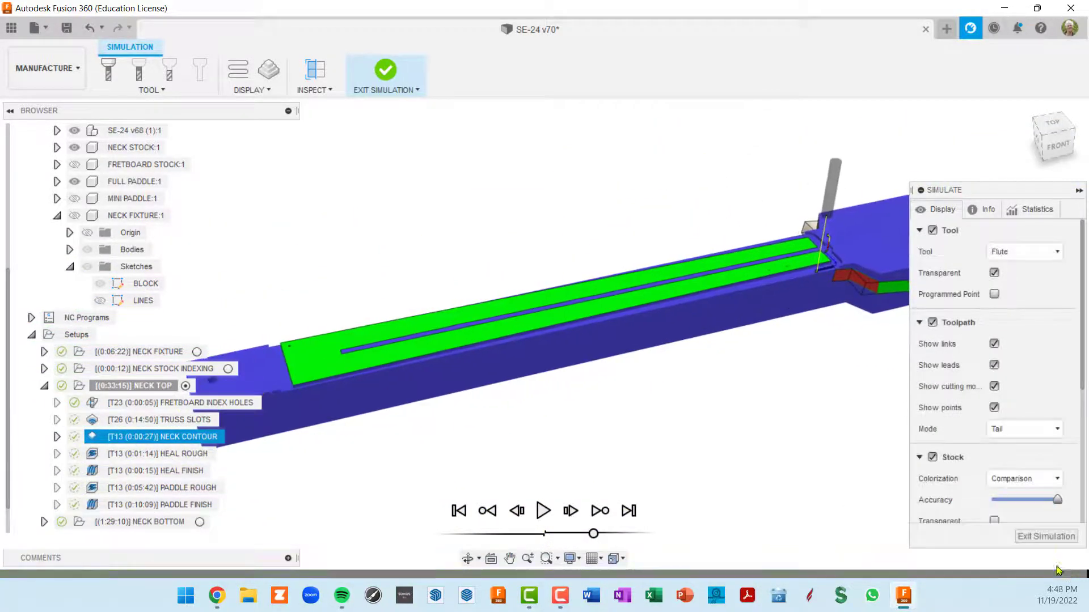
{"action": "left_click", "coordinate": [1048, 537]}
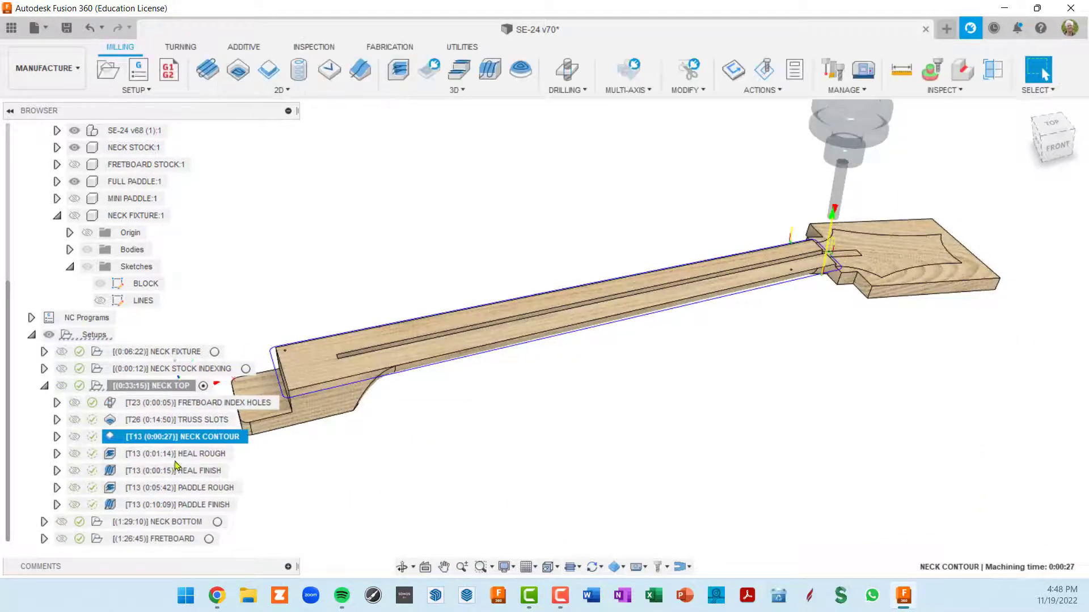
- Open the NECK CONTOUR operation for editing and examine its tool and the contour chains selected around the neck's top face
{"action": "double_click", "coordinate": [112, 439]}
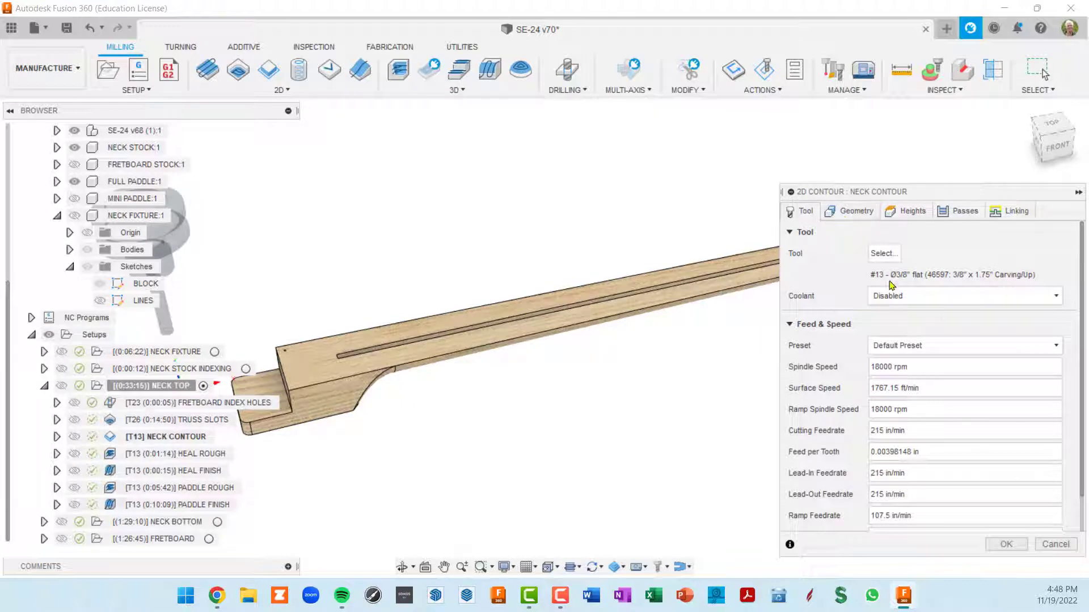
{"action": "left_click", "coordinate": [857, 212]}
{"action": "middle_click_drag", "start_coordinate": [460, 369], "coordinate": [413, 455], "text": "shift"}
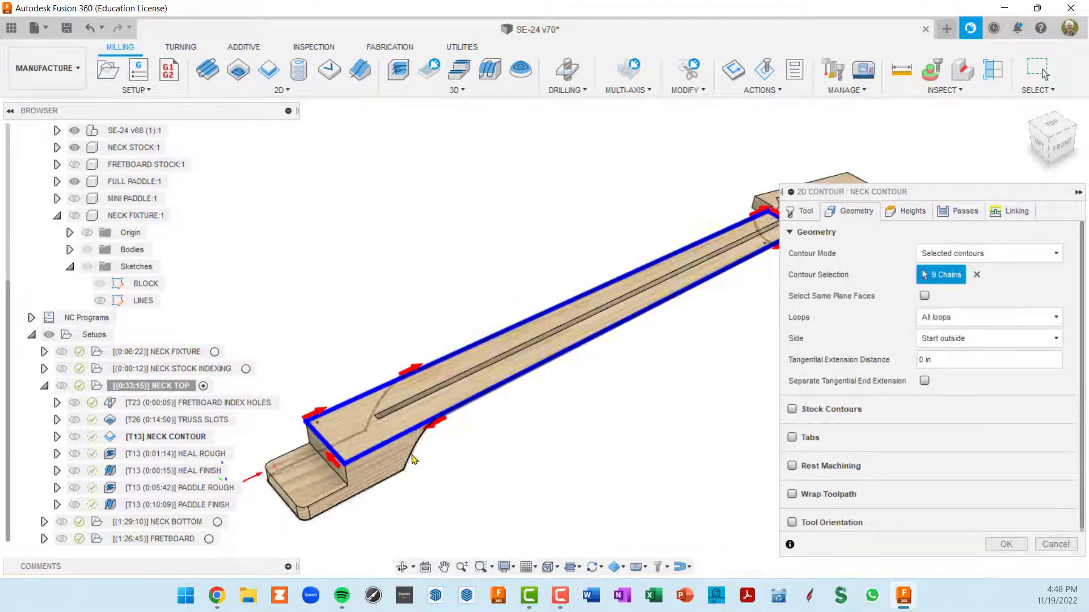
{"action": "middle_click_drag", "start_coordinate": [489, 363], "coordinate": [576, 325]}
{"action": "scroll", "coordinate": [405, 407], "scroll_direction": "up", "scroll_amount": 2}
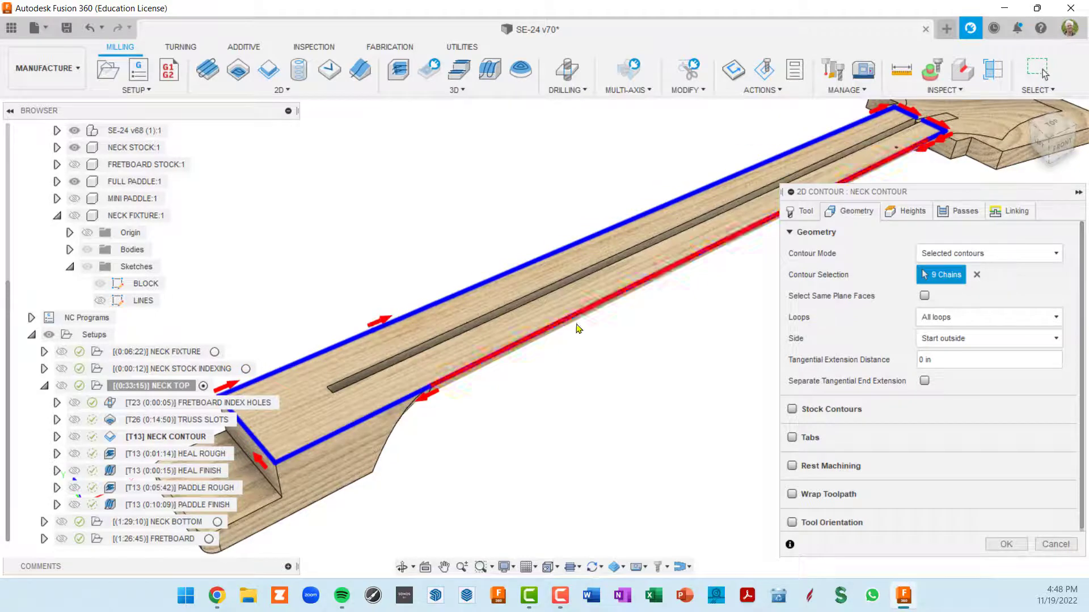
- Add the short unselected edge on the front side of the neck near the headstock to the contour selection
{"action": "scroll", "coordinate": [483, 402], "scroll_direction": "down", "scroll_amount": 5}
{"action": "scroll", "coordinate": [554, 344], "scroll_direction": "up", "scroll_amount": 10}
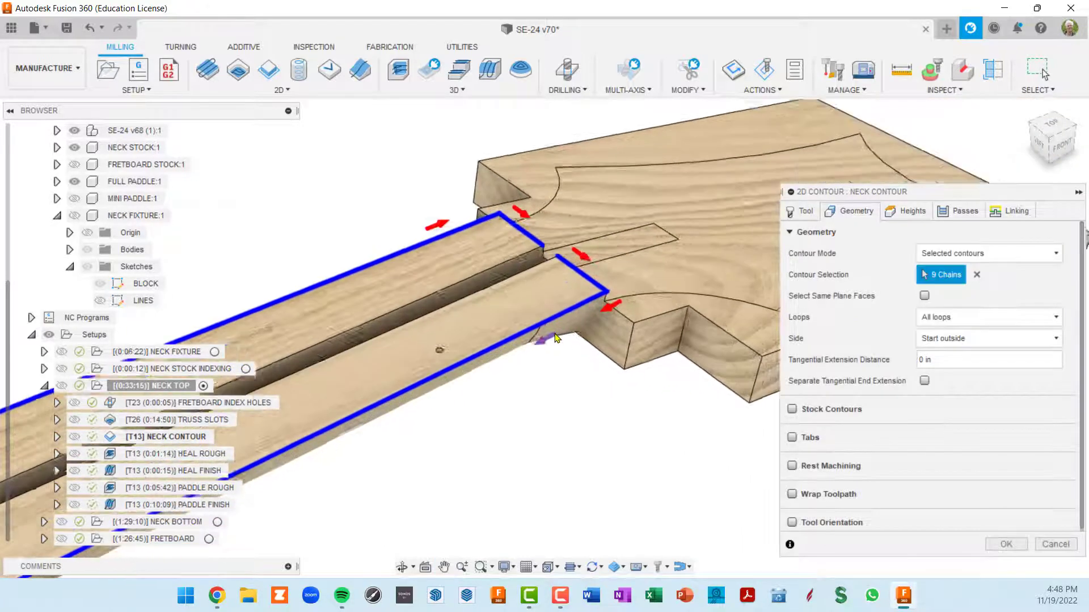
{"action": "scroll", "coordinate": [481, 377], "scroll_direction": "up", "scroll_amount": 8}
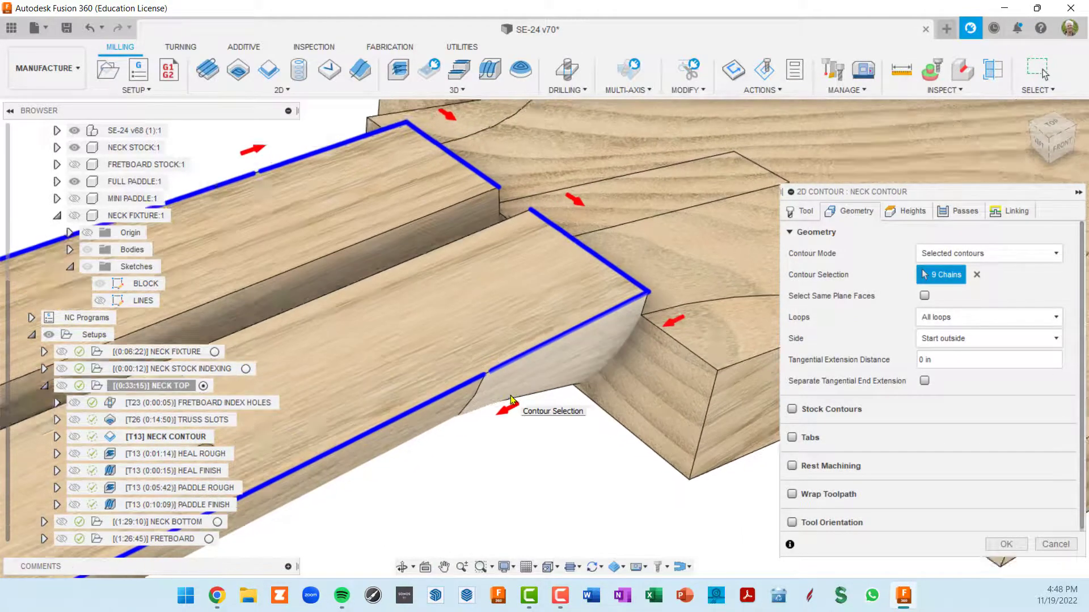
{"action": "scroll", "coordinate": [481, 376], "scroll_direction": "up", "scroll_amount": 2}
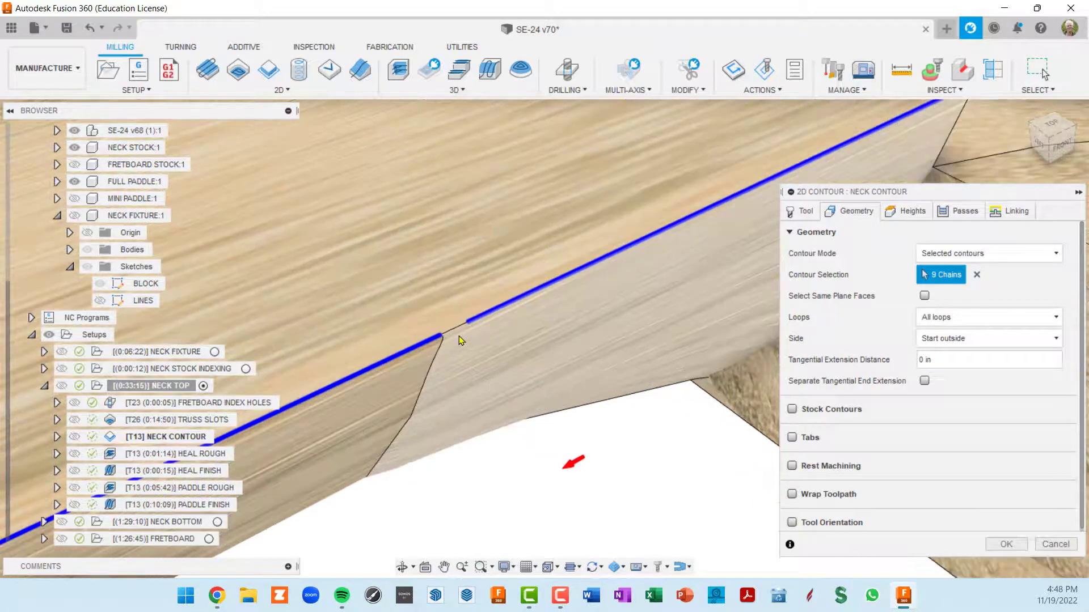
{"action": "scroll", "coordinate": [458, 335], "scroll_direction": "up", "scroll_amount": 2}
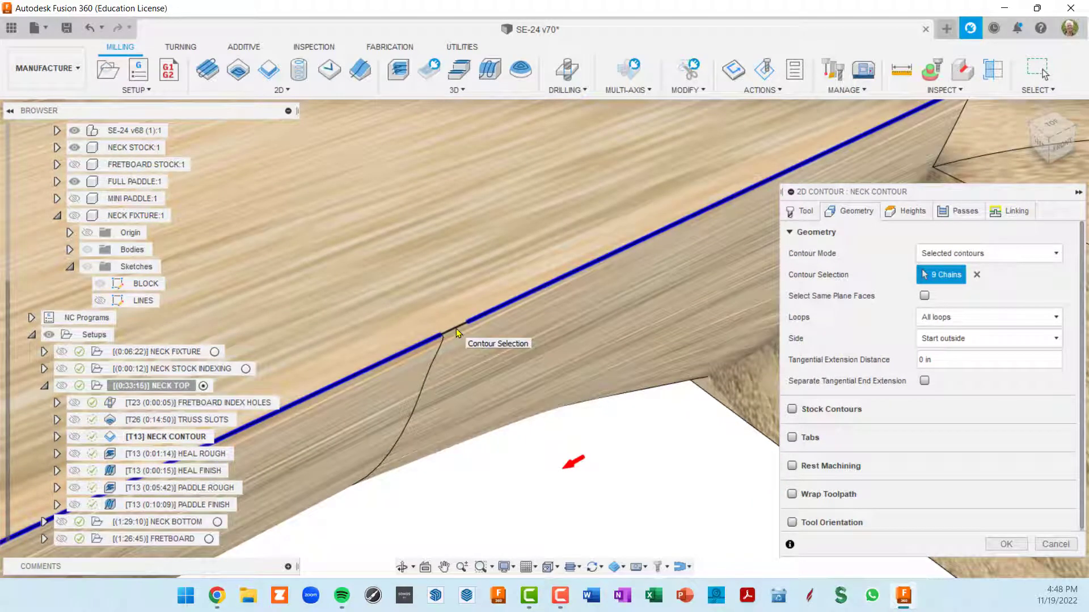
{"action": "left_click", "coordinate": [456, 329]}
- Add the matching short missing edge on the opposite side of the neck near the headstock to the contour selection
{"action": "scroll", "coordinate": [483, 344], "scroll_direction": "down", "scroll_amount": 8}
{"action": "middle_click_drag", "start_coordinate": [381, 280], "coordinate": [597, 333]}
{"action": "middle_click_drag", "start_coordinate": [597, 332], "coordinate": [746, 309], "text": "shift"}
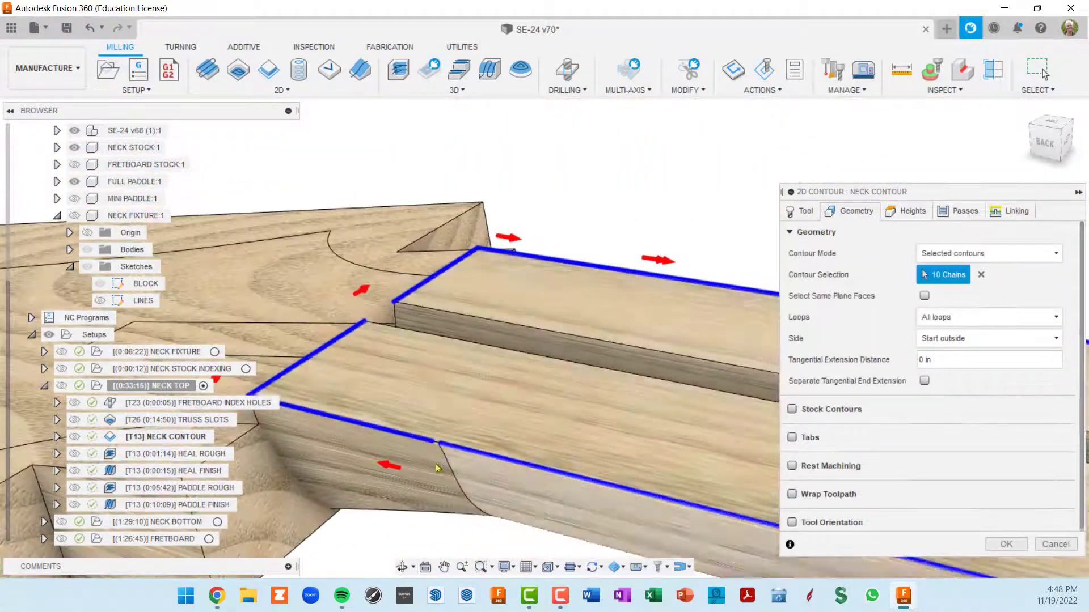
{"action": "scroll", "coordinate": [438, 454], "scroll_direction": "up", "scroll_amount": 6}
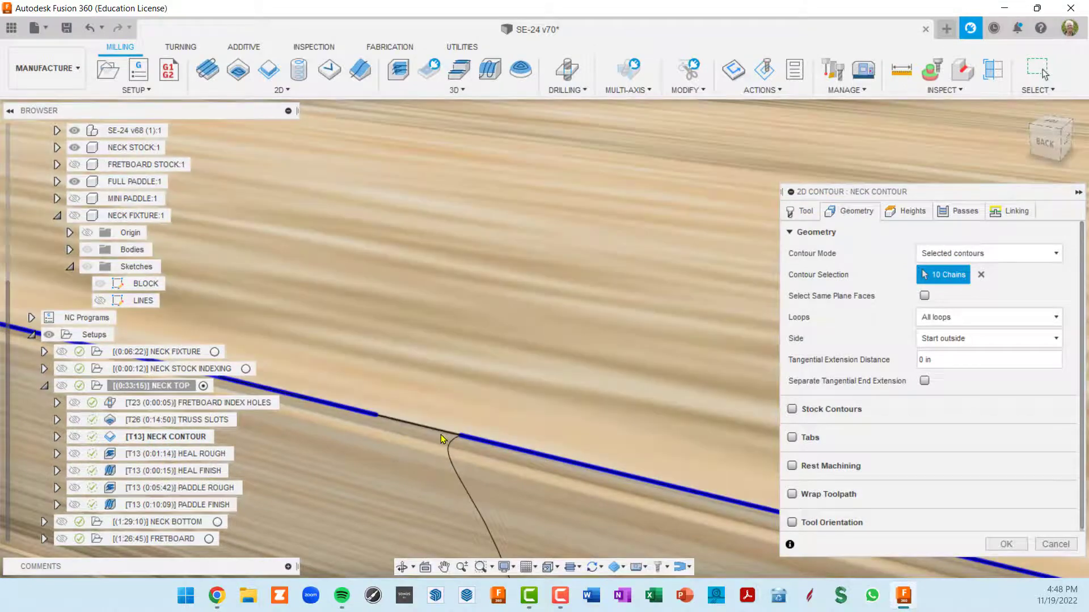
{"action": "left_click", "coordinate": [437, 430]}
{"action": "scroll", "coordinate": [503, 416], "scroll_direction": "down", "scroll_amount": 8}
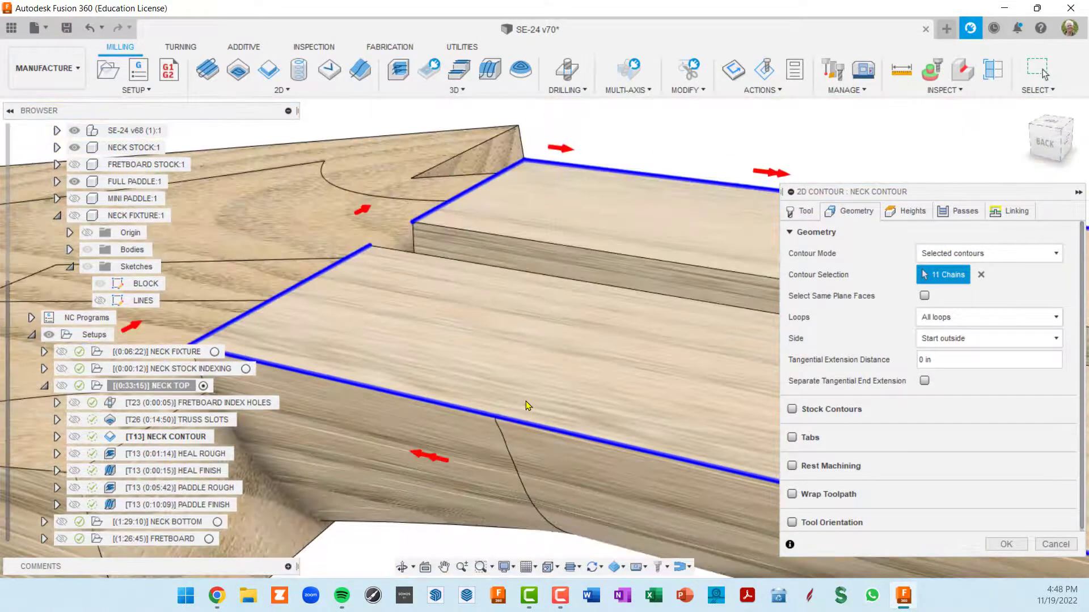
- Check the contour chains from headstock to heel and reverse the mismatched heel-side chain so its direction follows the others
{"action": "middle_click_drag", "start_coordinate": [556, 396], "coordinate": [541, 401], "text": "shift"}
{"action": "left_click_drag", "start_coordinate": [541, 400], "coordinate": [440, 410], "text": "shift"}
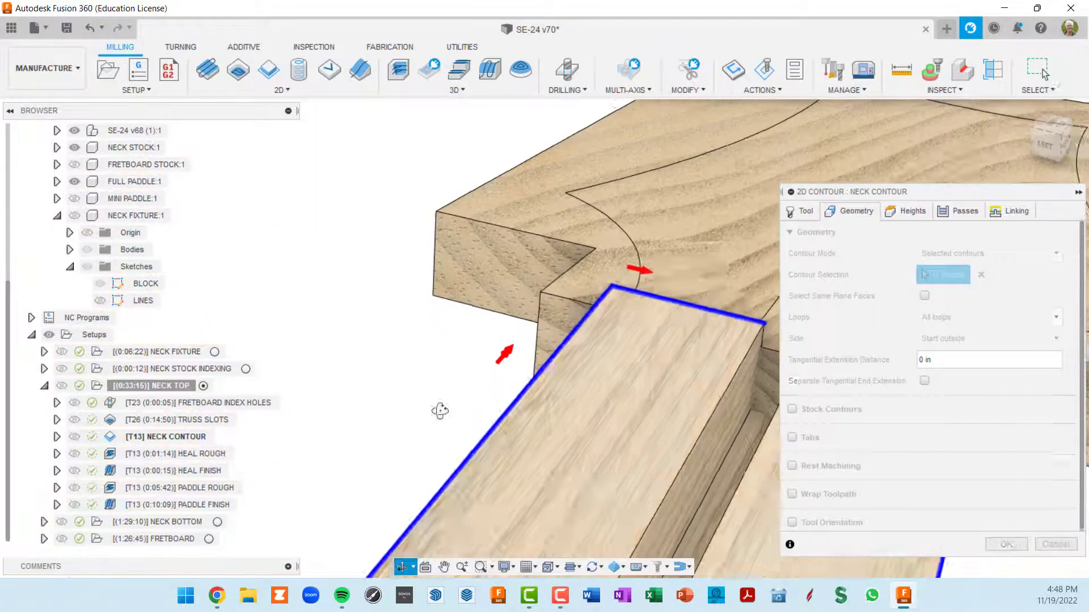
{"action": "scroll", "coordinate": [453, 413], "scroll_direction": "down", "scroll_amount": 5}
{"action": "middle_click_drag", "start_coordinate": [550, 422], "coordinate": [489, 264]}
{"action": "scroll", "coordinate": [499, 253], "scroll_direction": "up", "scroll_amount": 5}
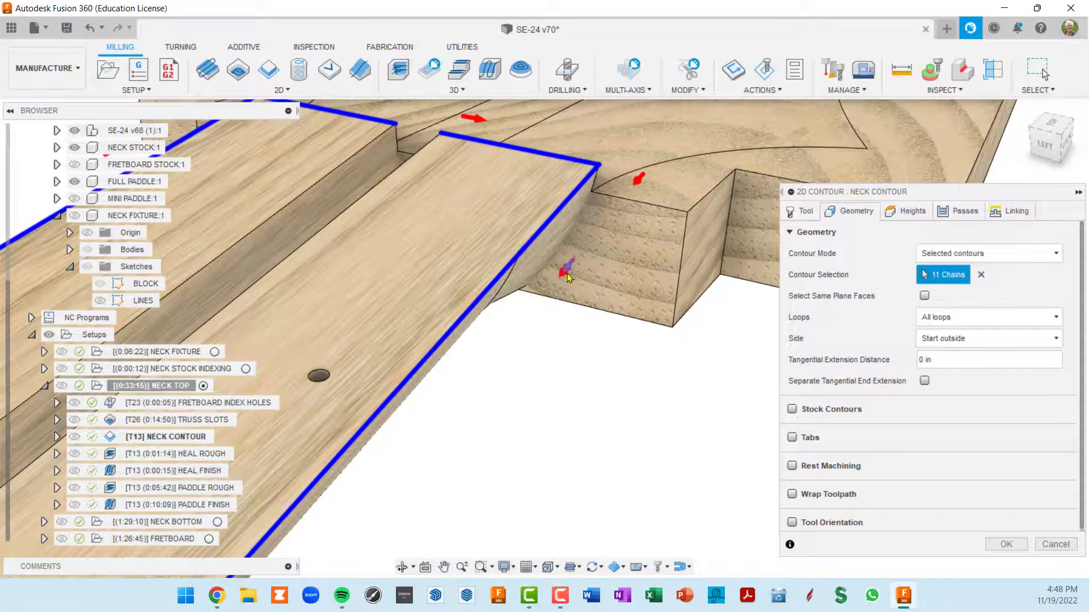
{"action": "scroll", "coordinate": [566, 272], "scroll_direction": "down", "scroll_amount": 4}
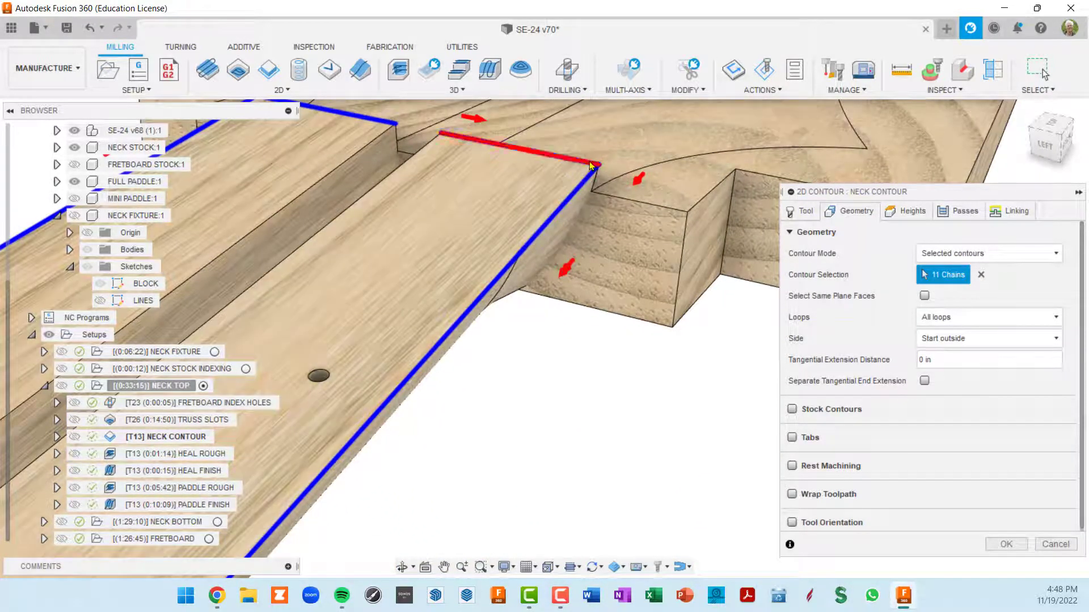
{"action": "scroll", "coordinate": [556, 254], "scroll_direction": "down", "scroll_amount": 3}
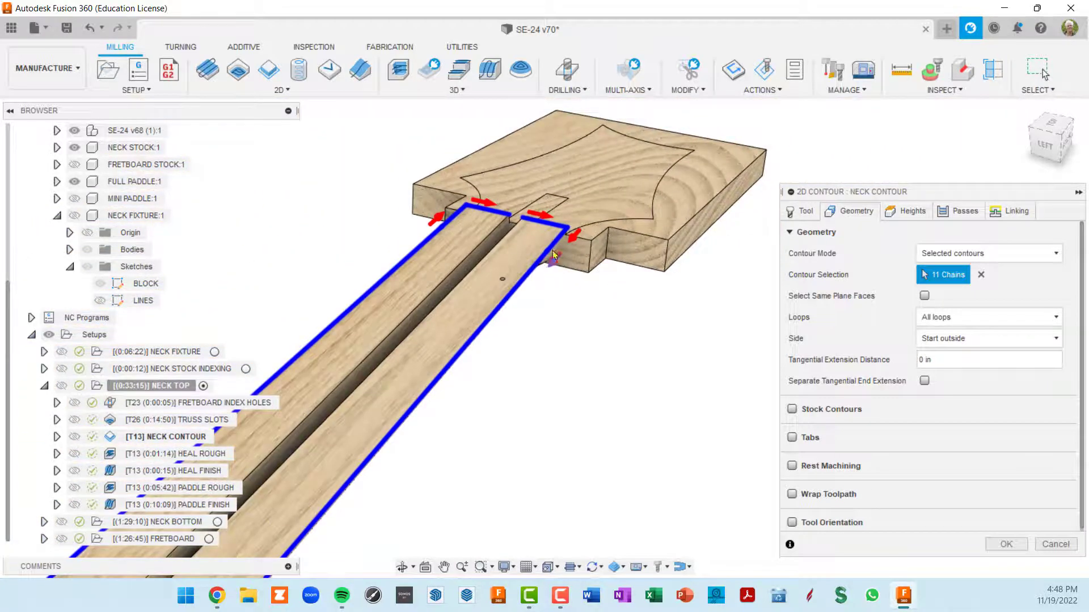
{"action": "scroll", "coordinate": [555, 266], "scroll_direction": "down", "scroll_amount": 3}
{"action": "scroll", "coordinate": [553, 278], "scroll_direction": "down", "scroll_amount": 5}
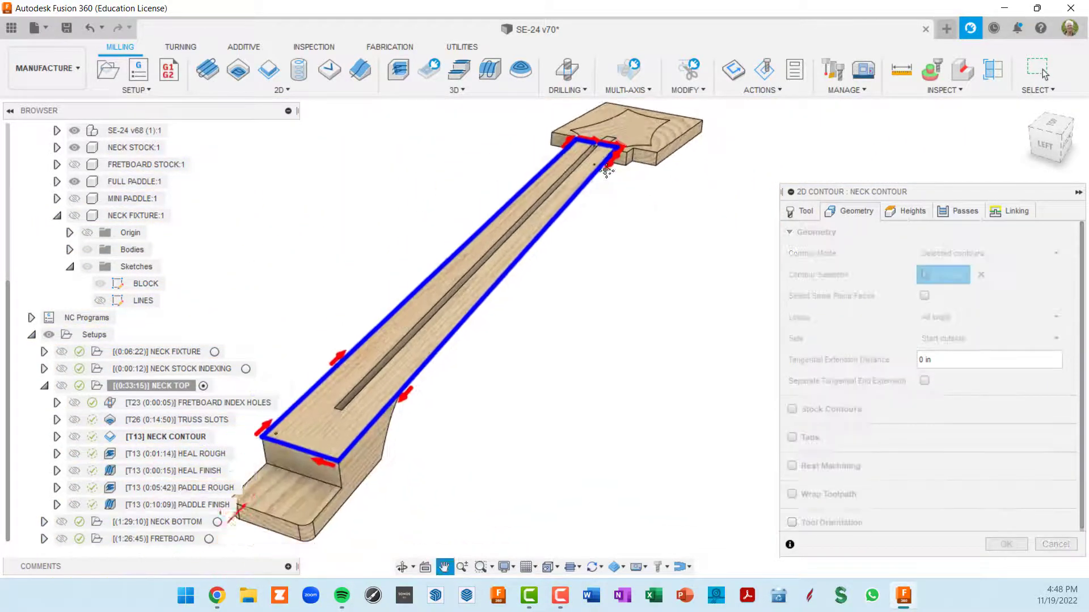
{"action": "scroll", "coordinate": [430, 402], "scroll_direction": "up", "scroll_amount": 3}
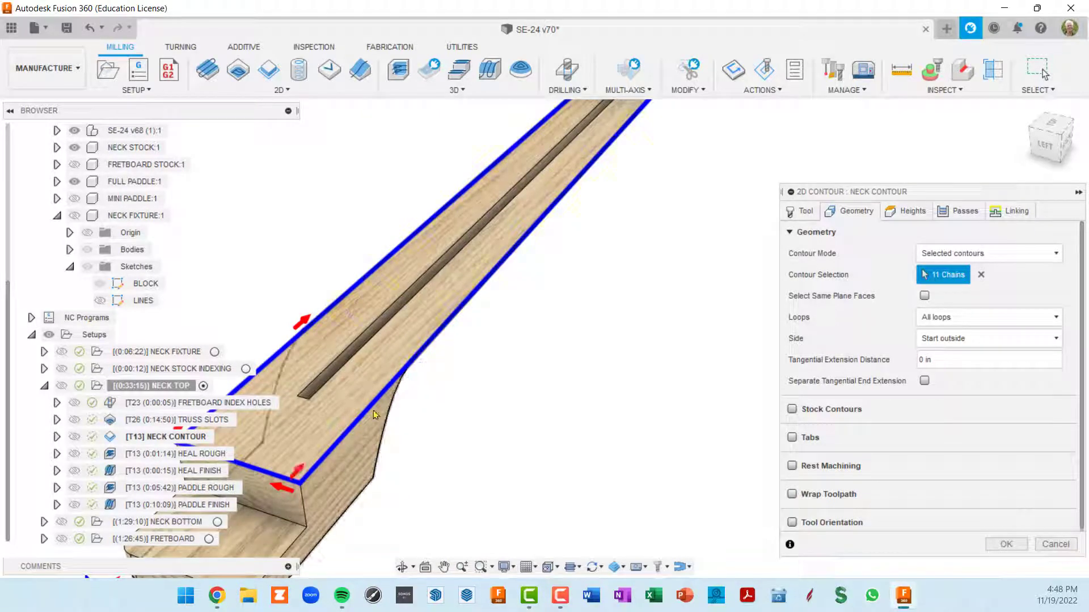
{"action": "left_click", "coordinate": [300, 469]}
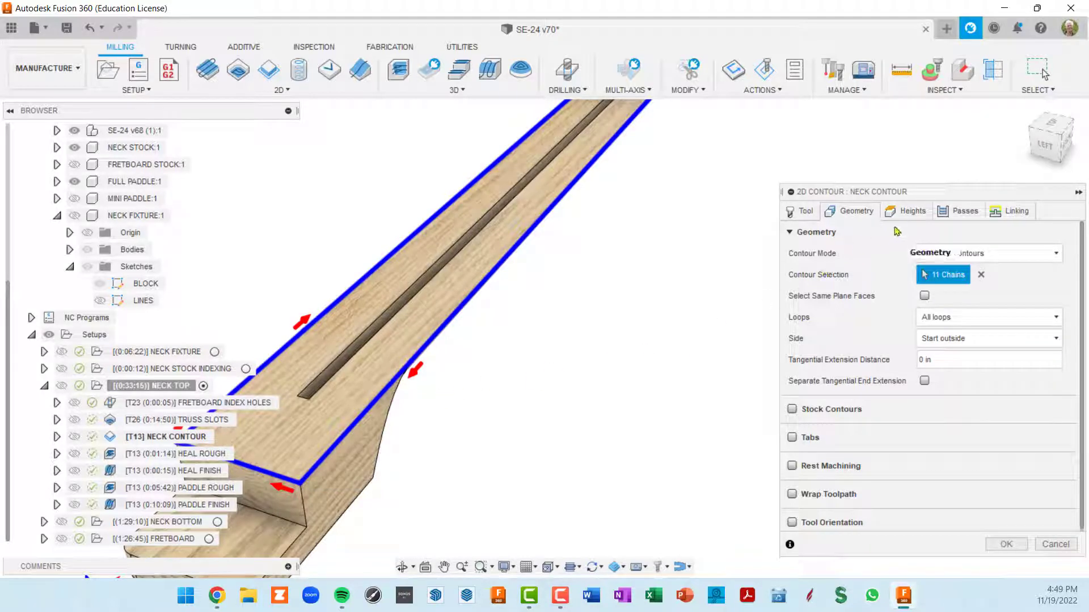
- Review NECK CONTOUR's heights, including the bottom height offset, and its passes settings, and apply the edited operation
{"action": "left_click", "coordinate": [910, 216]}
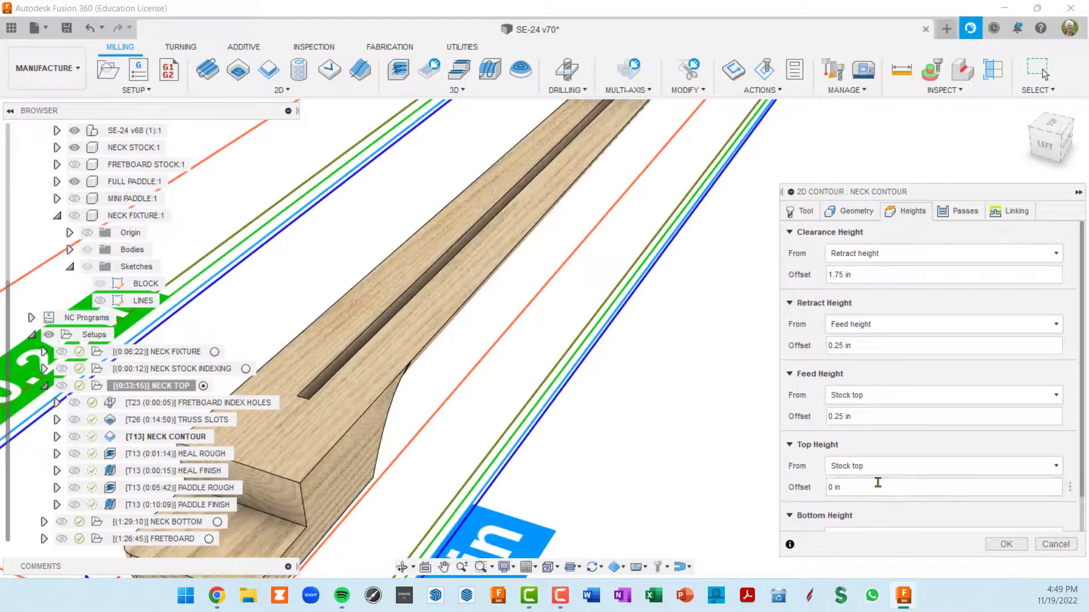
{"action": "scroll", "coordinate": [883, 478], "scroll_direction": "down", "scroll_amount": 1}
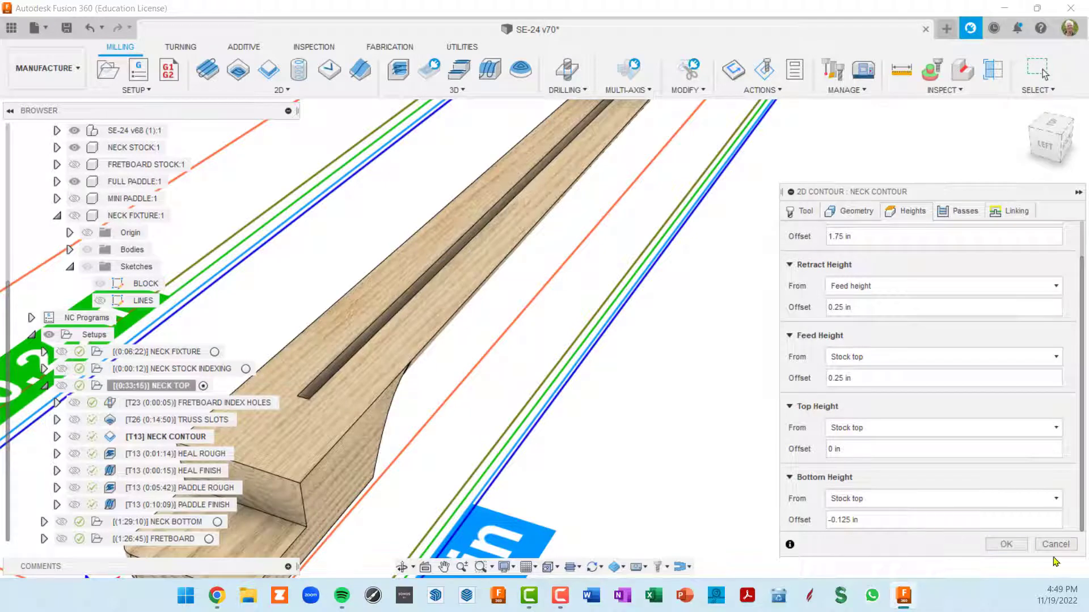
{"action": "left_click", "coordinate": [965, 210]}
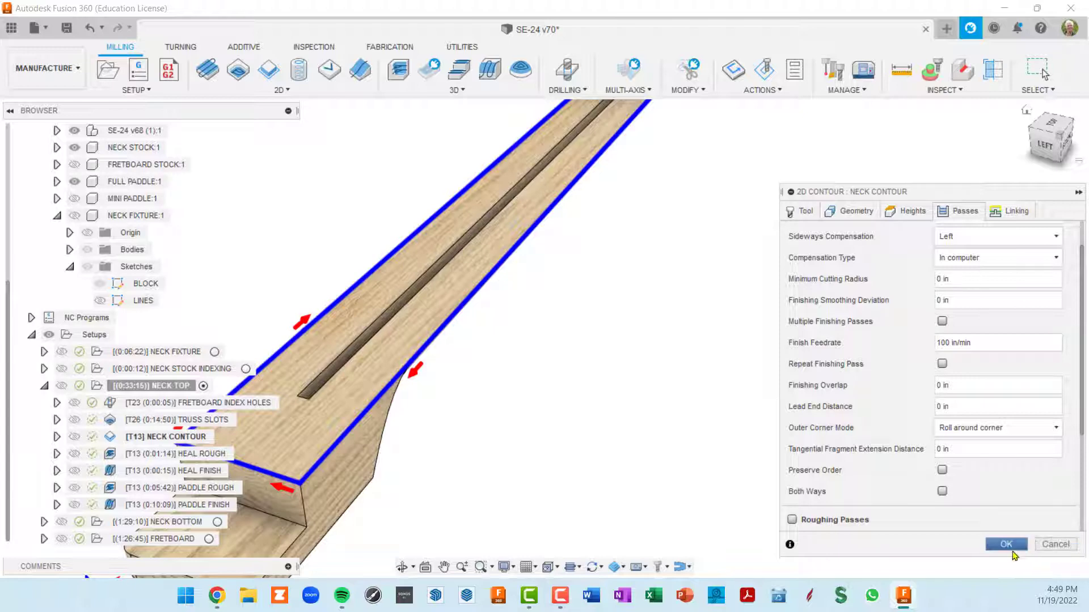
{"action": "left_click", "coordinate": [1007, 545]}
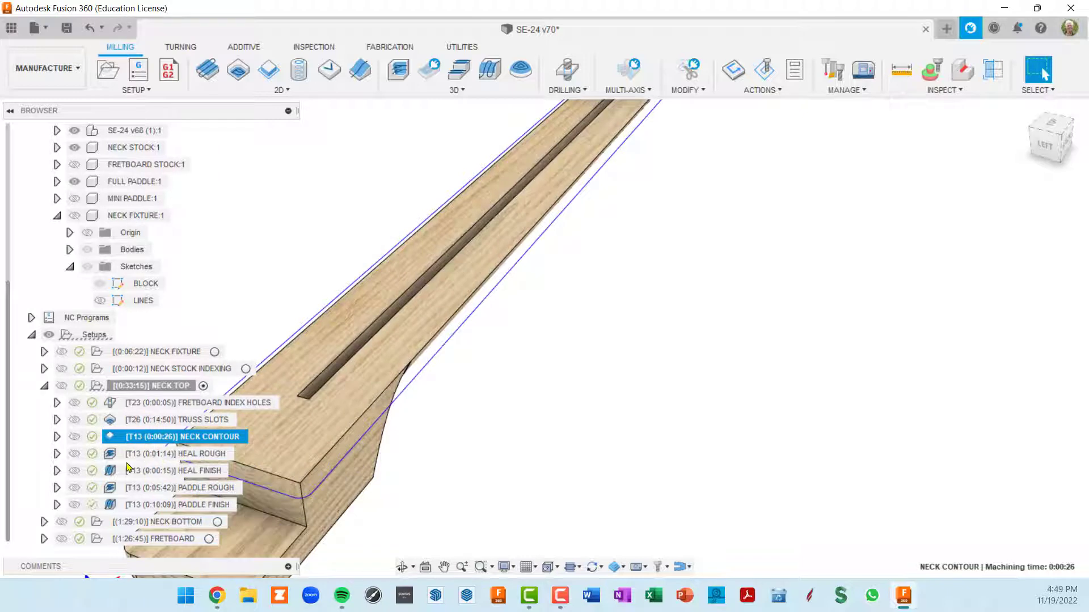
- Open the HEAL ROUGH adaptive operation, examine its tool and machining boundary geometry, and close it
{"action": "scroll", "coordinate": [296, 409], "scroll_direction": "down", "scroll_amount": 5}
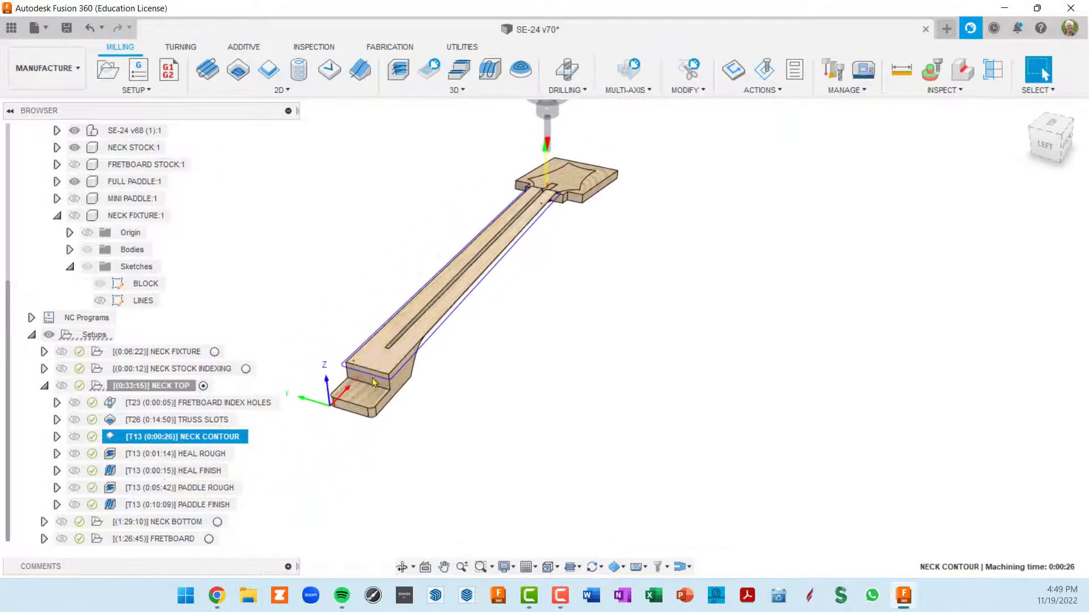
{"action": "double_click", "coordinate": [110, 457]}
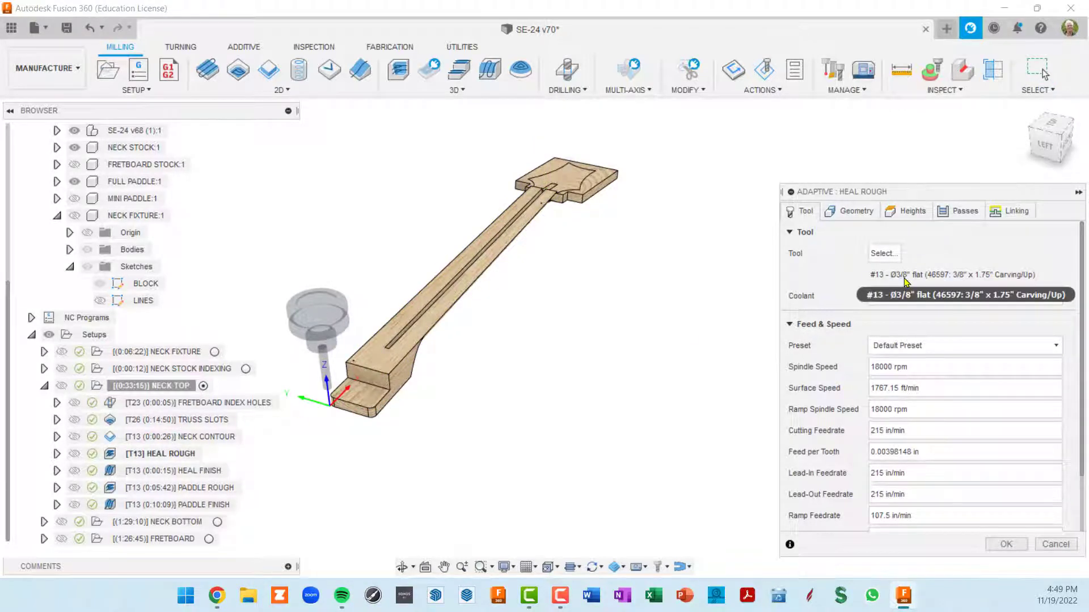
{"action": "left_click", "coordinate": [853, 211]}
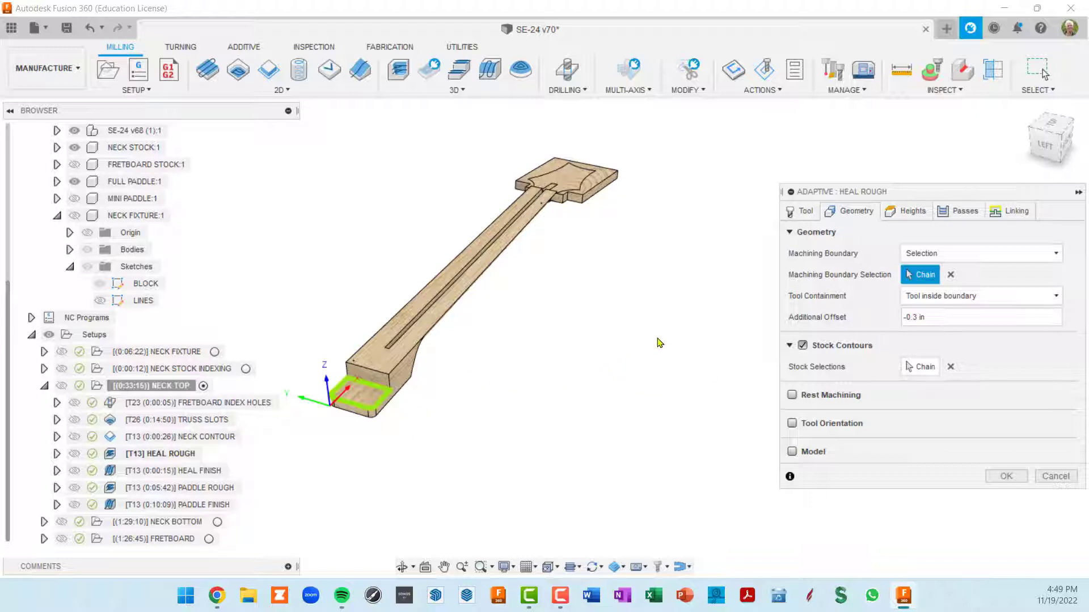
{"action": "left_click", "coordinate": [1025, 481]}
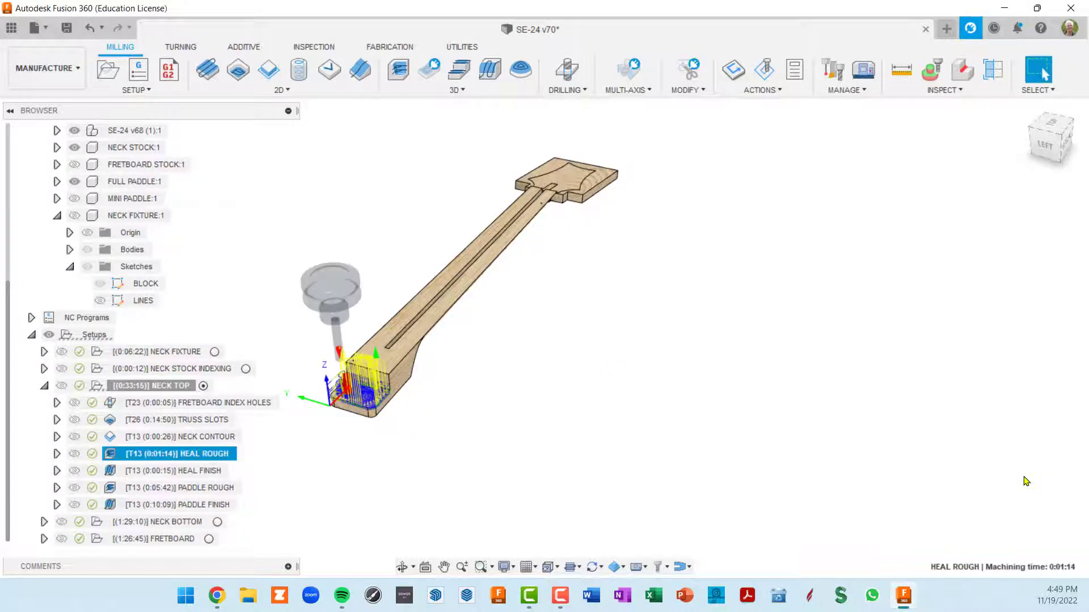
- Simulate the HEAL ROUGH operation, watch the adaptive clearing cut the heel pocket, and exit the simulation
{"action": "left_click", "coordinate": [764, 70]}
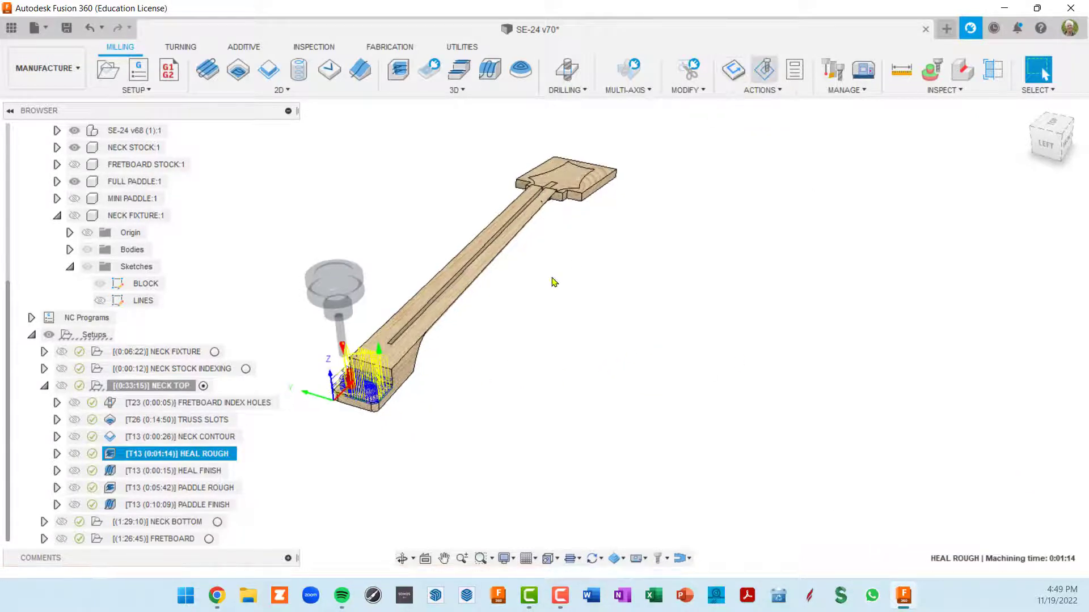
{"action": "left_click", "coordinate": [543, 511]}
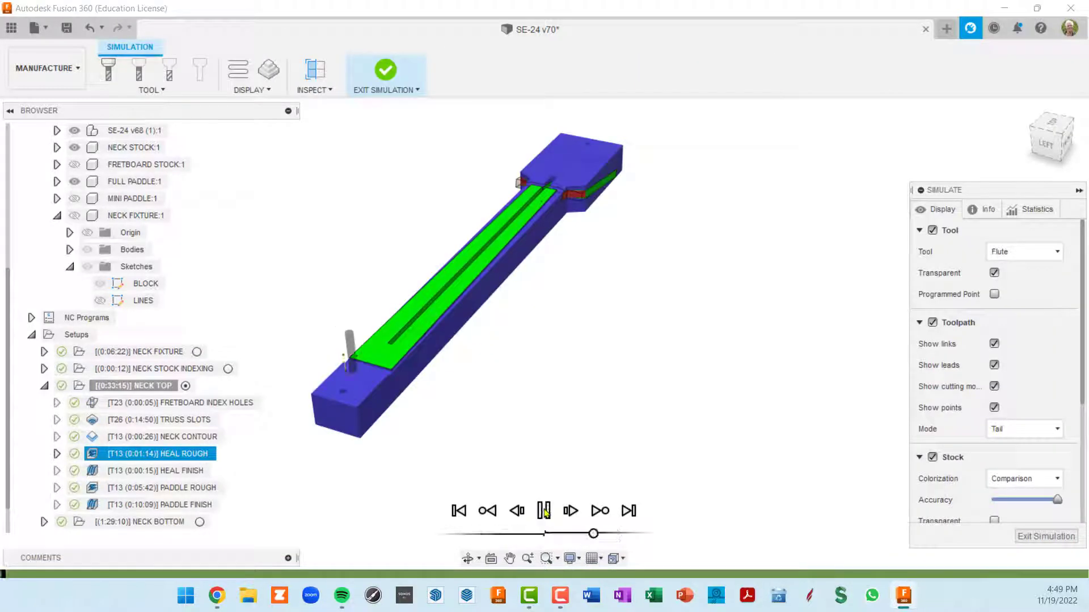
{"action": "scroll", "coordinate": [363, 391], "scroll_direction": "up", "scroll_amount": 5}
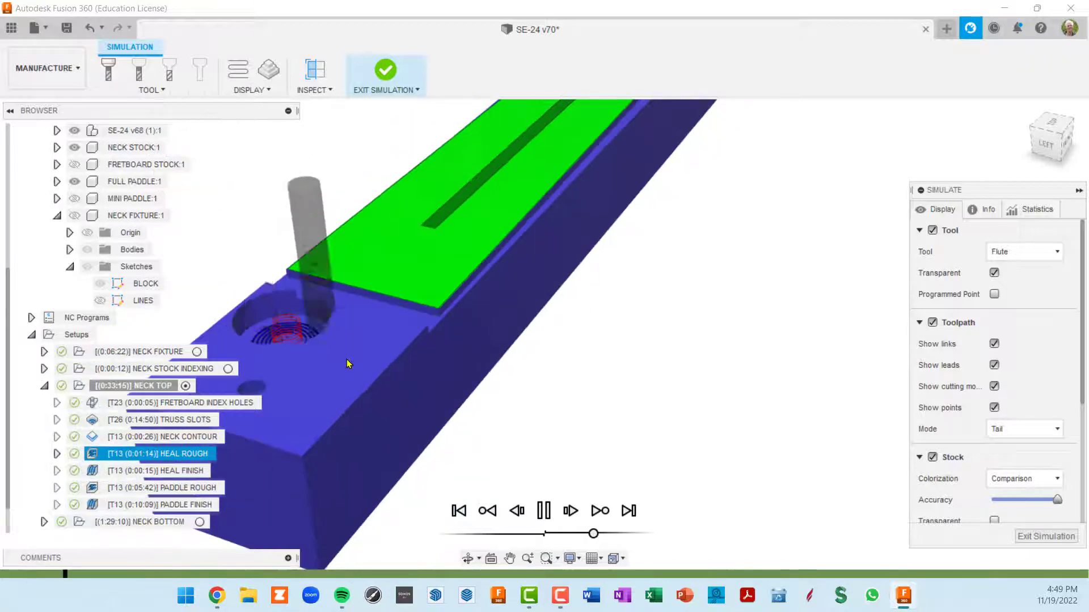
{"action": "scroll", "coordinate": [344, 364], "scroll_direction": "down", "scroll_amount": 2}
{"action": "scroll", "coordinate": [354, 367], "scroll_direction": "down", "scroll_amount": 2}
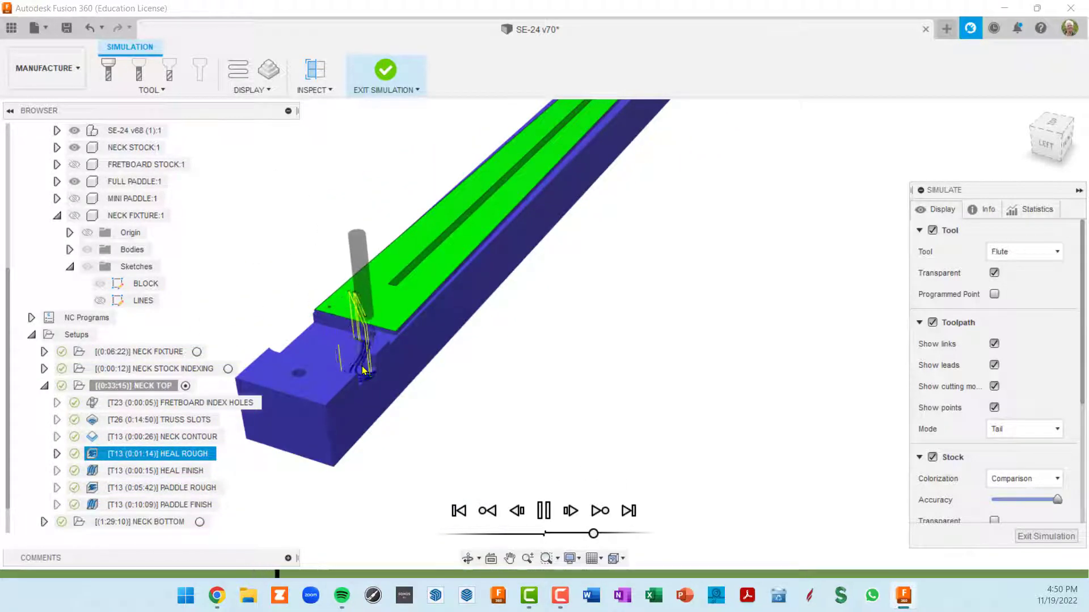
{"action": "middle_click_drag", "start_coordinate": [379, 365], "coordinate": [382, 393], "text": "shift"}
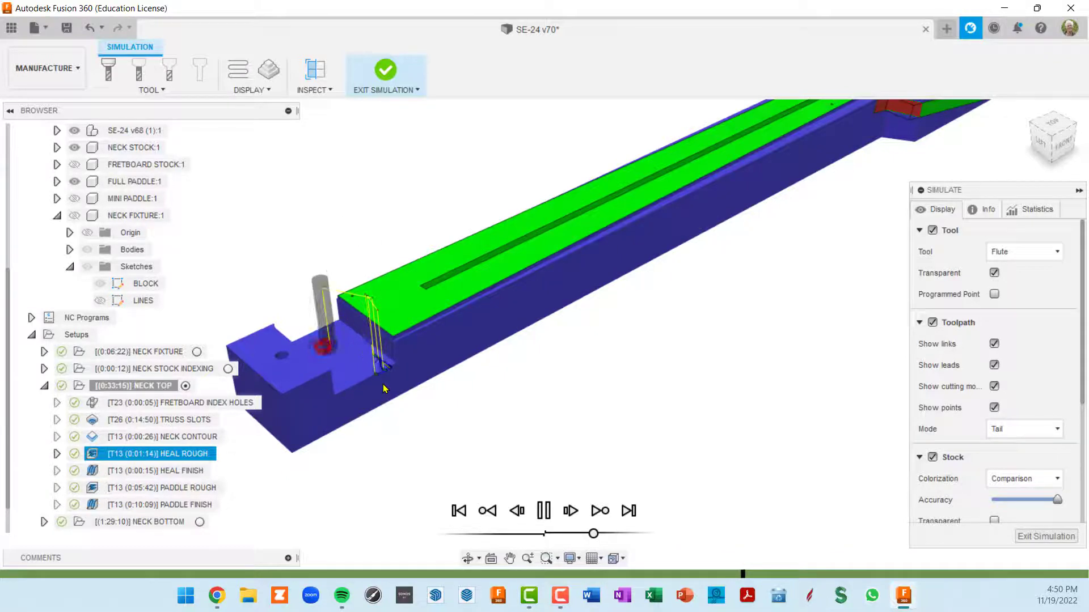
{"action": "left_click", "coordinate": [1046, 537]}
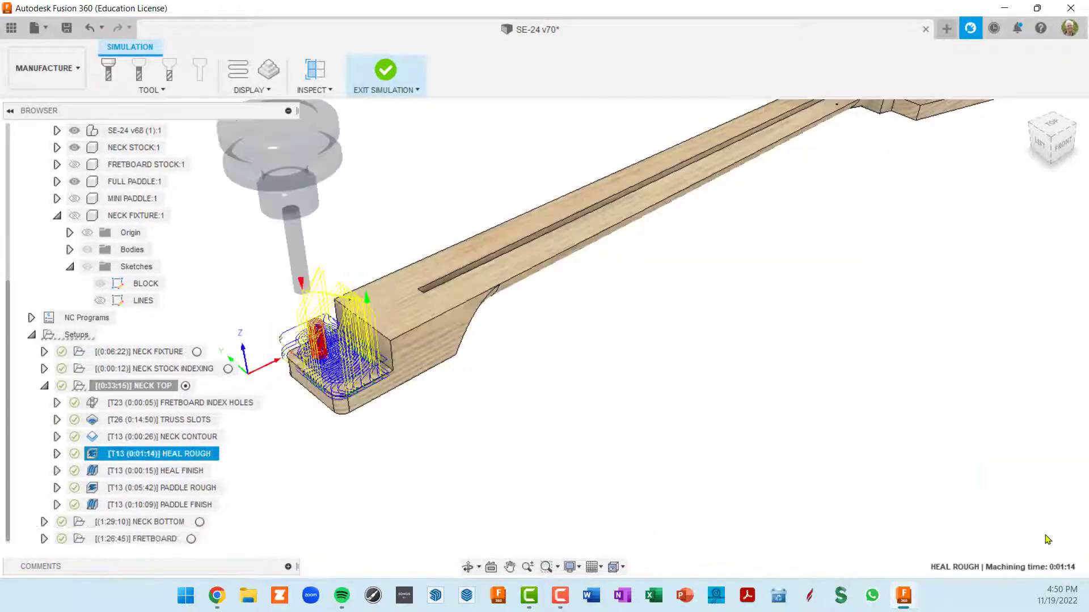
- Reopen the HEAL ROUGH adaptive operation and examine its machining boundary chain, tool containment, additional offset and stock contours
{"action": "double_click", "coordinate": [112, 456]}
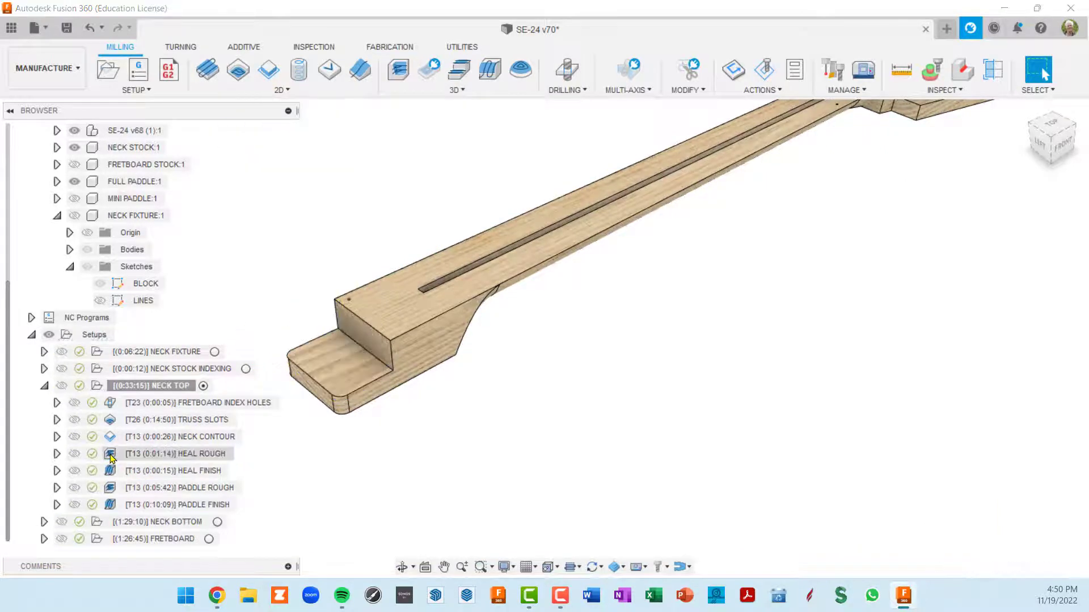
{"action": "left_click", "coordinate": [851, 210]}
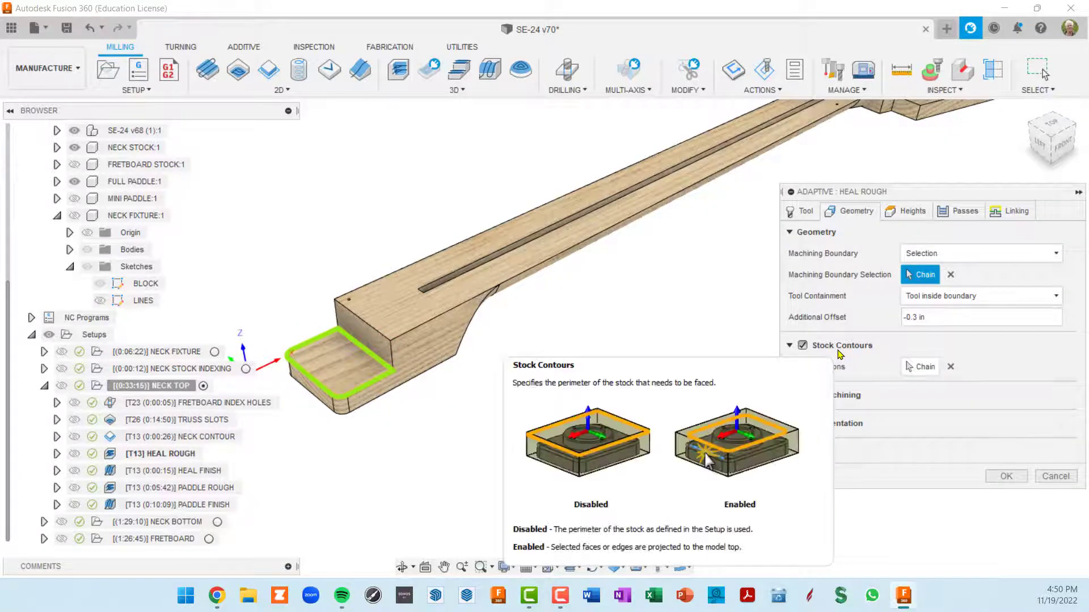
{"action": "left_click", "coordinate": [383, 384]}
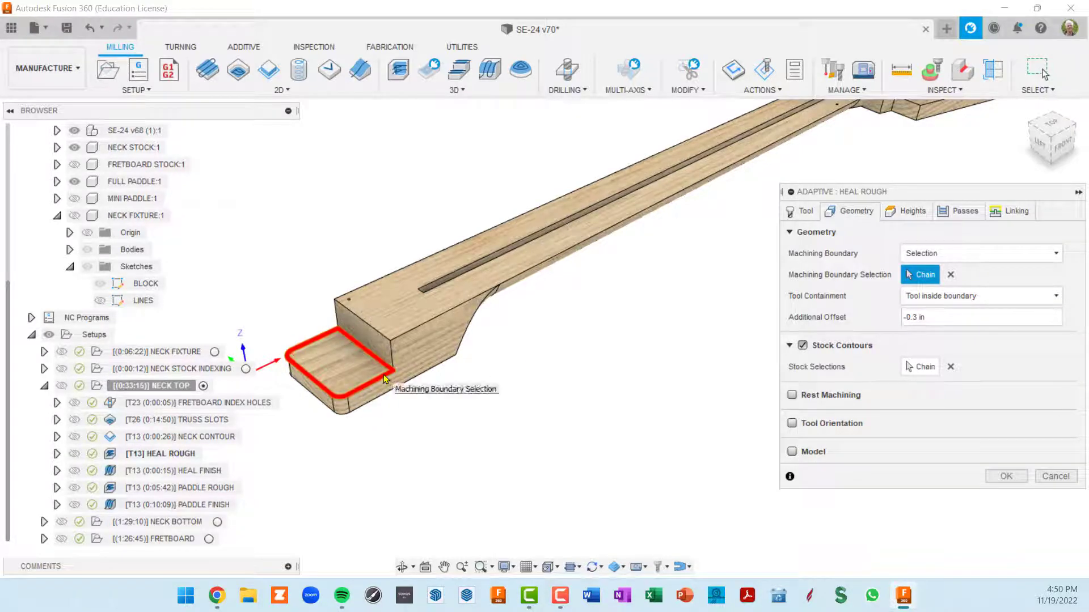
{"action": "scroll", "coordinate": [383, 374], "scroll_direction": "down", "scroll_amount": 5}
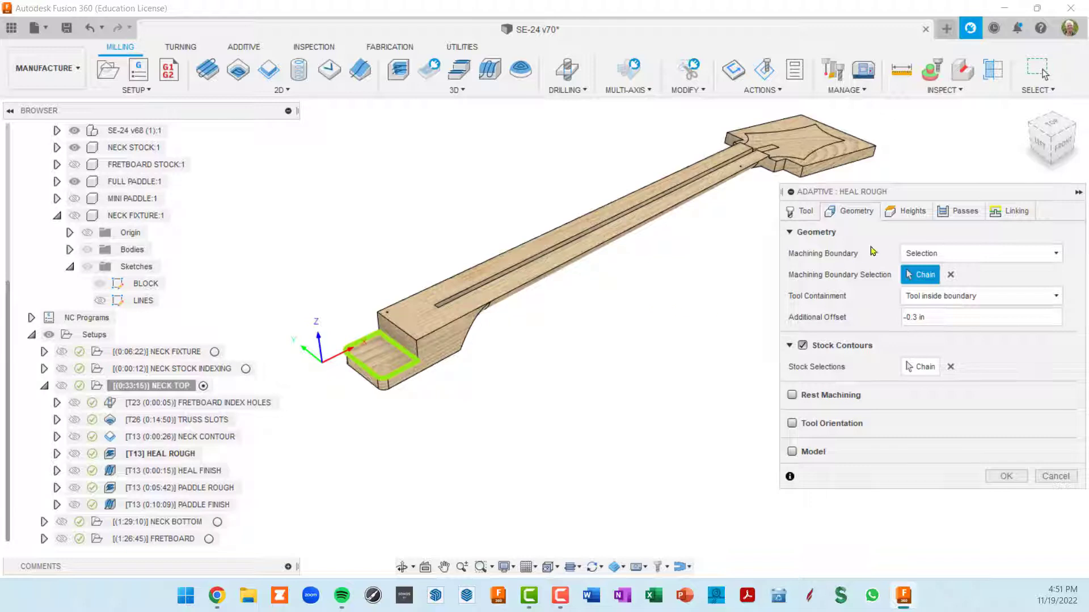
- Review HEAL ROUGH's heights and its passes settings down to the stock to leave, and accept the operation
{"action": "left_click", "coordinate": [913, 212]}
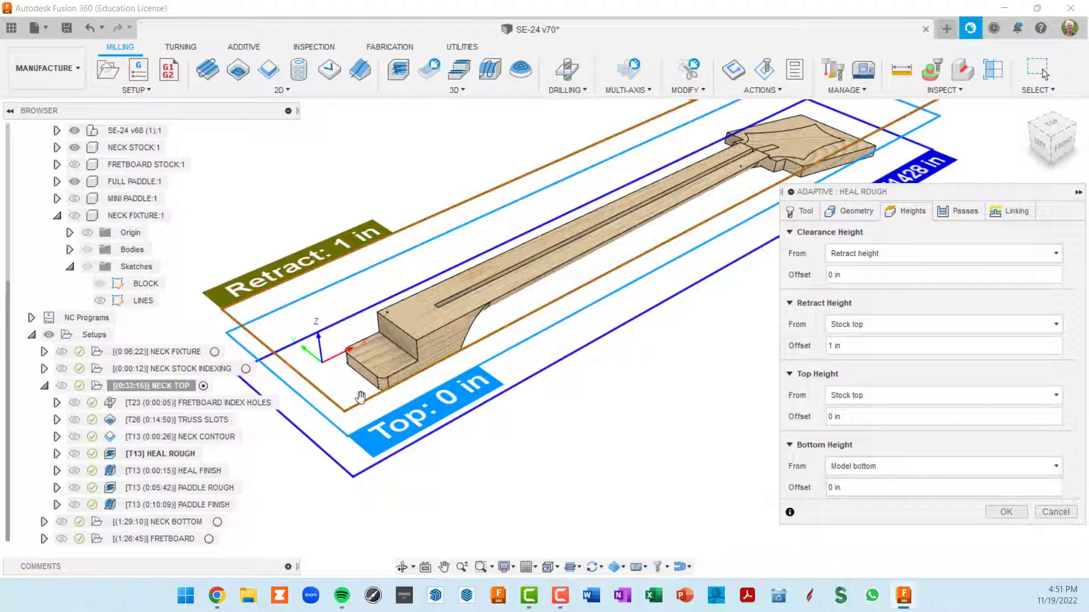
{"action": "left_click", "coordinate": [962, 211]}
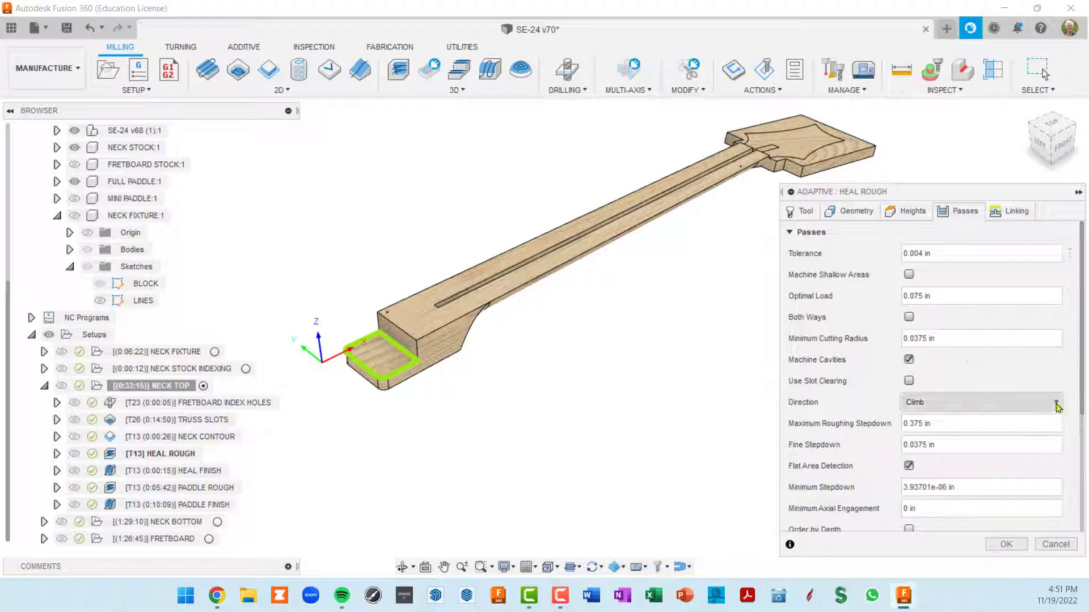
{"action": "mouse_move", "coordinate": [1082, 390]}
{"action": "left_mouse_down"}
{"action": "mouse_move", "coordinate": [1086, 452]}
{"action": "mouse_move", "coordinate": [1087, 388]}
{"action": "left_mouse_up"}
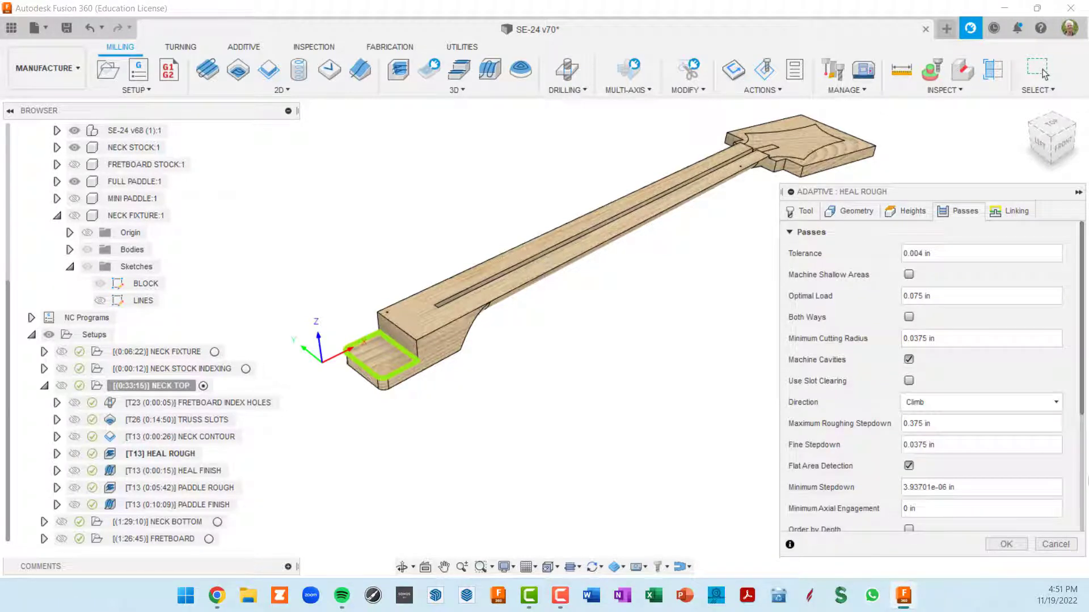
{"action": "left_click_drag", "start_coordinate": [1088, 479], "coordinate": [1087, 513]}
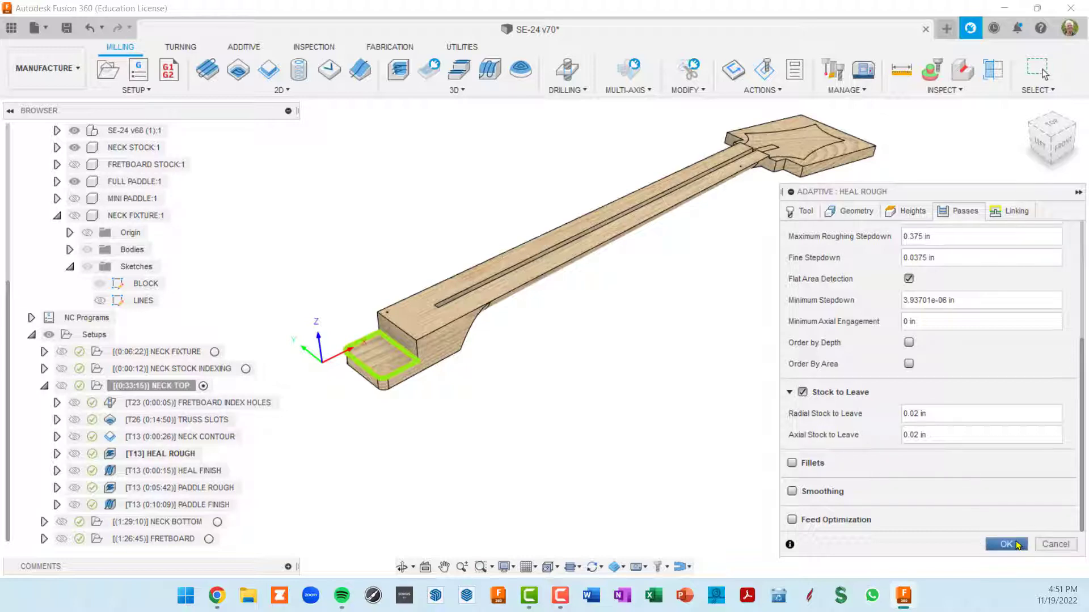
{"action": "left_click", "coordinate": [1018, 546]}
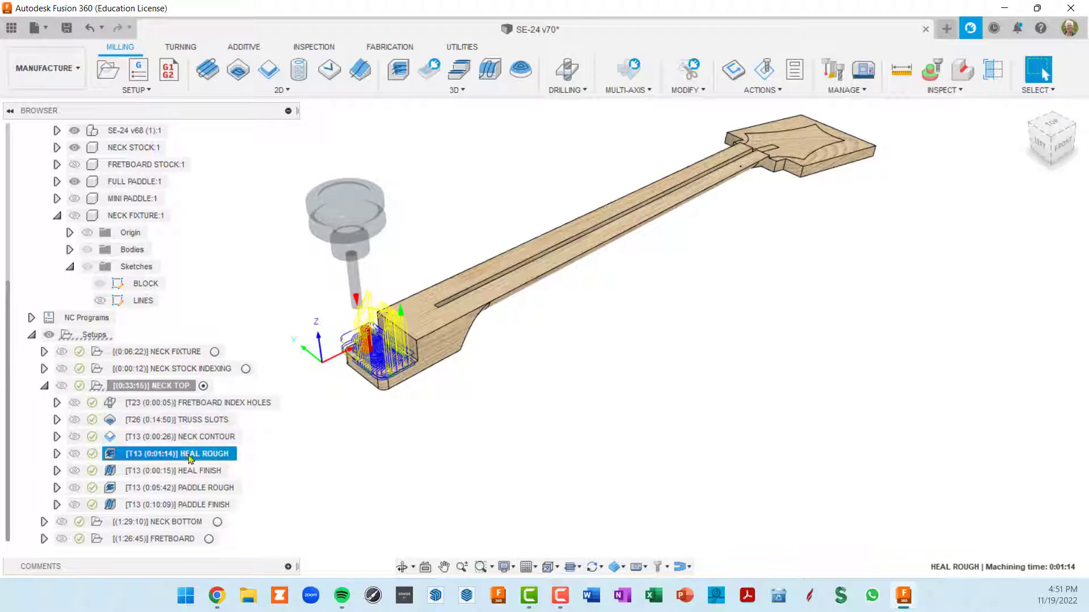
- Open the HEAL FINISH parallel operation, review its tool, boundary geometry and passes settings, and accept it
{"action": "left_click", "coordinate": [112, 472]}
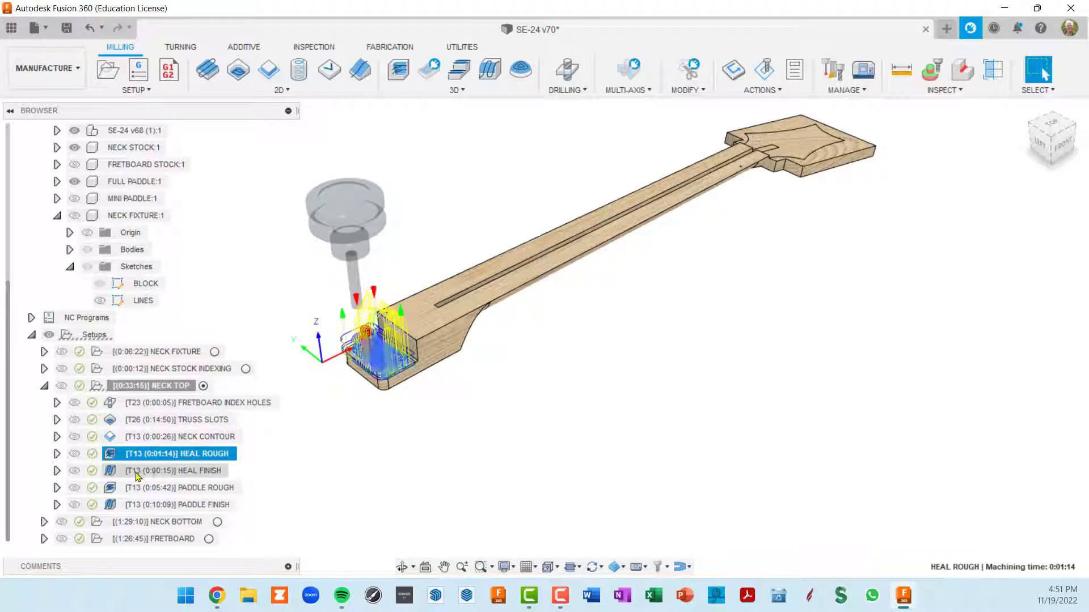
{"action": "double_click", "coordinate": [113, 473]}
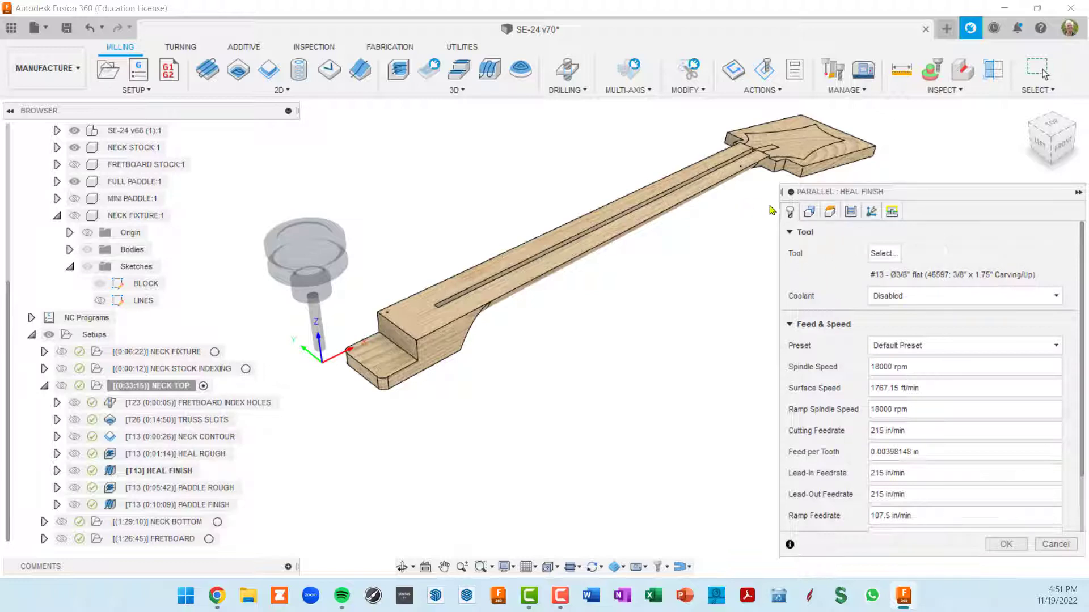
{"action": "left_click_drag", "start_coordinate": [781, 193], "coordinate": [716, 193]}
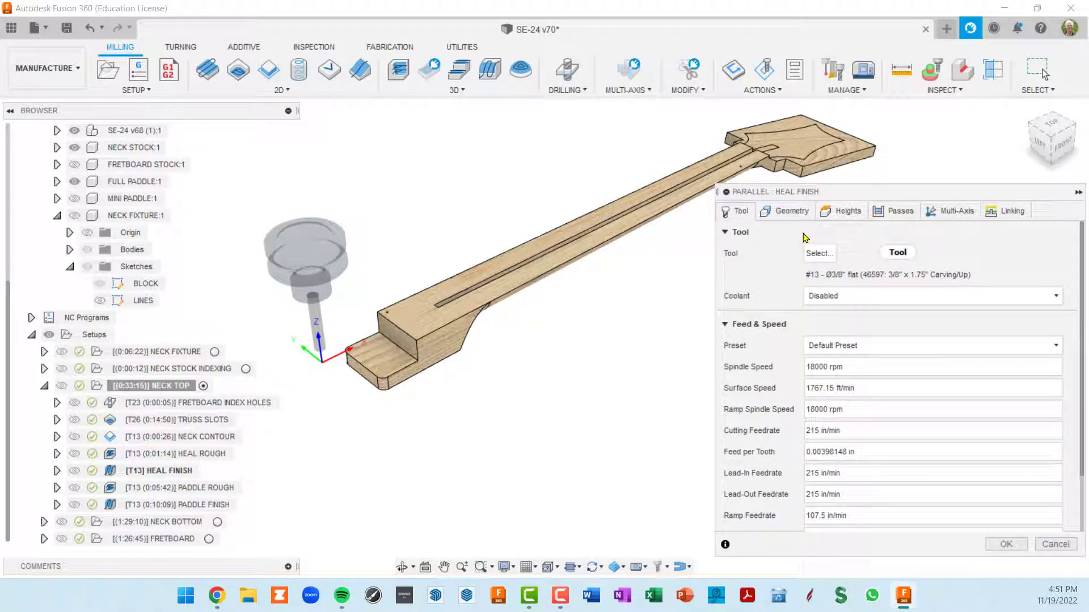
{"action": "left_click", "coordinate": [795, 216]}
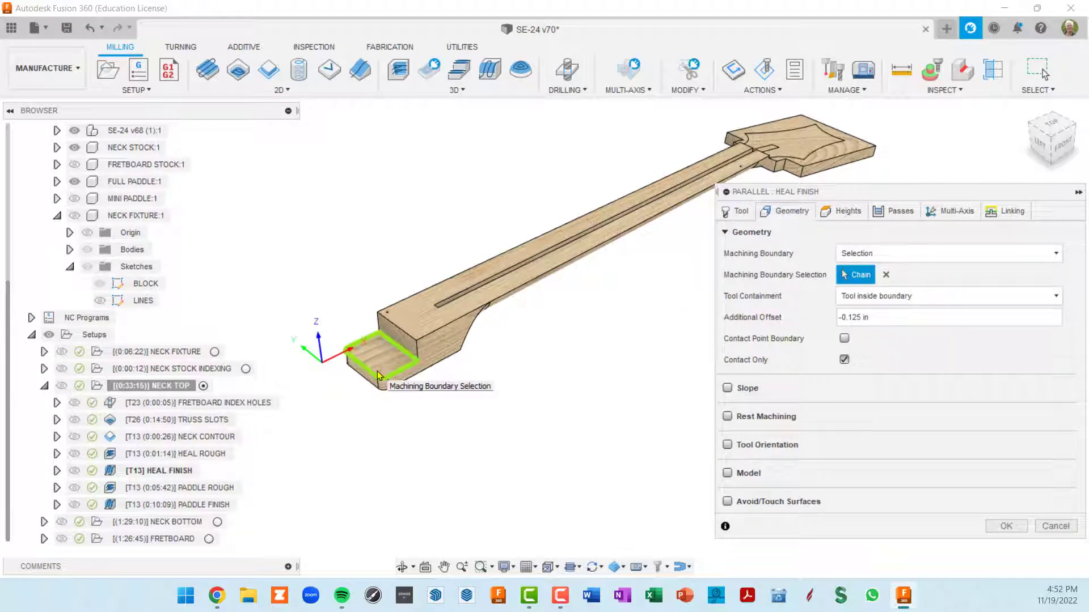
{"action": "left_click", "coordinate": [901, 214]}
{"action": "scroll", "coordinate": [800, 402], "scroll_direction": "down", "scroll_amount": 1}
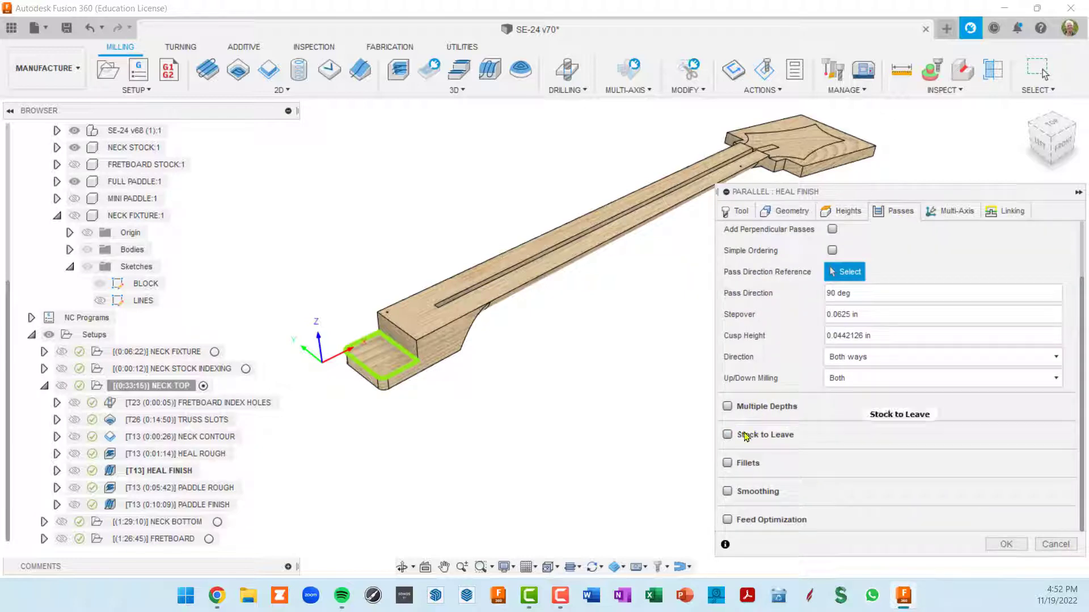
{"action": "left_click", "coordinate": [1007, 544]}
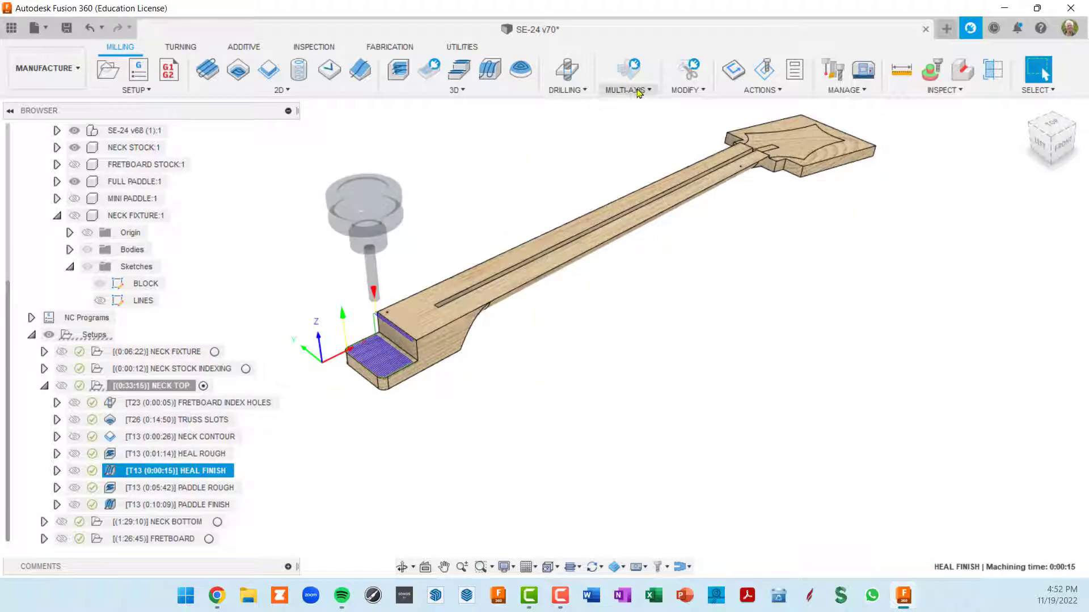
- Simulate the HEAL FINISH operation, inspect the finished heel surface and its edges up close, and exit the simulation
{"action": "left_click", "coordinate": [772, 75]}
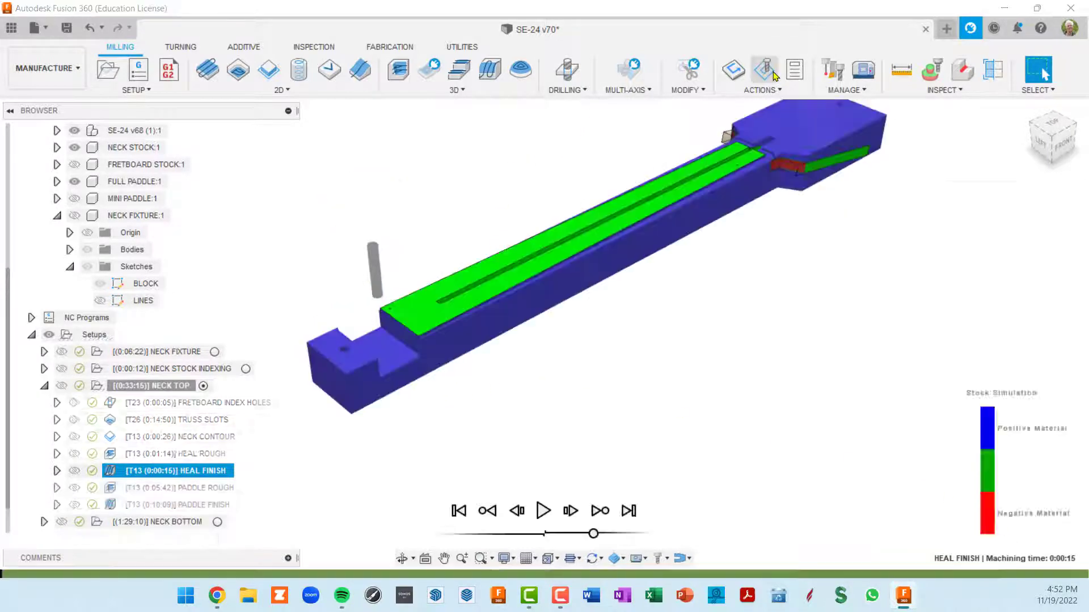
{"action": "scroll", "coordinate": [399, 363], "scroll_direction": "up", "scroll_amount": 5}
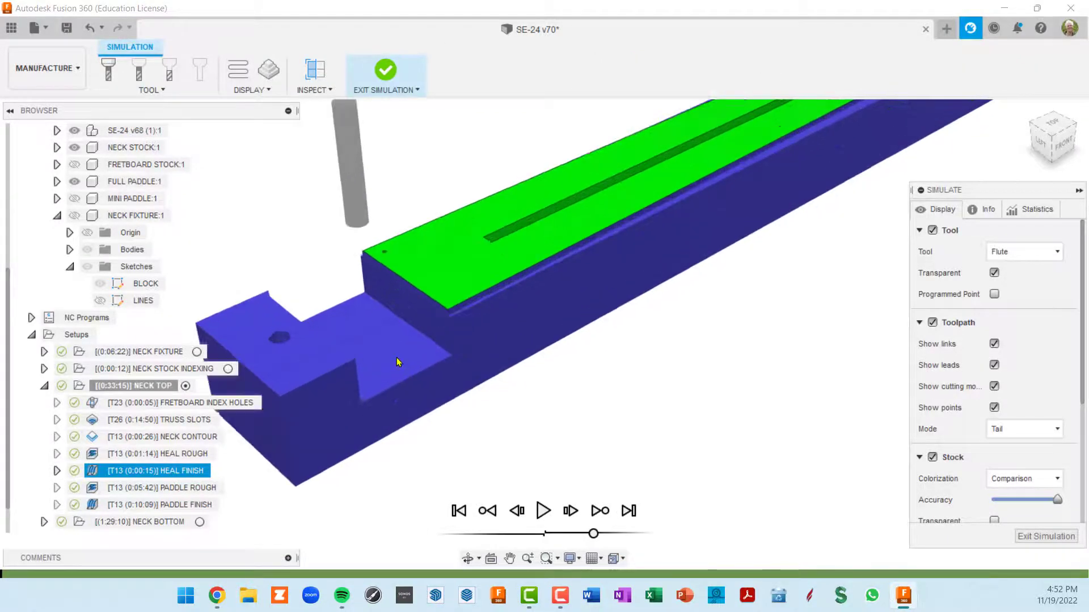
{"action": "left_click", "coordinate": [543, 511]}
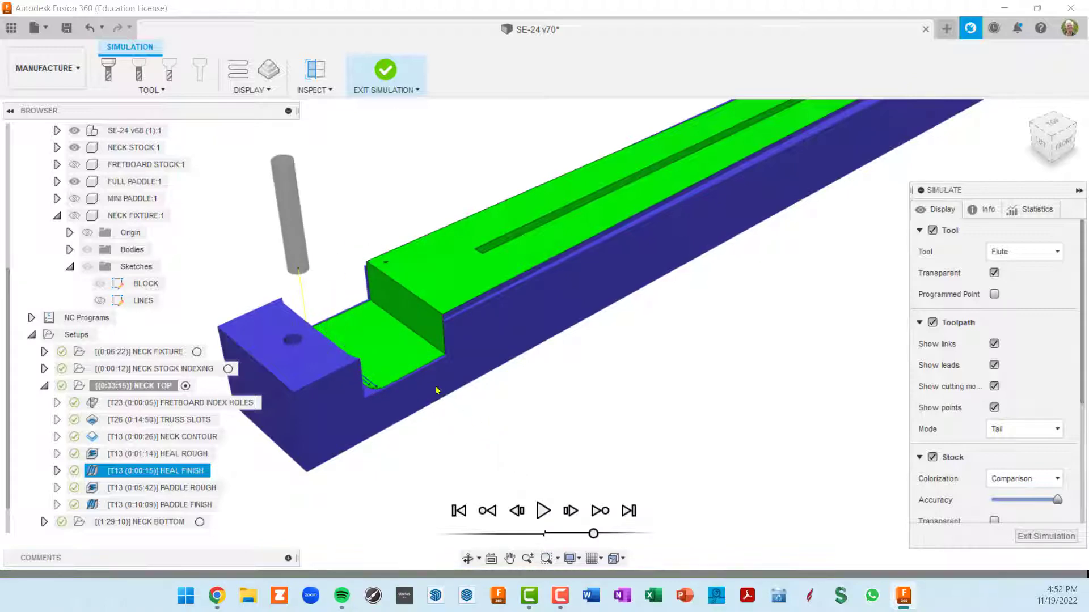
{"action": "scroll", "coordinate": [436, 390], "scroll_direction": "up", "scroll_amount": 6}
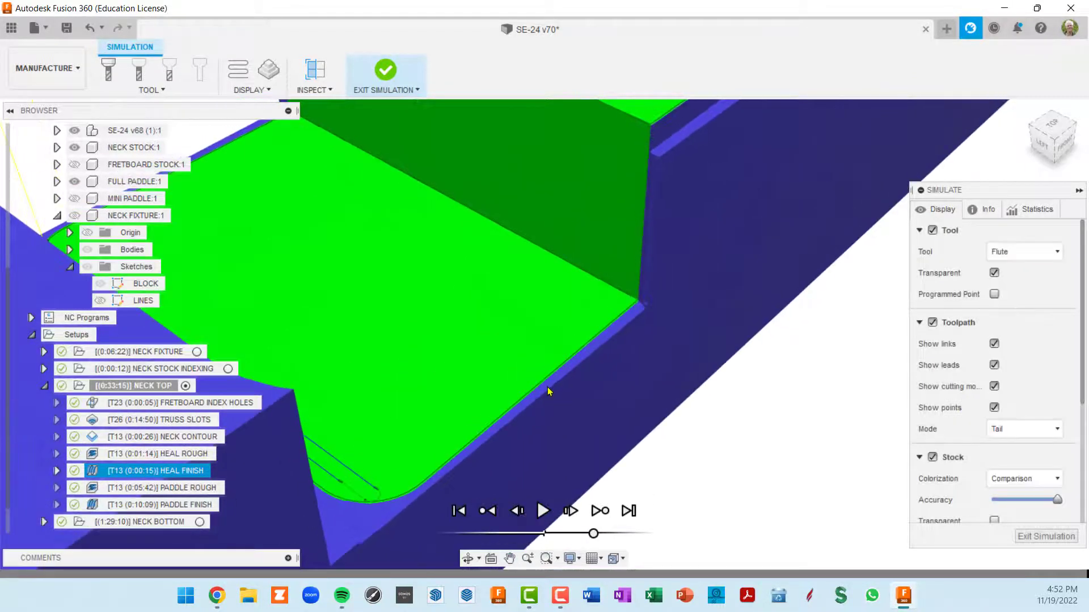
{"action": "scroll", "coordinate": [548, 392], "scroll_direction": "down", "scroll_amount": 10}
{"action": "scroll", "coordinate": [515, 372], "scroll_direction": "up", "scroll_amount": 3}
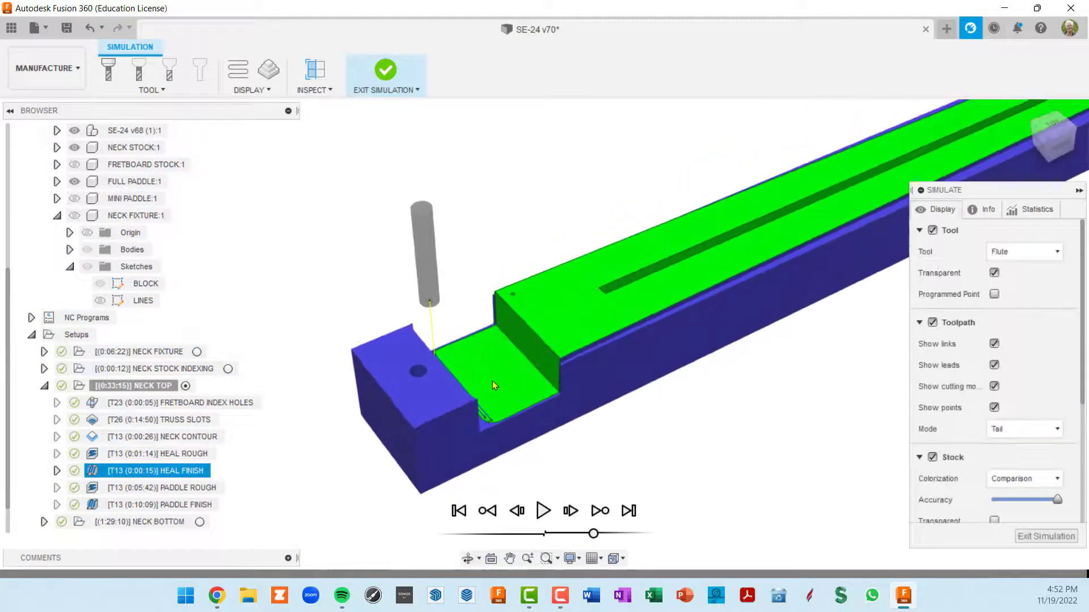
{"action": "scroll", "coordinate": [461, 346], "scroll_direction": "up", "scroll_amount": 2}
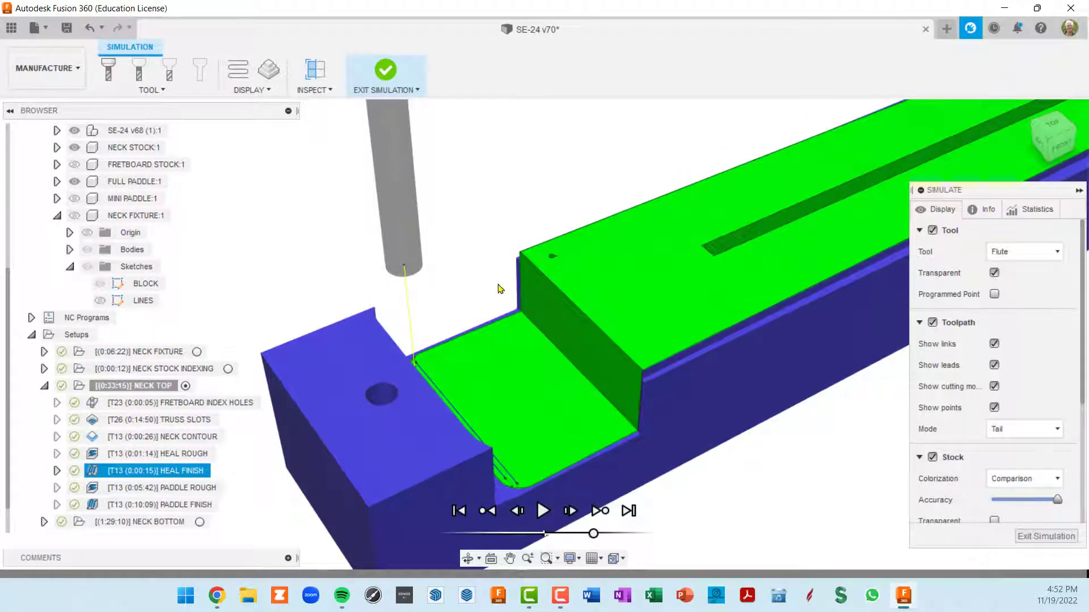
{"action": "scroll", "coordinate": [609, 463], "scroll_direction": "down", "scroll_amount": 3}
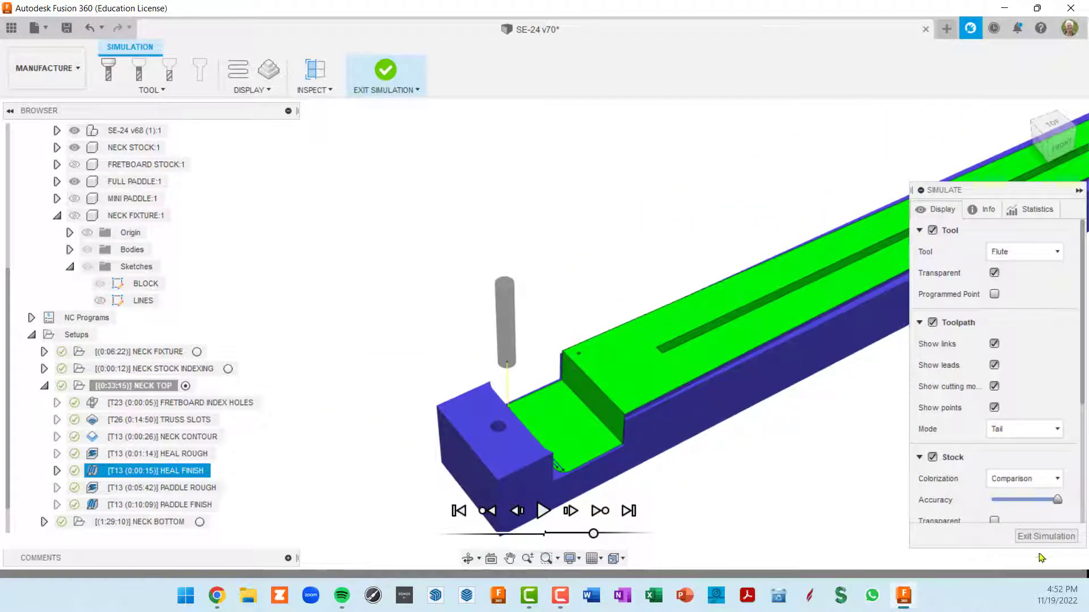
{"action": "left_click", "coordinate": [1045, 536]}
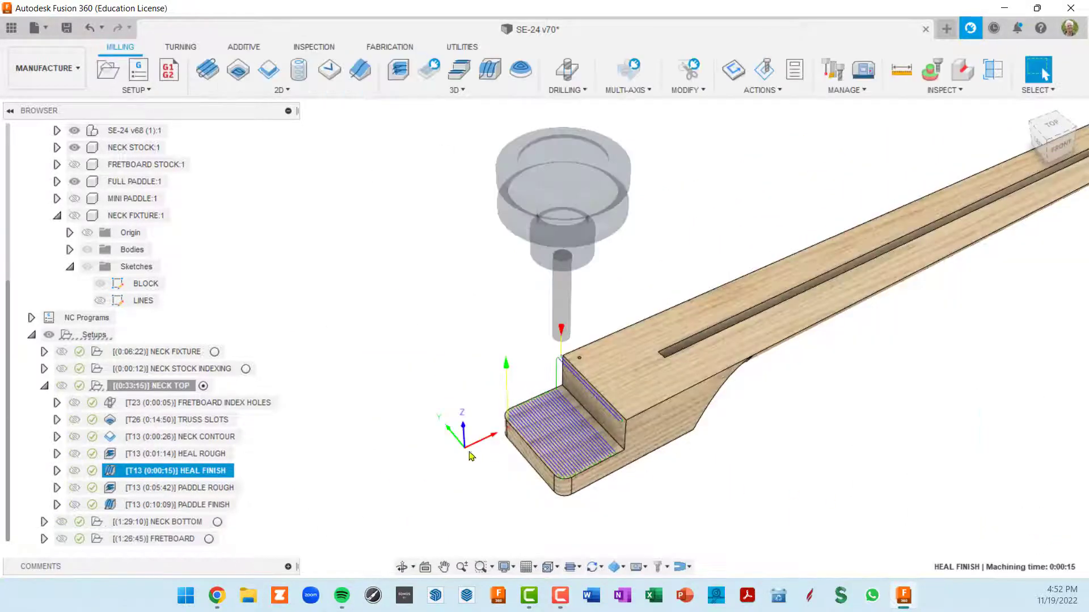
- Set the additional offset of HEAL ROUGH's machining boundary to 0 and apply the edited operation
{"action": "double_click", "coordinate": [104, 457]}
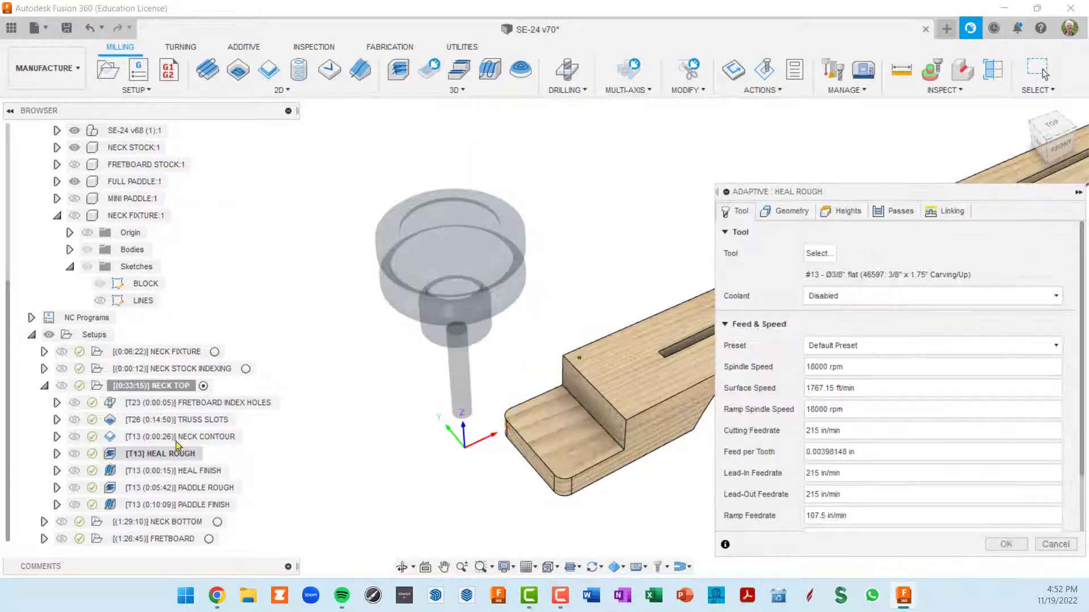
{"action": "left_click", "coordinate": [793, 214]}
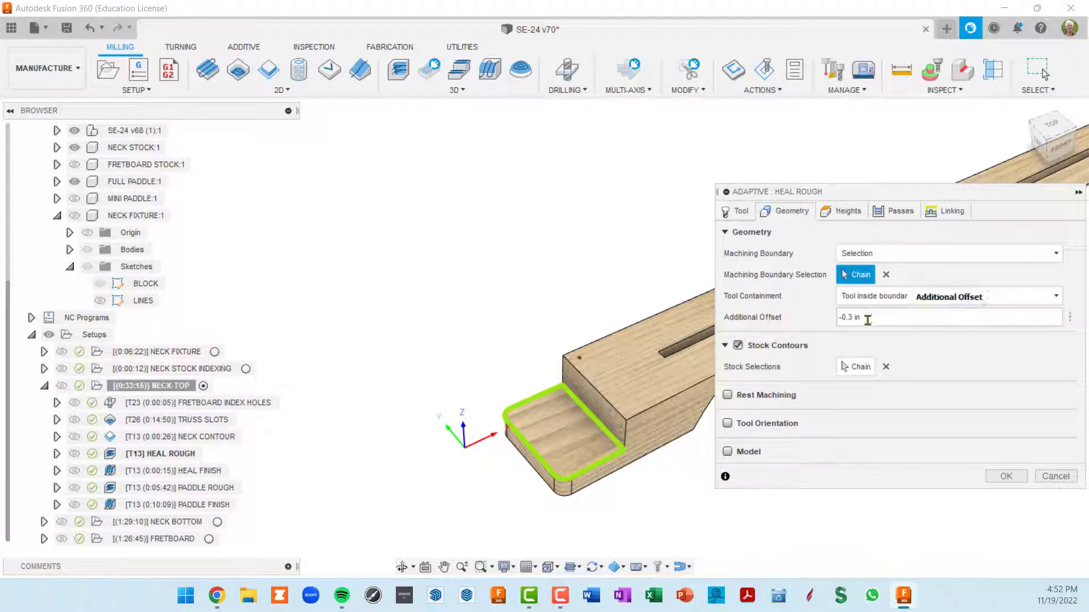
{"action": "mouse_move", "coordinate": [868, 320]}
{"action": "left_click", "coordinate": [1018, 479]}
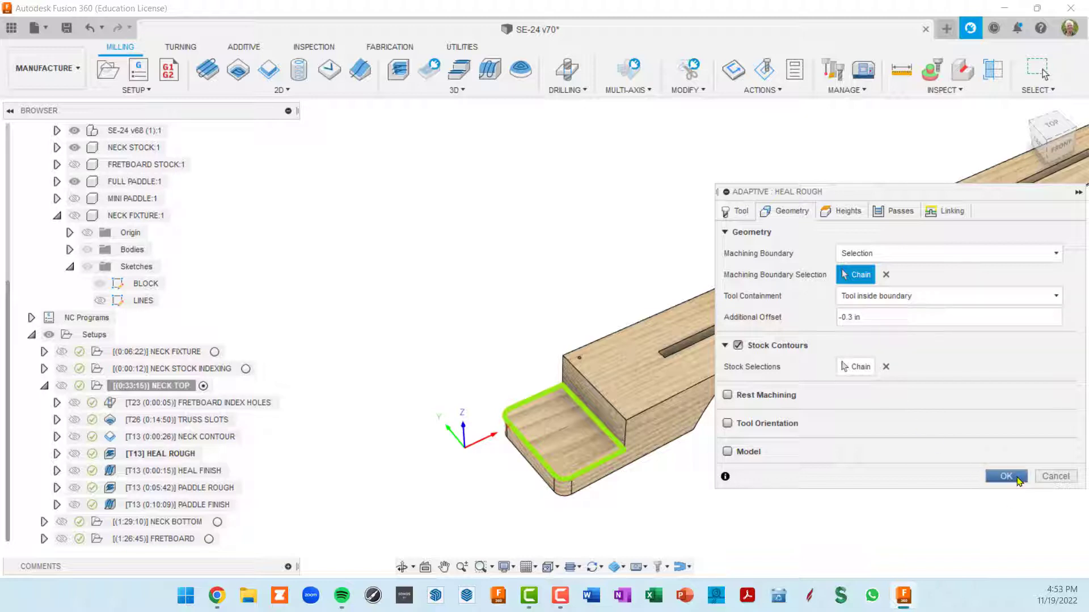
{"action": "left_click", "coordinate": [888, 319]}
{"action": "double_click", "coordinate": [888, 319]}
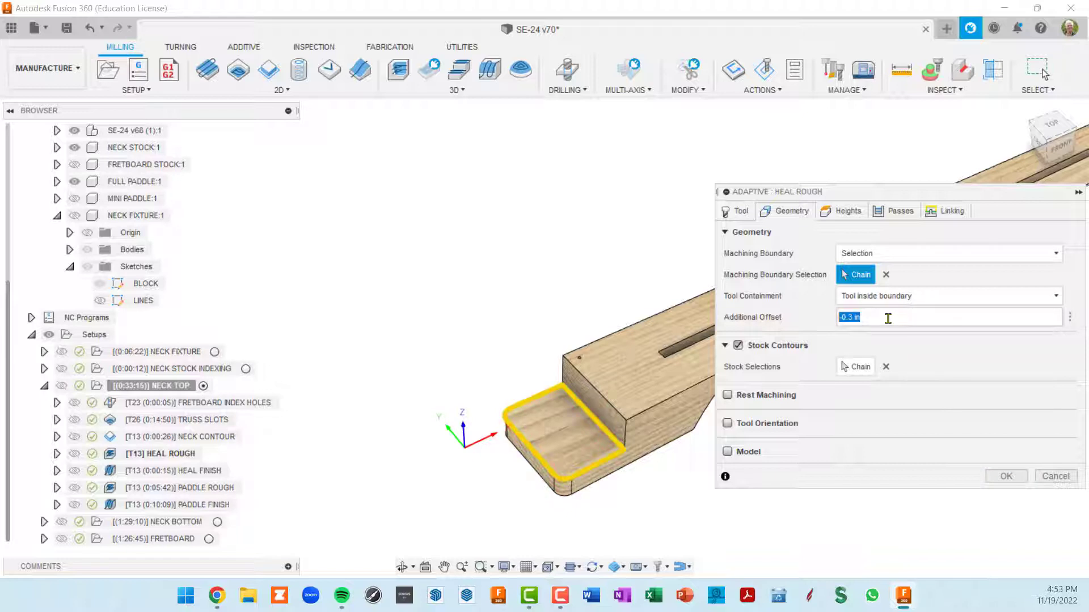
{"action": "type", "text": "0"}
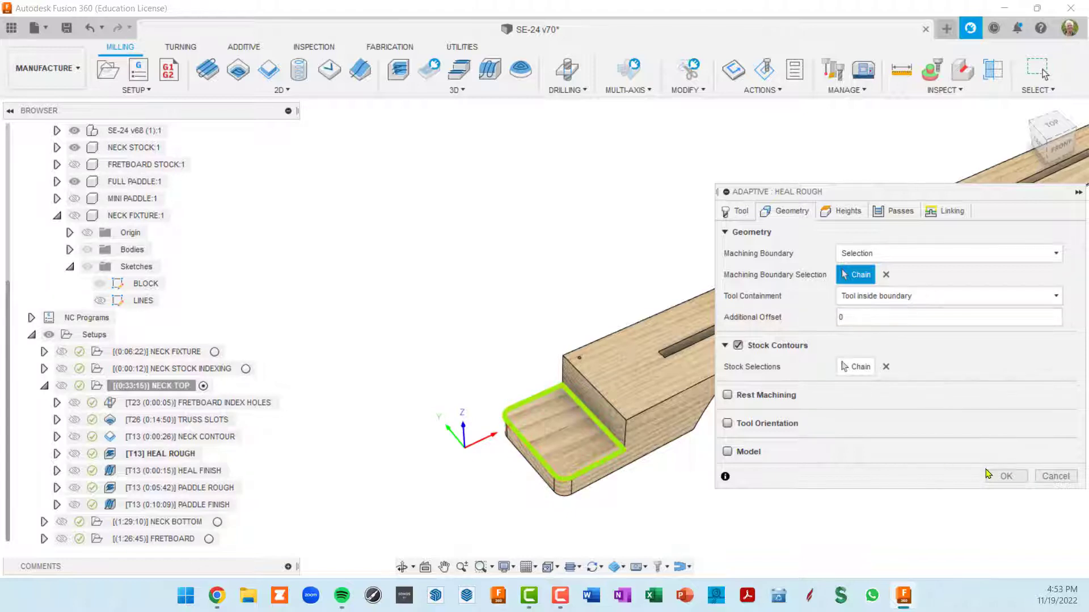
{"action": "left_click", "coordinate": [995, 475]}
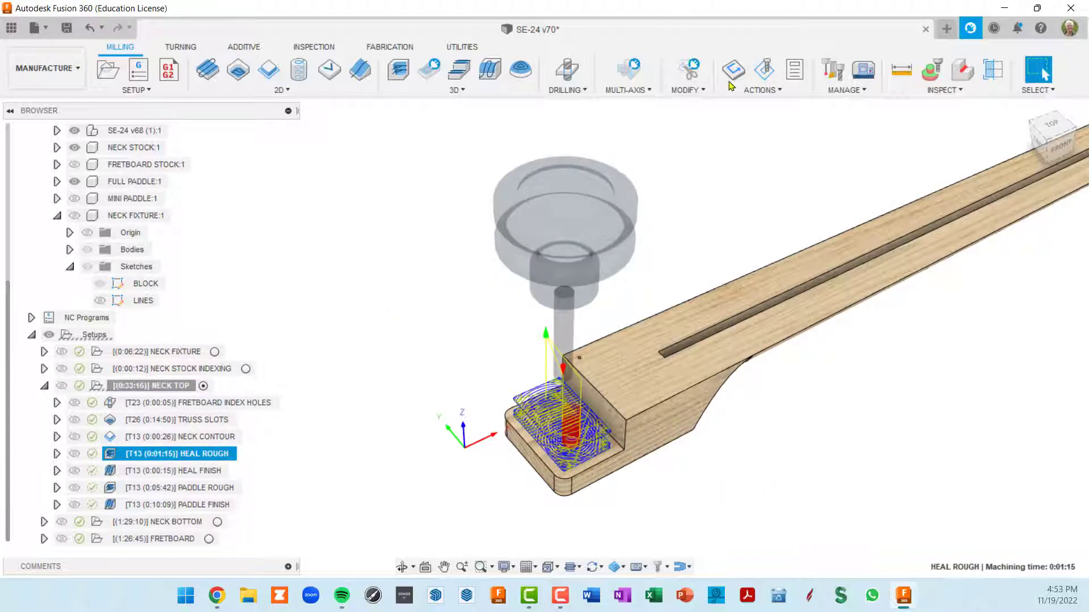
- Simulate HEAL ROUGH with the zero boundary offset at a faster playback speed, inspect the heel pocket, and exit the simulation
{"action": "left_click", "coordinate": [767, 72]}
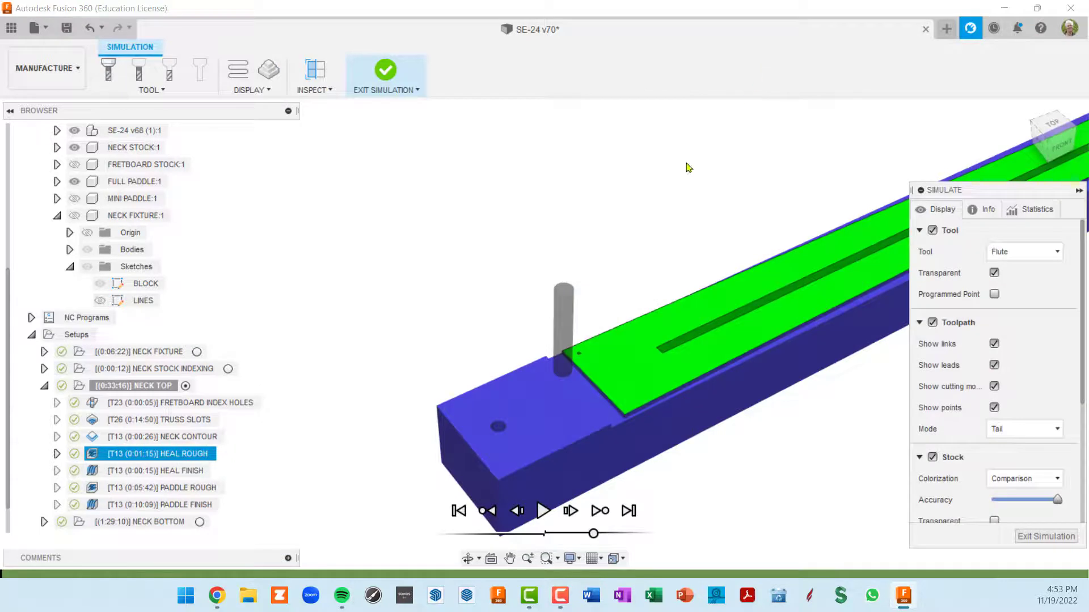
{"action": "left_click", "coordinate": [543, 510]}
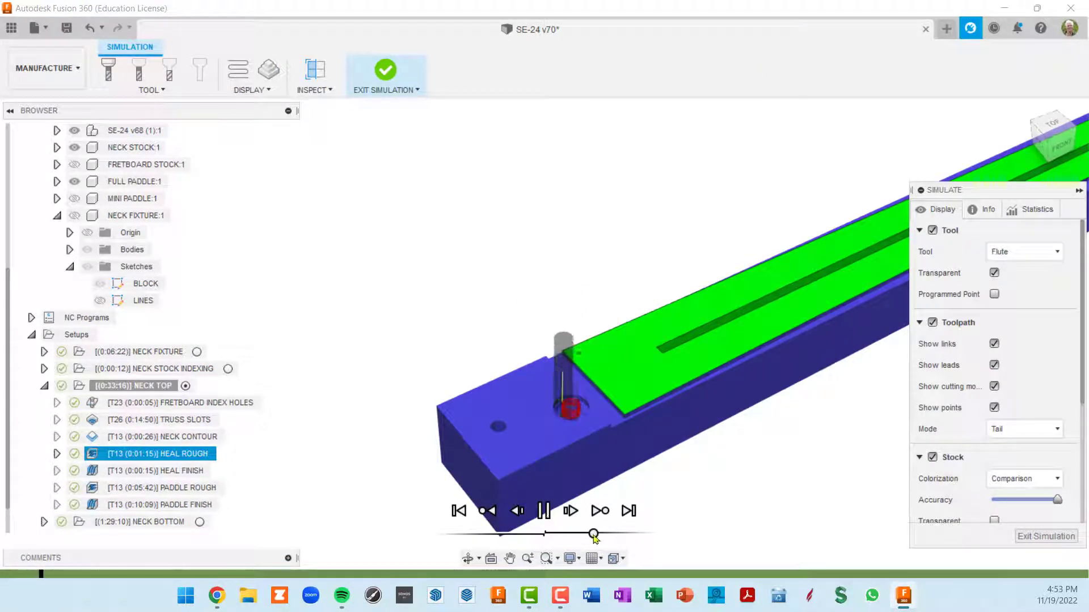
{"action": "left_click_drag", "start_coordinate": [602, 535], "coordinate": [616, 534]}
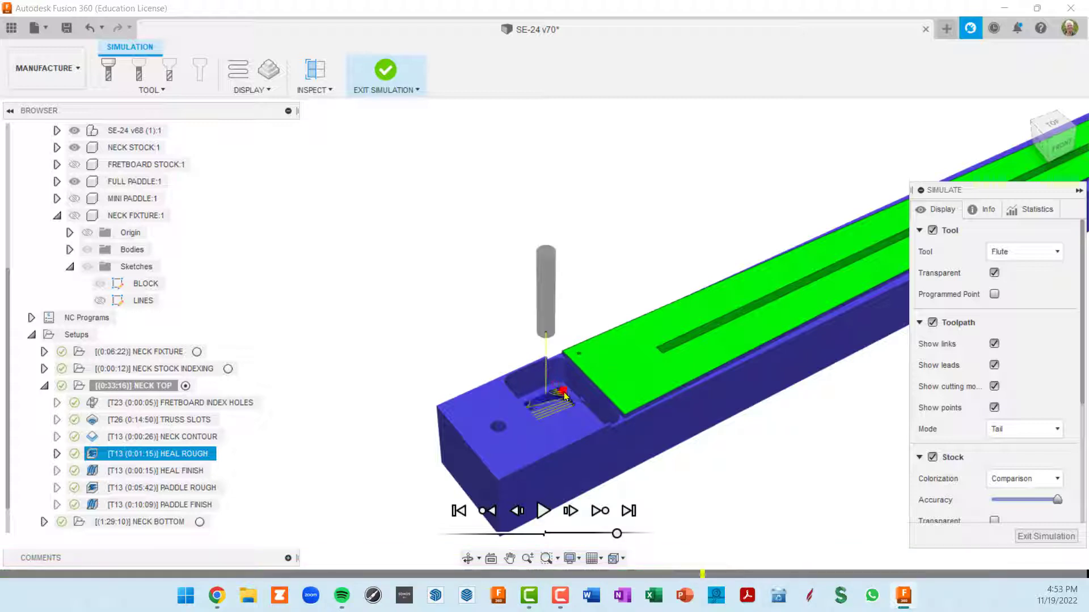
{"action": "scroll", "coordinate": [559, 397], "scroll_direction": "up", "scroll_amount": 5}
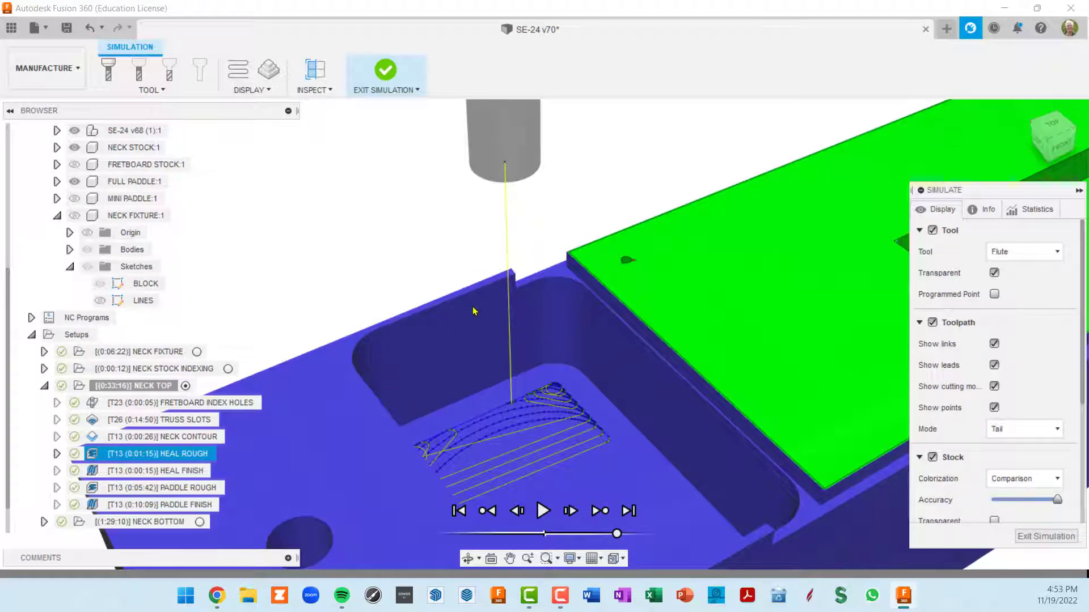
{"action": "scroll", "coordinate": [474, 311], "scroll_direction": "down", "scroll_amount": 3}
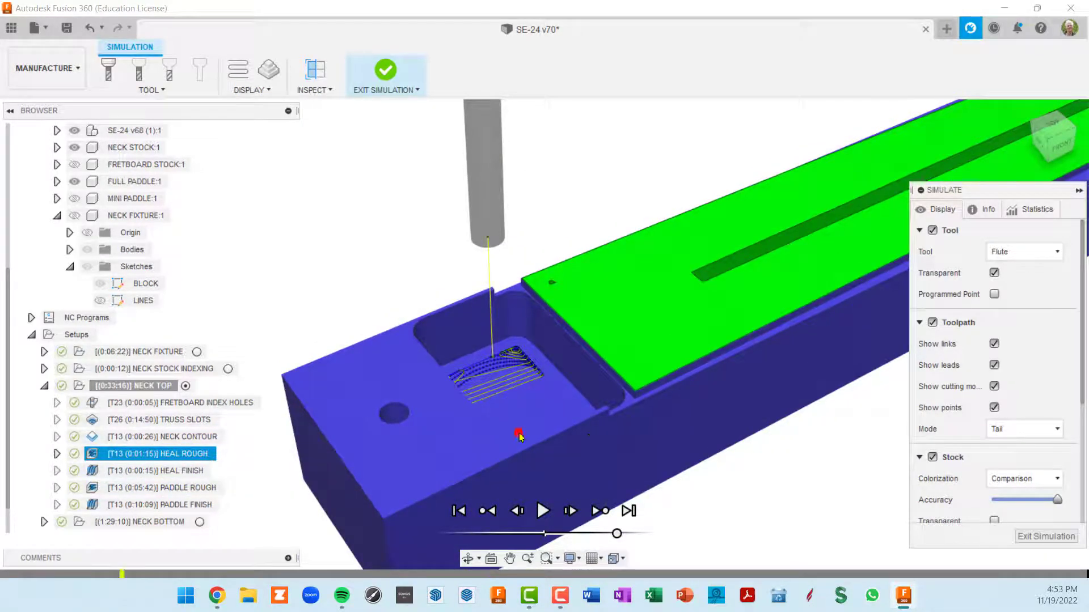
{"action": "left_click", "coordinate": [1012, 531]}
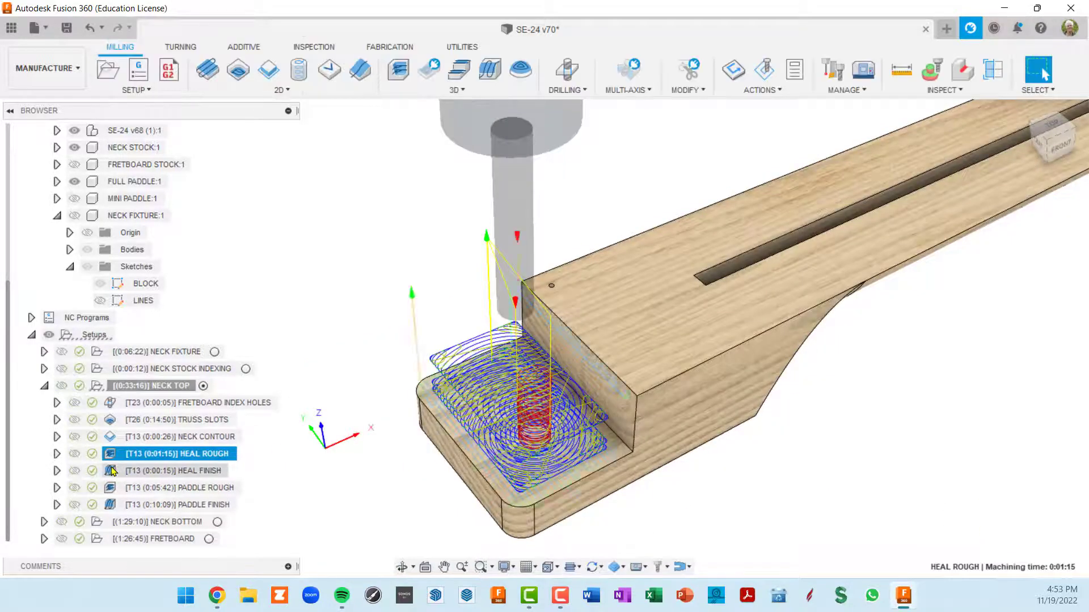
- Set the additional offset of HEAL ROUGH's machining boundary to -0.3 in and regenerate the toolpath
{"action": "double_click", "coordinate": [116, 456]}
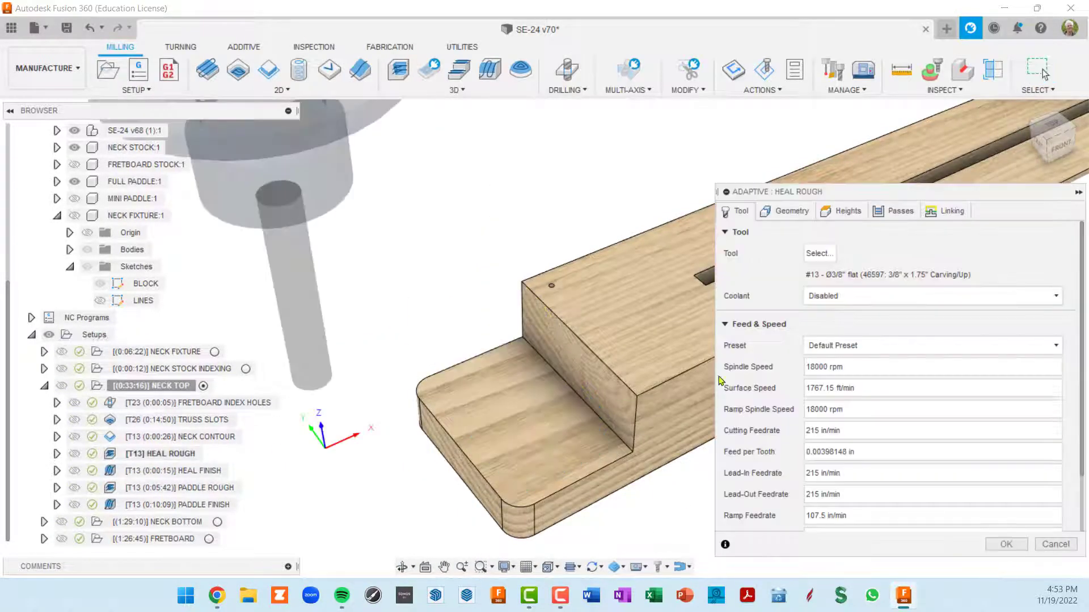
{"action": "left_click", "coordinate": [788, 211]}
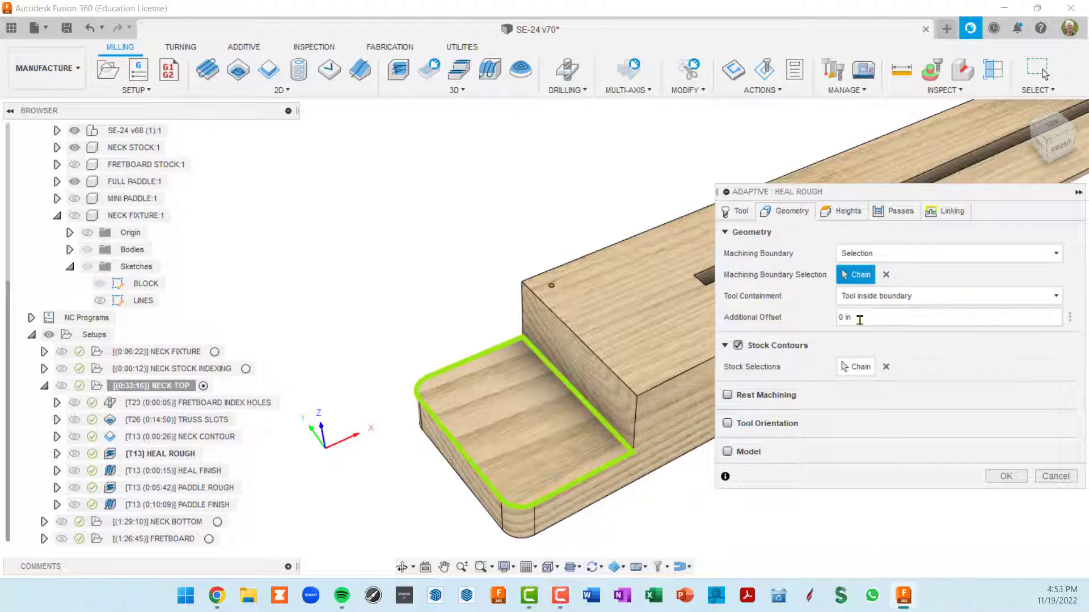
{"action": "triple_click", "coordinate": [860, 319]}
{"action": "type", "text": "0.03"}
{"action": "key", "text": "Return"}
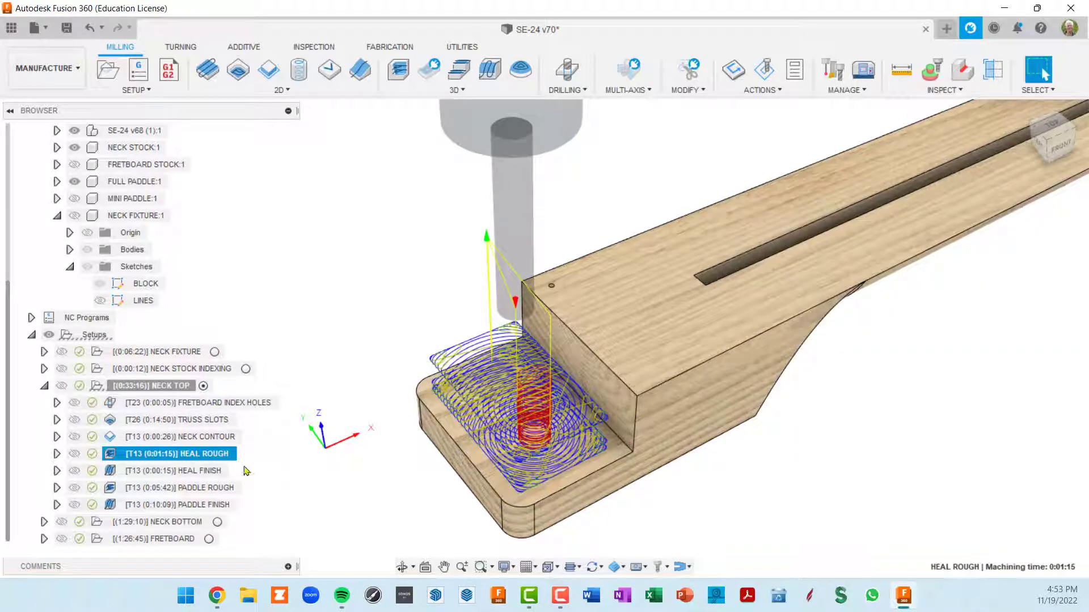
{"action": "key", "text": "Escape"}
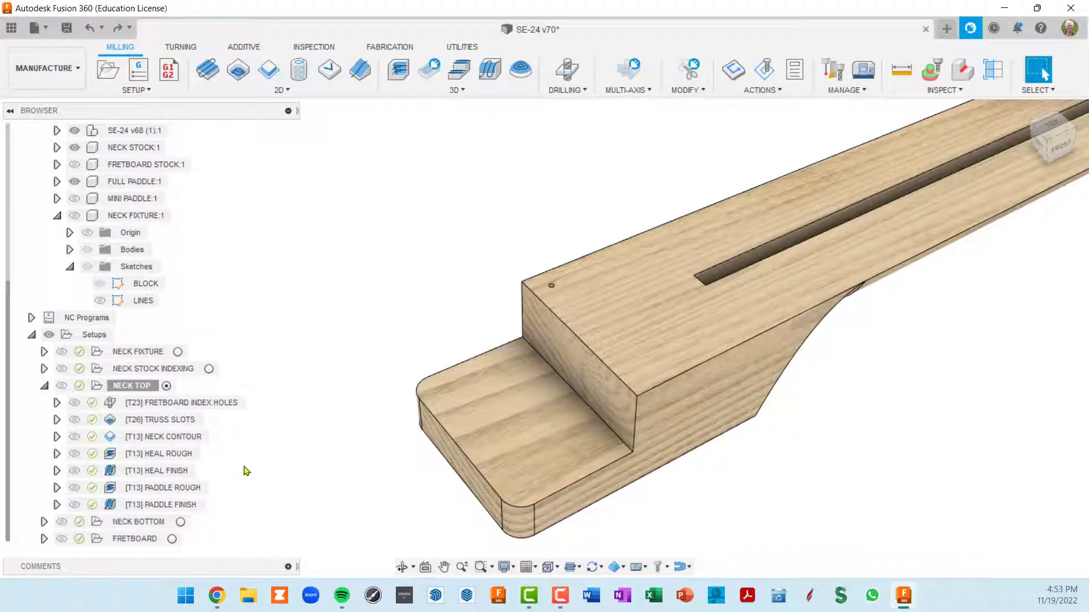
- Review HEAL ROUGH's toolpath and boundary offset, leave the operation without changes, and display the HEAL FINISH toolpath
{"action": "left_click", "coordinate": [113, 457]}
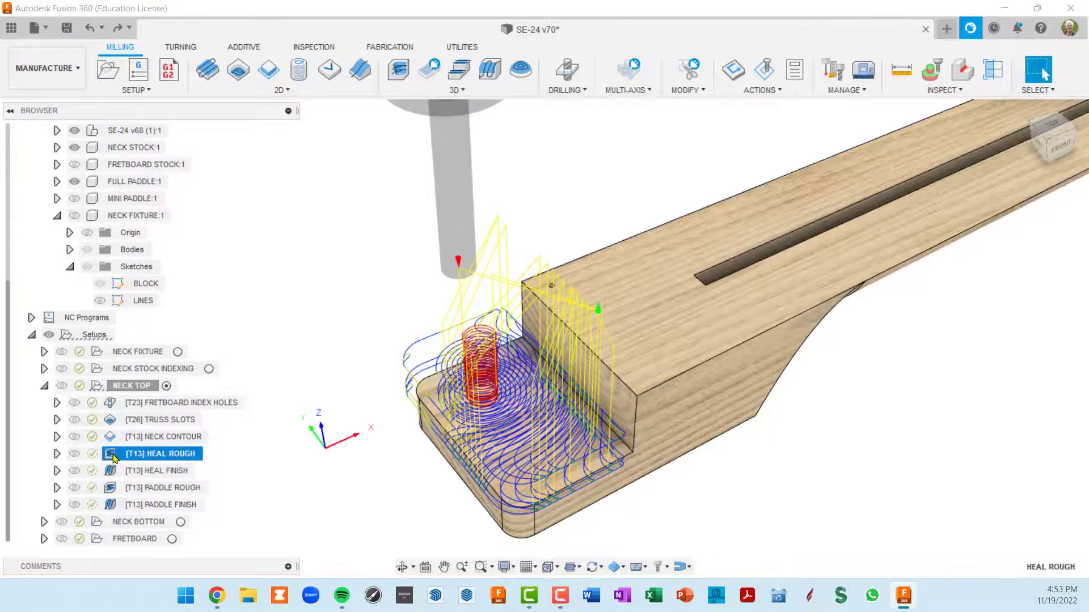
{"action": "double_click", "coordinate": [114, 454]}
{"action": "left_click", "coordinate": [792, 218]}
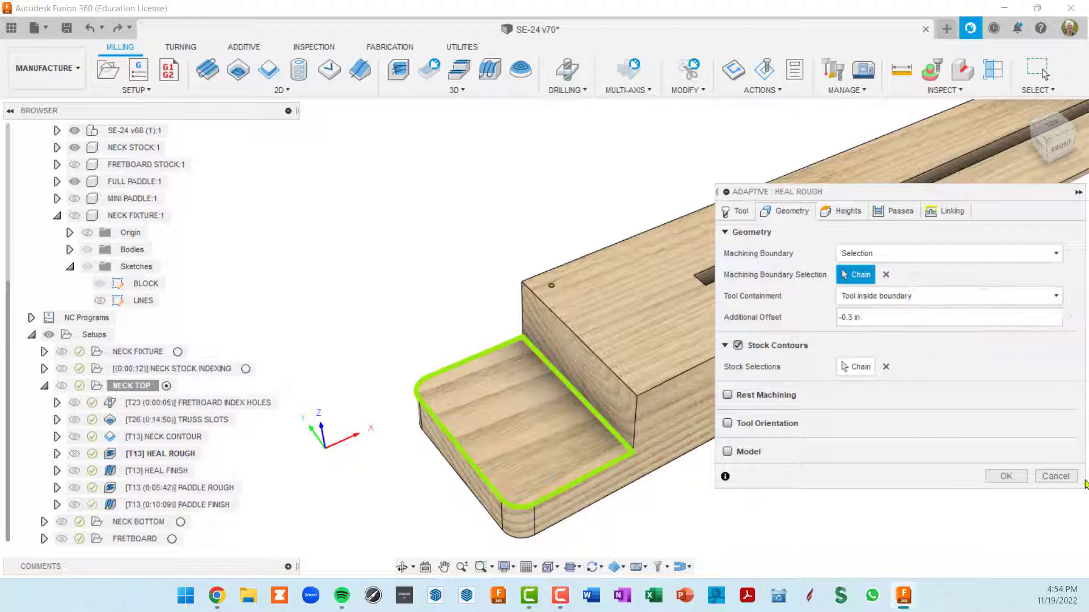
{"action": "left_click", "coordinate": [1058, 477]}
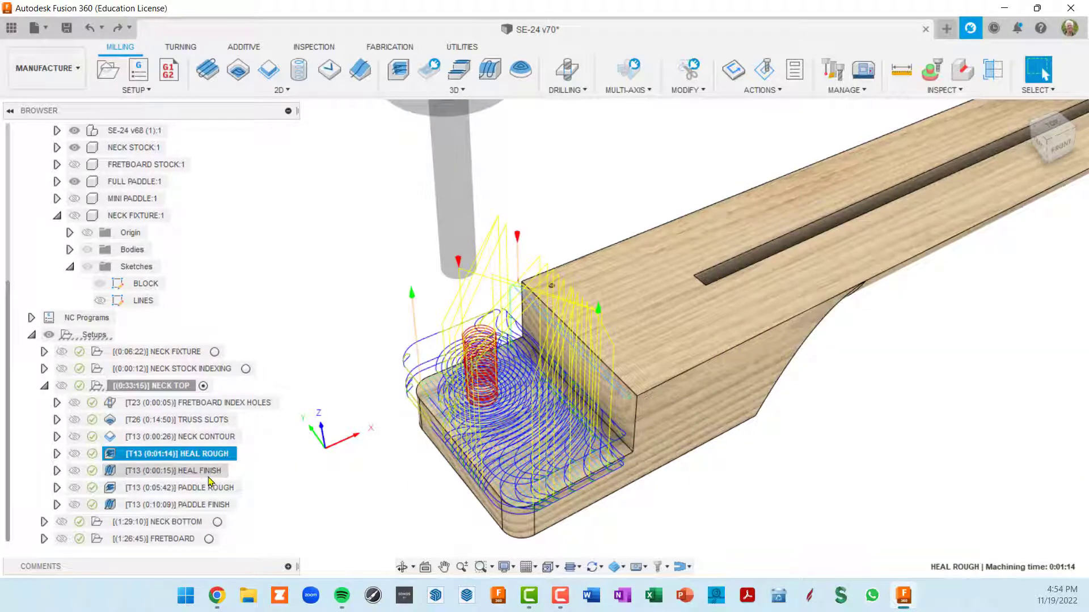
{"action": "left_click", "coordinate": [202, 472]}
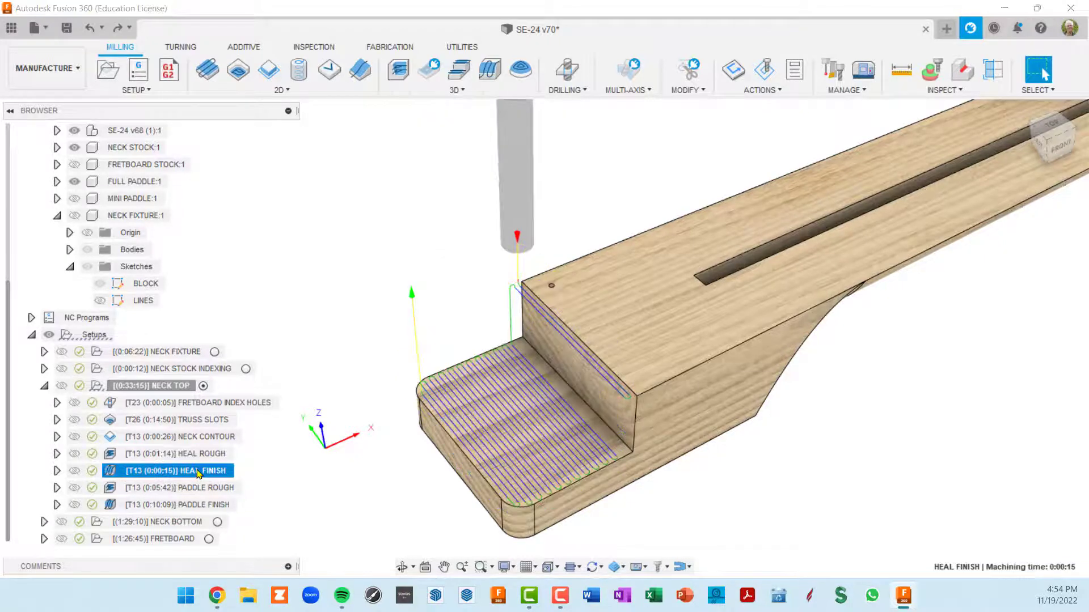
- Open the PADDLE ROUGH adaptive operation, review its tool, machining boundary and stock contour selections, and accept it
{"action": "scroll", "coordinate": [312, 462], "scroll_direction": "down", "scroll_amount": 5}
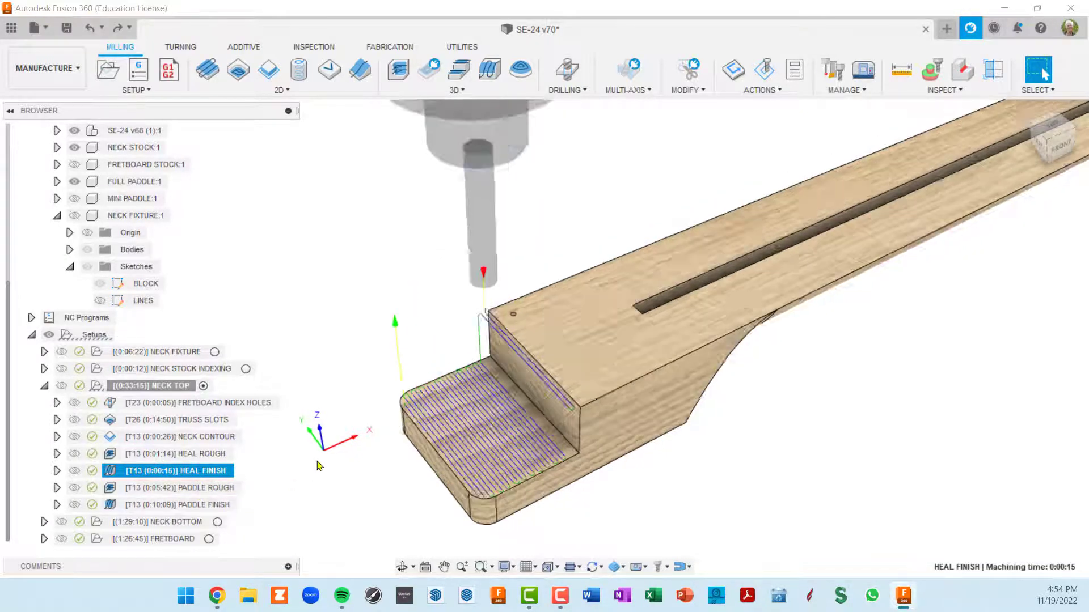
{"action": "middle_click_drag", "start_coordinate": [467, 424], "coordinate": [476, 346], "text": "shift"}
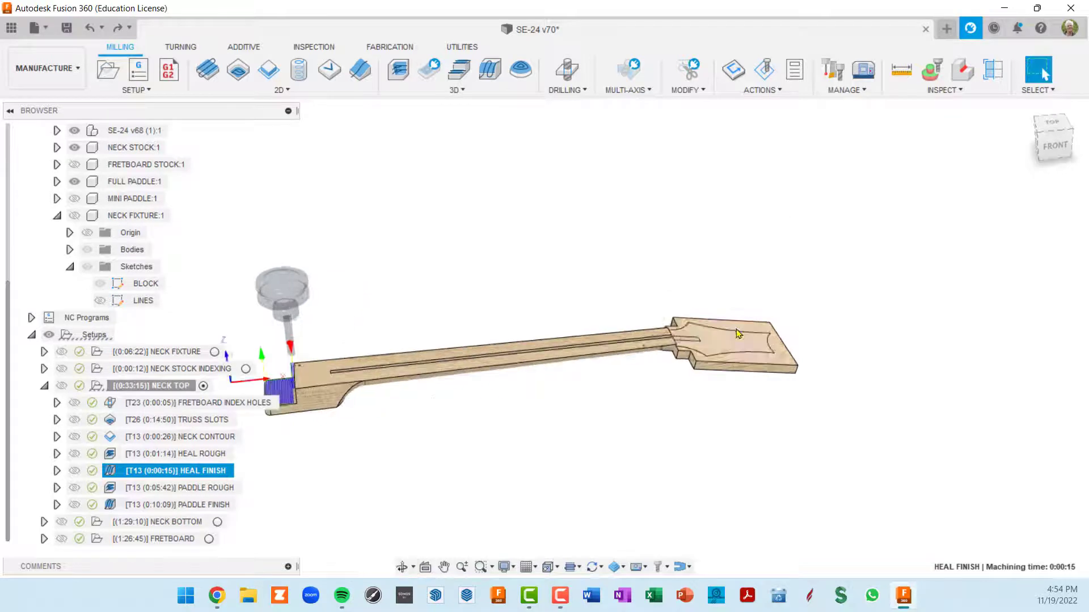
{"action": "scroll", "coordinate": [684, 321], "scroll_direction": "up", "scroll_amount": 5}
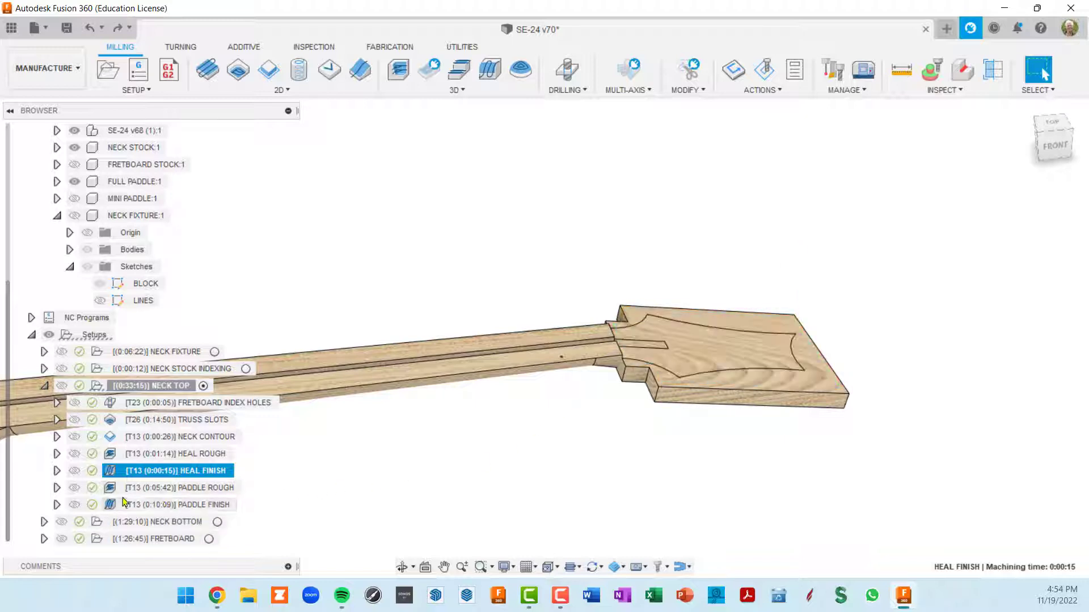
{"action": "double_click", "coordinate": [137, 489]}
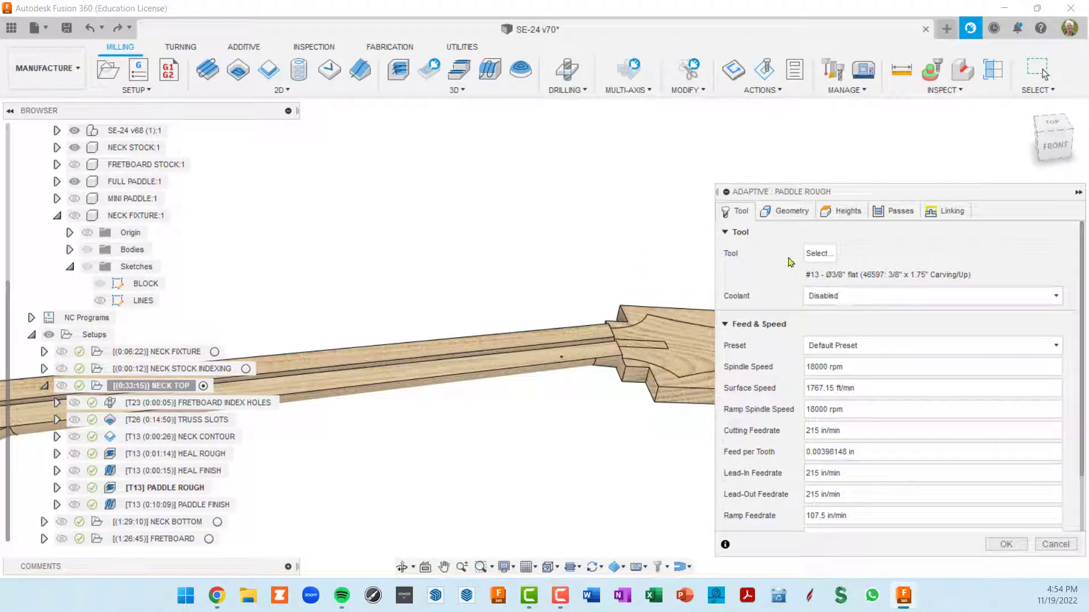
{"action": "left_click", "coordinate": [788, 212]}
{"action": "scroll", "coordinate": [693, 309], "scroll_direction": "down", "scroll_amount": 5}
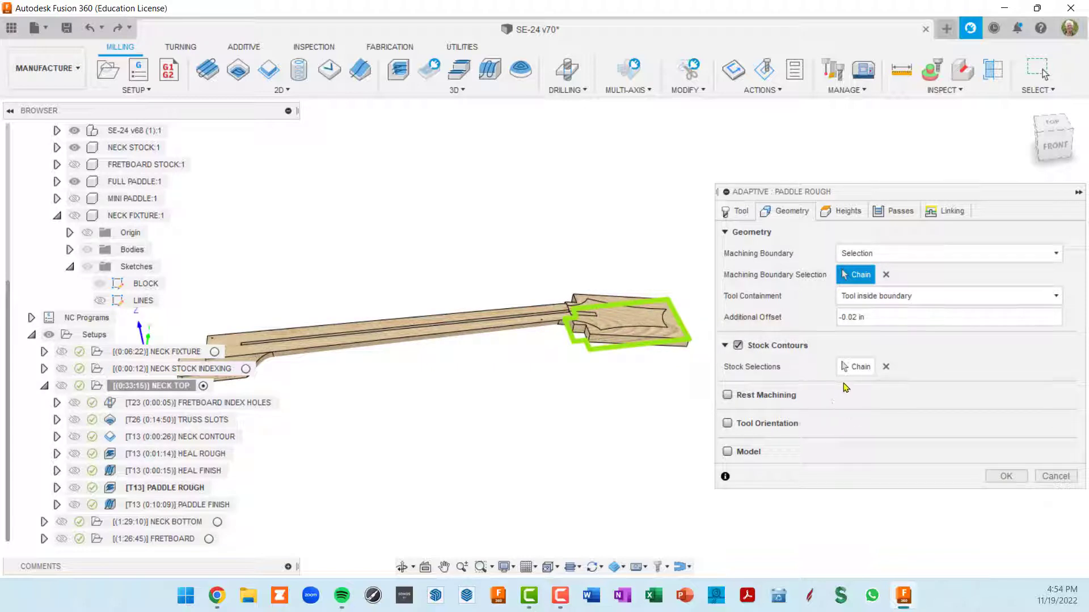
{"action": "left_click", "coordinate": [863, 368]}
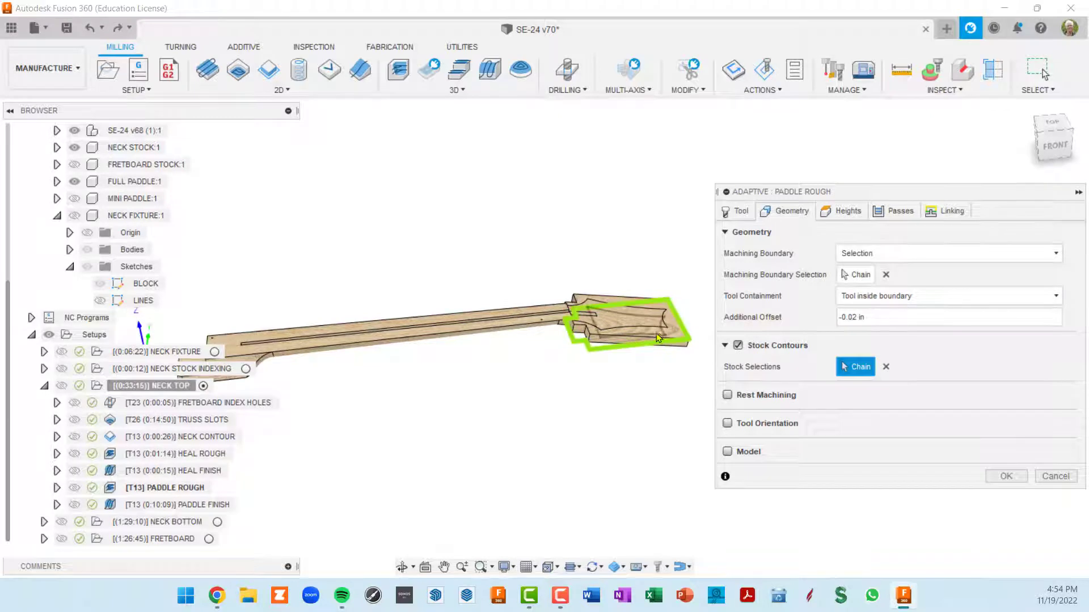
{"action": "left_click", "coordinate": [1007, 477]}
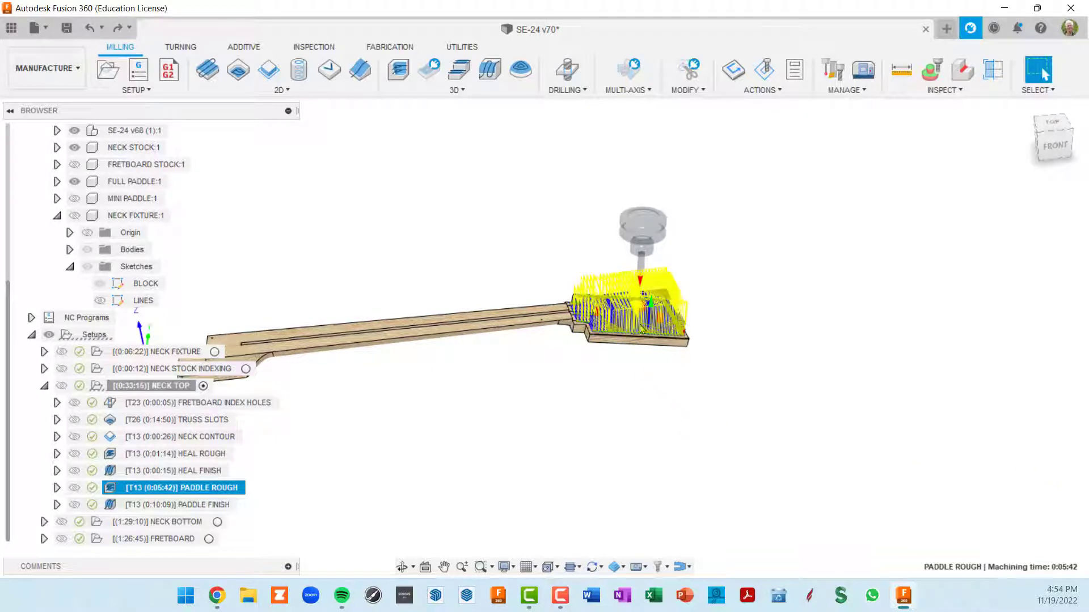
- Simulate the PADDLE ROUGH operation and inspect the stepped paddle surface and its end up close
{"action": "left_click", "coordinate": [765, 75]}
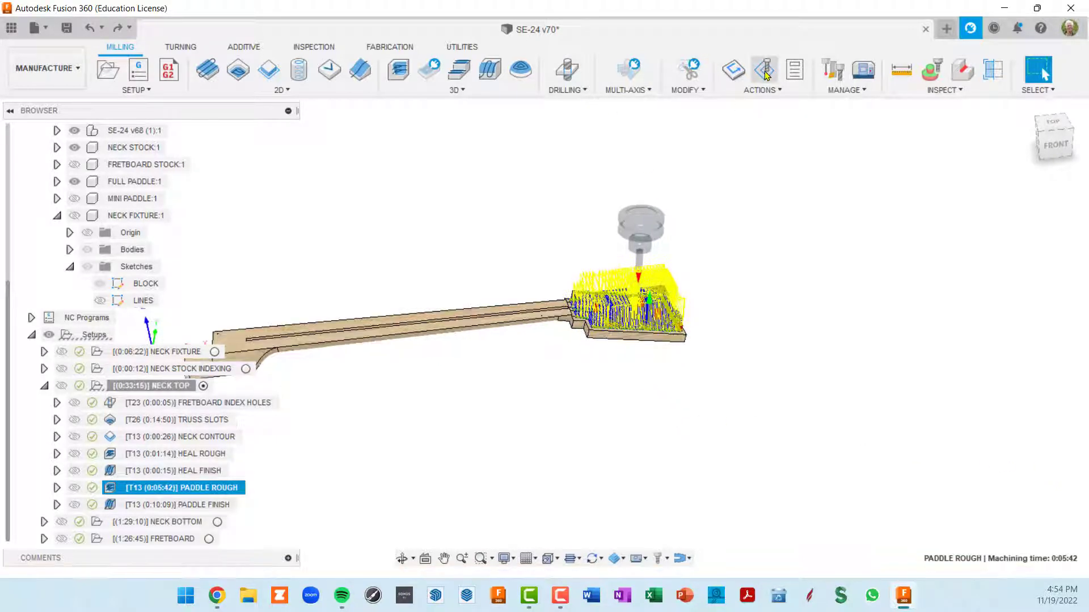
{"action": "left_click", "coordinate": [543, 511]}
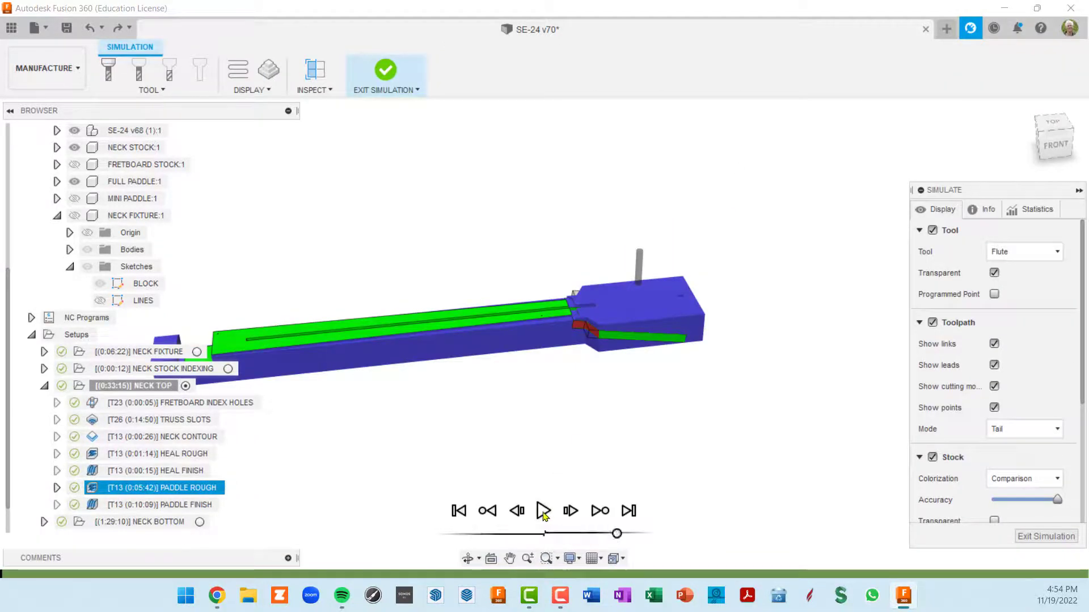
{"action": "scroll", "coordinate": [636, 335], "scroll_direction": "up", "scroll_amount": 5}
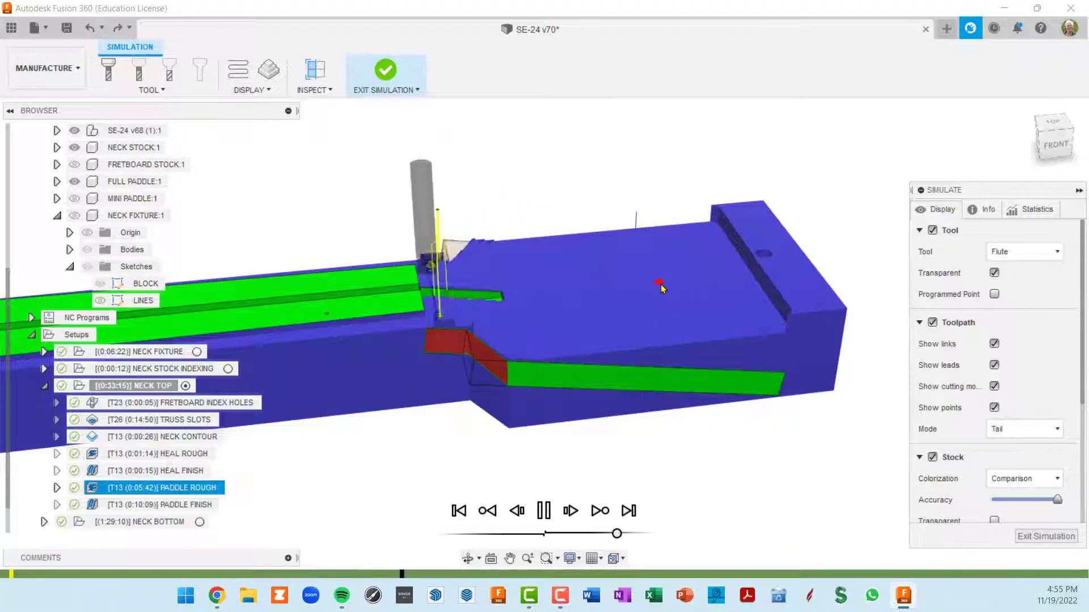
{"action": "middle_click_drag", "start_coordinate": [618, 327], "coordinate": [604, 326], "text": "shift"}
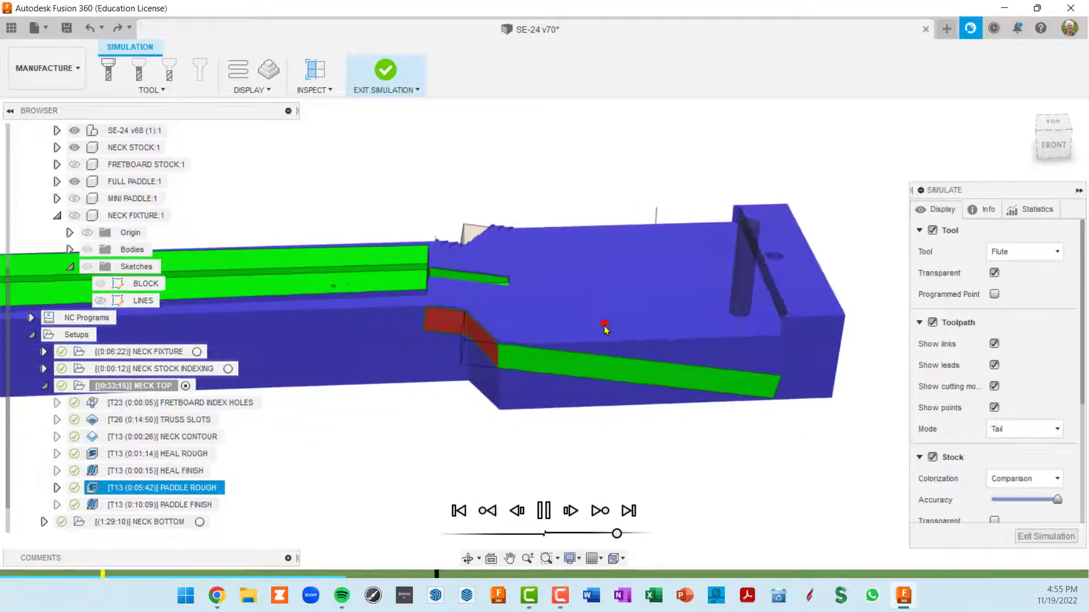
{"action": "scroll", "coordinate": [605, 362], "scroll_direction": "down", "scroll_amount": 3}
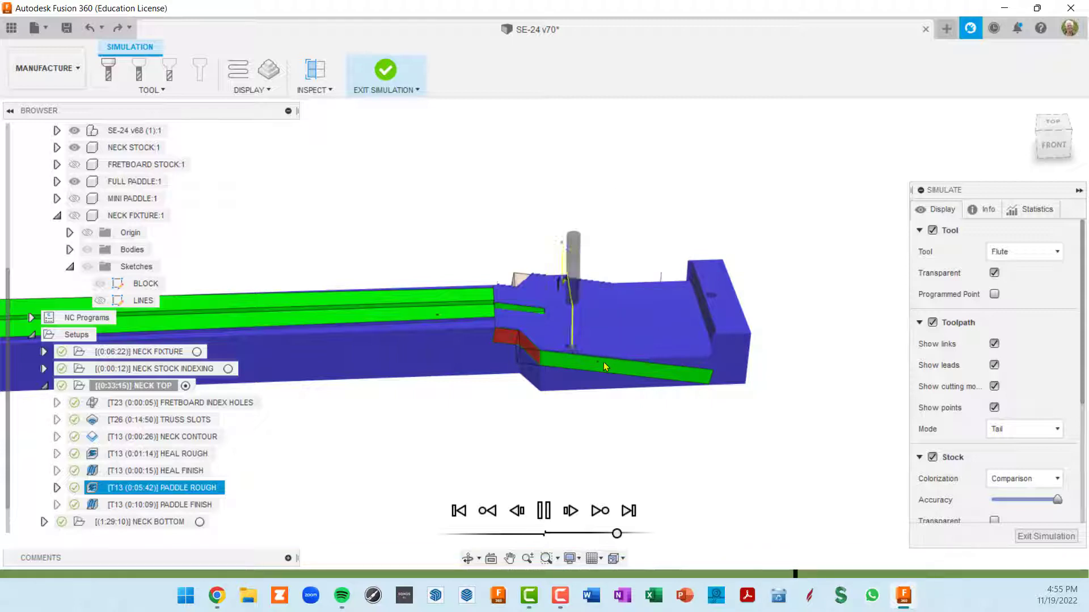
{"action": "middle_click_drag", "start_coordinate": [597, 356], "coordinate": [599, 344], "text": "shift"}
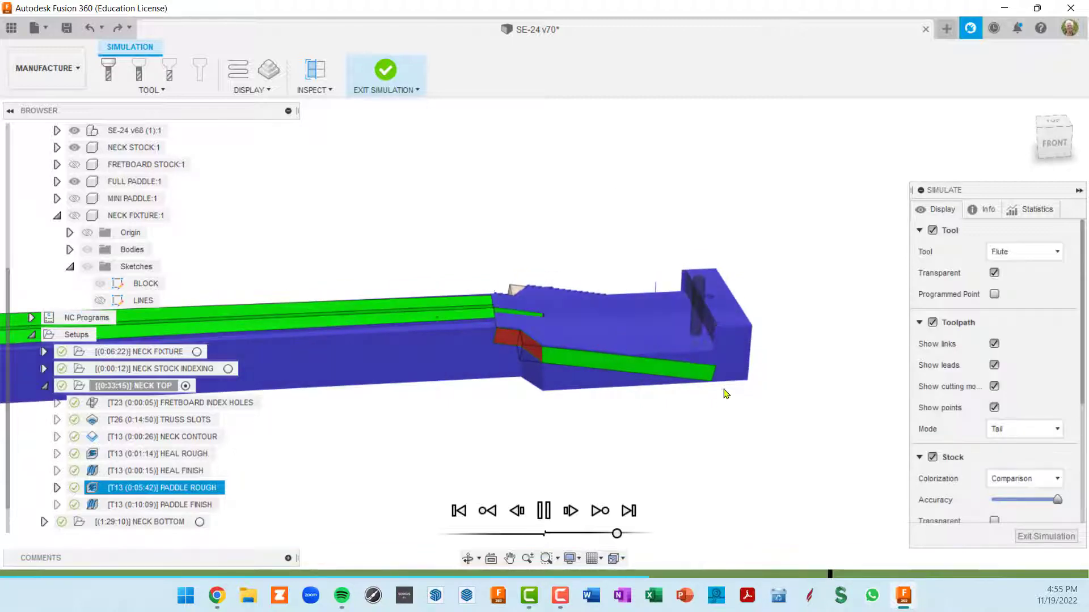
{"action": "scroll", "coordinate": [725, 391], "scroll_direction": "up", "scroll_amount": 5}
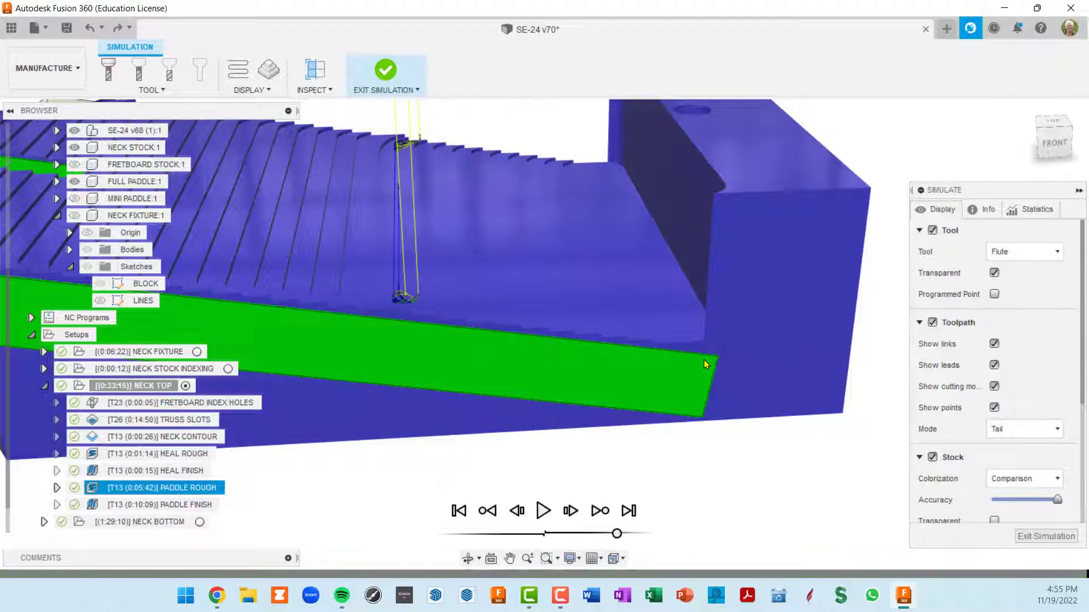
{"action": "scroll", "coordinate": [703, 360], "scroll_direction": "down", "scroll_amount": 3}
{"action": "scroll", "coordinate": [705, 364], "scroll_direction": "down", "scroll_amount": 2}
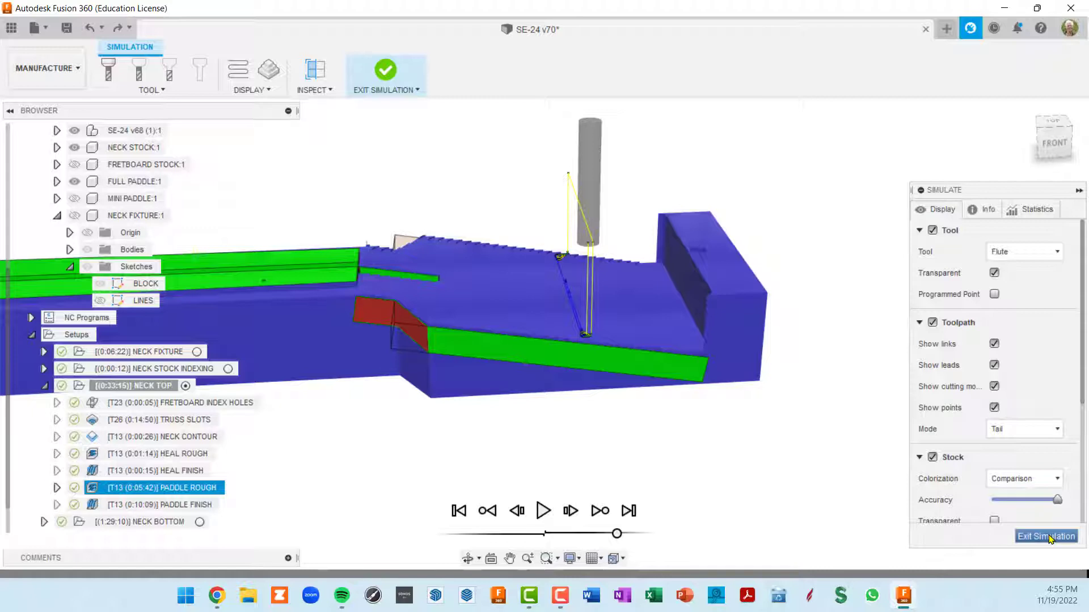
- Examine the uncut stock blocks and their index holes at the paddle and heel ends, and exit the simulation
{"action": "scroll", "coordinate": [685, 269], "scroll_direction": "up", "scroll_amount": 3}
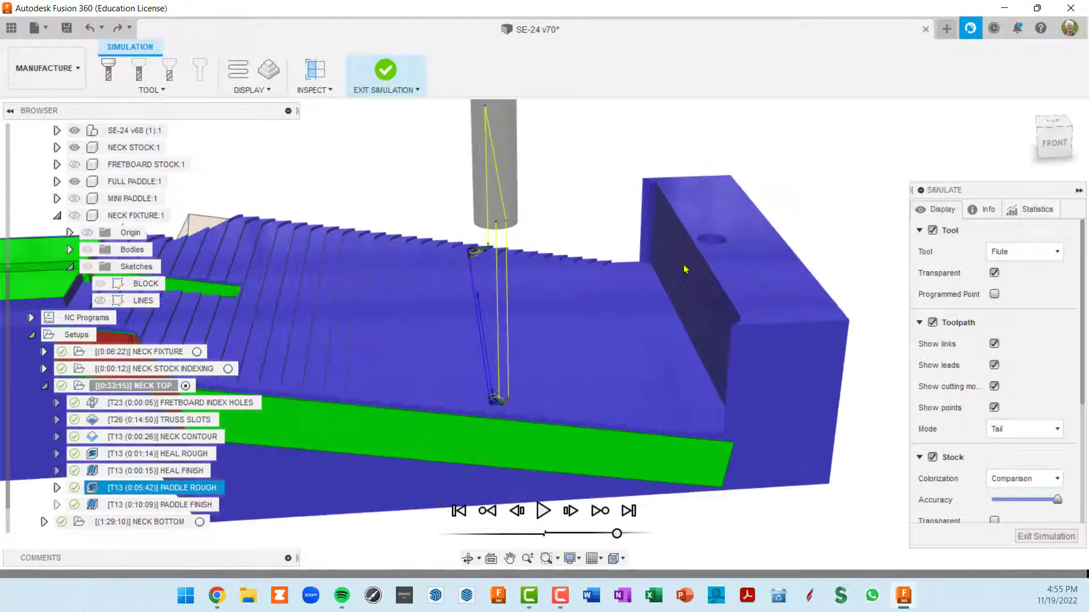
{"action": "scroll", "coordinate": [685, 269], "scroll_direction": "down", "scroll_amount": 3}
{"action": "middle_click_drag", "start_coordinate": [701, 285], "coordinate": [975, 276]}
{"action": "middle_click_drag", "start_coordinate": [542, 318], "coordinate": [572, 313], "text": "shift"}
{"action": "middle_click_drag", "start_coordinate": [571, 309], "coordinate": [664, 270]}
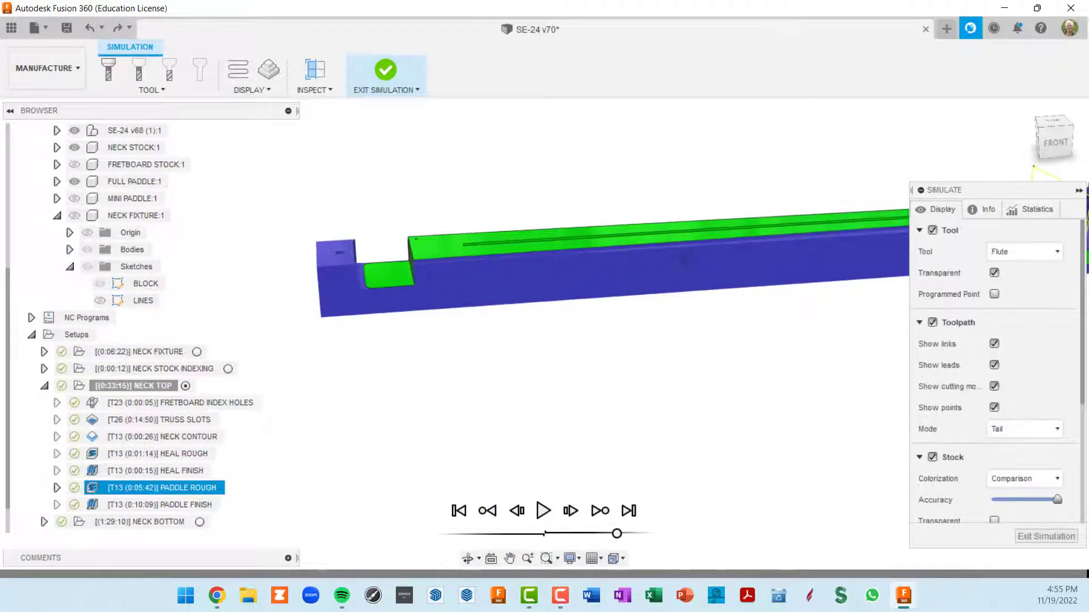
{"action": "scroll", "coordinate": [356, 264], "scroll_direction": "up", "scroll_amount": 1}
{"action": "scroll", "coordinate": [356, 264], "scroll_direction": "up", "scroll_amount": 5}
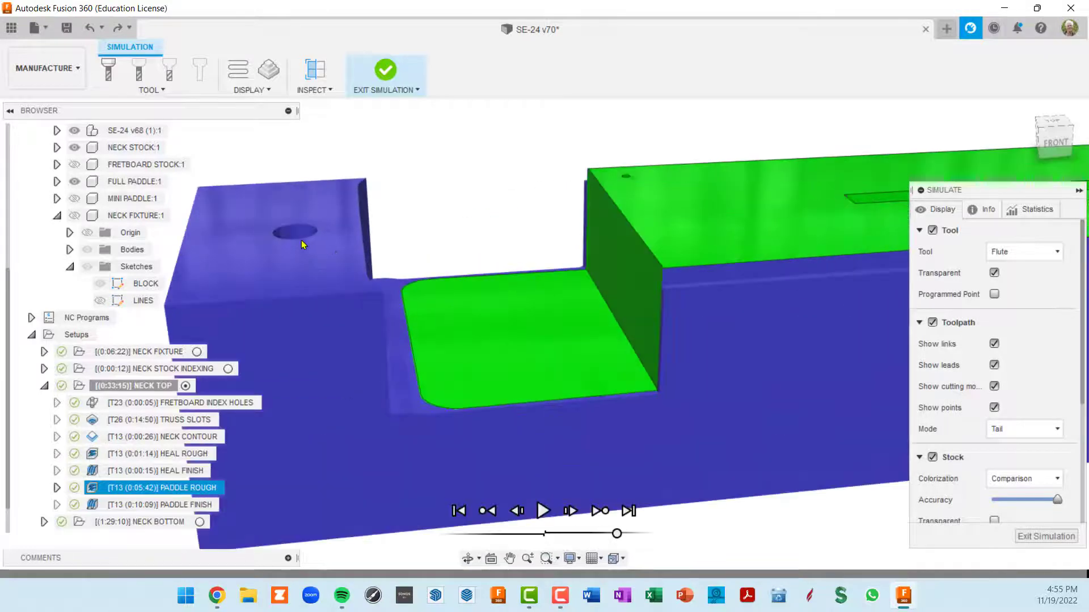
{"action": "scroll", "coordinate": [326, 256], "scroll_direction": "down", "scroll_amount": 5}
{"action": "middle_click_drag", "start_coordinate": [699, 211], "coordinate": [88, 327]}
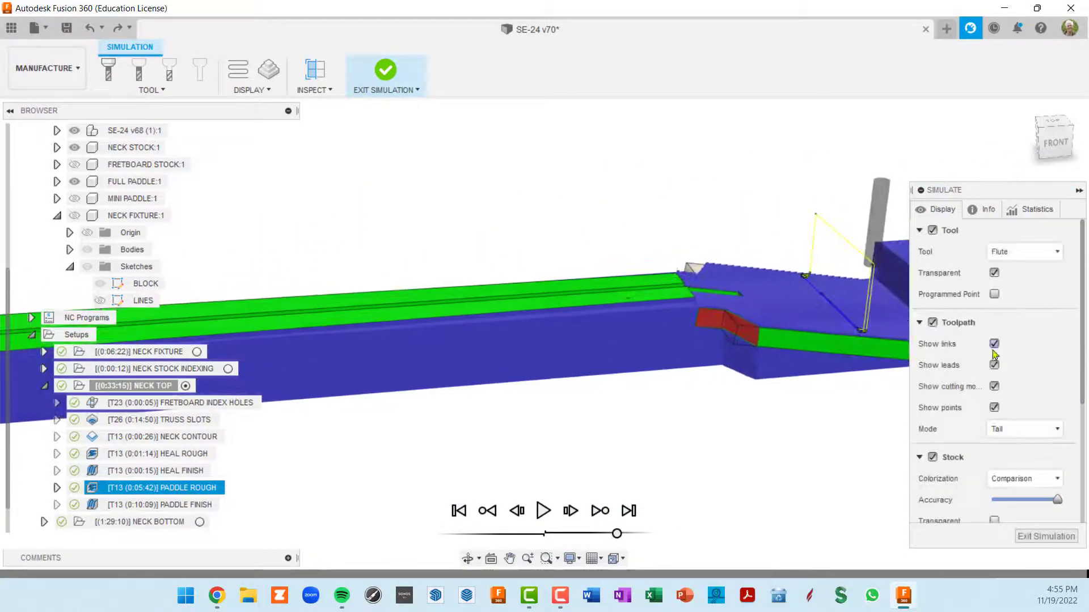
{"action": "scroll", "coordinate": [720, 312], "scroll_direction": "up", "scroll_amount": 6}
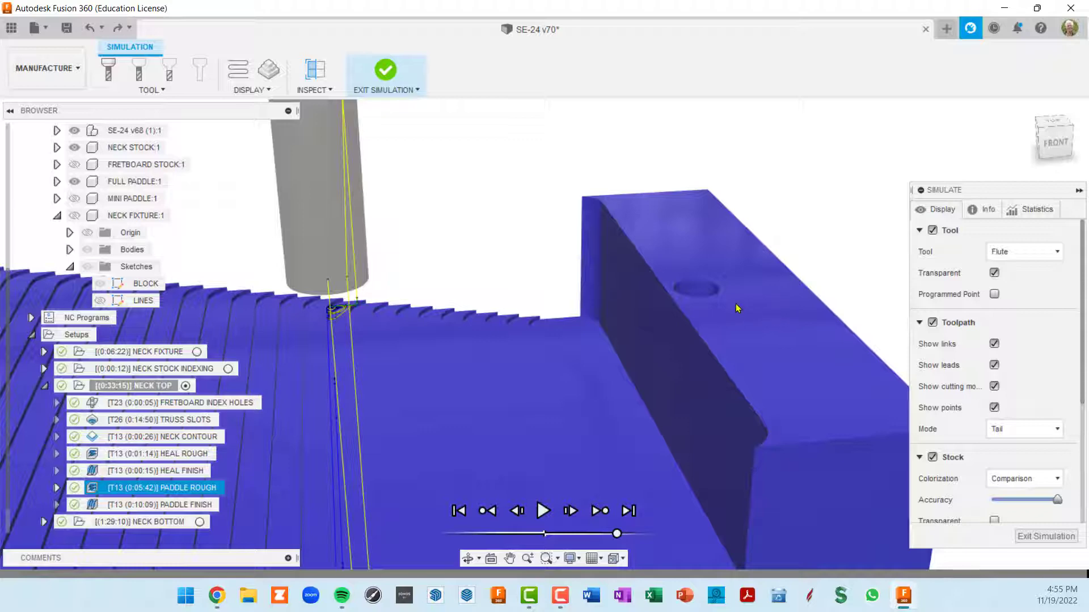
{"action": "scroll", "coordinate": [710, 291], "scroll_direction": "down", "scroll_amount": 8}
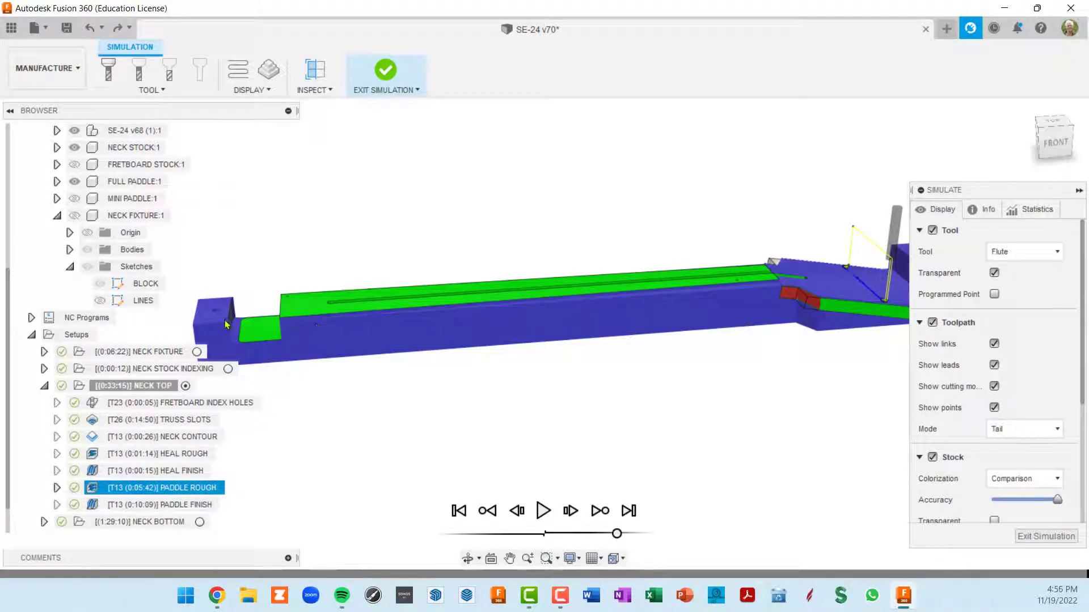
{"action": "left_click", "coordinate": [1046, 536]}
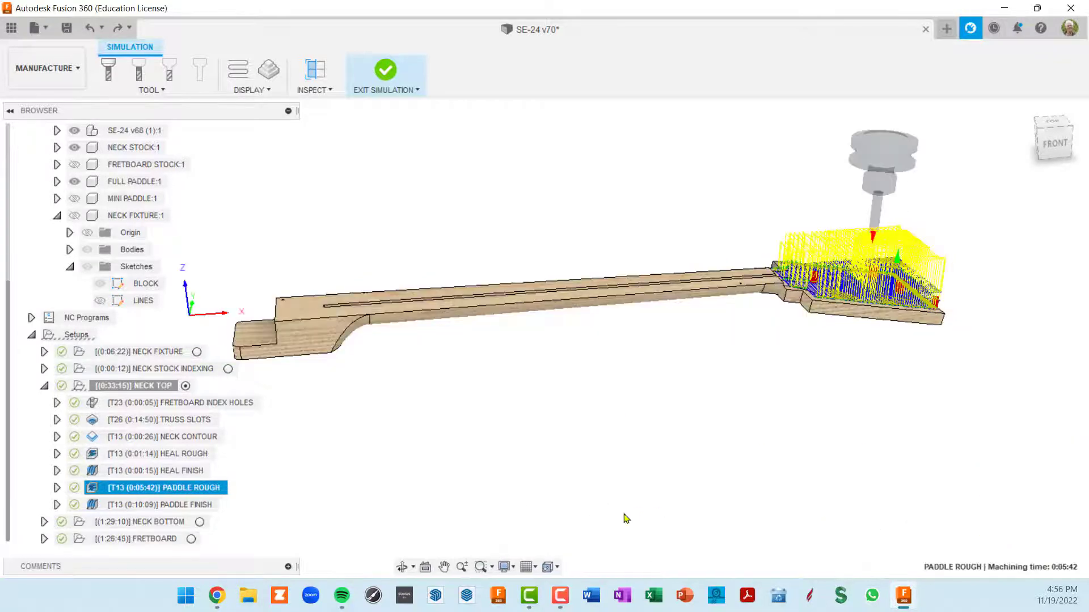
- Recheck PADDLE ROUGH's tool and boundary geometry settings, cancel the edit, and select the PADDLE FINISH operation
{"action": "left_click", "coordinate": [170, 505]}
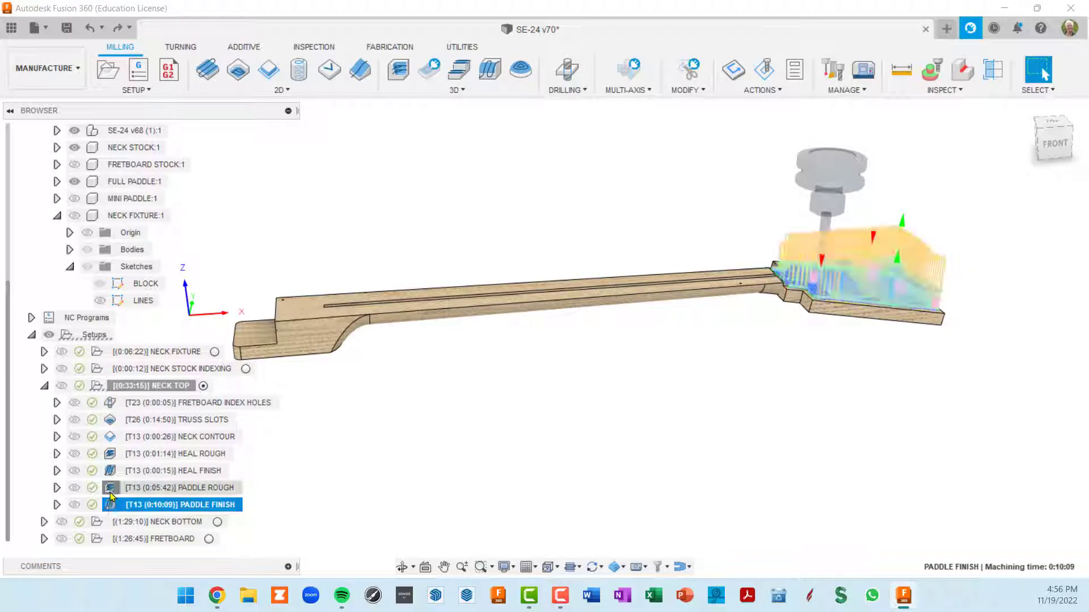
{"action": "double_click", "coordinate": [111, 492]}
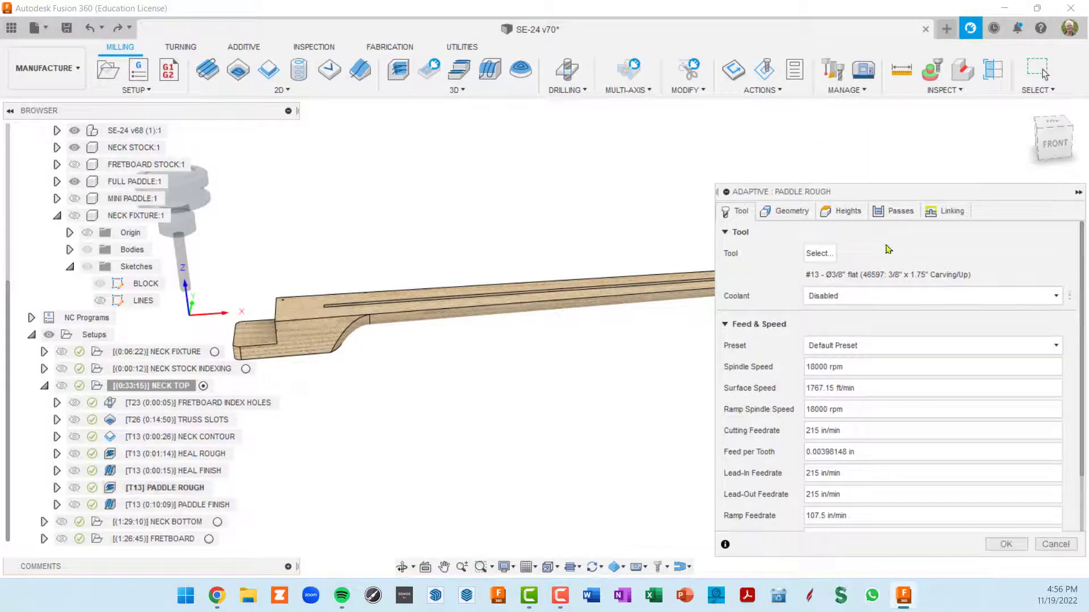
{"action": "left_click", "coordinate": [778, 210]}
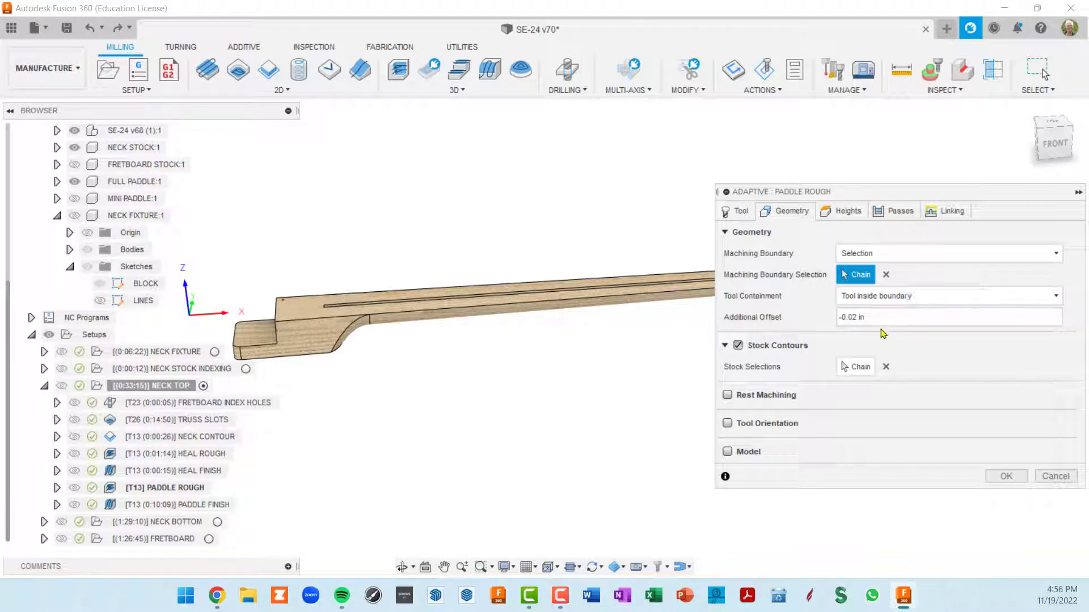
{"action": "left_click", "coordinate": [1056, 478]}
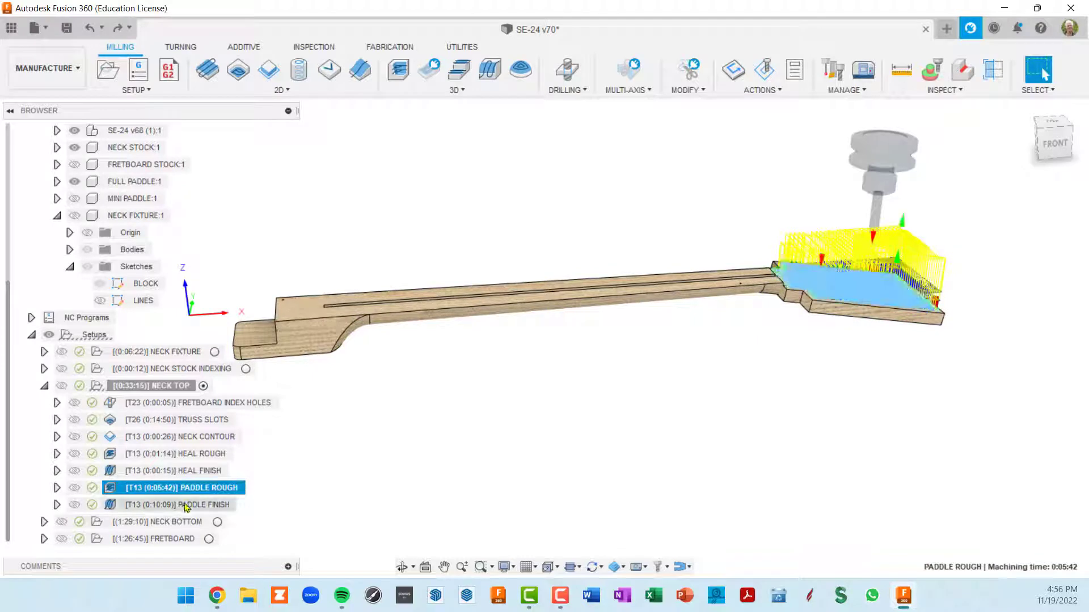
{"action": "left_click", "coordinate": [114, 508]}
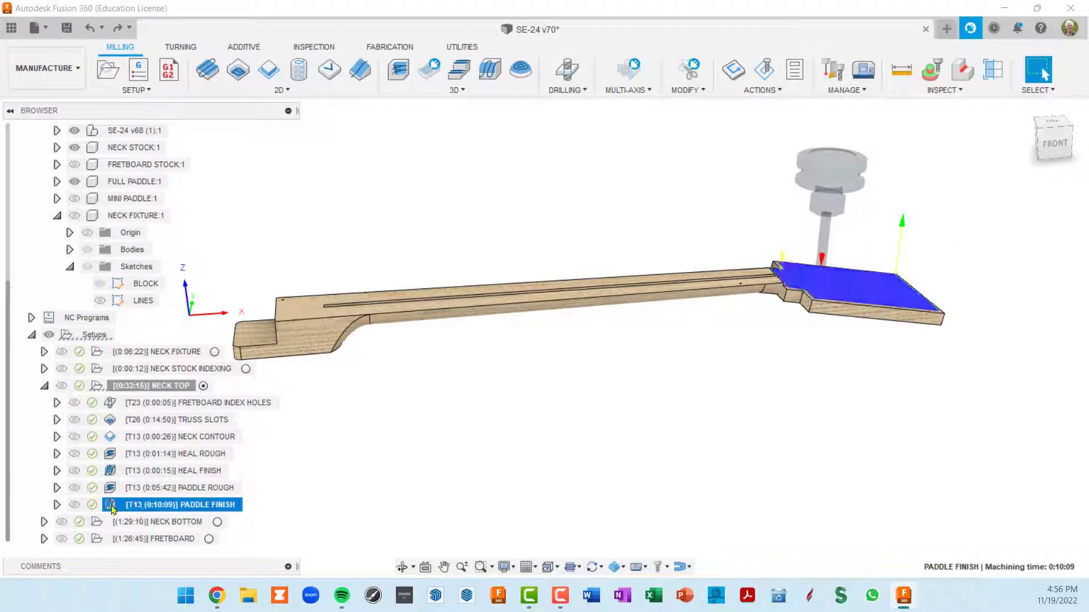
- Open the PADDLE FINISH parallel operation, review its tool and machining boundary selection around the paddle, and cancel the edit
{"action": "double_click", "coordinate": [111, 509]}
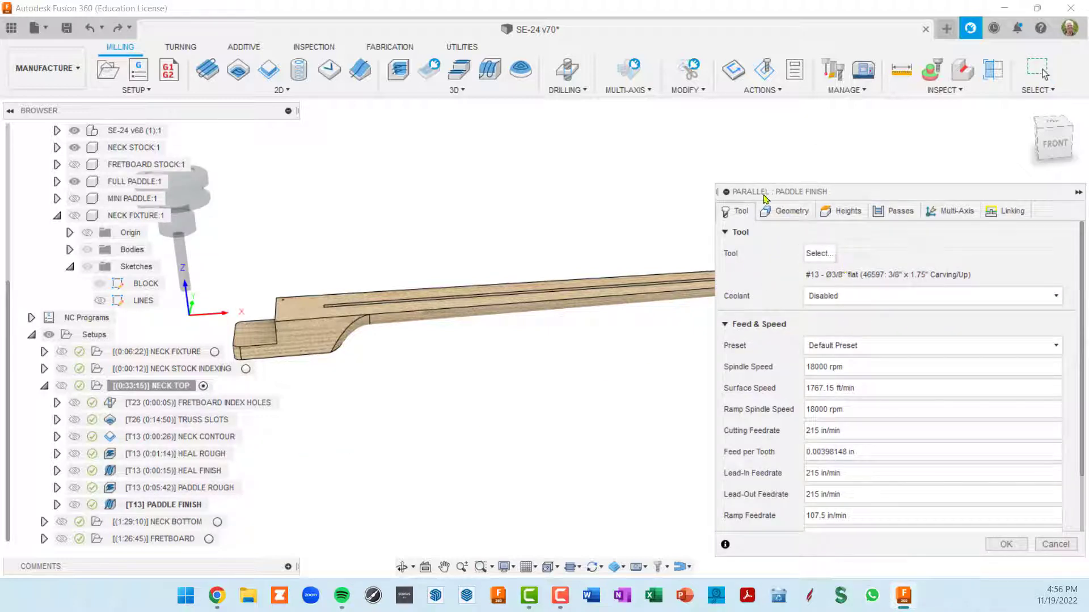
{"action": "scroll", "coordinate": [624, 306], "scroll_direction": "down", "scroll_amount": 3}
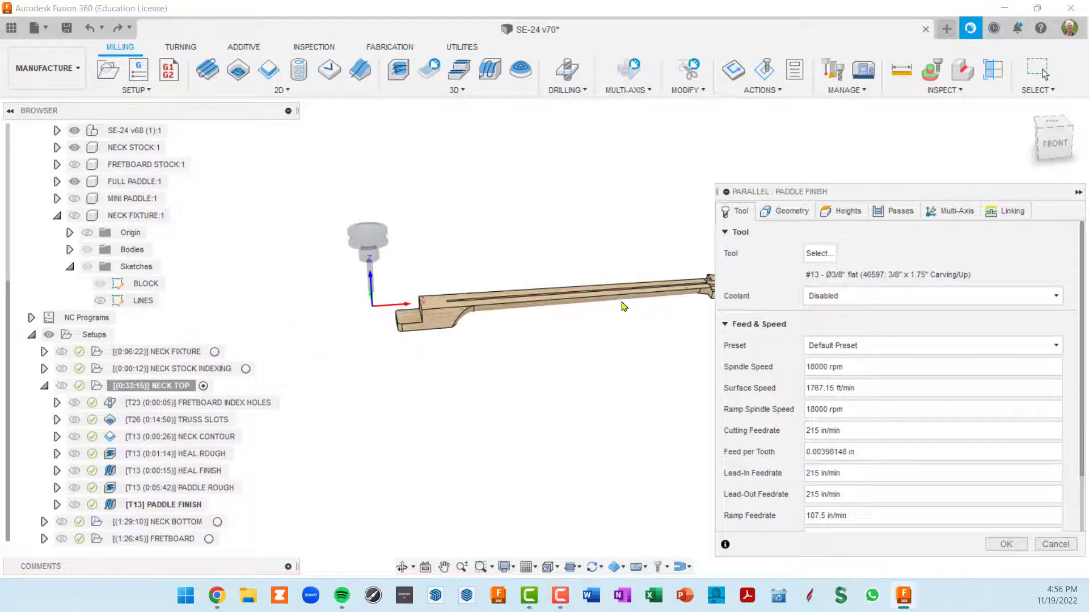
{"action": "middle_click_drag", "start_coordinate": [622, 301], "coordinate": [464, 299]}
{"action": "scroll", "coordinate": [464, 300], "scroll_direction": "up", "scroll_amount": 1}
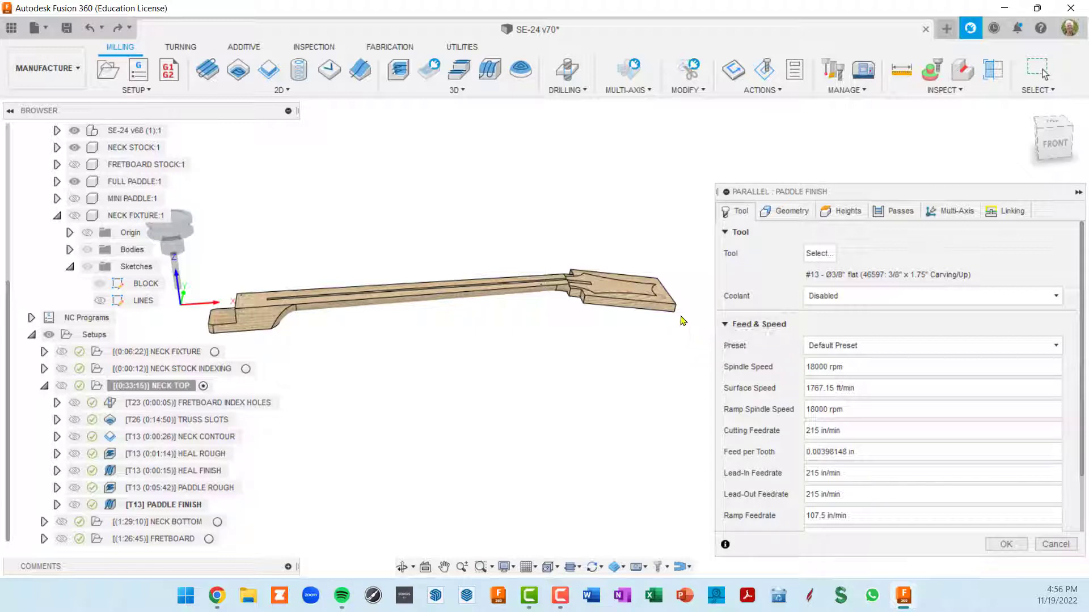
{"action": "left_click", "coordinate": [787, 211]}
{"action": "middle_click_drag", "start_coordinate": [658, 328], "coordinate": [631, 320], "text": "shift"}
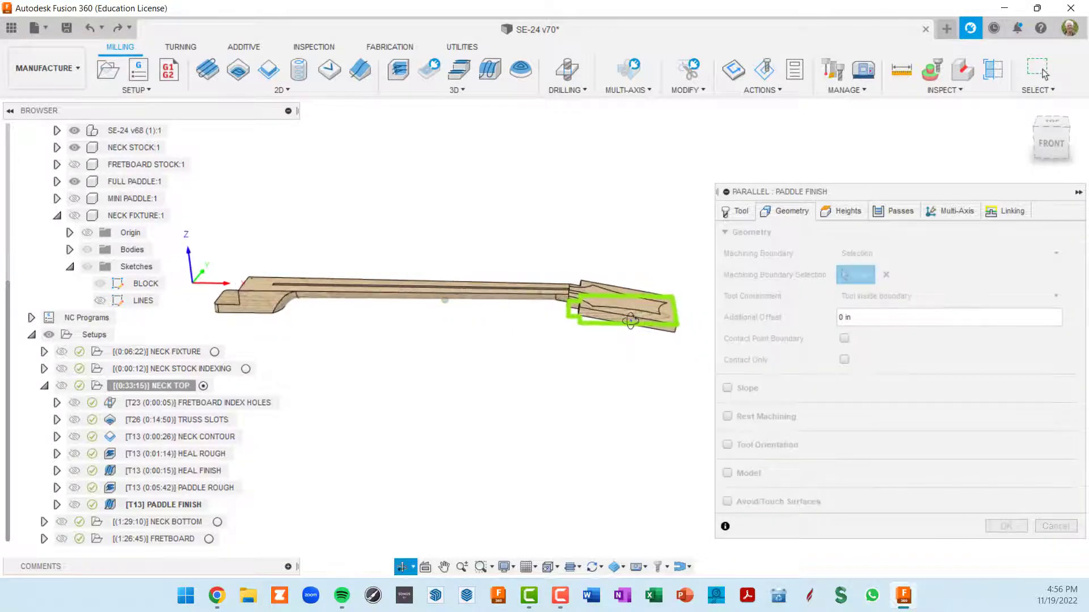
{"action": "left_click", "coordinate": [1058, 525]}
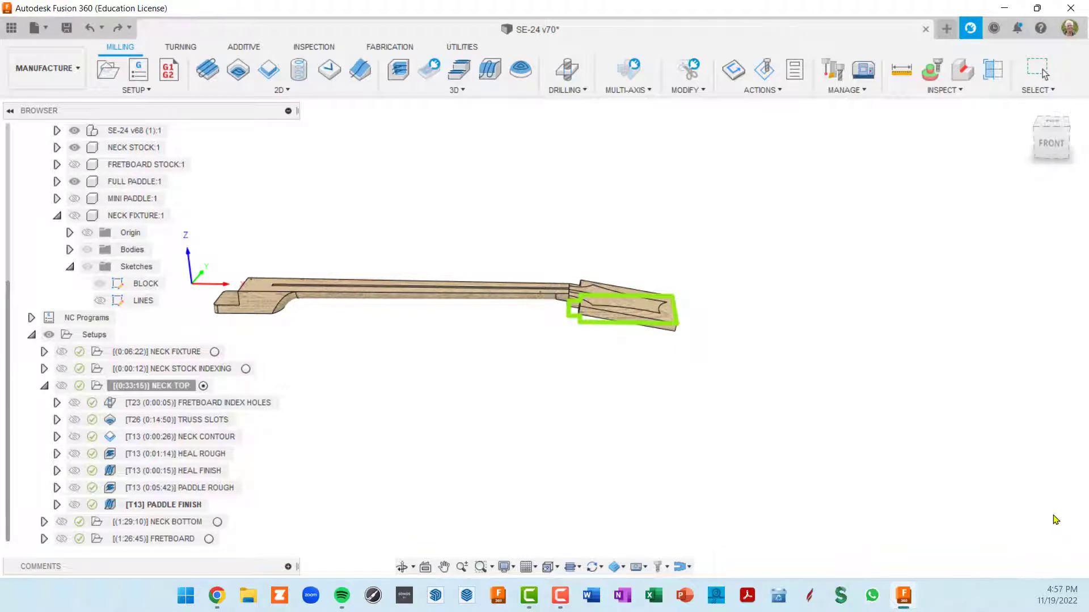
- Simulate the PADDLE FINISH operation and inspect the transition between the neck and the paddle up close
{"action": "left_click", "coordinate": [763, 83]}
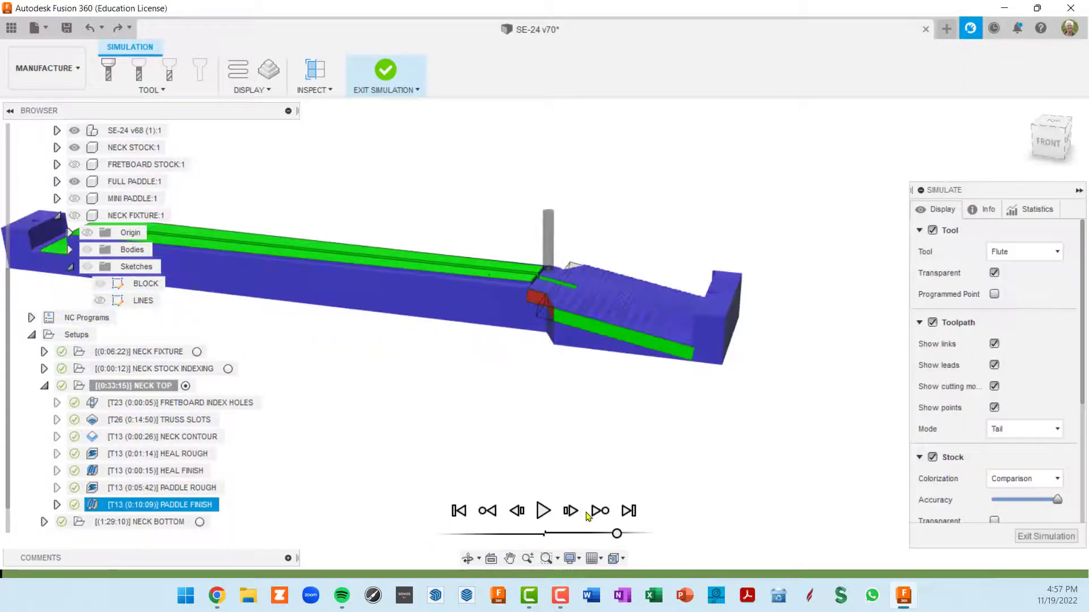
{"action": "left_click", "coordinate": [544, 511]}
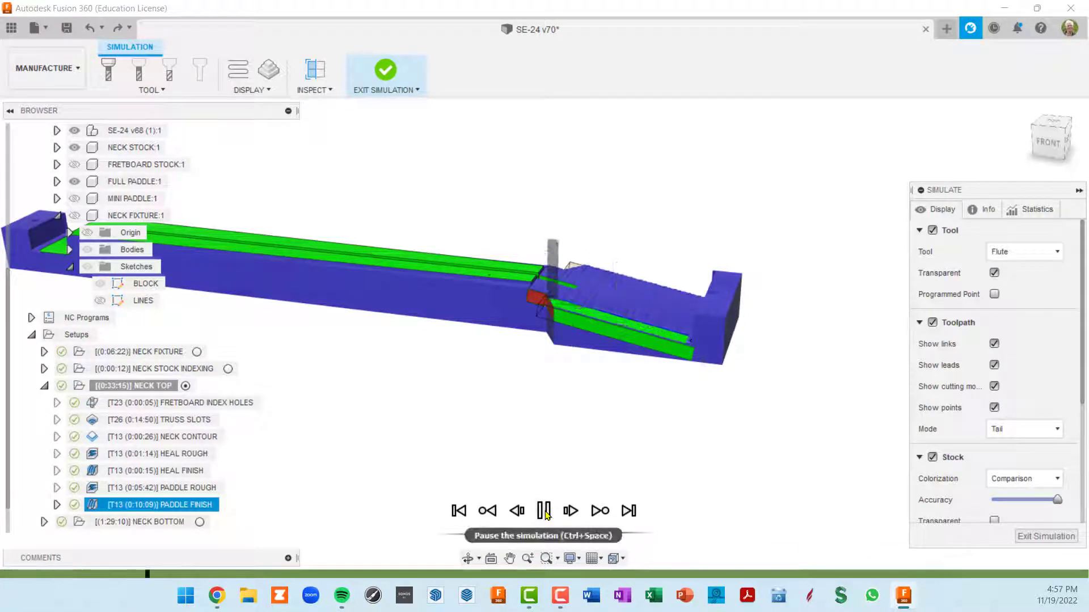
{"action": "scroll", "coordinate": [560, 338], "scroll_direction": "up", "scroll_amount": 4}
{"action": "middle_click_drag", "start_coordinate": [560, 334], "coordinate": [535, 328], "text": "shift"}
{"action": "scroll", "coordinate": [539, 209], "scroll_direction": "up", "scroll_amount": 5}
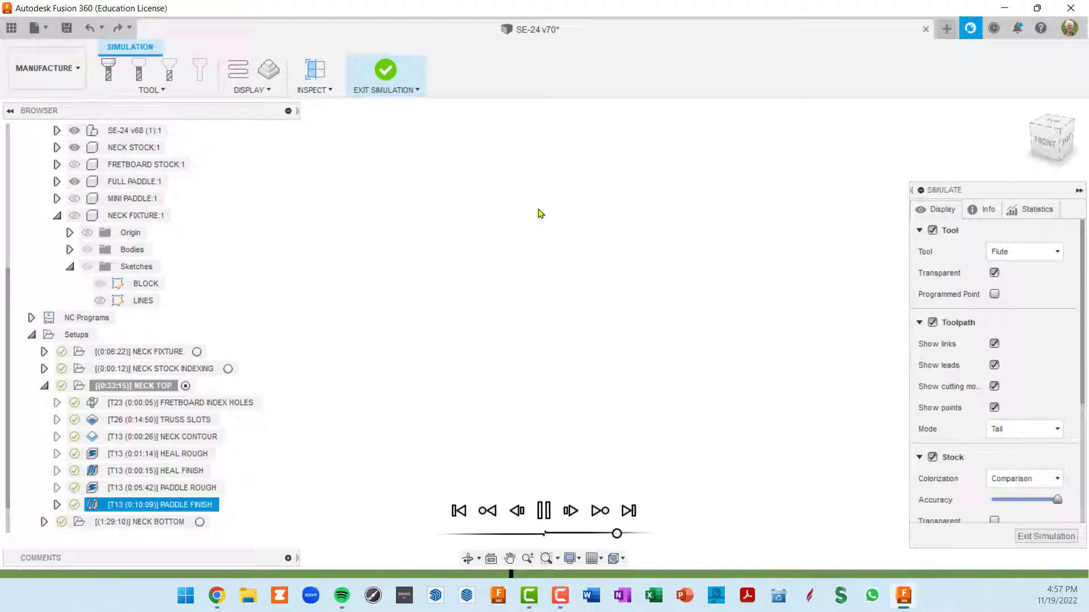
{"action": "scroll", "coordinate": [577, 275], "scroll_direction": "down", "scroll_amount": 4}
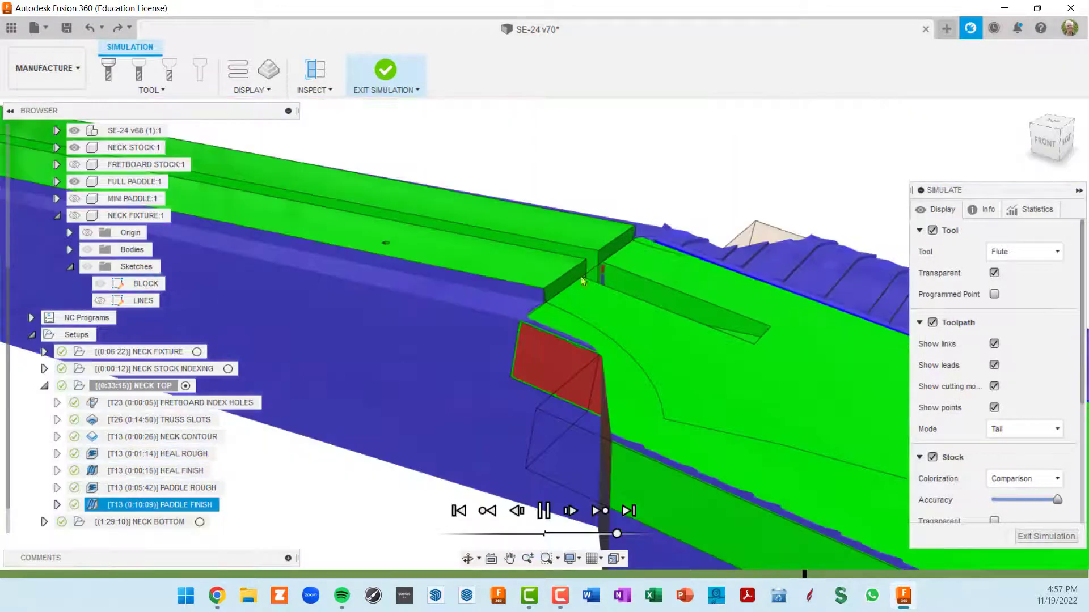
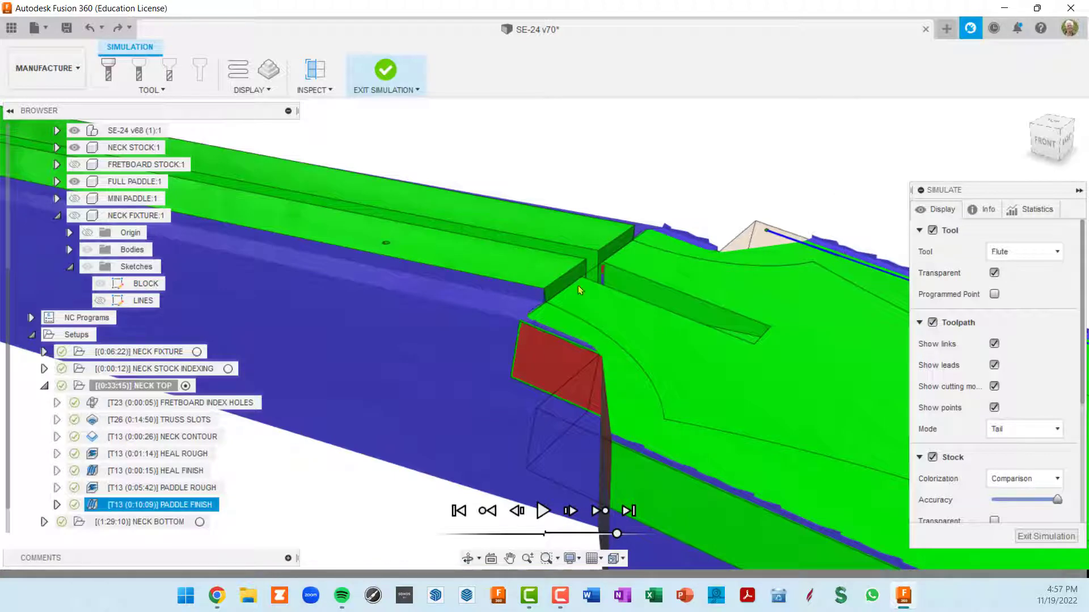
- Replay the PADDLE FINISH simulation at a slower speed with the whole paddle and its end block in view
{"action": "scroll", "coordinate": [680, 282], "scroll_direction": "down", "scroll_amount": 5}
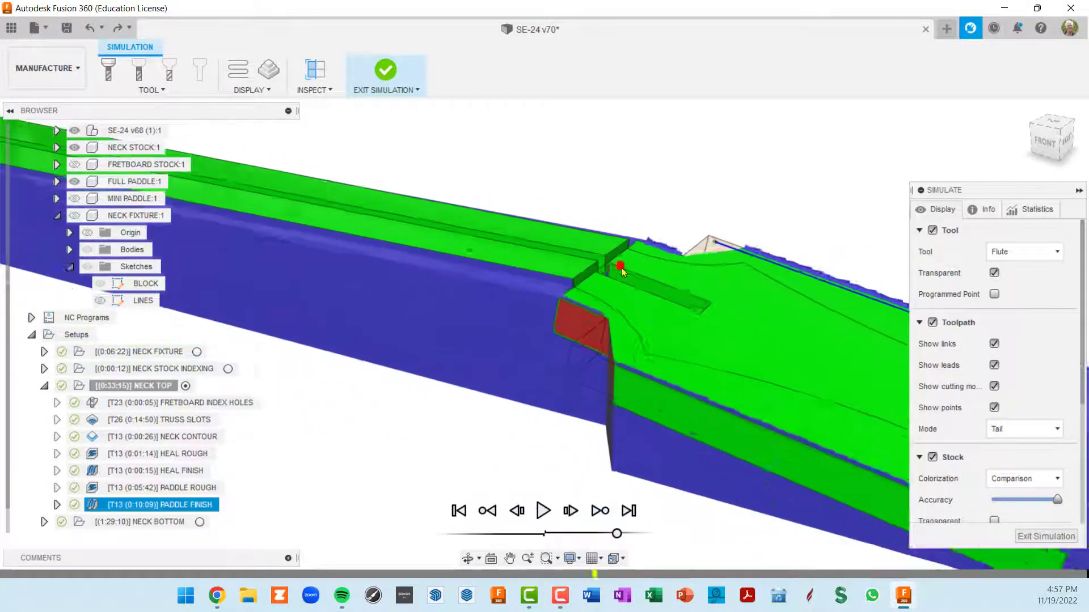
{"action": "middle_click_drag", "start_coordinate": [681, 282], "coordinate": [706, 308], "text": "shift"}
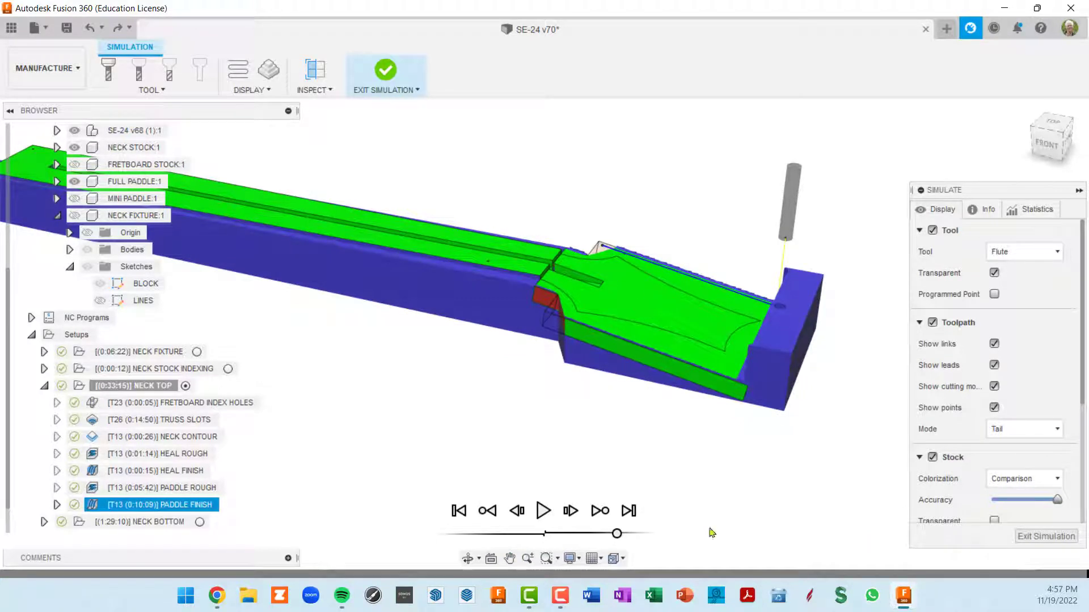
{"action": "left_click", "coordinate": [543, 511]}
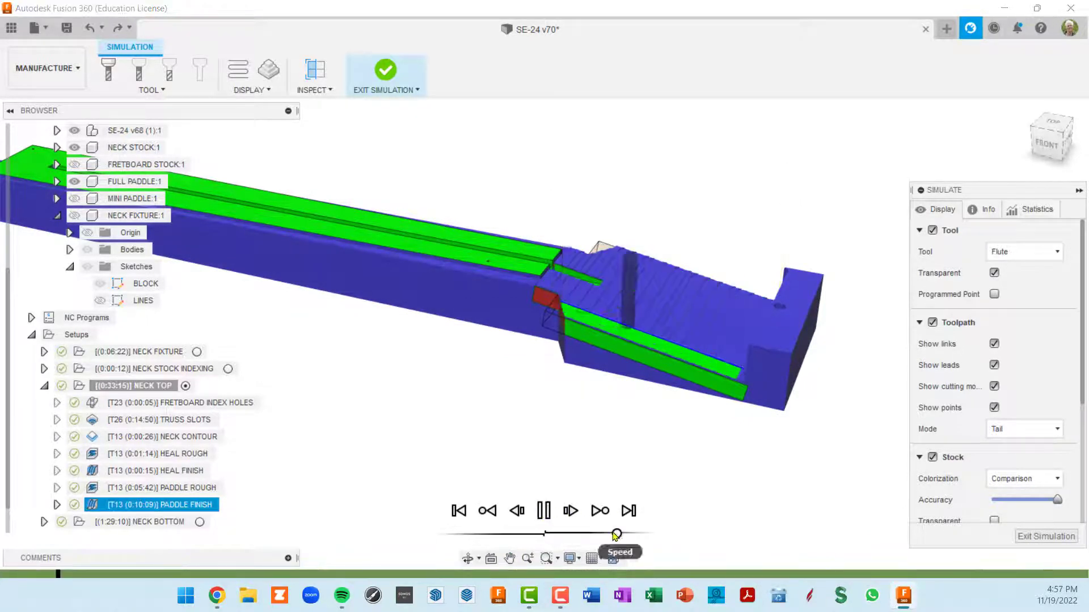
{"action": "left_click_drag", "start_coordinate": [617, 534], "coordinate": [589, 534]}
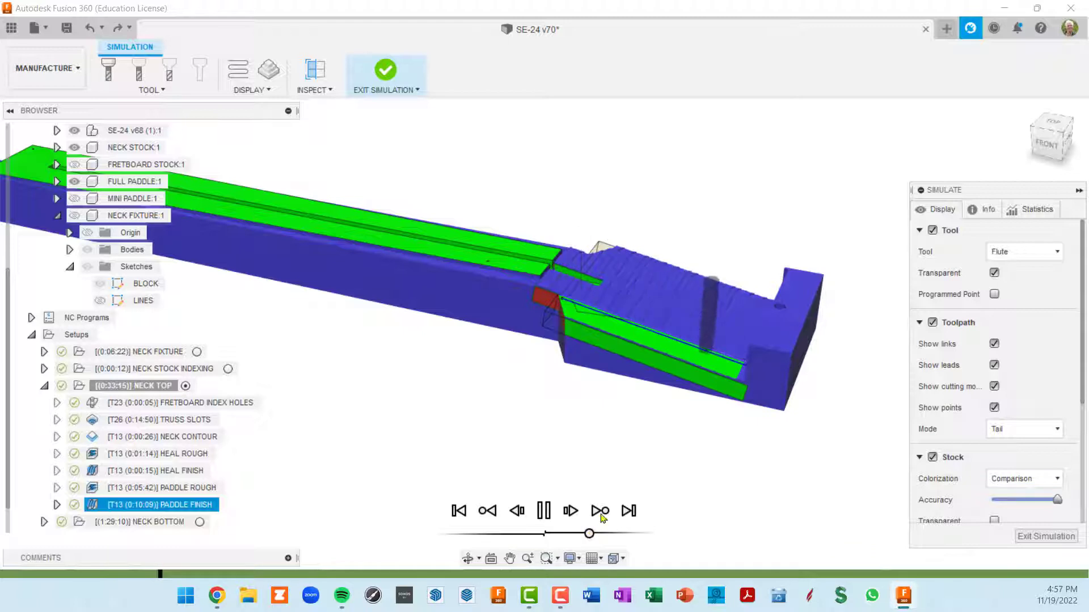
- Exit the simulation and review the pass and height settings of the PADDLE FINISH operation
{"action": "mouse_move", "coordinate": [621, 377]}
{"action": "middle_mouse_down", "text": "shift"}
{"action": "mouse_move", "coordinate": [615, 369]}
{"action": "mouse_move", "coordinate": [635, 368]}
{"action": "middle_mouse_up", "text": "shift"}
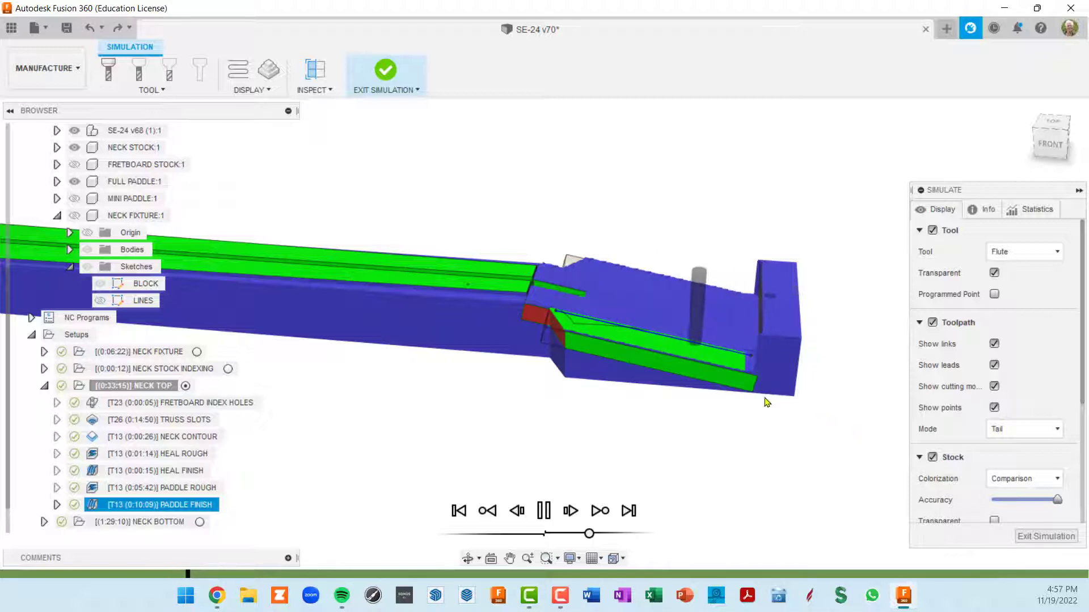
{"action": "left_click", "coordinate": [1049, 534]}
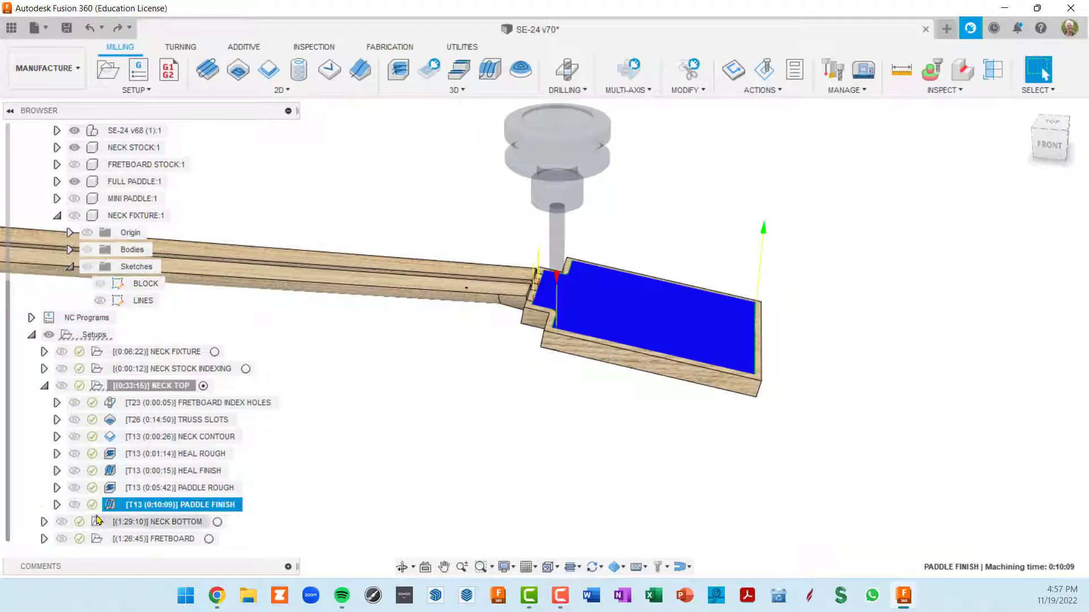
{"action": "double_click", "coordinate": [111, 506]}
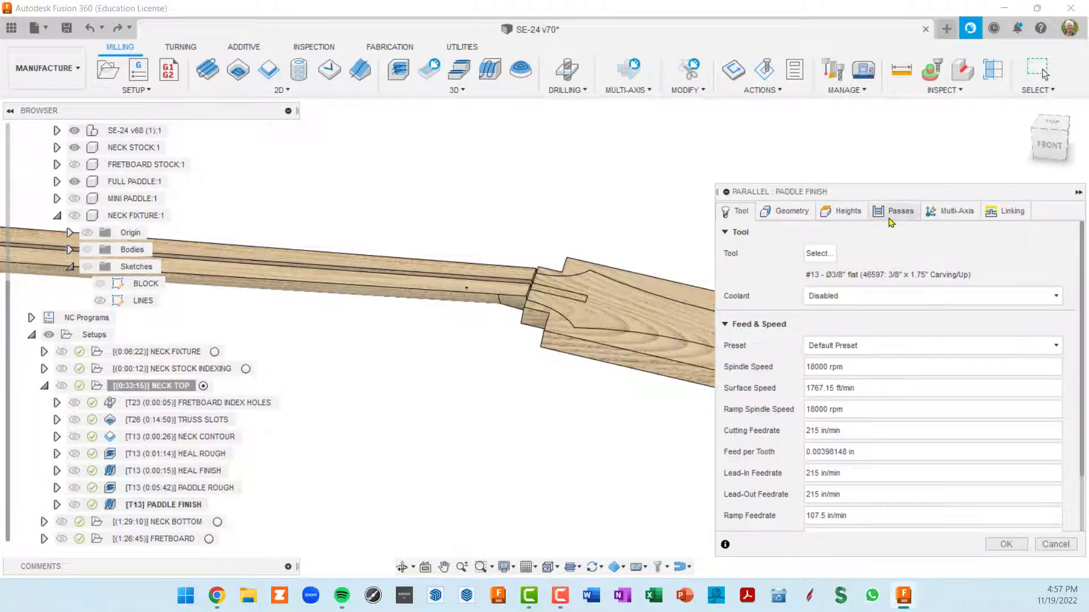
{"action": "left_click", "coordinate": [900, 216]}
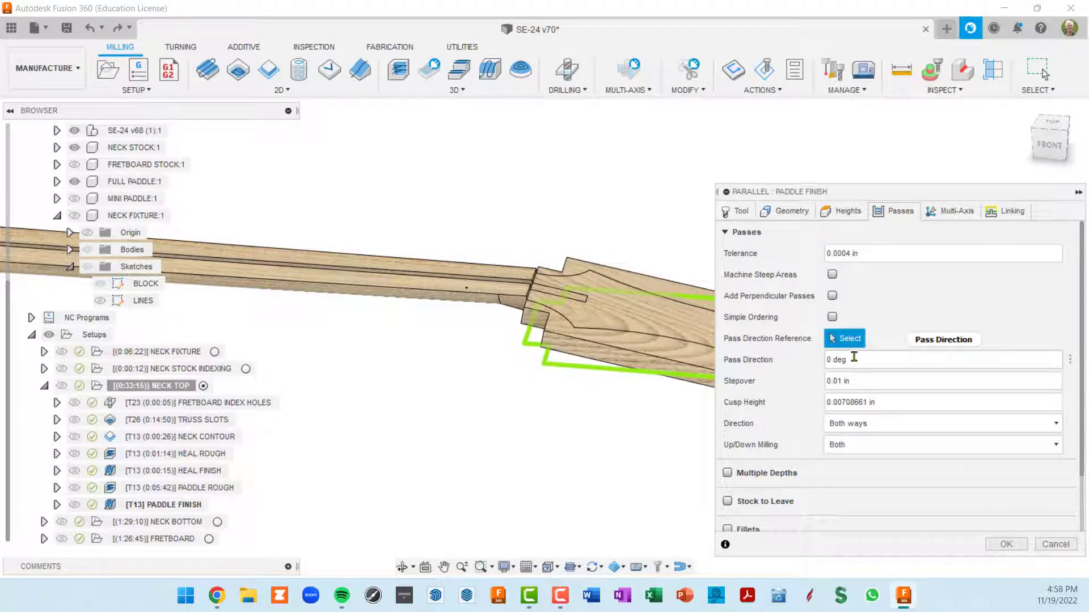
{"action": "scroll", "coordinate": [797, 406], "scroll_direction": "down", "scroll_amount": 1}
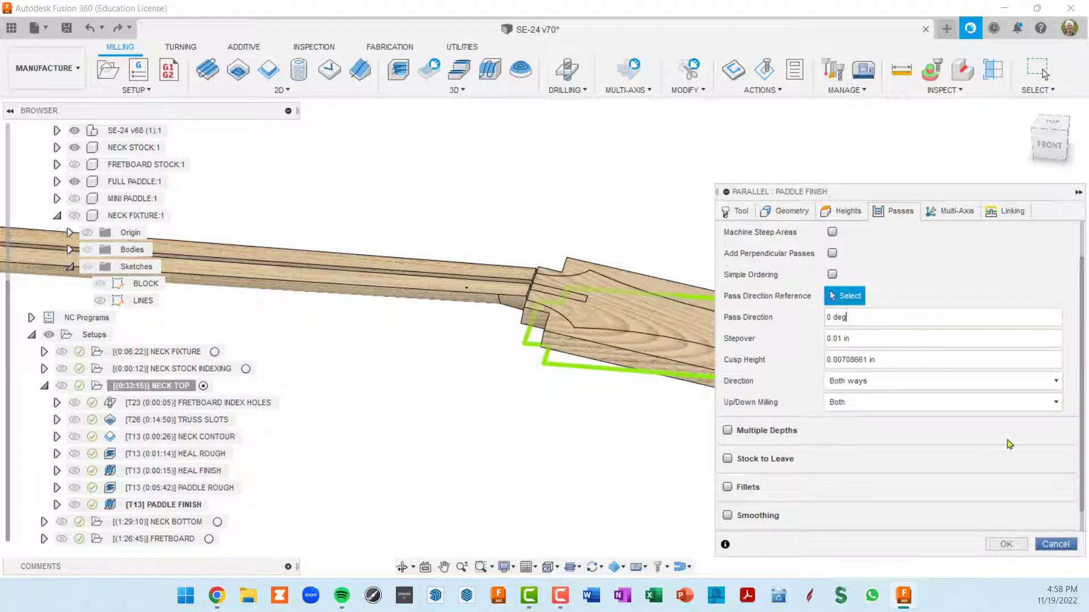
{"action": "left_click", "coordinate": [846, 211]}
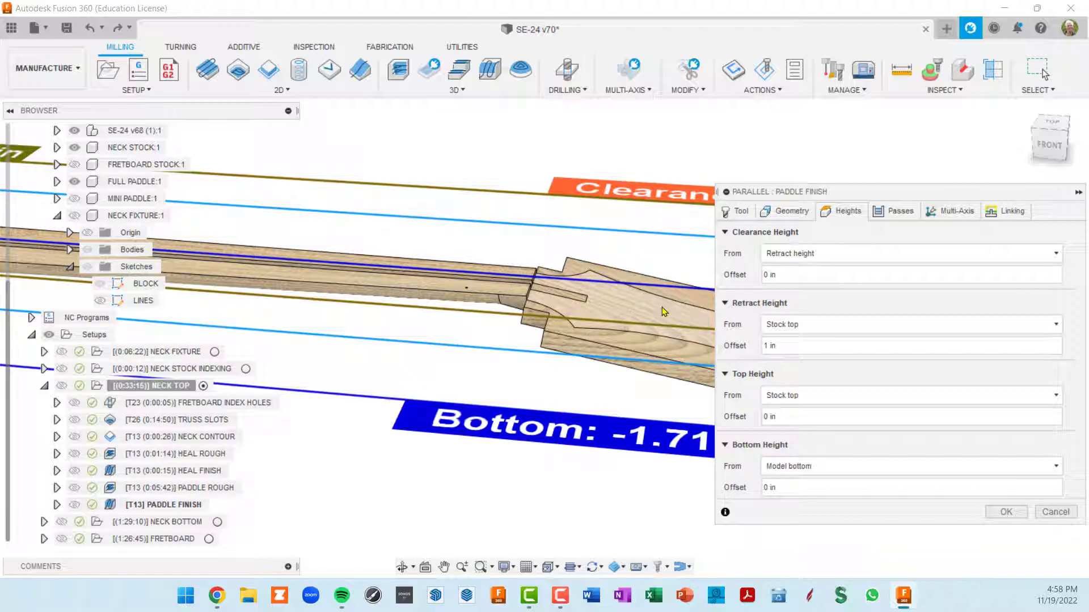
{"action": "key", "text": "Return"}
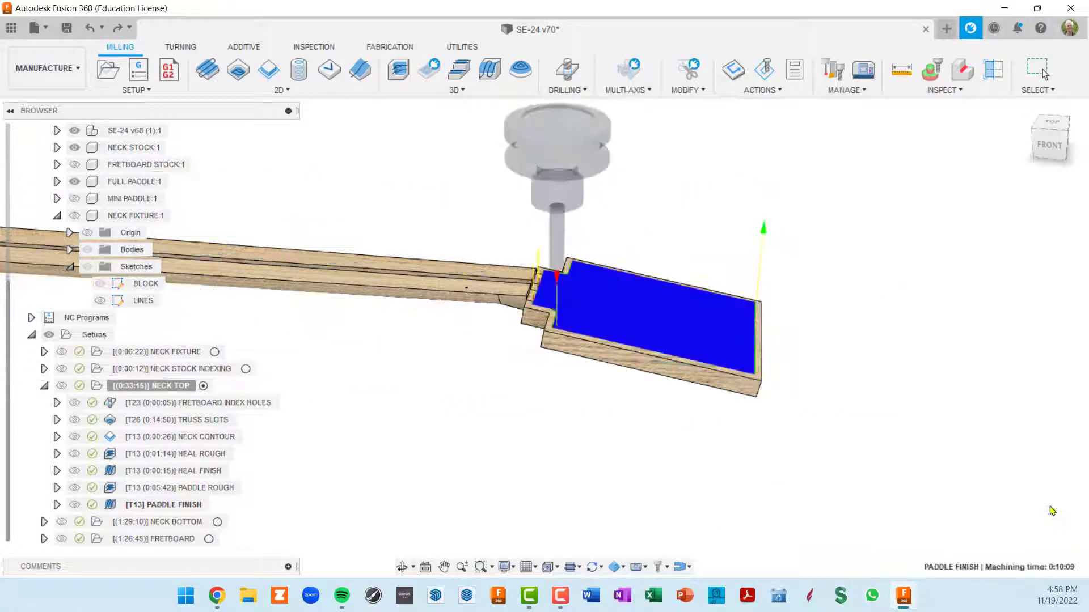
- Simulate the whole NECK TOP setup and show the position and operation information
{"action": "middle_click_drag", "start_coordinate": [720, 318], "coordinate": [766, 295], "text": "shift"}
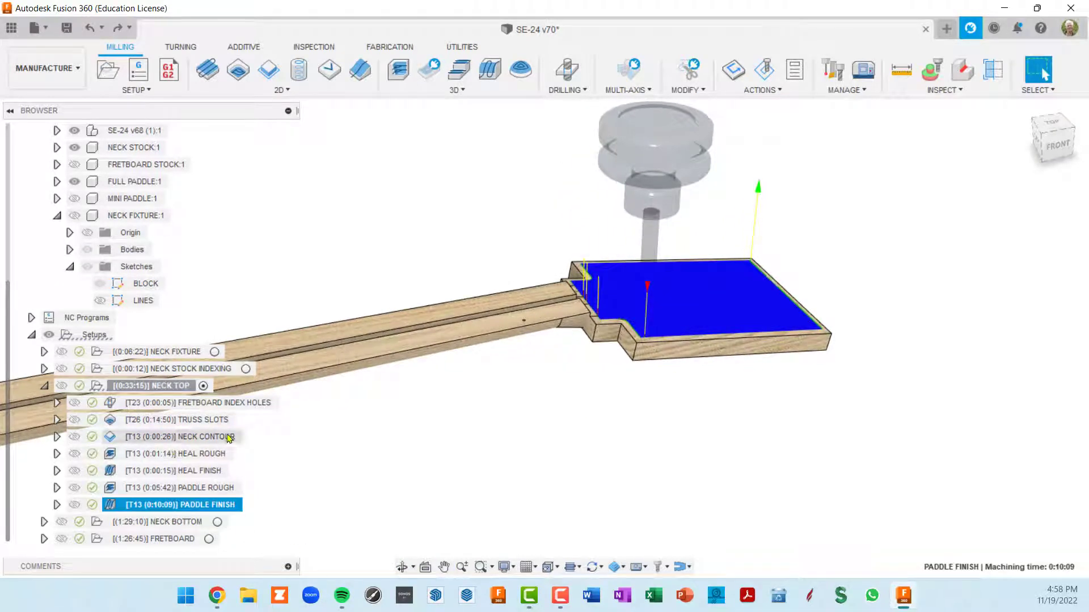
{"action": "left_click", "coordinate": [177, 389]}
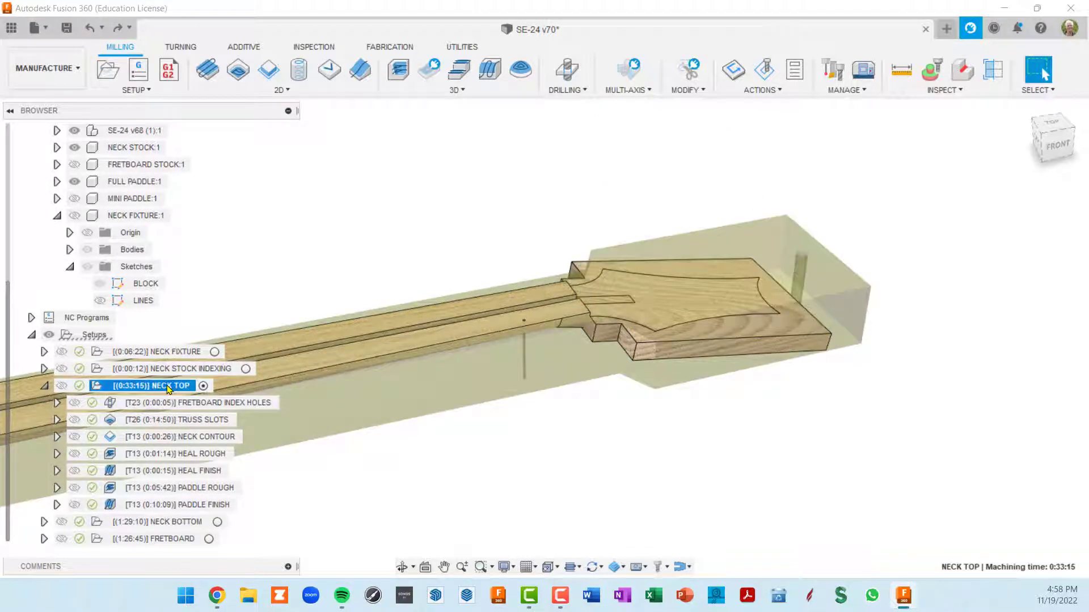
{"action": "scroll", "coordinate": [392, 426], "scroll_direction": "down", "scroll_amount": 3}
{"action": "middle_click_drag", "start_coordinate": [439, 410], "coordinate": [648, 356]}
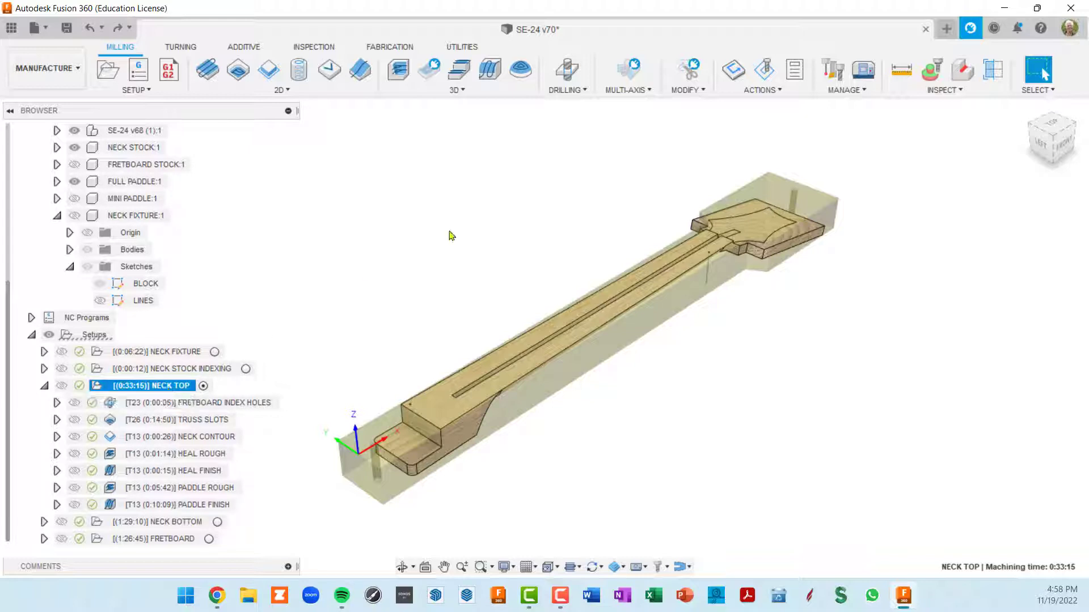
{"action": "left_click", "coordinate": [765, 72]}
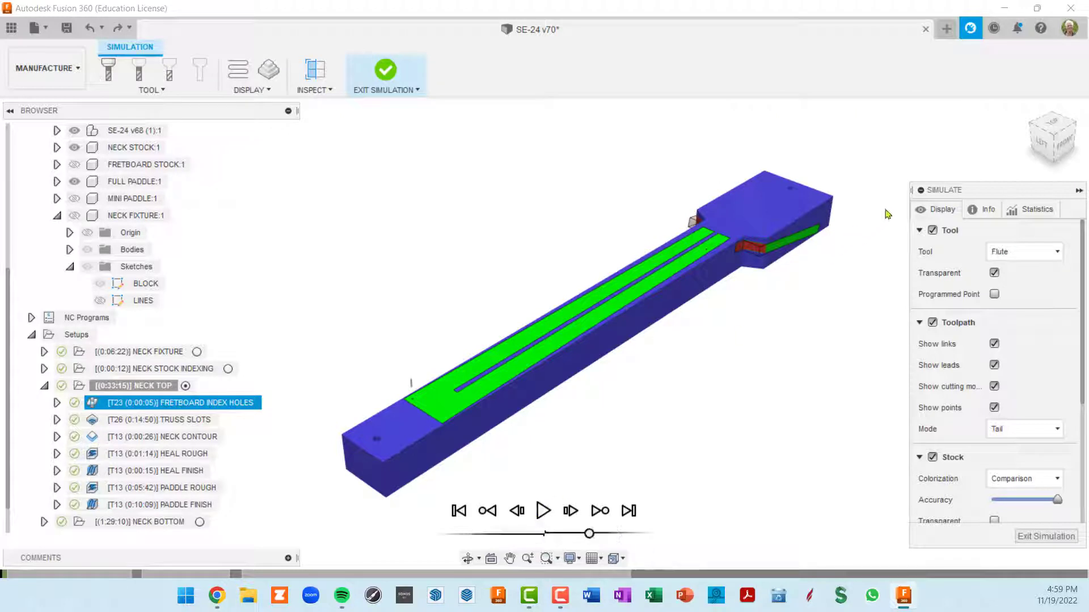
{"action": "left_click_drag", "start_coordinate": [913, 195], "coordinate": [868, 196]}
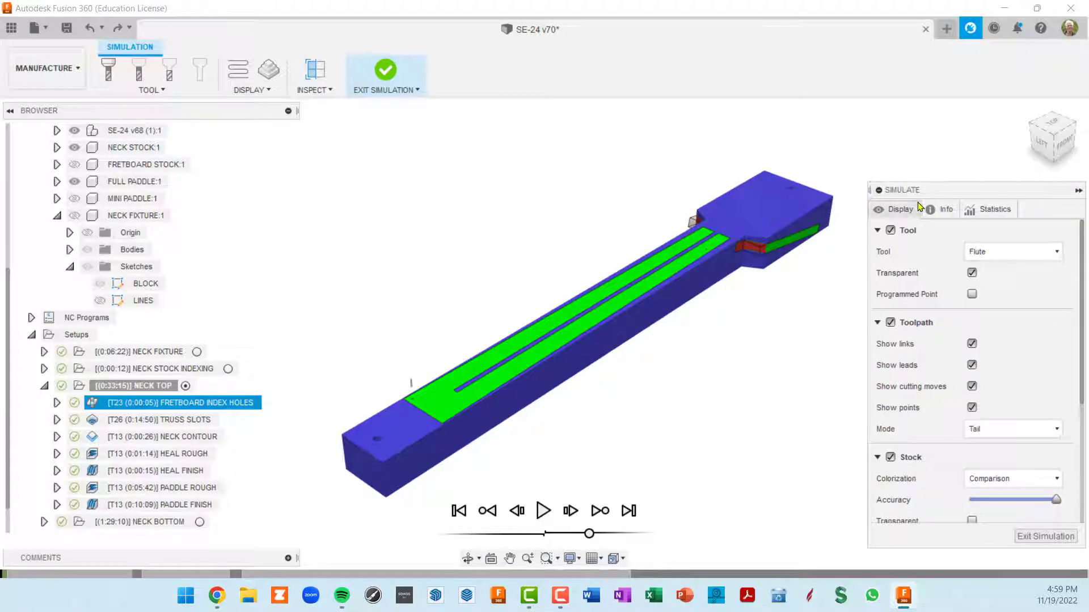
{"action": "left_click", "coordinate": [945, 211]}
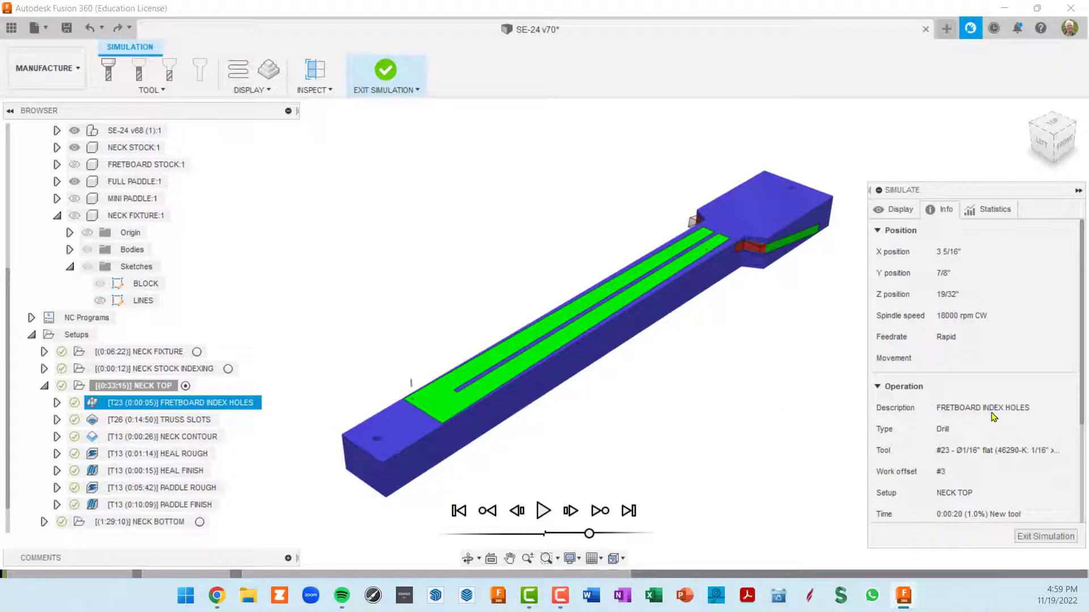
- Advance the simulation through FRETBOARD INDEX HOLES and TRUSS SLOTS, and examine the truss slot along the neck
{"action": "left_click", "coordinate": [602, 512]}
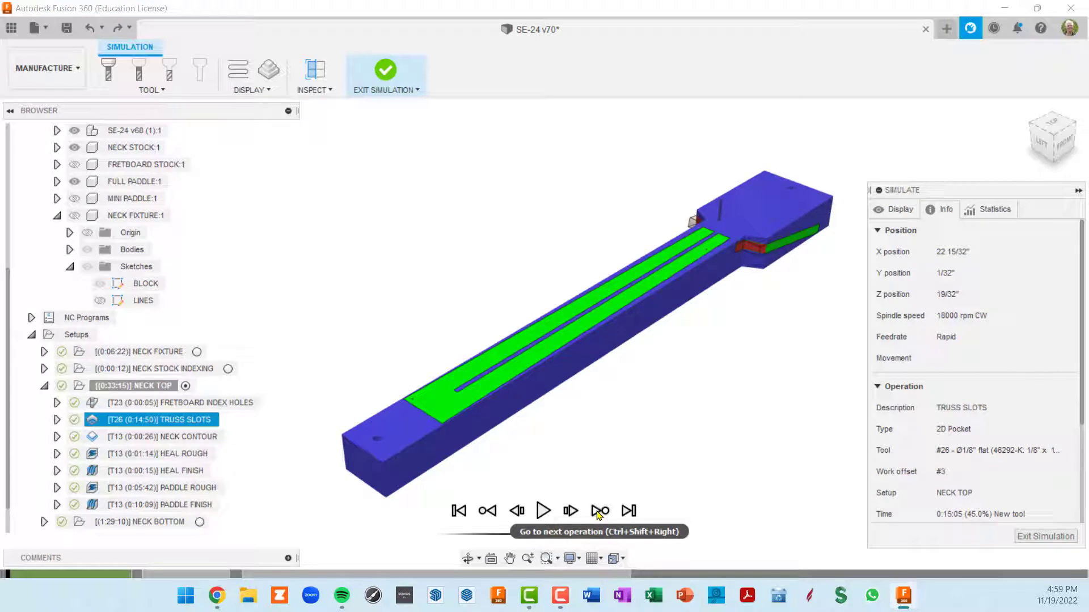
{"action": "left_click", "coordinate": [599, 512]}
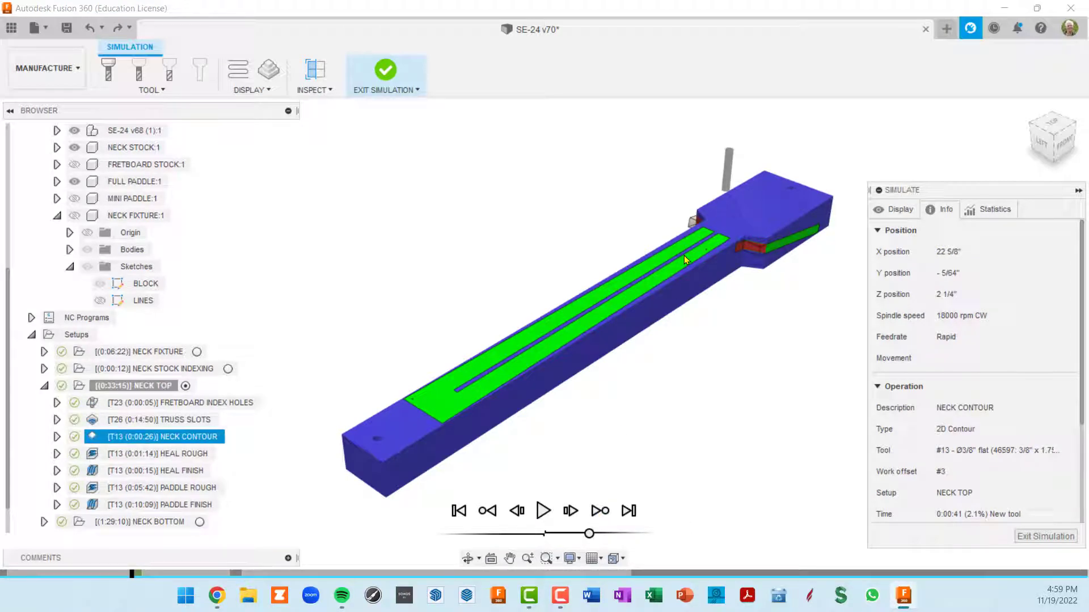
{"action": "scroll", "coordinate": [693, 277], "scroll_direction": "up", "scroll_amount": 4}
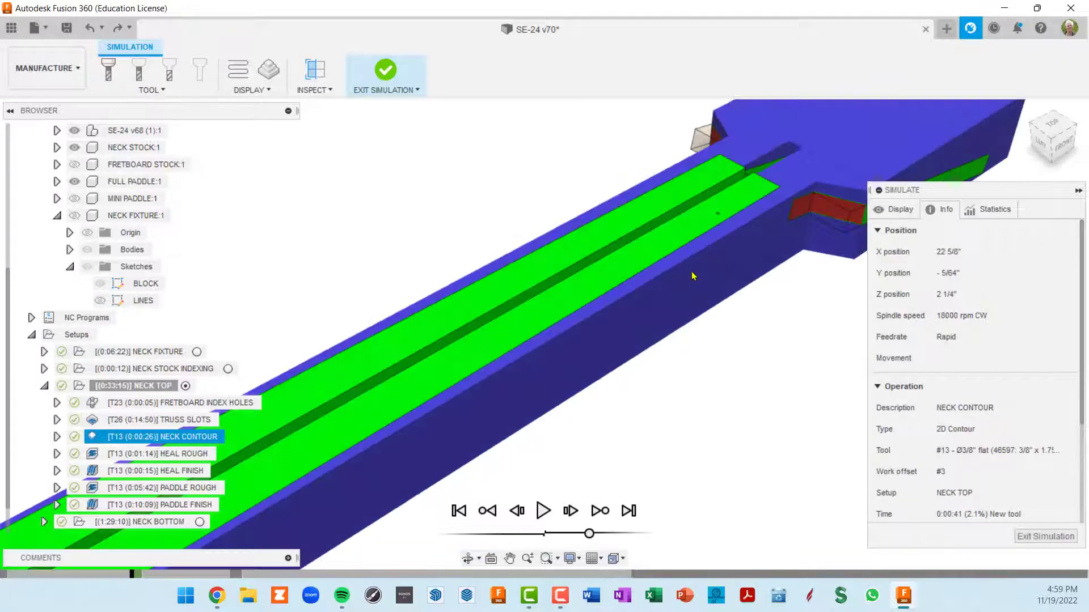
{"action": "scroll", "coordinate": [738, 190], "scroll_direction": "up", "scroll_amount": 5}
{"action": "mouse_move", "coordinate": [747, 190]}
{"action": "middle_mouse_down", "text": "shift"}
{"action": "mouse_move", "coordinate": [785, 187]}
{"action": "mouse_move", "coordinate": [775, 177]}
{"action": "mouse_move", "coordinate": [758, 184]}
{"action": "middle_mouse_up", "text": "shift"}
{"action": "scroll", "coordinate": [759, 185], "scroll_direction": "down", "scroll_amount": 5}
{"action": "scroll", "coordinate": [760, 193], "scroll_direction": "down", "scroll_amount": 5}
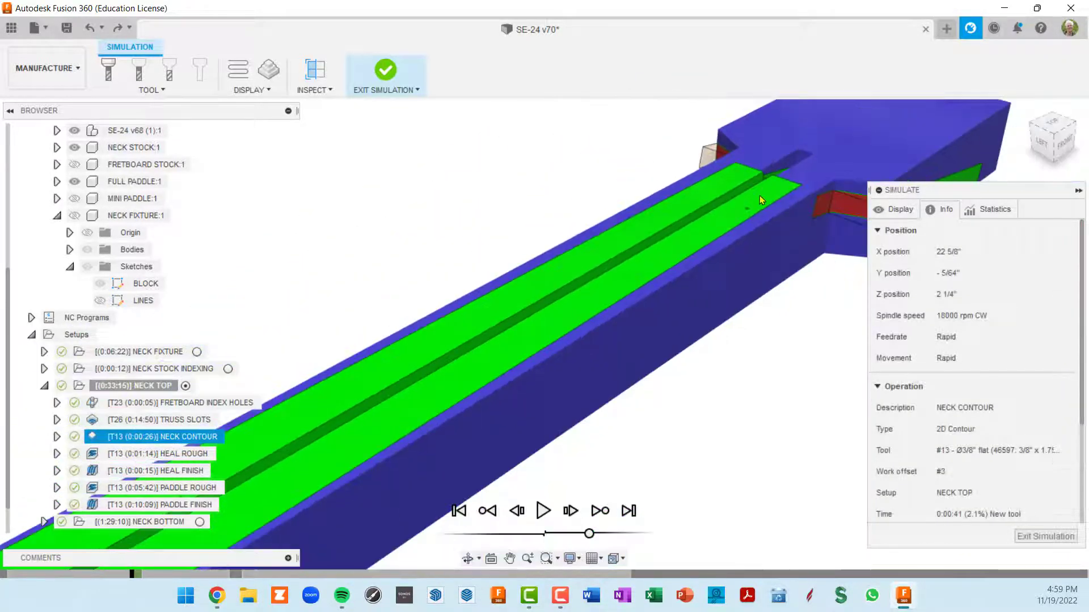
{"action": "middle_click_drag", "start_coordinate": [689, 323], "coordinate": [682, 318], "text": "shift"}
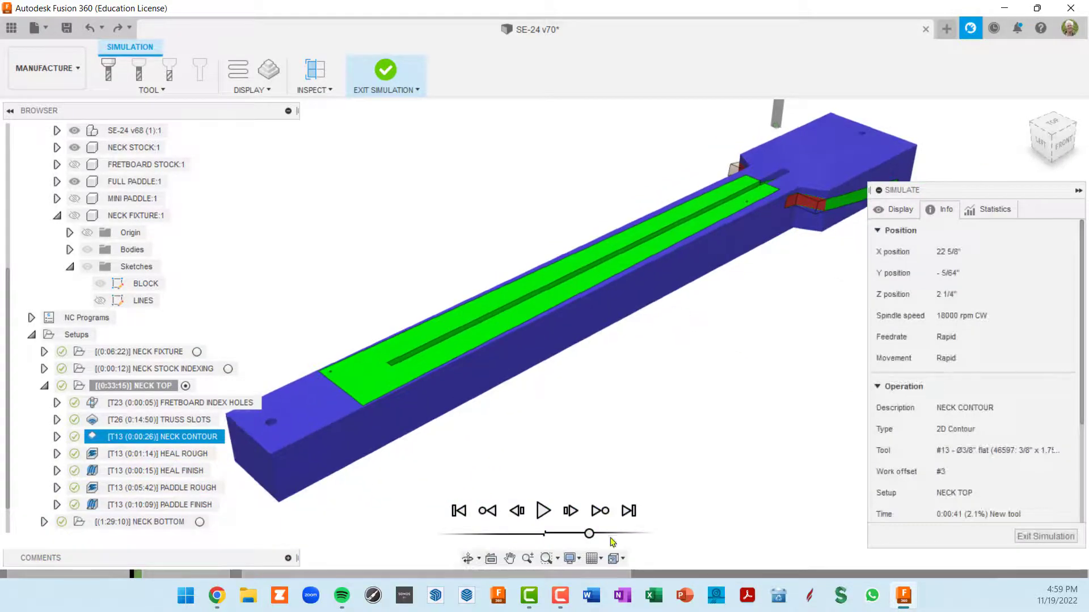
- Advance the simulation through NECK CONTOUR and HEAL ROUGH, and examine the roughed heel area
{"action": "left_click", "coordinate": [600, 511]}
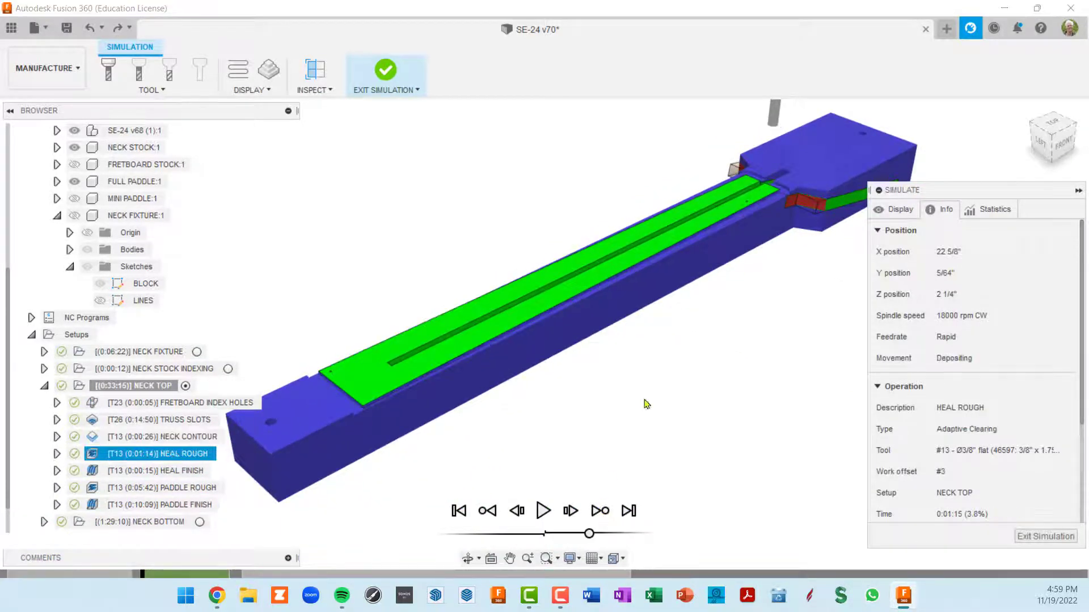
{"action": "scroll", "coordinate": [744, 207], "scroll_direction": "up", "scroll_amount": 5}
{"action": "scroll", "coordinate": [748, 205], "scroll_direction": "down", "scroll_amount": 4}
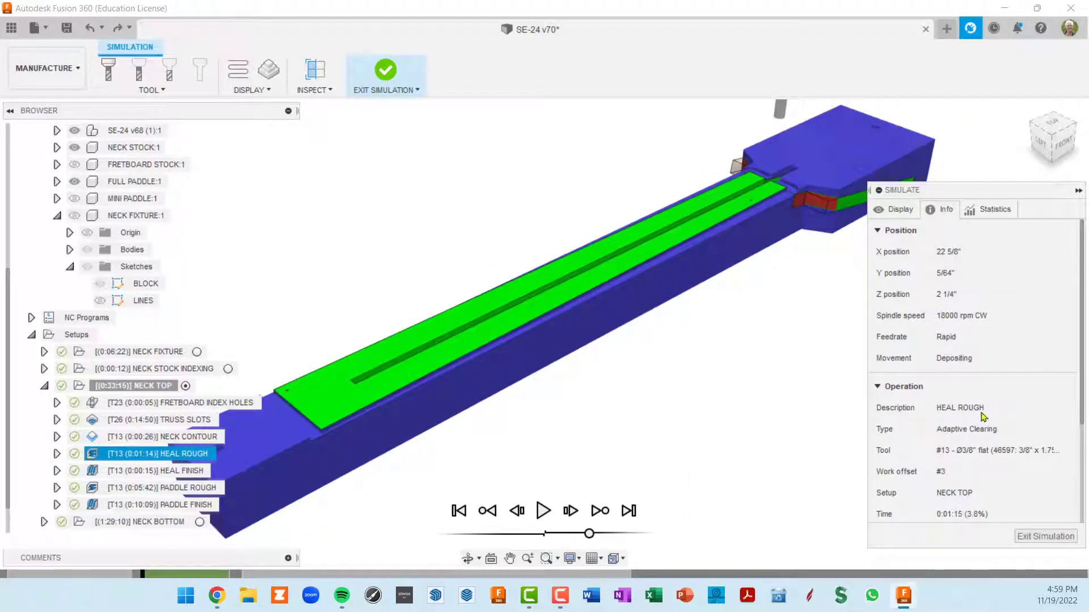
{"action": "left_click", "coordinate": [601, 511]}
{"action": "scroll", "coordinate": [668, 260], "scroll_direction": "up", "scroll_amount": 5}
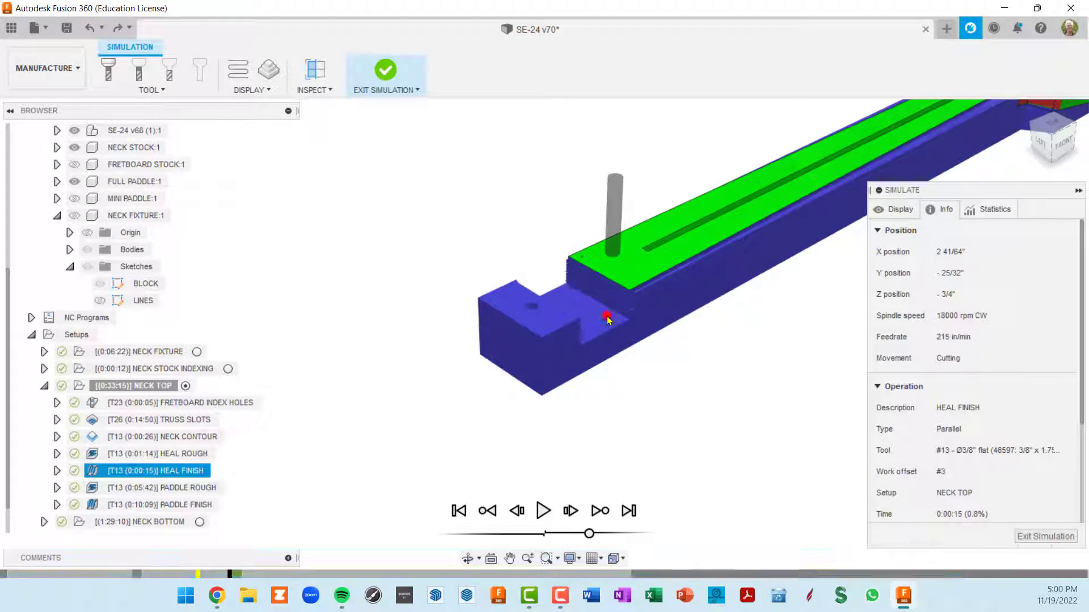
{"action": "scroll", "coordinate": [617, 325], "scroll_direction": "up", "scroll_amount": 3}
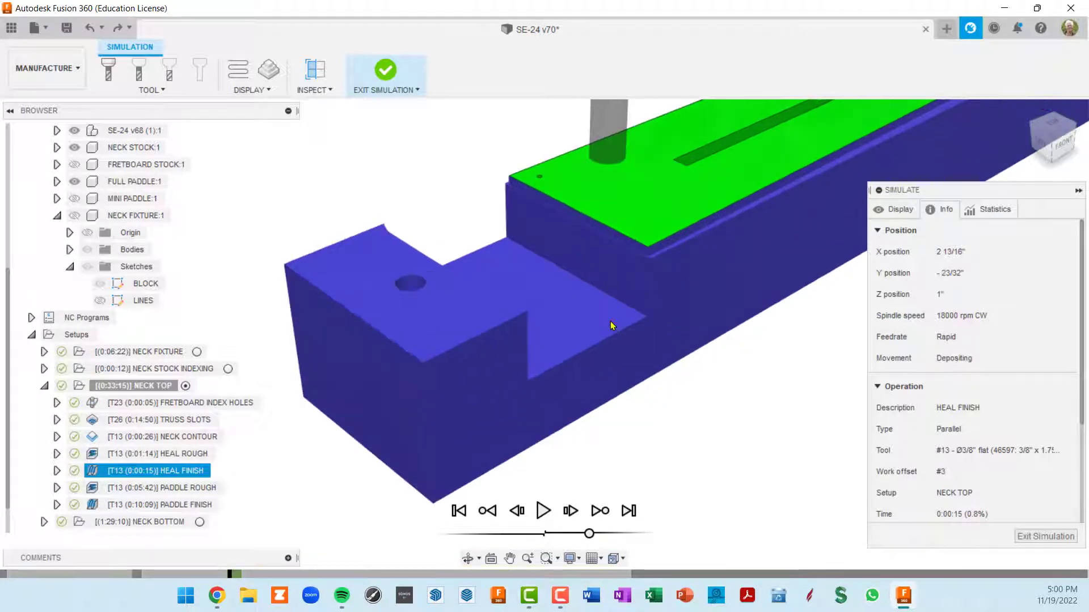
- Advance the simulation through HEAL FINISH and examine the finished heel surfaces
{"action": "left_click", "coordinate": [599, 514]}
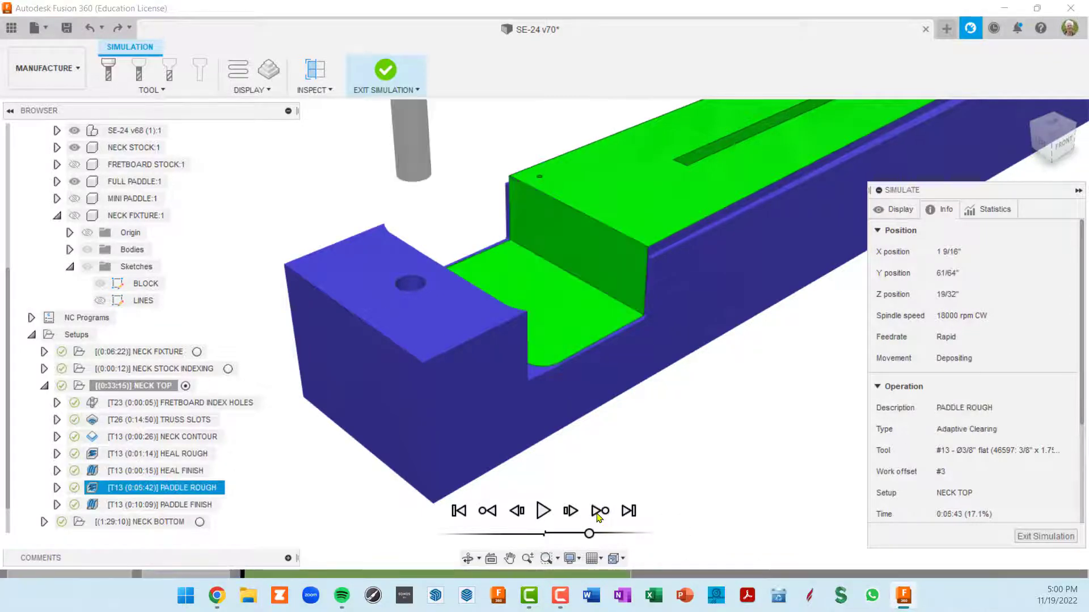
{"action": "mouse_move", "coordinate": [588, 323]}
{"action": "middle_mouse_down", "text": "shift"}
{"action": "mouse_move", "coordinate": [541, 315]}
{"action": "mouse_move", "coordinate": [598, 314]}
{"action": "middle_mouse_up", "text": "shift"}
{"action": "scroll", "coordinate": [628, 283], "scroll_direction": "down", "scroll_amount": 5}
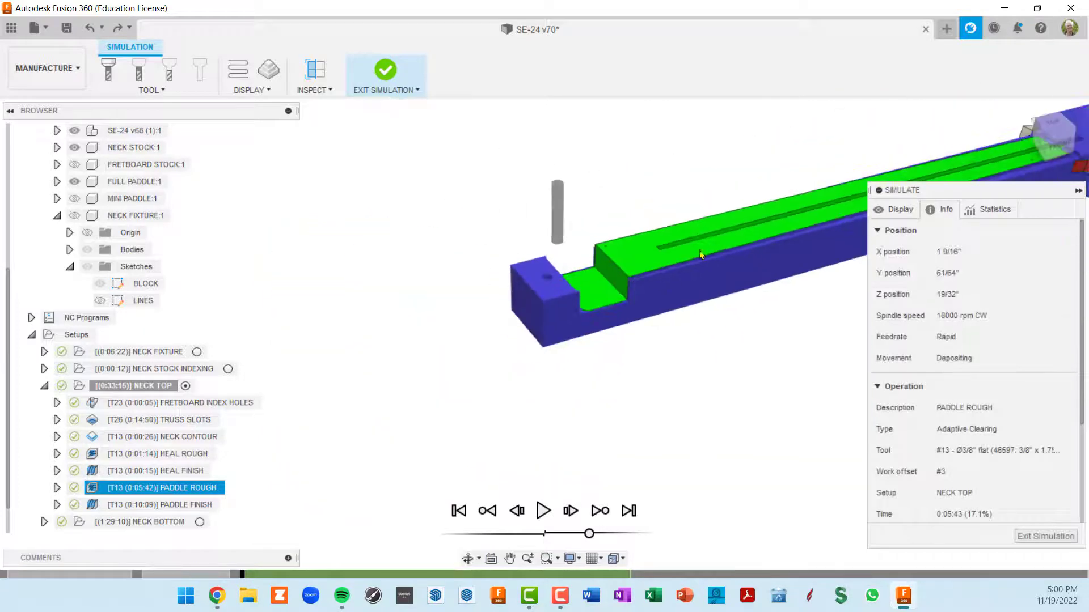
- Advance the simulation through PADDLE ROUGH and PADDLE FINISH, examining the paddle and the whole machined neck
{"action": "middle_click_drag", "start_coordinate": [701, 255], "coordinate": [552, 325]}
{"action": "scroll", "coordinate": [701, 292], "scroll_direction": "up", "scroll_amount": 4}
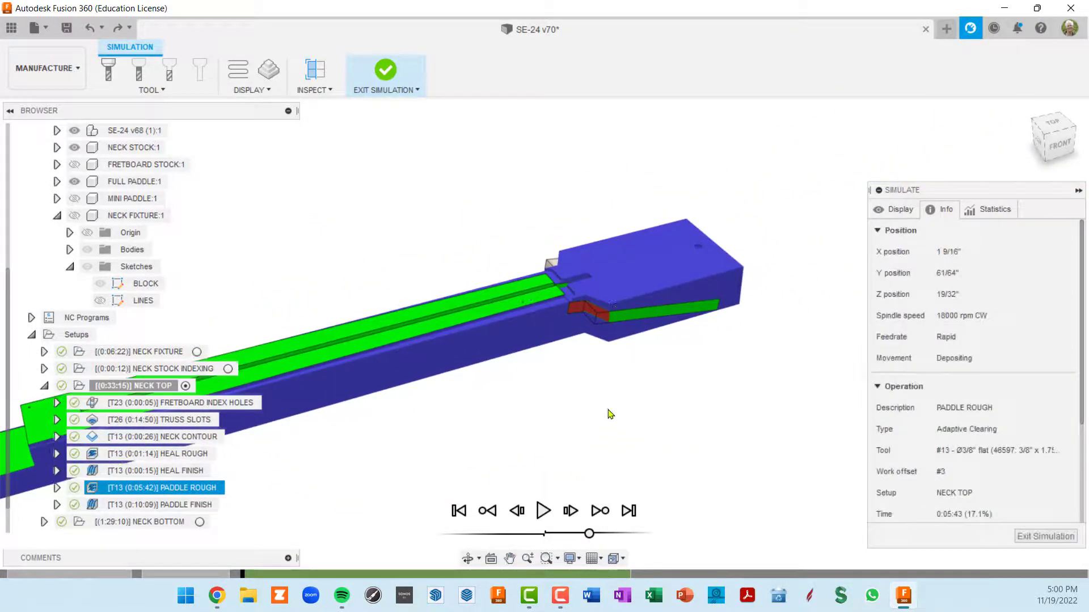
{"action": "scroll", "coordinate": [613, 350], "scroll_direction": "up", "scroll_amount": 1}
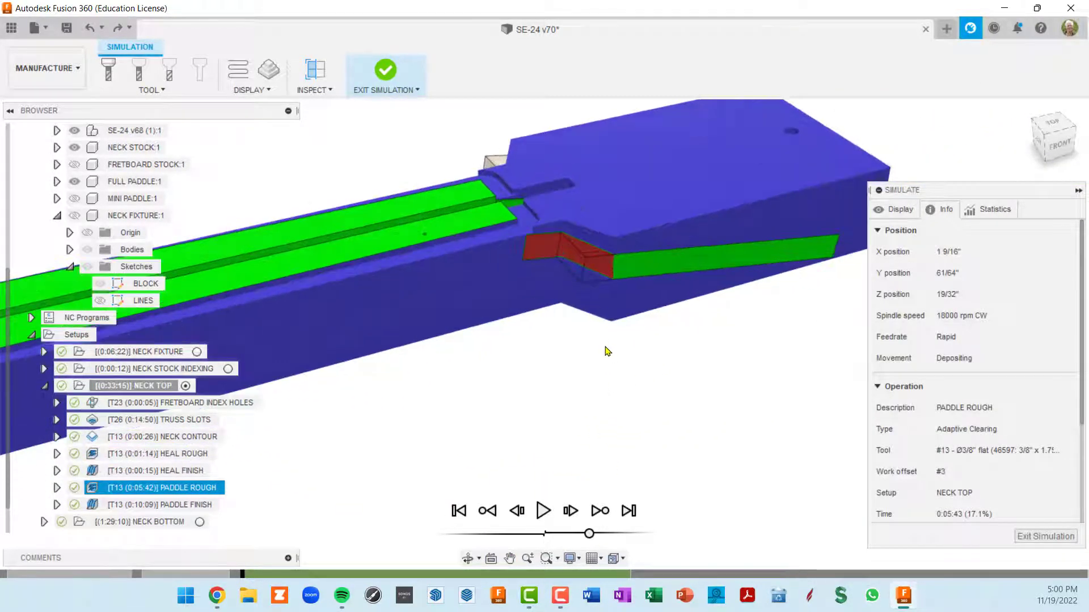
{"action": "left_click", "coordinate": [601, 511]}
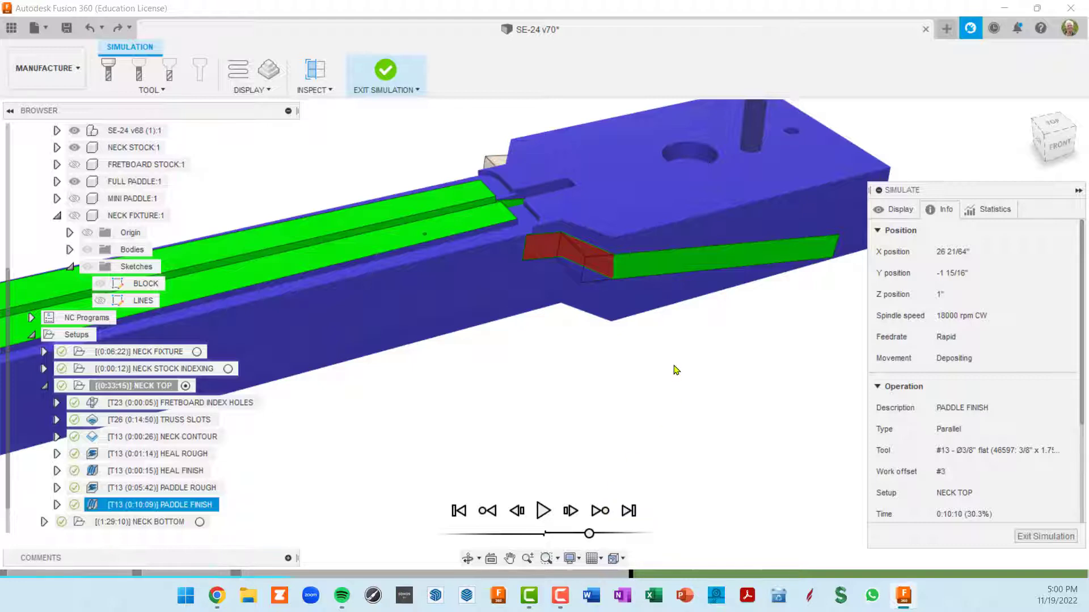
{"action": "scroll", "coordinate": [675, 370], "scroll_direction": "down", "scroll_amount": 1}
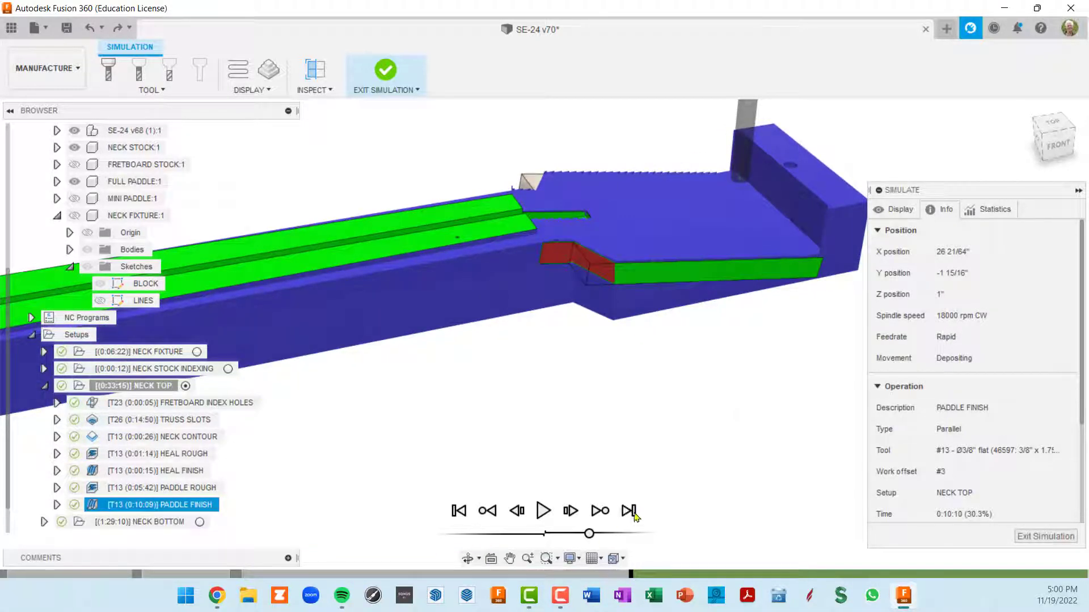
{"action": "left_click", "coordinate": [600, 512]}
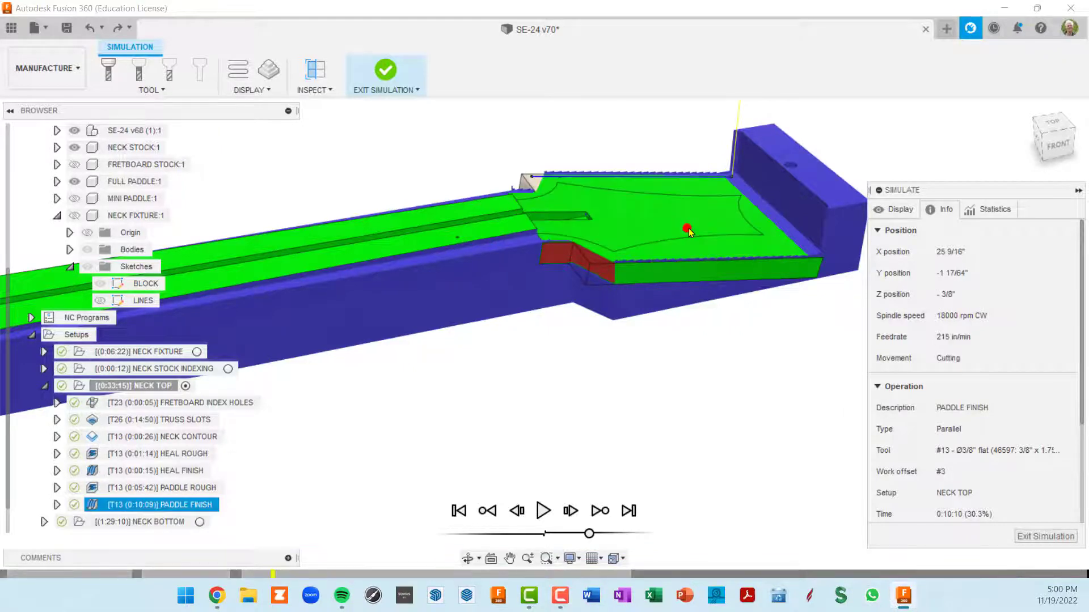
{"action": "scroll", "coordinate": [632, 323], "scroll_direction": "down", "scroll_amount": 5}
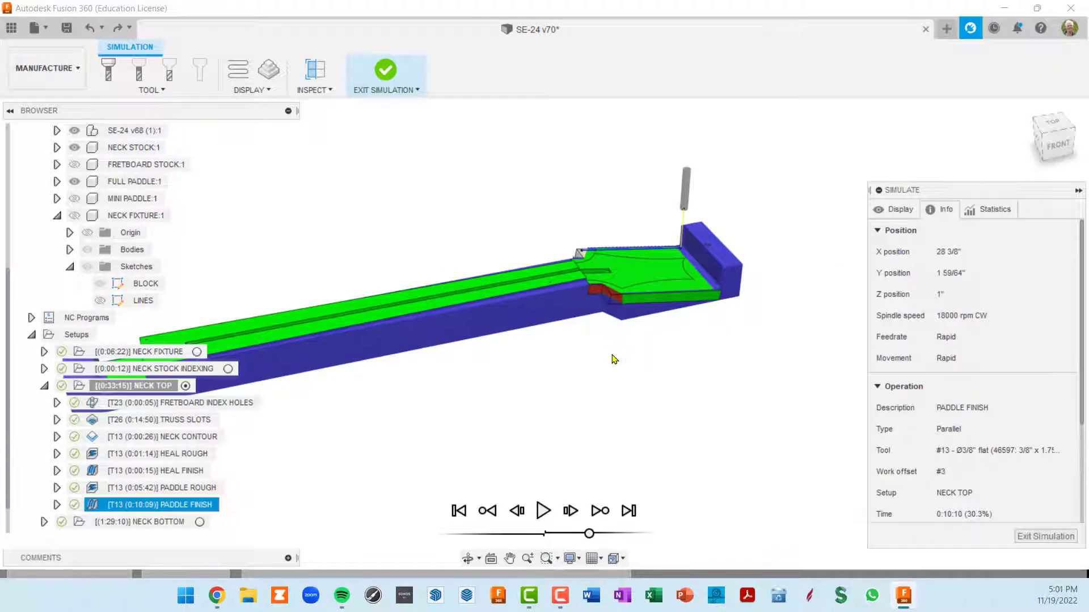
{"action": "middle_click_drag", "start_coordinate": [614, 359], "coordinate": [732, 274]}
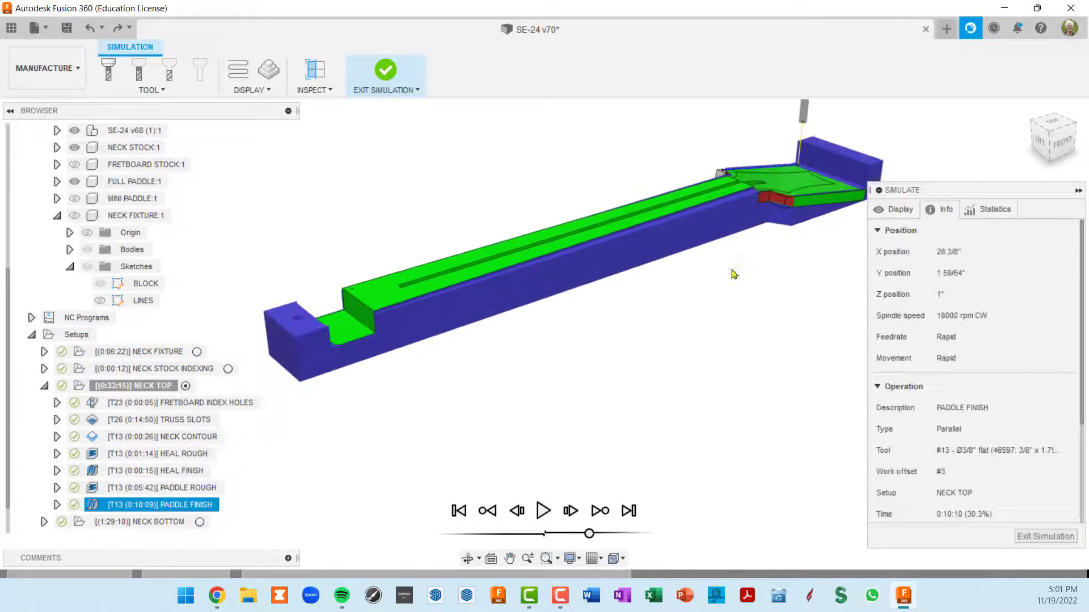
{"action": "scroll", "coordinate": [732, 275], "scroll_direction": "down", "scroll_amount": 2}
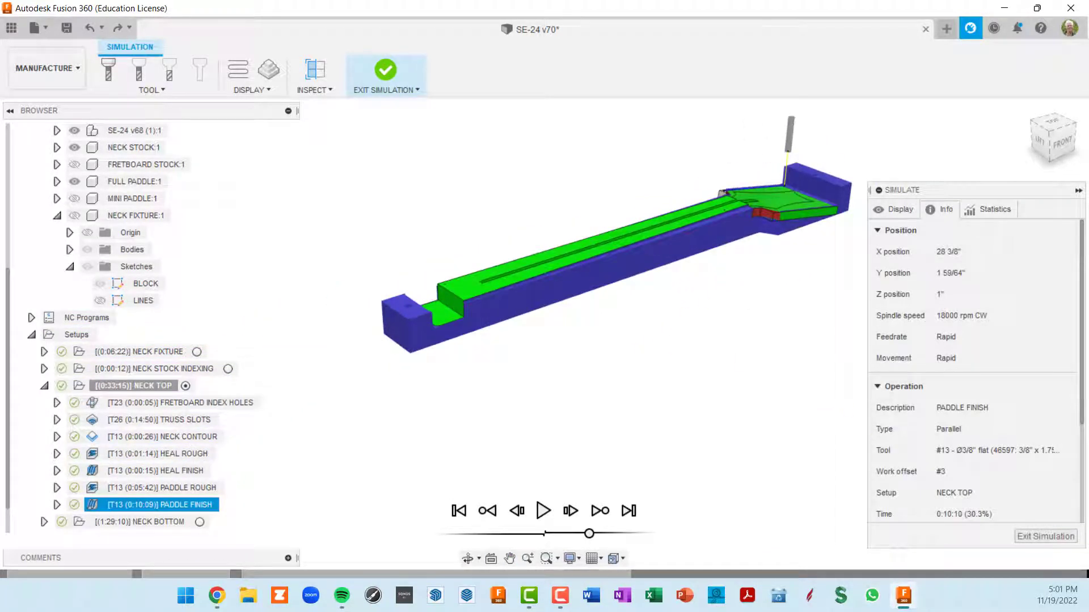
- Exit the simulation and collapse the NECK TOP setup and the Manufacturing Models group in the browser
{"action": "left_click", "coordinate": [1045, 537]}
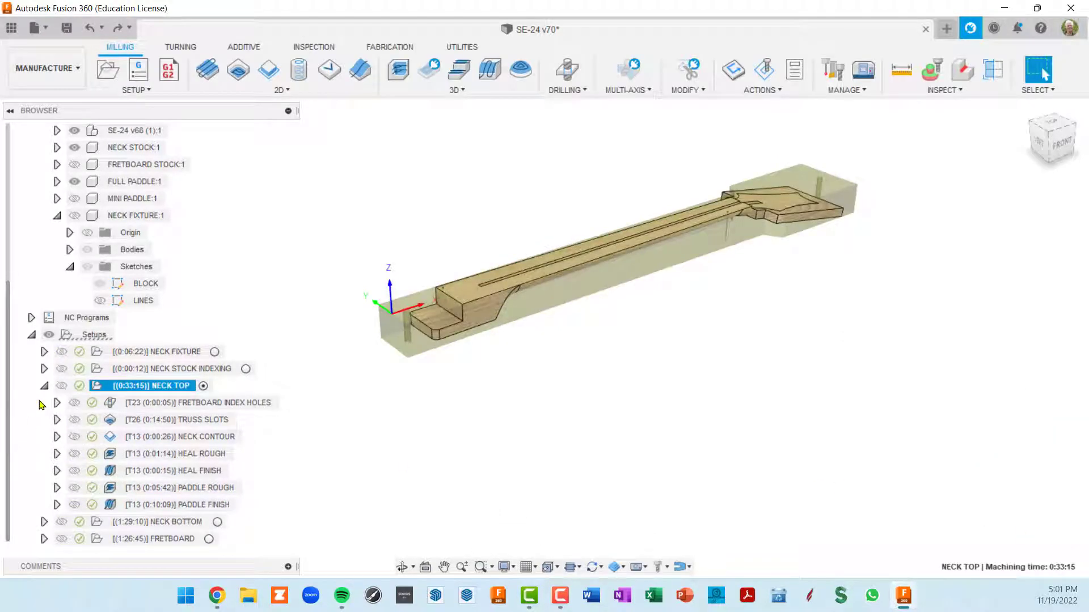
{"action": "left_click", "coordinate": [44, 386]}
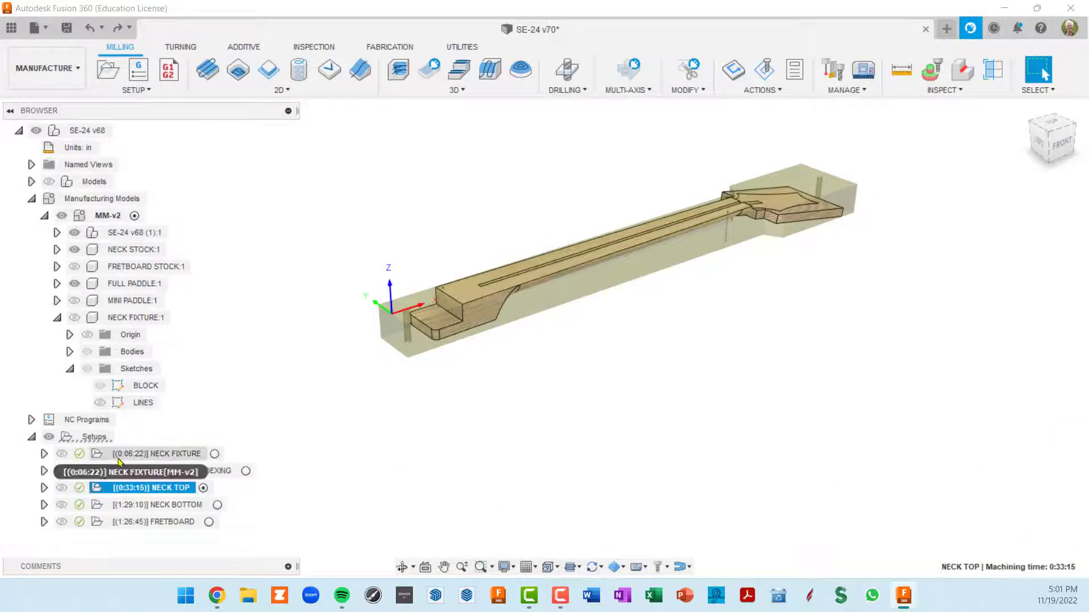
{"action": "left_click", "coordinate": [31, 198]}
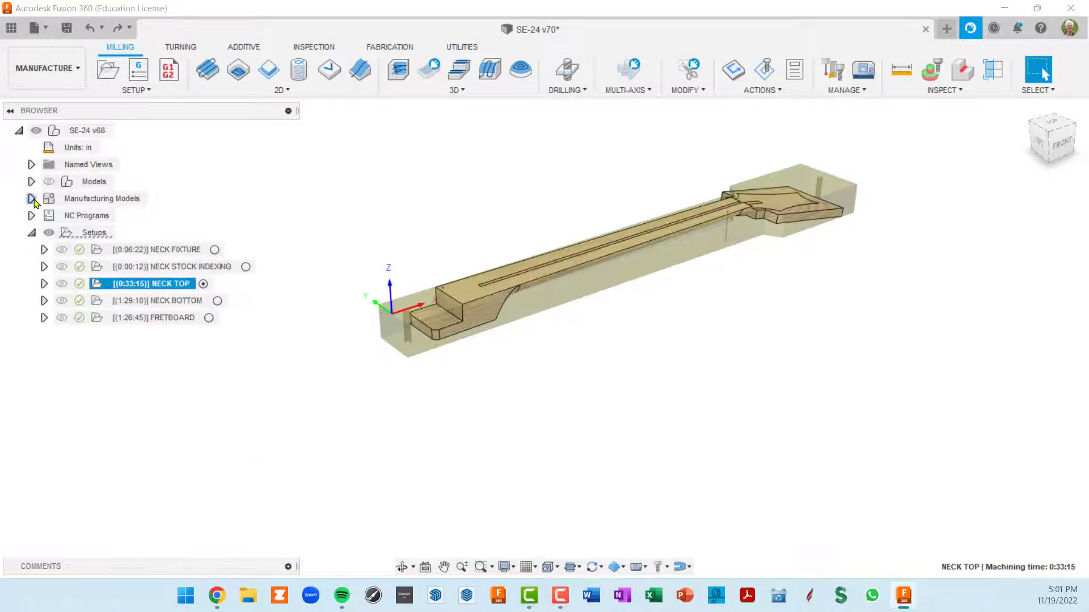
- Activate the NECK BOTTOM setup and examine the heel end of the flipped neck inside its stock
{"action": "left_click", "coordinate": [218, 301]}
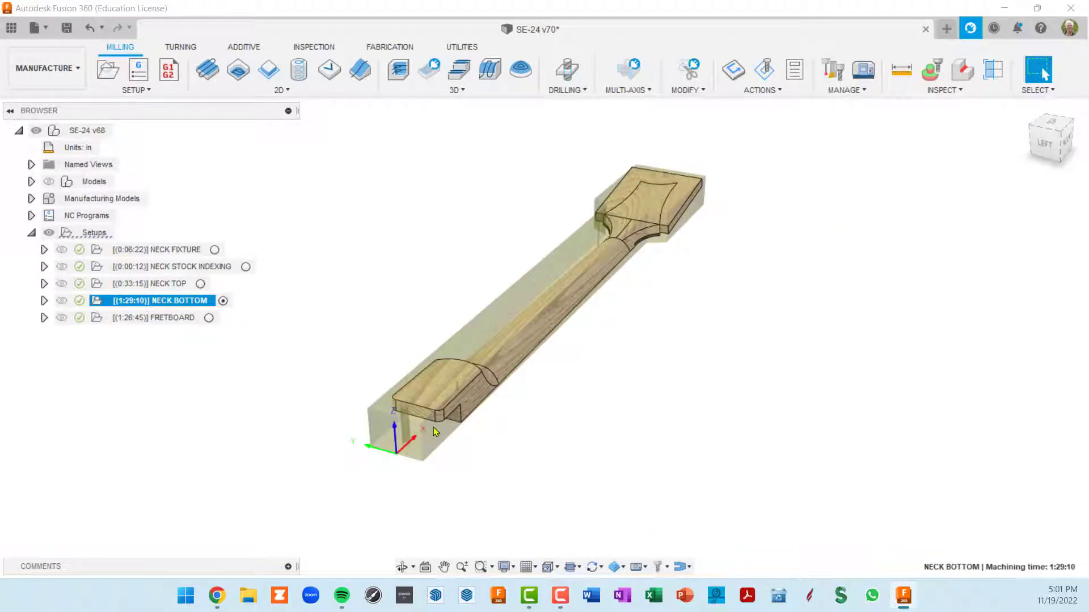
{"action": "scroll", "coordinate": [433, 432], "scroll_direction": "up", "scroll_amount": 2}
{"action": "scroll", "coordinate": [405, 472], "scroll_direction": "up", "scroll_amount": 2}
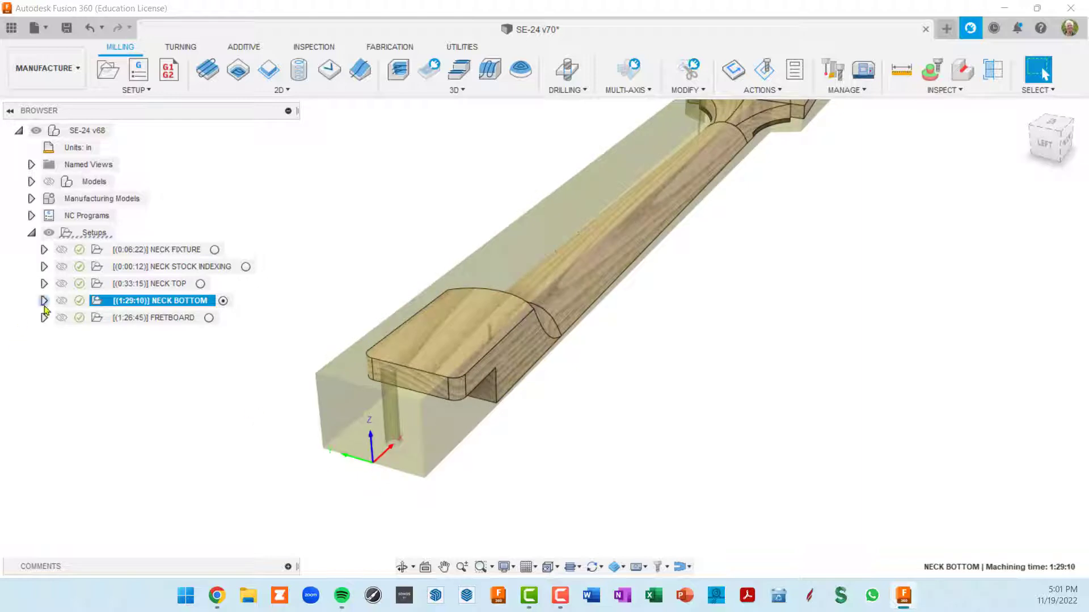
- Open the NECK BOTTOM setup for editing and review its stock mode and work coordinate system origin
{"action": "double_click", "coordinate": [96, 301]}
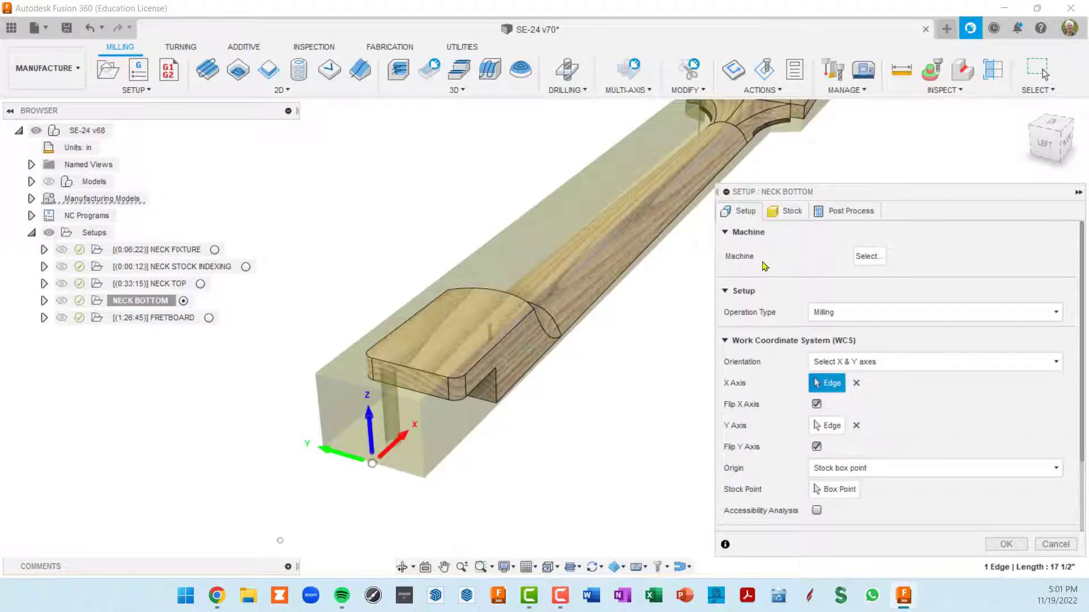
{"action": "left_click", "coordinate": [788, 211]}
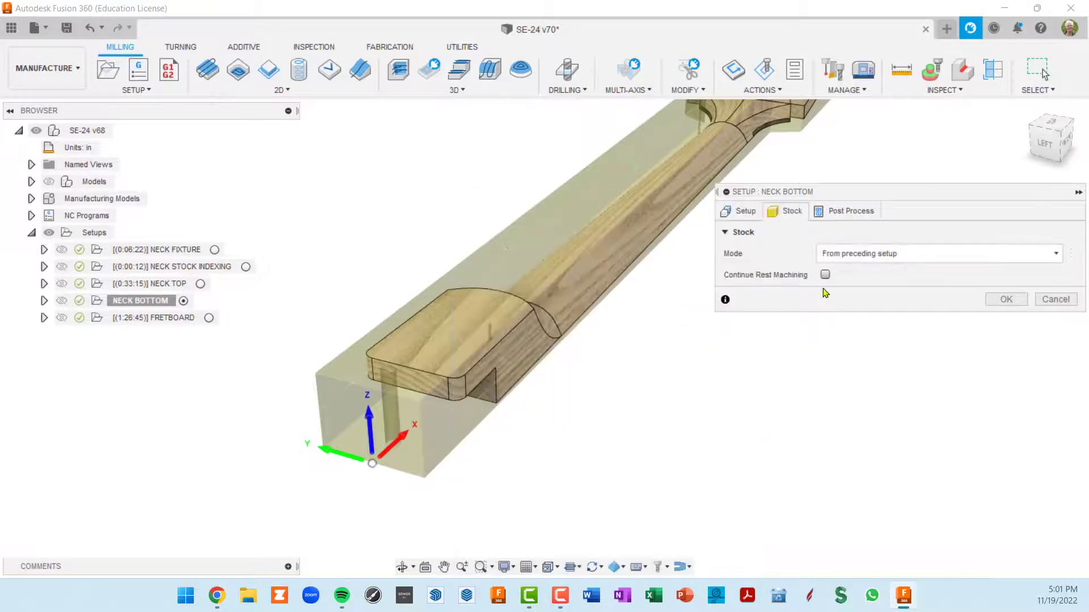
{"action": "left_click", "coordinate": [743, 211]}
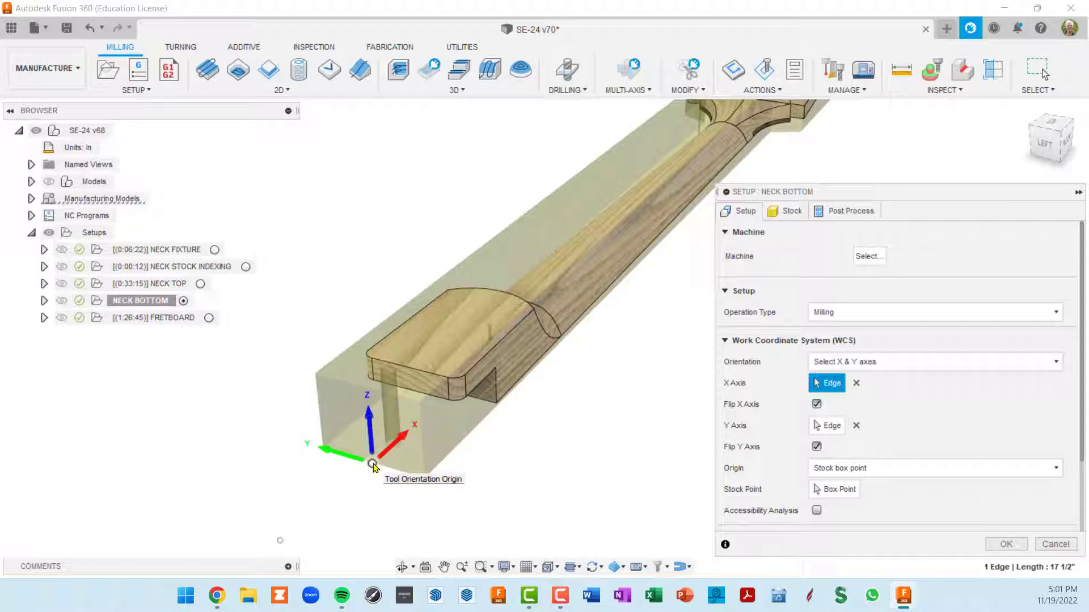
- Review the setup's manufacturing model and its selected neck, mini paddle and headstock cap components, examine them around the headstock, and close the setup
{"action": "scroll", "coordinate": [845, 494], "scroll_direction": "down", "scroll_amount": 3}
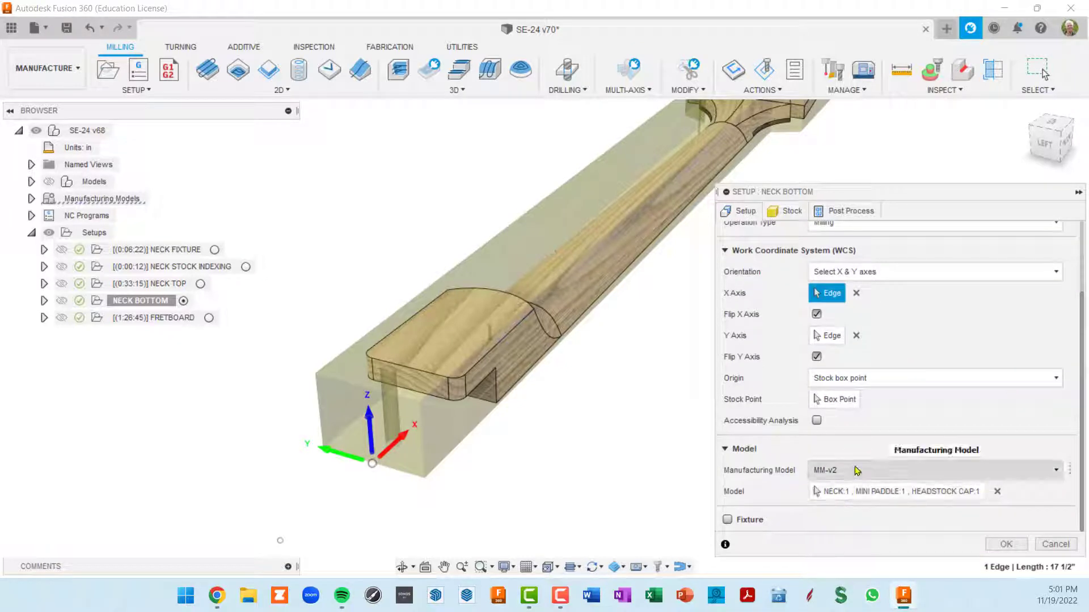
{"action": "left_click", "coordinate": [834, 492]}
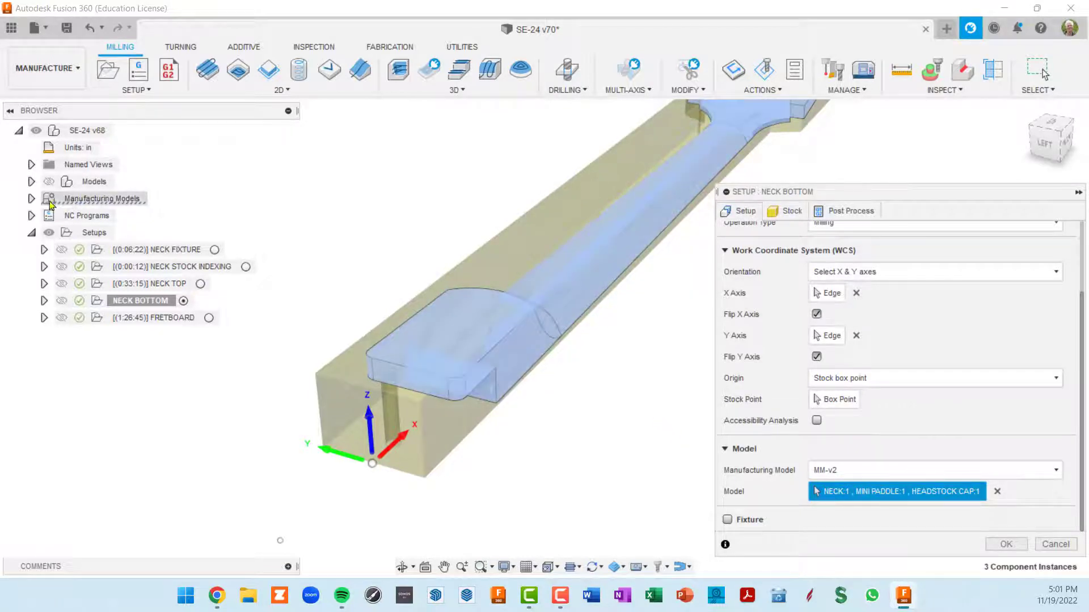
{"action": "left_click", "coordinate": [31, 198]}
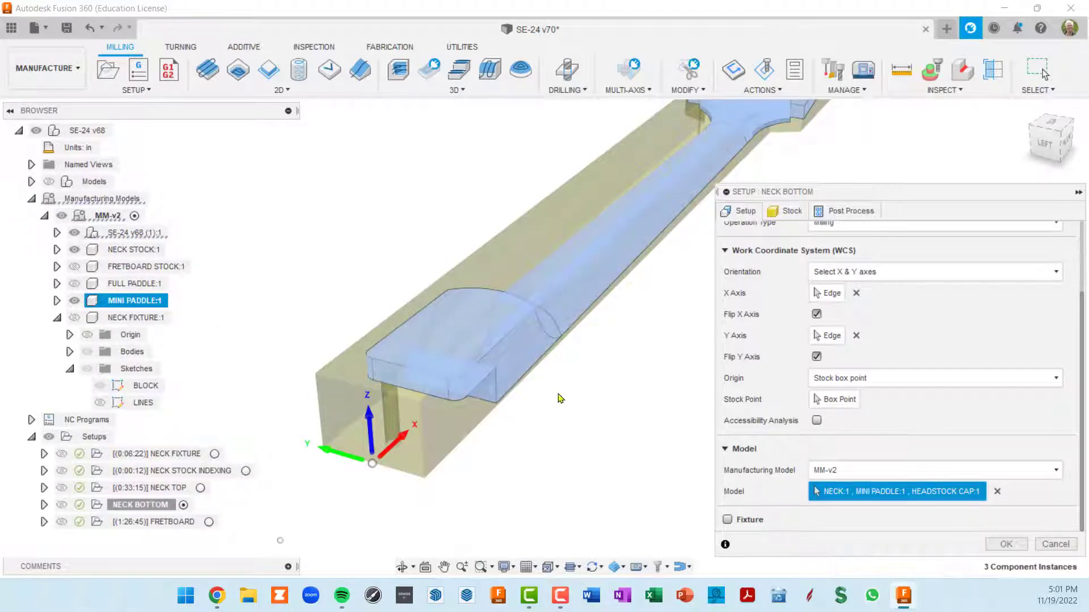
{"action": "middle_click_drag", "start_coordinate": [562, 399], "coordinate": [517, 400], "text": "shift"}
{"action": "scroll", "coordinate": [542, 398], "scroll_direction": "down", "scroll_amount": 3}
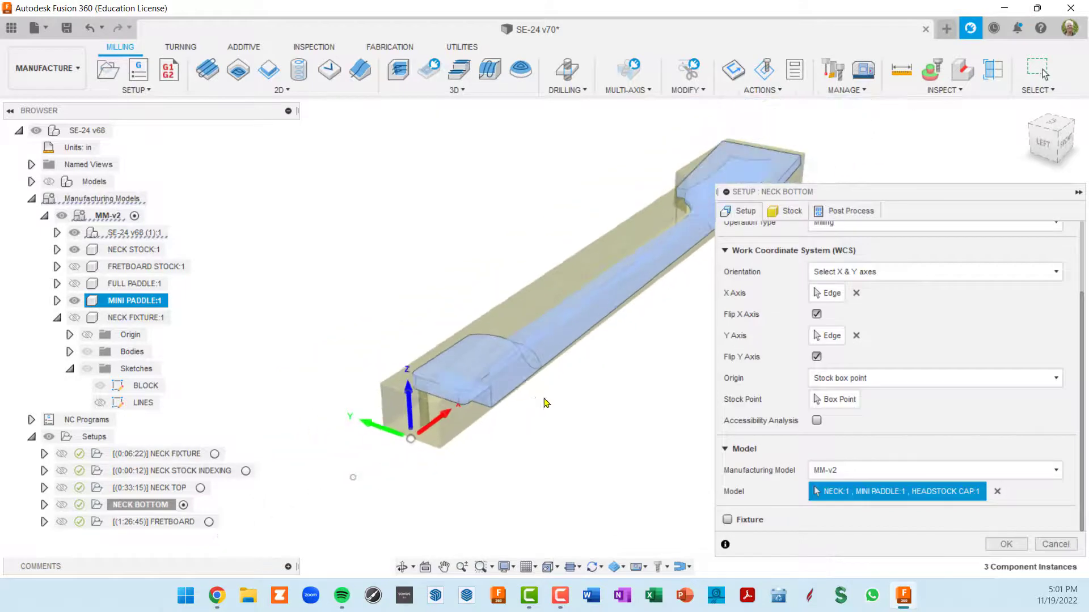
{"action": "middle_click_drag", "start_coordinate": [555, 378], "coordinate": [528, 388]}
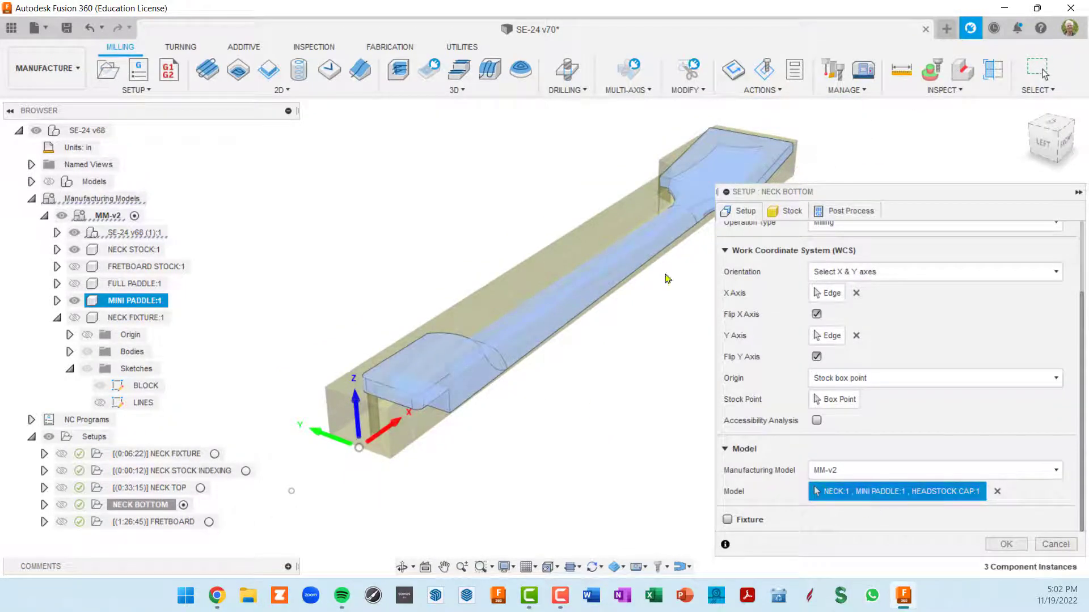
{"action": "scroll", "coordinate": [607, 260], "scroll_direction": "up", "scroll_amount": 5}
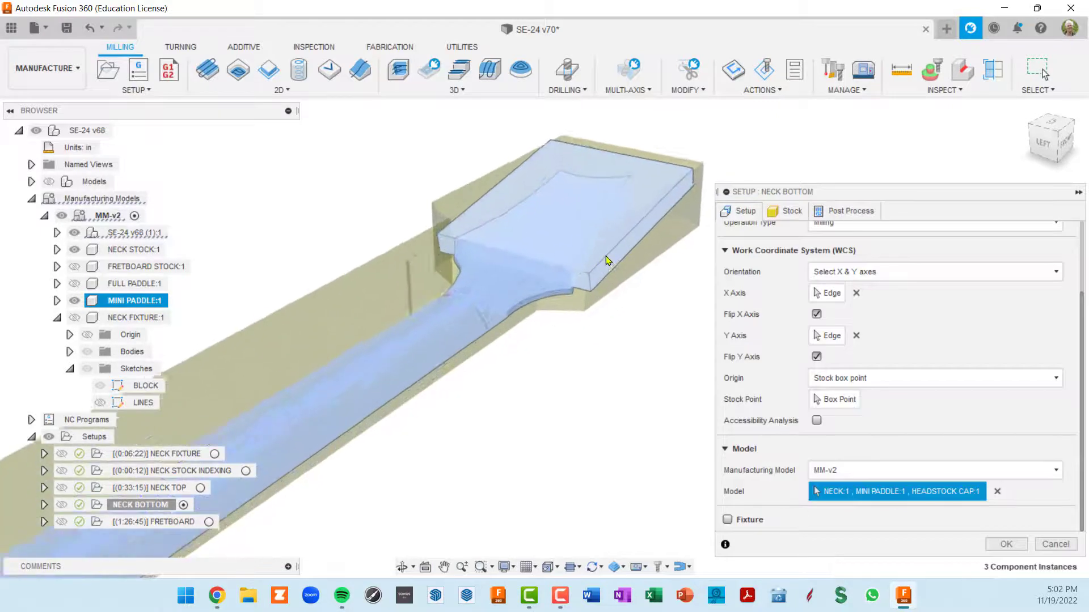
{"action": "scroll", "coordinate": [607, 259], "scroll_direction": "up", "scroll_amount": 4}
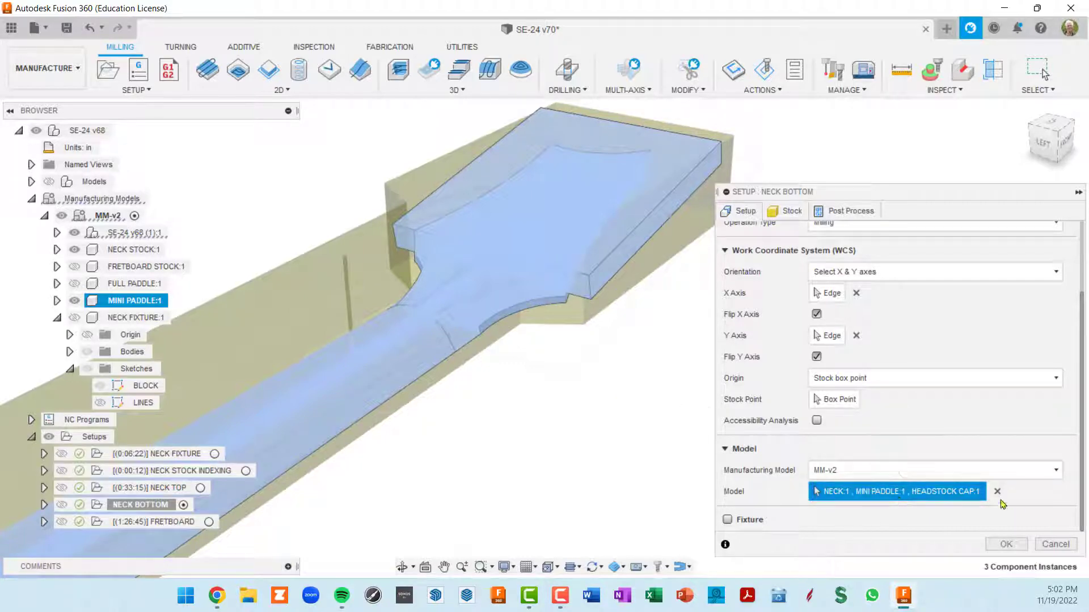
{"action": "middle_click_drag", "start_coordinate": [644, 372], "coordinate": [629, 255], "text": "shift"}
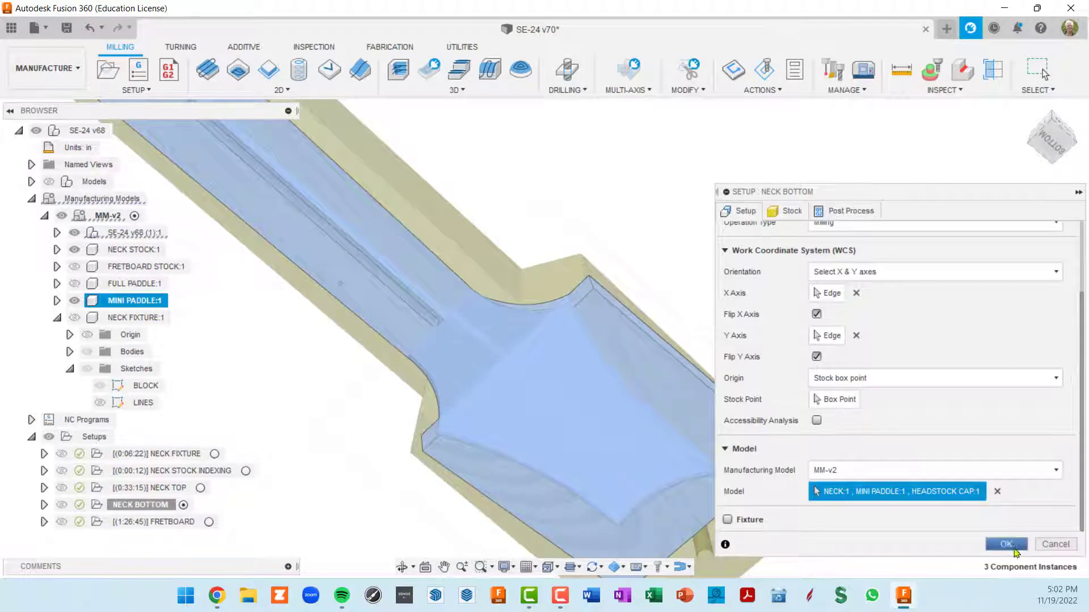
{"action": "left_click", "coordinate": [1006, 544]}
- Examine the headstock cap's underside and the transition from neck to paddle from below and from the side
{"action": "middle_click_drag", "start_coordinate": [675, 387], "coordinate": [649, 314], "text": "shift"}
{"action": "scroll", "coordinate": [740, 399], "scroll_direction": "up", "scroll_amount": 3}
{"action": "scroll", "coordinate": [686, 320], "scroll_direction": "up", "scroll_amount": 8}
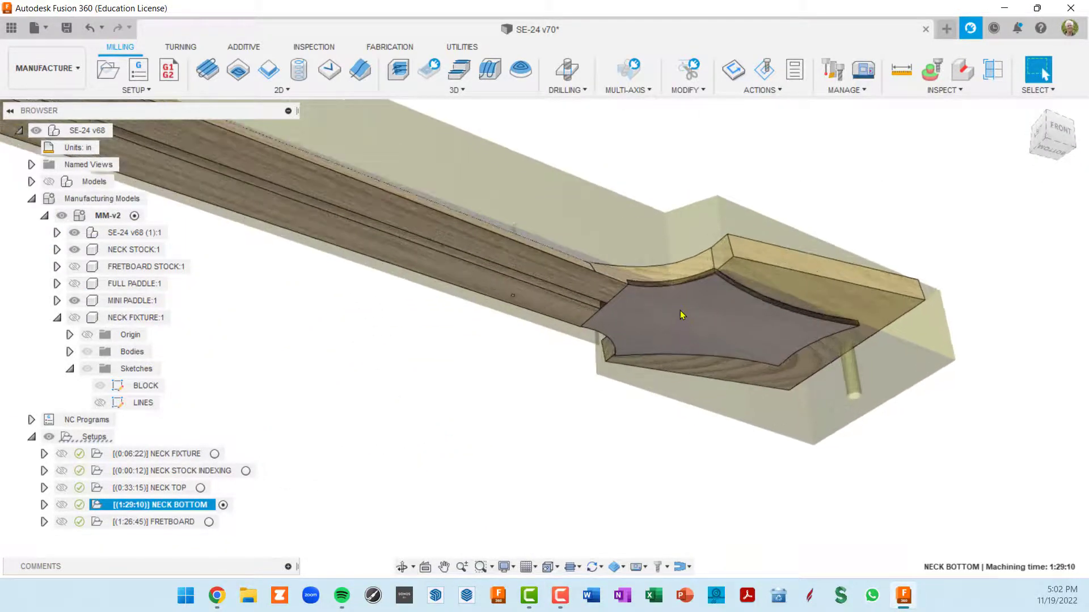
{"action": "scroll", "coordinate": [682, 311], "scroll_direction": "up", "scroll_amount": 3}
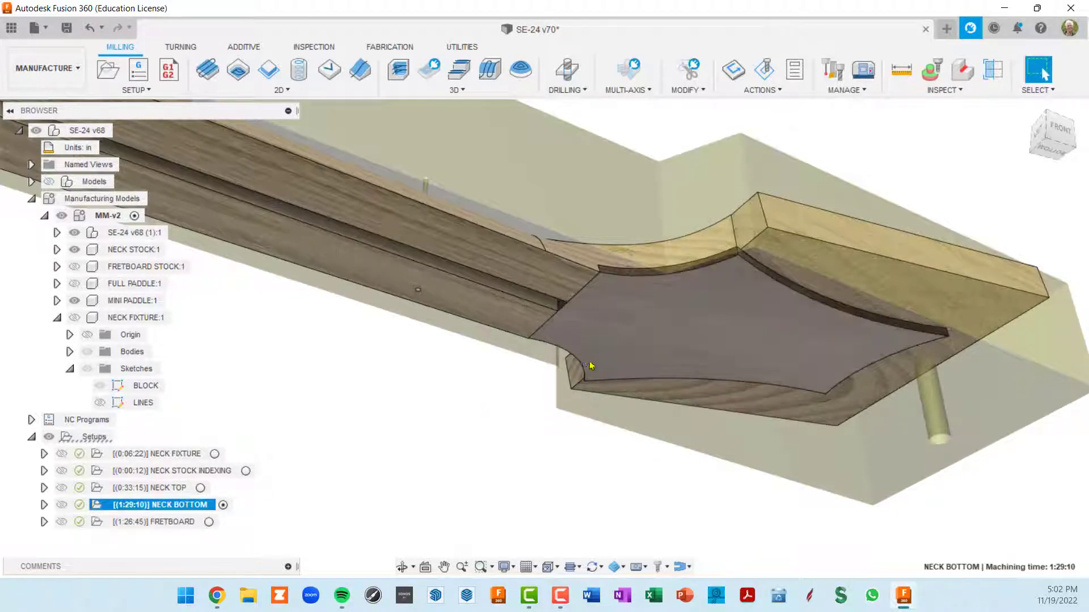
{"action": "middle_click_drag", "start_coordinate": [586, 367], "coordinate": [617, 423], "text": "shift"}
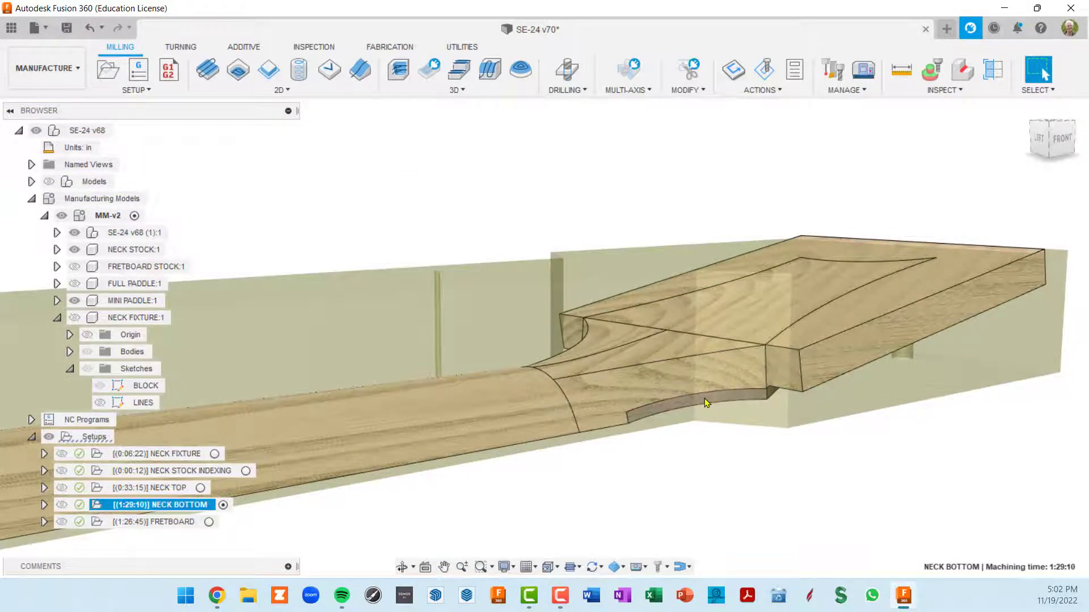
{"action": "middle_click_drag", "start_coordinate": [708, 405], "coordinate": [687, 256], "text": "shift"}
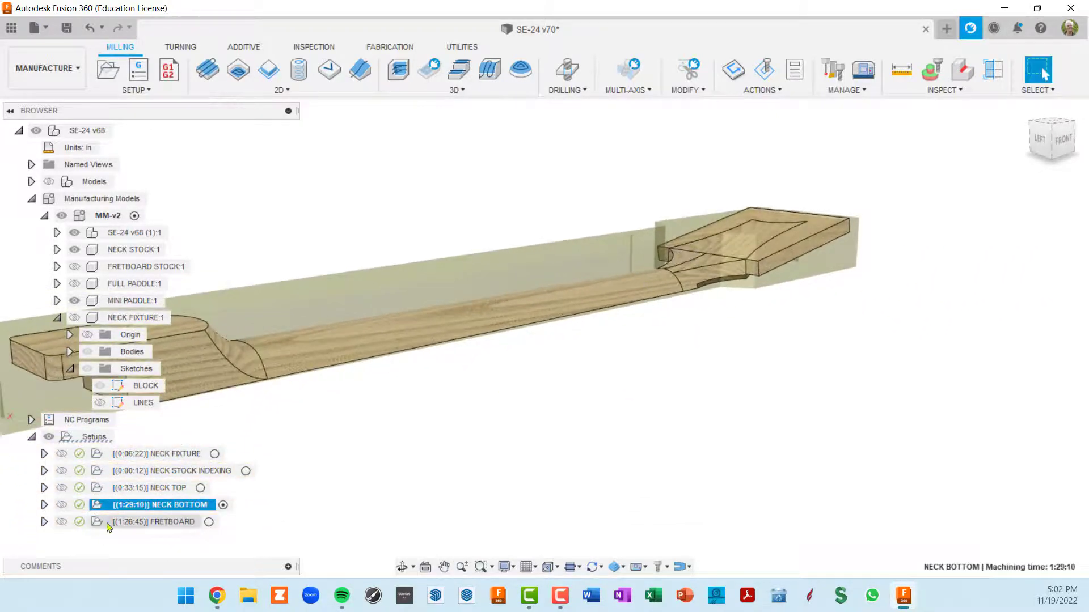
- Expand the NECK BOTTOM setup's operations and inspect the HEAL CONTOUR toolpath at the heel end of the neck
{"action": "left_click", "coordinate": [44, 505]}
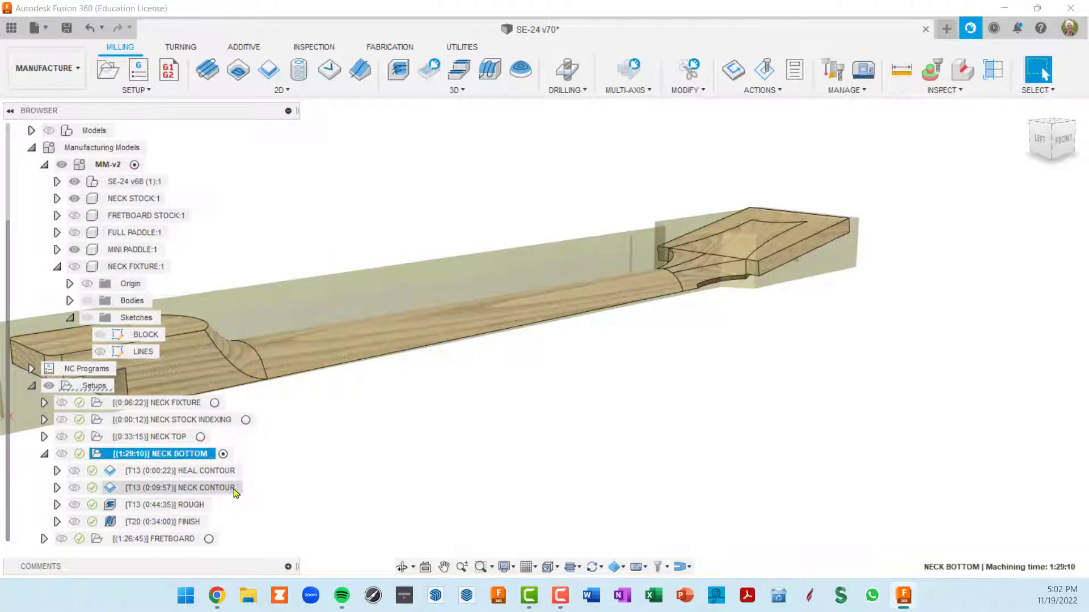
{"action": "scroll", "coordinate": [303, 478], "scroll_direction": "down", "scroll_amount": 3}
{"action": "middle_click_drag", "start_coordinate": [311, 474], "coordinate": [578, 414]}
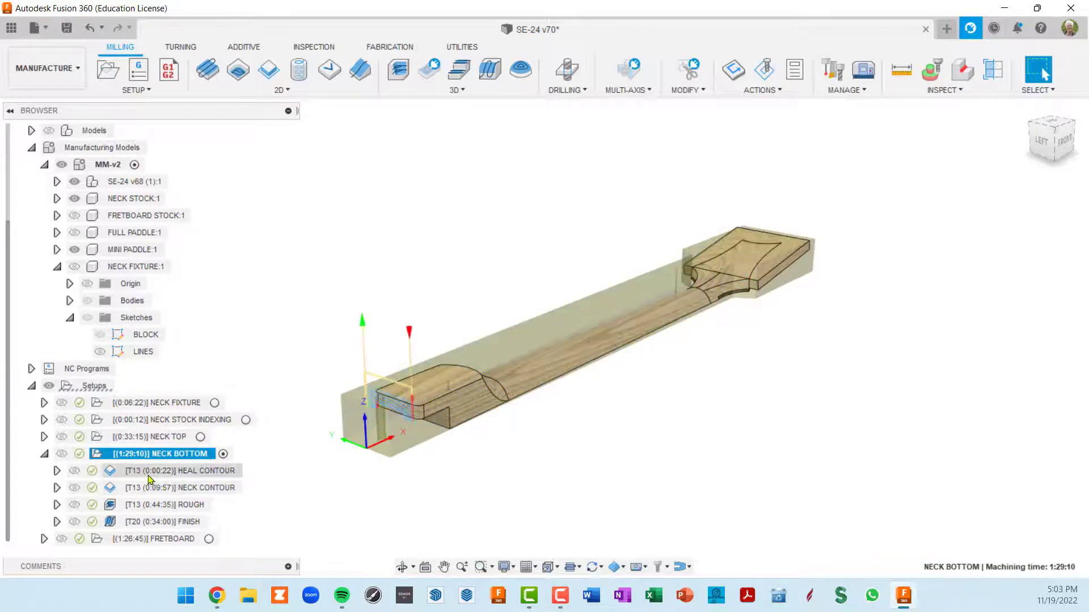
{"action": "scroll", "coordinate": [125, 480], "scroll_direction": "up", "scroll_amount": 1}
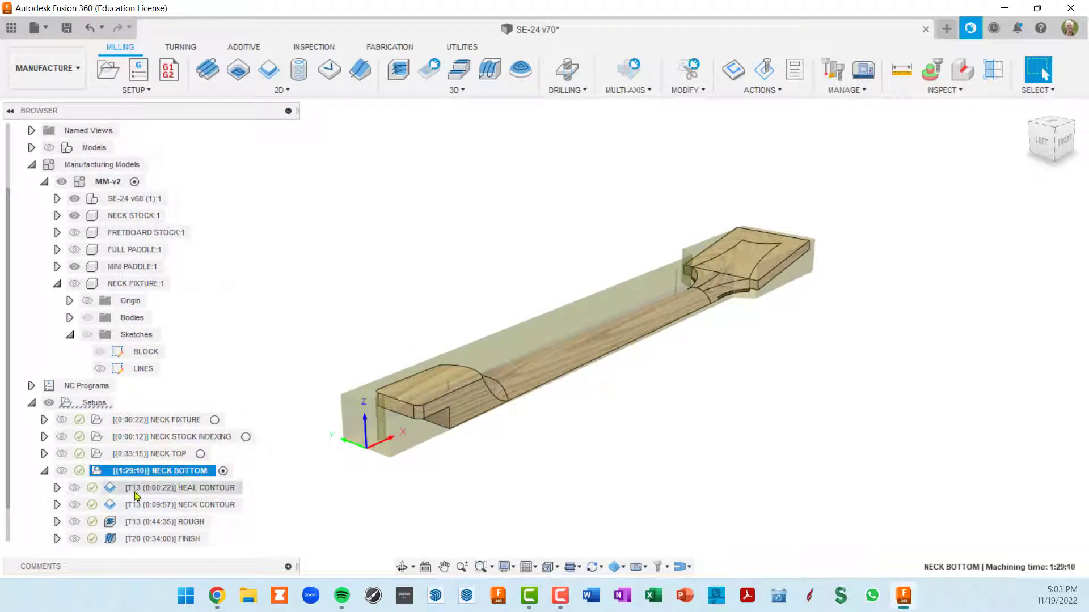
{"action": "left_click", "coordinate": [116, 488]}
{"action": "scroll", "coordinate": [399, 417], "scroll_direction": "up", "scroll_amount": 5}
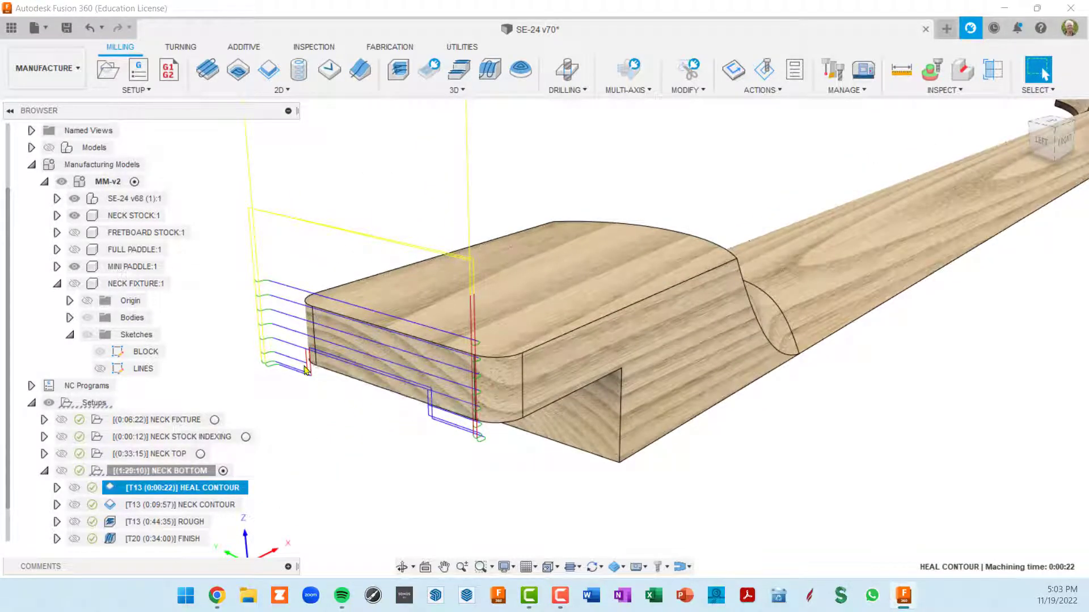
{"action": "scroll", "coordinate": [396, 391], "scroll_direction": "down", "scroll_amount": 1}
{"action": "scroll", "coordinate": [396, 391], "scroll_direction": "down", "scroll_amount": 2}
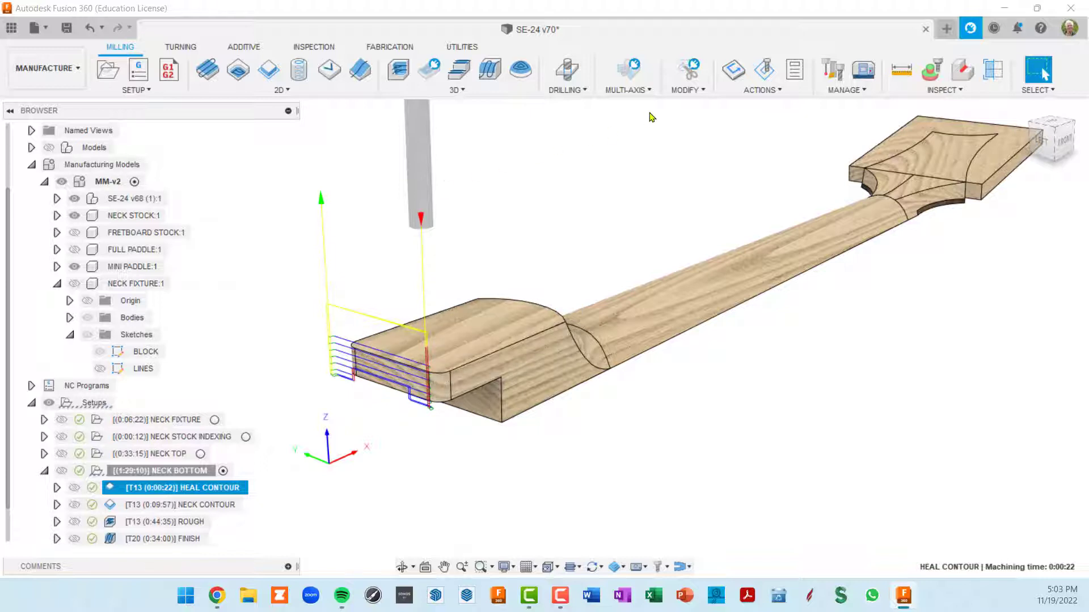
- Simulate the HEAL CONTOUR operation, examine the slot and tab it cuts at the heel, and exit the simulation
{"action": "left_click", "coordinate": [762, 73]}
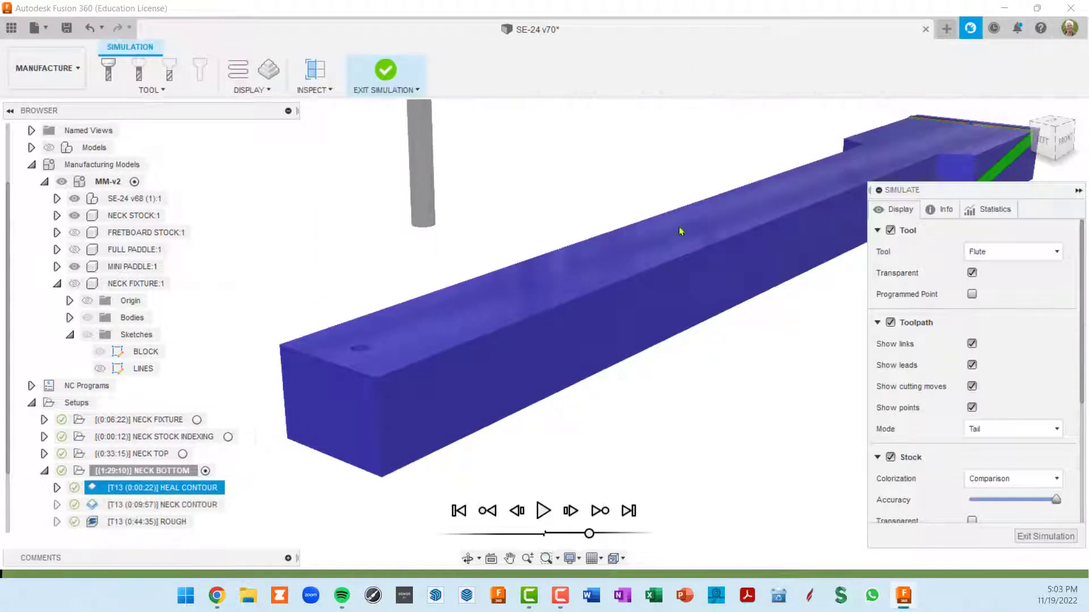
{"action": "left_click", "coordinate": [543, 512]}
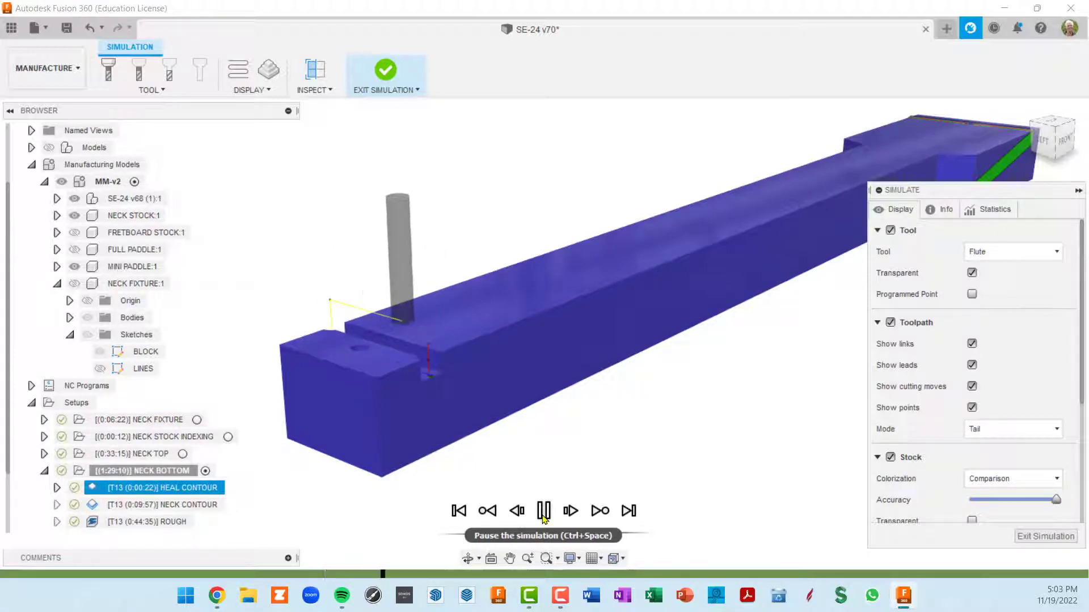
{"action": "middle_click_drag", "start_coordinate": [539, 452], "coordinate": [454, 450], "text": "shift"}
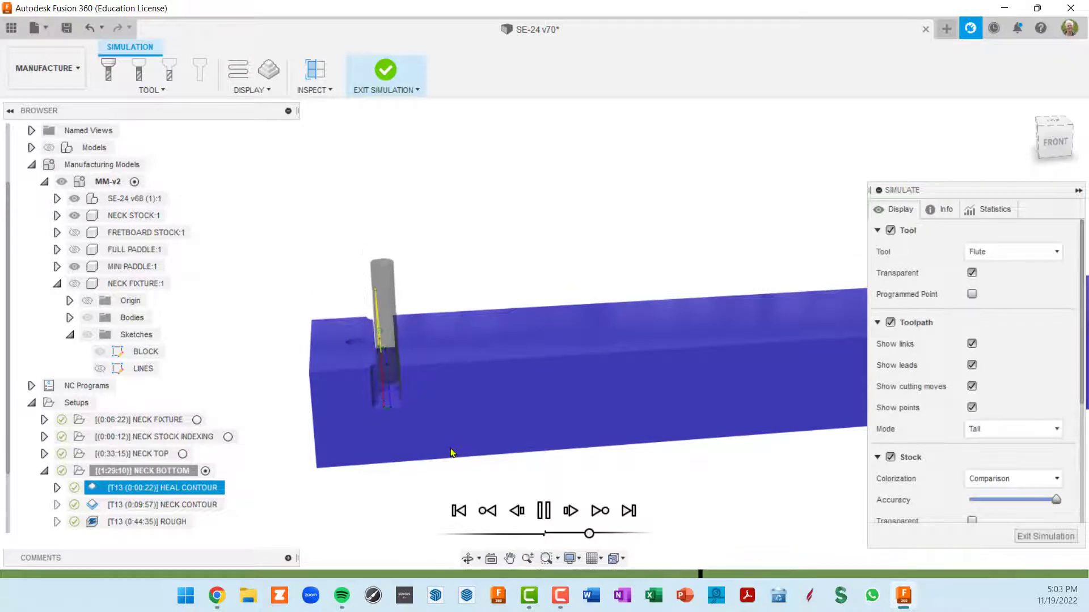
{"action": "scroll", "coordinate": [389, 375], "scroll_direction": "up", "scroll_amount": 6}
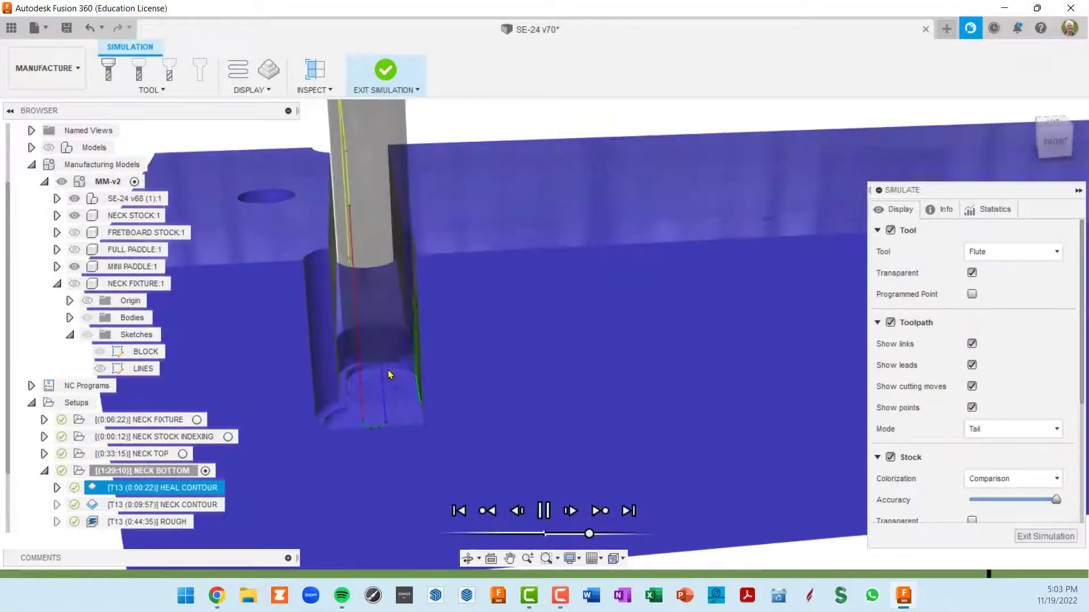
{"action": "key", "text": "space"}
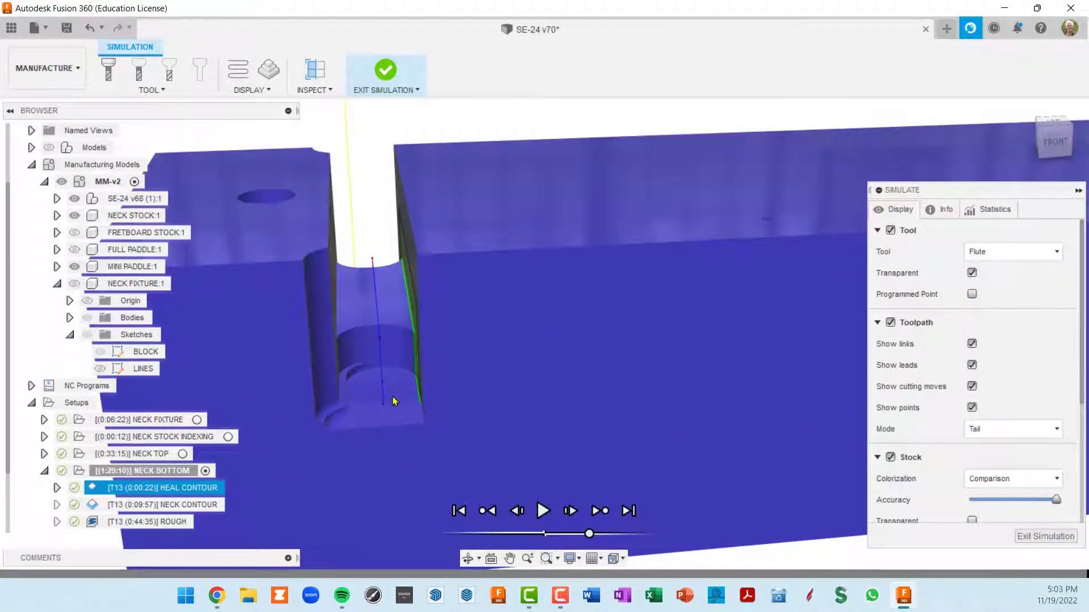
{"action": "scroll", "coordinate": [390, 397], "scroll_direction": "down", "scroll_amount": 6}
{"action": "middle_click_drag", "start_coordinate": [550, 462], "coordinate": [570, 463], "text": "shift"}
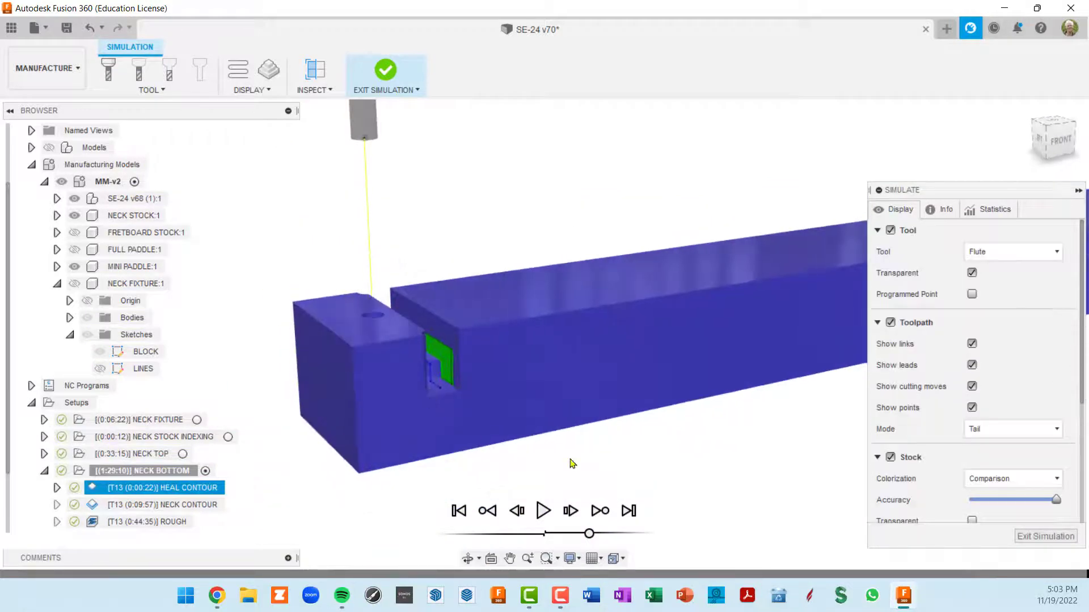
{"action": "left_click", "coordinate": [1046, 536]}
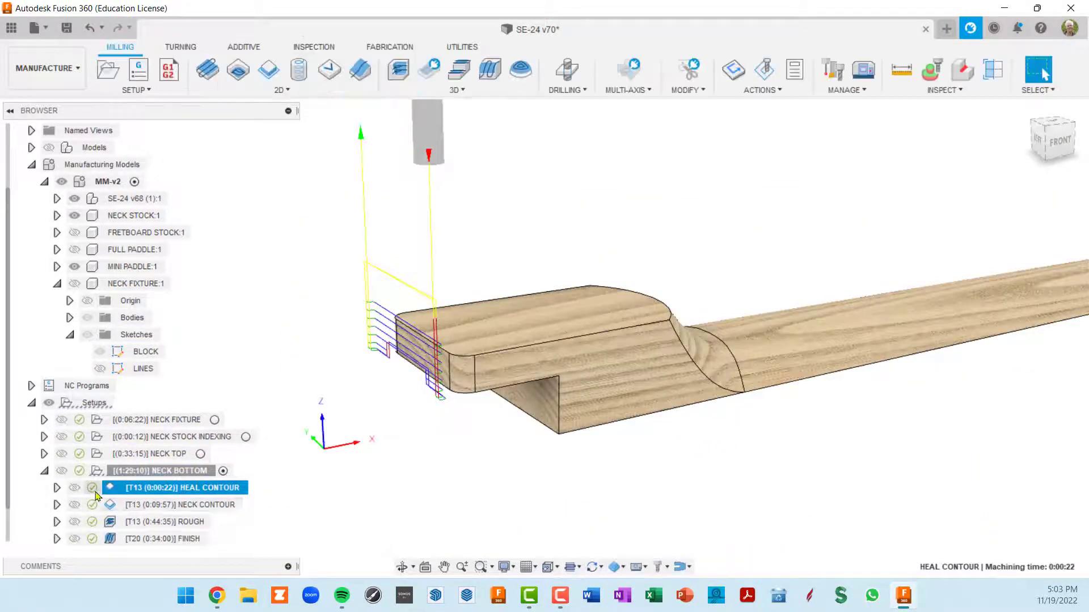
- Open the HEAL CONTOUR operation for editing and check its tool and contour geometry at the heel's end face
{"action": "double_click", "coordinate": [135, 493]}
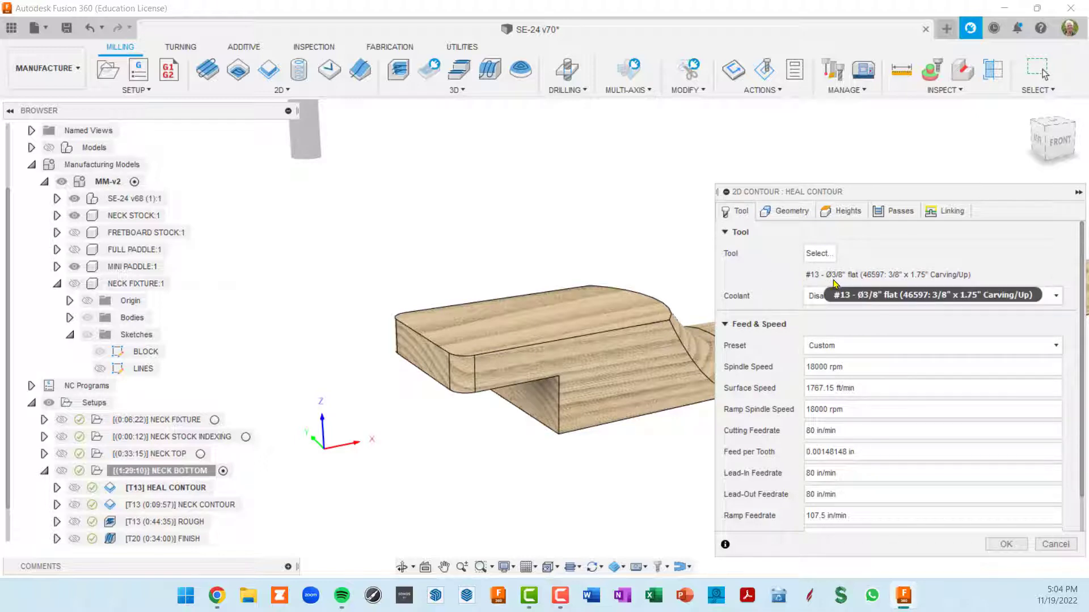
{"action": "left_click", "coordinate": [791, 218]}
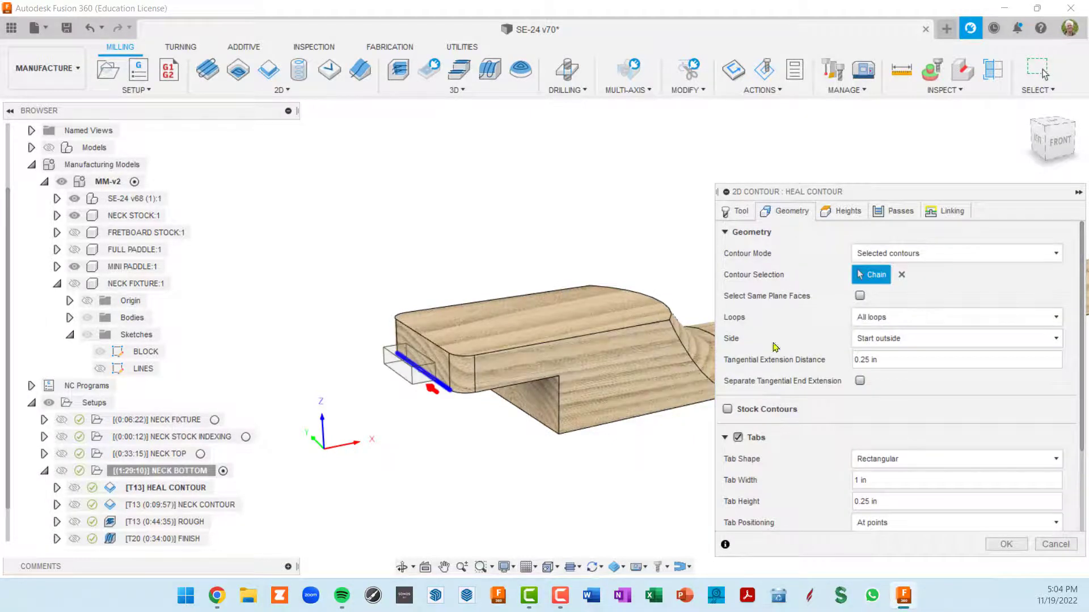
{"action": "middle_click_drag", "start_coordinate": [627, 338], "coordinate": [500, 390], "text": "shift"}
{"action": "scroll", "coordinate": [465, 400], "scroll_direction": "up", "scroll_amount": 5}
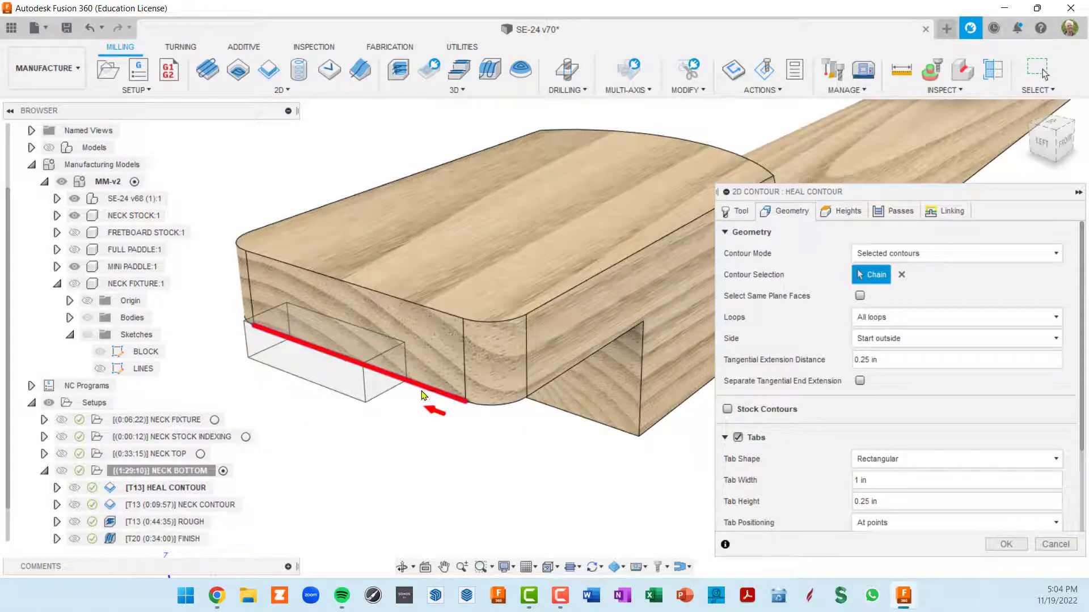
- Examine the selected contour chain along the heel's lower end edge and the rectangular tab placed on it
{"action": "scroll", "coordinate": [428, 394], "scroll_direction": "down", "scroll_amount": 5}
{"action": "left_click", "coordinate": [430, 395]}
{"action": "middle_click_drag", "start_coordinate": [430, 395], "coordinate": [641, 255], "text": "shift"}
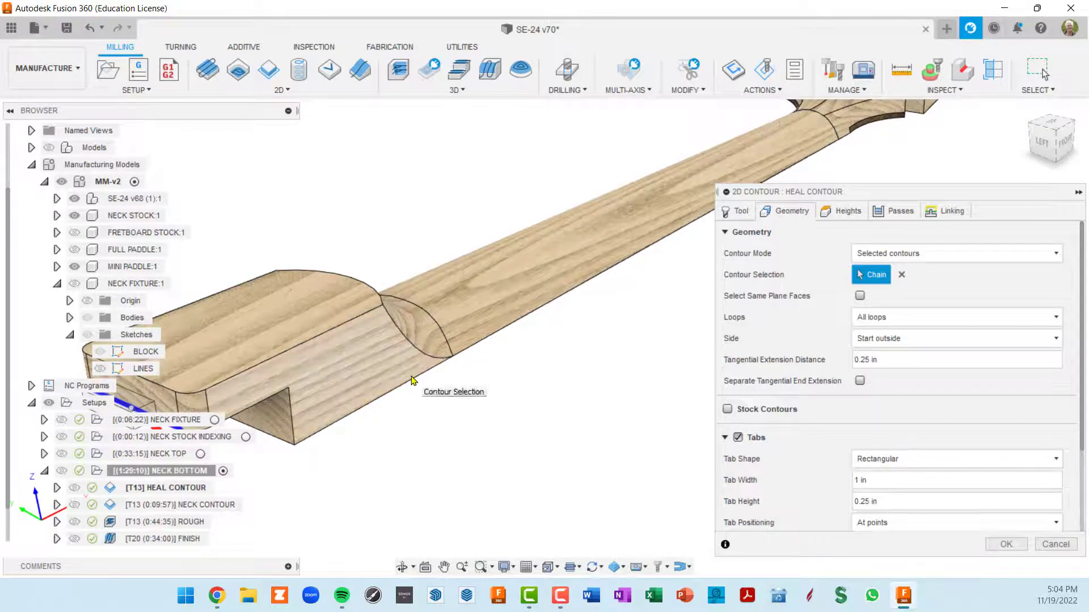
{"action": "middle_click_drag", "start_coordinate": [418, 379], "coordinate": [553, 326], "text": "shift"}
{"action": "scroll", "coordinate": [437, 369], "scroll_direction": "down", "scroll_amount": 2}
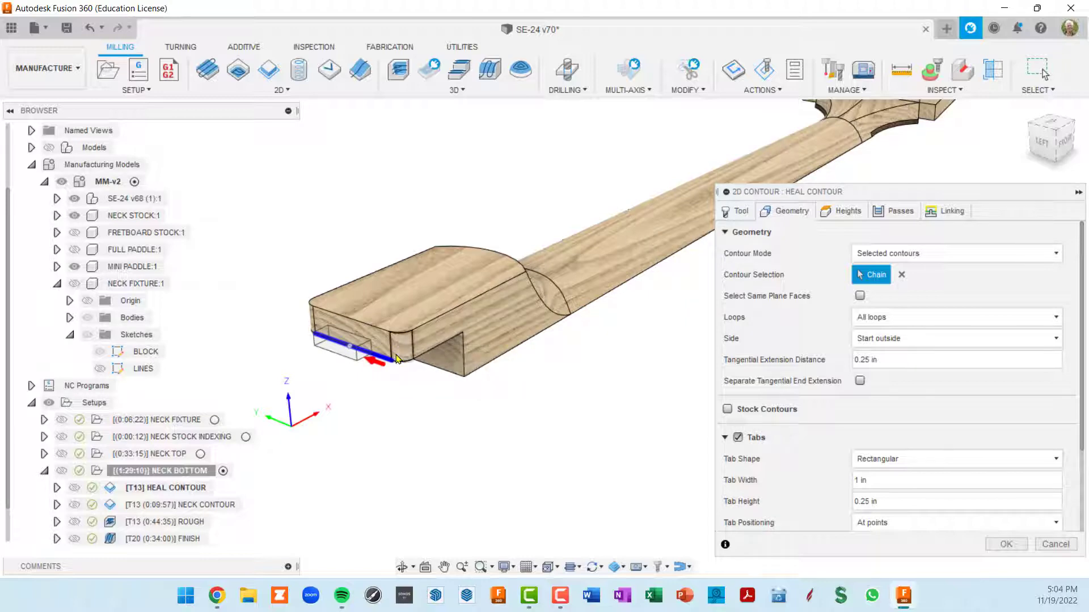
{"action": "scroll", "coordinate": [366, 363], "scroll_direction": "up", "scroll_amount": 2}
{"action": "scroll", "coordinate": [366, 363], "scroll_direction": "up", "scroll_amount": 1}
{"action": "left_click", "coordinate": [364, 347]}
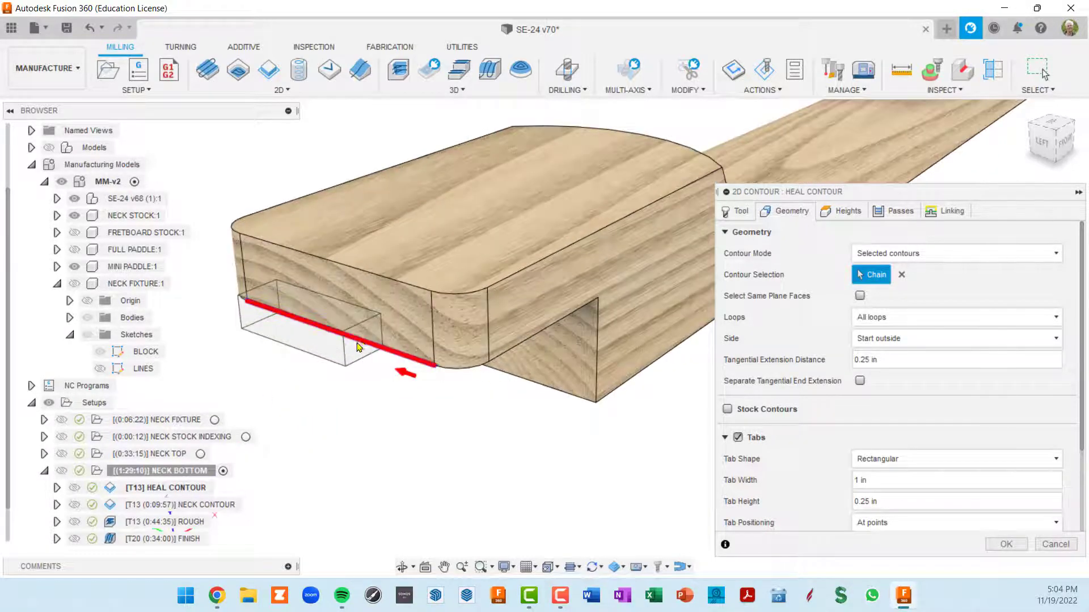
- Review the HEAL CONTOUR geometry settings, from the contour selection and side through the rectangular tab's width, height and positioning
{"action": "scroll", "coordinate": [367, 349], "scroll_direction": "down", "scroll_amount": 3}
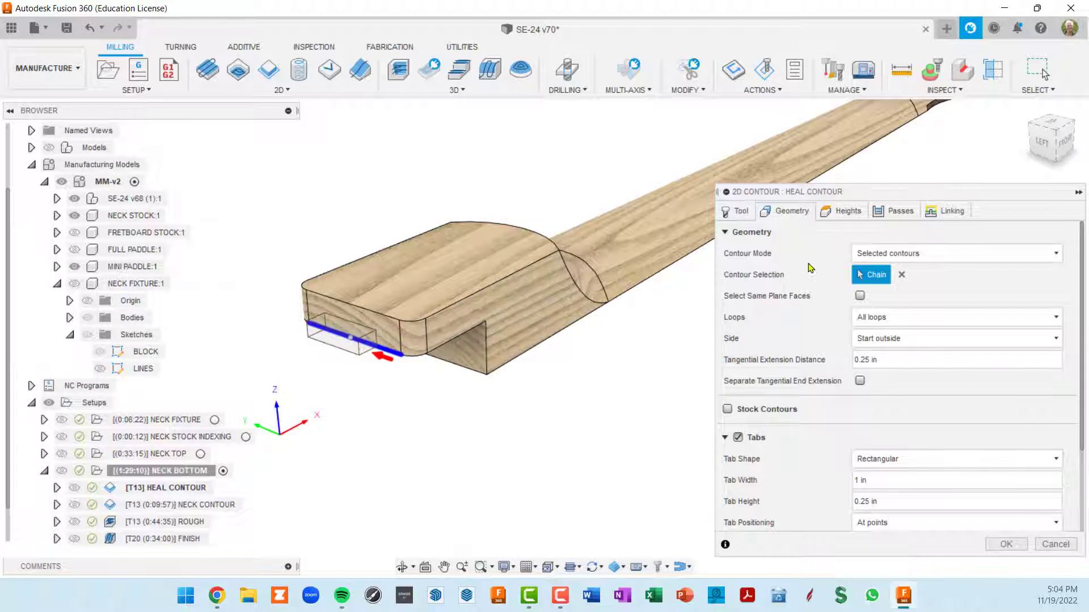
{"action": "scroll", "coordinate": [790, 234], "scroll_direction": "down", "scroll_amount": 3}
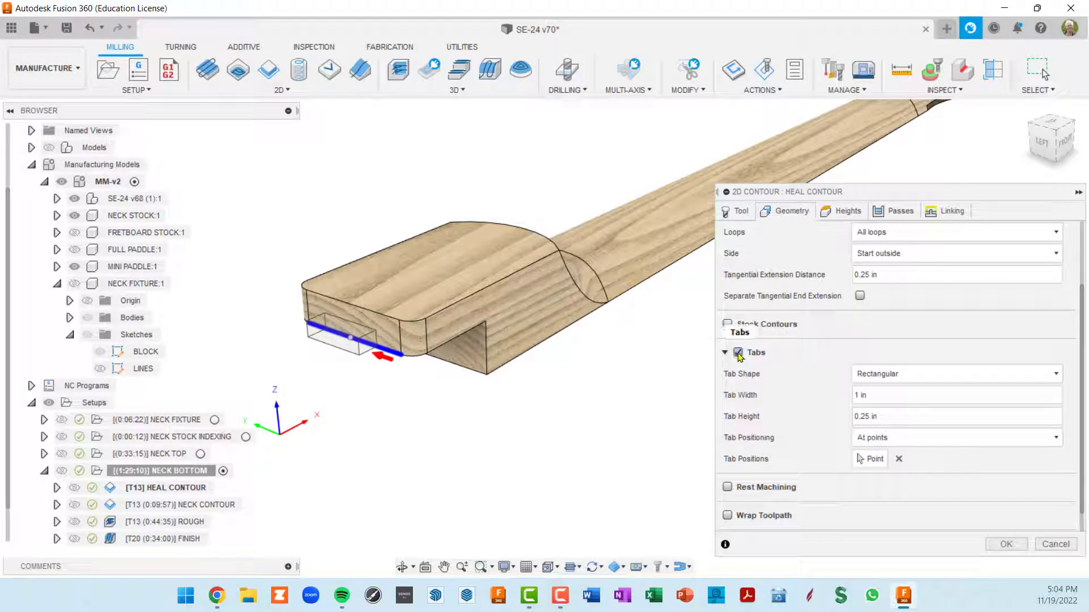
{"action": "scroll", "coordinate": [772, 353], "scroll_direction": "up", "scroll_amount": 3}
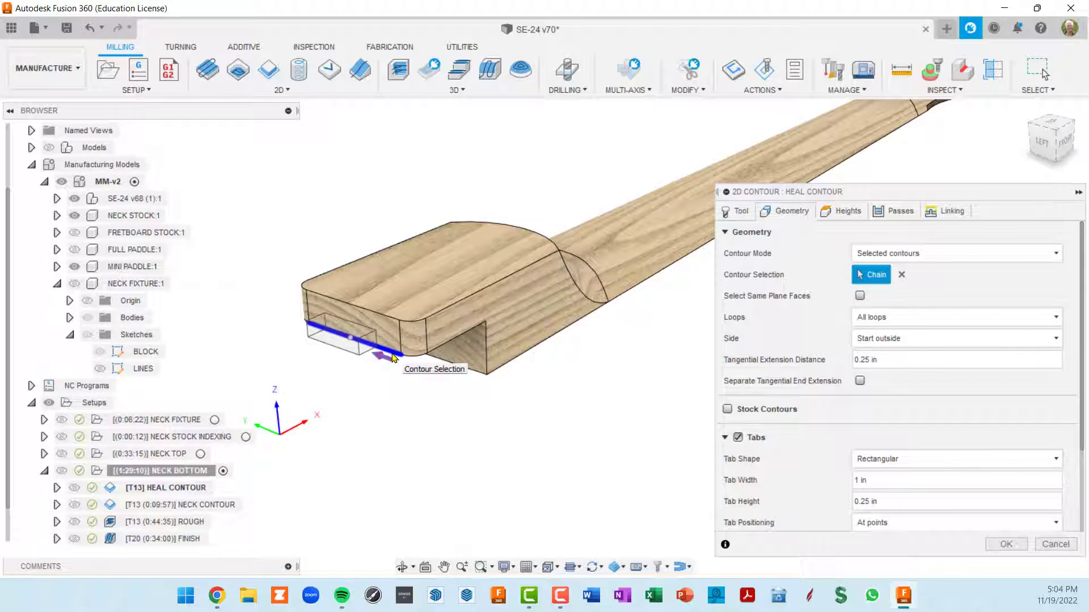
{"action": "scroll", "coordinate": [865, 302], "scroll_direction": "down", "scroll_amount": 1}
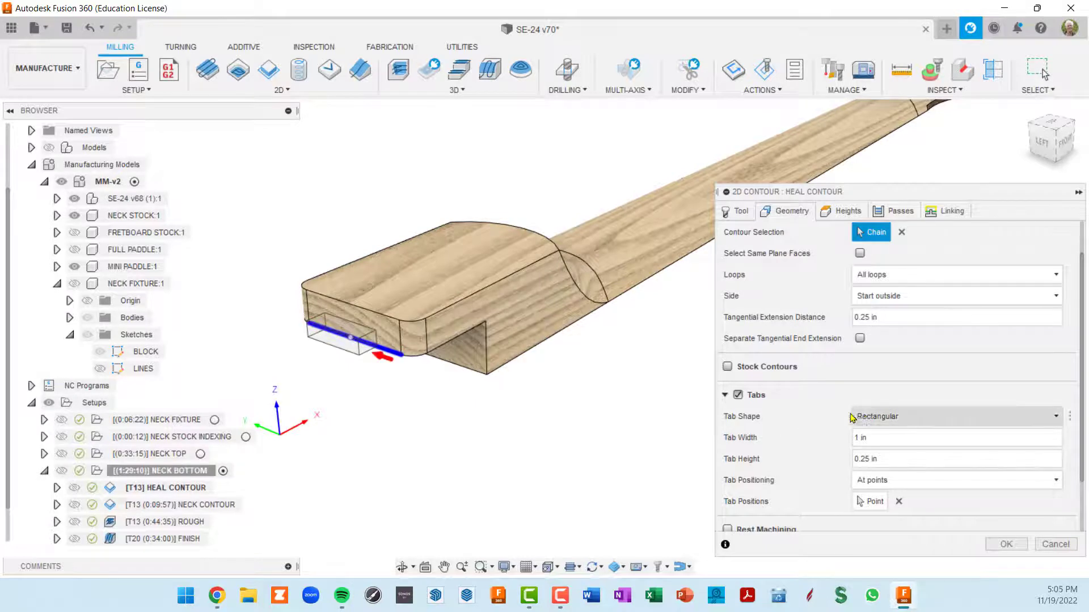
{"action": "scroll", "coordinate": [839, 418], "scroll_direction": "down", "scroll_amount": 3}
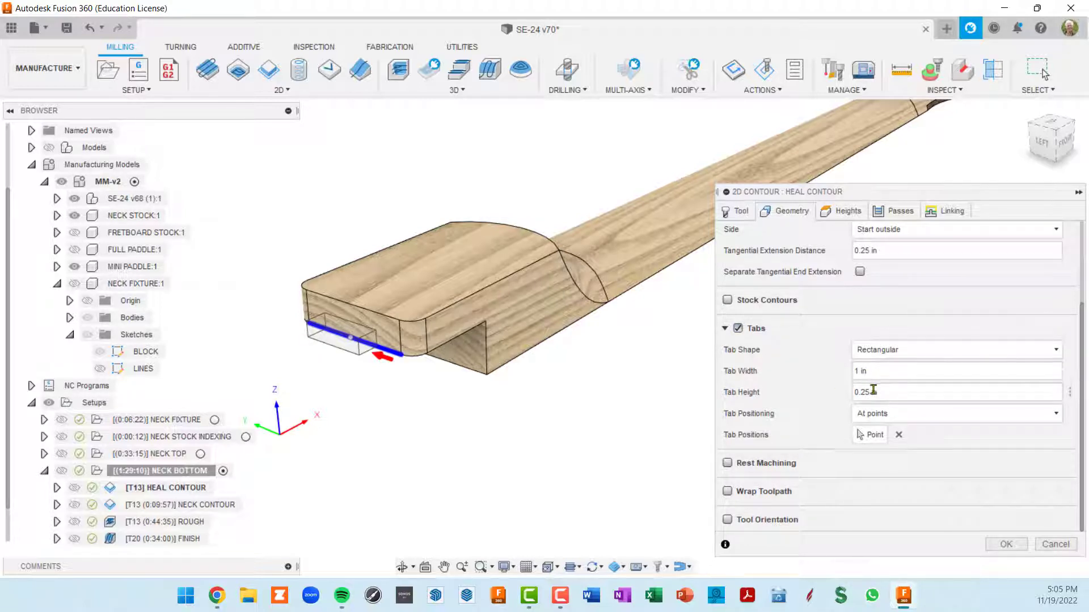
- Clear the HEAL CONTOUR tab position and place it again at the midpoint of the heel's lower end edge, keeping At points positioning
{"action": "left_click", "coordinate": [874, 441]}
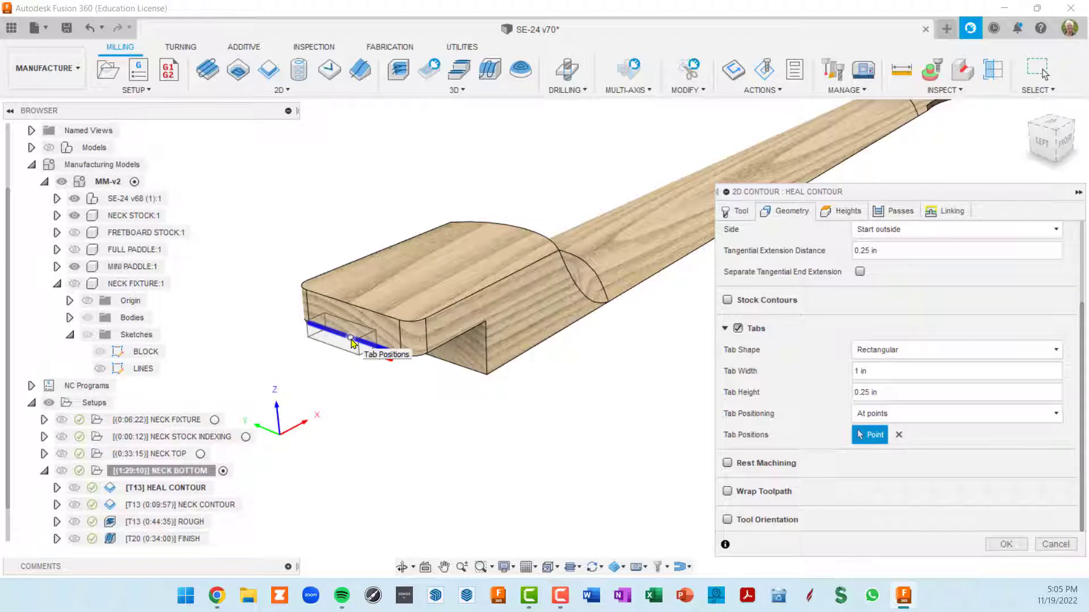
{"action": "left_click", "coordinate": [898, 434]}
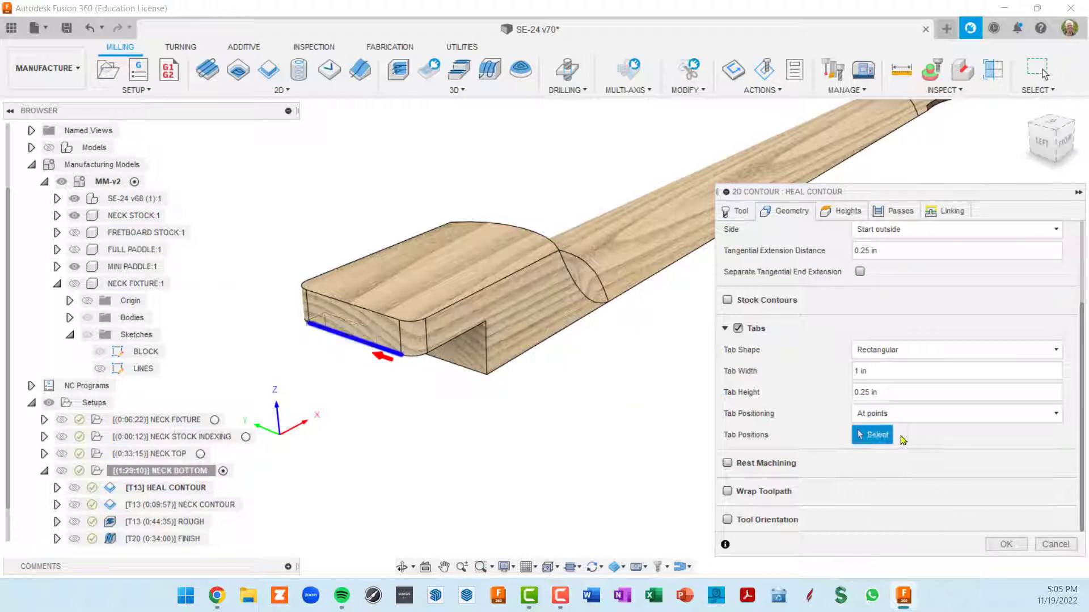
{"action": "left_click", "coordinate": [1049, 413]}
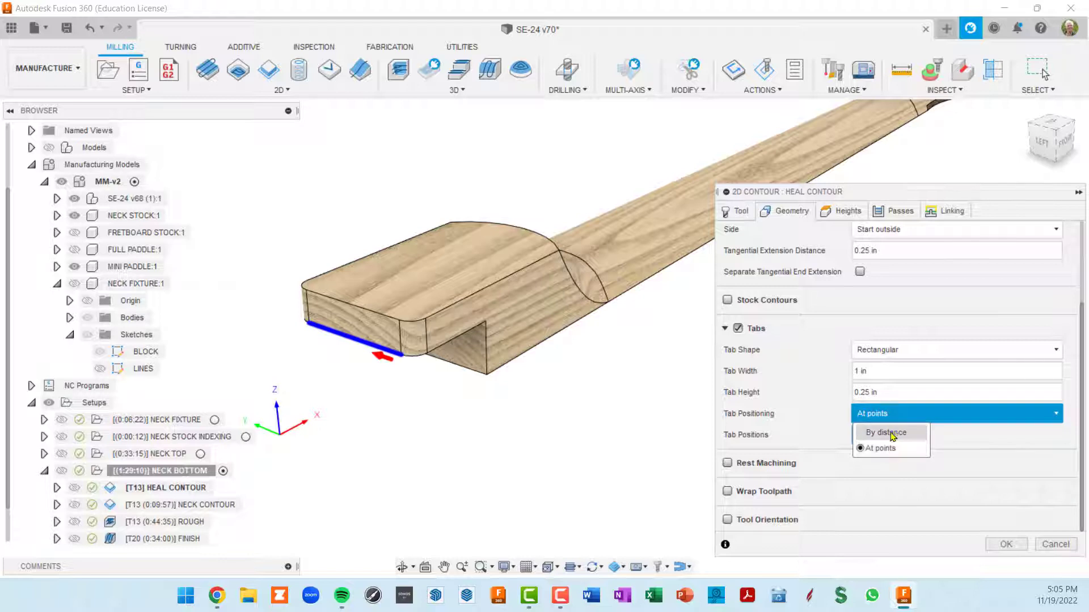
{"action": "left_click", "coordinate": [883, 448]}
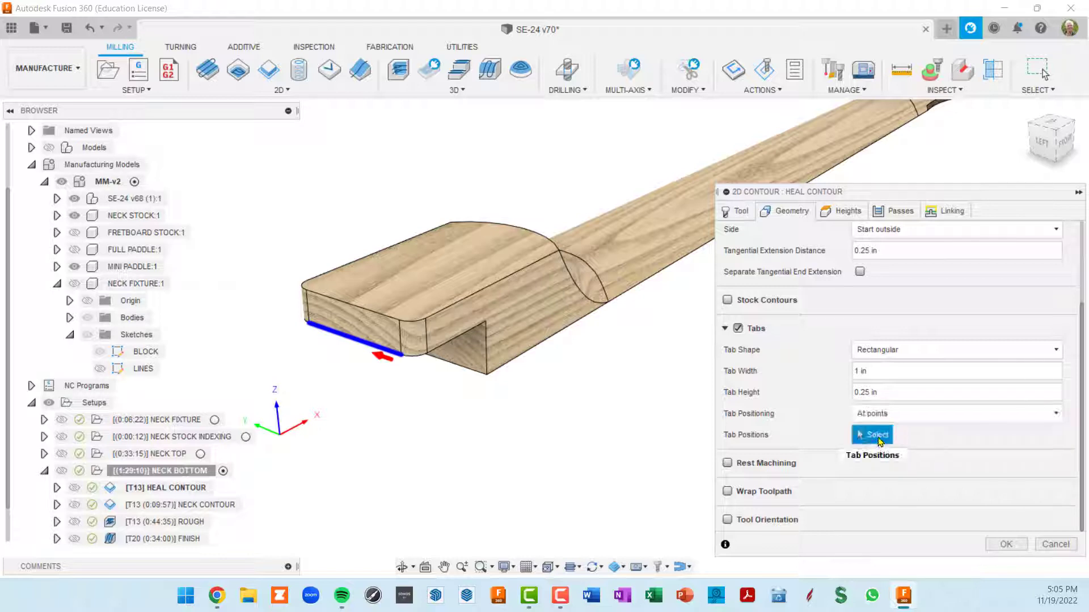
{"action": "left_click", "coordinate": [352, 338]}
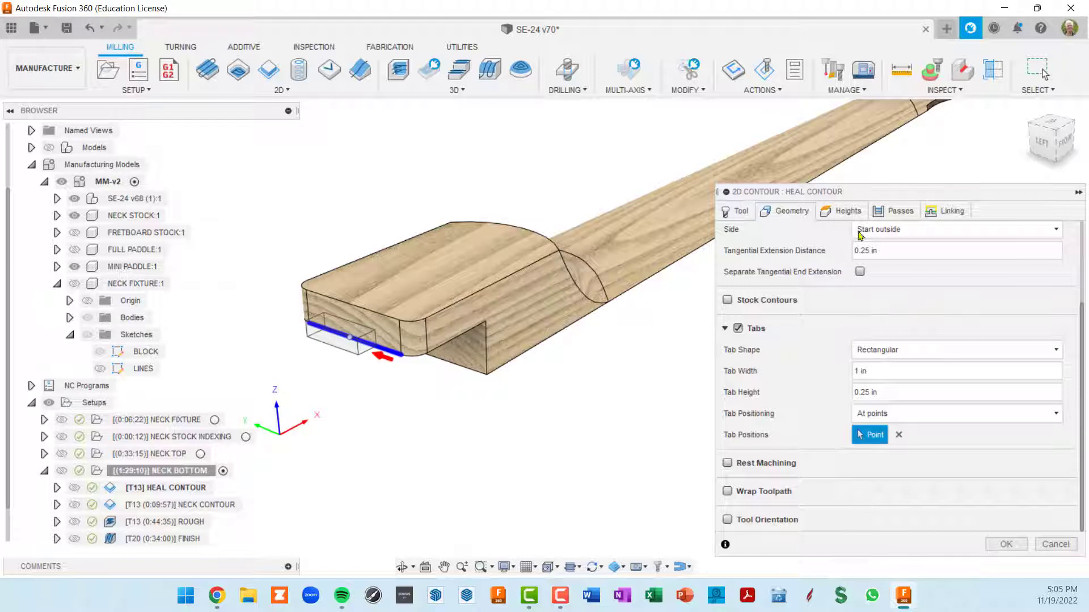
- Review the HEAL CONTOUR heights and its passes settings, including roughing passes and multiple depths, and close the operation without saving changes
{"action": "left_click", "coordinate": [844, 211]}
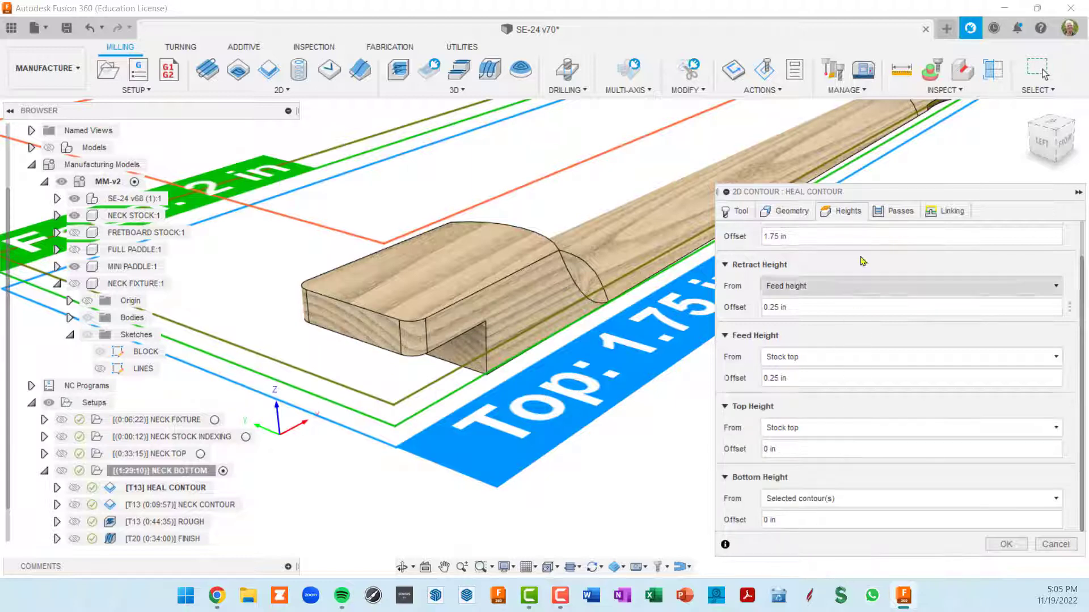
{"action": "left_click", "coordinate": [898, 215]}
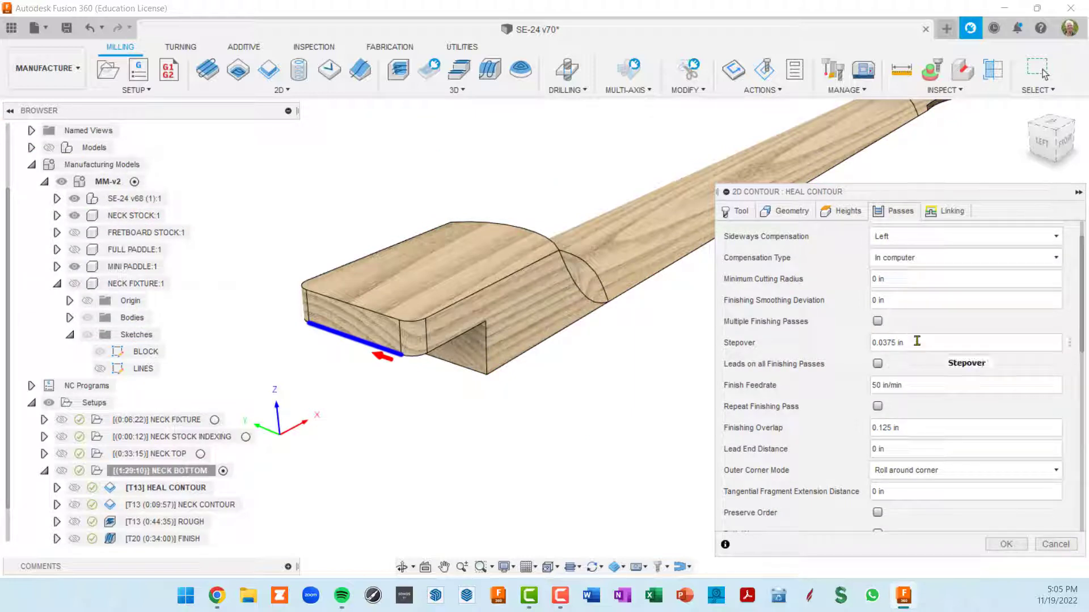
{"action": "scroll", "coordinate": [824, 454], "scroll_direction": "down", "scroll_amount": 6}
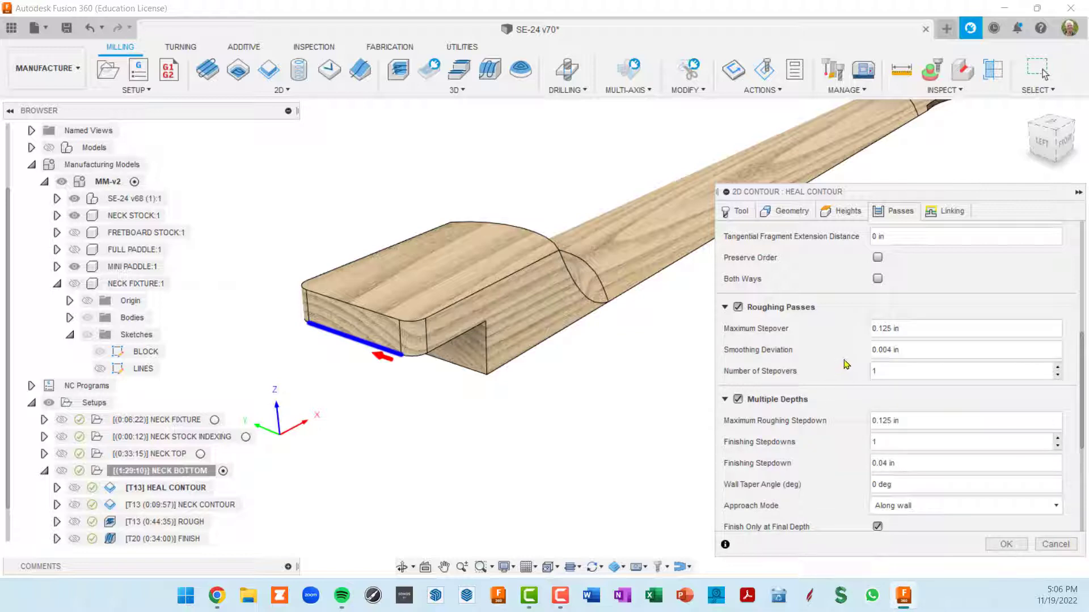
{"action": "scroll", "coordinate": [847, 364], "scroll_direction": "up", "scroll_amount": 5}
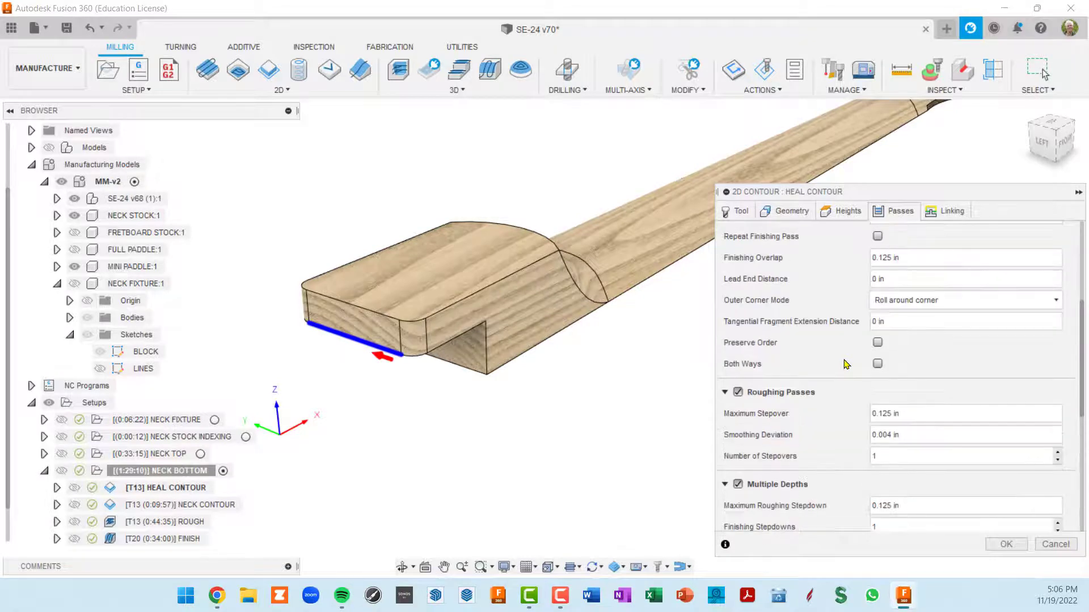
{"action": "scroll", "coordinate": [846, 364], "scroll_direction": "up", "scroll_amount": 1}
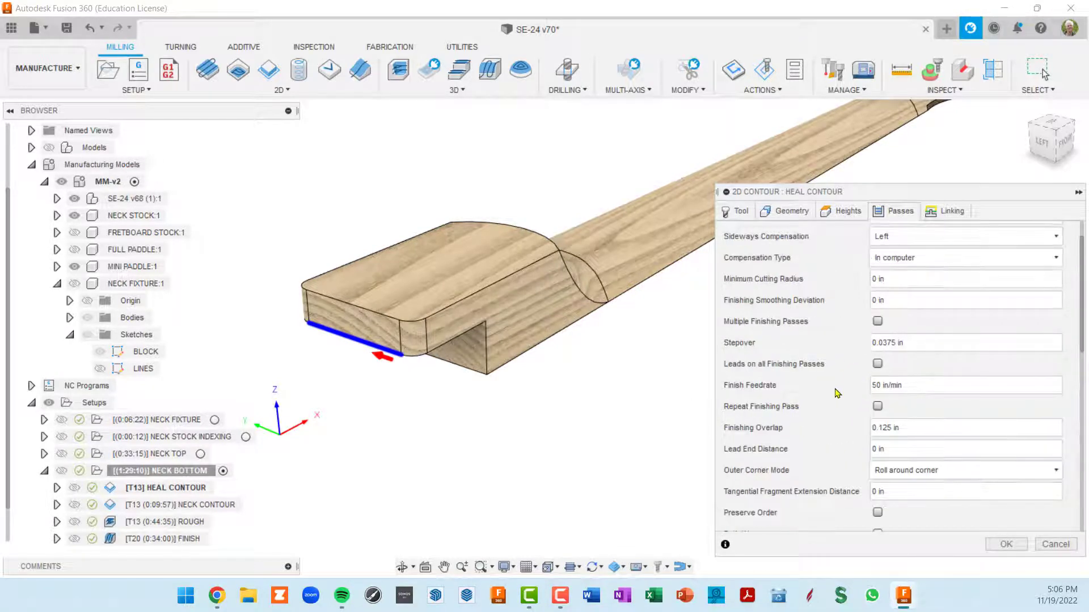
{"action": "scroll", "coordinate": [857, 415], "scroll_direction": "down", "scroll_amount": 5}
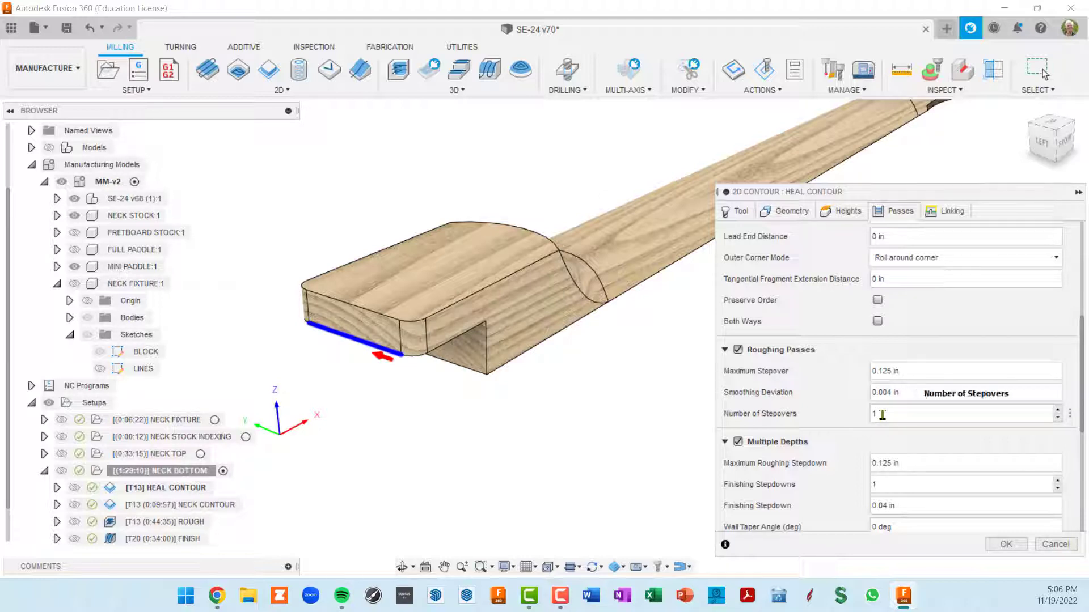
{"action": "scroll", "coordinate": [853, 477], "scroll_direction": "down", "scroll_amount": 2}
{"action": "scroll", "coordinate": [853, 476], "scroll_direction": "down", "scroll_amount": 5}
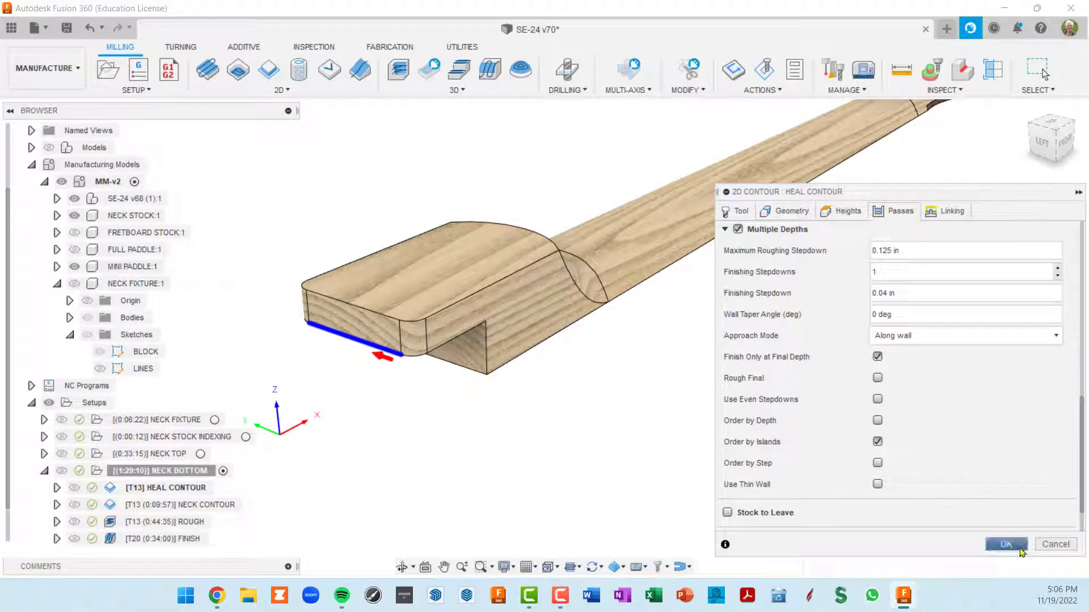
{"action": "left_click", "coordinate": [1056, 545]}
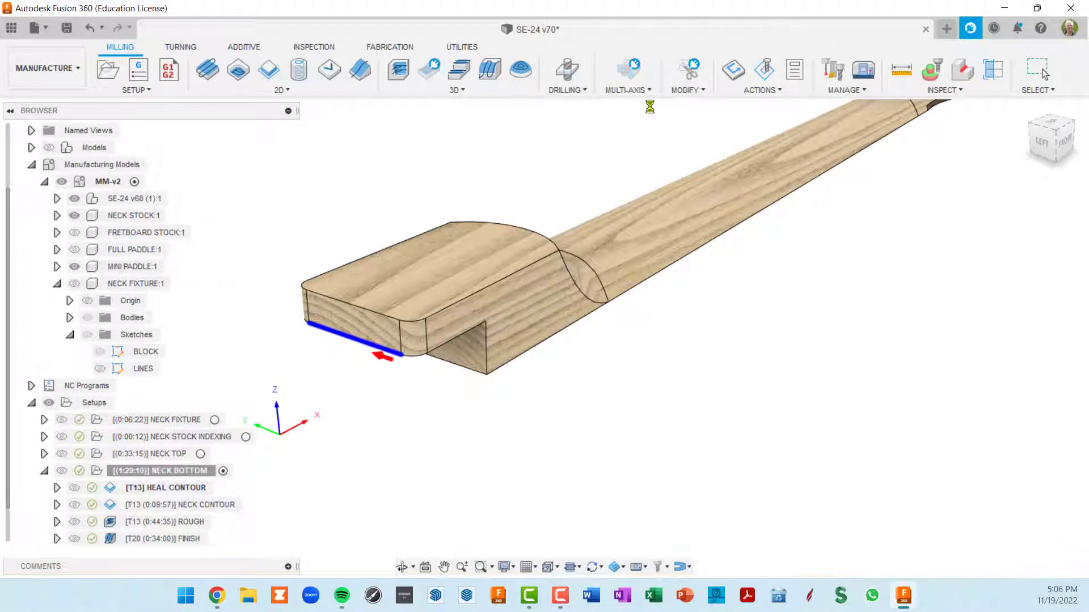
- Simulate the HEAL CONTOUR operation, inspect the slot and remaining tab at the heel from the front side, and exit the simulation
{"action": "left_click", "coordinate": [765, 71]}
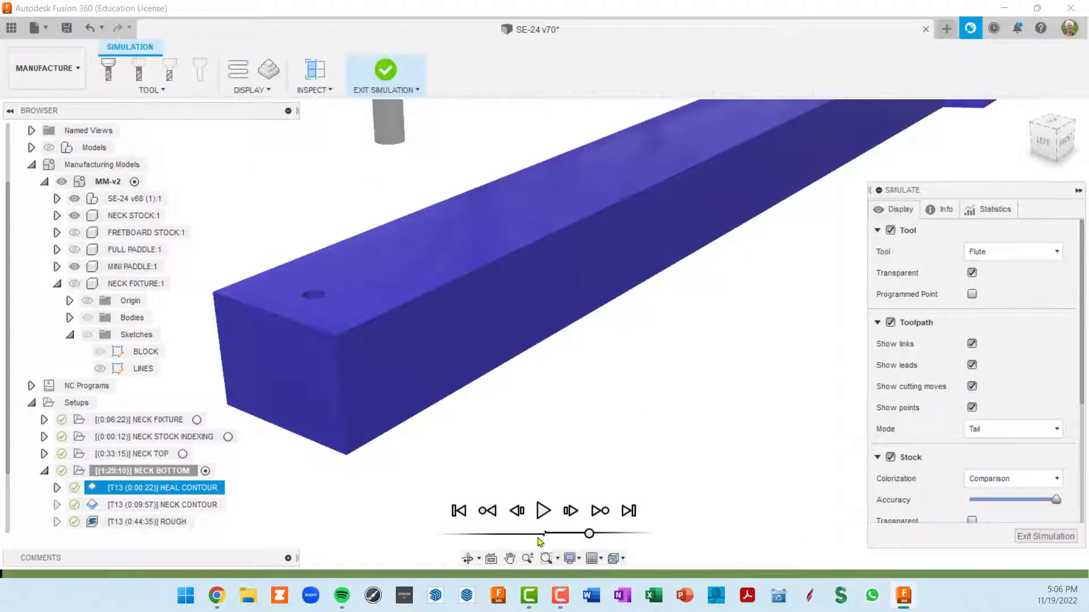
{"action": "left_click", "coordinate": [544, 511]}
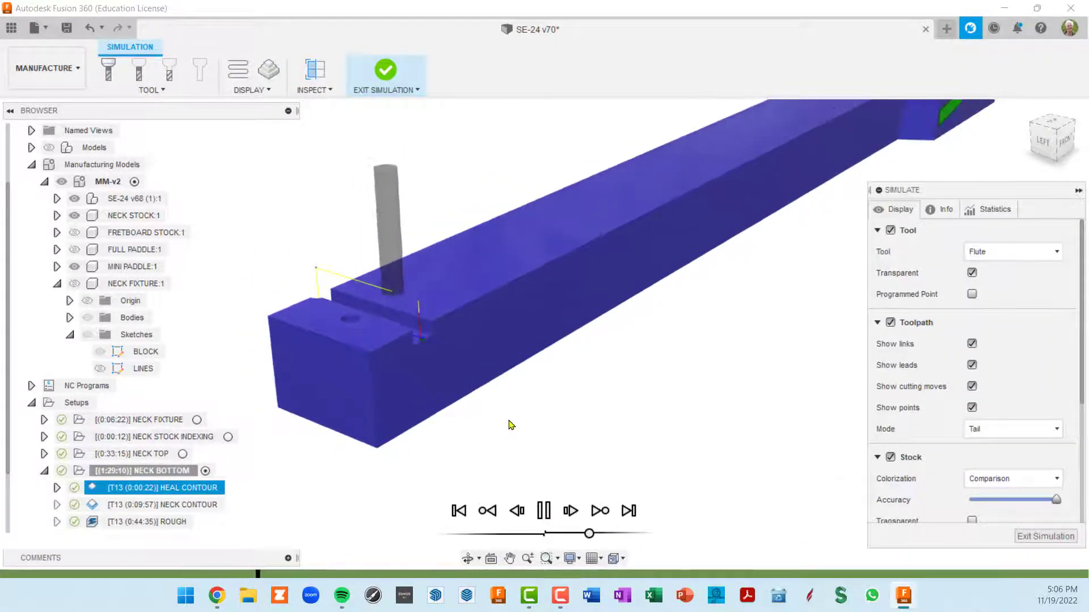
{"action": "middle_click_drag", "start_coordinate": [513, 424], "coordinate": [442, 419], "text": "shift"}
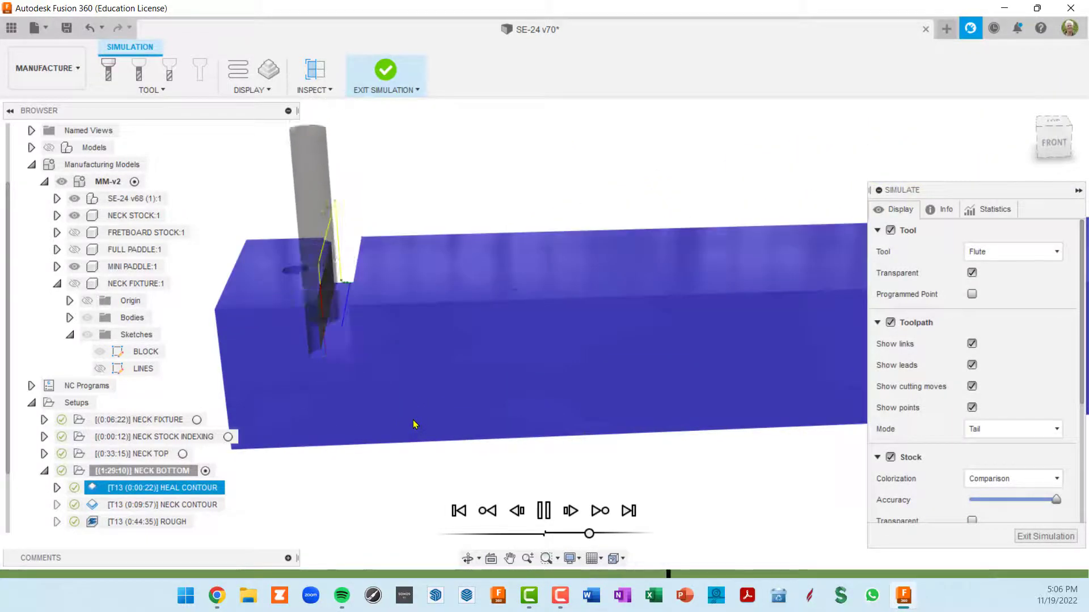
{"action": "middle_click_drag", "start_coordinate": [413, 424], "coordinate": [405, 353], "text": "shift"}
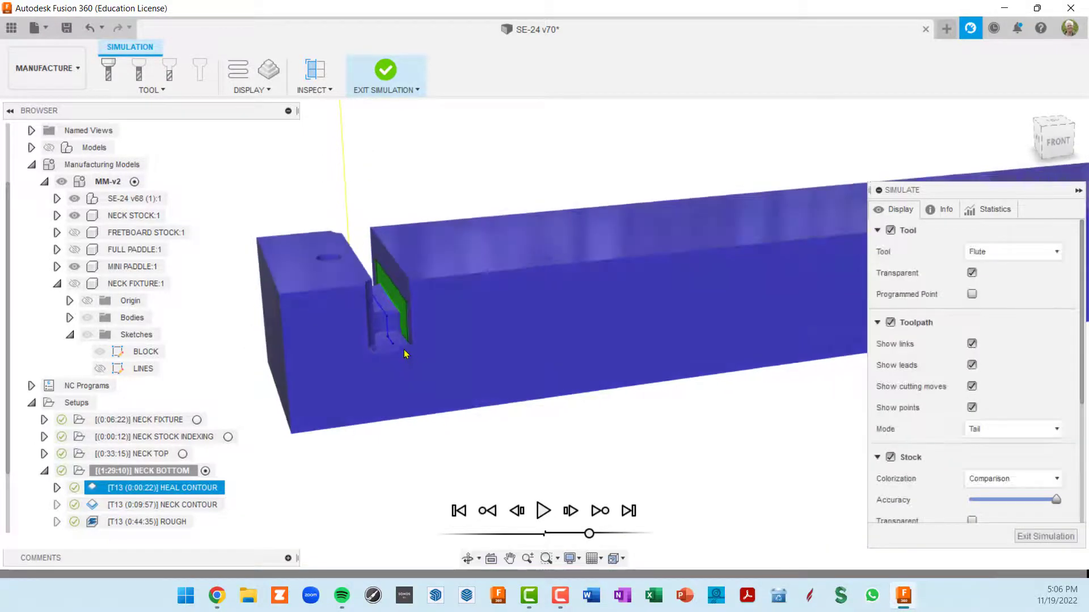
{"action": "scroll", "coordinate": [400, 335], "scroll_direction": "up", "scroll_amount": 1}
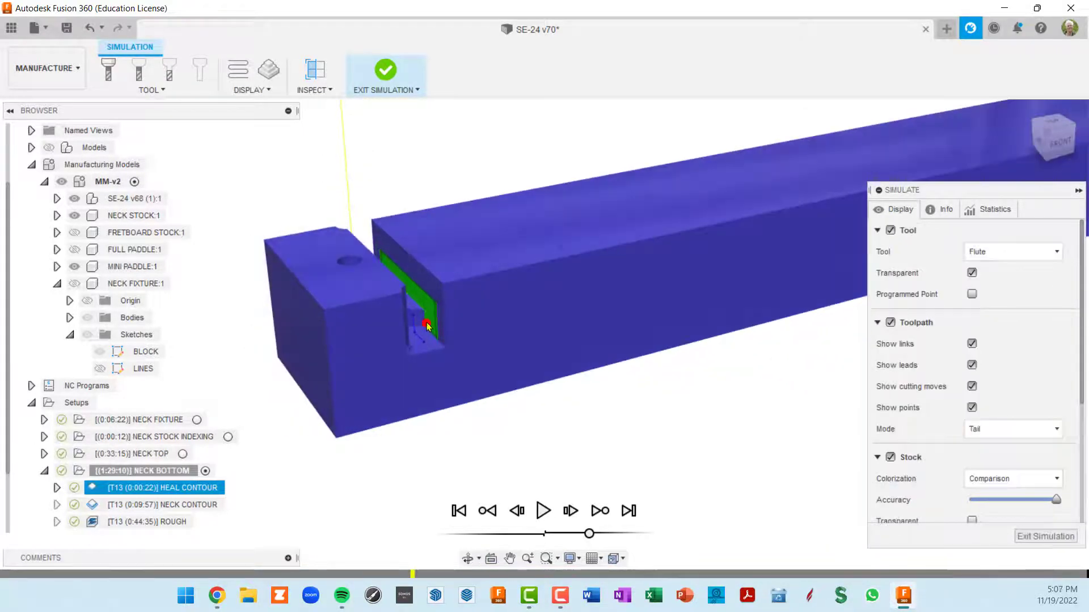
{"action": "scroll", "coordinate": [431, 316], "scroll_direction": "up", "scroll_amount": 3}
{"action": "scroll", "coordinate": [433, 317], "scroll_direction": "down", "scroll_amount": 1}
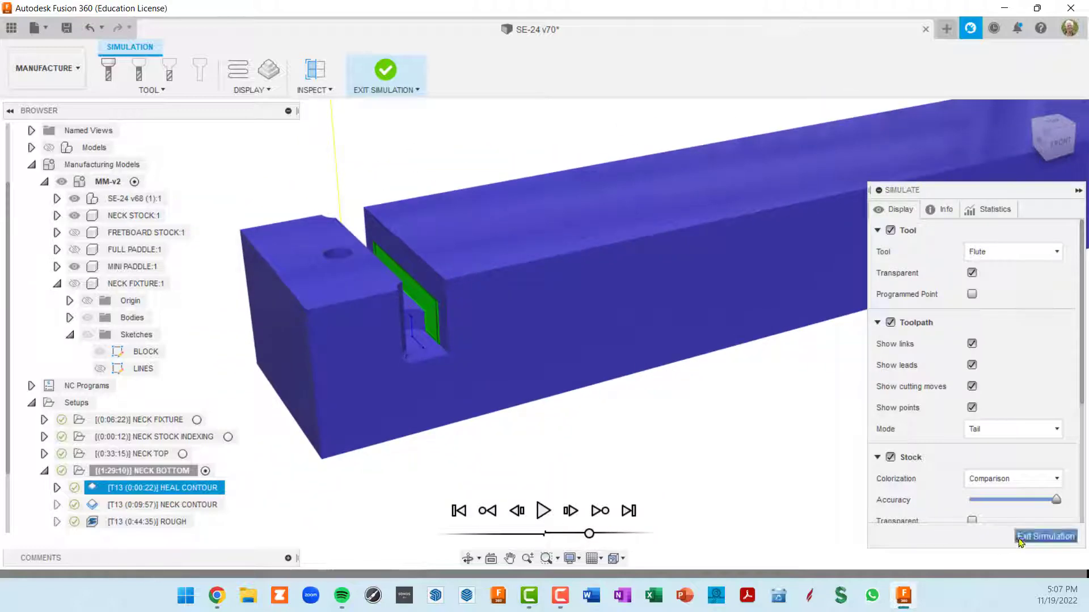
{"action": "left_click", "coordinate": [1044, 536]}
- Examine how the HEAL CONTOUR toolpath passes step down the heel's end face and lift over the tab
{"action": "middle_click_drag", "start_coordinate": [411, 457], "coordinate": [471, 423], "text": "shift"}
{"action": "middle_click_drag", "start_coordinate": [372, 372], "coordinate": [405, 374], "text": "shift"}
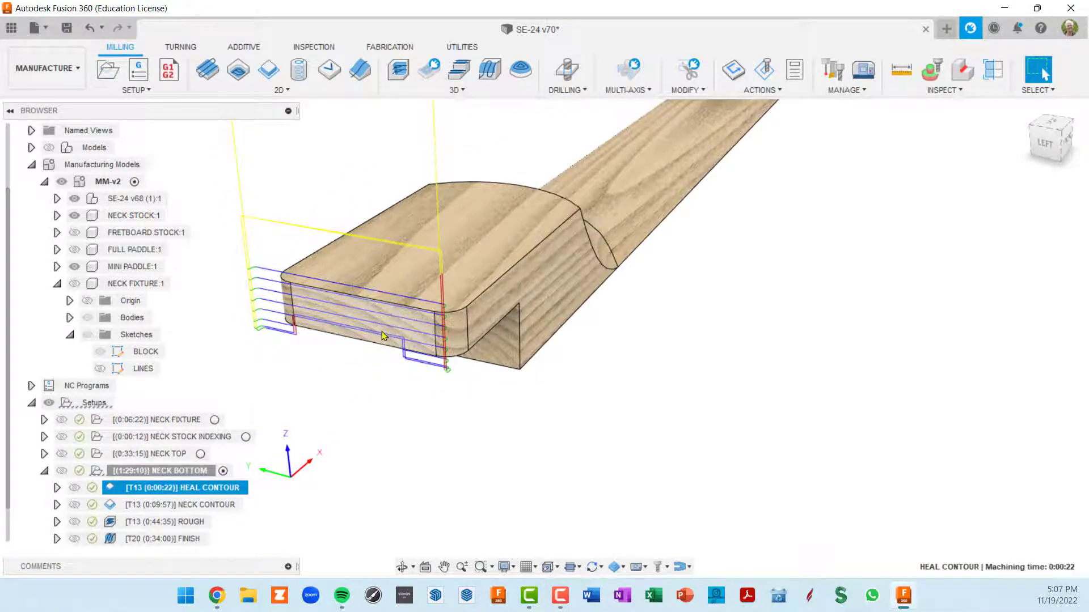
{"action": "scroll", "coordinate": [393, 341], "scroll_direction": "up", "scroll_amount": 2}
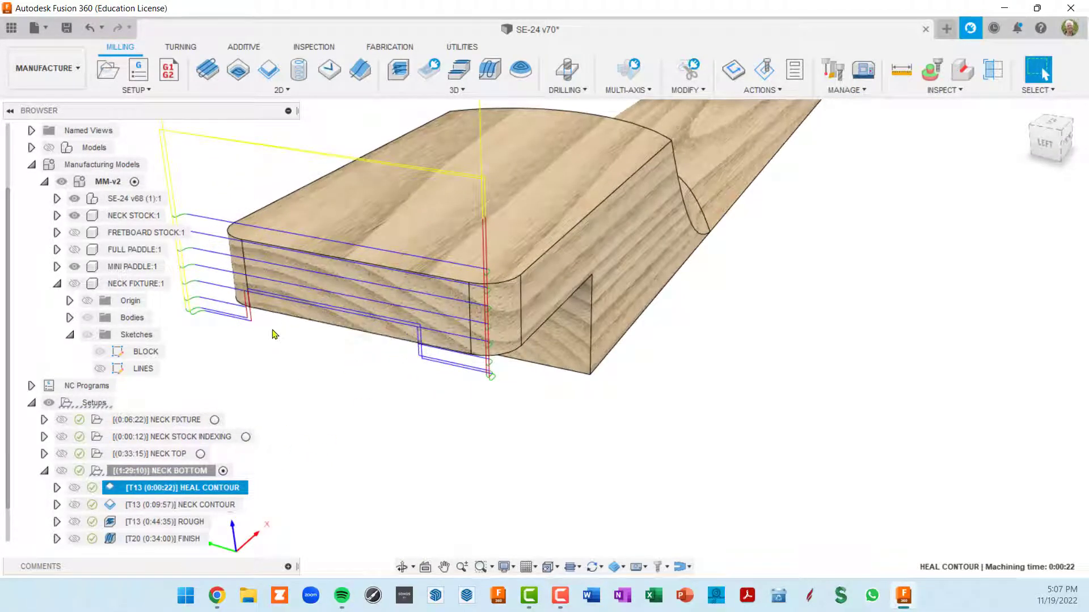
{"action": "scroll", "coordinate": [440, 369], "scroll_direction": "down", "scroll_amount": 2}
{"action": "middle_click_drag", "start_coordinate": [440, 370], "coordinate": [434, 369], "text": "shift"}
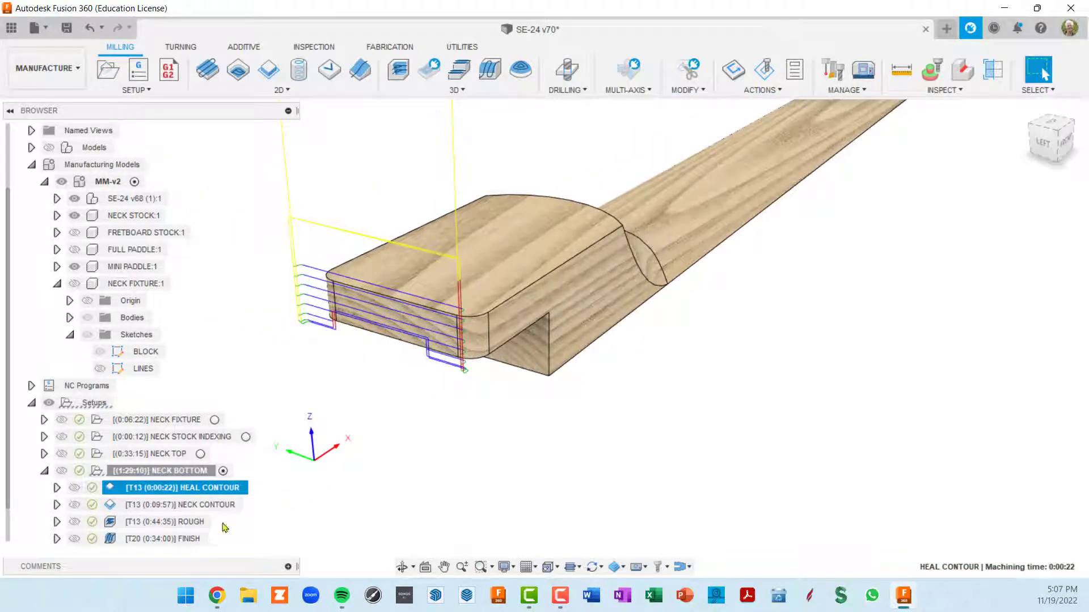
- Display the NECK CONTOUR toolpath, open the operation for editing, and check its selected contour chains around the heel
{"action": "left_click", "coordinate": [208, 507]}
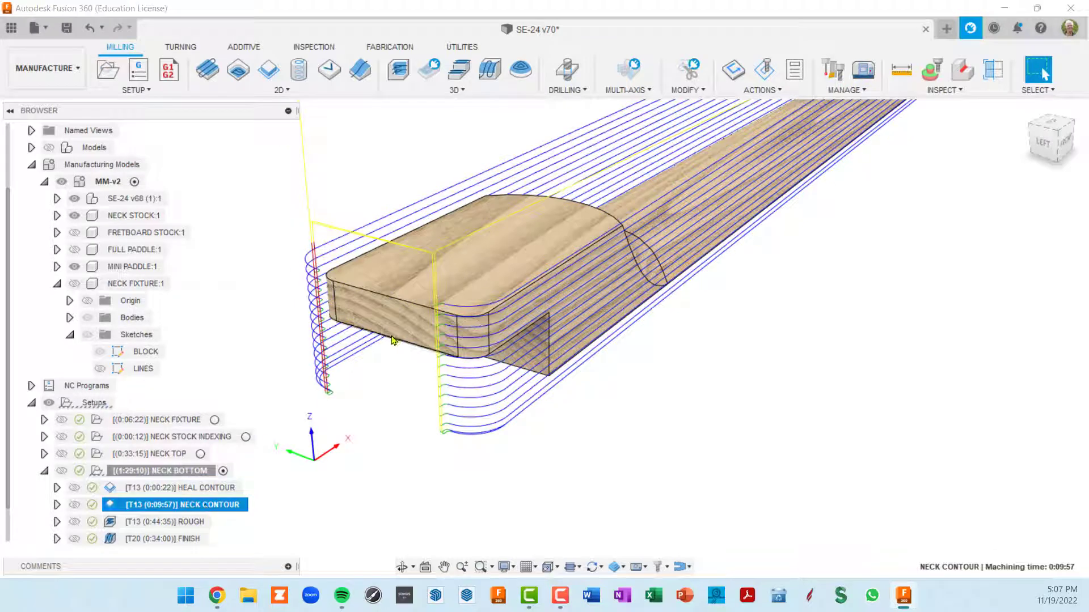
{"action": "double_click", "coordinate": [111, 506]}
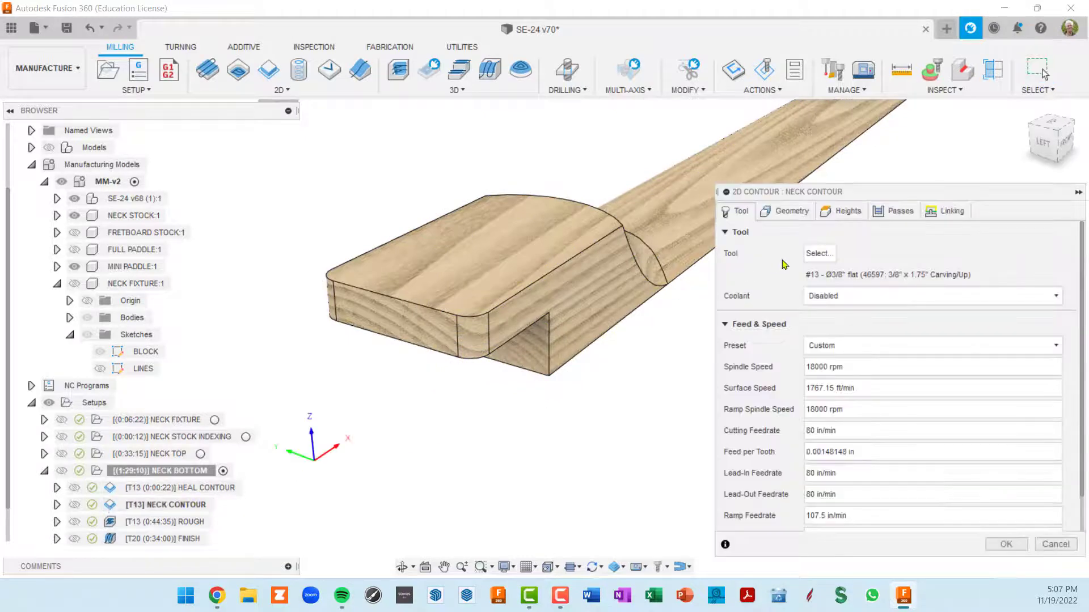
{"action": "left_click", "coordinate": [787, 215]}
{"action": "middle_click_drag", "start_coordinate": [678, 346], "coordinate": [593, 411], "text": "shift"}
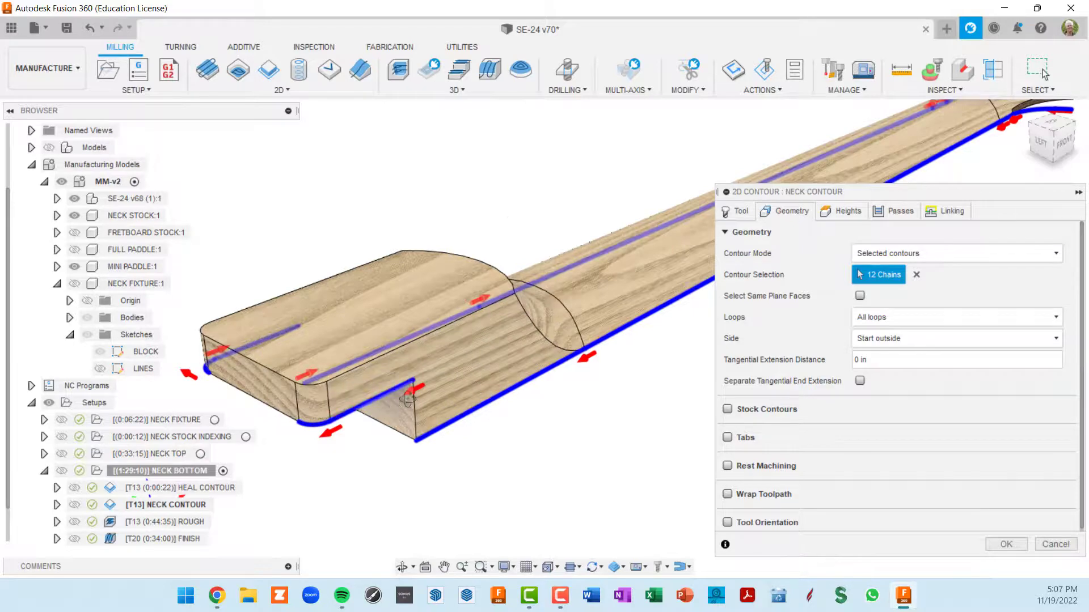
- Follow the NECK CONTOUR chains along the neck and examine the curved chain where the neck meets the headstock
{"action": "mouse_move", "coordinate": [369, 405]}
{"action": "middle_mouse_down", "text": "shift"}
{"action": "mouse_move", "coordinate": [510, 376]}
{"action": "mouse_move", "coordinate": [359, 363]}
{"action": "mouse_move", "coordinate": [727, 384]}
{"action": "middle_mouse_up", "text": "shift"}
{"action": "scroll", "coordinate": [391, 364], "scroll_direction": "down", "scroll_amount": 3}
{"action": "mouse_move", "coordinate": [415, 361]}
{"action": "middle_mouse_down"}
{"action": "mouse_move", "coordinate": [542, 384]}
{"action": "mouse_move", "coordinate": [617, 413]}
{"action": "middle_mouse_up"}
{"action": "scroll", "coordinate": [206, 401], "scroll_direction": "up", "scroll_amount": 5}
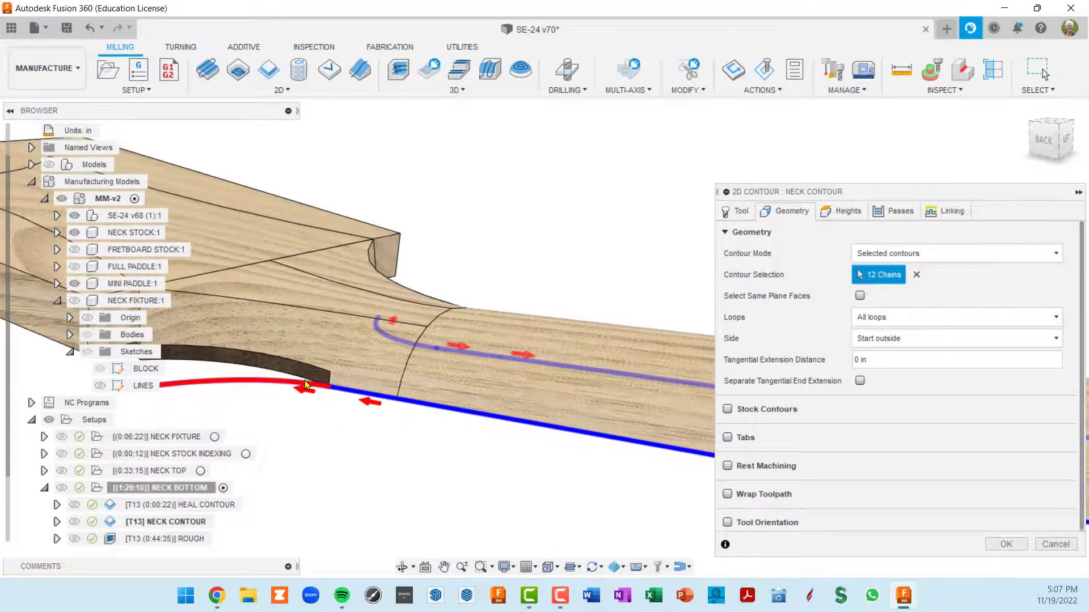
{"action": "middle_click_drag", "start_coordinate": [336, 383], "coordinate": [469, 403]}
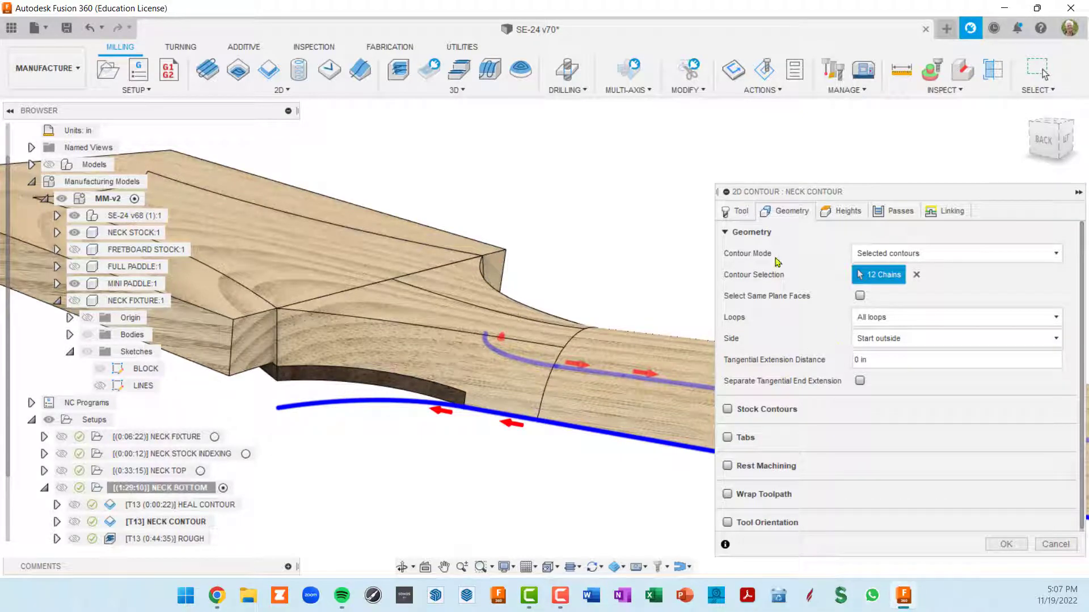
- Check the NECK CONTOUR passes settings, including its roughing passes, and return to the contour geometry at the headstock transition
{"action": "left_click", "coordinate": [894, 210]}
{"action": "scroll", "coordinate": [771, 441], "scroll_direction": "down", "scroll_amount": 2}
{"action": "scroll", "coordinate": [771, 440], "scroll_direction": "down", "scroll_amount": 3}
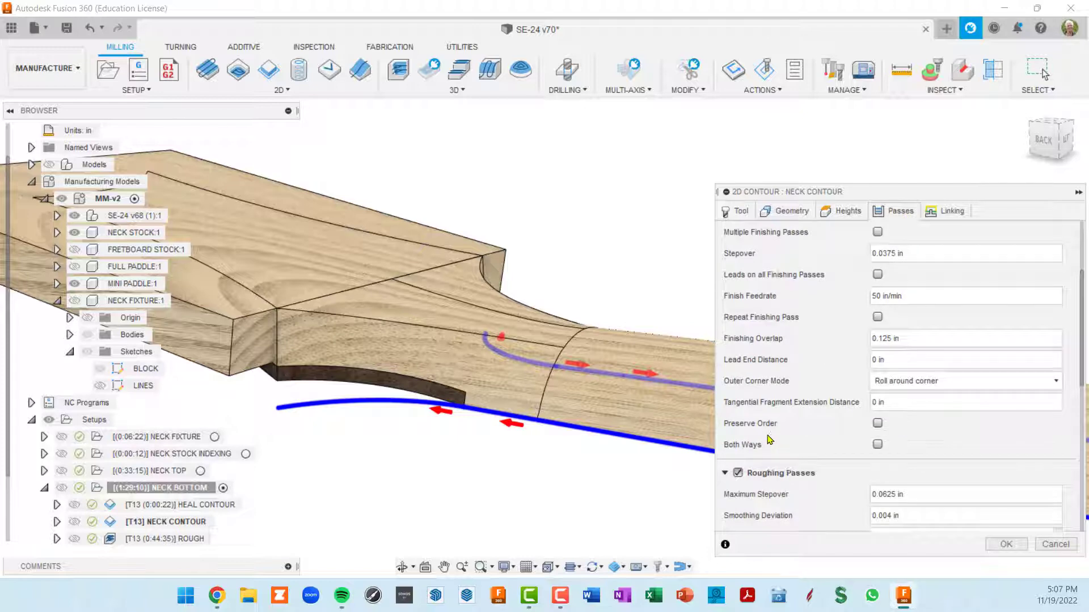
{"action": "scroll", "coordinate": [772, 431], "scroll_direction": "up", "scroll_amount": 6}
{"action": "left_click", "coordinate": [788, 211]}
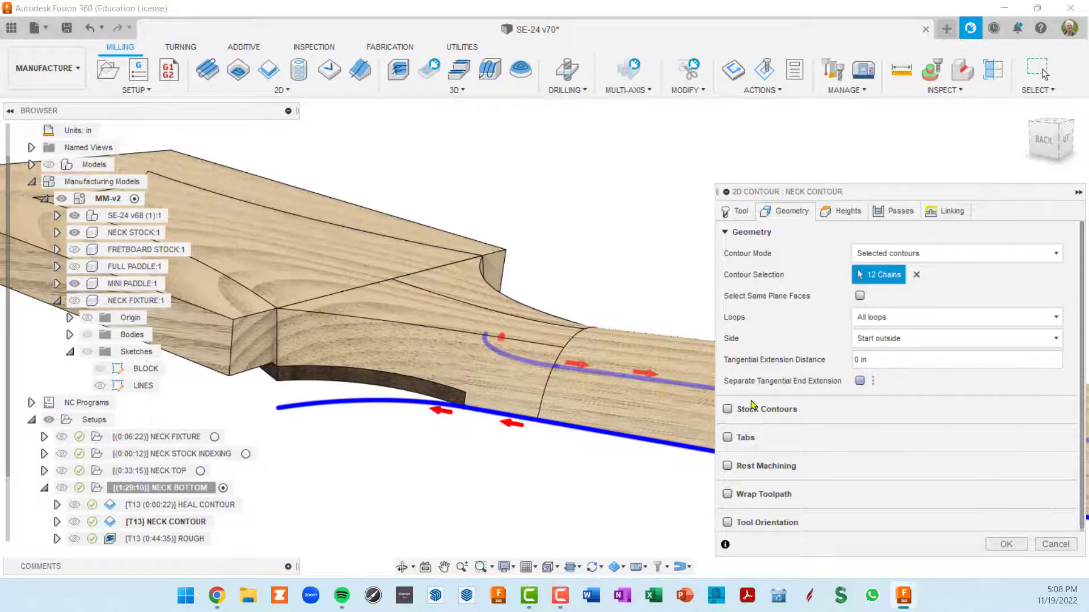
{"action": "middle_click_drag", "start_coordinate": [368, 397], "coordinate": [448, 412], "text": "shift"}
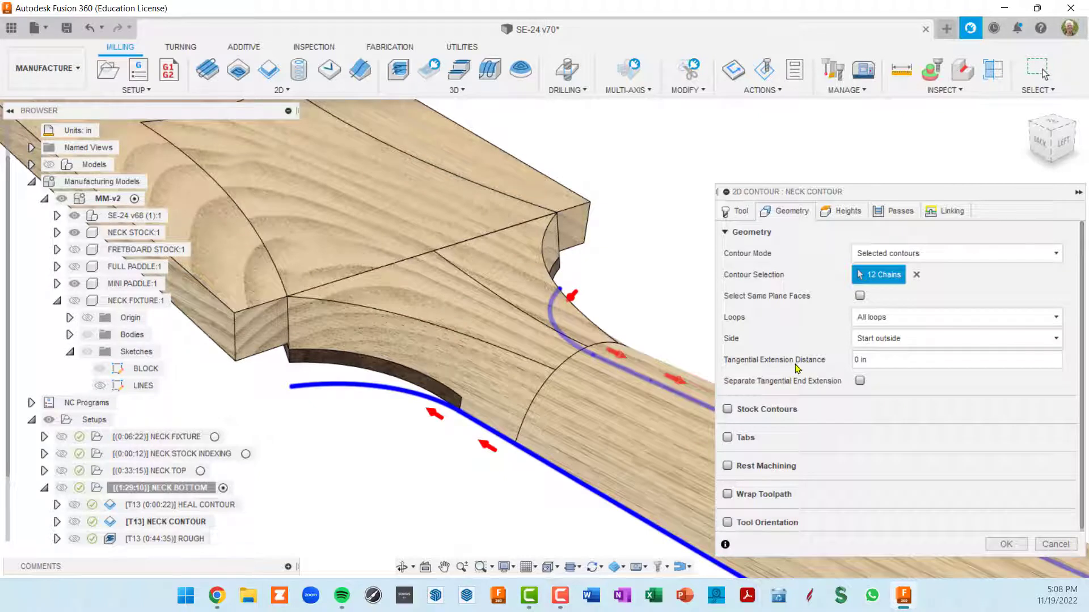
- Try a tangential extension distance of 0.125 in on the NECK CONTOUR chains and regenerate the toolpath
{"action": "left_click", "coordinate": [871, 355]}
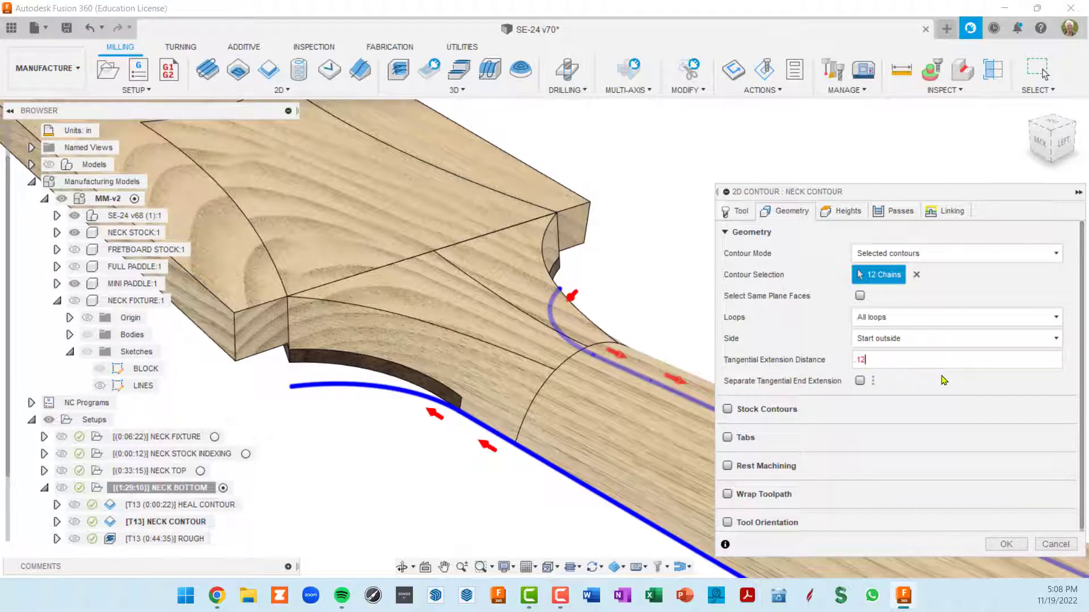
{"action": "type", "text": ".125"}
{"action": "key", "text": "Return"}
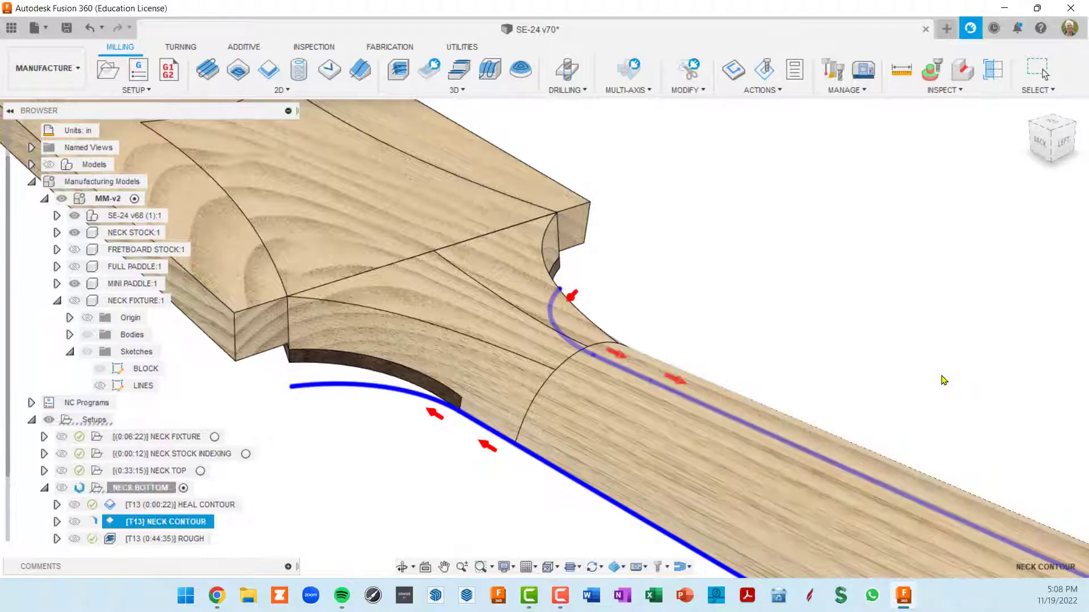
- Examine the regenerated NECK CONTOUR passes on both sides of the headstock transition and undo the extension change
{"action": "scroll", "coordinate": [318, 357], "scroll_direction": "up", "scroll_amount": 5}
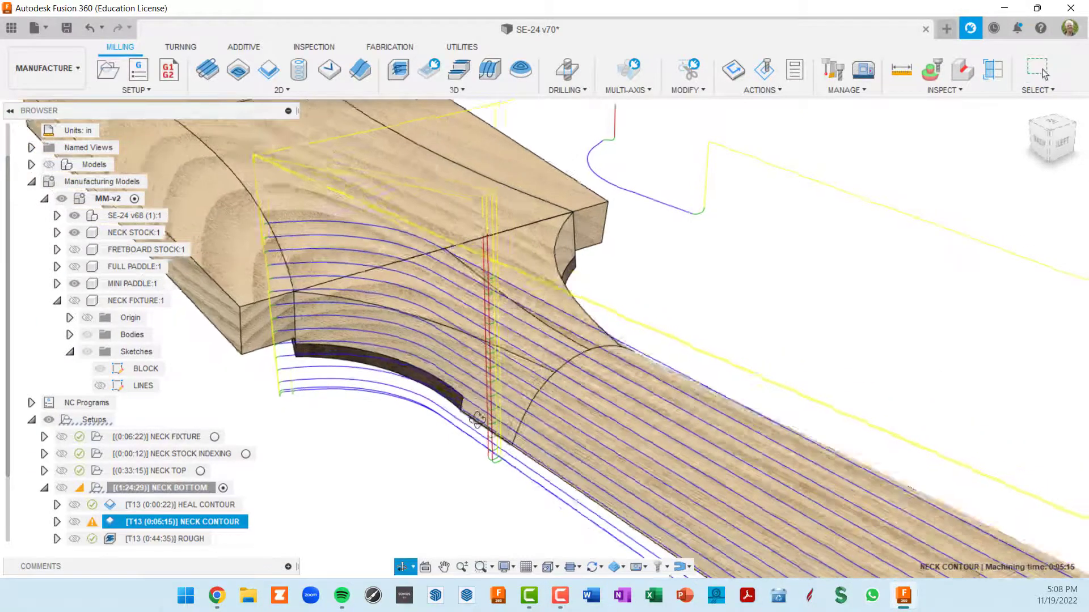
{"action": "middle_click_drag", "start_coordinate": [315, 356], "coordinate": [496, 349], "text": "shift"}
{"action": "scroll", "coordinate": [743, 338], "scroll_direction": "down", "scroll_amount": 5}
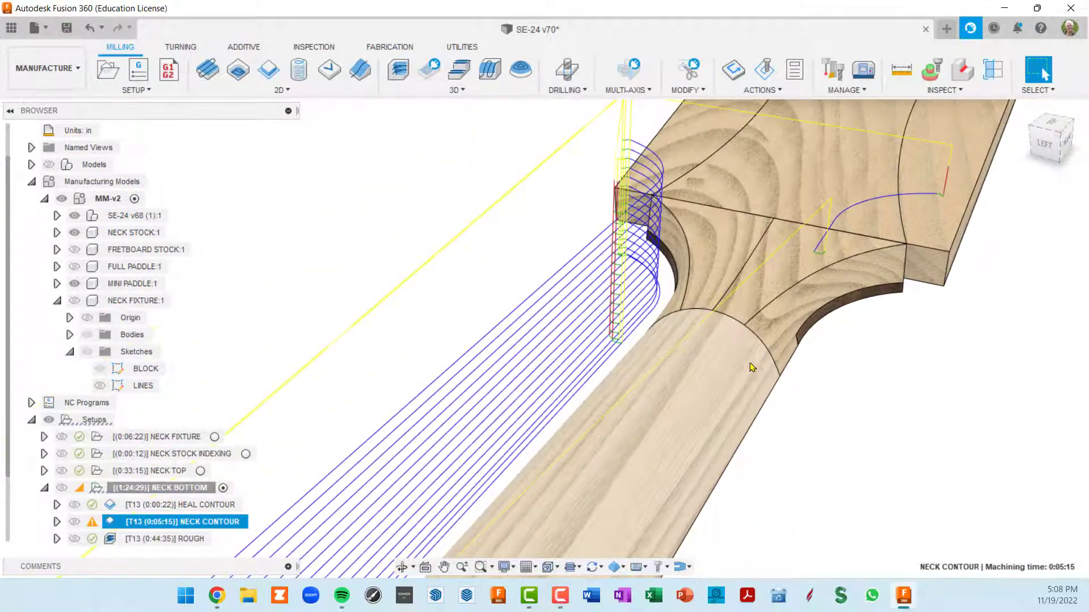
{"action": "middle_click_drag", "start_coordinate": [766, 365], "coordinate": [744, 357], "text": "shift"}
{"action": "scroll", "coordinate": [737, 340], "scroll_direction": "down", "scroll_amount": 10}
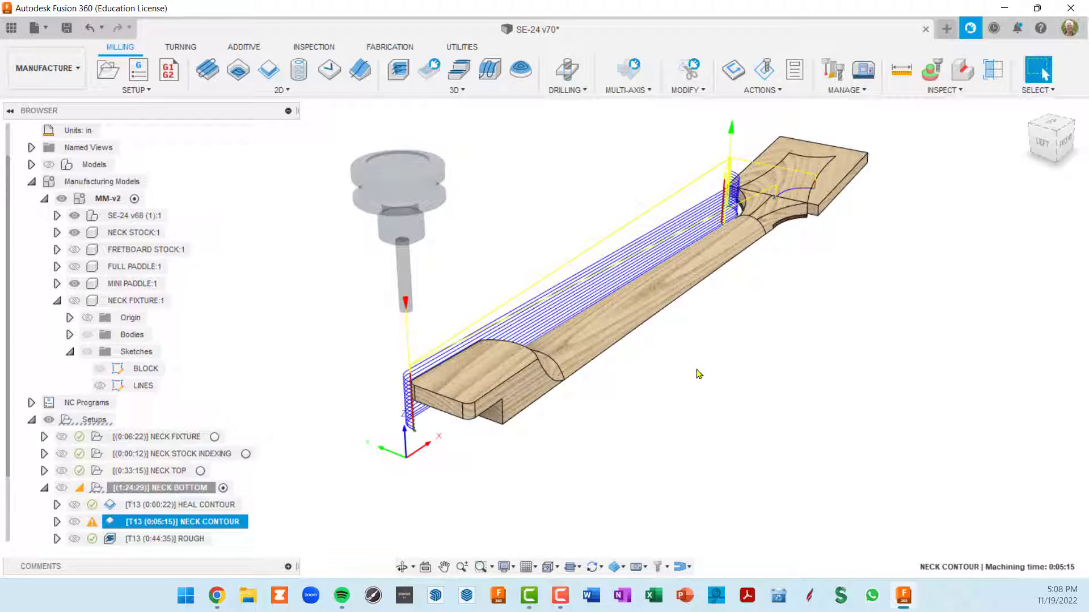
{"action": "key", "text": "ctrl+z"}
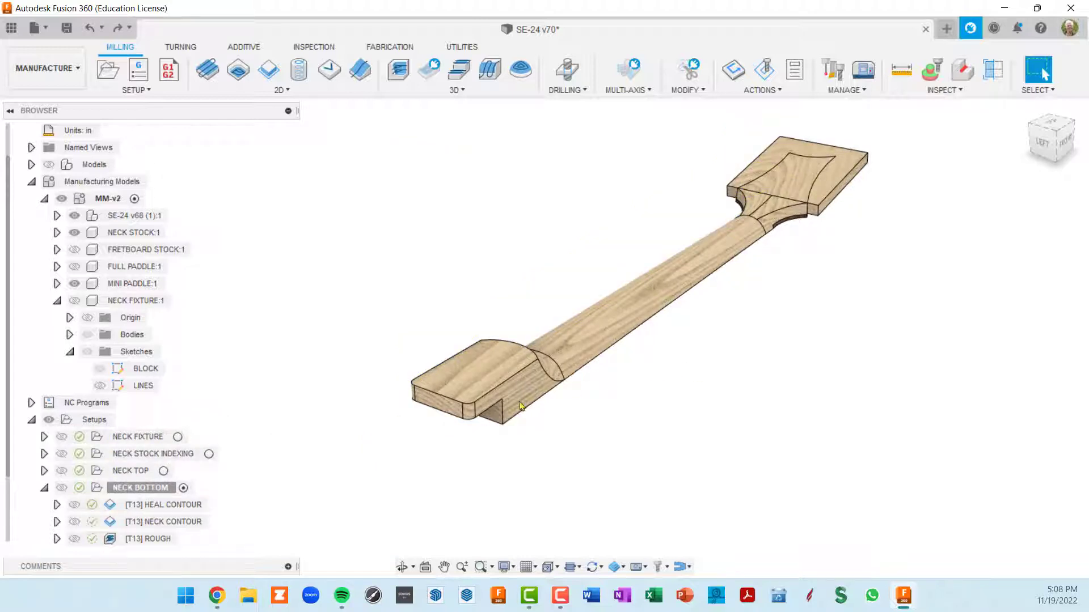
- Display the NECK CONTOUR and HEAL CONTOUR toolpaths together and compare how their passes meet around the heel
{"action": "scroll", "coordinate": [153, 499], "scroll_direction": "down", "scroll_amount": 1}
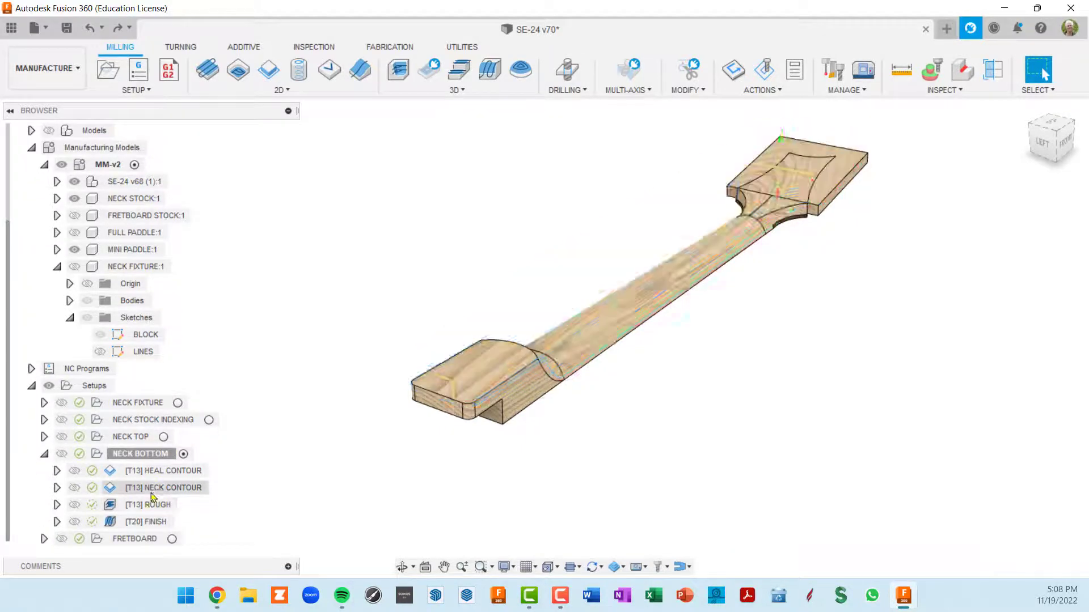
{"action": "left_click", "coordinate": [152, 489]}
{"action": "mouse_move", "coordinate": [622, 396]}
{"action": "middle_mouse_down", "text": "shift"}
{"action": "mouse_move", "coordinate": [645, 410]}
{"action": "mouse_move", "coordinate": [634, 409]}
{"action": "middle_mouse_up", "text": "shift"}
{"action": "middle_click_drag", "start_coordinate": [581, 393], "coordinate": [579, 303], "text": "shift"}
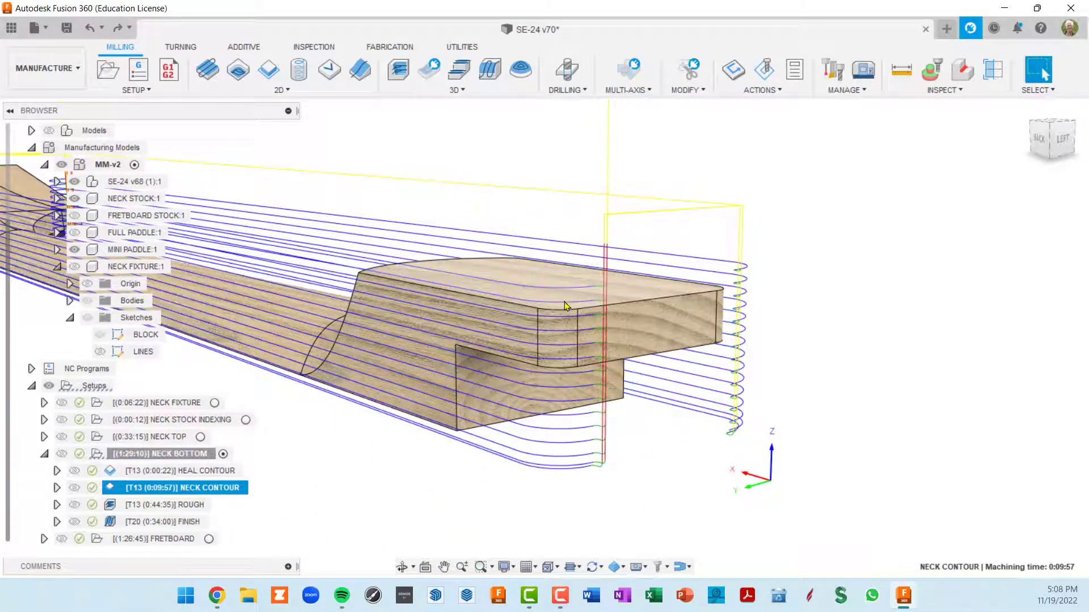
{"action": "left_click", "coordinate": [176, 471], "text": "ctrl"}
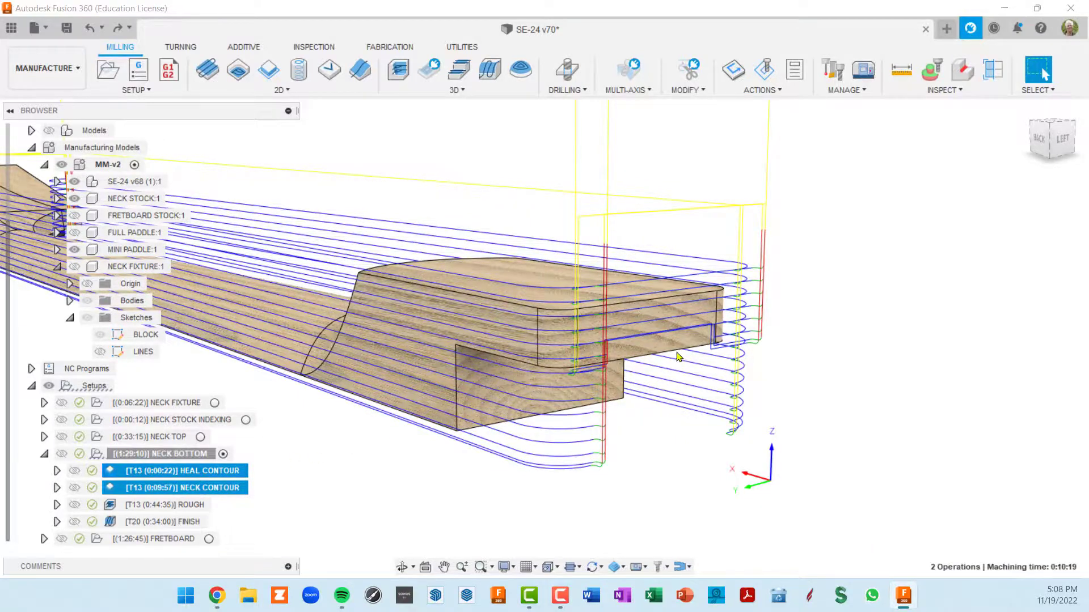
{"action": "middle_click_drag", "start_coordinate": [678, 357], "coordinate": [516, 344], "text": "shift"}
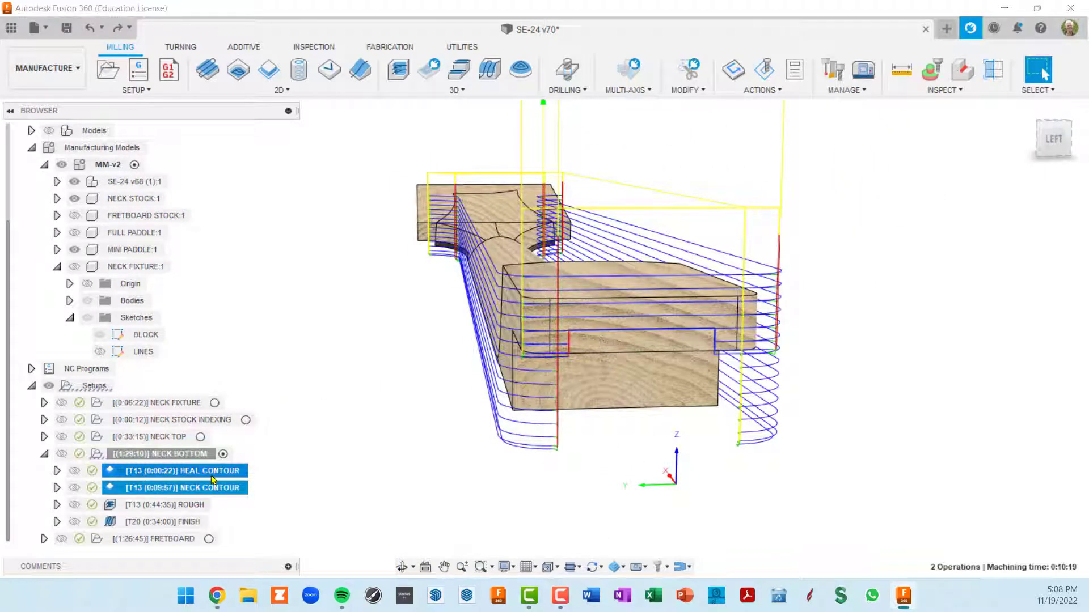
{"action": "key", "text": "Escape"}
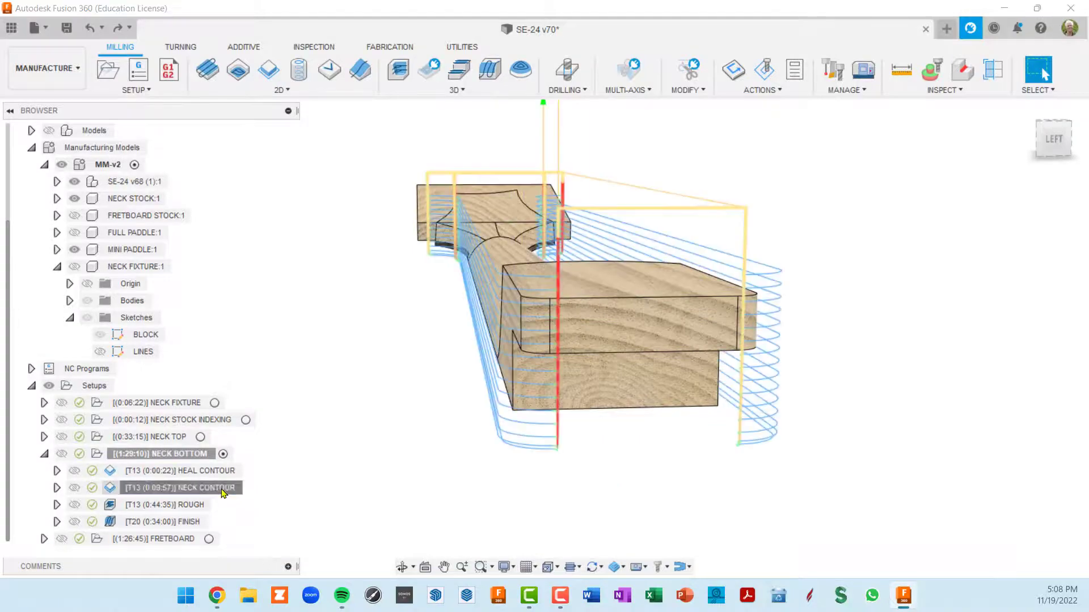
- Display only the NECK CONTOUR toolpath and examine its passes along the neck and at the headstock curve
{"action": "left_click", "coordinate": [223, 489]}
{"action": "middle_click_drag", "start_coordinate": [666, 439], "coordinate": [762, 276], "text": "shift"}
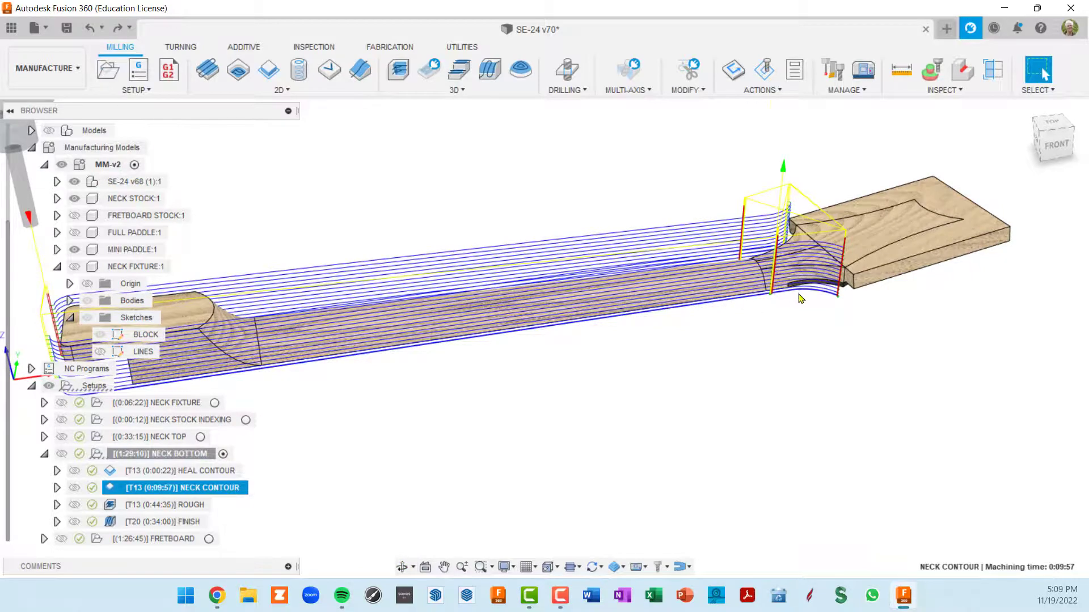
{"action": "scroll", "coordinate": [802, 294], "scroll_direction": "up", "scroll_amount": 5}
{"action": "scroll", "coordinate": [821, 281], "scroll_direction": "down", "scroll_amount": 4}
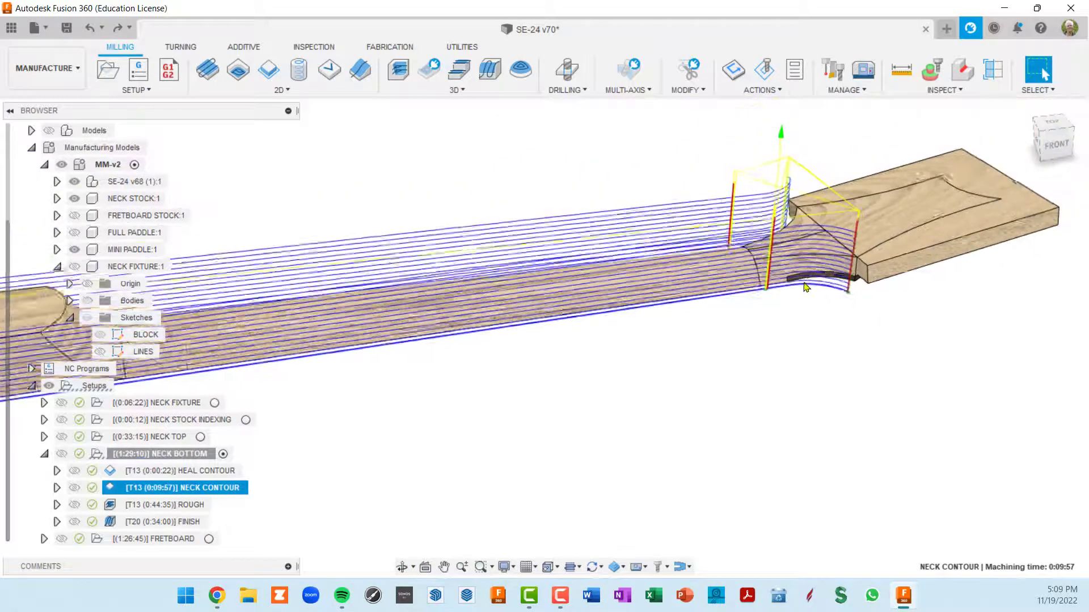
- Display the ROUGH toolpath over the whole neck and simulate it with a faster playback speed
{"action": "left_click", "coordinate": [176, 507]}
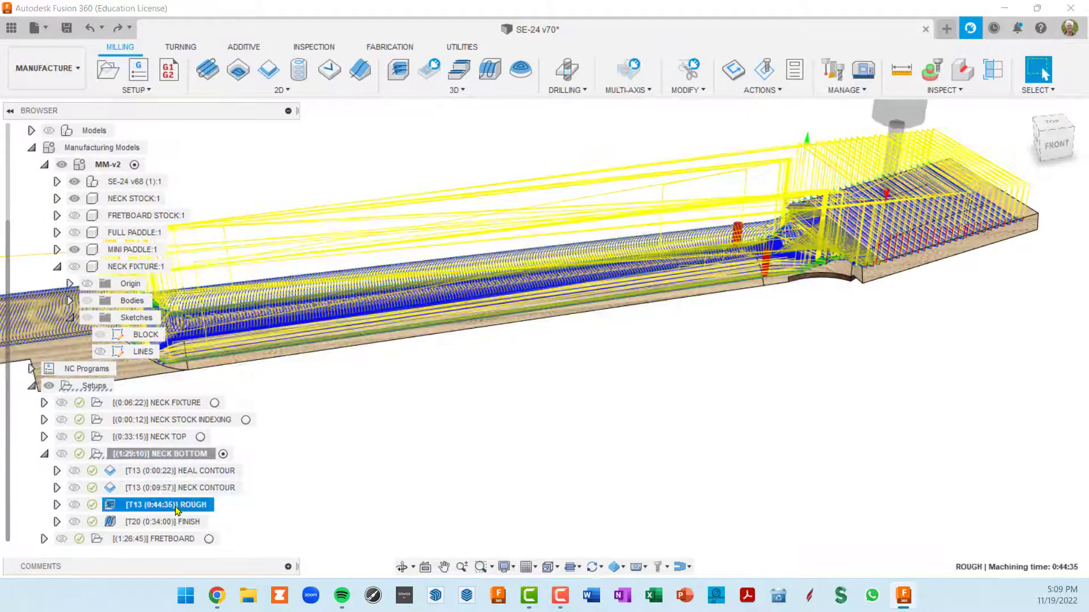
{"action": "scroll", "coordinate": [478, 465], "scroll_direction": "down", "scroll_amount": 5}
{"action": "middle_click_drag", "start_coordinate": [478, 467], "coordinate": [531, 468], "text": "shift"}
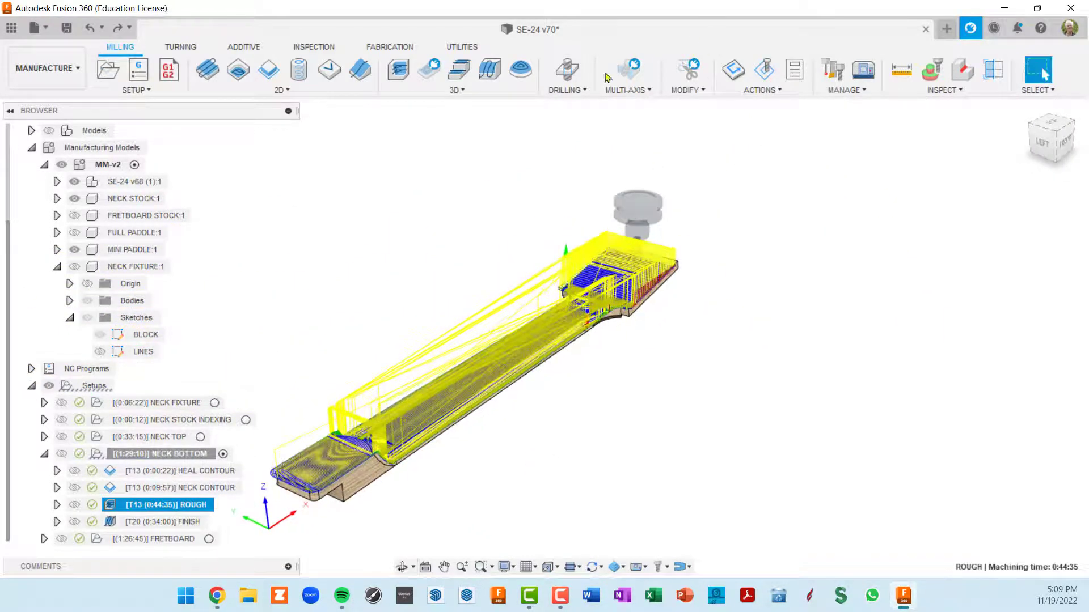
{"action": "left_click", "coordinate": [765, 69]}
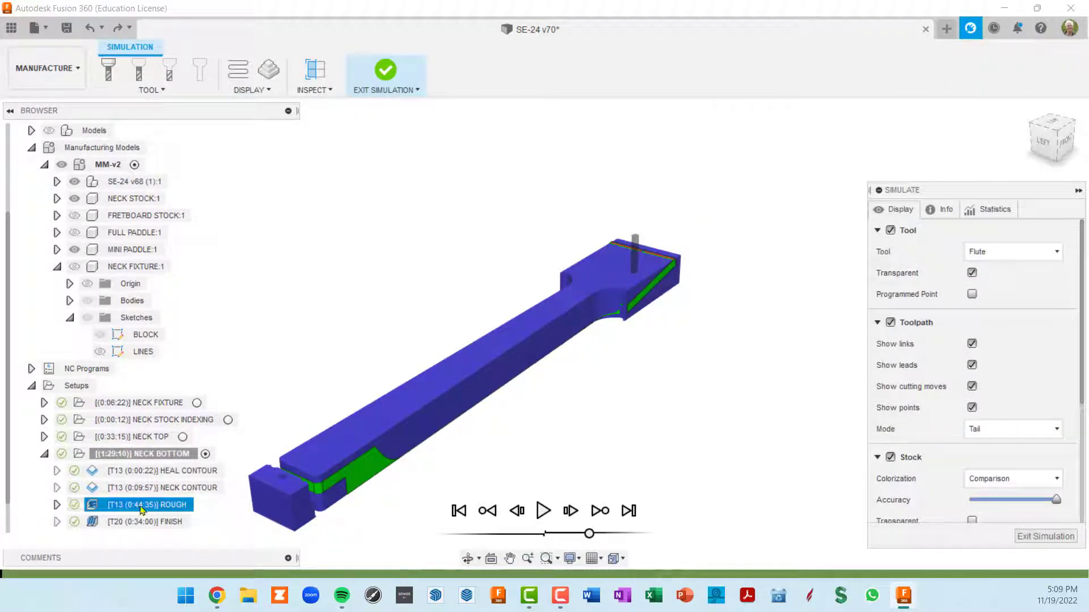
{"action": "left_click", "coordinate": [545, 511]}
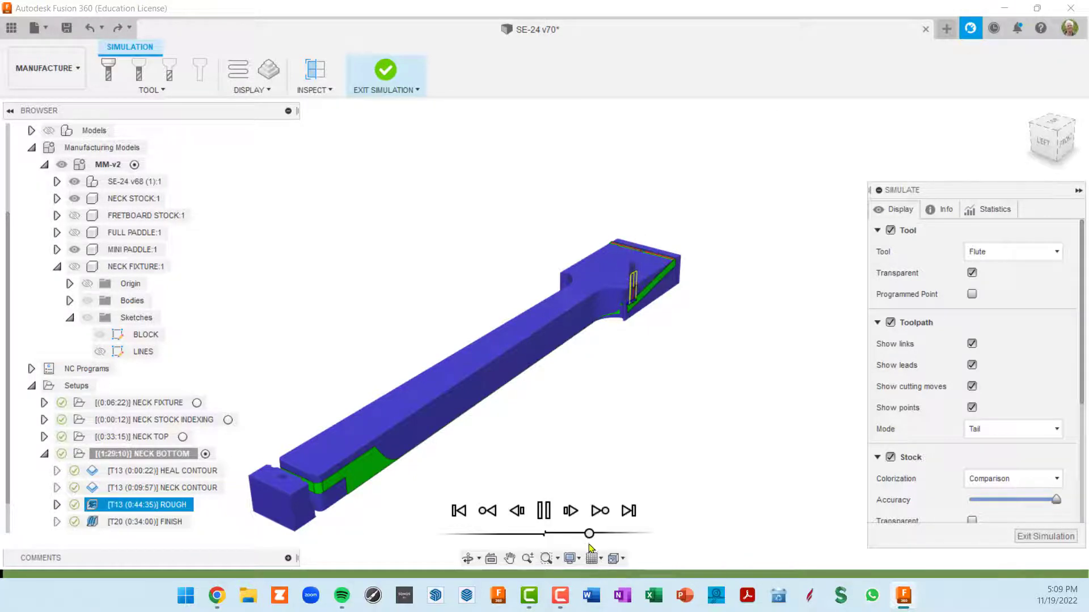
{"action": "left_click_drag", "start_coordinate": [591, 538], "coordinate": [617, 538]}
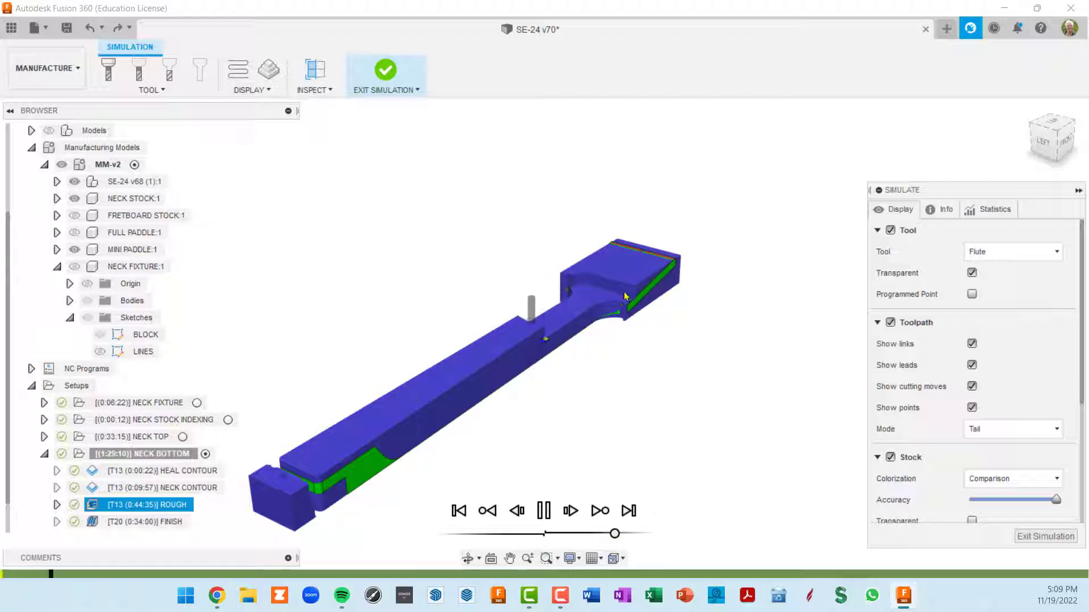
- Follow the simulated ROUGH cuts across the headstock and along the neck's side, raise the playback speed further, and exit the simulation
{"action": "middle_click_drag", "start_coordinate": [510, 420], "coordinate": [613, 333], "text": "shift"}
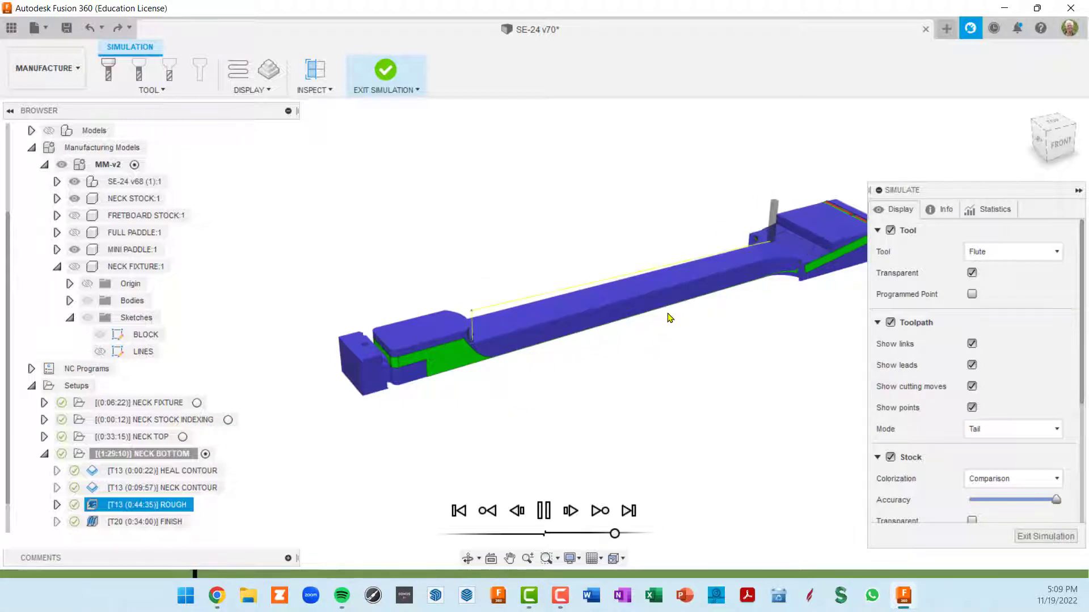
{"action": "middle_click_drag", "start_coordinate": [686, 318], "coordinate": [635, 341]}
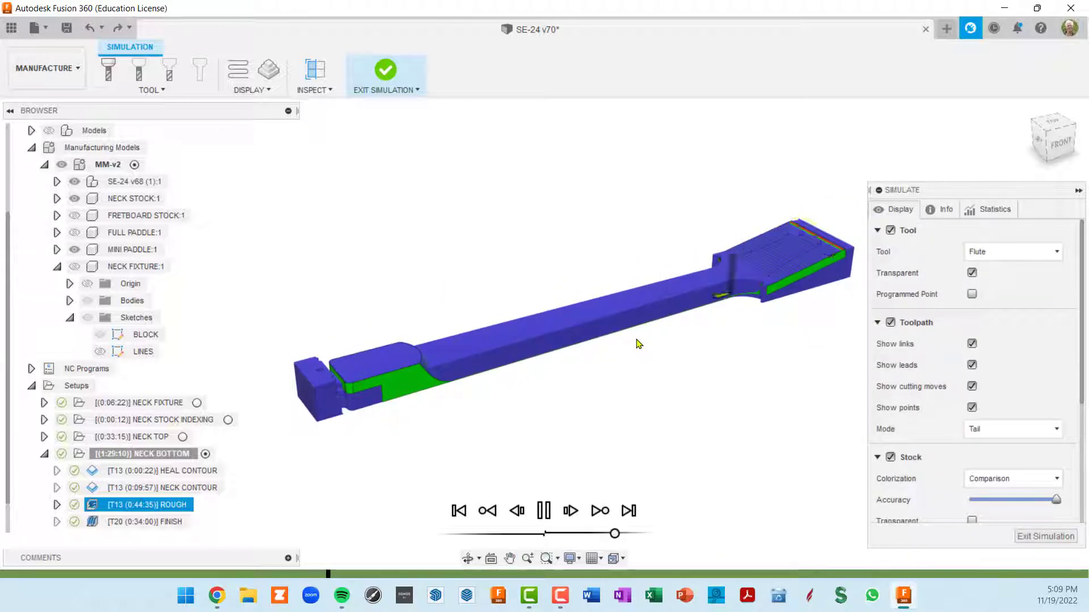
{"action": "scroll", "coordinate": [738, 289], "scroll_direction": "up", "scroll_amount": 6}
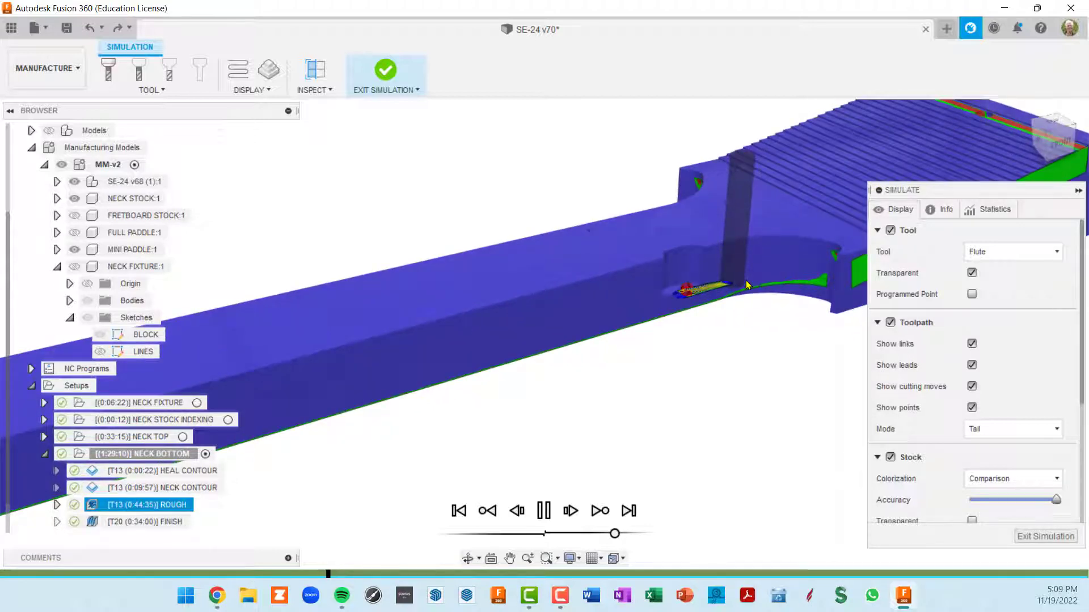
{"action": "scroll", "coordinate": [738, 314], "scroll_direction": "down", "scroll_amount": 3}
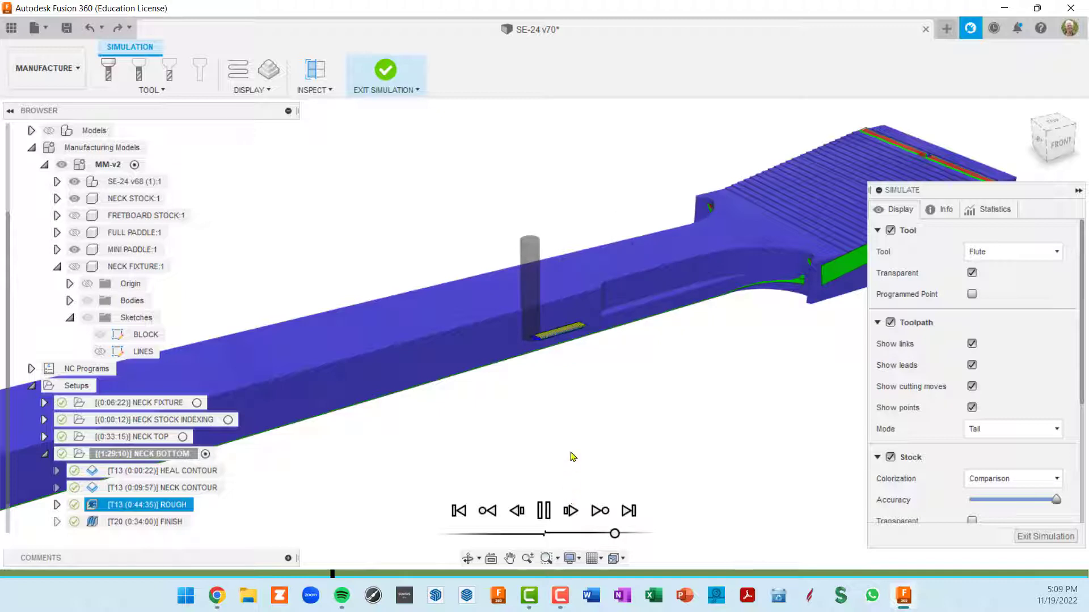
{"action": "scroll", "coordinate": [575, 446], "scroll_direction": "down", "scroll_amount": 2}
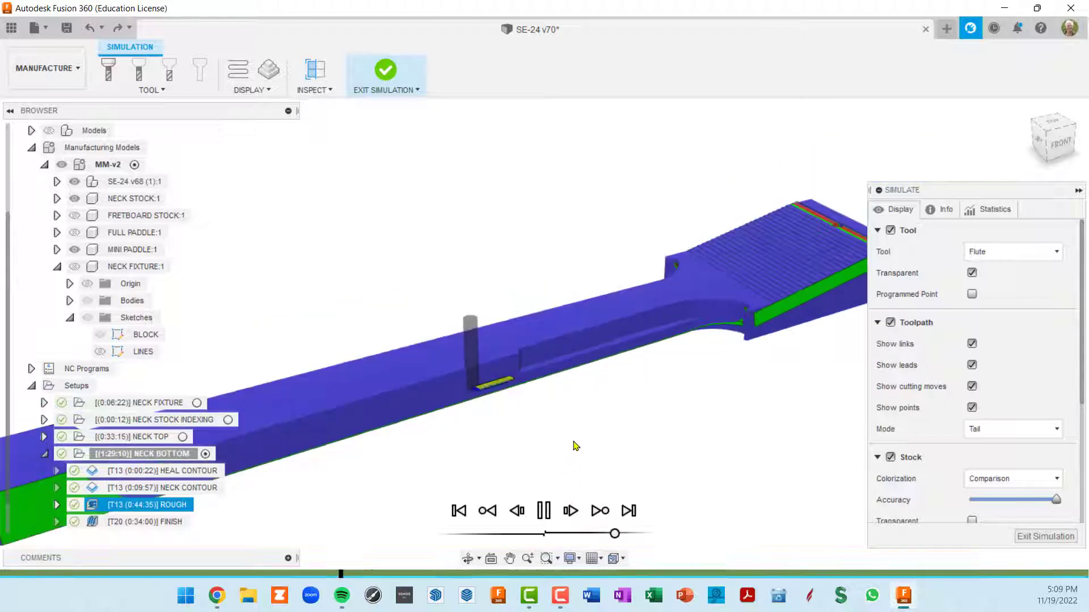
{"action": "middle_click_drag", "start_coordinate": [574, 443], "coordinate": [675, 364]}
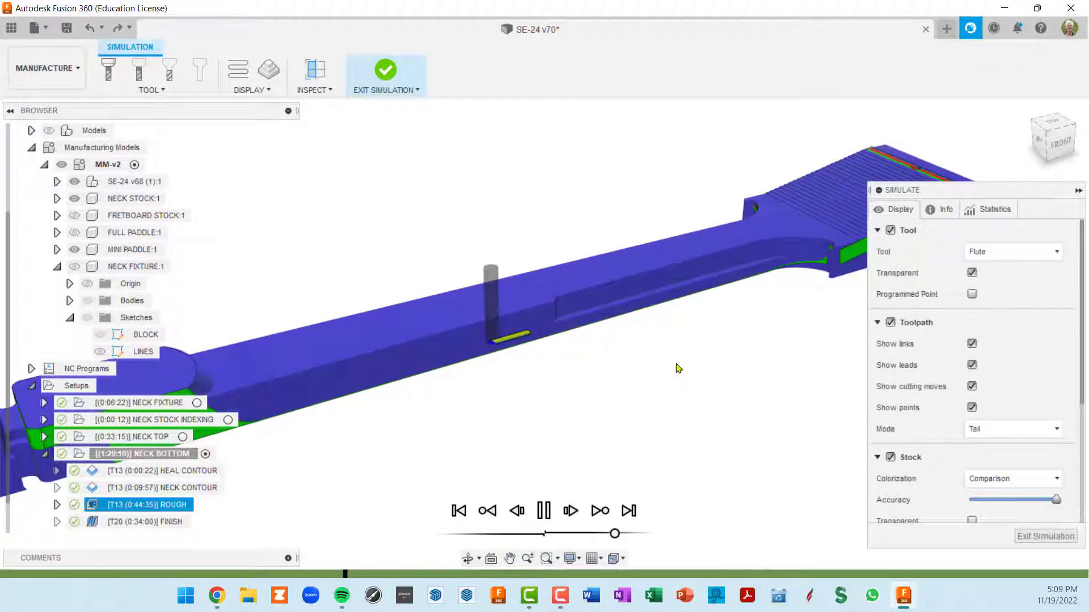
{"action": "scroll", "coordinate": [676, 367], "scroll_direction": "down", "scroll_amount": 3}
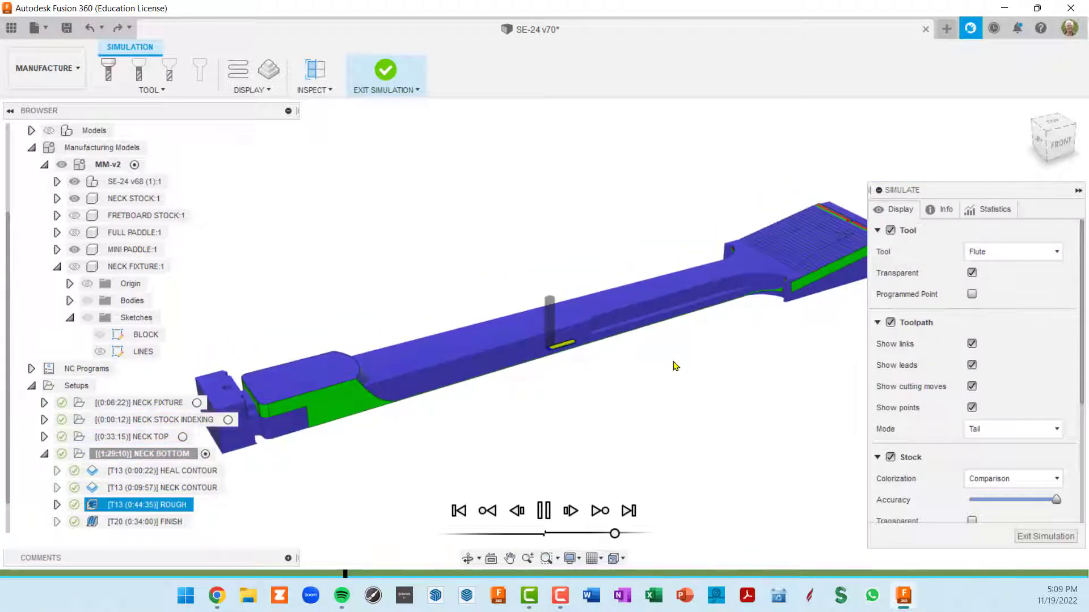
{"action": "left_click_drag", "start_coordinate": [614, 534], "coordinate": [621, 535]}
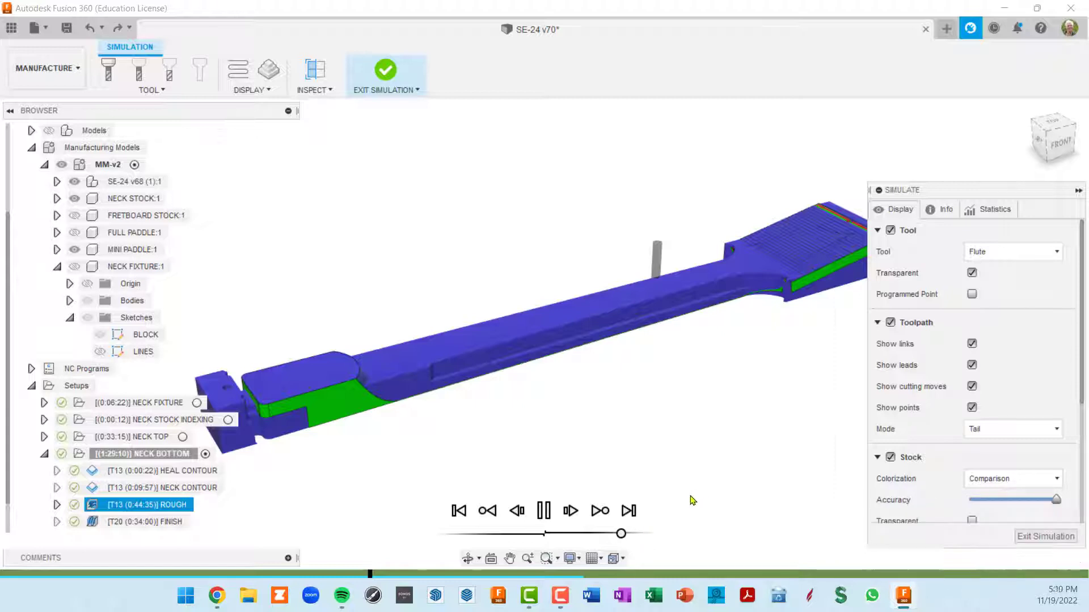
{"action": "left_click", "coordinate": [1045, 539]}
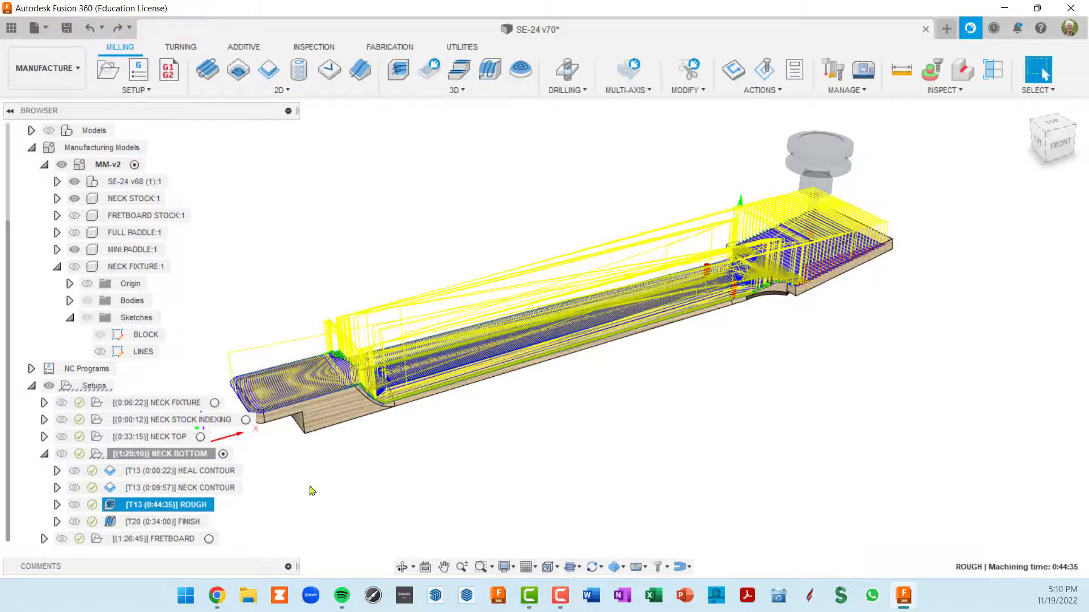
- Open the ROUGH adaptive operation for editing and check its tool and geometry settings
{"action": "double_click", "coordinate": [111, 505]}
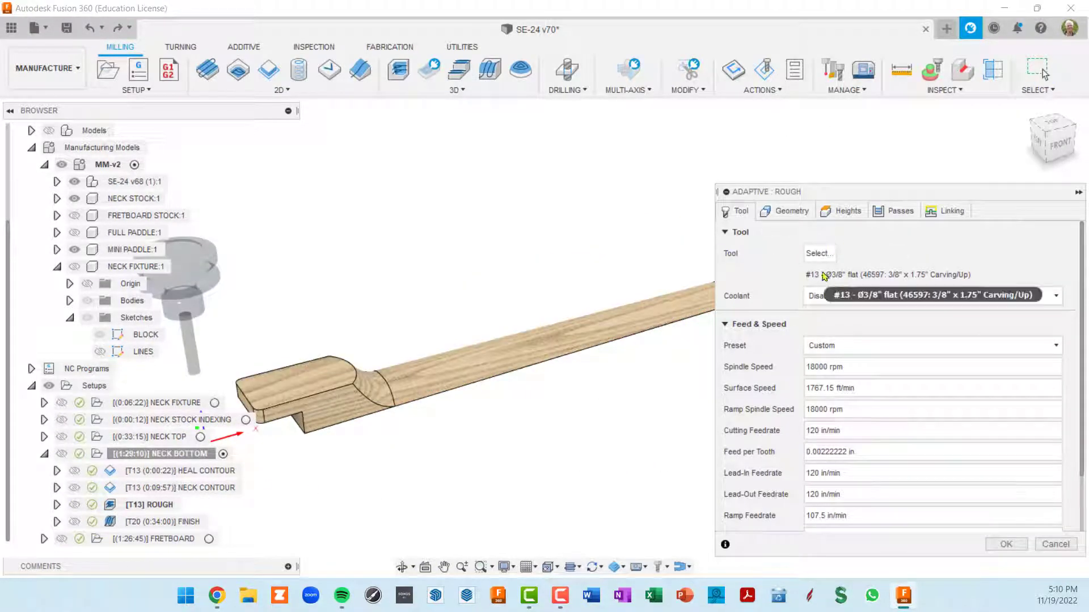
{"action": "left_click", "coordinate": [791, 213]}
{"action": "scroll", "coordinate": [617, 377], "scroll_direction": "down", "scroll_amount": 5}
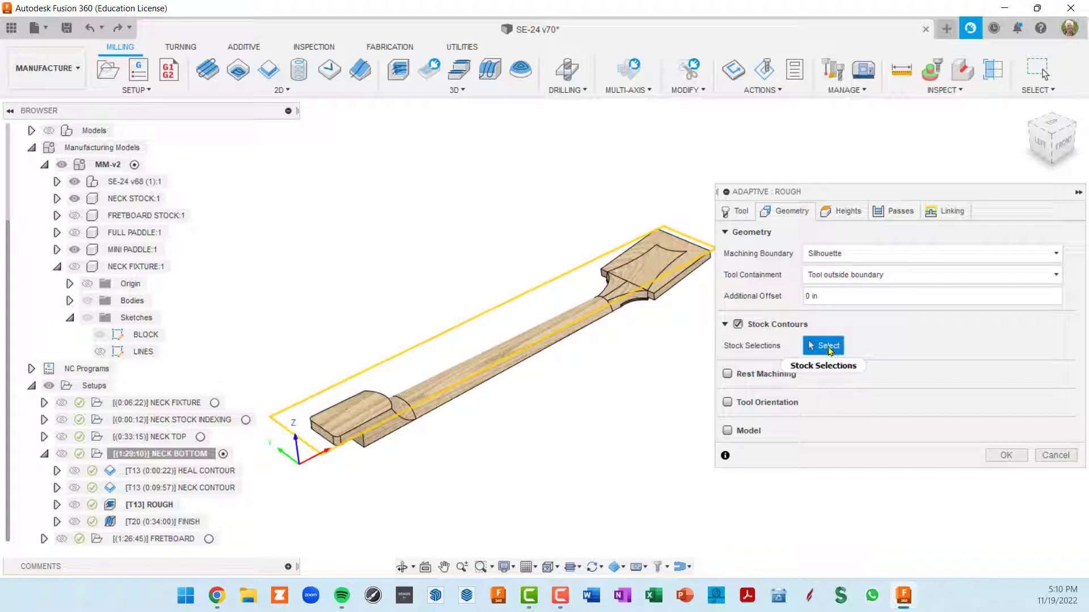
- Try None as the machining boundary of the ROUGH operation
{"action": "left_click", "coordinate": [1058, 255]}
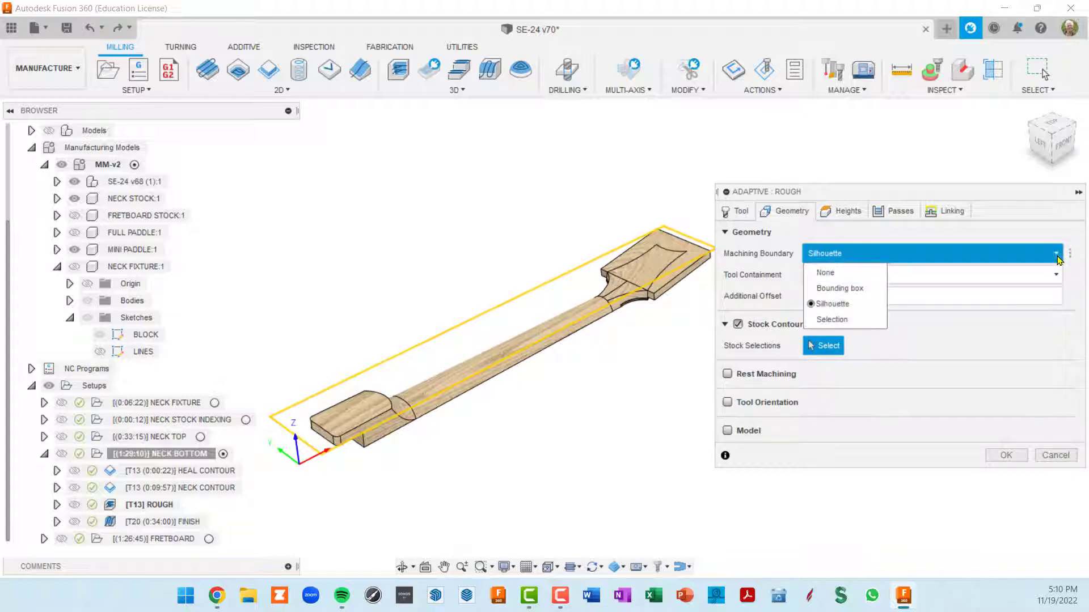
{"action": "left_click", "coordinate": [837, 275]}
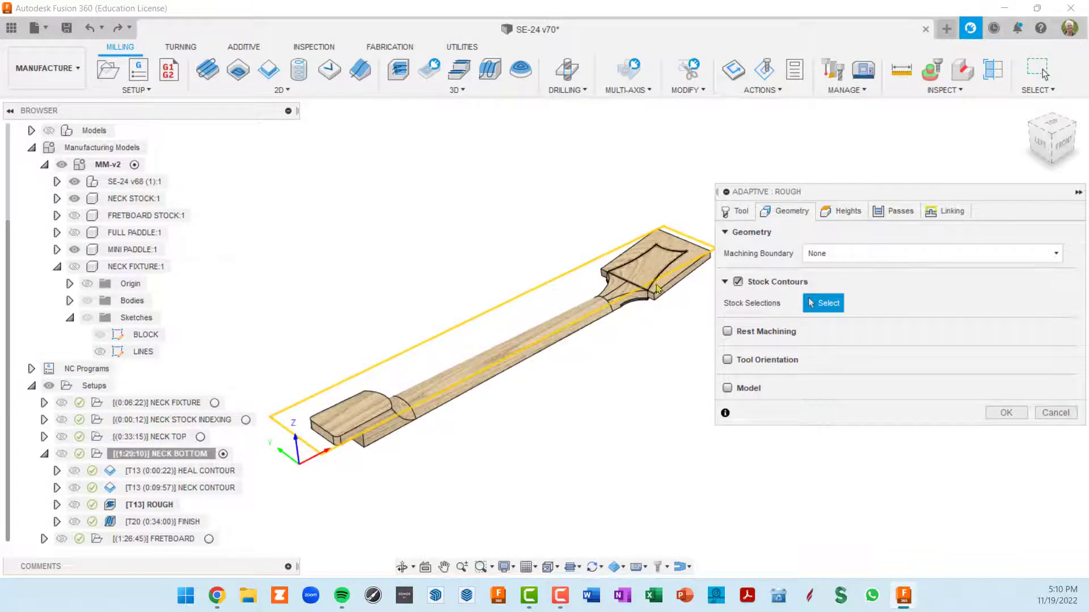
{"action": "middle_click_drag", "start_coordinate": [667, 274], "coordinate": [658, 278]}
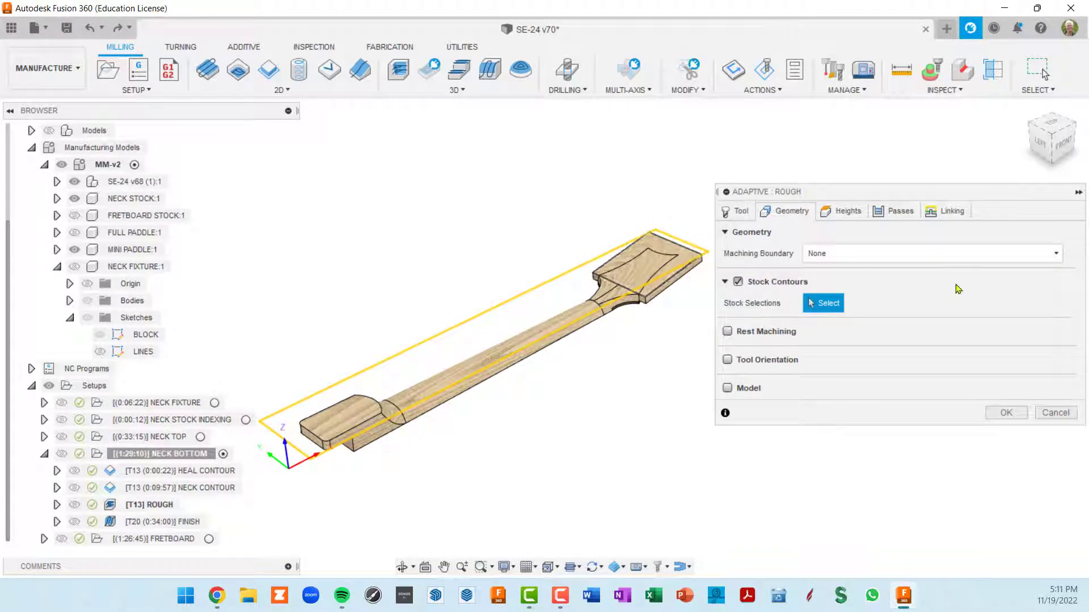
- Set the ROUGH operation's machining boundary to Silhouette and turn off Stock Contours
{"action": "left_click", "coordinate": [1055, 253]}
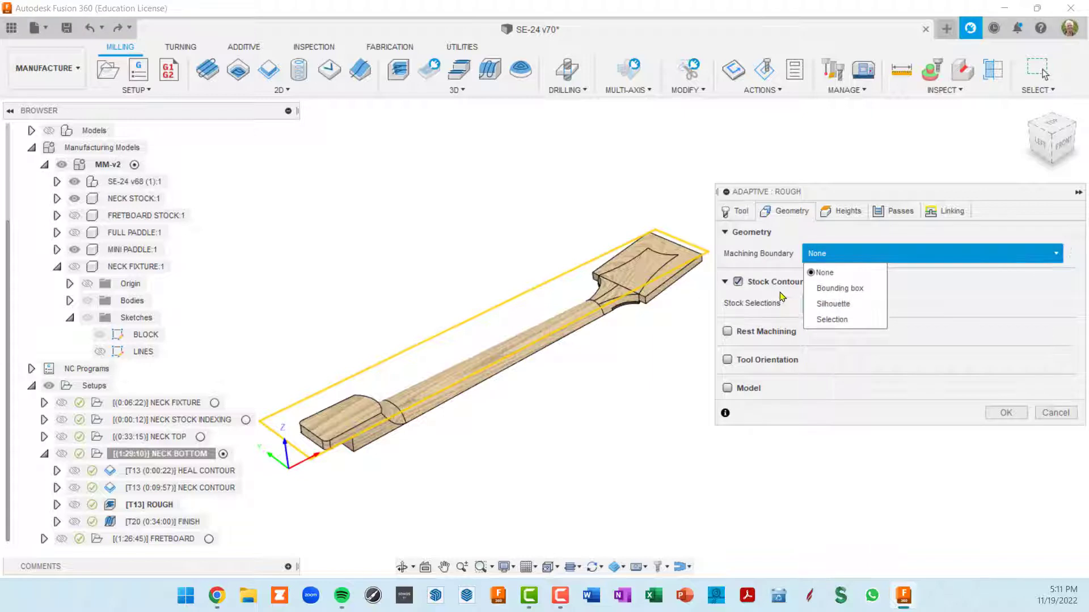
{"action": "left_click", "coordinate": [817, 306]}
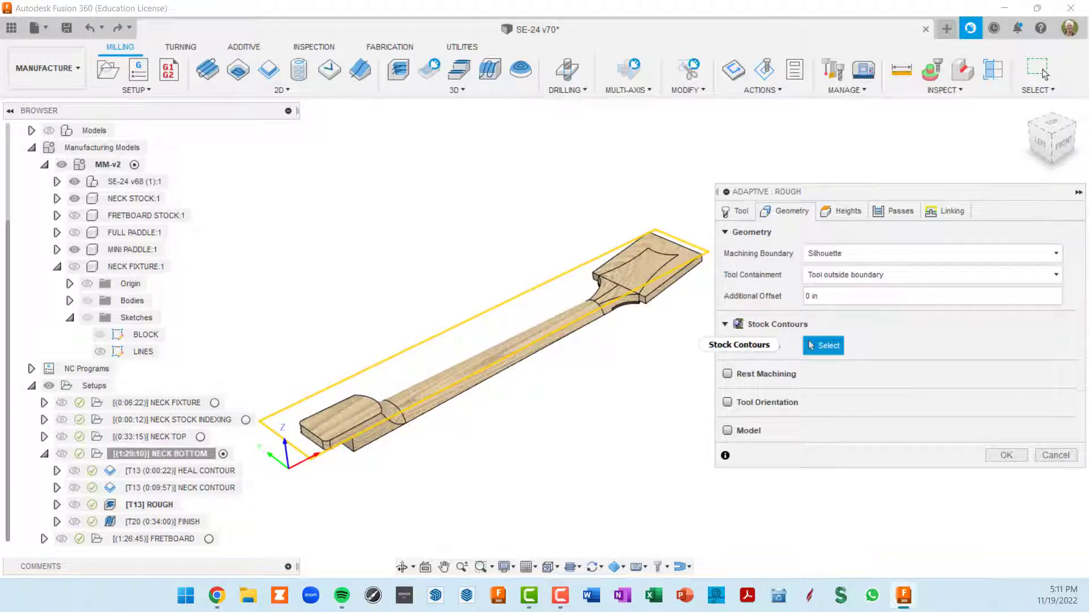
{"action": "left_click", "coordinate": [736, 324]}
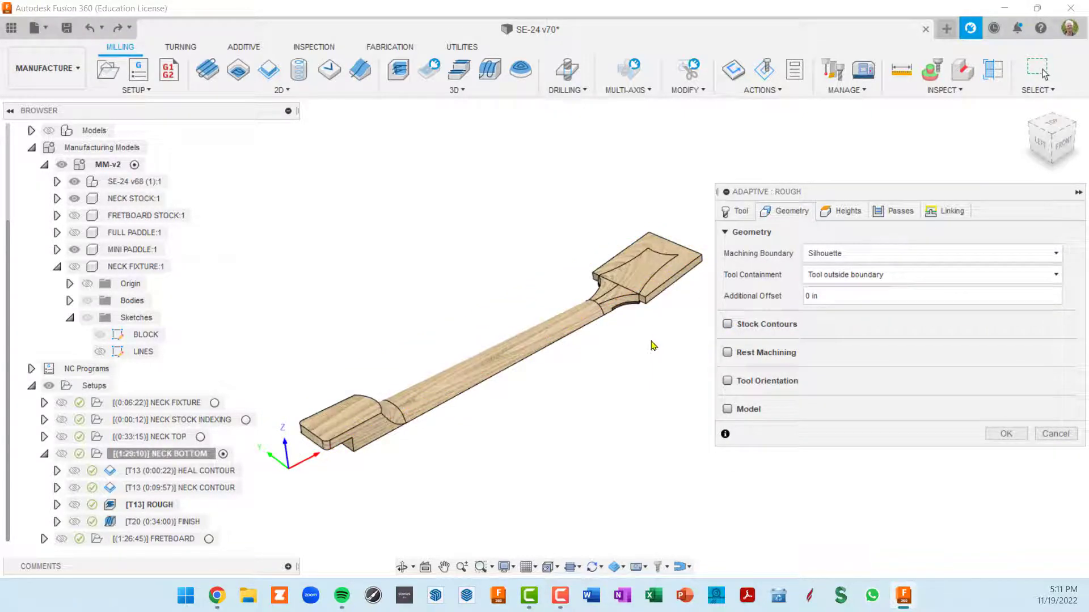
- Turn Stock Contours back on, check the ROUGH operation's heights and passes settings, and discard the edit
{"action": "middle_click_drag", "start_coordinate": [620, 331], "coordinate": [474, 348], "text": "shift"}
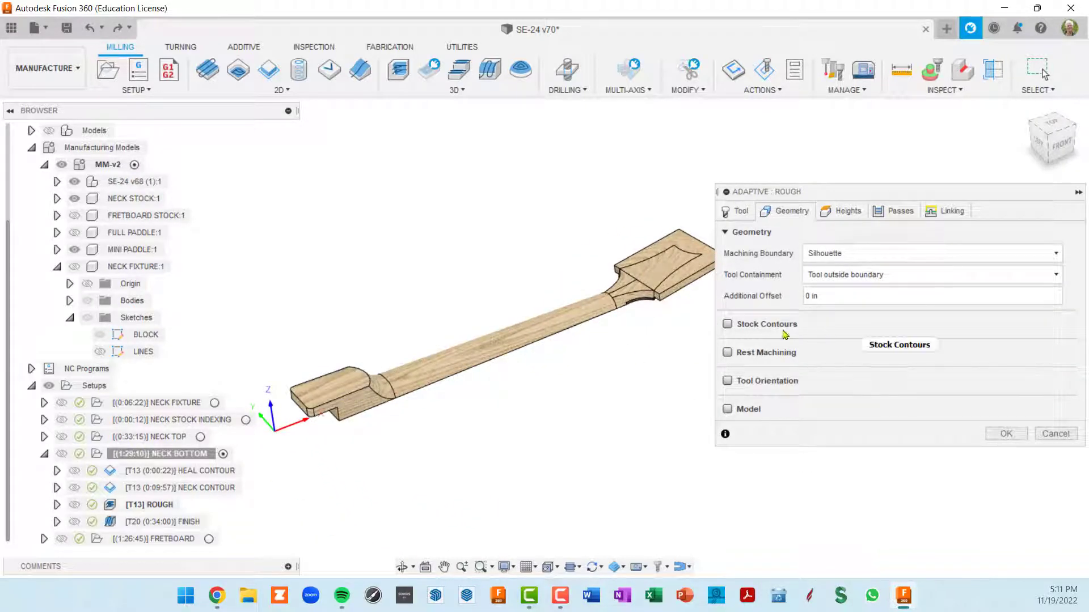
{"action": "left_click", "coordinate": [727, 325]}
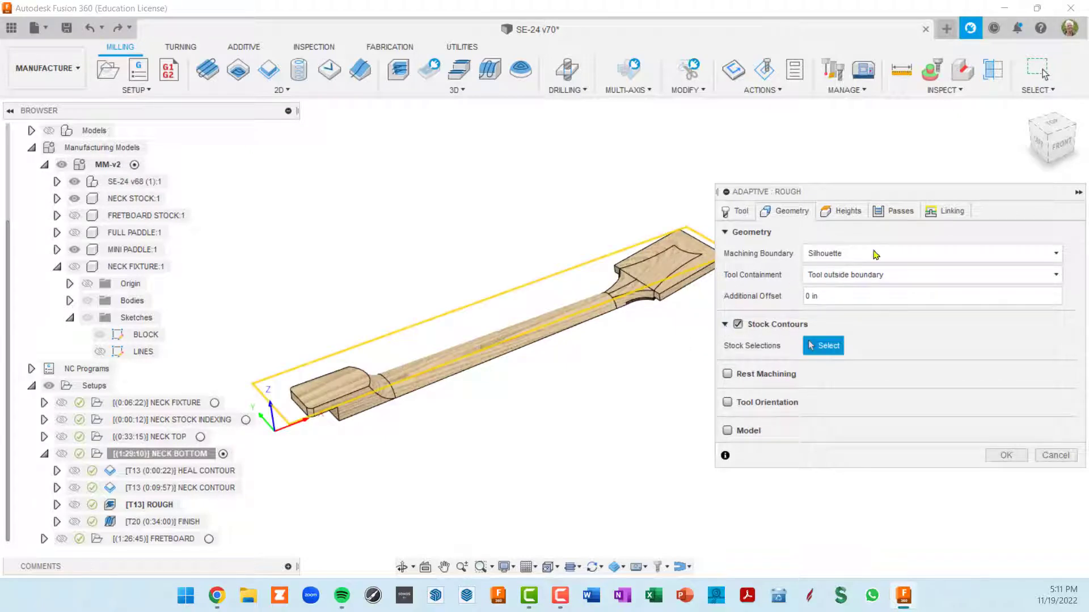
{"action": "left_click", "coordinate": [848, 211]}
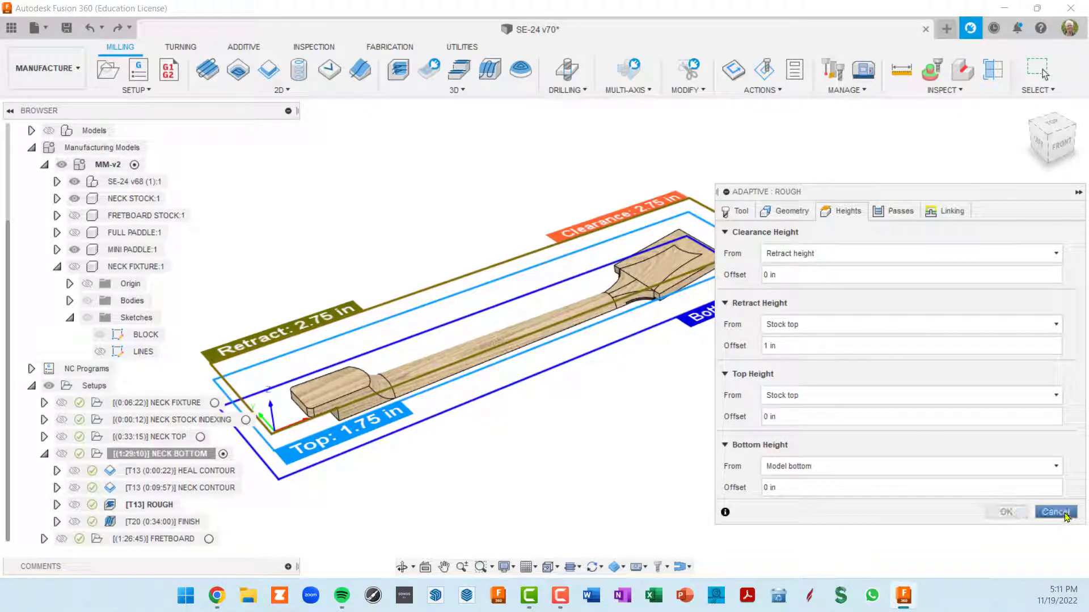
{"action": "left_click", "coordinate": [900, 213]}
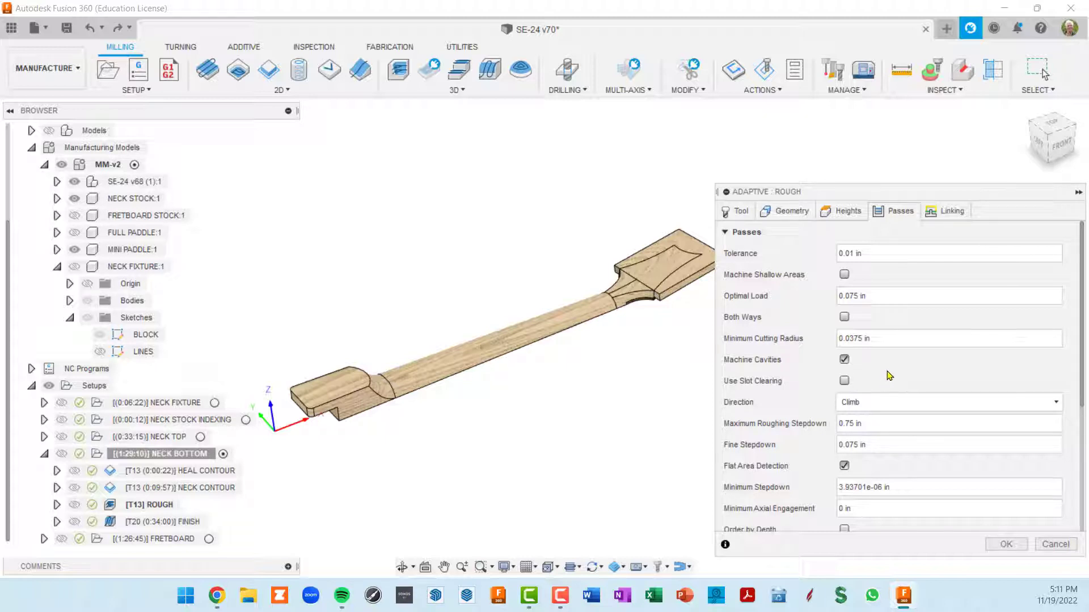
{"action": "left_click", "coordinate": [1058, 545]}
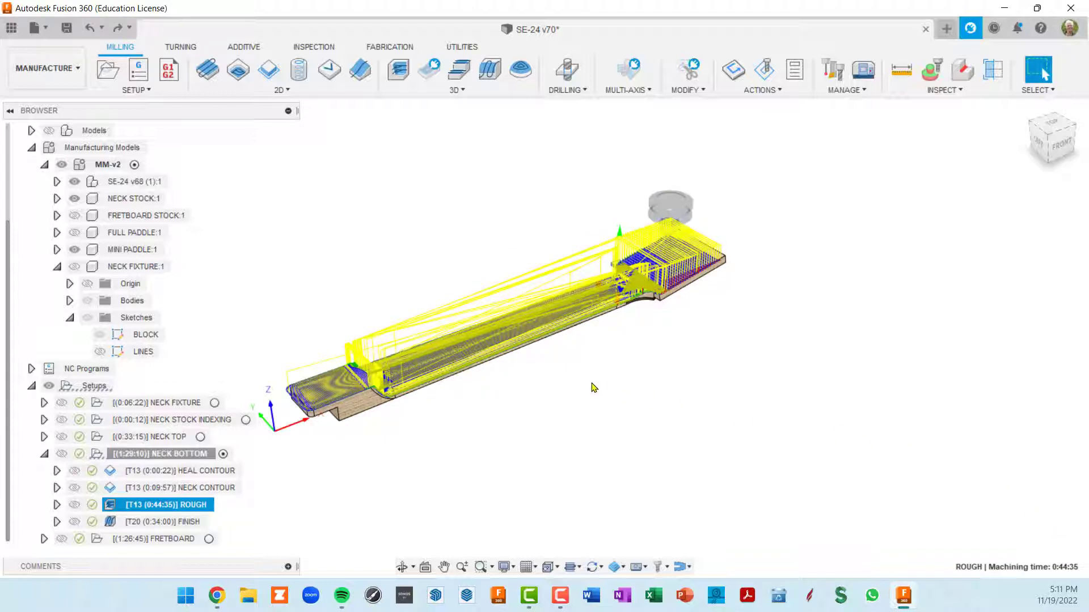
- Open the FINISH parallel operation for editing and check its tool and geometry settings, including Contact Point Boundary
{"action": "middle_click_drag", "start_coordinate": [467, 379], "coordinate": [707, 306], "text": "shift"}
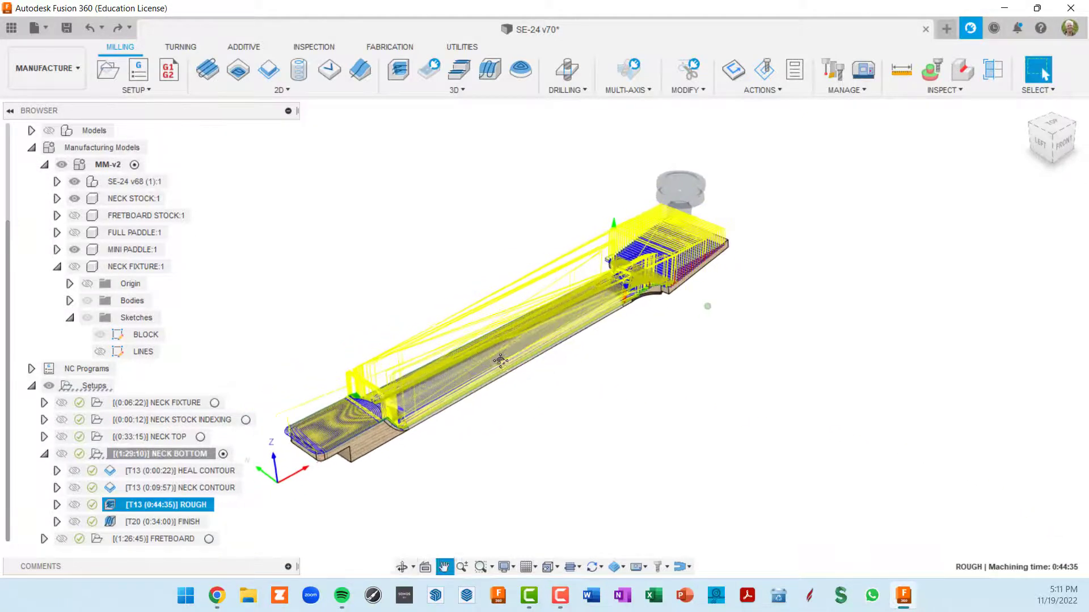
{"action": "middle_click_drag", "start_coordinate": [498, 359], "coordinate": [648, 317]}
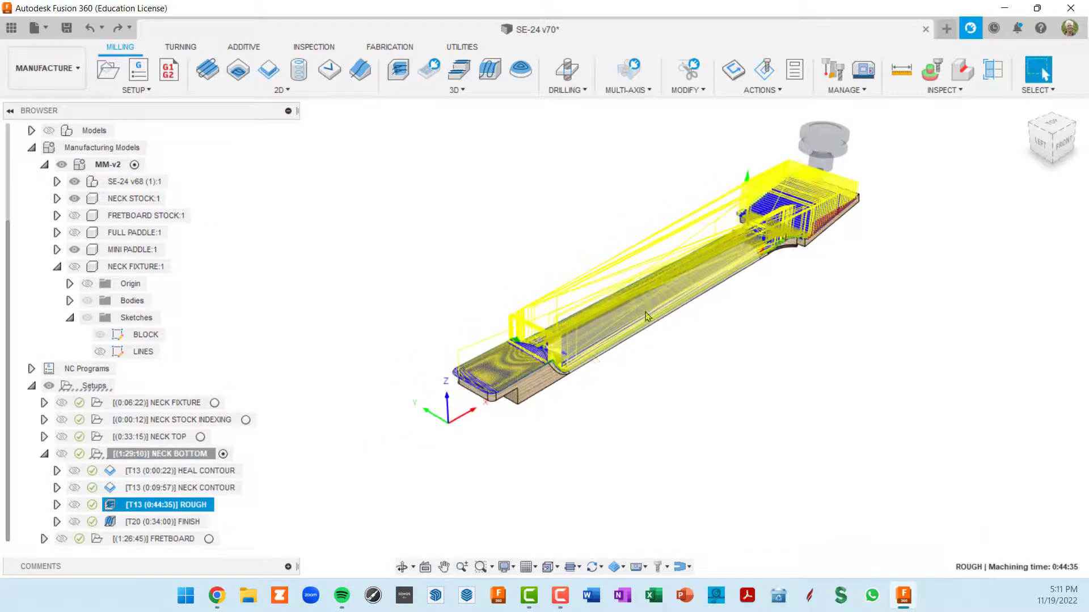
{"action": "left_click", "coordinate": [181, 528]}
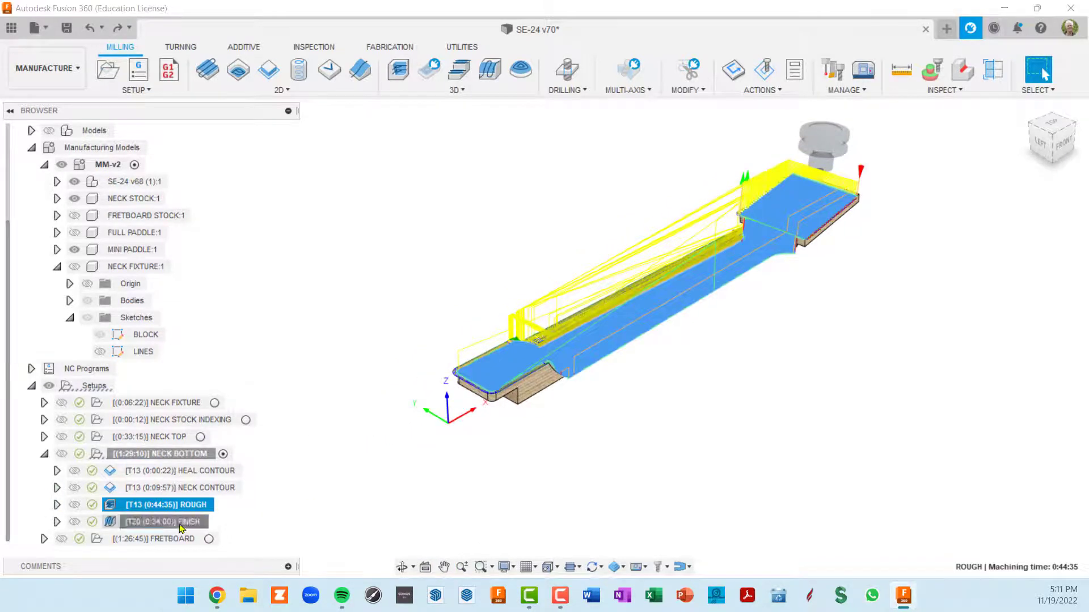
{"action": "double_click", "coordinate": [112, 527]}
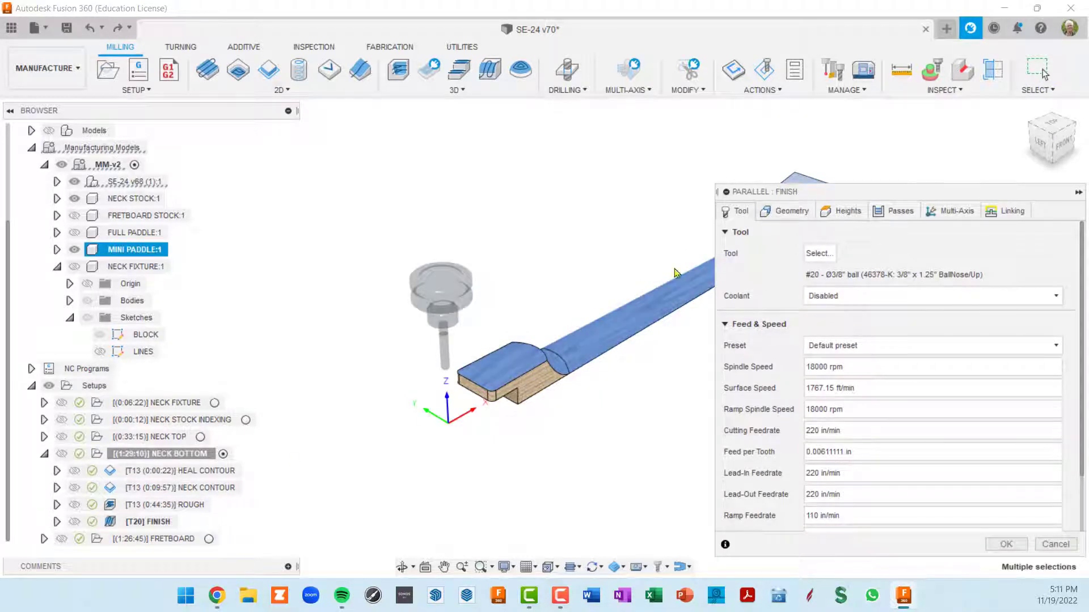
{"action": "middle_click_drag", "start_coordinate": [677, 273], "coordinate": [491, 303]}
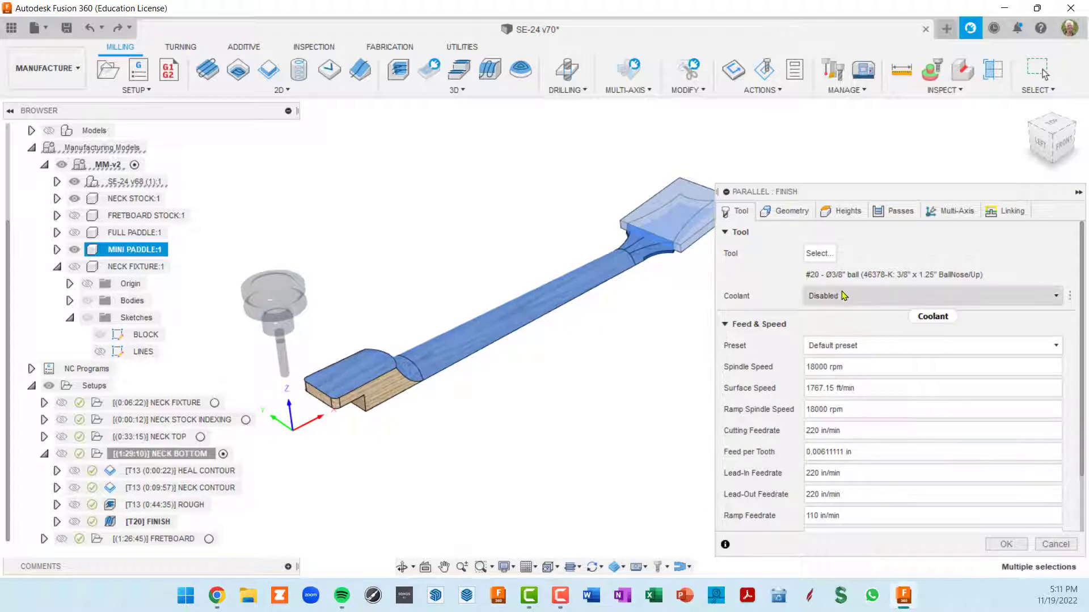
{"action": "left_click", "coordinate": [792, 219]}
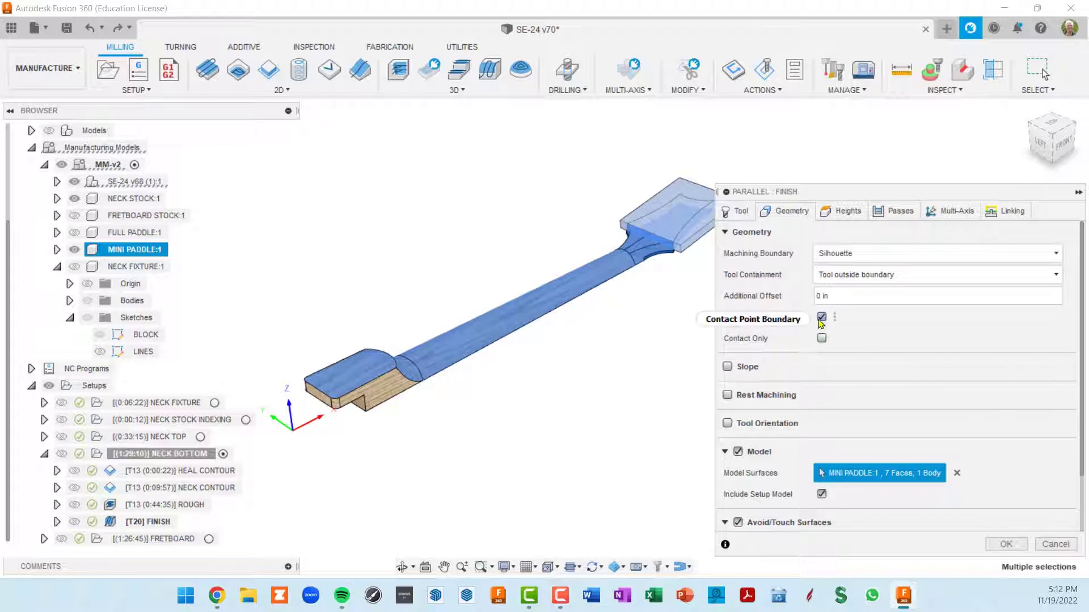
{"action": "mouse_move", "coordinate": [824, 321]}
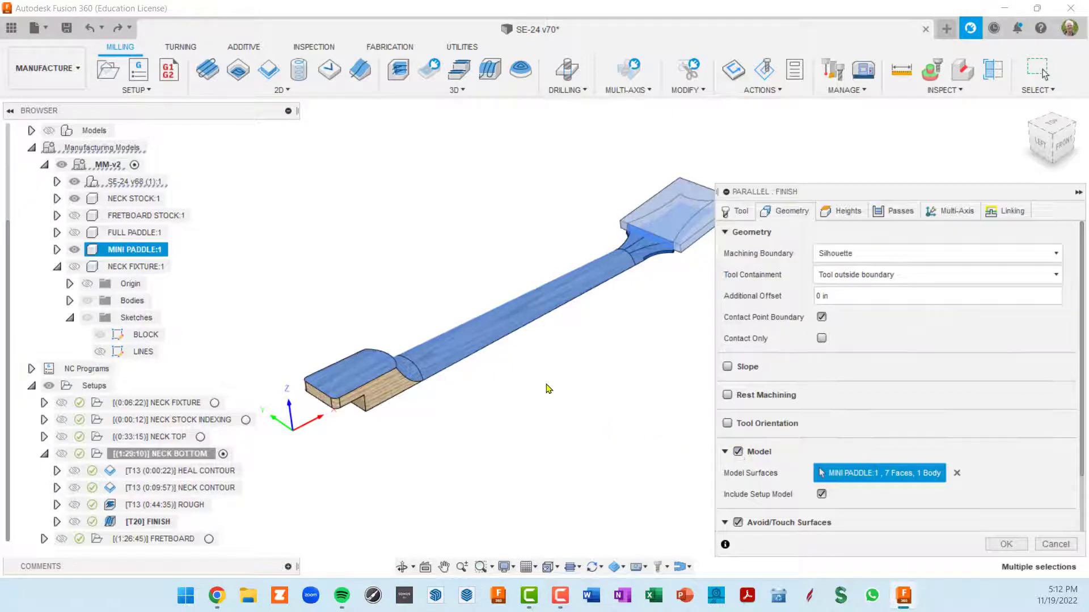
- Turn off Avoid/Touch Surfaces in the FINISH operation's geometry settings and accept the change to regenerate the toolpath
{"action": "middle_click_drag", "start_coordinate": [548, 389], "coordinate": [340, 379], "text": "shift"}
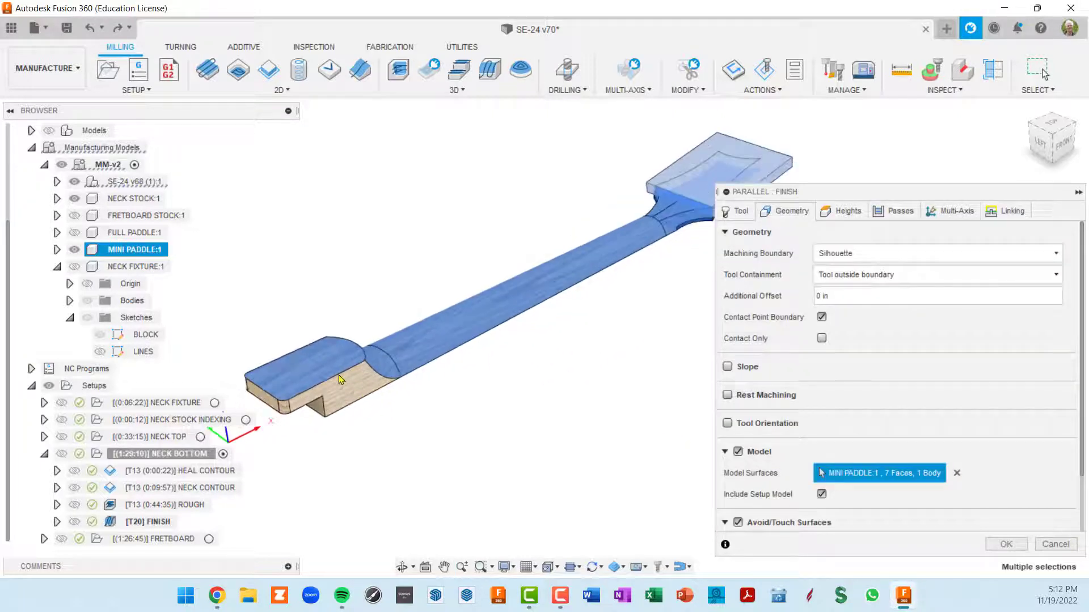
{"action": "scroll", "coordinate": [340, 374], "scroll_direction": "up", "scroll_amount": 5}
{"action": "scroll", "coordinate": [445, 365], "scroll_direction": "down", "scroll_amount": 4}
{"action": "middle_click_drag", "start_coordinate": [507, 333], "coordinate": [329, 451]}
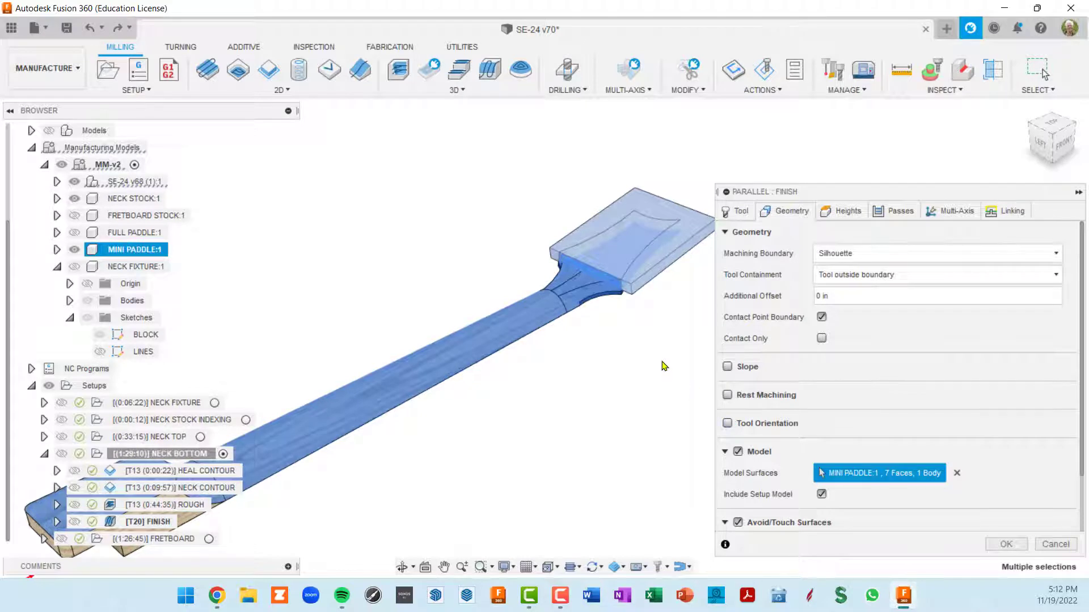
{"action": "middle_click_drag", "start_coordinate": [669, 369], "coordinate": [634, 301]}
{"action": "scroll", "coordinate": [634, 301], "scroll_direction": "down", "scroll_amount": 3}
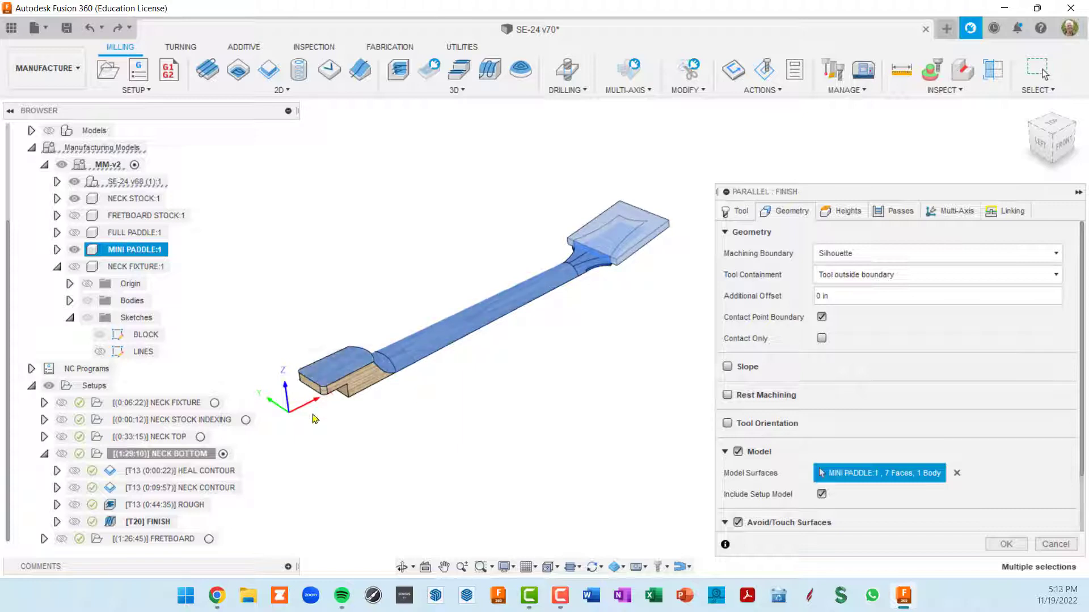
{"action": "scroll", "coordinate": [811, 438], "scroll_direction": "down", "scroll_amount": 2}
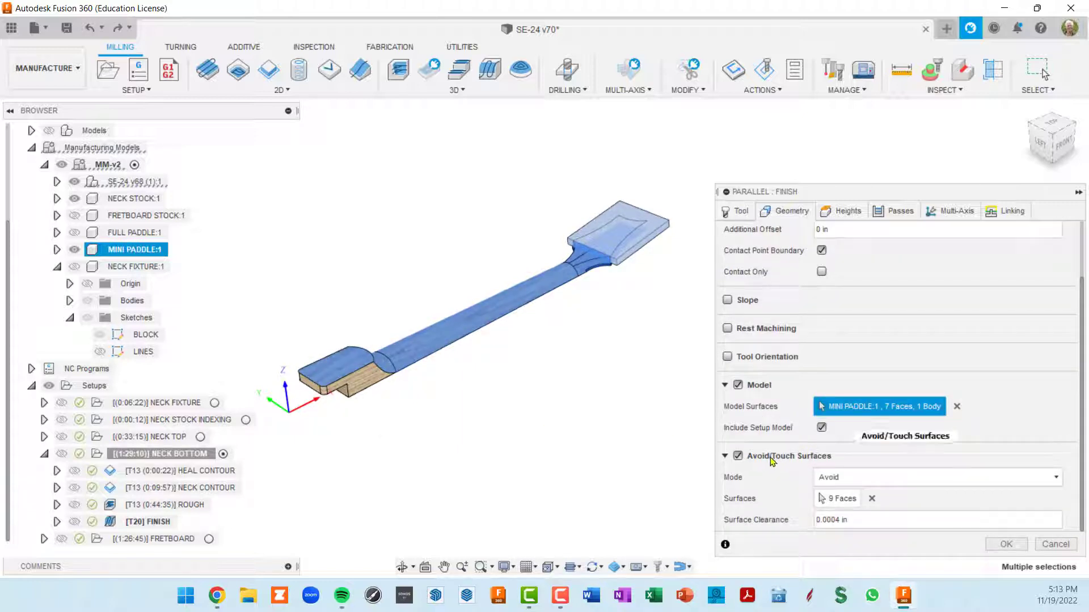
{"action": "left_click", "coordinate": [739, 457]}
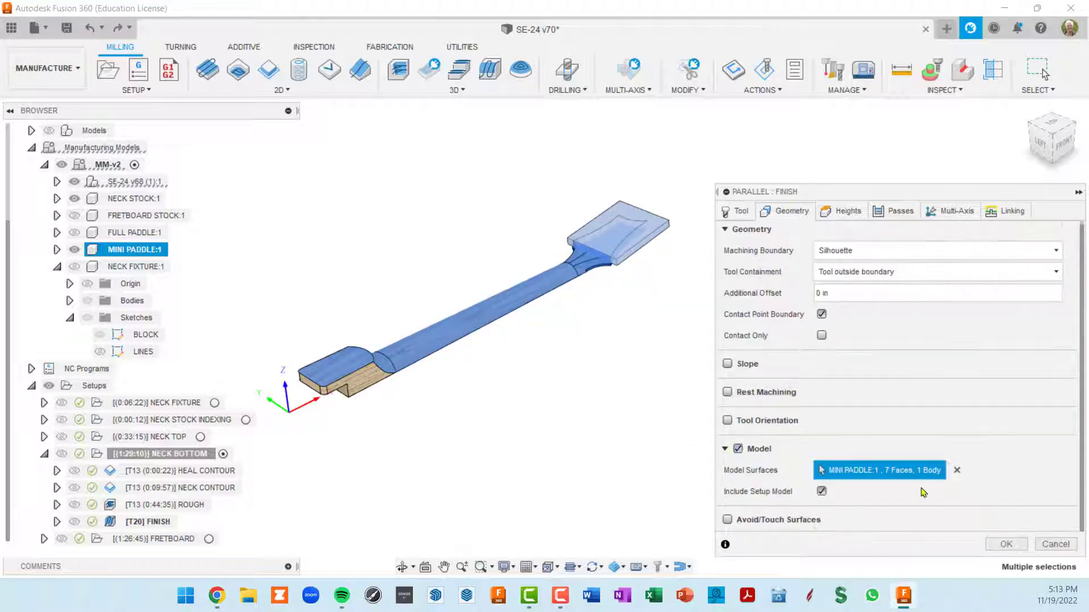
{"action": "left_click", "coordinate": [1006, 545]}
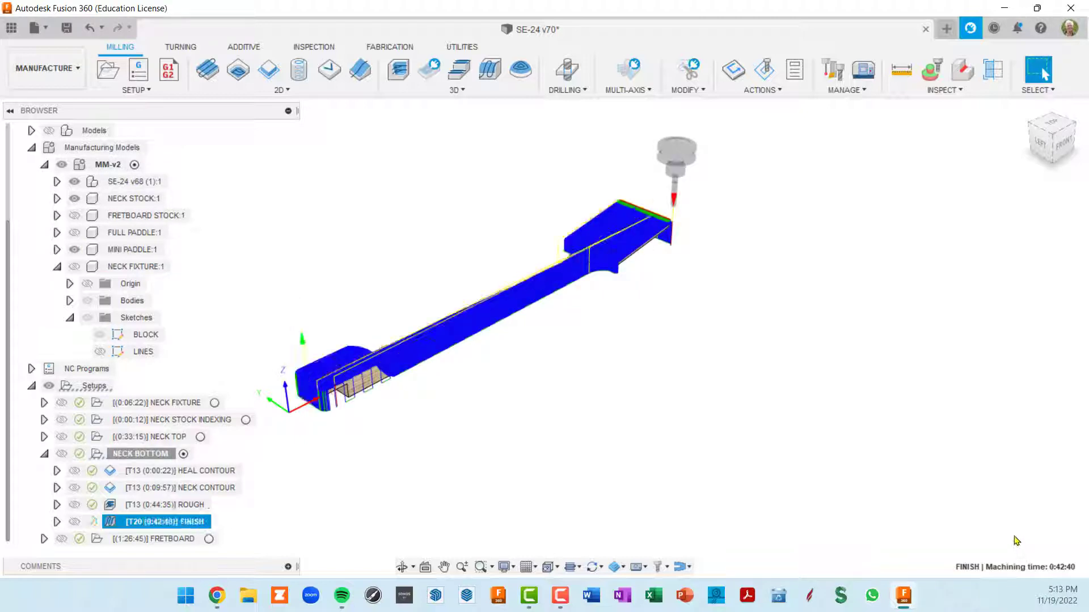
- Examine the regenerated FINISH toolpath around the neck's heel end and the headstock from several angles
{"action": "scroll", "coordinate": [360, 443], "scroll_direction": "up", "scroll_amount": 3}
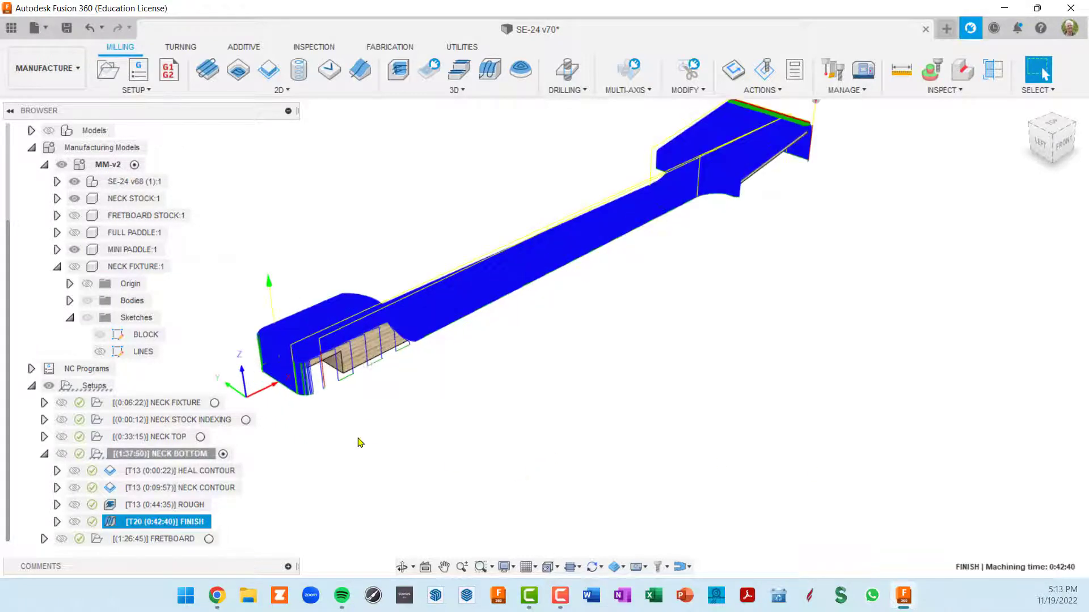
{"action": "middle_click_drag", "start_coordinate": [315, 417], "coordinate": [356, 370], "text": "shift"}
{"action": "scroll", "coordinate": [397, 332], "scroll_direction": "up", "scroll_amount": 3}
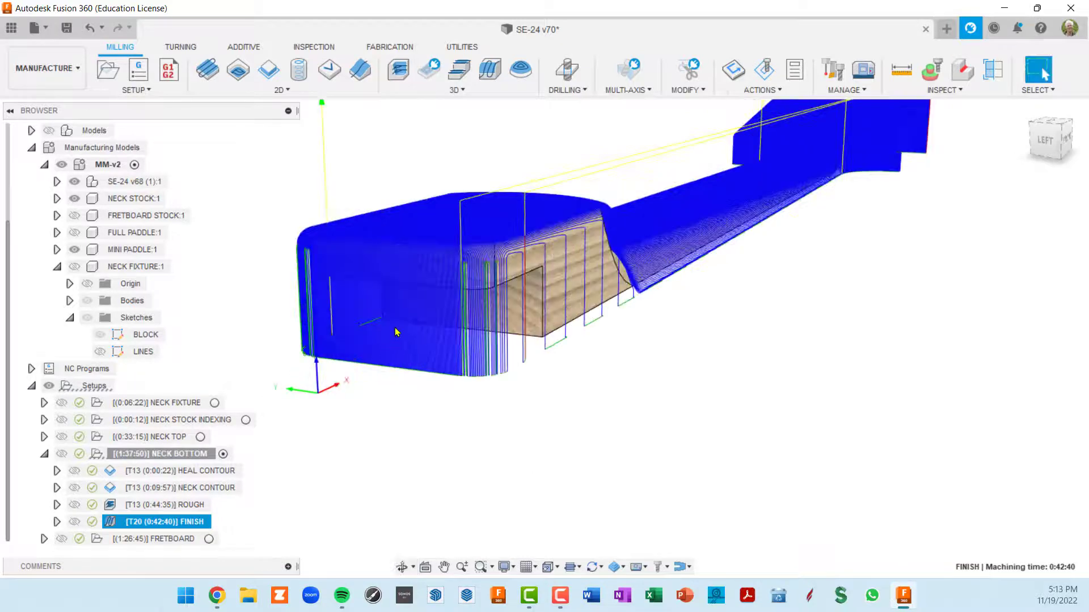
{"action": "middle_click_drag", "start_coordinate": [397, 332], "coordinate": [414, 307], "text": "shift"}
{"action": "scroll", "coordinate": [414, 307], "scroll_direction": "down", "scroll_amount": 5}
{"action": "middle_click_drag", "start_coordinate": [522, 308], "coordinate": [991, 359], "text": "shift"}
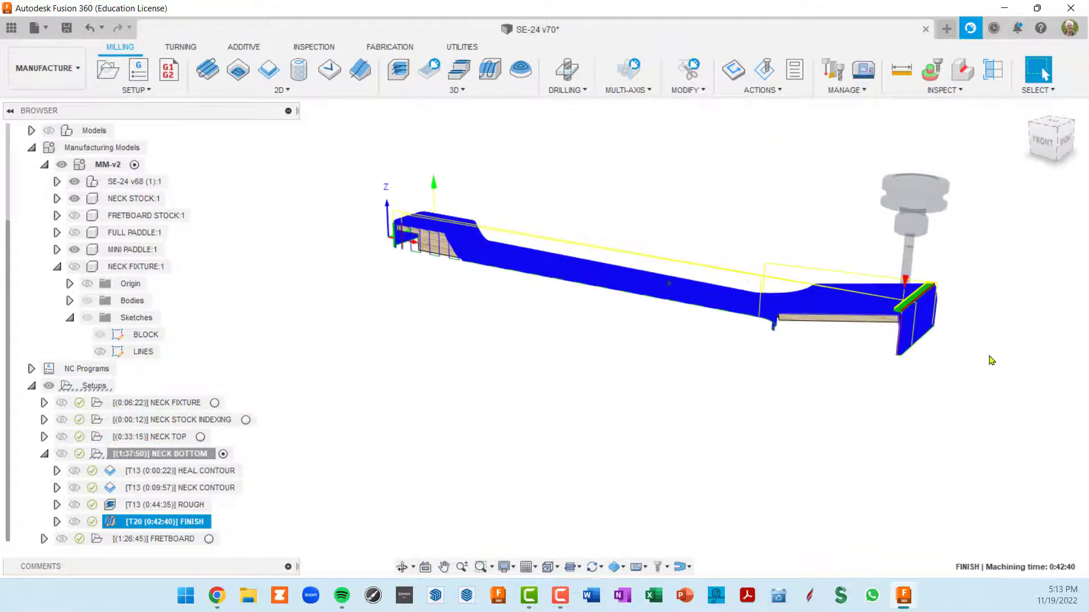
{"action": "scroll", "coordinate": [906, 321], "scroll_direction": "up", "scroll_amount": 4}
{"action": "scroll", "coordinate": [767, 339], "scroll_direction": "down", "scroll_amount": 5}
{"action": "middle_click_drag", "start_coordinate": [601, 352], "coordinate": [727, 339], "text": "shift"}
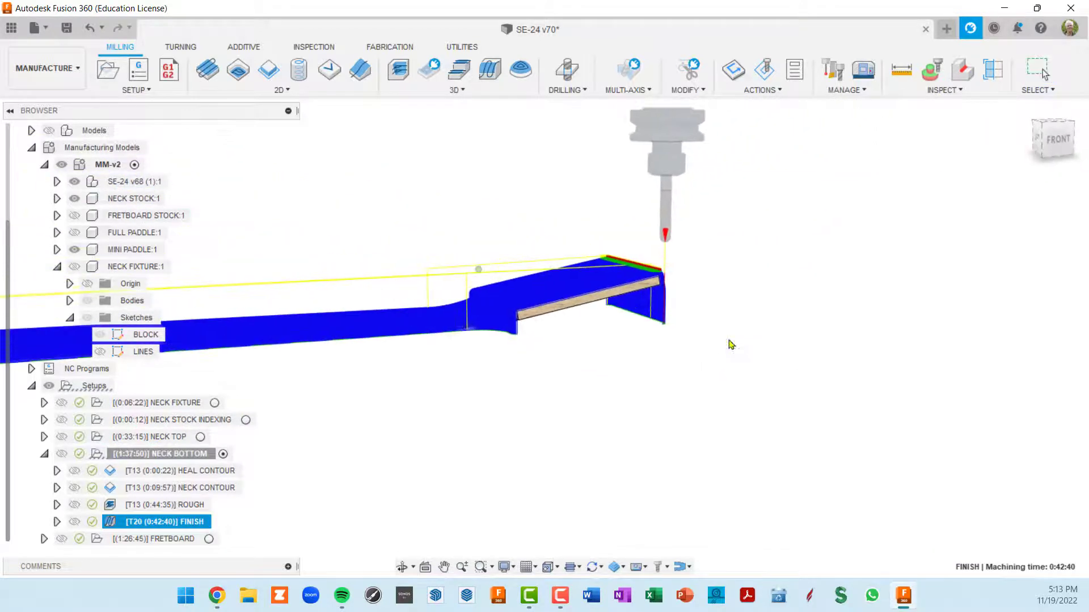
{"action": "scroll", "coordinate": [514, 333], "scroll_direction": "up", "scroll_amount": 5}
{"action": "scroll", "coordinate": [515, 336], "scroll_direction": "down", "scroll_amount": 5}
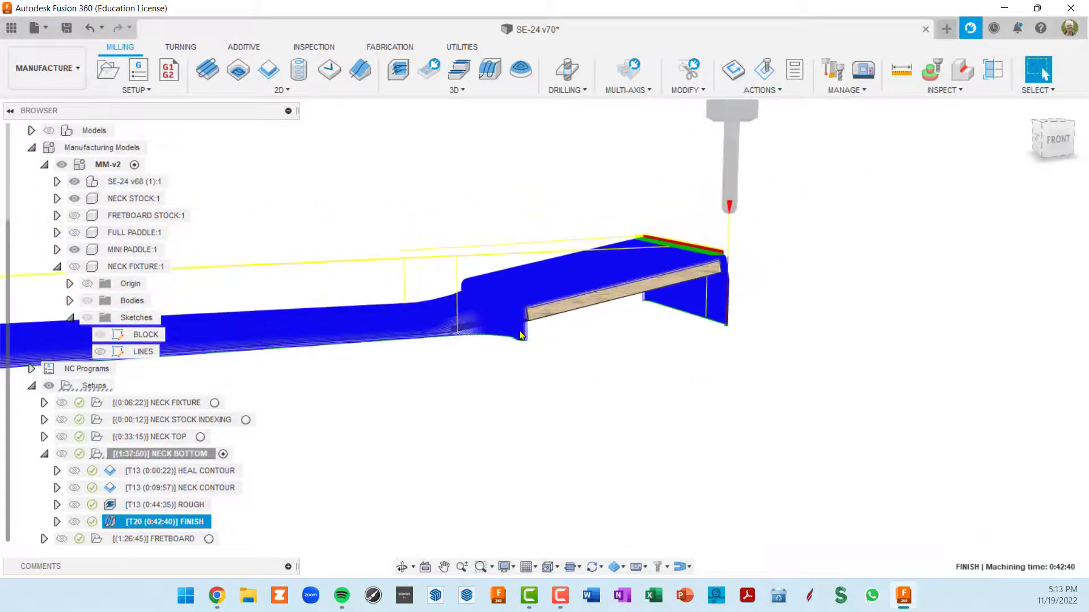
{"action": "scroll", "coordinate": [517, 347], "scroll_direction": "up", "scroll_amount": 1}
{"action": "middle_click_drag", "start_coordinate": [535, 365], "coordinate": [730, 333]}
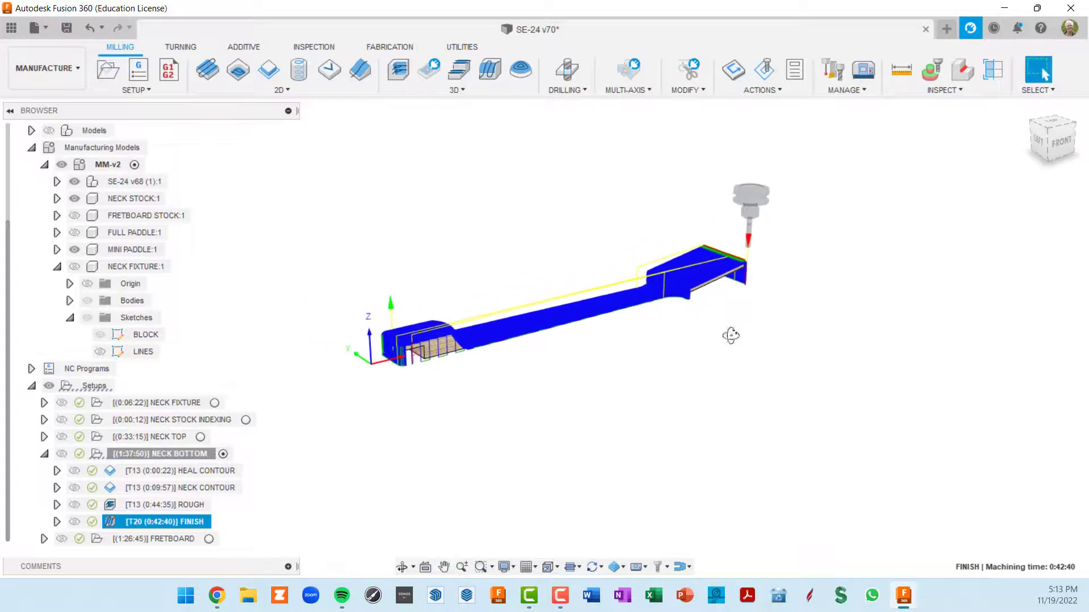
{"action": "scroll", "coordinate": [714, 301], "scroll_direction": "up", "scroll_amount": 2}
{"action": "scroll", "coordinate": [431, 399], "scroll_direction": "up", "scroll_amount": 4}
{"action": "scroll", "coordinate": [431, 399], "scroll_direction": "up", "scroll_amount": 3}
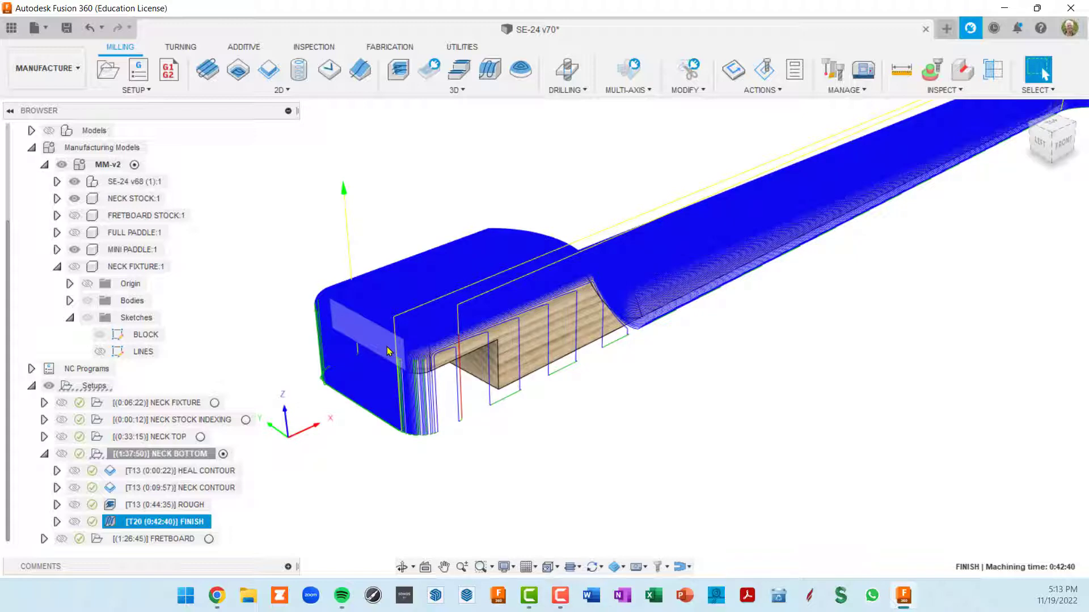
- Reopen the FINISH operation for editing and check its passes settings down to Smoothing
{"action": "double_click", "coordinate": [111, 527]}
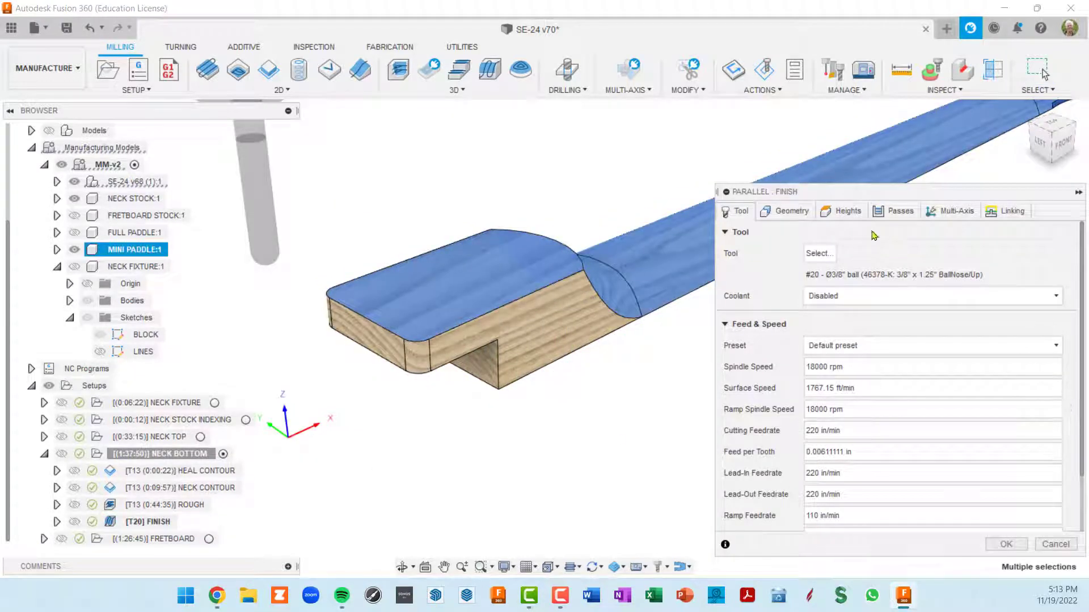
{"action": "left_click", "coordinate": [899, 212]}
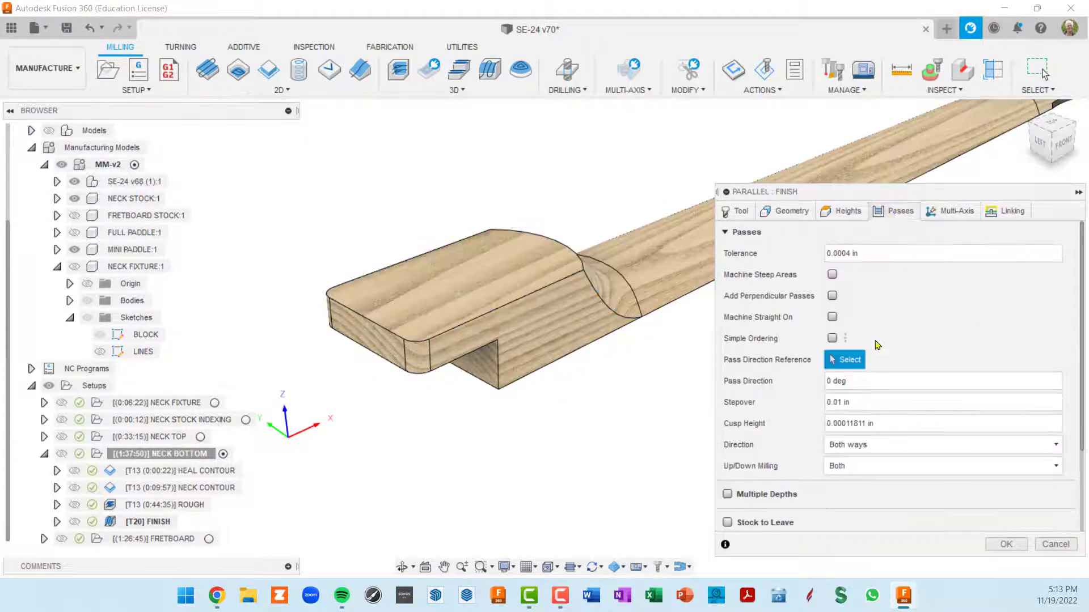
{"action": "scroll", "coordinate": [876, 285], "scroll_direction": "down", "scroll_amount": 3}
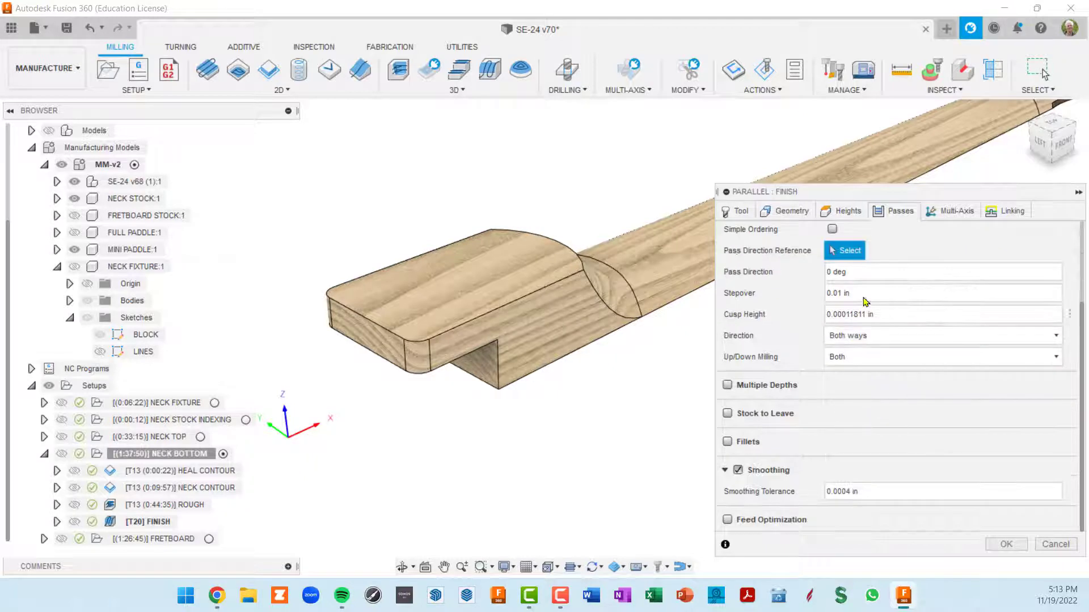
- Turn on Avoid/Touch Surfaces in the FINISH operation's geometry settings and pick the heel's side, adjoining rounded corner and end faces to avoid
{"action": "left_click", "coordinate": [800, 212]}
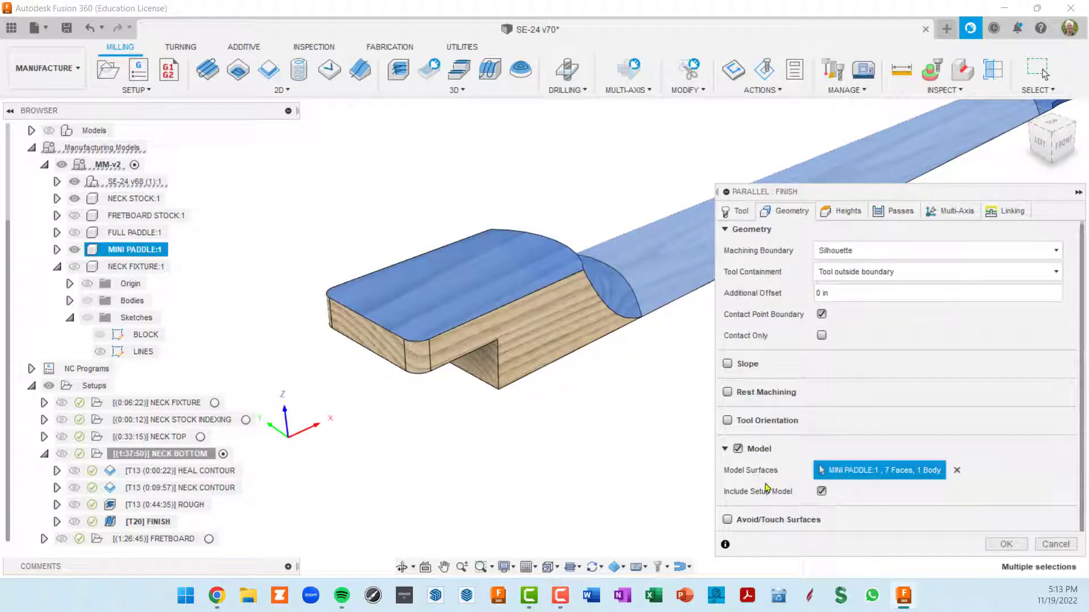
{"action": "left_click", "coordinate": [728, 521]}
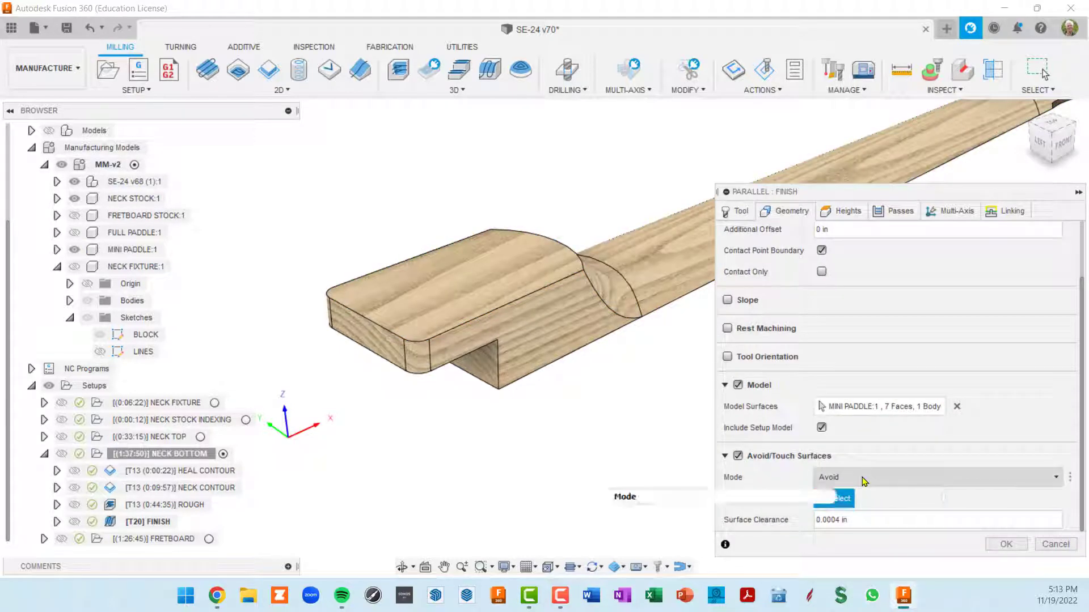
{"action": "left_click", "coordinate": [844, 505]}
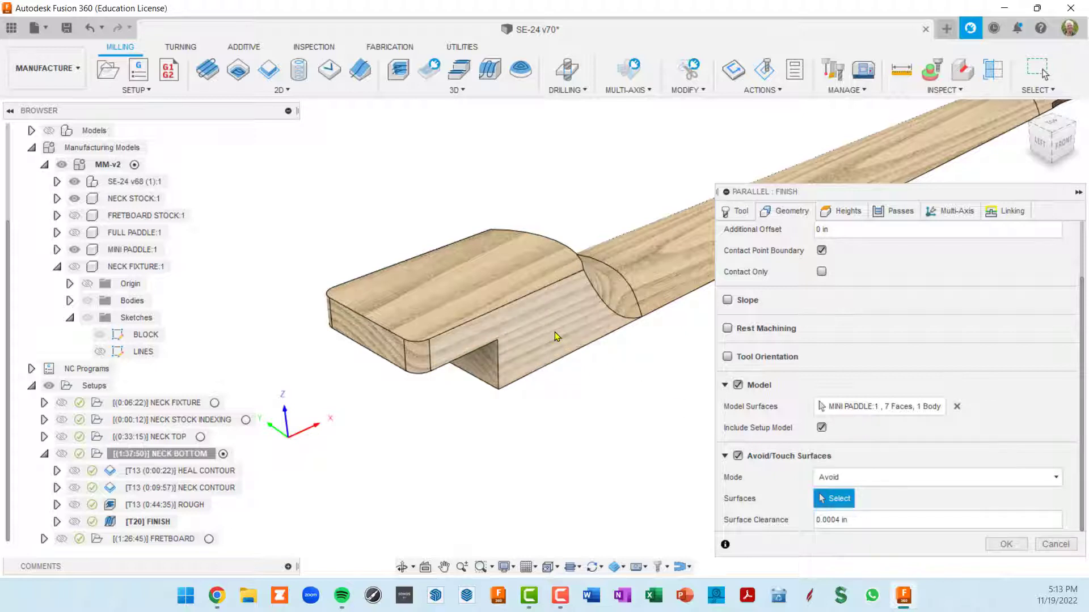
{"action": "left_click", "coordinate": [542, 344]}
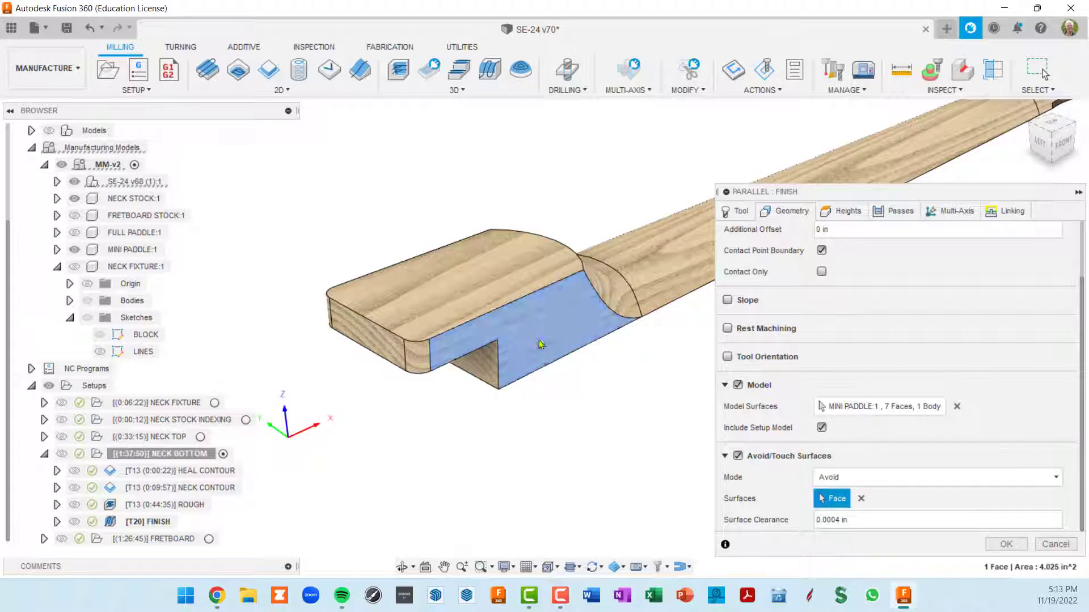
{"action": "left_click", "coordinate": [420, 358]}
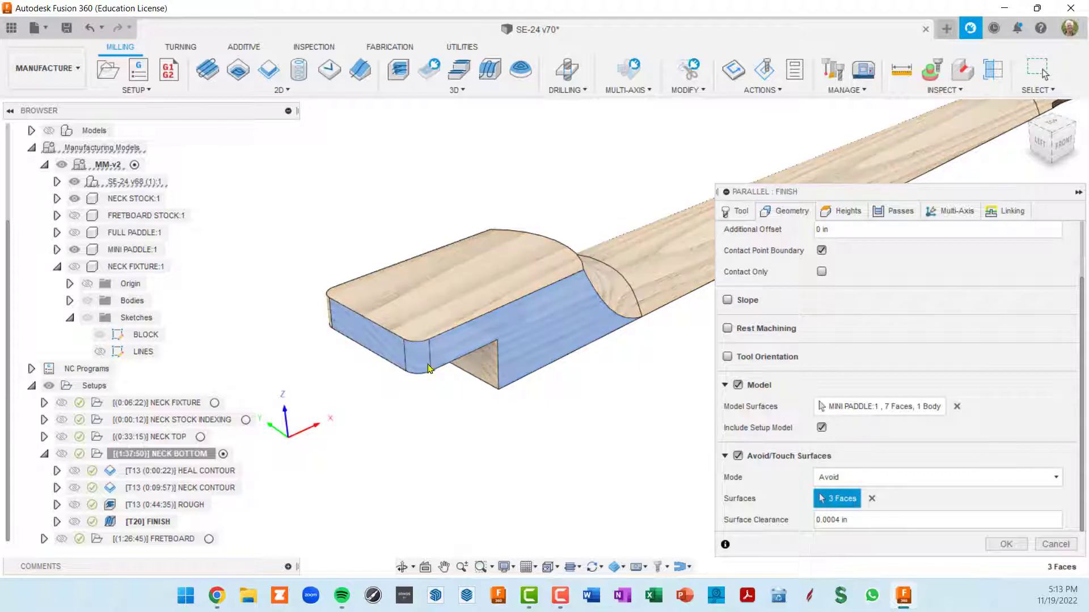
- Add the heel's opposite side face and its rounded corner to the FINISH operation's surfaces to avoid
{"action": "middle_click_drag", "start_coordinate": [457, 370], "coordinate": [503, 364], "text": "shift"}
{"action": "scroll", "coordinate": [526, 313], "scroll_direction": "down", "scroll_amount": 5}
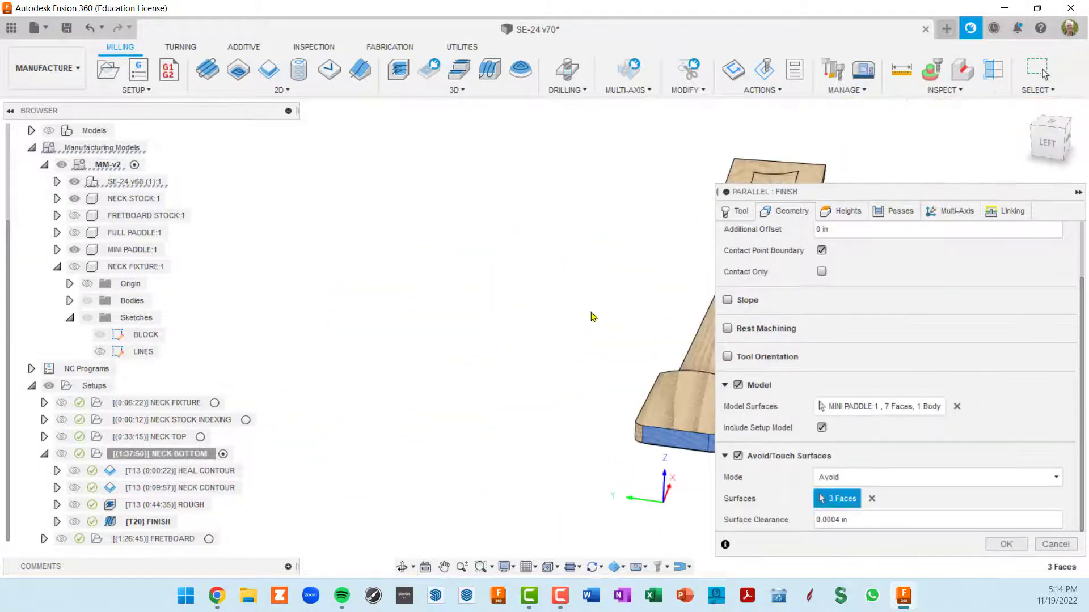
{"action": "scroll", "coordinate": [681, 350], "scroll_direction": "up", "scroll_amount": 1}
{"action": "middle_click_drag", "start_coordinate": [683, 350], "coordinate": [481, 284]}
{"action": "scroll", "coordinate": [521, 227], "scroll_direction": "up", "scroll_amount": 1}
{"action": "scroll", "coordinate": [669, 329], "scroll_direction": "up", "scroll_amount": 3}
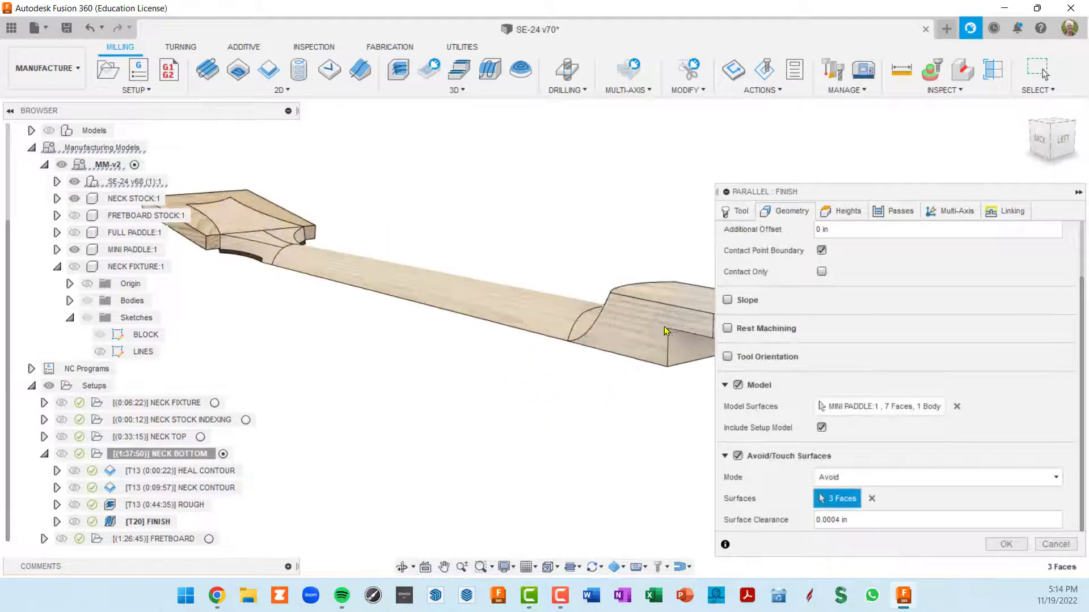
{"action": "left_click", "coordinate": [668, 330]}
{"action": "middle_click_drag", "start_coordinate": [668, 330], "coordinate": [573, 339]}
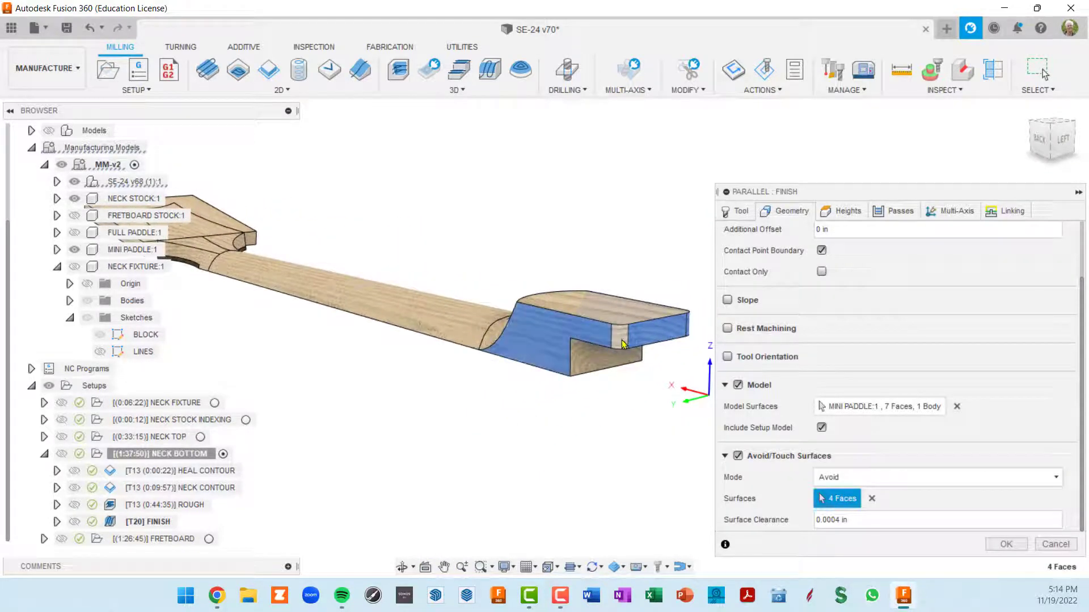
{"action": "left_click", "coordinate": [622, 341]}
- Add the headstock paddle's long side face and the shoulder face next to the neck to the avoided surfaces
{"action": "scroll", "coordinate": [621, 338], "scroll_direction": "down", "scroll_amount": 3}
{"action": "middle_click_drag", "start_coordinate": [497, 248], "coordinate": [496, 317], "text": "shift"}
{"action": "scroll", "coordinate": [539, 272], "scroll_direction": "up", "scroll_amount": 5}
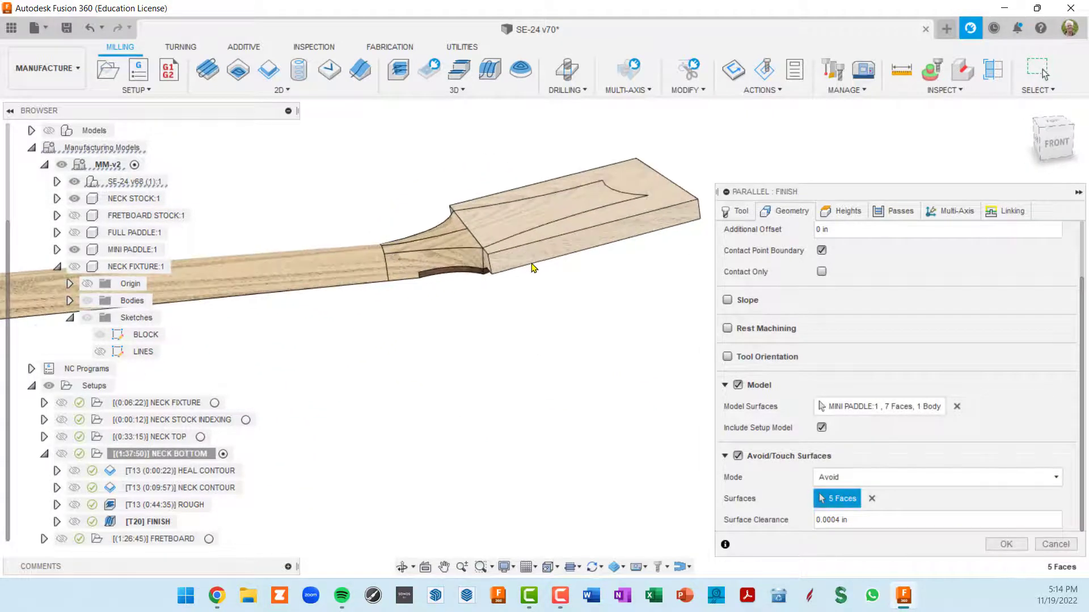
{"action": "middle_click_drag", "start_coordinate": [560, 276], "coordinate": [510, 276], "text": "shift"}
{"action": "left_click", "coordinate": [505, 263]}
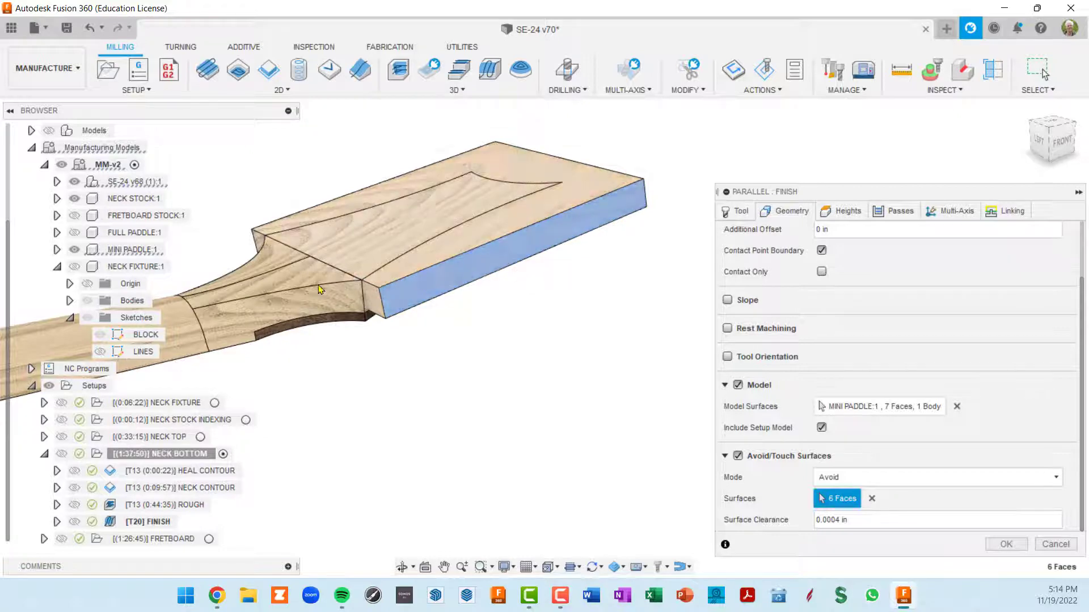
{"action": "scroll", "coordinate": [342, 311], "scroll_direction": "up", "scroll_amount": 2}
{"action": "left_click", "coordinate": [381, 299]}
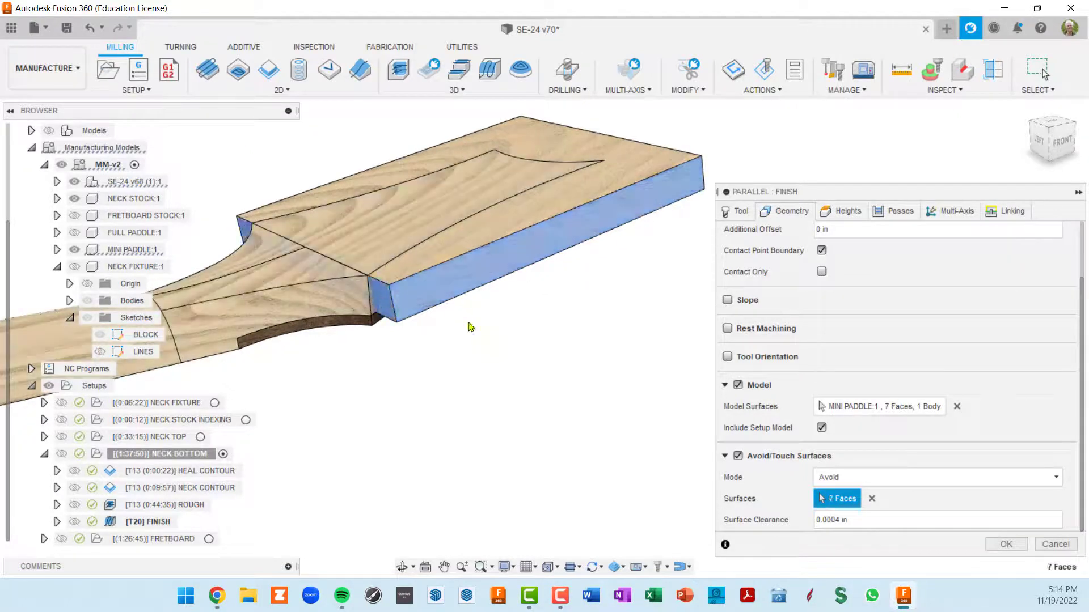
- Add the headstock's outer end face and remaining long side face to the avoided surfaces, and accept to regenerate the FINISH toolpath
{"action": "scroll", "coordinate": [499, 300], "scroll_direction": "down", "scroll_amount": 2}
{"action": "middle_click_drag", "start_coordinate": [535, 297], "coordinate": [476, 318], "text": "shift"}
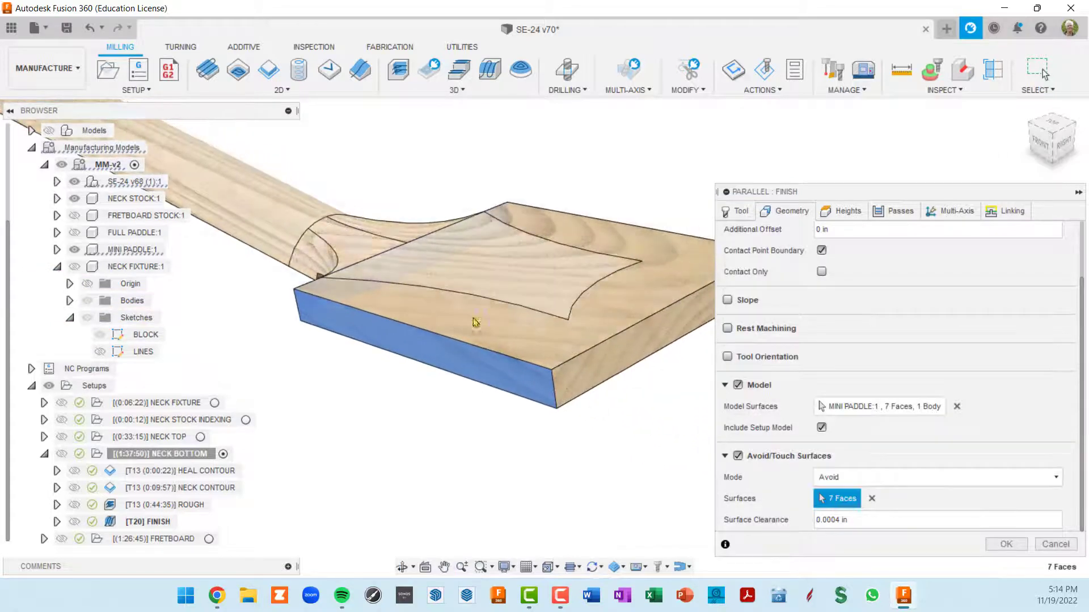
{"action": "left_click", "coordinate": [621, 372]}
{"action": "middle_click_drag", "start_coordinate": [621, 372], "coordinate": [541, 374], "text": "shift"}
{"action": "left_click", "coordinate": [471, 411]}
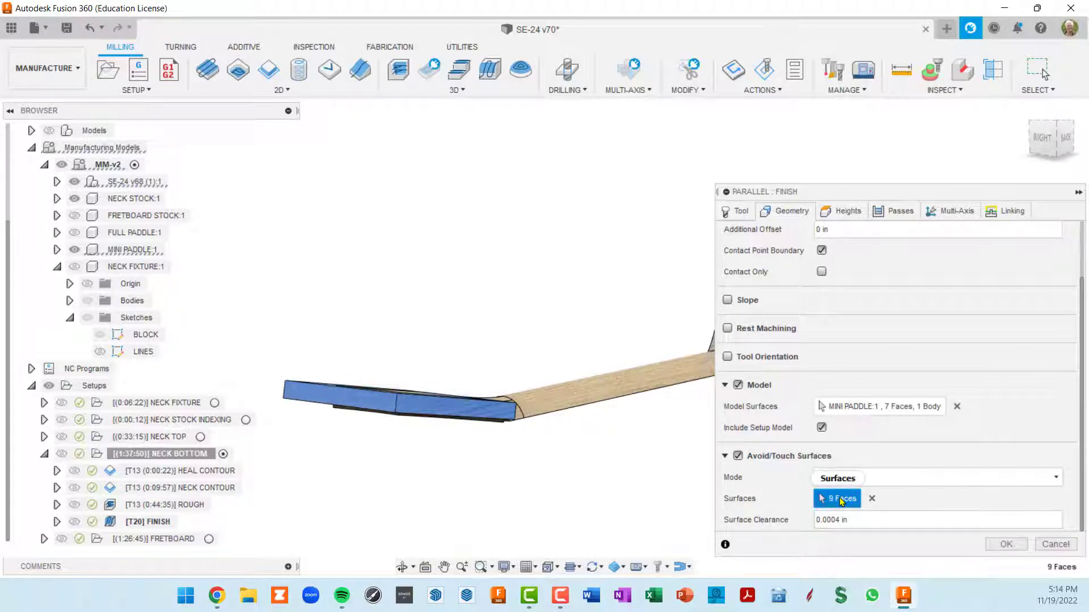
{"action": "scroll", "coordinate": [525, 400], "scroll_direction": "down", "scroll_amount": 2}
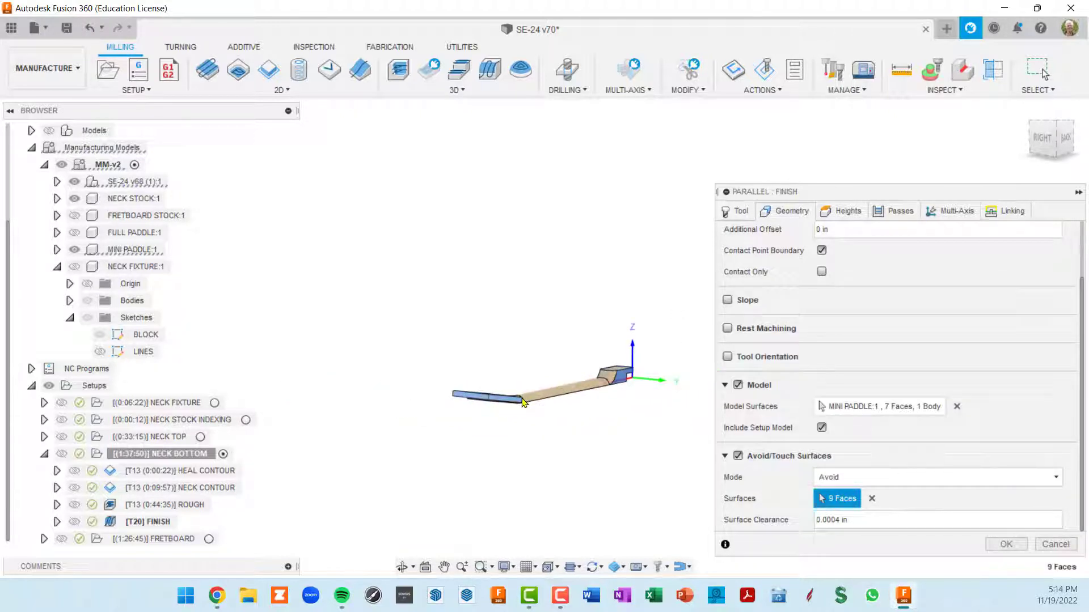
{"action": "middle_click_drag", "start_coordinate": [524, 401], "coordinate": [649, 410], "text": "shift"}
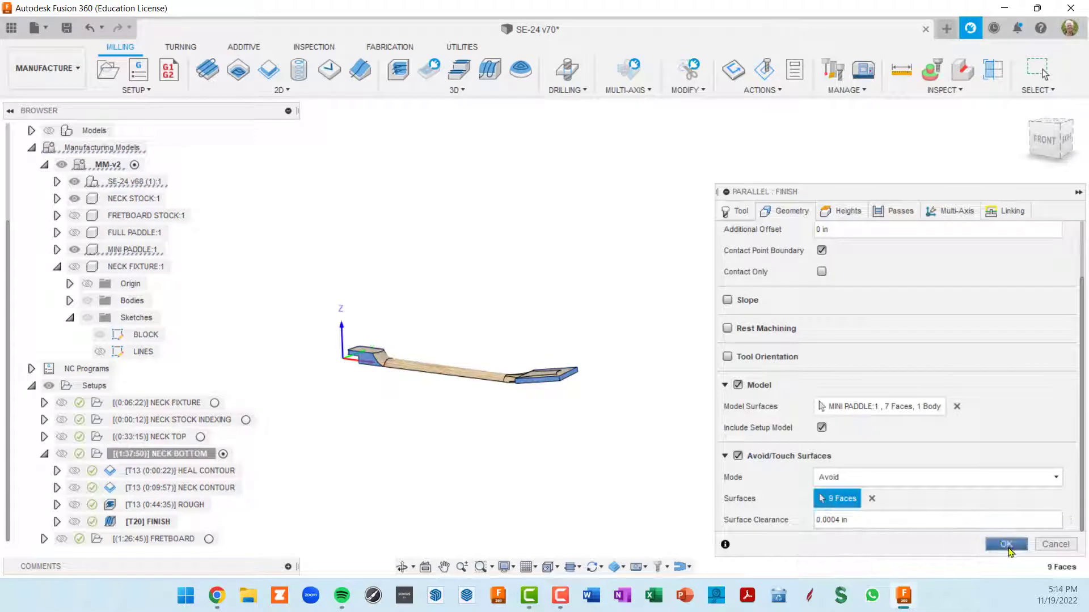
{"action": "left_click", "coordinate": [1006, 545]}
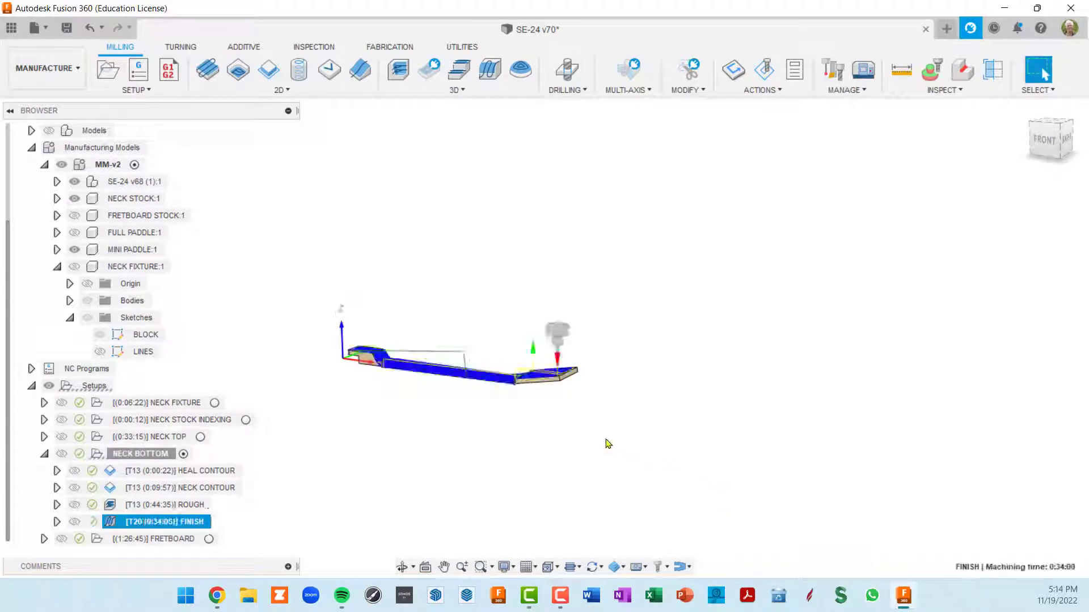
- Examine the regenerated FINISH toolpath along the heel's side walls and the edge where the heel meets the neck
{"action": "middle_click_drag", "start_coordinate": [515, 425], "coordinate": [552, 391], "text": "shift"}
{"action": "scroll", "coordinate": [432, 330], "scroll_direction": "up", "scroll_amount": 10}
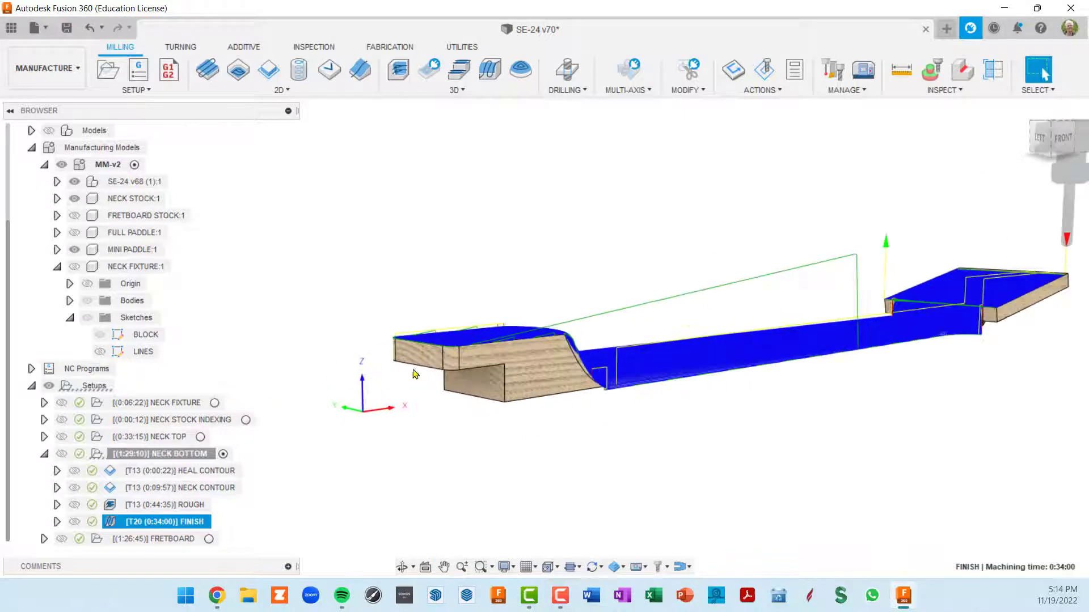
{"action": "scroll", "coordinate": [442, 423], "scroll_direction": "down", "scroll_amount": 5}
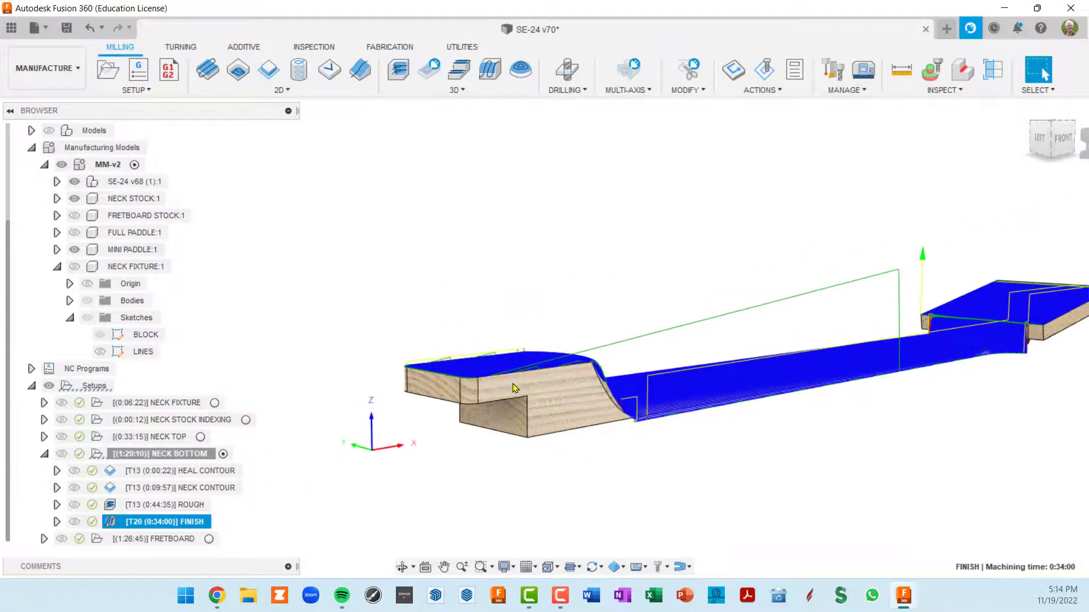
{"action": "middle_click_drag", "start_coordinate": [548, 378], "coordinate": [533, 388], "text": "shift"}
{"action": "middle_click_drag", "start_coordinate": [651, 417], "coordinate": [695, 383], "text": "shift"}
{"action": "scroll", "coordinate": [663, 458], "scroll_direction": "up", "scroll_amount": 6}
{"action": "scroll", "coordinate": [667, 456], "scroll_direction": "up", "scroll_amount": 4}
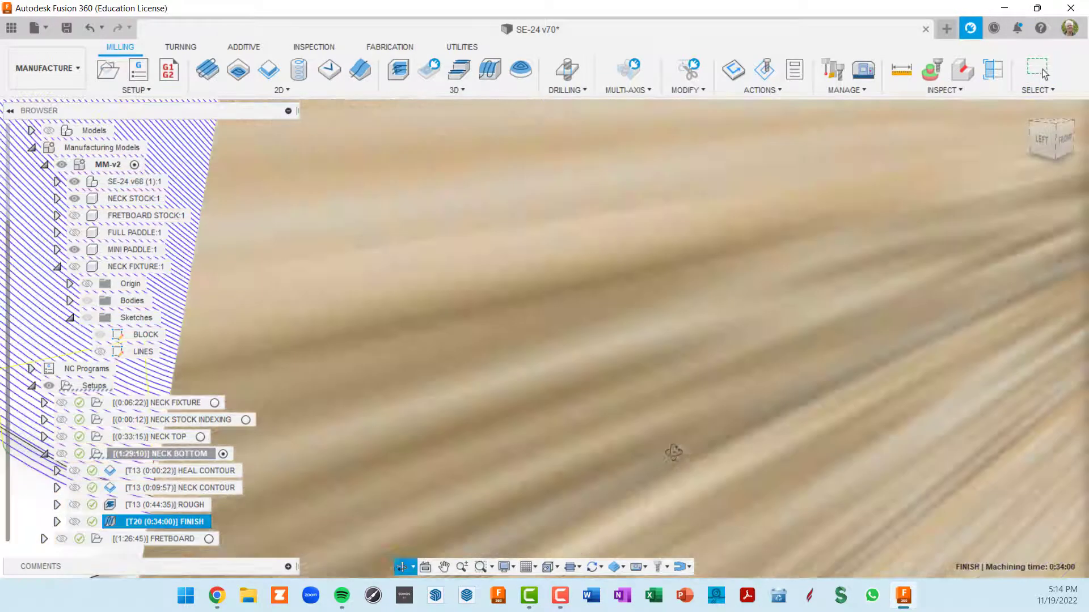
{"action": "scroll", "coordinate": [672, 454], "scroll_direction": "down", "scroll_amount": 10}
{"action": "scroll", "coordinate": [753, 465], "scroll_direction": "up", "scroll_amount": 8}
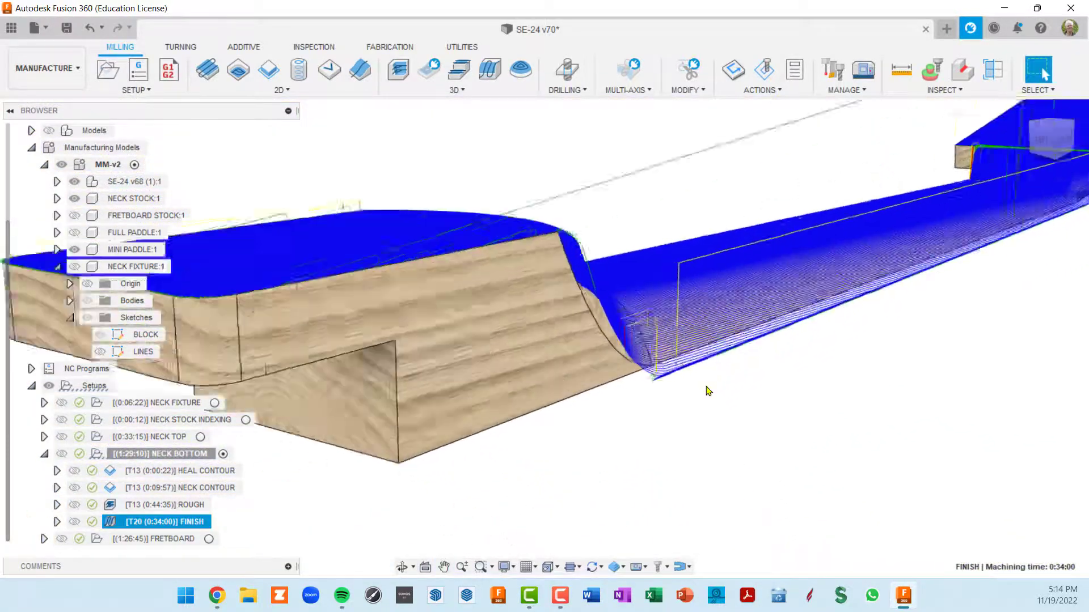
{"action": "scroll", "coordinate": [678, 363], "scroll_direction": "down", "scroll_amount": 10}
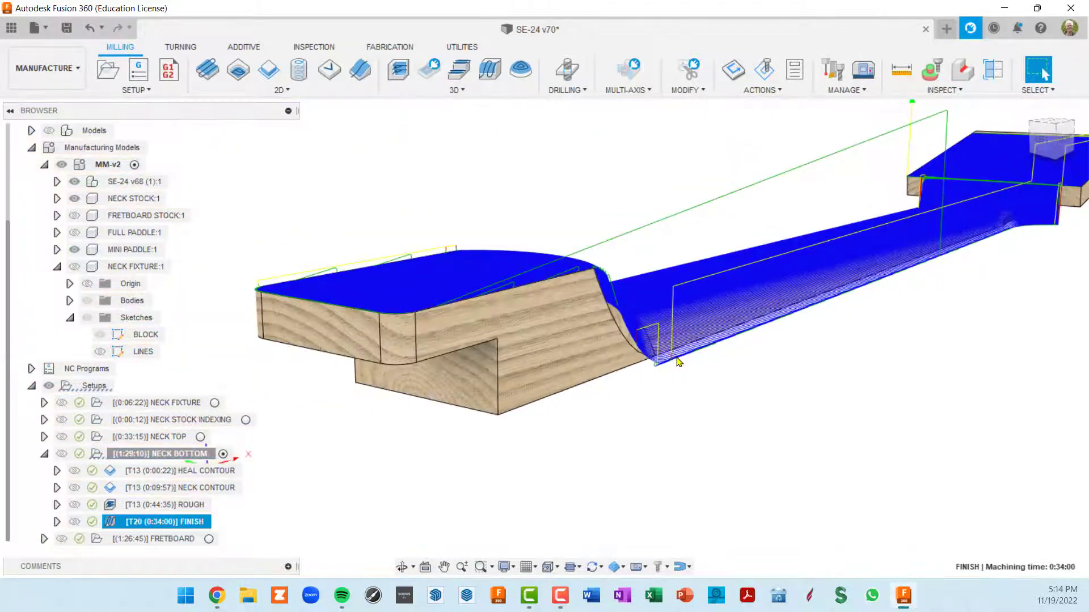
- Simulate the FINISH operation with stock comparison and watch the first passes along the neck and headstock
{"action": "left_click", "coordinate": [766, 73]}
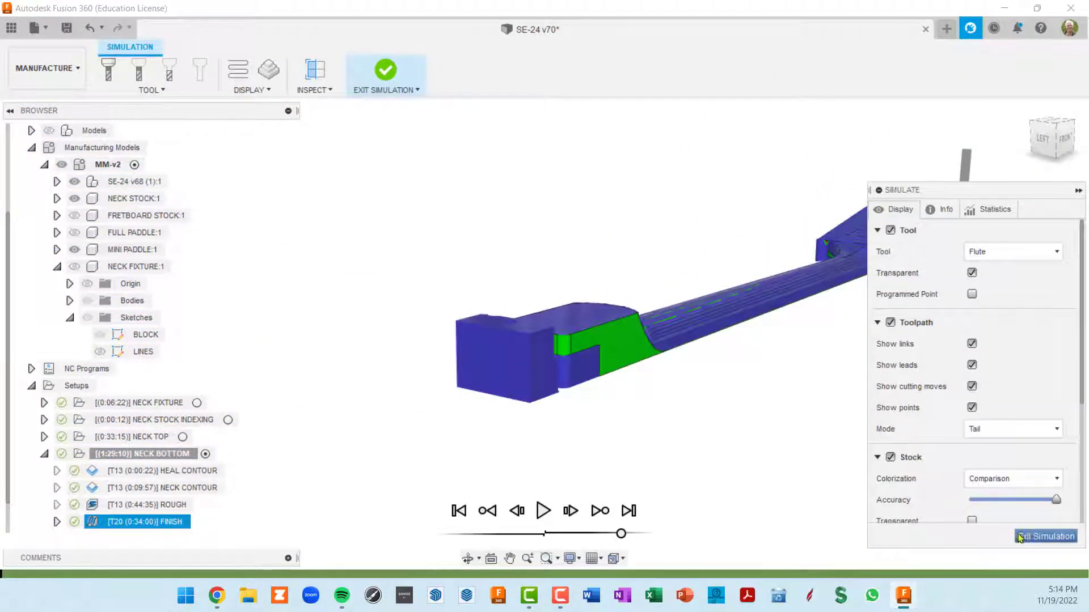
{"action": "left_click", "coordinate": [543, 513]}
{"action": "scroll", "coordinate": [693, 335], "scroll_direction": "up", "scroll_amount": 5}
{"action": "scroll", "coordinate": [695, 334], "scroll_direction": "down", "scroll_amount": 5}
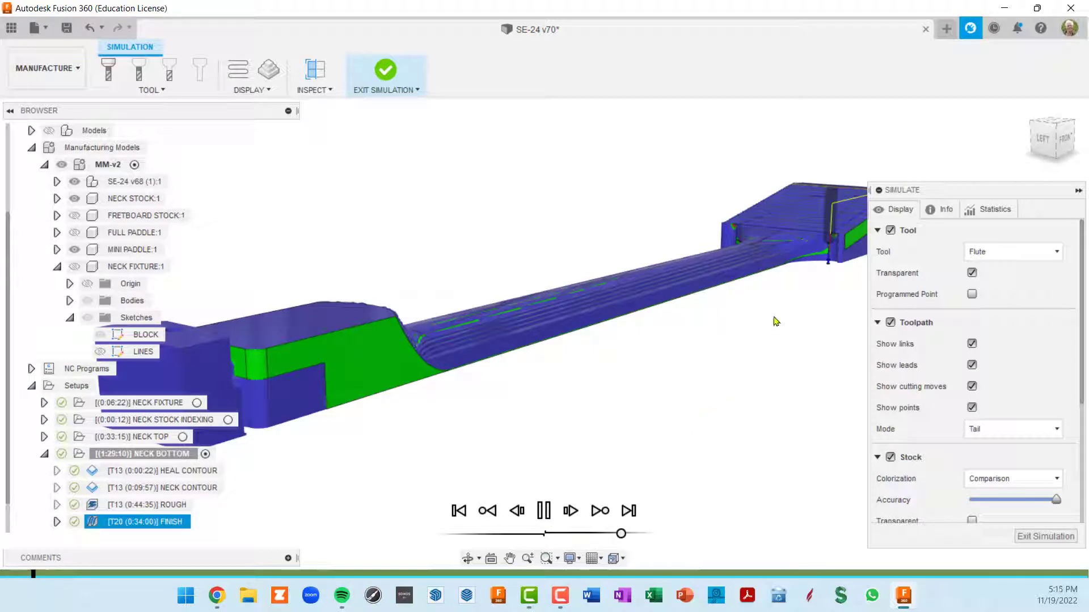
{"action": "scroll", "coordinate": [737, 326], "scroll_direction": "up", "scroll_amount": 2}
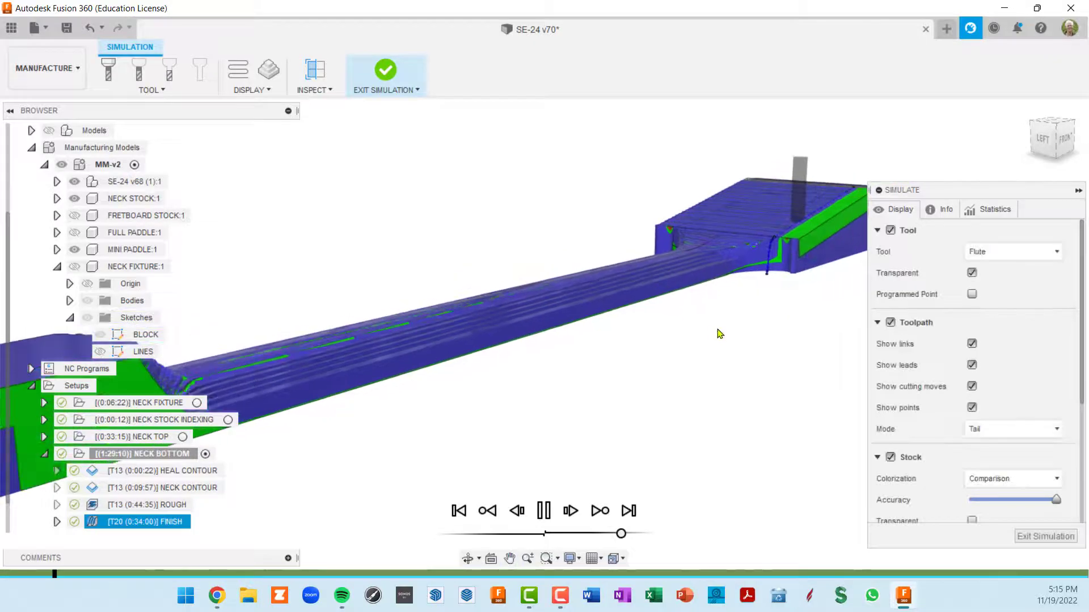
{"action": "scroll", "coordinate": [746, 306], "scroll_direction": "down", "scroll_amount": 2}
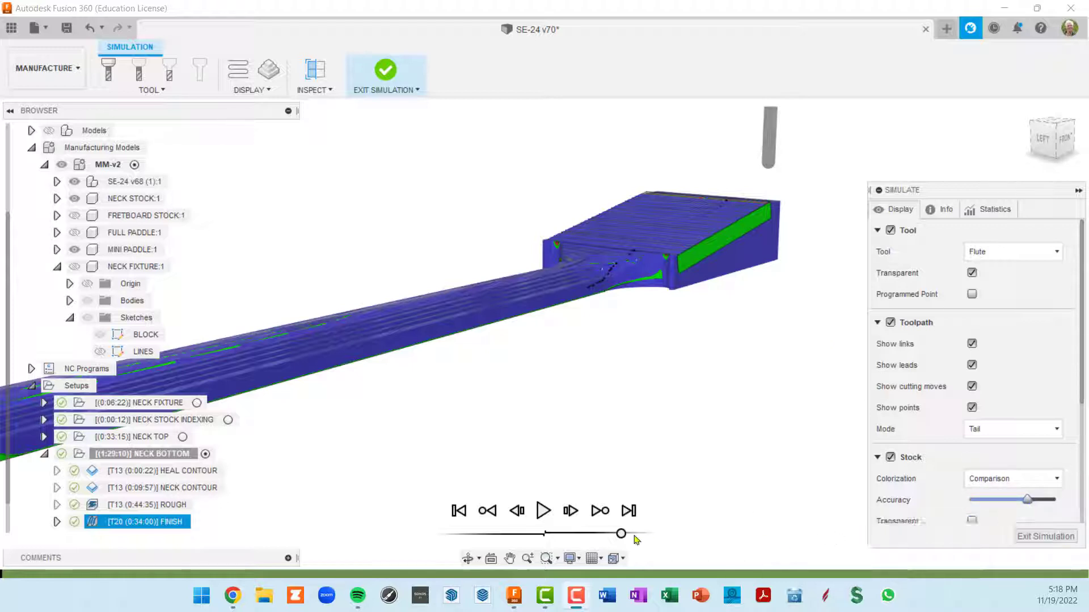
- Resume the FINISH simulation and follow the cutter along the whole neck from heel to headstock
{"action": "left_click", "coordinate": [543, 510]}
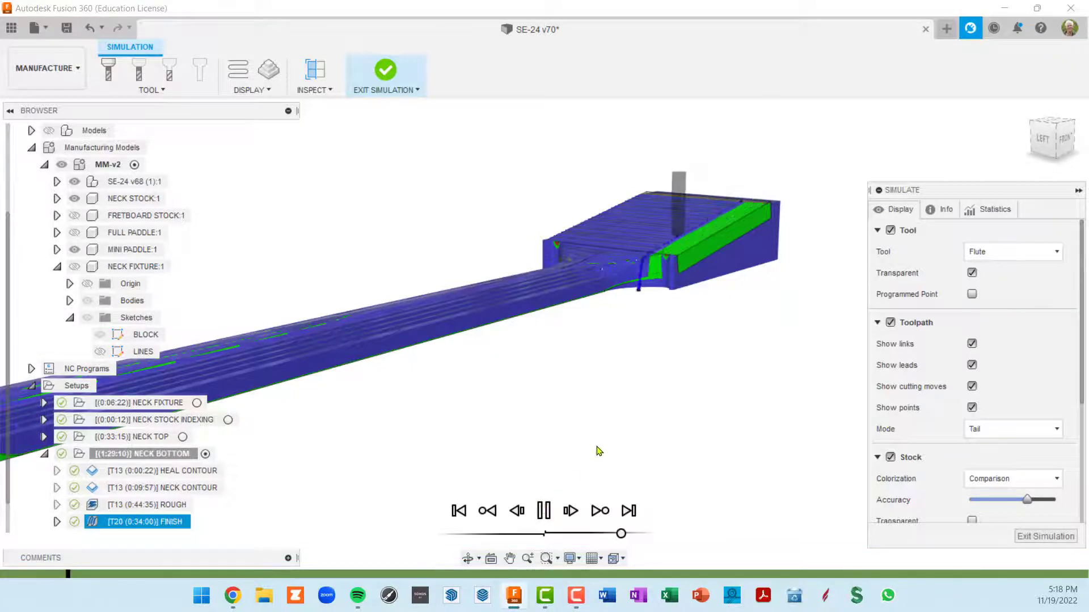
{"action": "scroll", "coordinate": [643, 383], "scroll_direction": "down", "scroll_amount": 1}
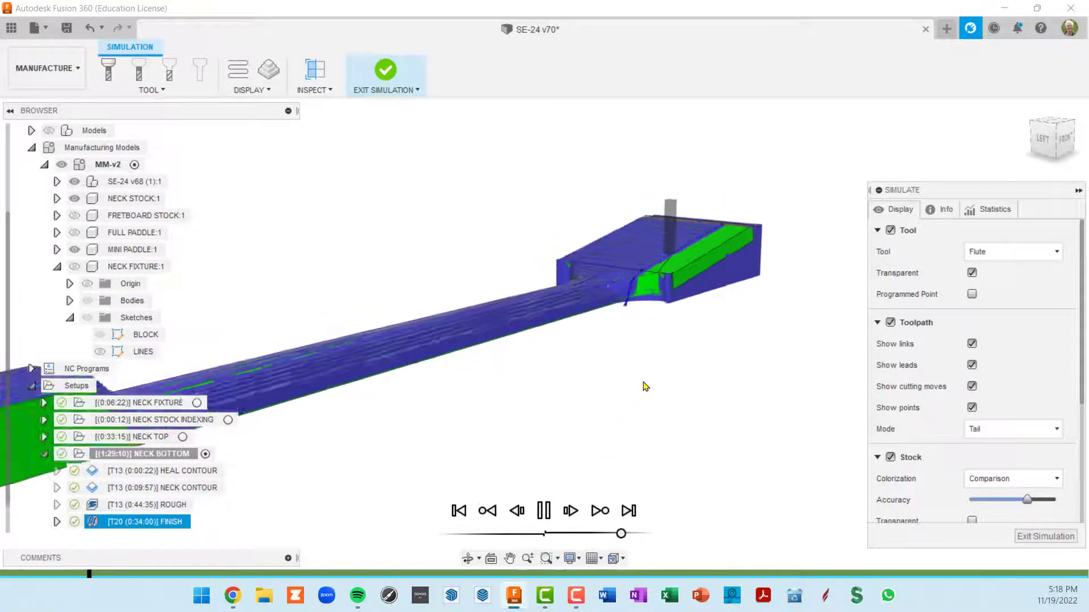
{"action": "scroll", "coordinate": [794, 315], "scroll_direction": "down", "scroll_amount": 2}
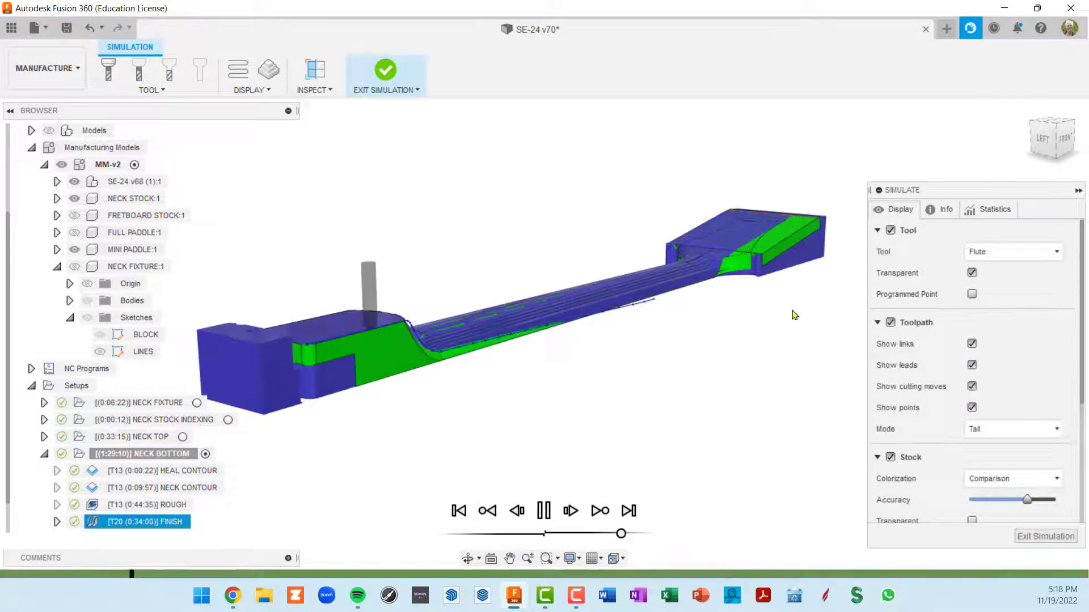
{"action": "middle_click_drag", "start_coordinate": [619, 345], "coordinate": [617, 363], "text": "shift"}
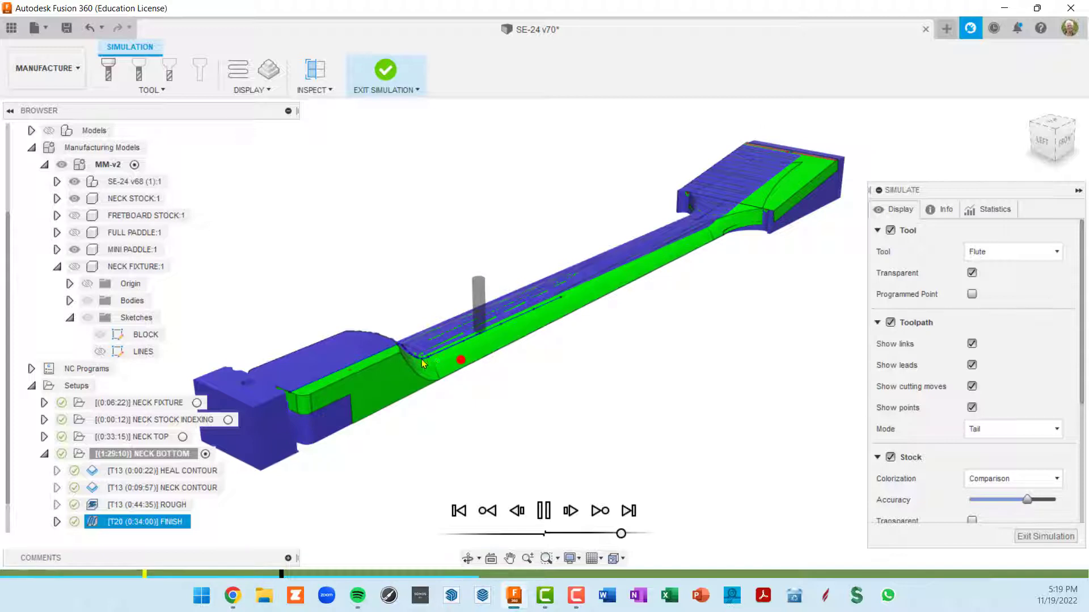
{"action": "middle_click_drag", "start_coordinate": [407, 367], "coordinate": [330, 310], "text": "shift"}
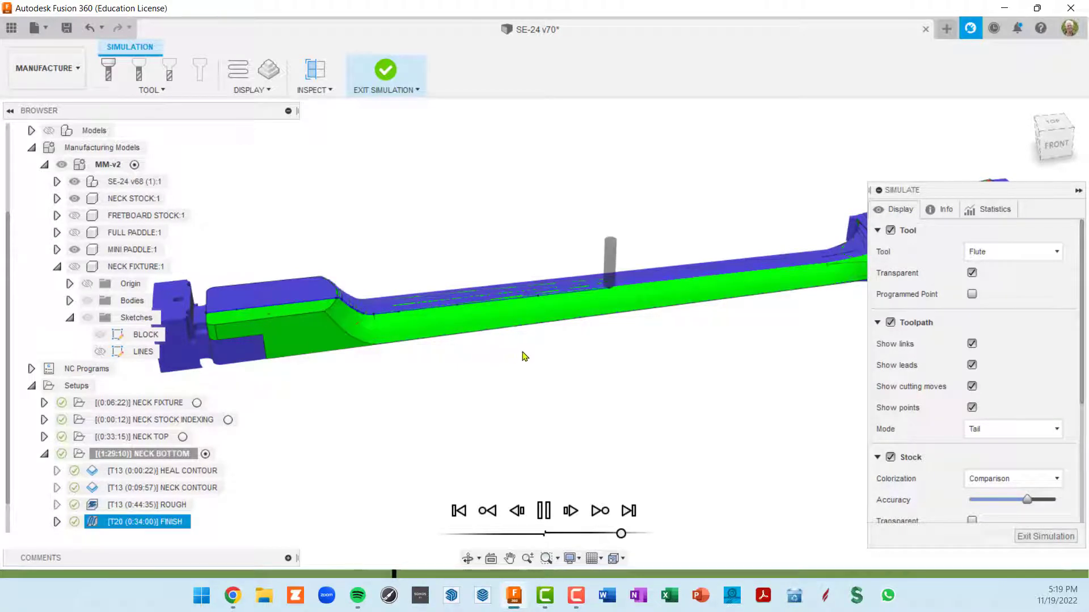
{"action": "scroll", "coordinate": [521, 349], "scroll_direction": "down", "scroll_amount": 3}
{"action": "middle_click_drag", "start_coordinate": [528, 351], "coordinate": [585, 359], "text": "shift"}
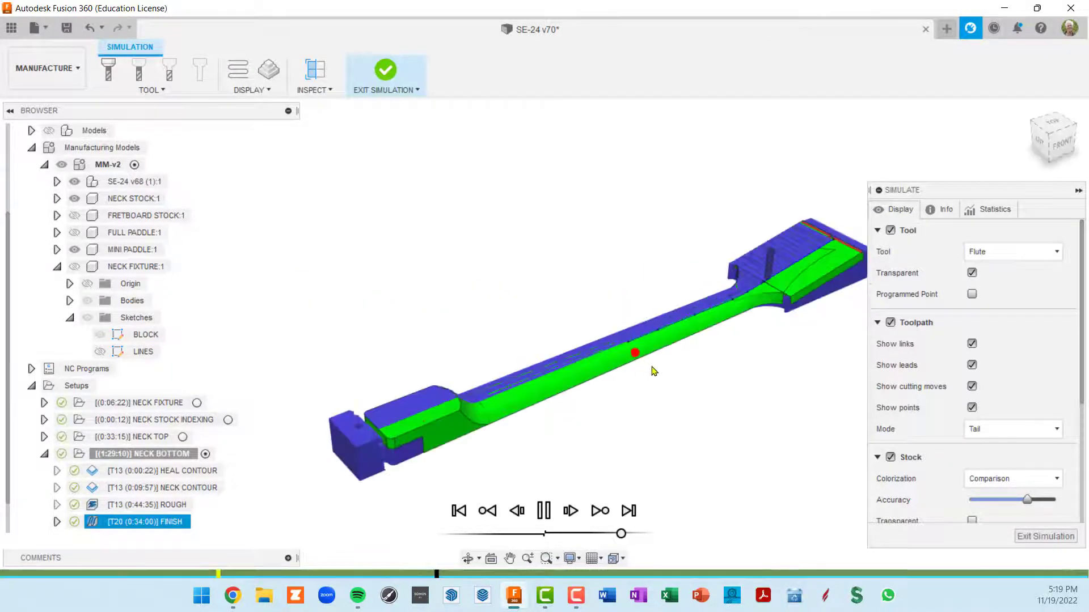
- Inspect the simulated finish on the neck's rounded back and lower edge up close while playback continues
{"action": "scroll", "coordinate": [655, 366], "scroll_direction": "up", "scroll_amount": 5}
{"action": "scroll", "coordinate": [657, 365], "scroll_direction": "up", "scroll_amount": 2}
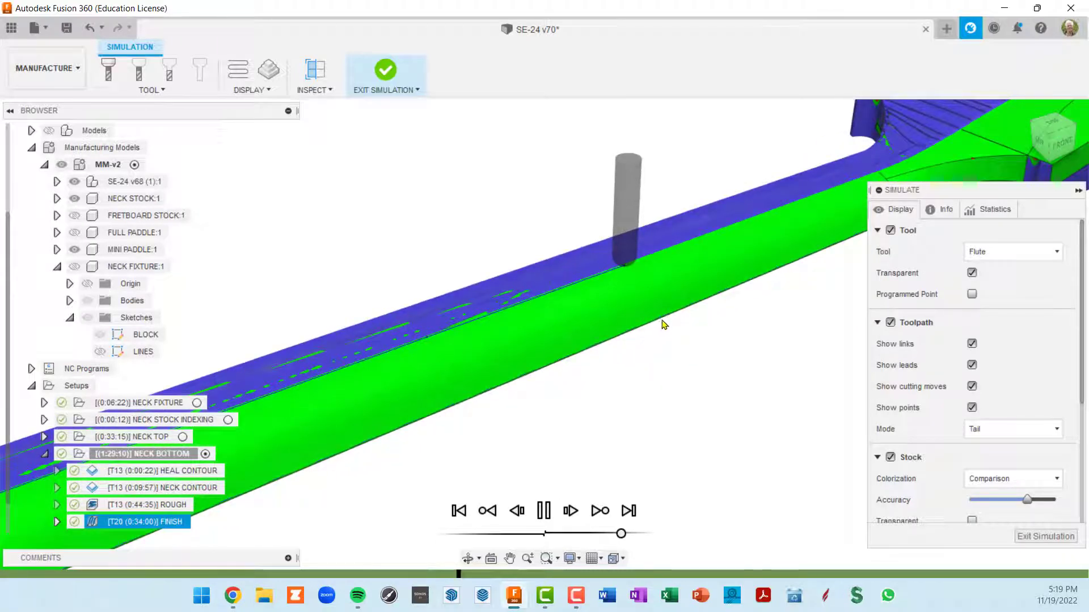
{"action": "scroll", "coordinate": [666, 310], "scroll_direction": "up", "scroll_amount": 2}
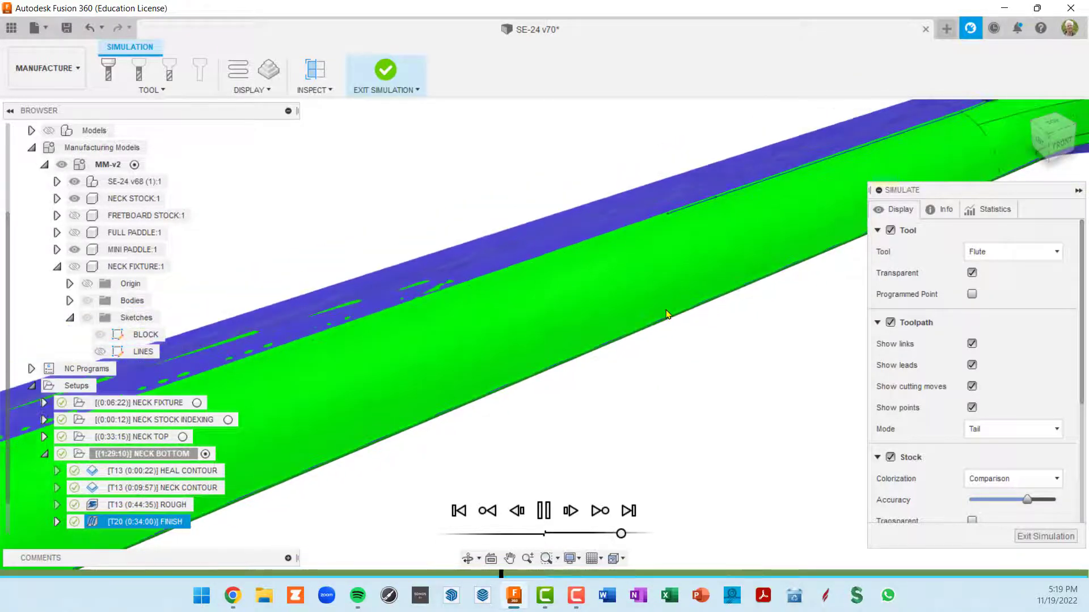
{"action": "middle_click_drag", "start_coordinate": [668, 327], "coordinate": [702, 305], "text": "shift"}
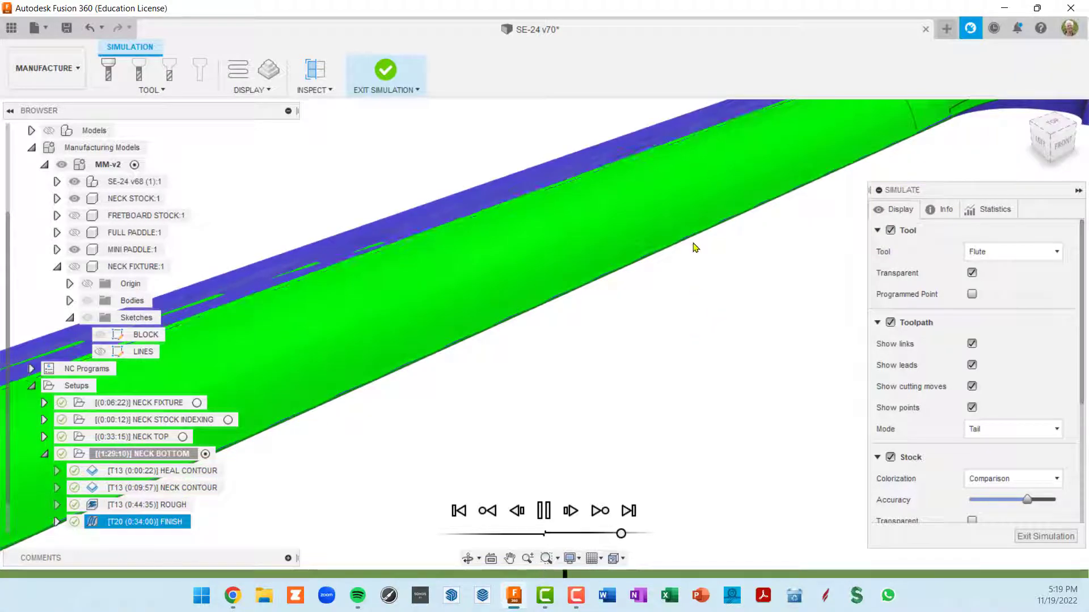
{"action": "middle_click_drag", "start_coordinate": [696, 241], "coordinate": [703, 229], "text": "shift"}
{"action": "scroll", "coordinate": [703, 229], "scroll_direction": "down", "scroll_amount": 2}
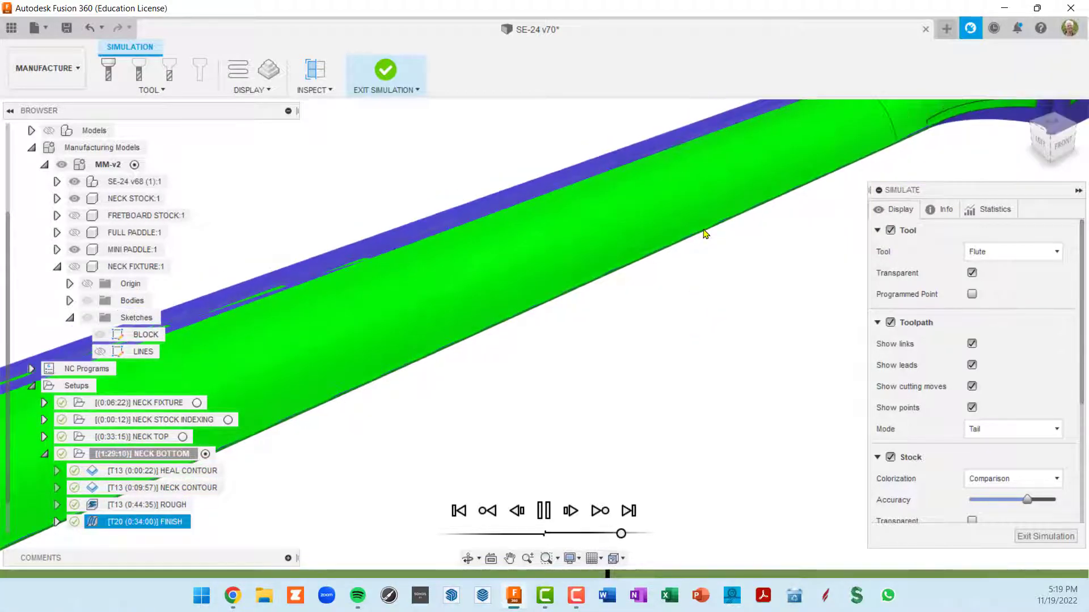
- Leave the FINISH simulation and start simulating the whole NECK BOTTOM setup with its position and operation info shown
{"action": "scroll", "coordinate": [703, 230], "scroll_direction": "down", "scroll_amount": 3}
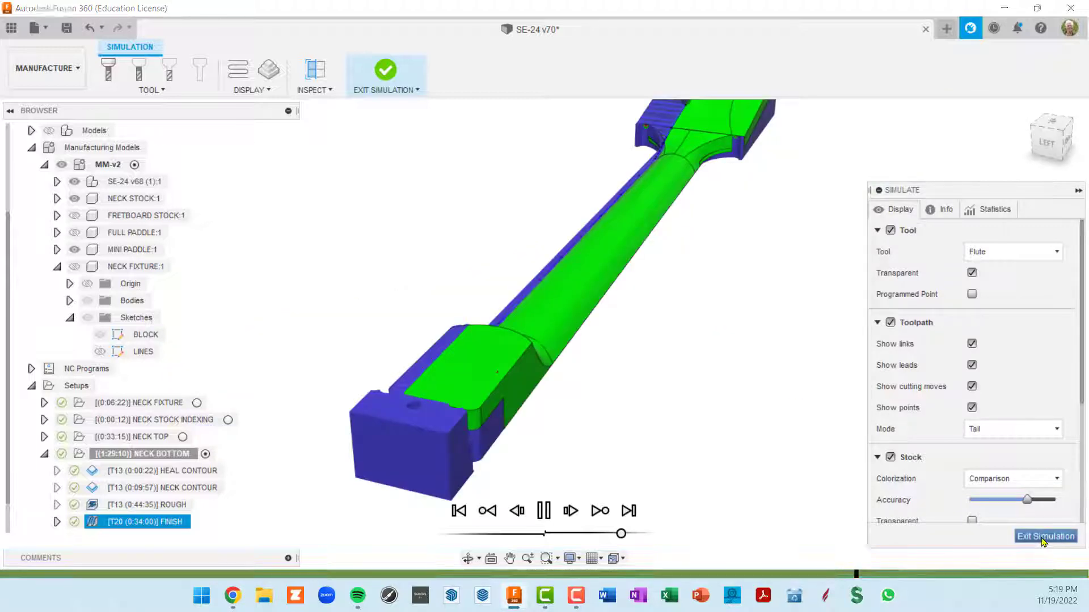
{"action": "left_click", "coordinate": [1045, 537]}
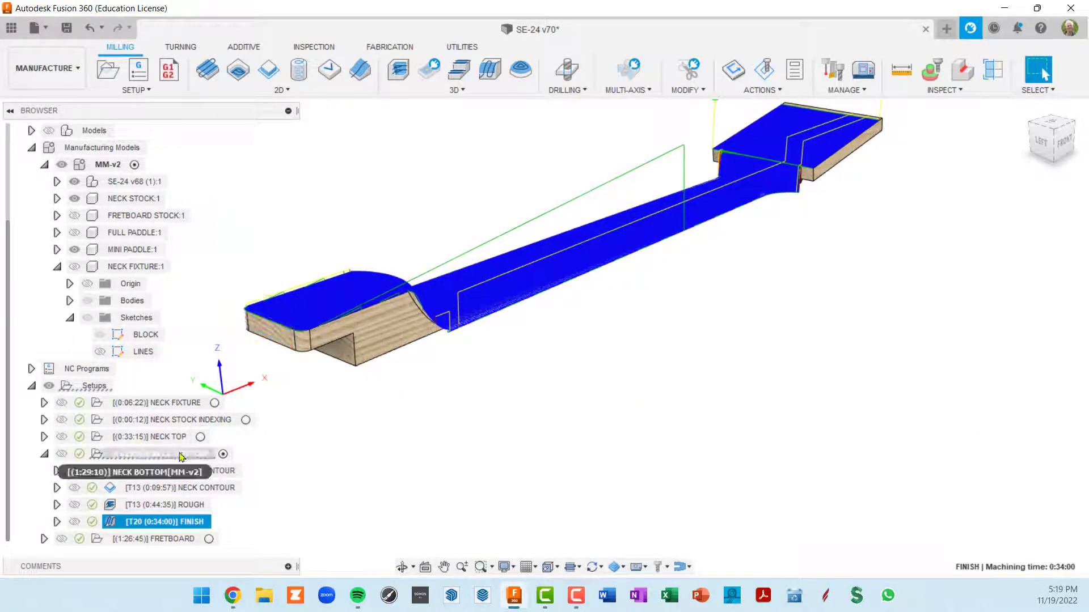
{"action": "left_click", "coordinate": [181, 456]}
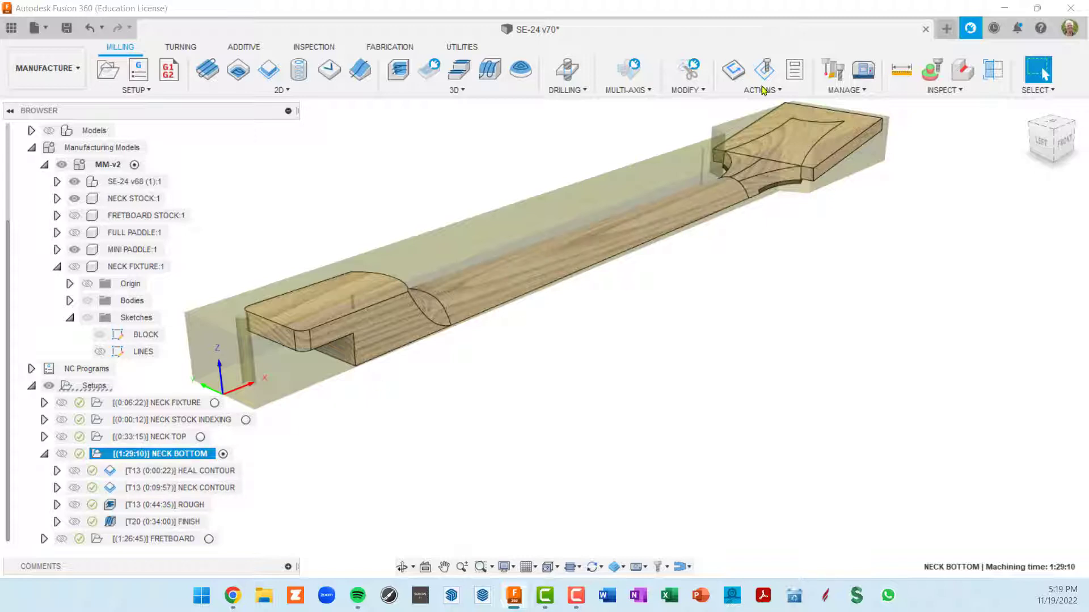
{"action": "left_click", "coordinate": [766, 71]}
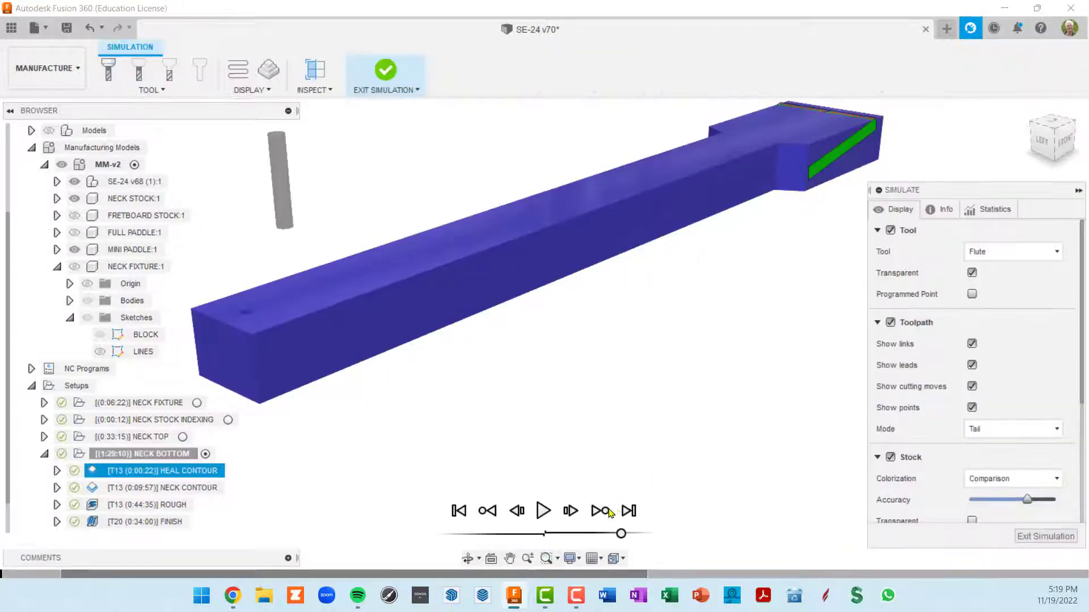
{"action": "left_click", "coordinate": [942, 210]}
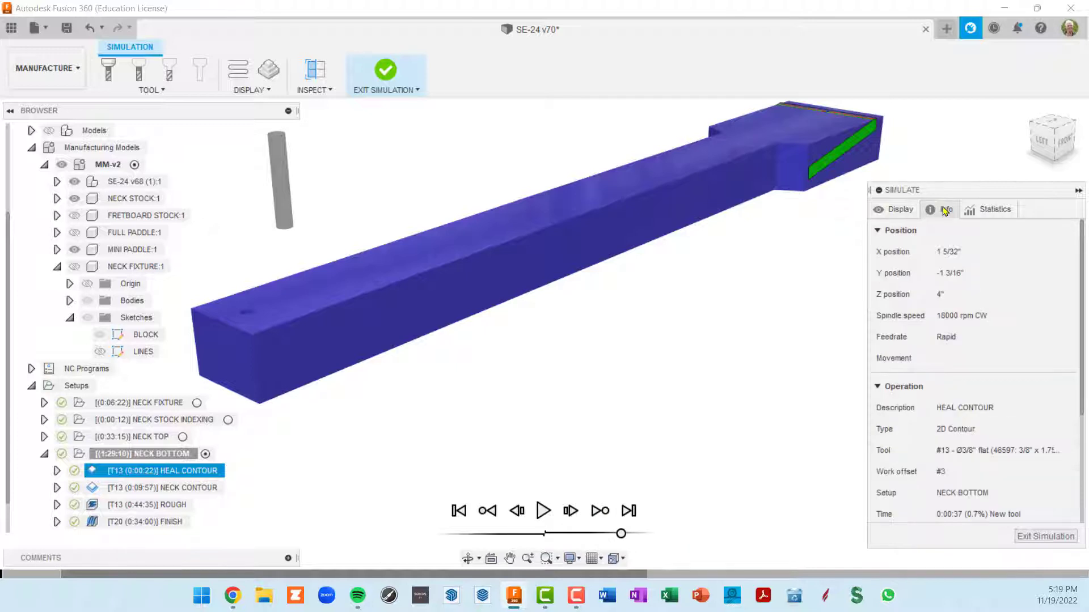
{"action": "left_click_drag", "start_coordinate": [869, 190], "coordinate": [849, 190]}
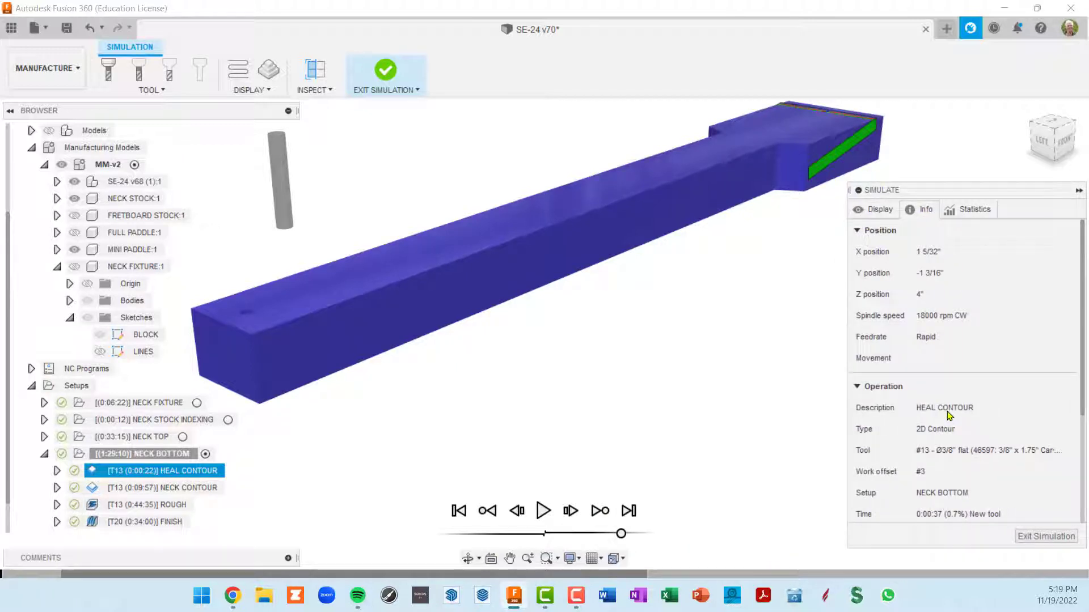
- Advance the simulation past HEAL CONTOUR and examine the cut it makes across the stock at the heel end
{"action": "left_click", "coordinate": [601, 512]}
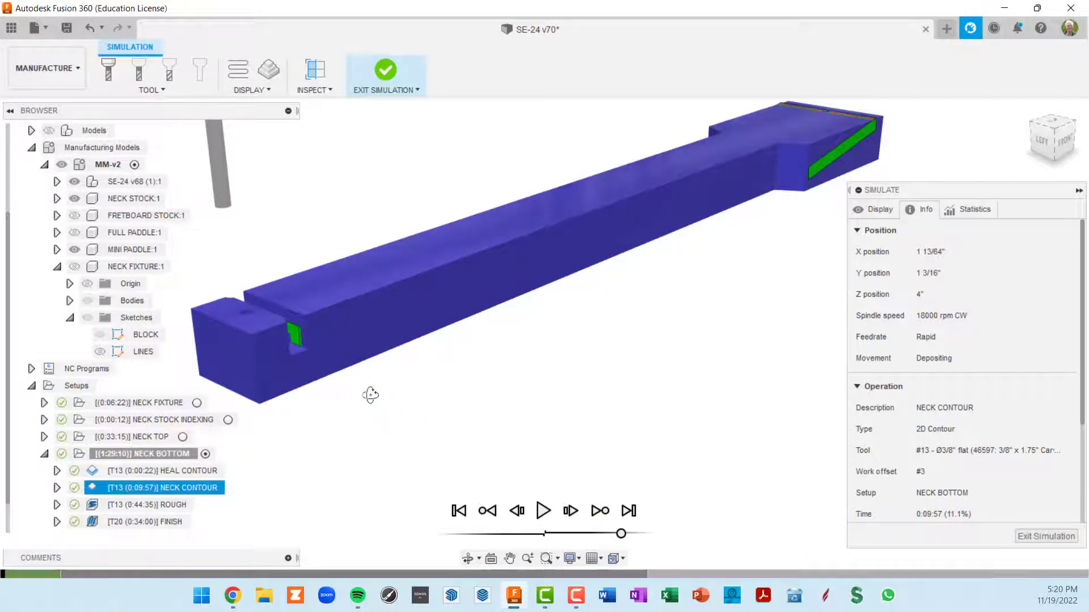
{"action": "scroll", "coordinate": [355, 384], "scroll_direction": "up", "scroll_amount": 5}
{"action": "middle_click_drag", "start_coordinate": [294, 363], "coordinate": [468, 326], "text": "shift"}
{"action": "middle_click_drag", "start_coordinate": [379, 290], "coordinate": [343, 302], "text": "shift"}
{"action": "scroll", "coordinate": [346, 323], "scroll_direction": "down", "scroll_amount": 3}
{"action": "middle_click_drag", "start_coordinate": [362, 338], "coordinate": [397, 355], "text": "shift"}
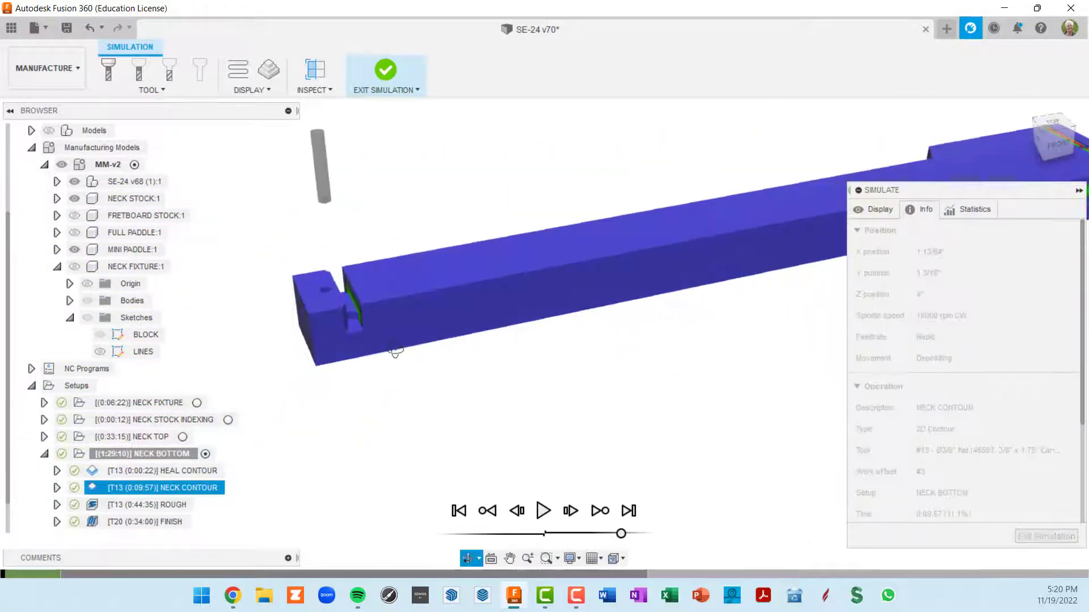
- Advance the simulation past NECK CONTOUR and examine the contoured sides from the heel to the headstock
{"action": "left_click", "coordinate": [600, 510]}
{"action": "middle_click_drag", "start_coordinate": [697, 358], "coordinate": [501, 394]}
{"action": "scroll", "coordinate": [550, 387], "scroll_direction": "down", "scroll_amount": 4}
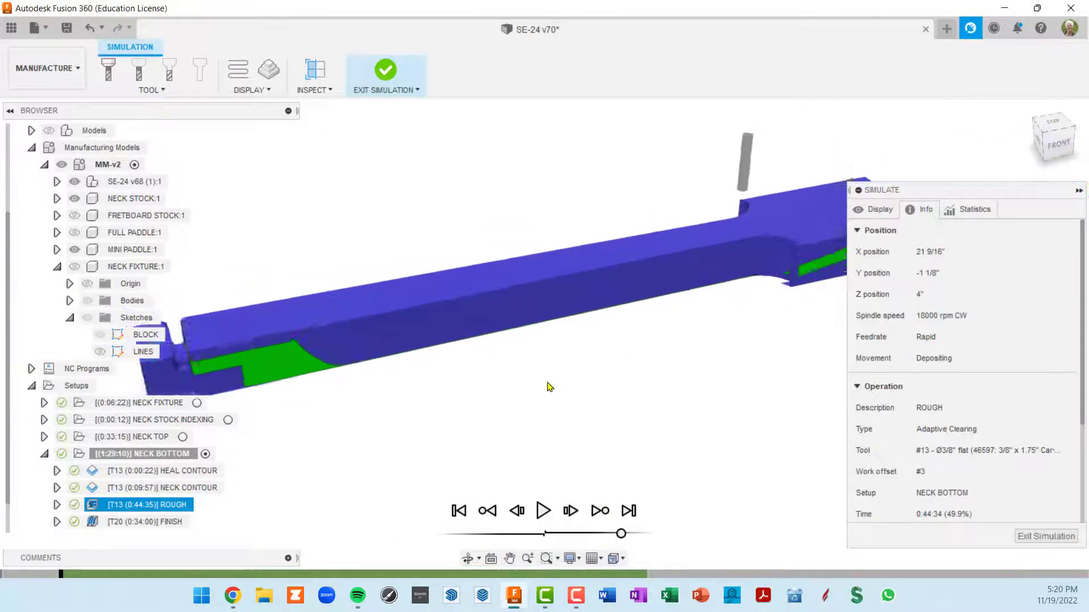
{"action": "middle_click_drag", "start_coordinate": [350, 378], "coordinate": [383, 371], "text": "shift"}
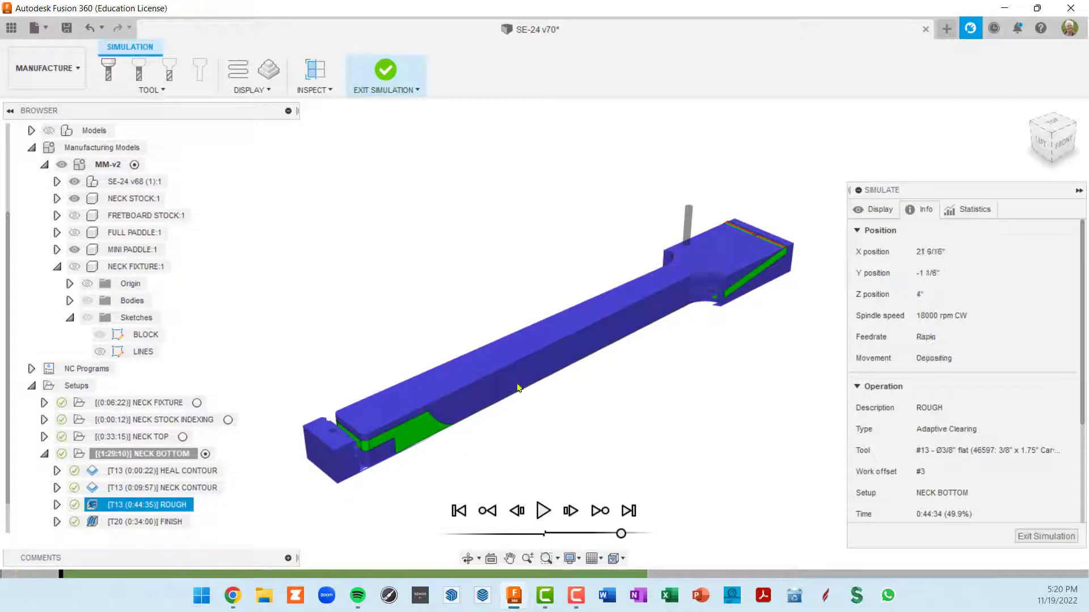
{"action": "scroll", "coordinate": [409, 433], "scroll_direction": "up", "scroll_amount": 4}
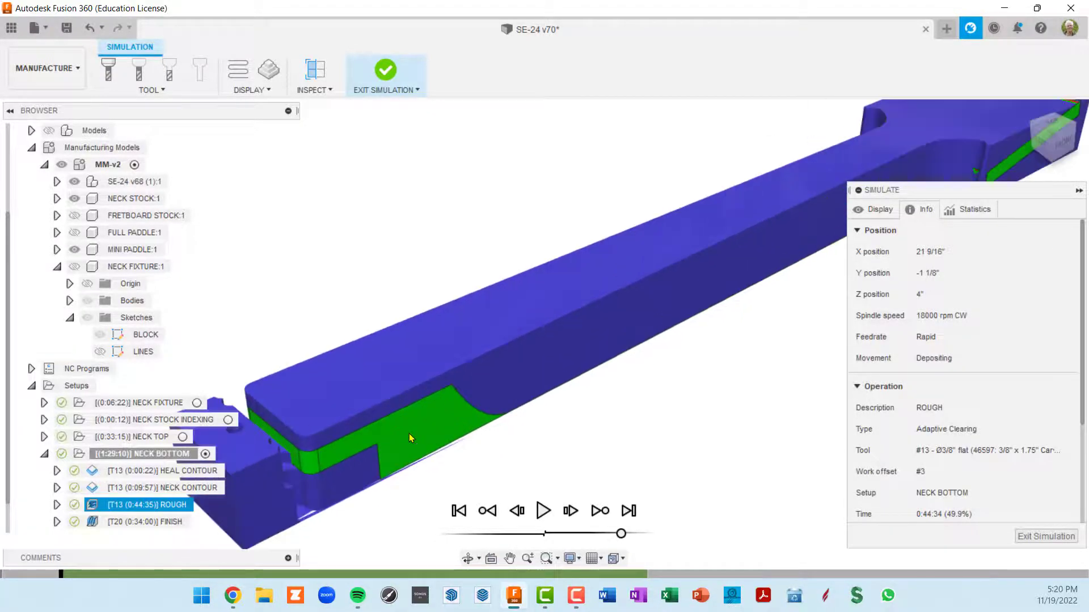
{"action": "scroll", "coordinate": [420, 430], "scroll_direction": "down", "scroll_amount": 2}
{"action": "middle_click_drag", "start_coordinate": [420, 427], "coordinate": [478, 399], "text": "shift"}
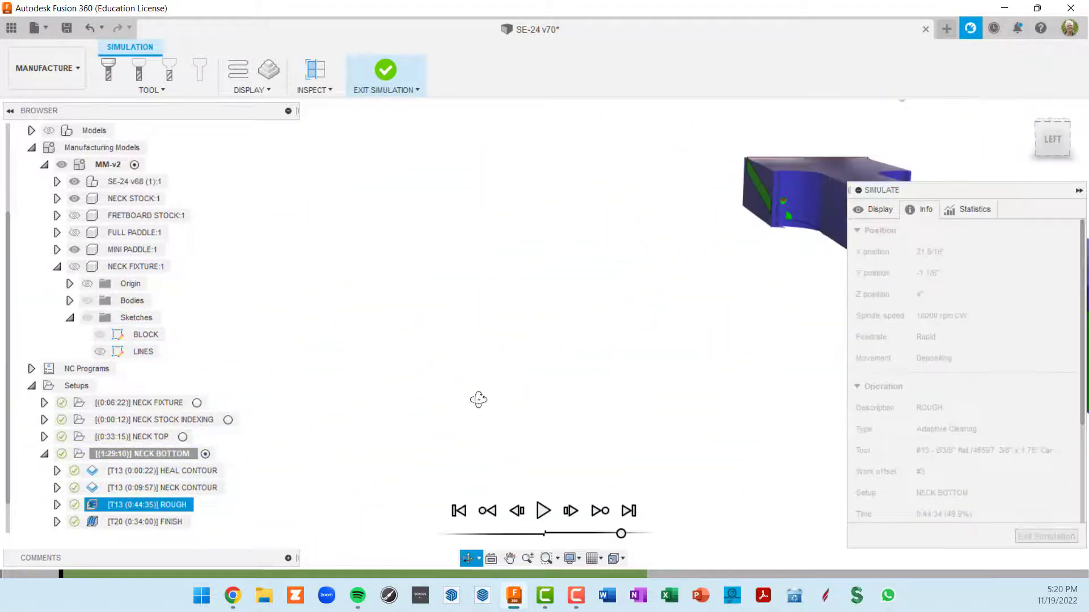
{"action": "scroll", "coordinate": [642, 367], "scroll_direction": "down", "scroll_amount": 3}
{"action": "middle_click_drag", "start_coordinate": [694, 338], "coordinate": [471, 355]}
{"action": "middle_click_drag", "start_coordinate": [230, 419], "coordinate": [600, 323], "text": "shift"}
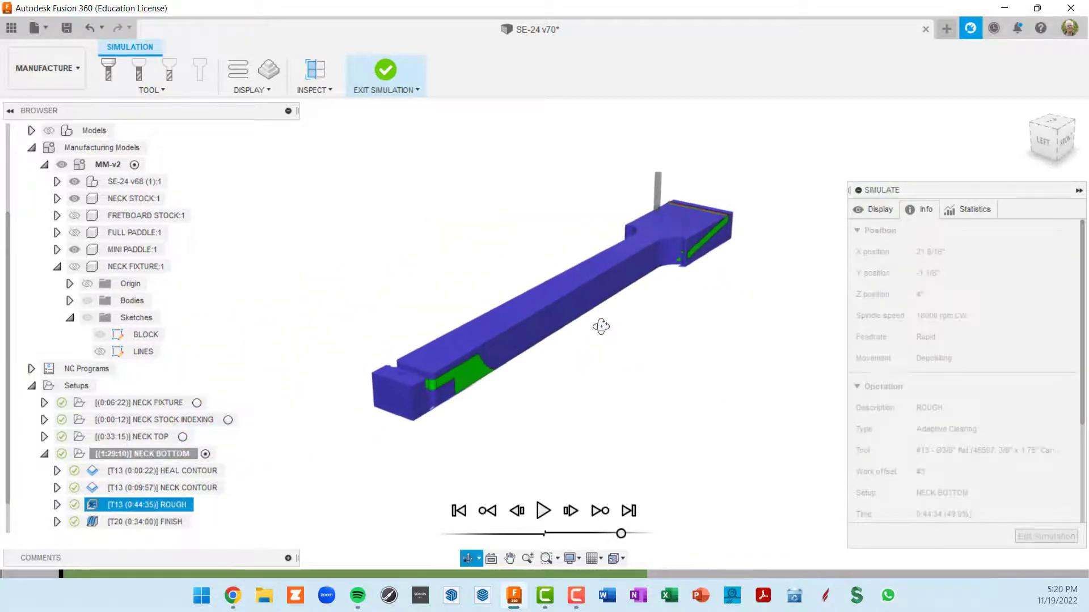
- Advance the simulation through ROUGH and FINISH, inspect the carved back of the neck, and exit the simulation
{"action": "left_click", "coordinate": [600, 511]}
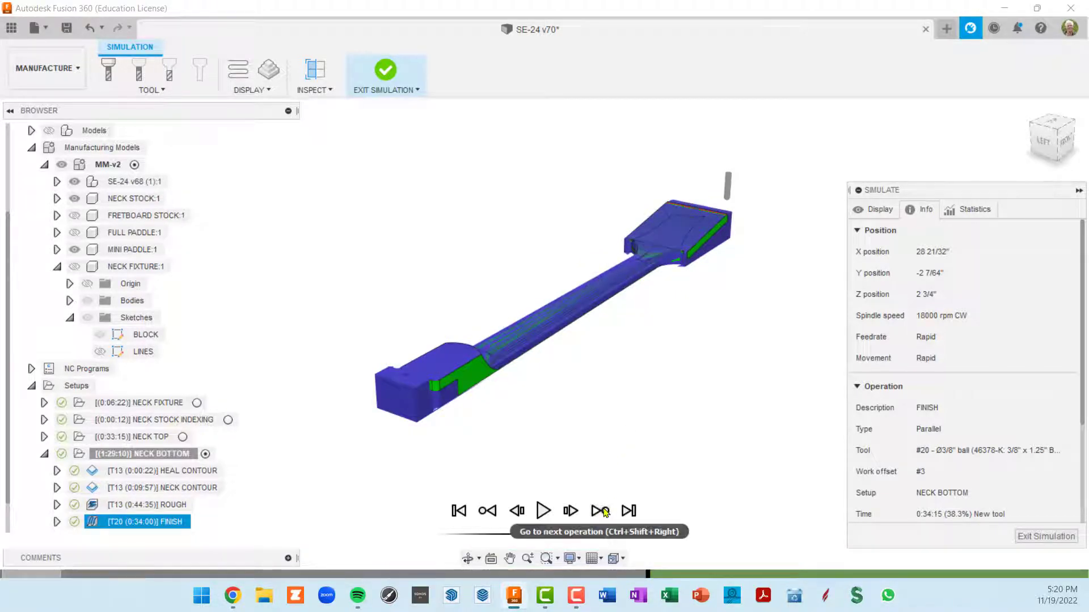
{"action": "left_click", "coordinate": [596, 512]}
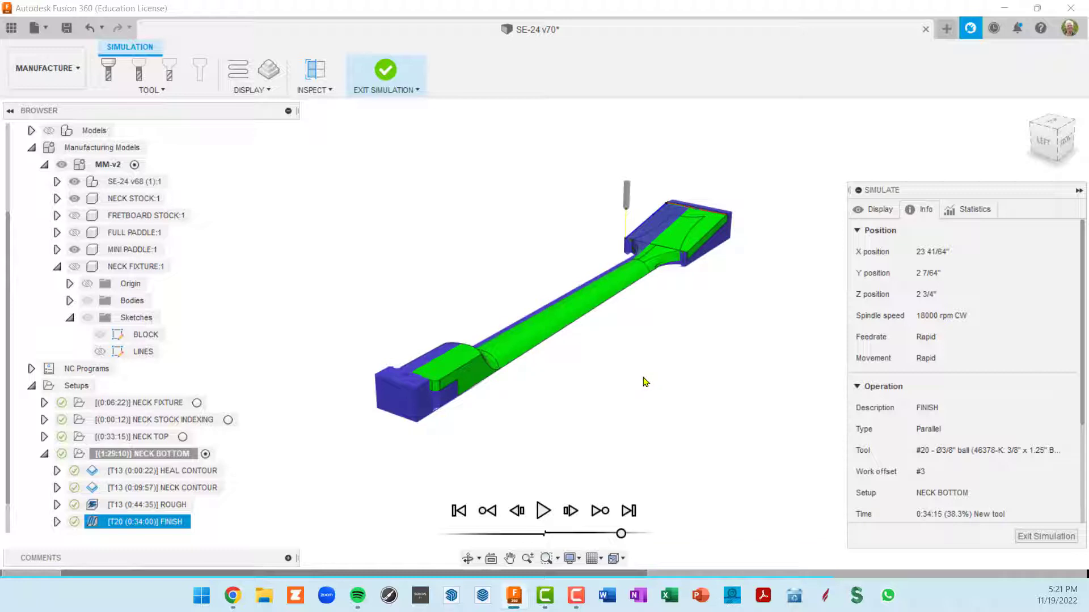
{"action": "scroll", "coordinate": [665, 379], "scroll_direction": "up", "scroll_amount": 3}
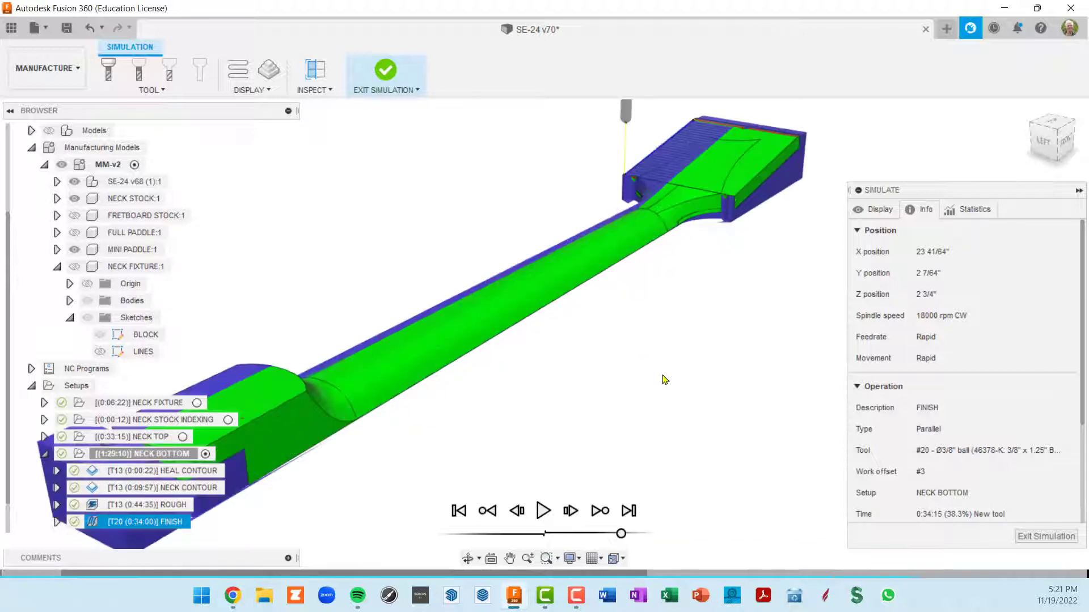
{"action": "left_click", "coordinate": [1040, 536]}
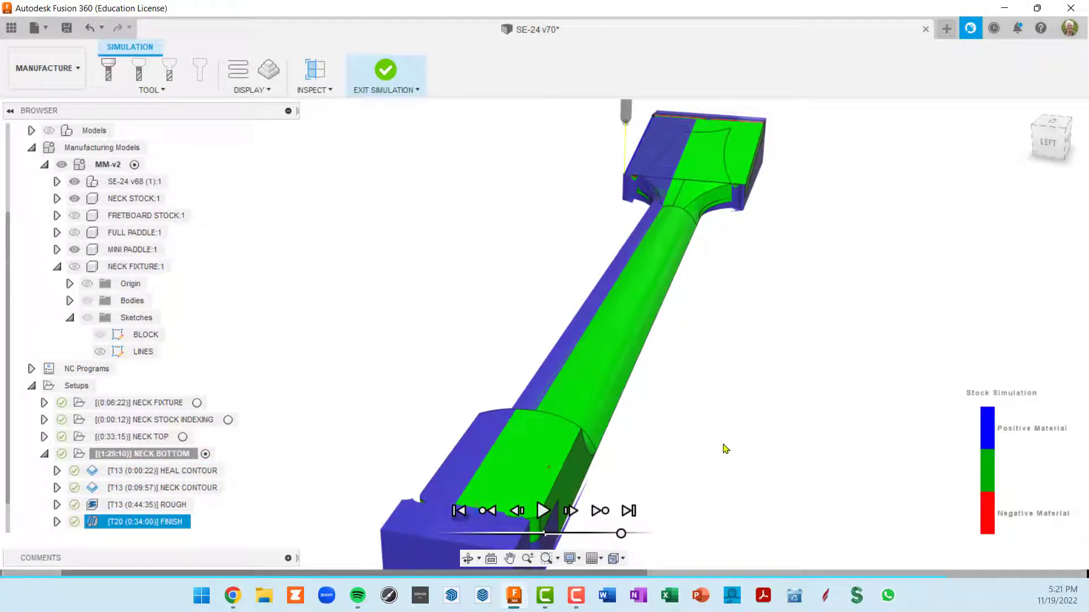
{"action": "scroll", "coordinate": [708, 424], "scroll_direction": "down", "scroll_amount": 2}
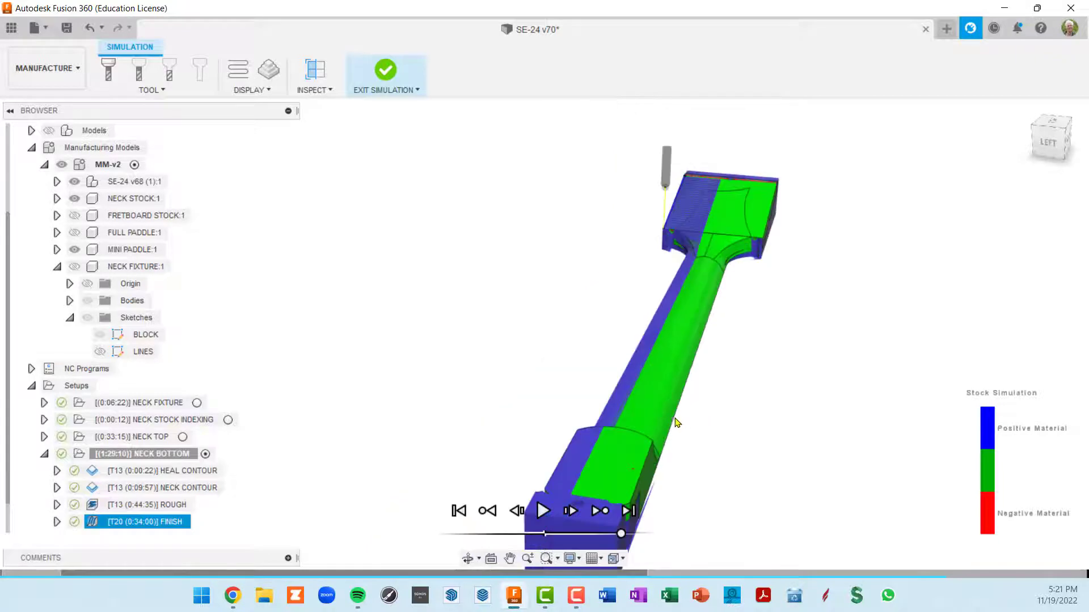
{"action": "scroll", "coordinate": [675, 422], "scroll_direction": "down", "scroll_amount": 2}
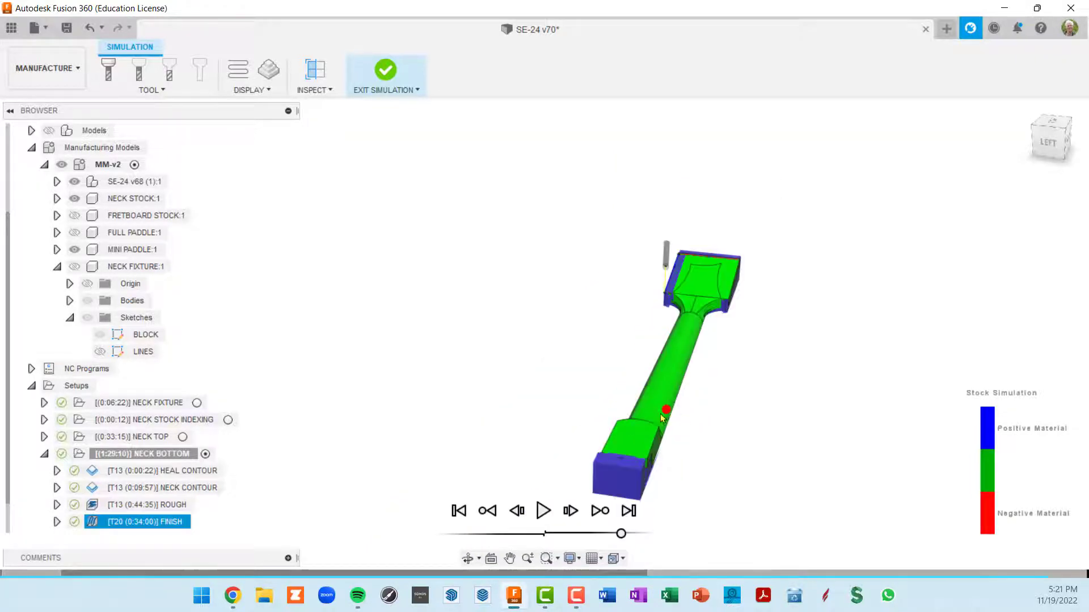
{"action": "middle_click_drag", "start_coordinate": [663, 419], "coordinate": [592, 405], "text": "shift"}
{"action": "key", "text": "Escape"}
{"action": "middle_click_drag", "start_coordinate": [393, 367], "coordinate": [390, 400], "text": "shift"}
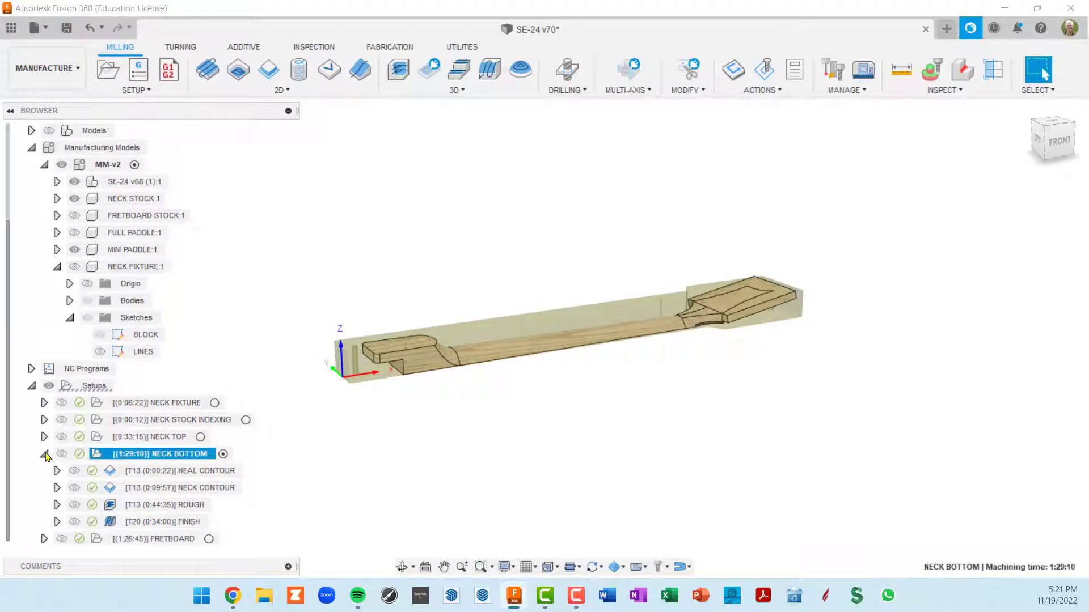
- Collapse the NECK BOTTOM setup and activate NECK TOP to view its model and stock orientation
{"action": "left_click", "coordinate": [46, 454]}
{"action": "left_click", "coordinate": [165, 490]}
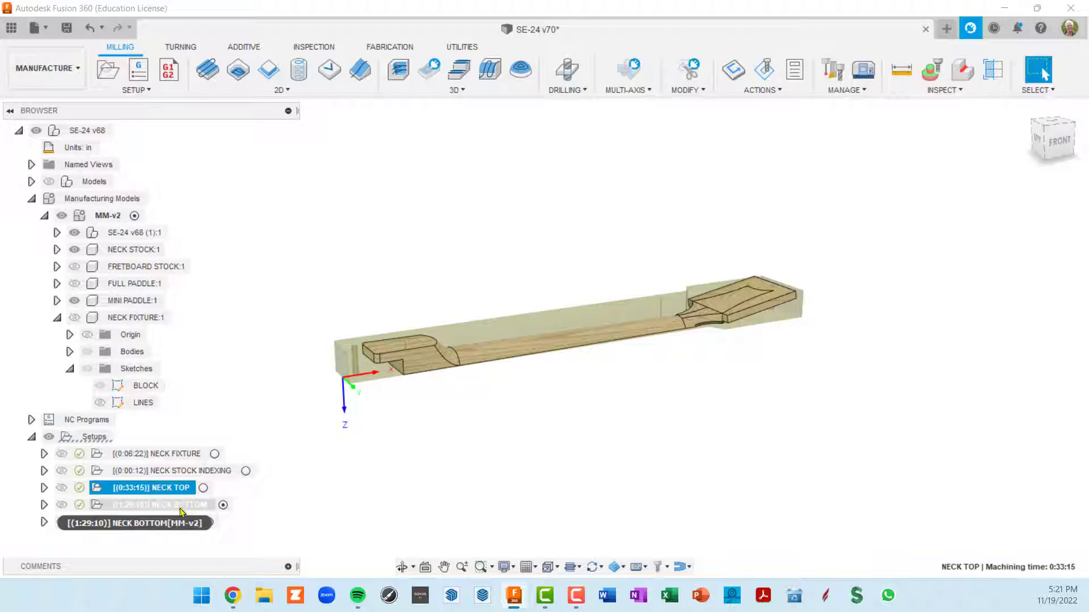
{"action": "left_click", "coordinate": [203, 489]}
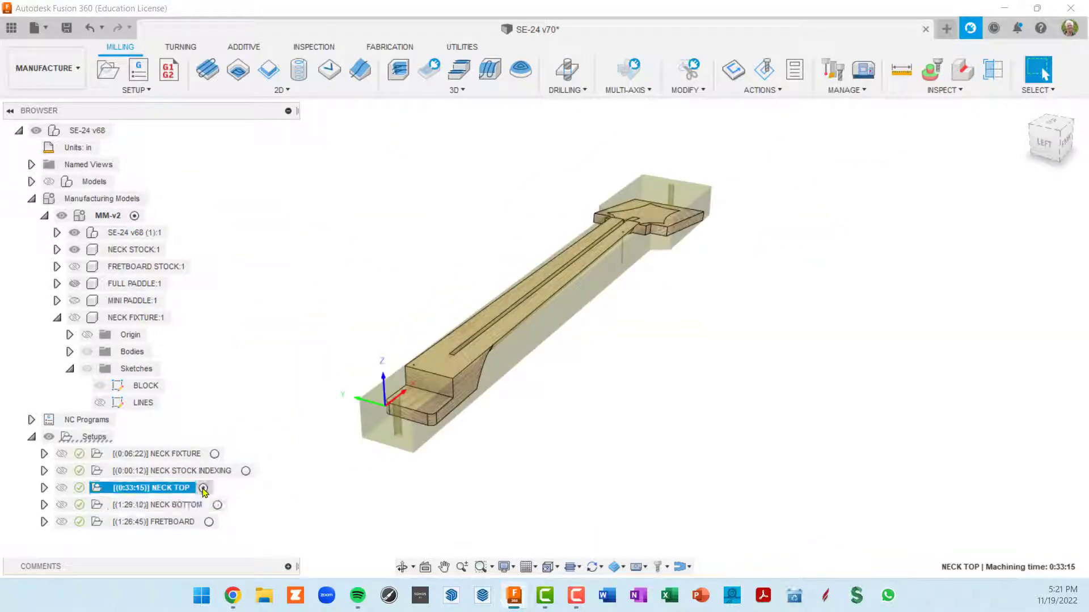
{"action": "scroll", "coordinate": [680, 237], "scroll_direction": "up", "scroll_amount": 5}
{"action": "scroll", "coordinate": [680, 238], "scroll_direction": "down", "scroll_amount": 5}
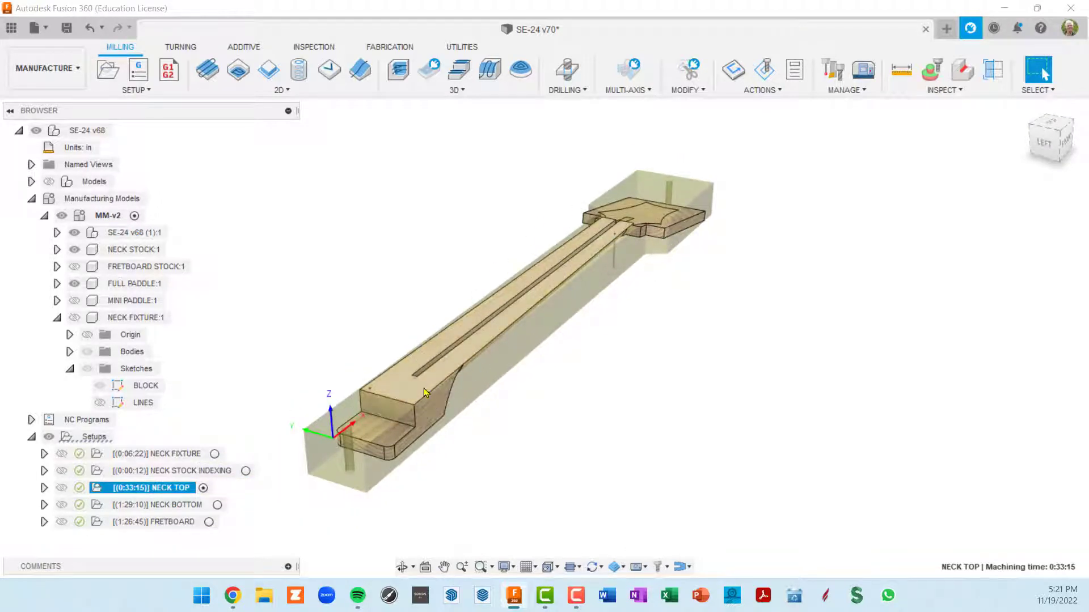
- Reactivate the NECK BOTTOM setup and simulate it together with the NECK TOP setup
{"action": "left_click", "coordinate": [217, 505], "text": "ctrl"}
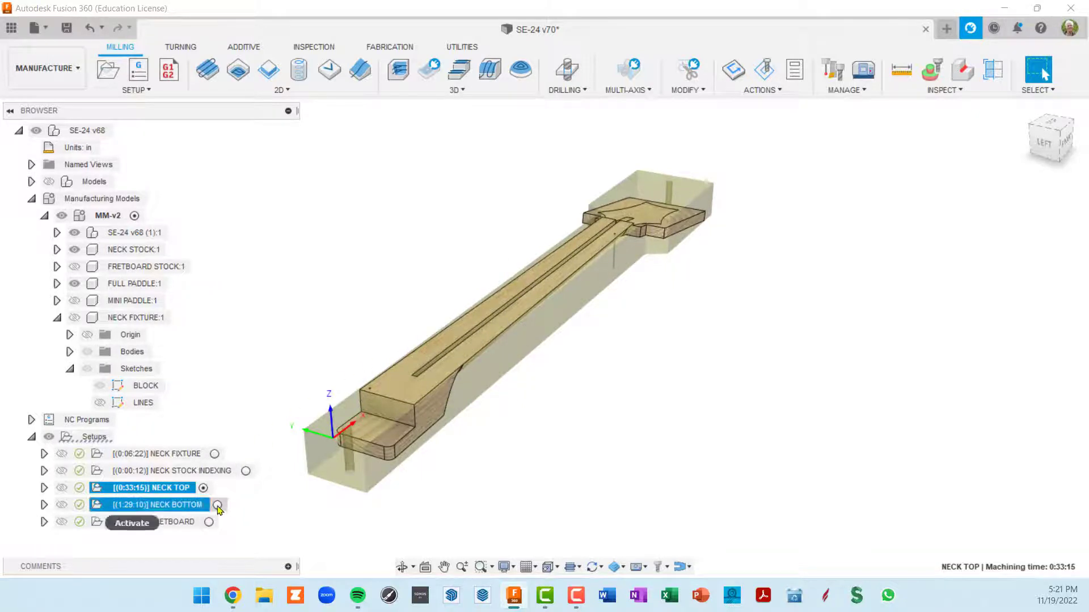
{"action": "left_click", "coordinate": [220, 506]}
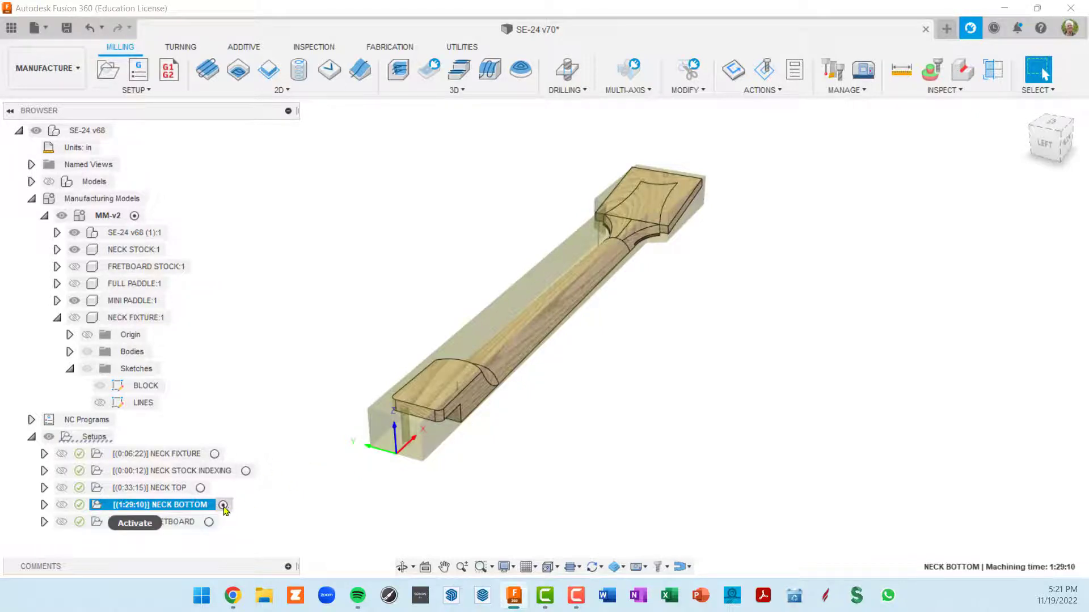
{"action": "left_click", "coordinate": [174, 490], "text": "ctrl"}
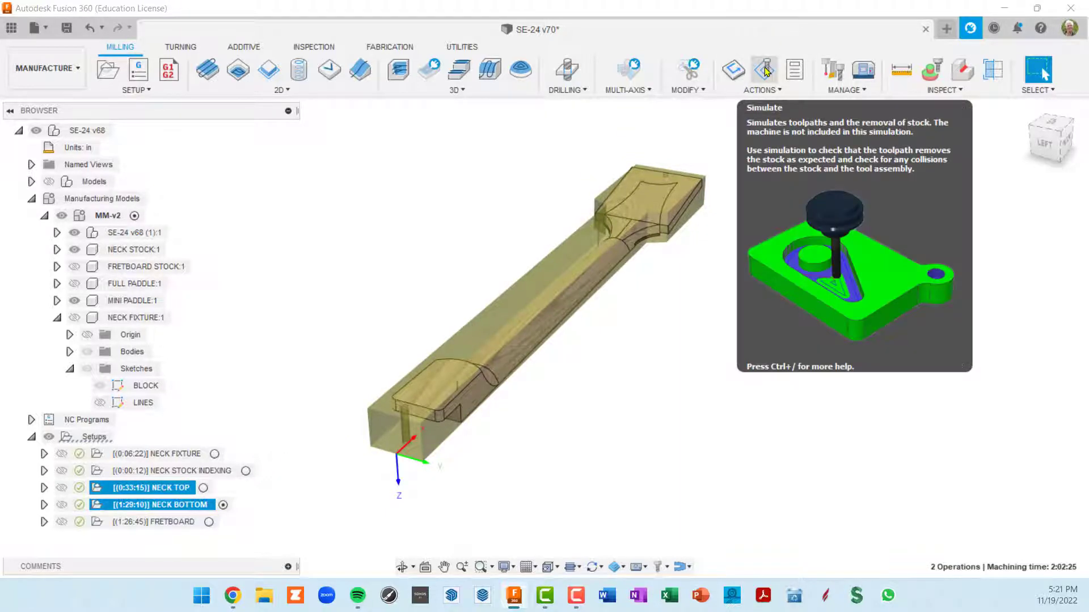
{"action": "left_click", "coordinate": [765, 70]}
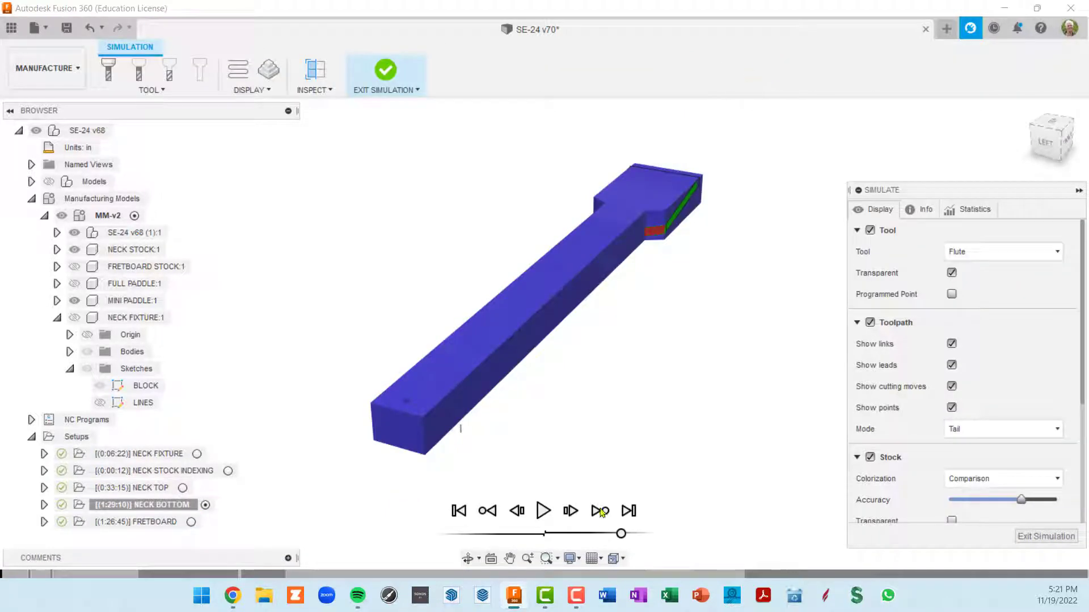
- Advance the combined simulation through facing the neck's top and cutting its long central slot, inspecting each result
{"action": "left_click", "coordinate": [598, 512]}
{"action": "middle_click_drag", "start_coordinate": [614, 447], "coordinate": [817, 251], "text": "shift"}
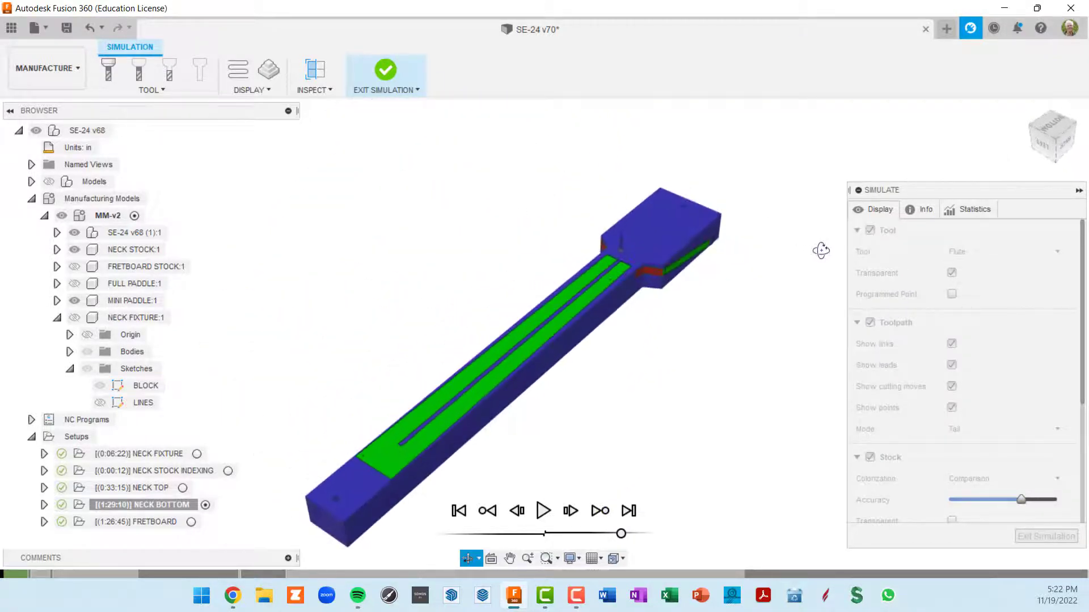
{"action": "scroll", "coordinate": [379, 476], "scroll_direction": "up", "scroll_amount": 3}
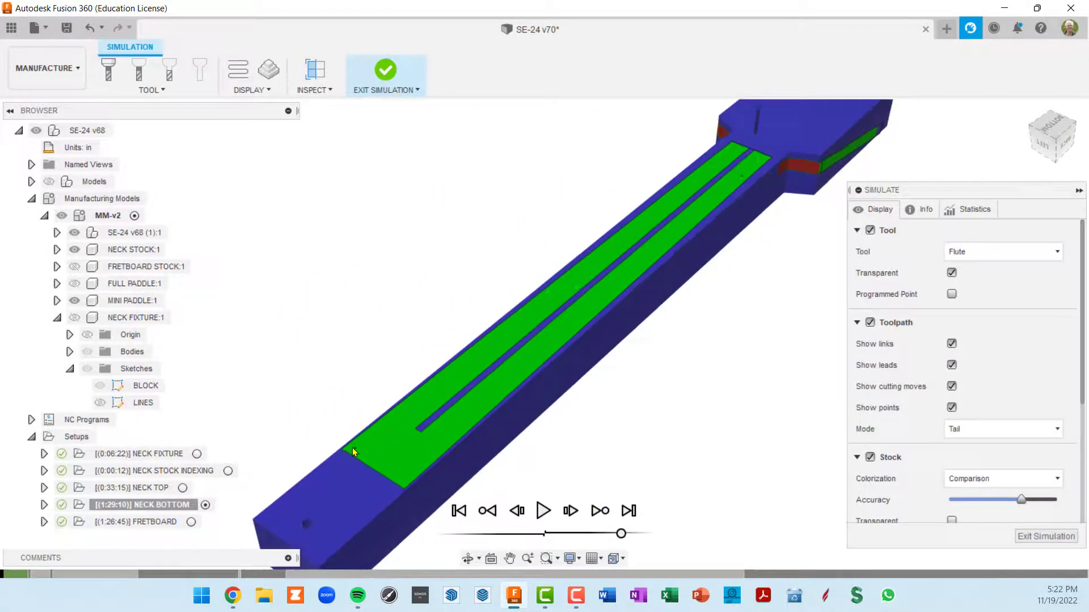
{"action": "left_click", "coordinate": [599, 512]}
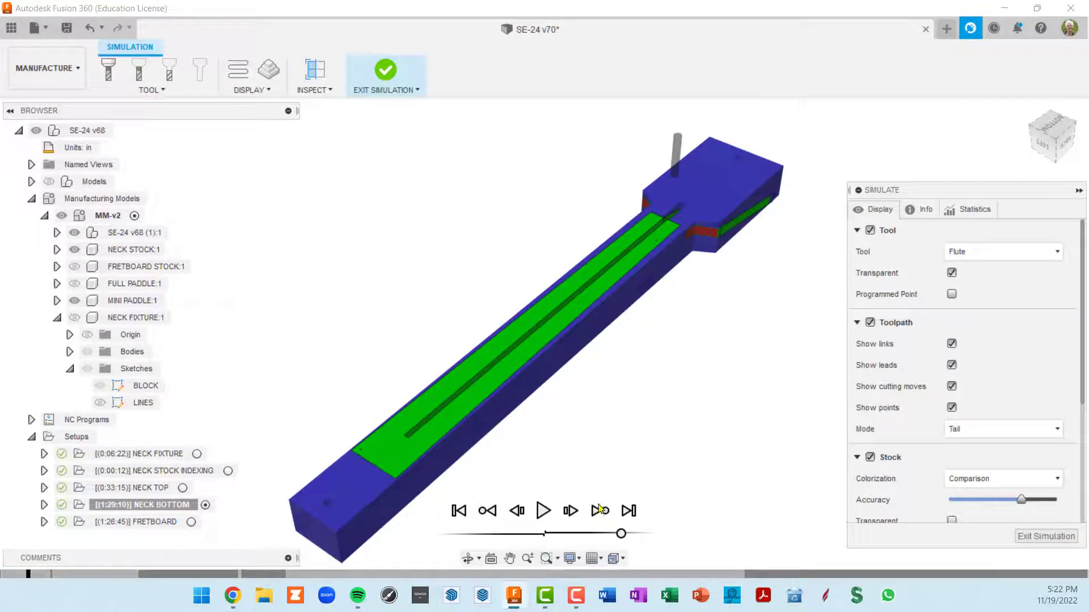
{"action": "scroll", "coordinate": [605, 368], "scroll_direction": "up", "scroll_amount": 4}
{"action": "scroll", "coordinate": [604, 371], "scroll_direction": "down", "scroll_amount": 4}
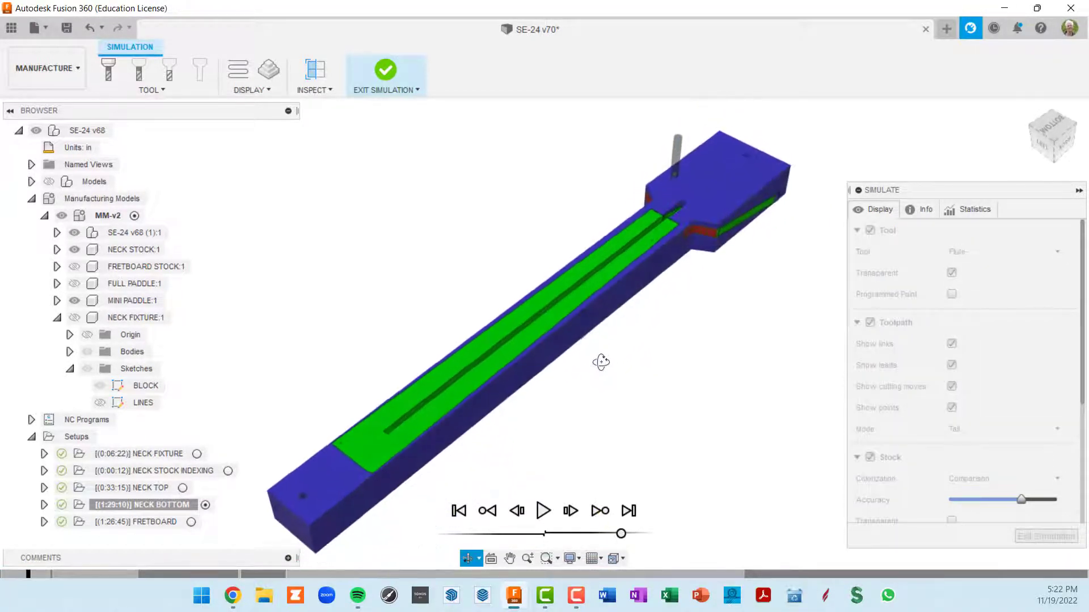
- Advance the combined simulation through the next NECK TOP operations and inspect the cuts where the neck meets the headstock
{"action": "left_click", "coordinate": [596, 512]}
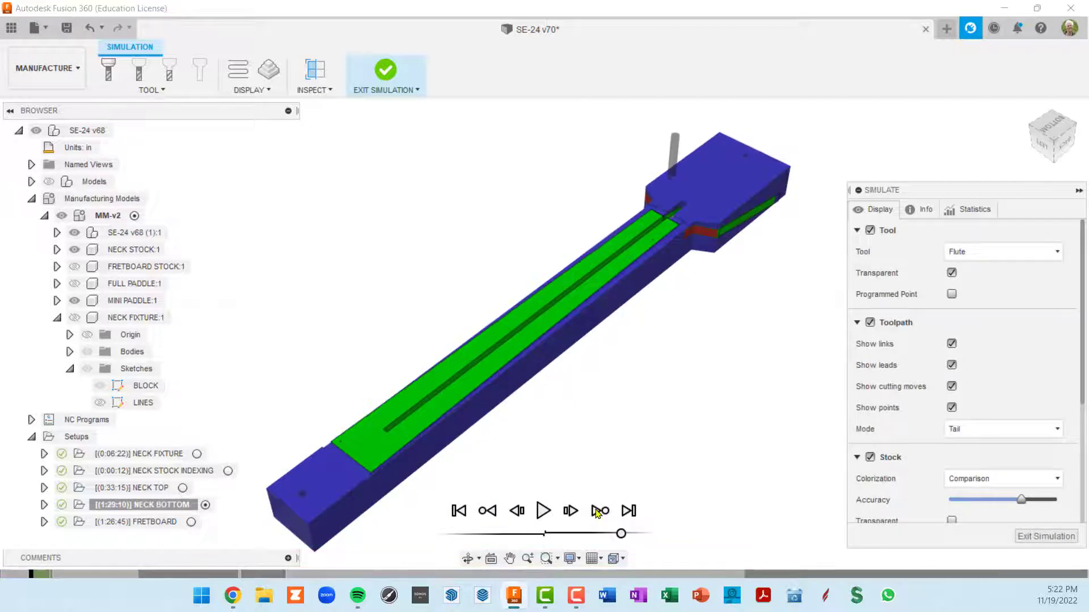
{"action": "scroll", "coordinate": [652, 245], "scroll_direction": "up", "scroll_amount": 5}
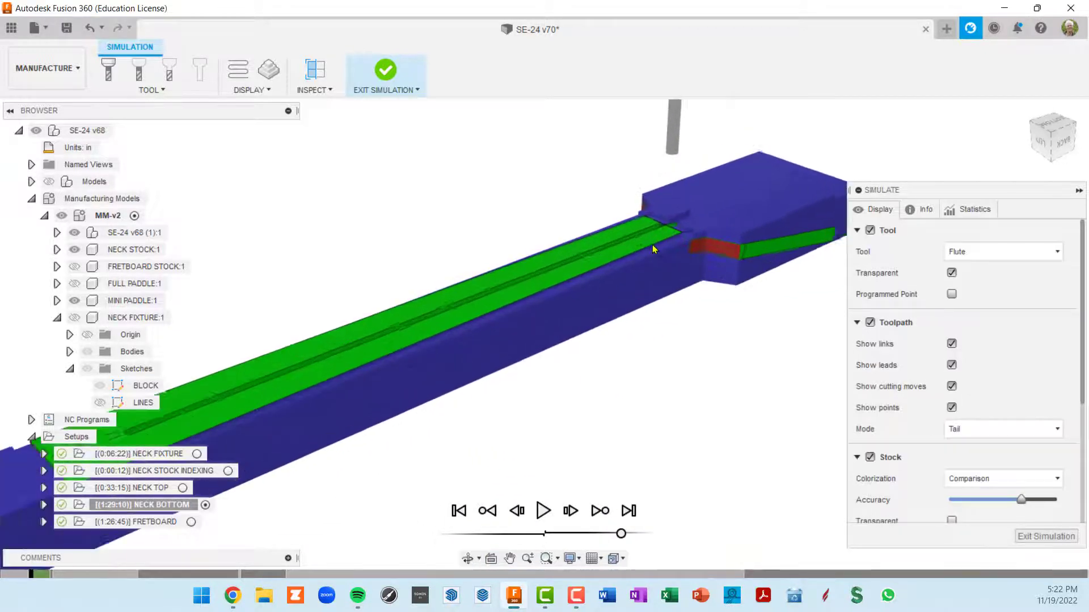
{"action": "scroll", "coordinate": [656, 246], "scroll_direction": "down", "scroll_amount": 5}
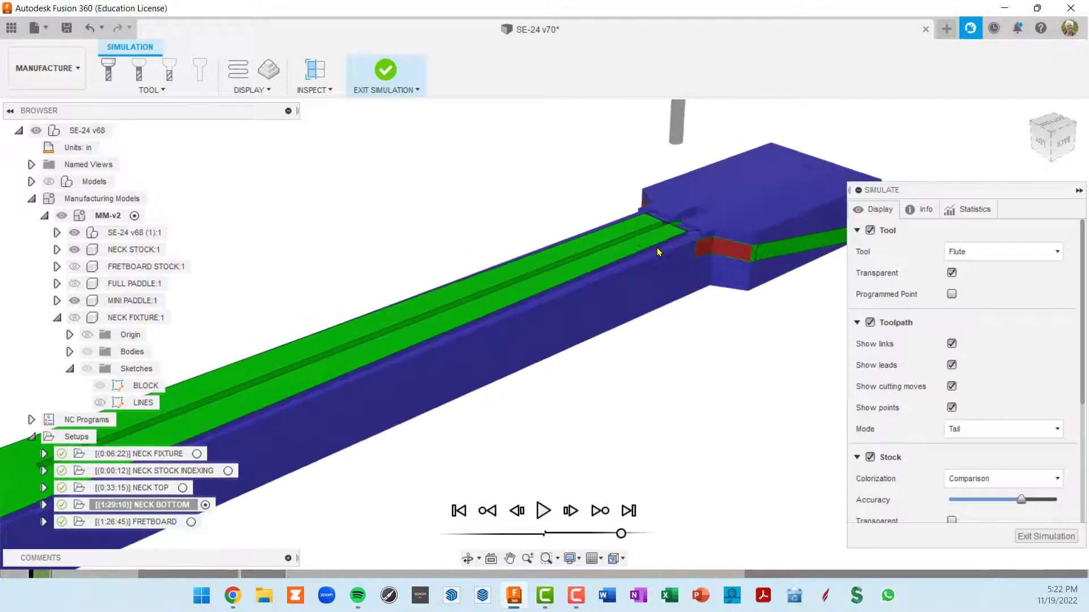
{"action": "scroll", "coordinate": [656, 258], "scroll_direction": "down", "scroll_amount": 1}
{"action": "left_click", "coordinate": [598, 512]}
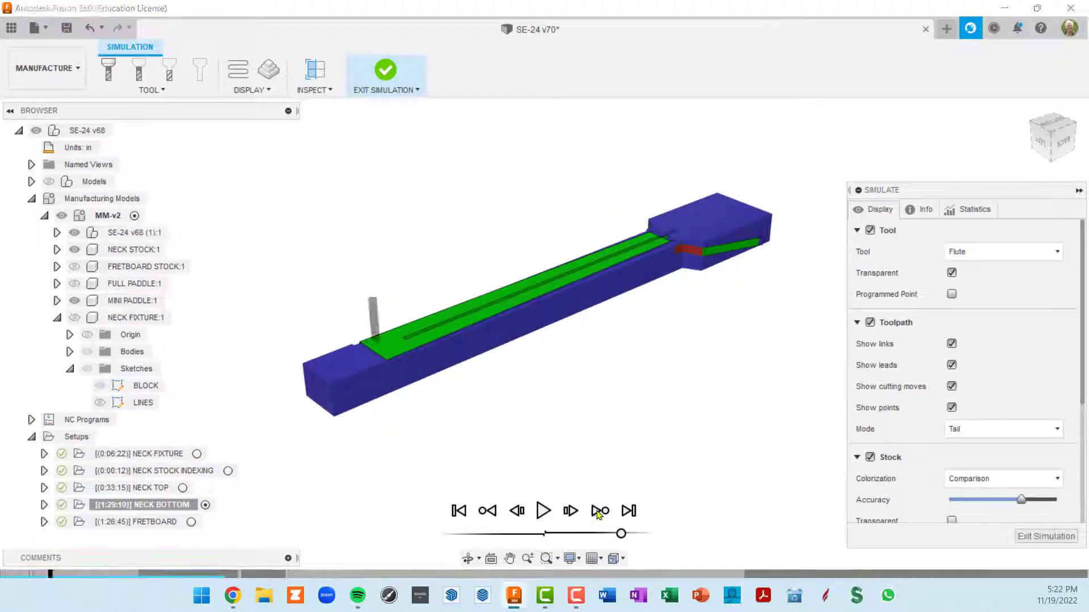
- Inspect the roughed heel pocket and the full length of the neck, and show the simulation's current operation information
{"action": "middle_click_drag", "start_coordinate": [394, 418], "coordinate": [329, 386], "text": "shift"}
{"action": "scroll", "coordinate": [328, 365], "scroll_direction": "up", "scroll_amount": 3}
{"action": "scroll", "coordinate": [277, 358], "scroll_direction": "up", "scroll_amount": 2}
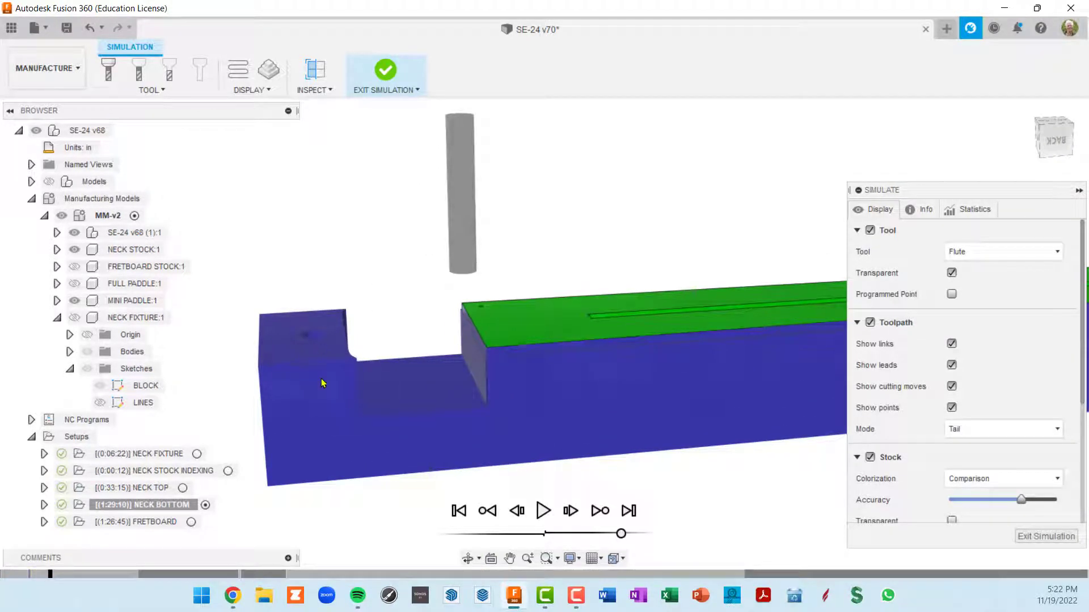
{"action": "middle_click_drag", "start_coordinate": [360, 381], "coordinate": [453, 429], "text": "shift"}
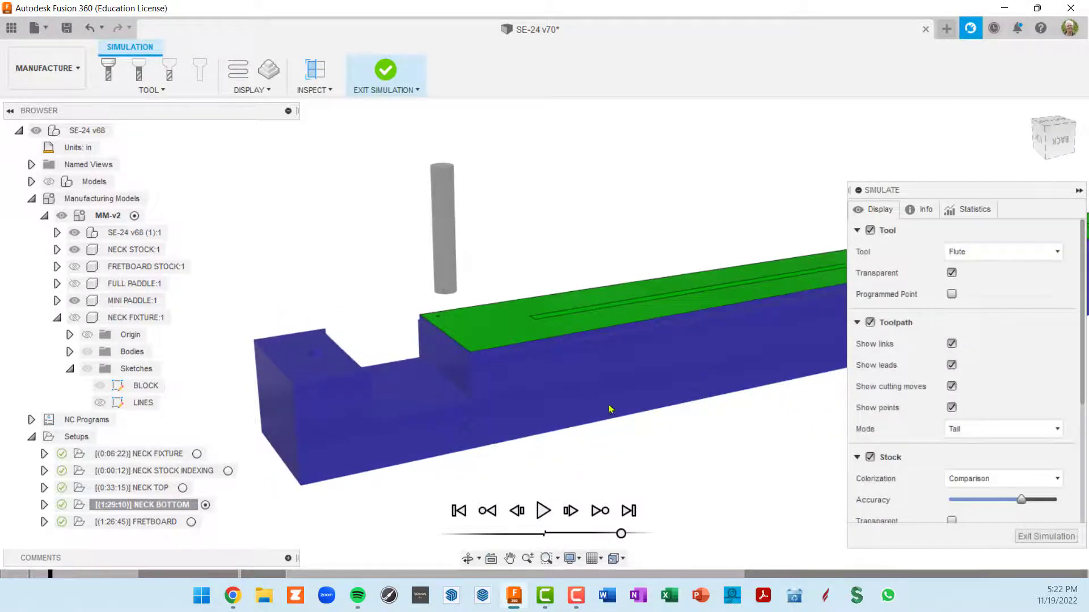
{"action": "middle_click_drag", "start_coordinate": [696, 374], "coordinate": [425, 409]}
{"action": "scroll", "coordinate": [737, 347], "scroll_direction": "down", "scroll_amount": 2}
{"action": "middle_click_drag", "start_coordinate": [661, 360], "coordinate": [347, 406]}
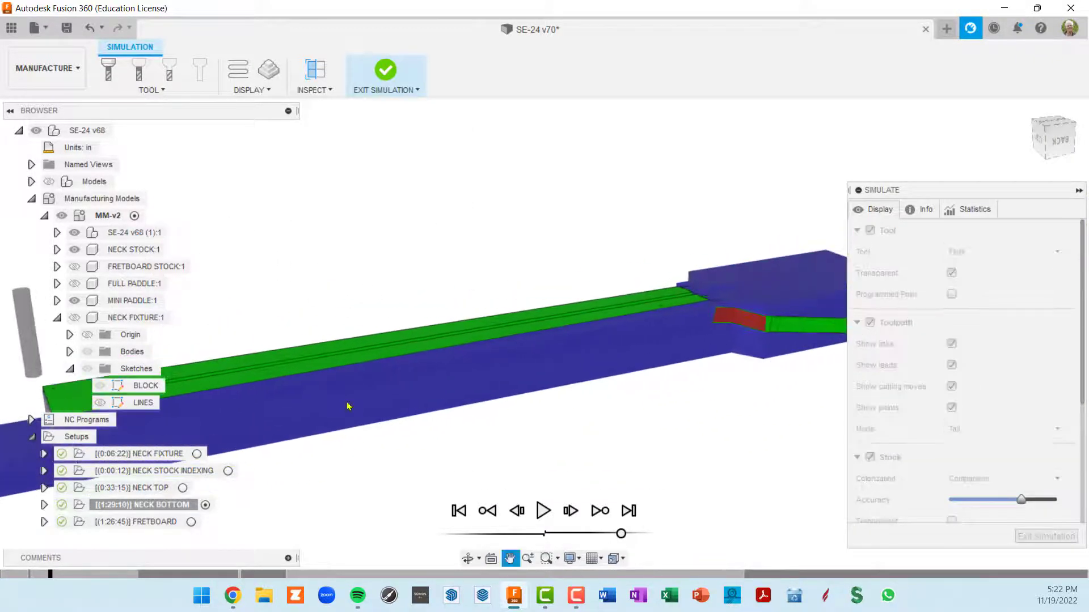
{"action": "middle_click_drag", "start_coordinate": [778, 315], "coordinate": [597, 543]}
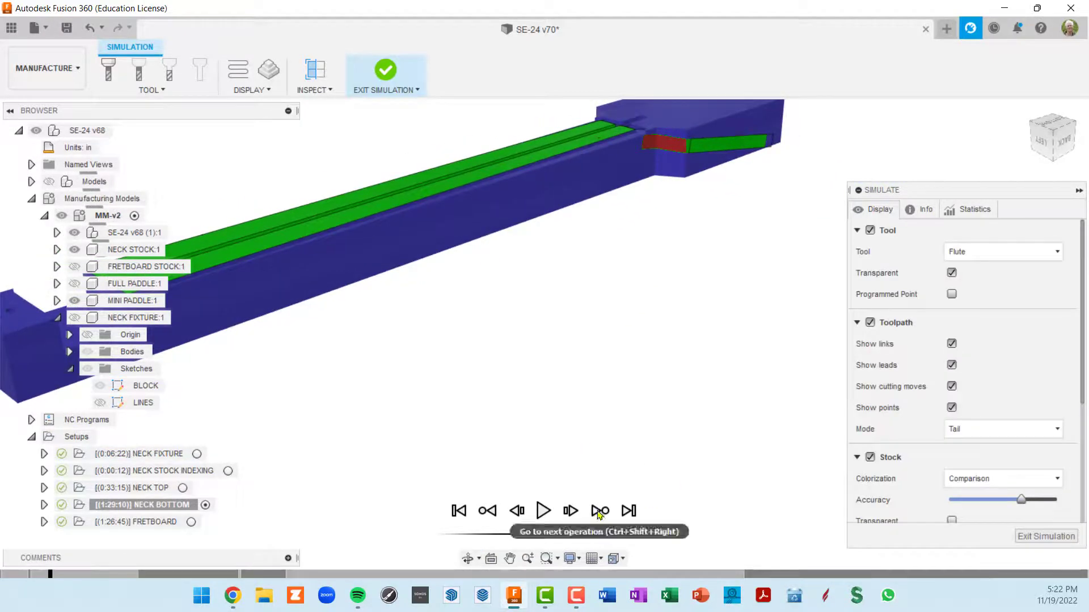
{"action": "left_click", "coordinate": [921, 210]}
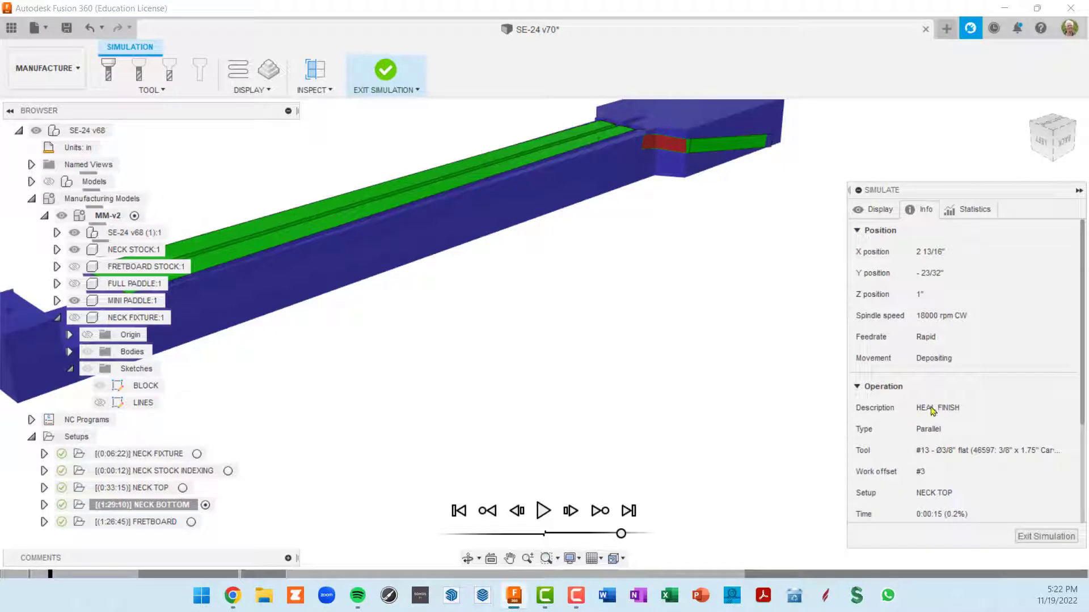
{"action": "scroll", "coordinate": [618, 519], "scroll_direction": "down", "scroll_amount": 2}
{"action": "scroll", "coordinate": [349, 434], "scroll_direction": "down", "scroll_amount": 5}
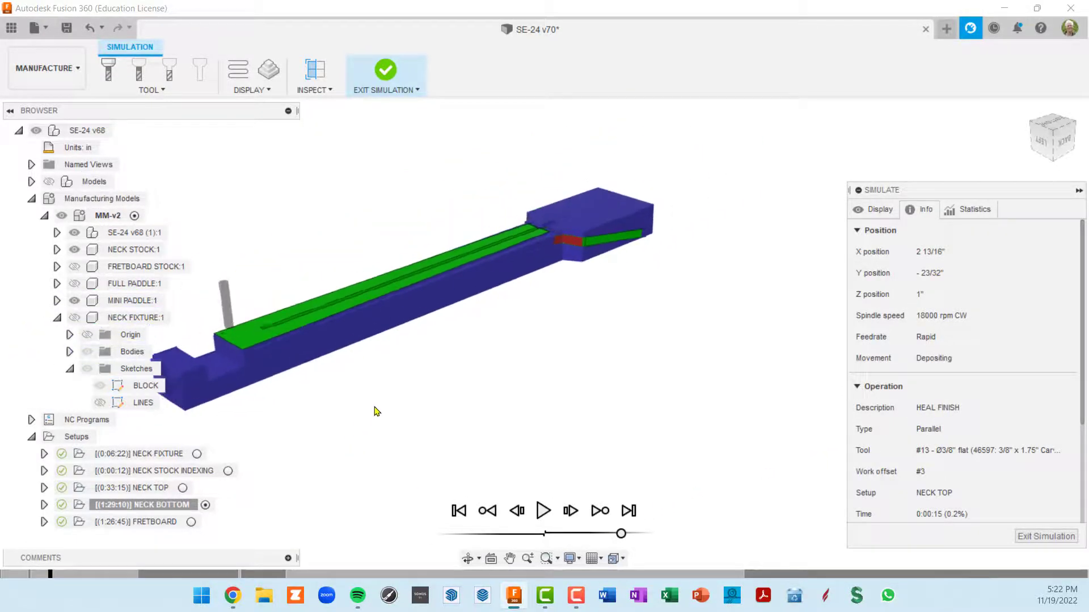
- Advance the combined simulation through HEAL FINISH and PADDLE ROUGH, and inspect the roughed headstock and its end block
{"action": "left_click", "coordinate": [600, 511]}
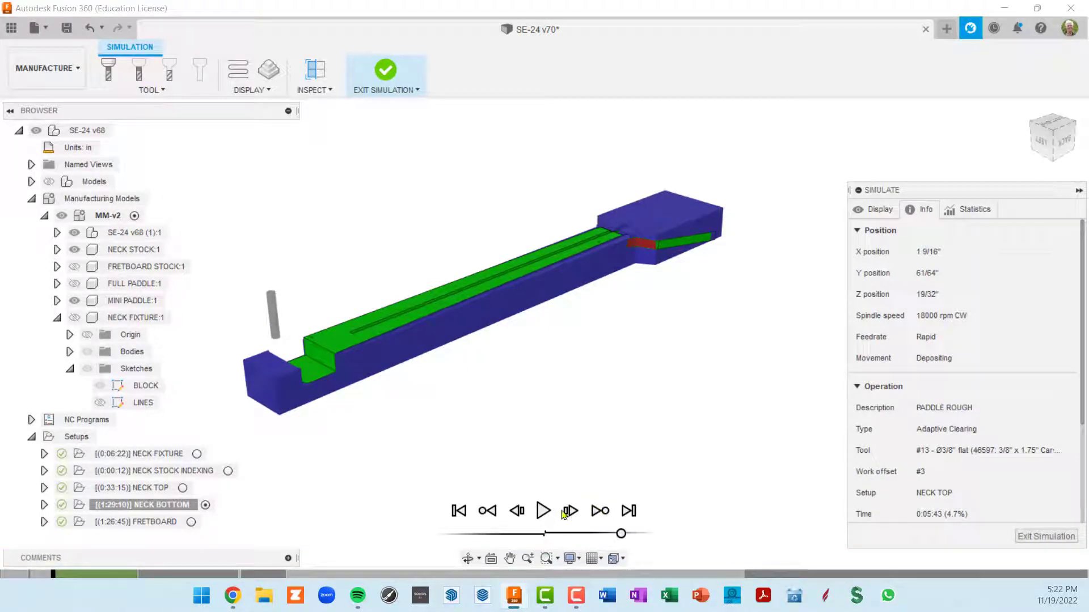
{"action": "left_click", "coordinate": [599, 512]}
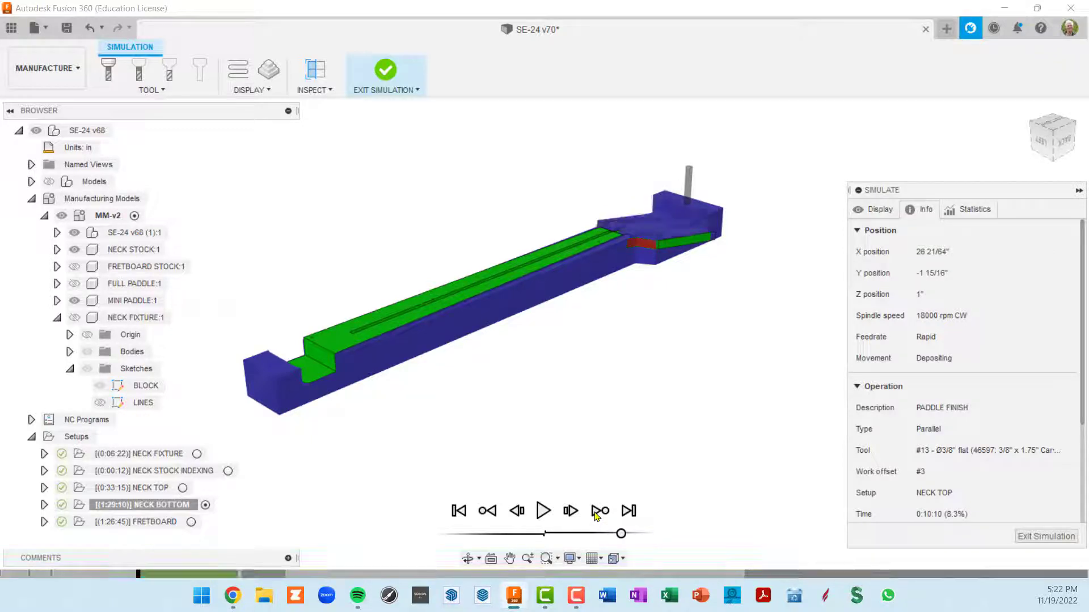
{"action": "middle_click_drag", "start_coordinate": [697, 394], "coordinate": [724, 219], "text": "shift"}
{"action": "scroll", "coordinate": [724, 219], "scroll_direction": "up", "scroll_amount": 3}
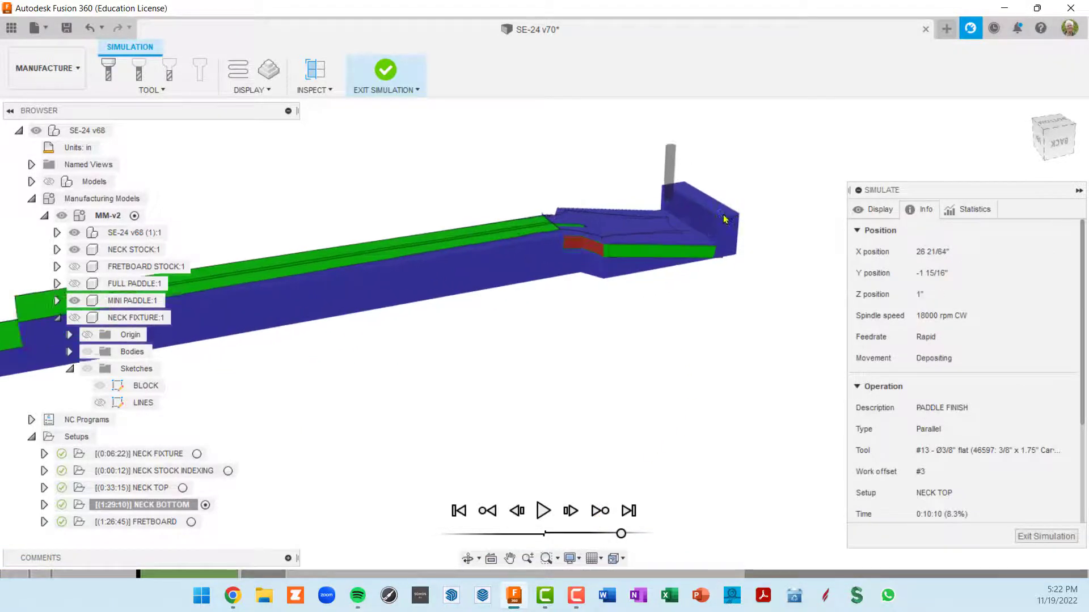
{"action": "scroll", "coordinate": [709, 215], "scroll_direction": "up", "scroll_amount": 5}
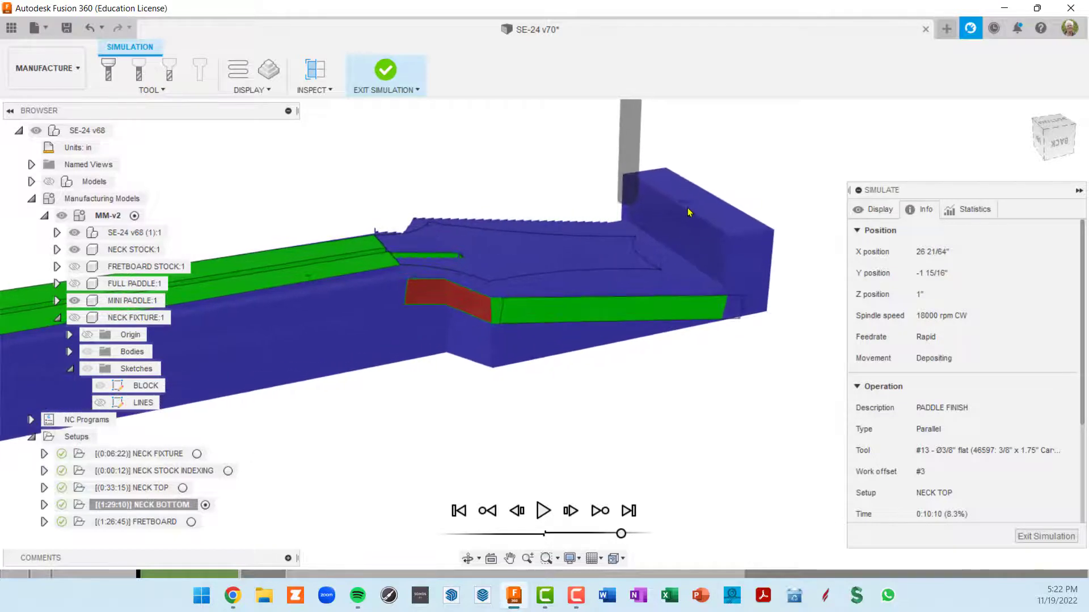
{"action": "scroll", "coordinate": [689, 212], "scroll_direction": "up", "scroll_amount": 1}
{"action": "scroll", "coordinate": [689, 212], "scroll_direction": "down", "scroll_amount": 8}
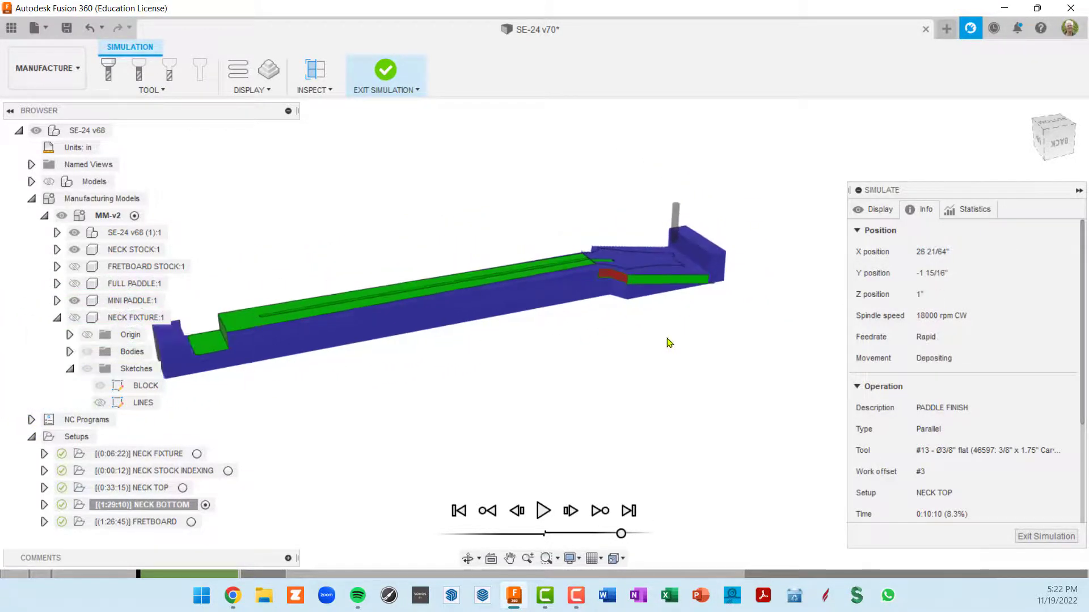
- Advance the simulation through PADDLE FINISH, inspect the finished headstock face, and view the flipped neck's back
{"action": "left_click", "coordinate": [596, 513]}
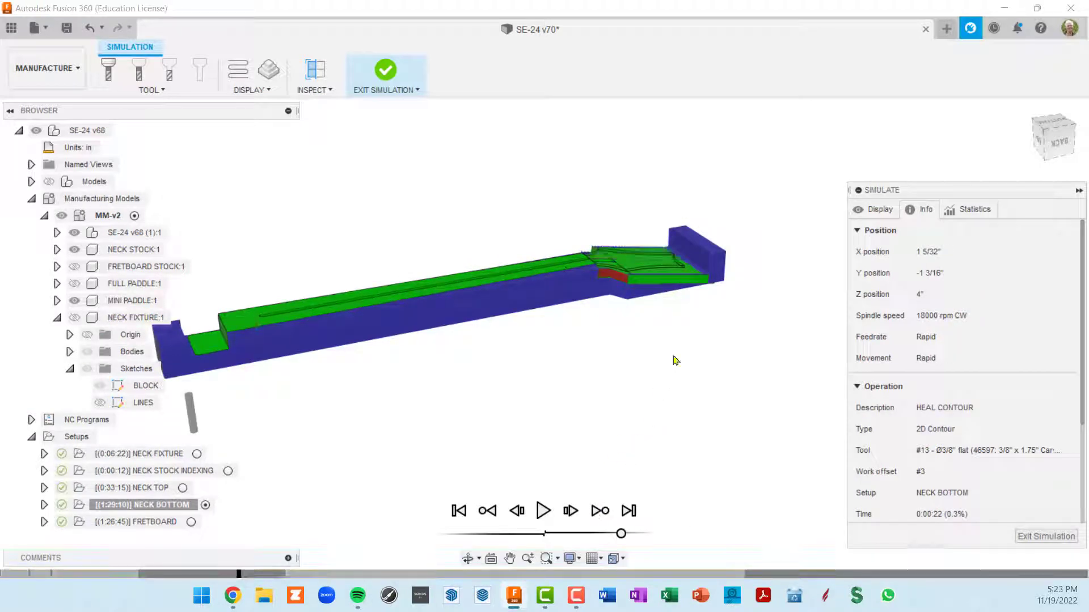
{"action": "scroll", "coordinate": [716, 267], "scroll_direction": "up", "scroll_amount": 5}
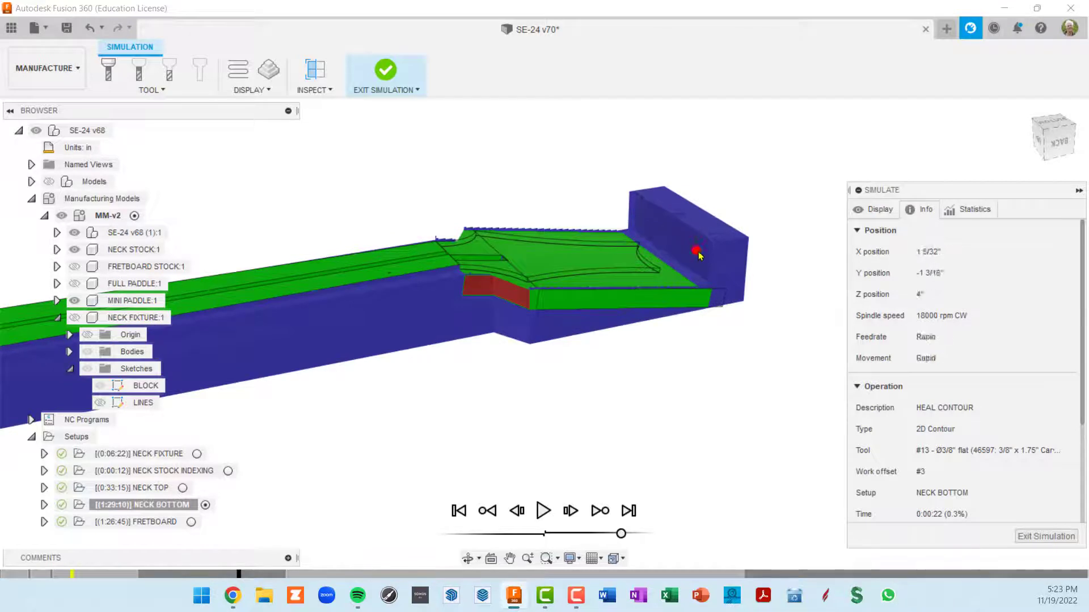
{"action": "scroll", "coordinate": [699, 256], "scroll_direction": "down", "scroll_amount": 6}
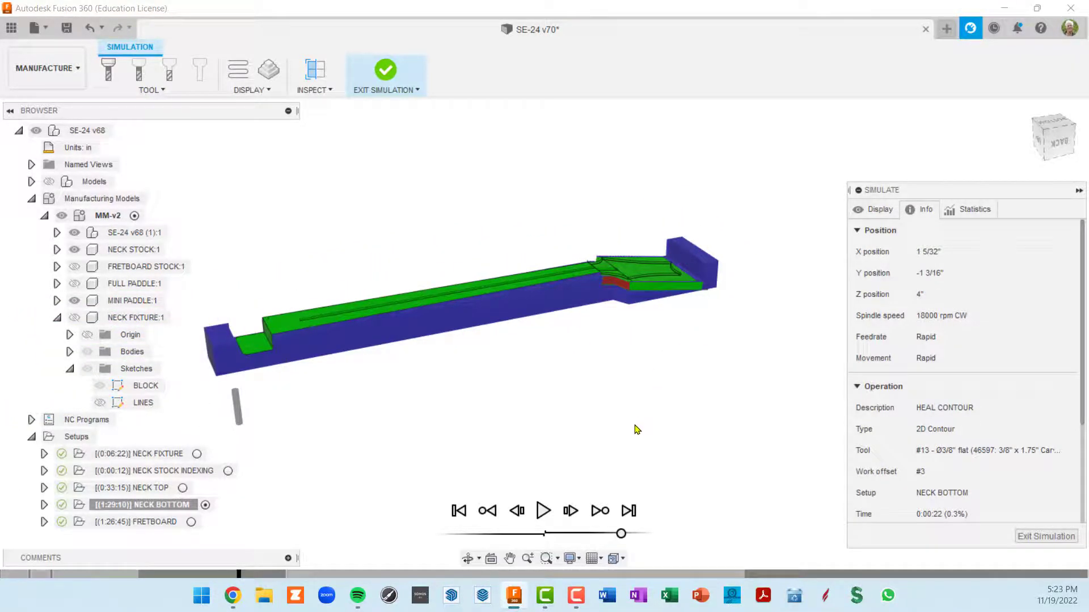
{"action": "middle_click_drag", "start_coordinate": [634, 416], "coordinate": [837, 216], "text": "shift"}
{"action": "middle_click_drag", "start_coordinate": [548, 362], "coordinate": [663, 347]}
{"action": "middle_click_drag", "start_coordinate": [585, 364], "coordinate": [621, 351], "text": "shift"}
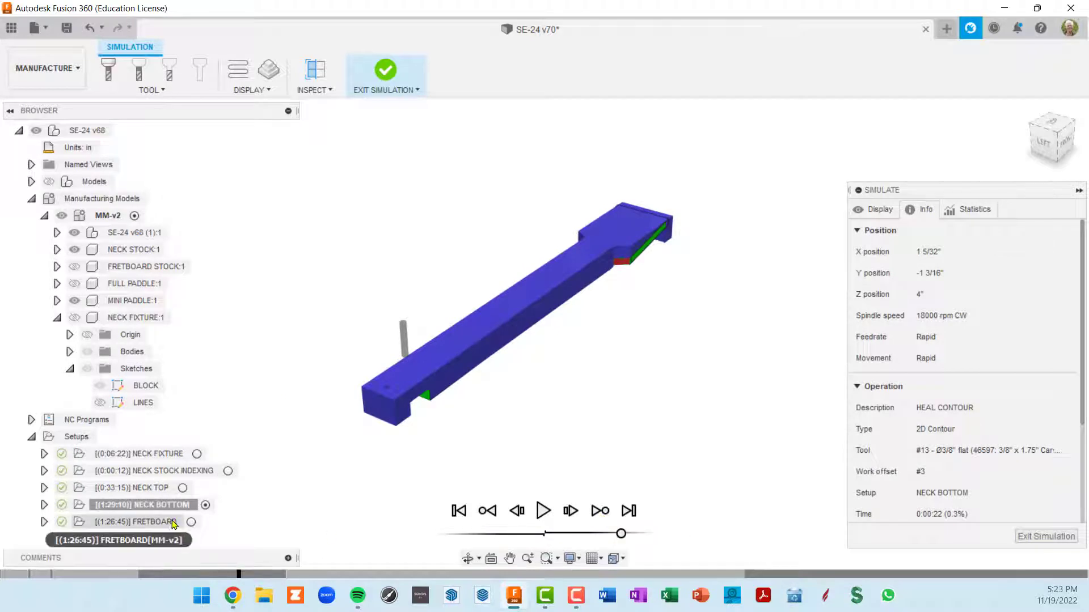
- Expand the NECK BOTTOM operations, simulate HEAL CONTOUR, and inspect the cut between the heel and the end block from above and below
{"action": "left_click", "coordinate": [44, 504]}
{"action": "scroll", "coordinate": [60, 473], "scroll_direction": "down", "scroll_amount": 1}
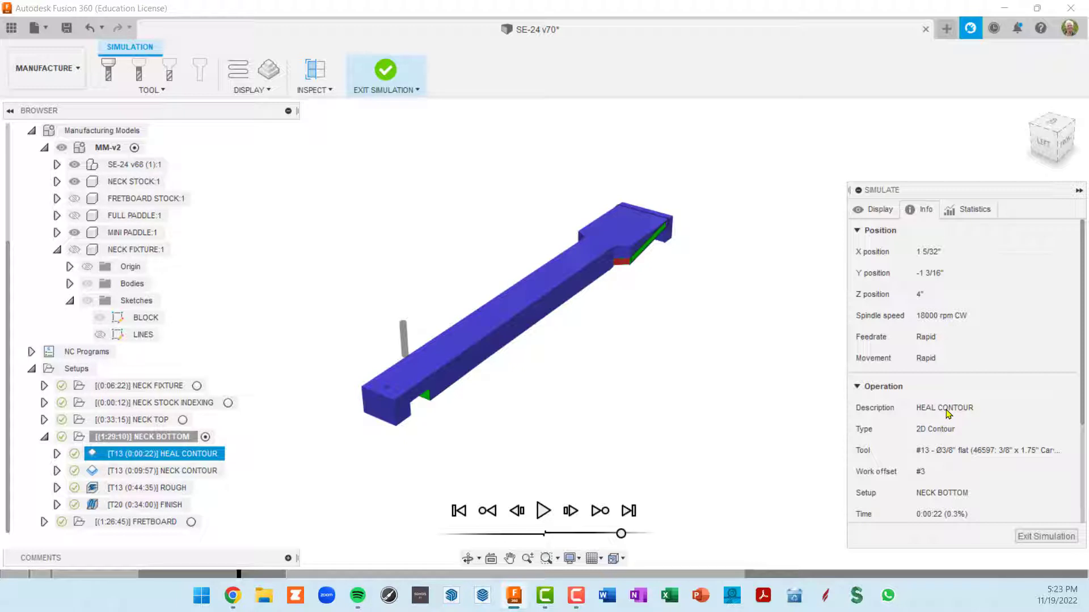
{"action": "left_click", "coordinate": [598, 512]}
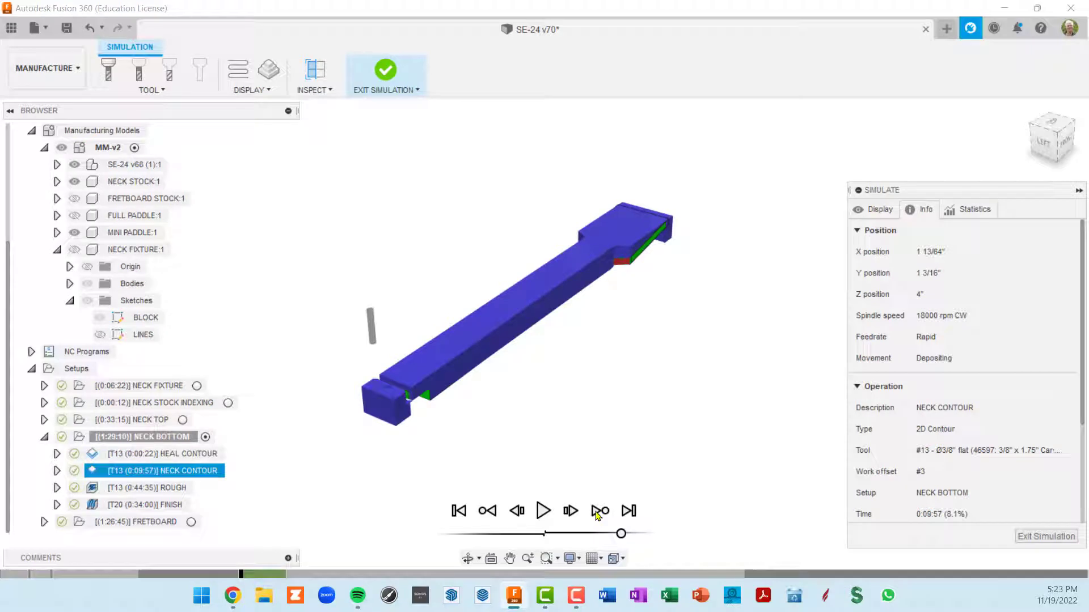
{"action": "middle_click_drag", "start_coordinate": [529, 447], "coordinate": [450, 435], "text": "shift"}
{"action": "scroll", "coordinate": [368, 416], "scroll_direction": "up", "scroll_amount": 5}
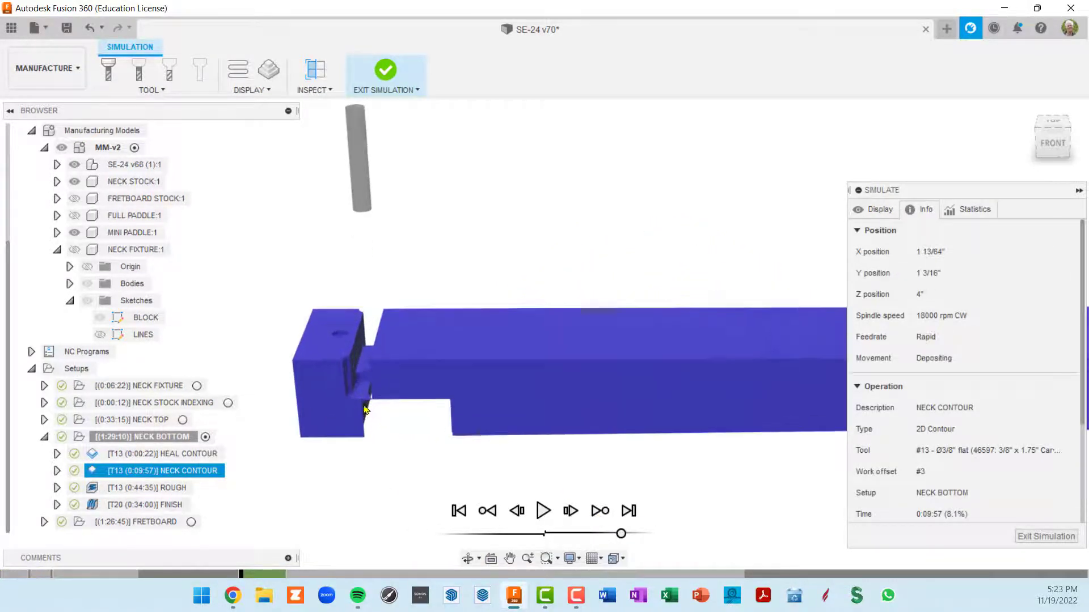
{"action": "middle_click_drag", "start_coordinate": [372, 397], "coordinate": [353, 342], "text": "shift"}
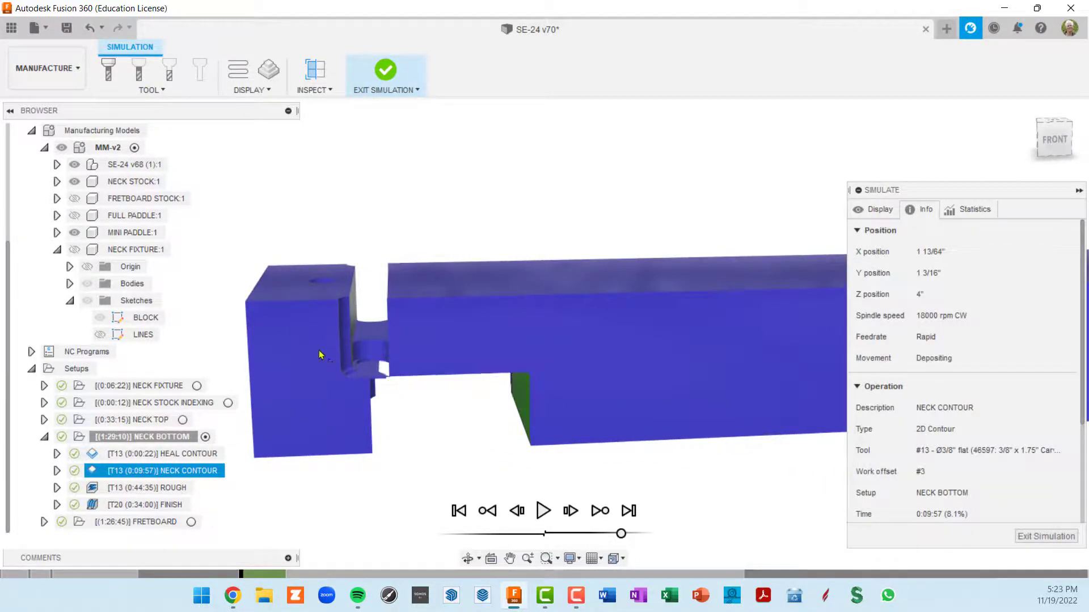
{"action": "middle_click_drag", "start_coordinate": [328, 379], "coordinate": [327, 315], "text": "shift"}
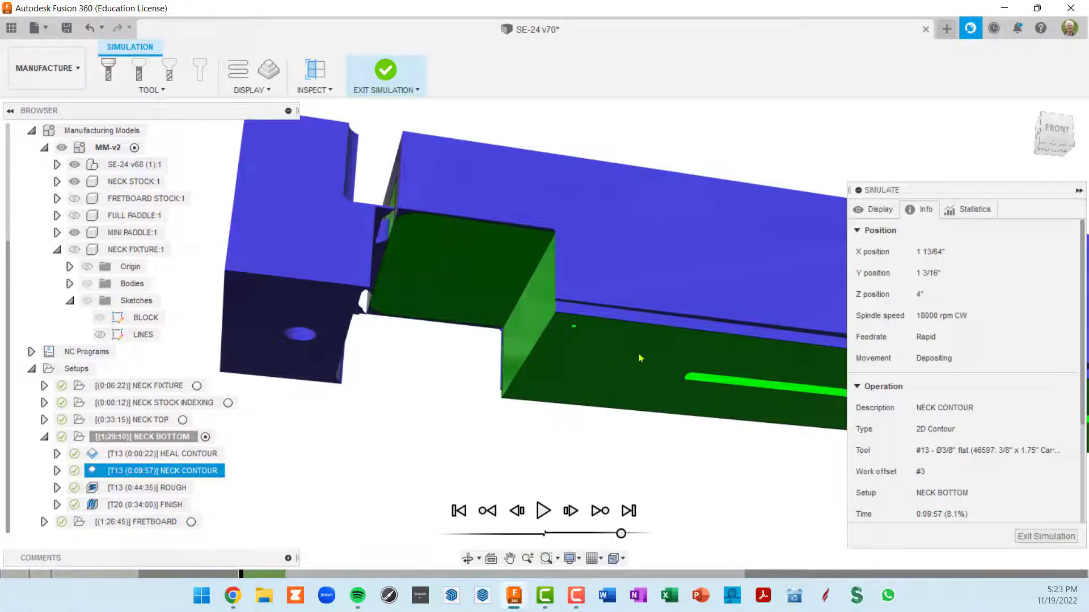
{"action": "middle_click_drag", "start_coordinate": [658, 373], "coordinate": [488, 477], "text": "shift"}
{"action": "scroll", "coordinate": [600, 479], "scroll_direction": "down", "scroll_amount": 5}
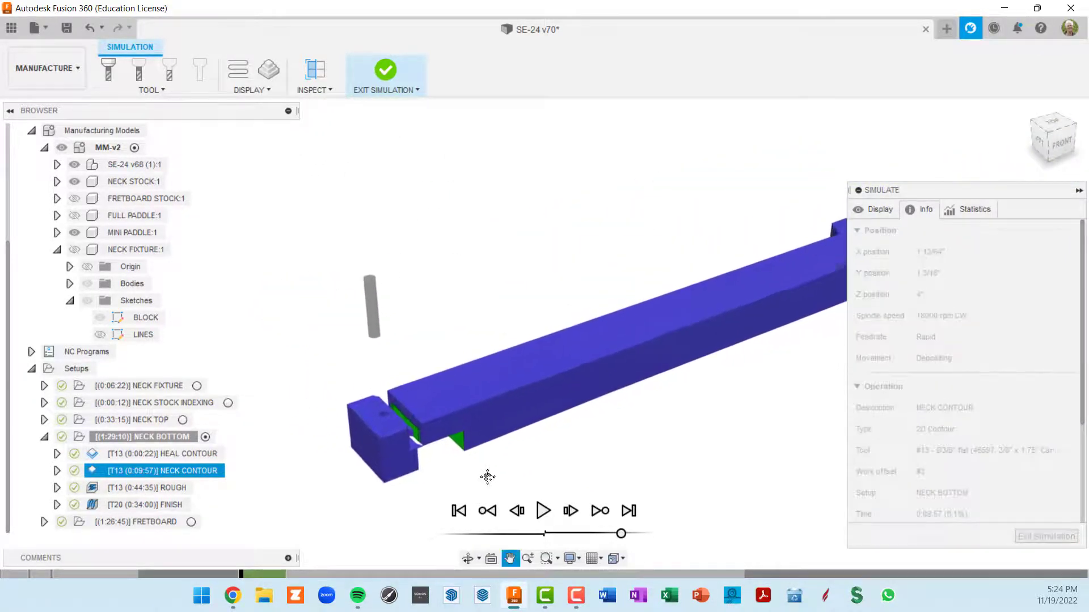
- Simulate the NECK CONTOUR operation and inspect the curved cut where the neck meets the headstock
{"action": "left_click", "coordinate": [602, 512]}
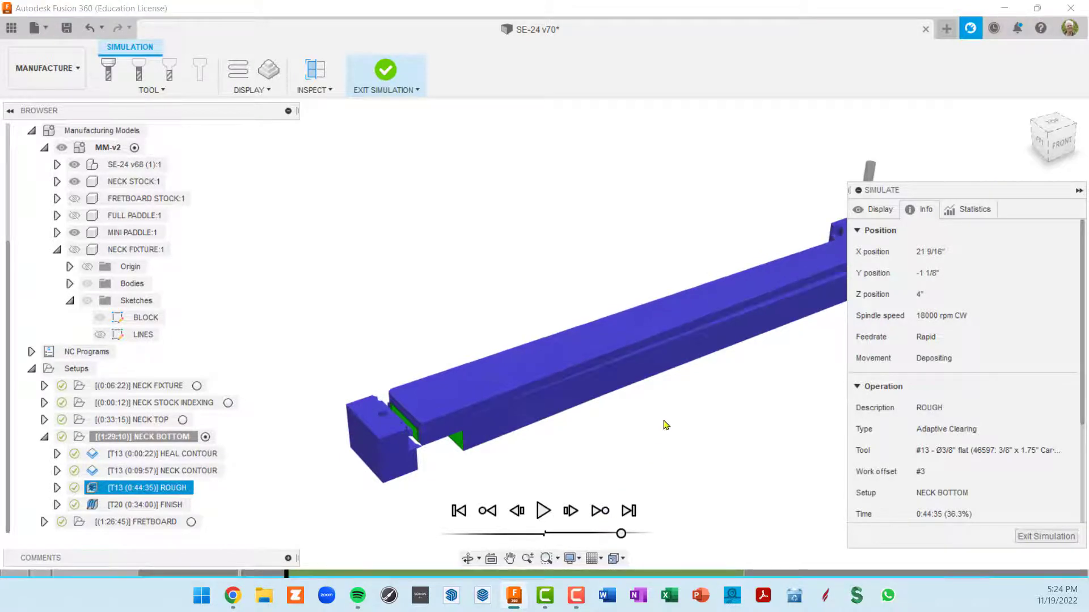
{"action": "scroll", "coordinate": [628, 419], "scroll_direction": "down", "scroll_amount": 2}
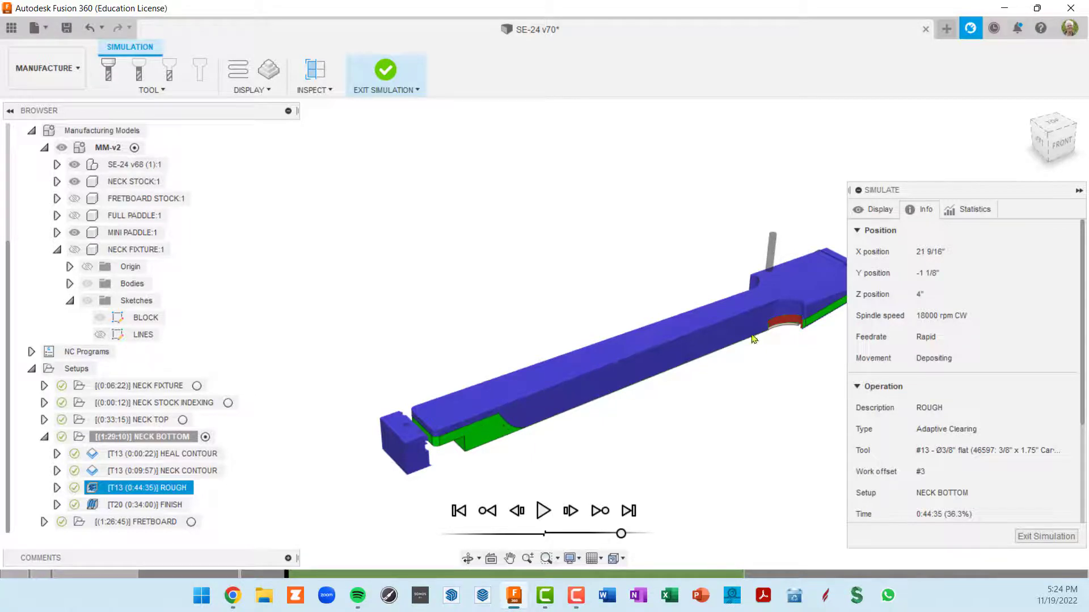
{"action": "scroll", "coordinate": [753, 339], "scroll_direction": "up", "scroll_amount": 5}
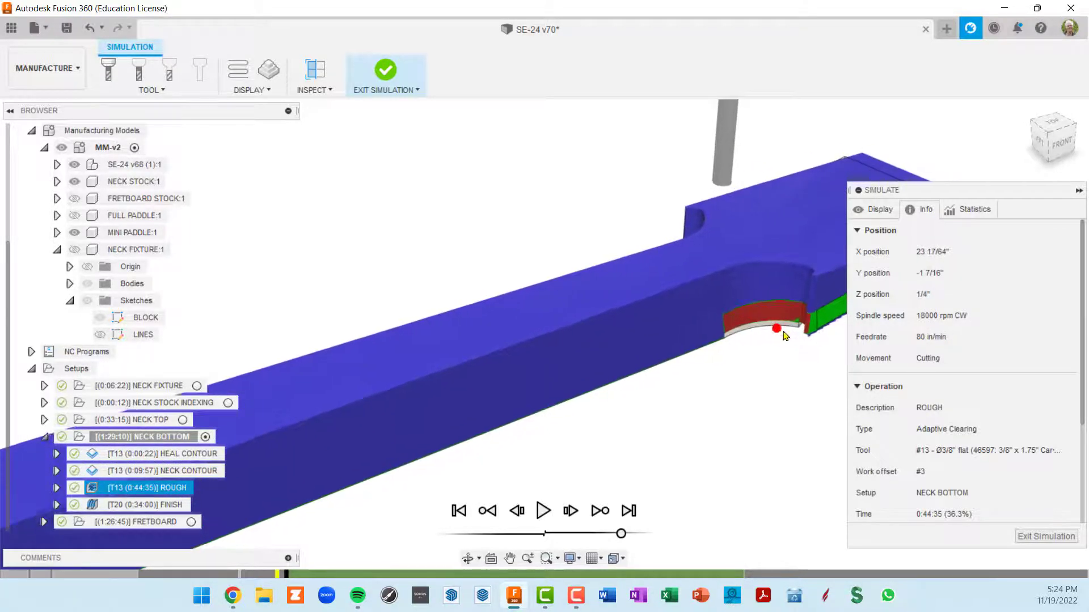
{"action": "scroll", "coordinate": [783, 333], "scroll_direction": "up", "scroll_amount": 2}
{"action": "middle_click_drag", "start_coordinate": [781, 332], "coordinate": [687, 287]}
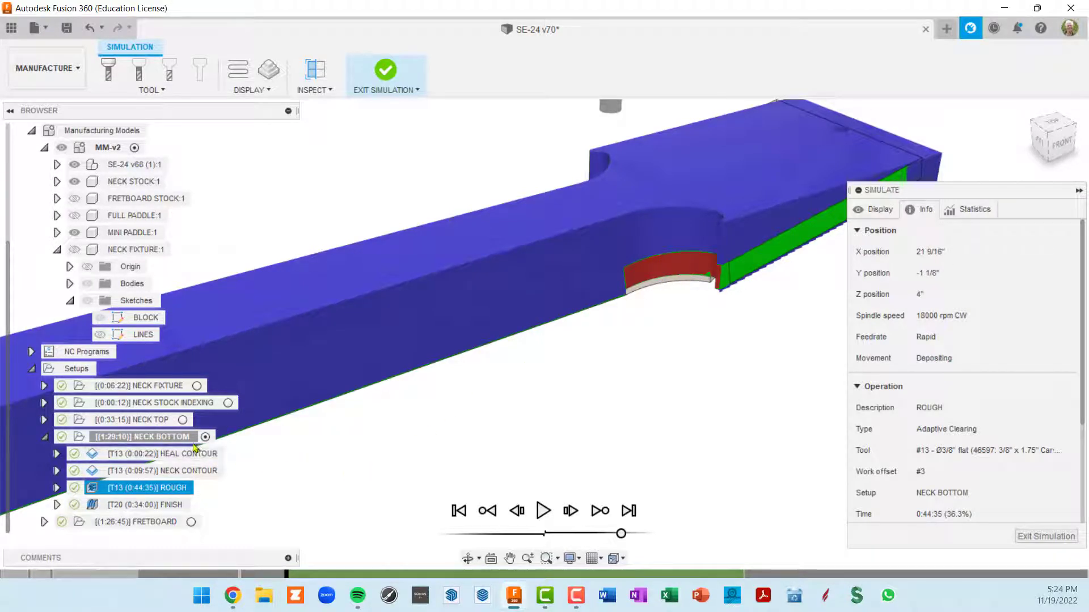
- Simulate the ROUGH adaptive clearing operation and inspect the stepped stock on the neck's back and headstock
{"action": "left_click", "coordinate": [601, 512]}
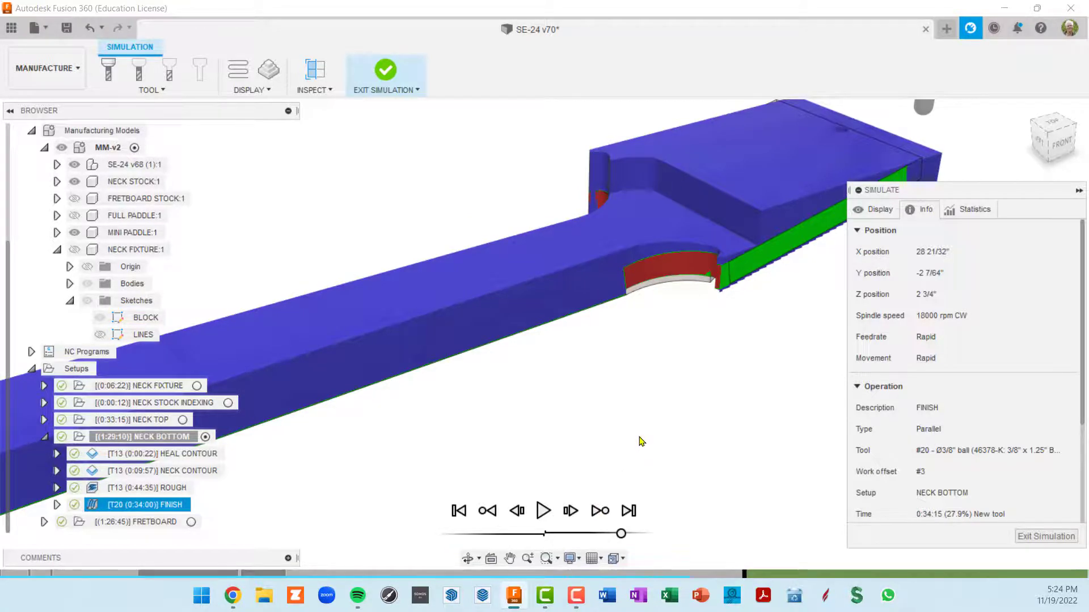
{"action": "scroll", "coordinate": [642, 439], "scroll_direction": "down", "scroll_amount": 5}
{"action": "scroll", "coordinate": [645, 435], "scroll_direction": "down", "scroll_amount": 3}
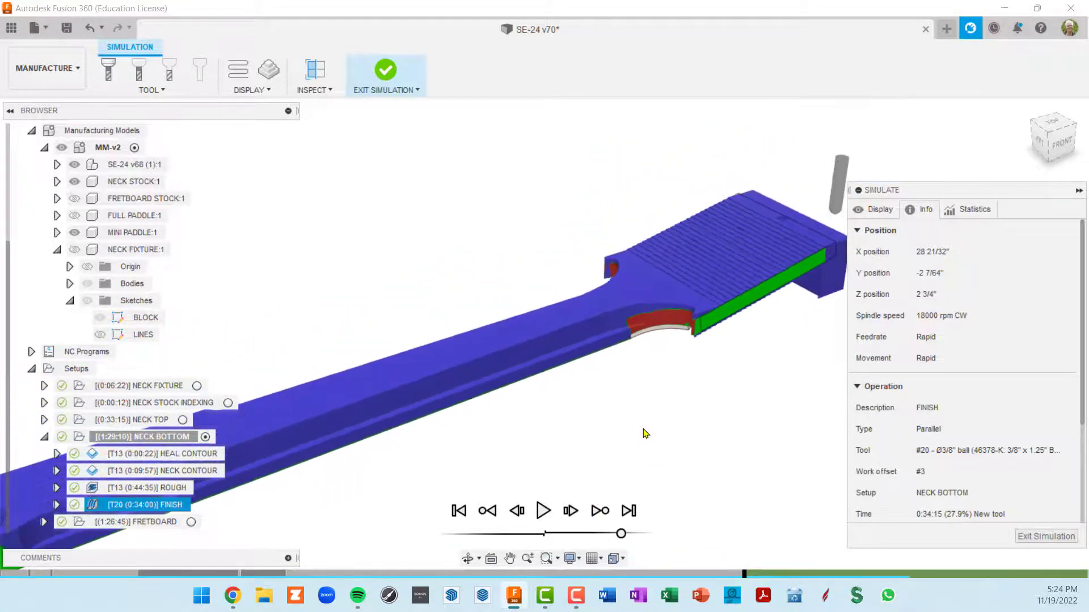
{"action": "scroll", "coordinate": [578, 411], "scroll_direction": "down", "scroll_amount": 3}
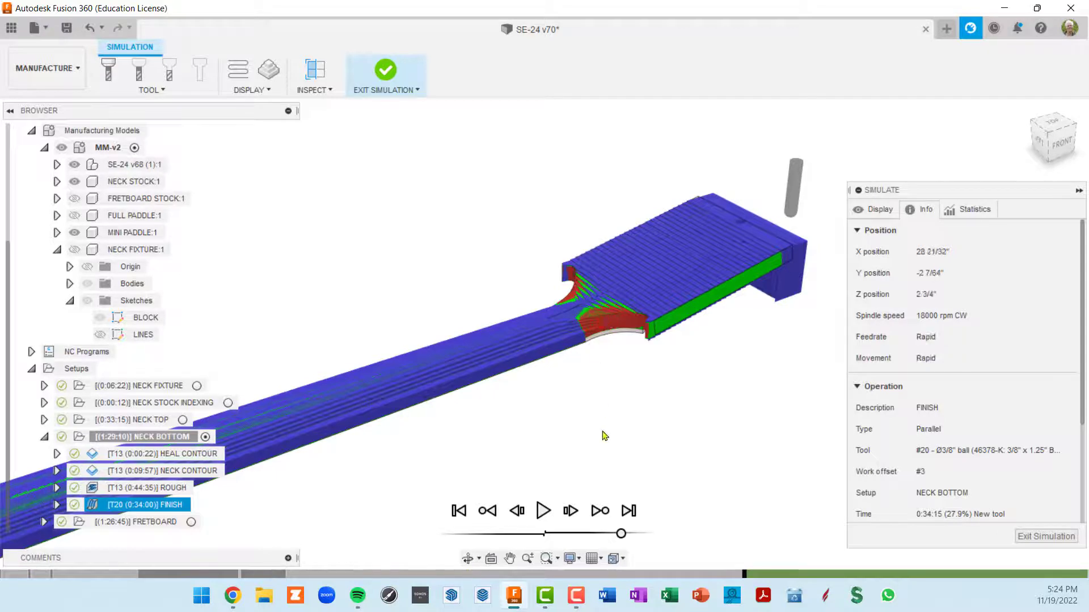
{"action": "middle_click_drag", "start_coordinate": [603, 435], "coordinate": [643, 378]}
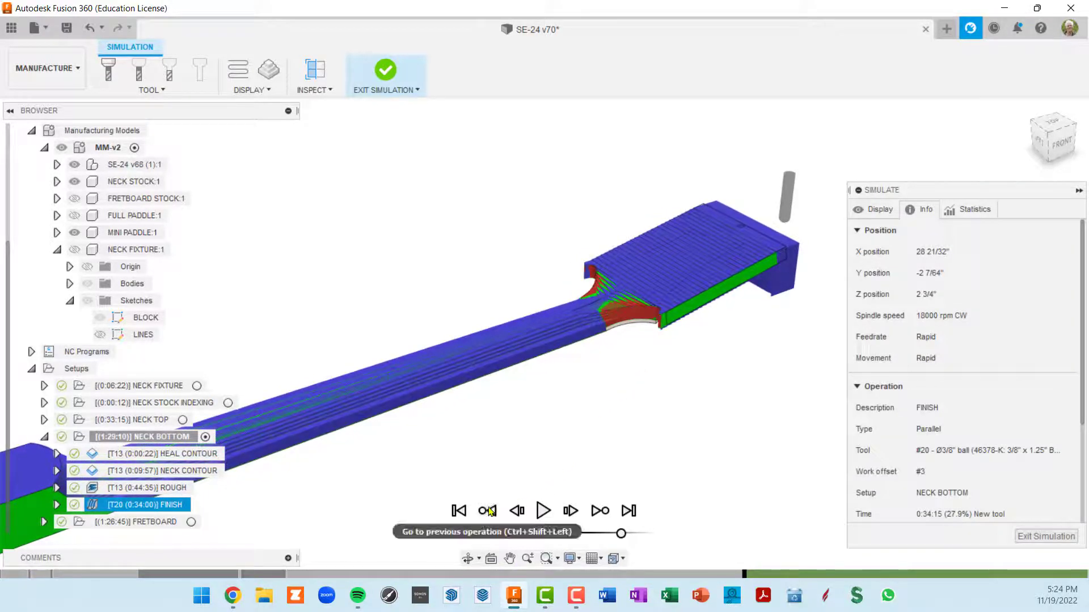
- Simulate the FINISH parallel operation and inspect the neck's back, the headstock transition and the remaining end block
{"action": "left_click", "coordinate": [600, 512]}
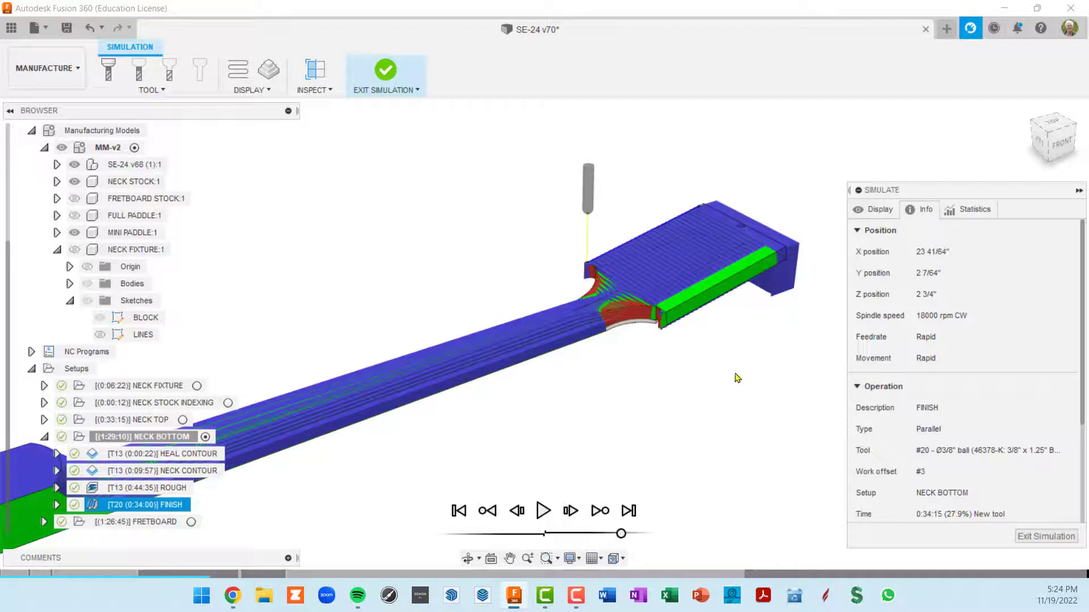
{"action": "scroll", "coordinate": [738, 378], "scroll_direction": "up", "scroll_amount": 1}
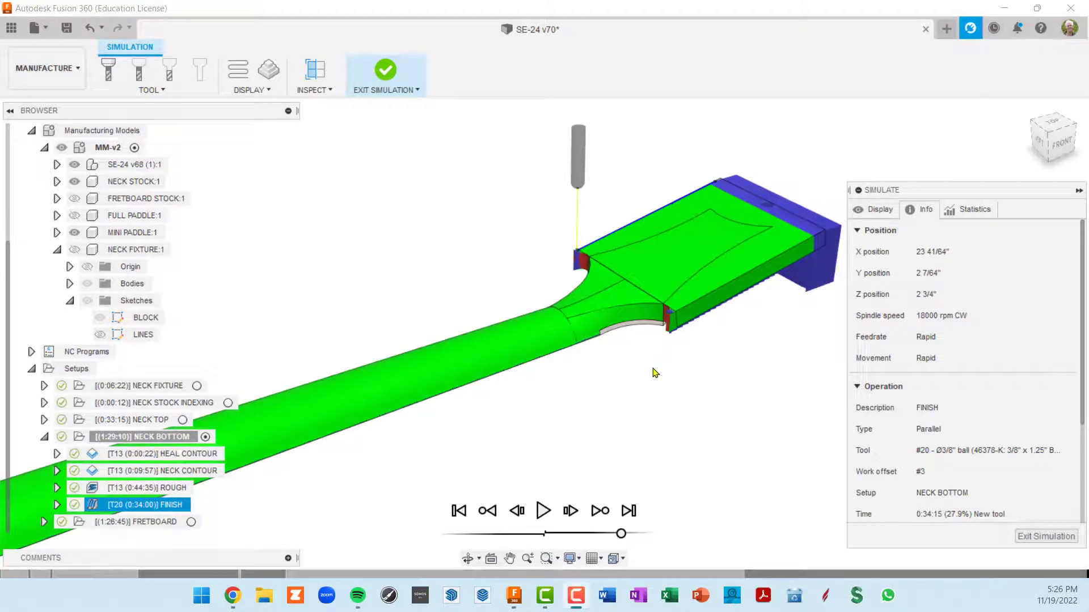
{"action": "middle_click_drag", "start_coordinate": [658, 379], "coordinate": [652, 309], "text": "shift"}
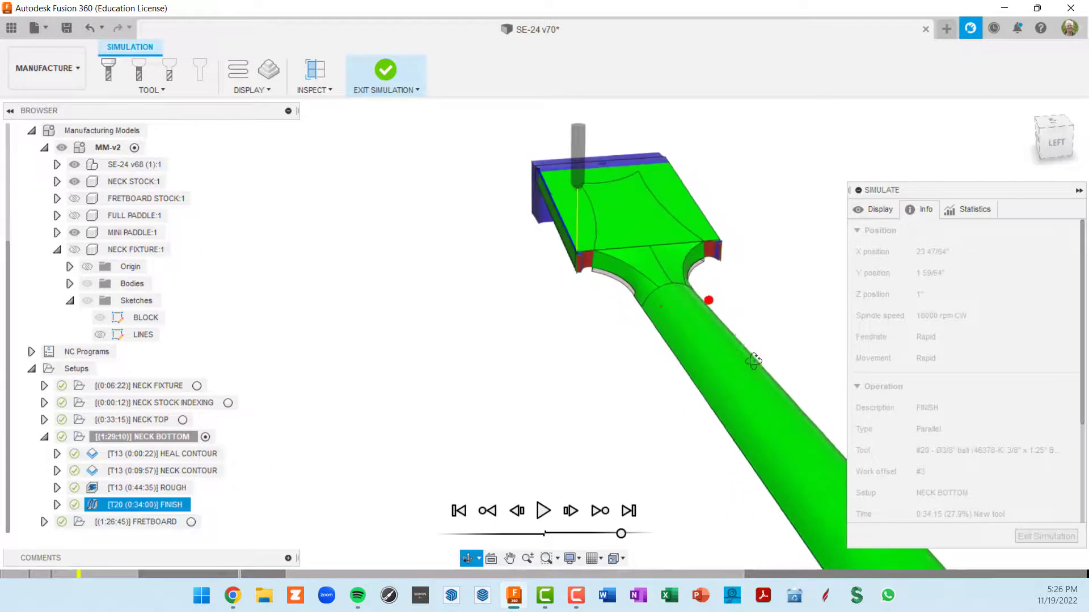
{"action": "scroll", "coordinate": [631, 290], "scroll_direction": "up", "scroll_amount": 5}
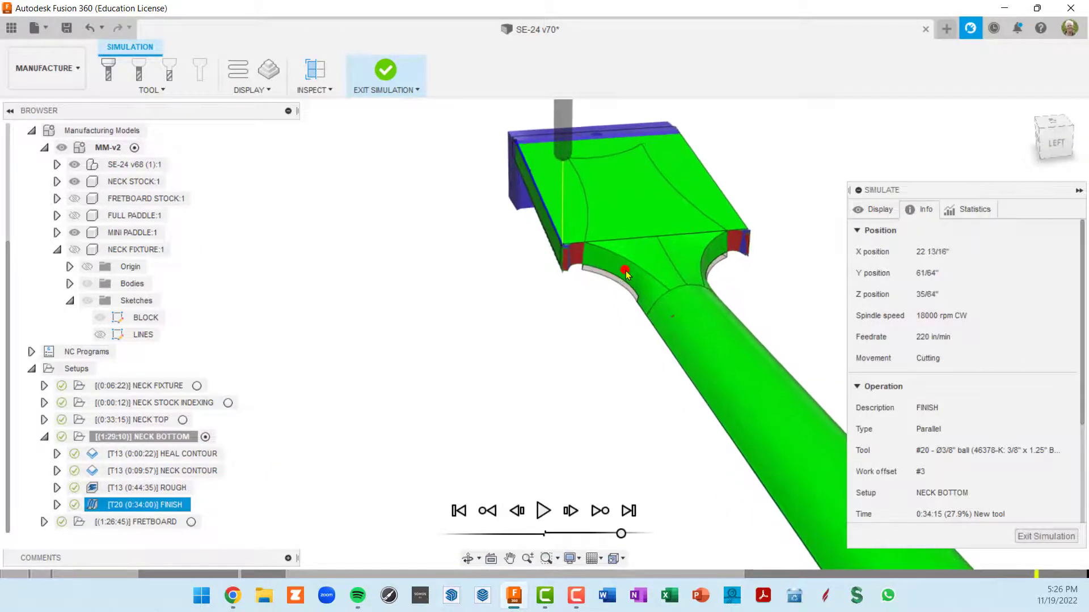
{"action": "middle_click_drag", "start_coordinate": [627, 274], "coordinate": [652, 342], "text": "shift"}
{"action": "scroll", "coordinate": [651, 343], "scroll_direction": "down", "scroll_amount": 1}
{"action": "scroll", "coordinate": [590, 384], "scroll_direction": "down", "scroll_amount": 1}
{"action": "middle_click_drag", "start_coordinate": [591, 384], "coordinate": [604, 272]}
{"action": "scroll", "coordinate": [685, 235], "scroll_direction": "down", "scroll_amount": 2}
{"action": "middle_click_drag", "start_coordinate": [641, 142], "coordinate": [418, 311], "text": "shift"}
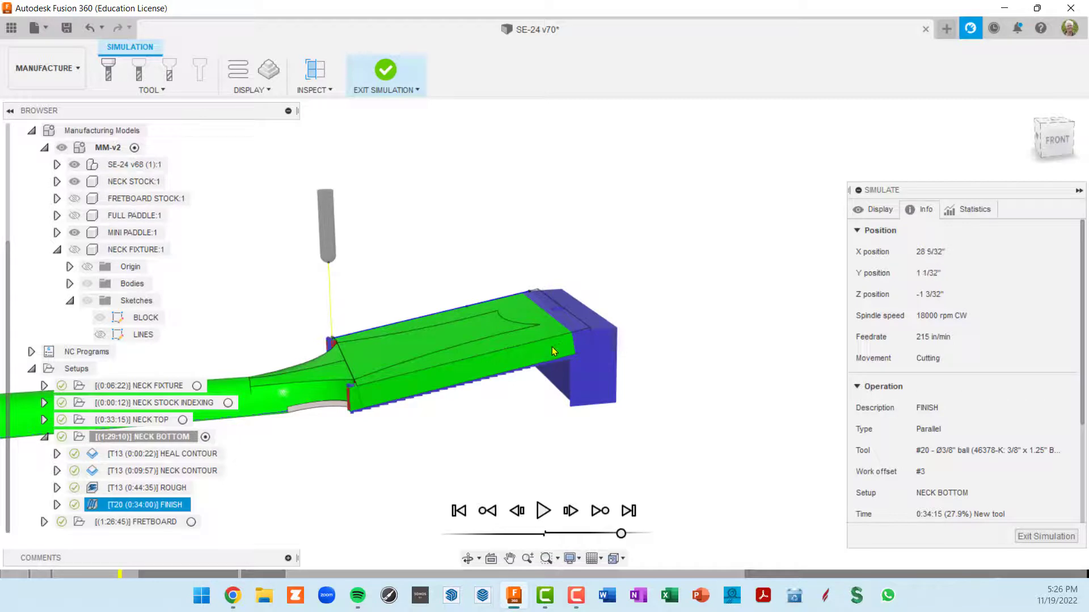
{"action": "middle_click_drag", "start_coordinate": [553, 351], "coordinate": [583, 372], "text": "shift"}
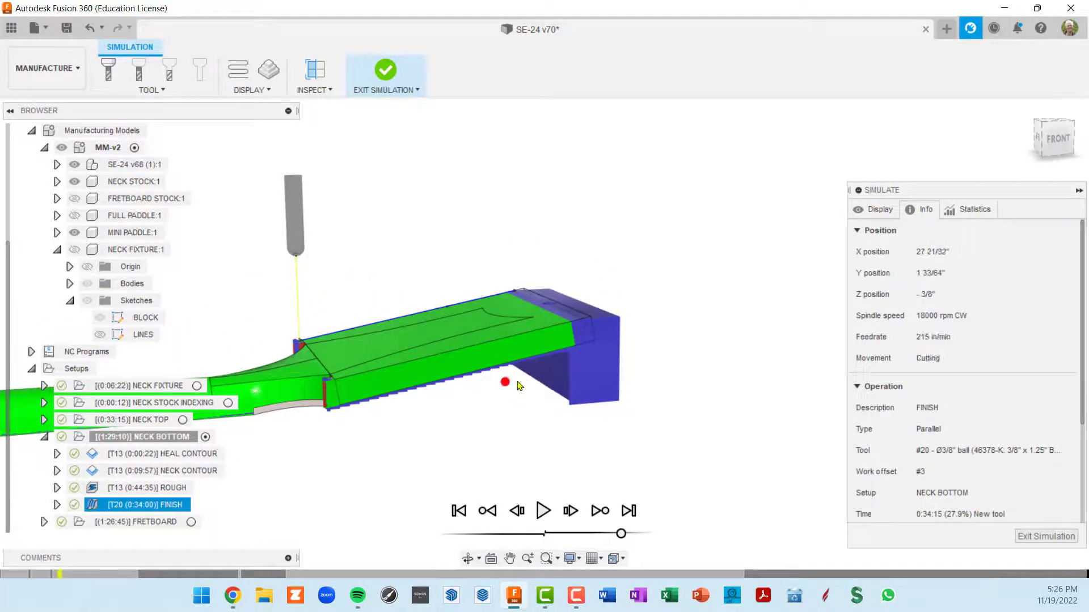
- Inspect the simulated heel and the narrow tab joining it to the end block, and exit the simulation
{"action": "scroll", "coordinate": [494, 390], "scroll_direction": "down", "scroll_amount": 2}
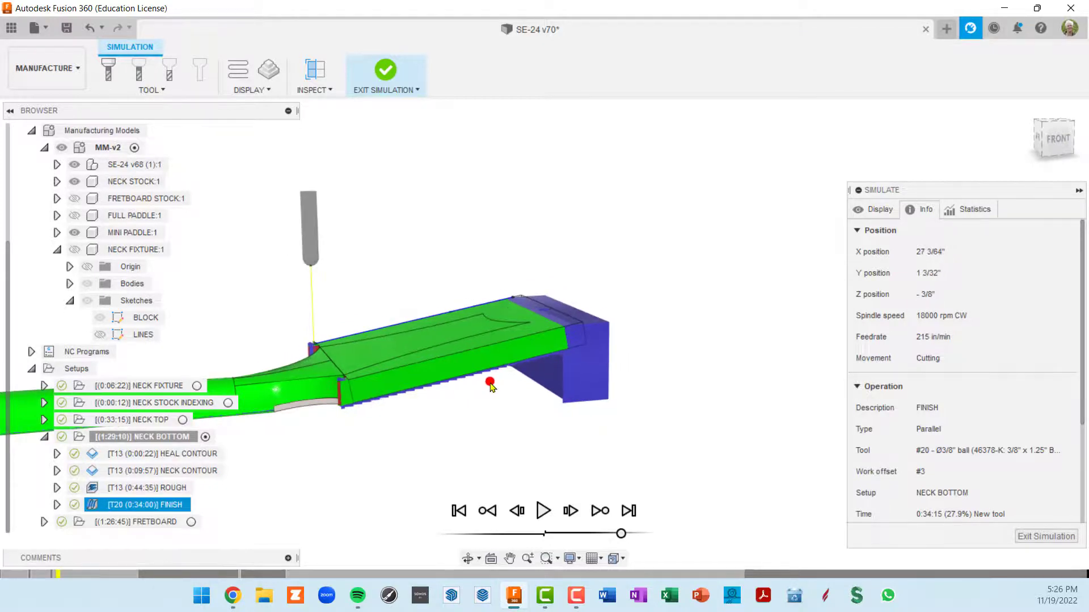
{"action": "scroll", "coordinate": [493, 390], "scroll_direction": "down", "scroll_amount": 2}
{"action": "middle_click_drag", "start_coordinate": [523, 337], "coordinate": [231, 369]}
{"action": "scroll", "coordinate": [231, 370], "scroll_direction": "up", "scroll_amount": 6}
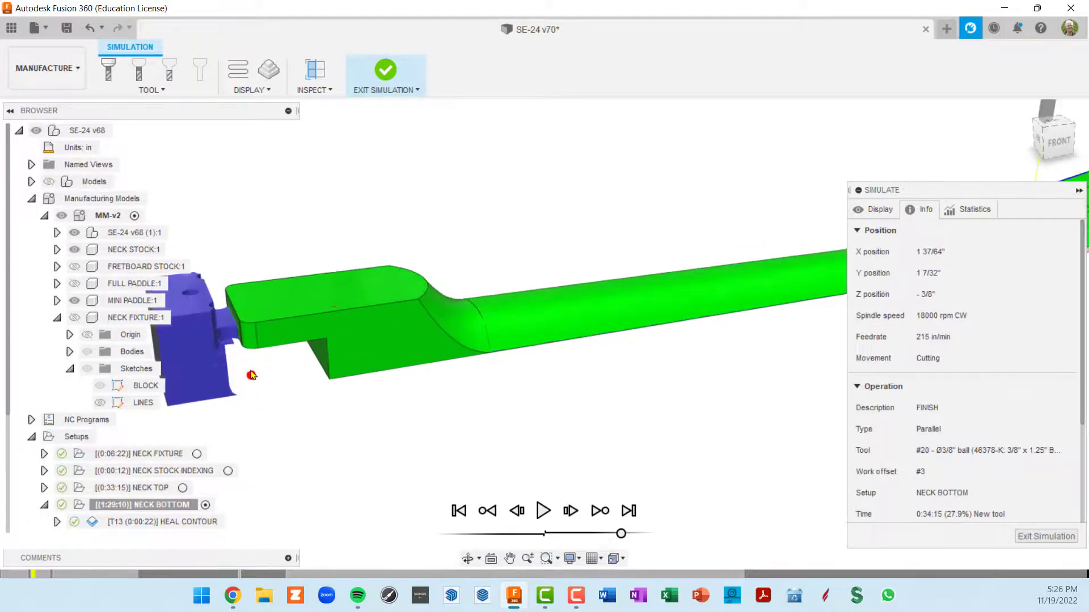
{"action": "middle_click_drag", "start_coordinate": [301, 434], "coordinate": [241, 343]}
{"action": "middle_click_drag", "start_coordinate": [281, 311], "coordinate": [358, 331]}
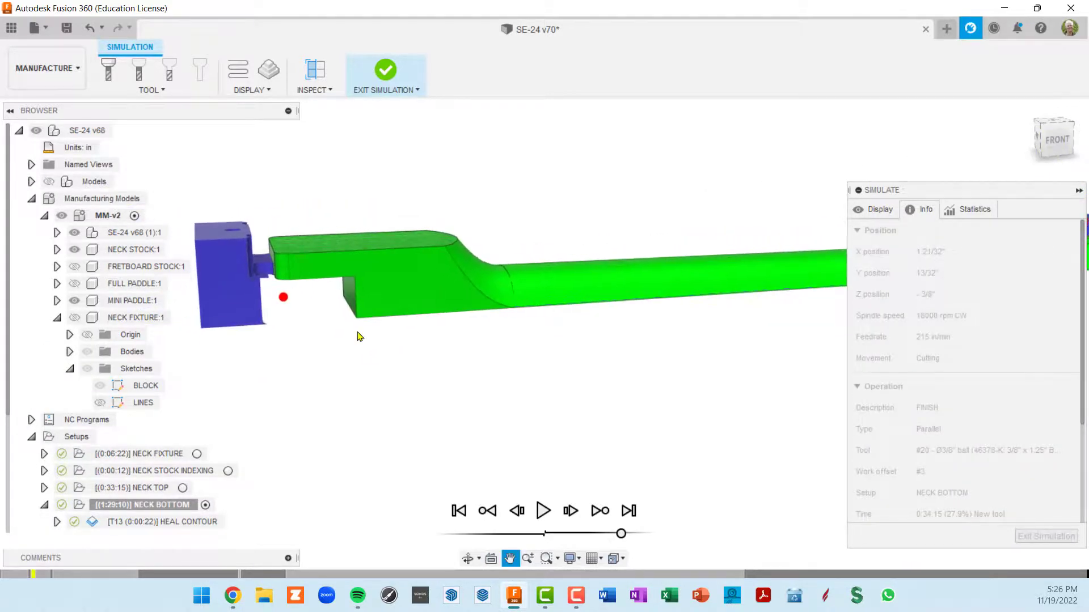
{"action": "scroll", "coordinate": [261, 277], "scroll_direction": "up", "scroll_amount": 2}
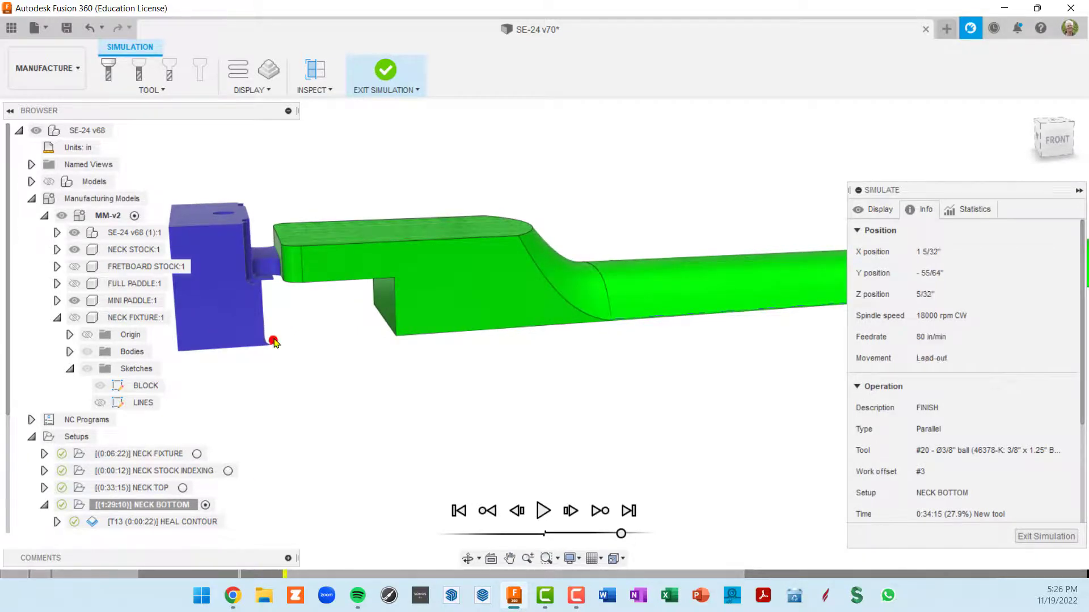
{"action": "scroll", "coordinate": [348, 350], "scroll_direction": "down", "scroll_amount": 4}
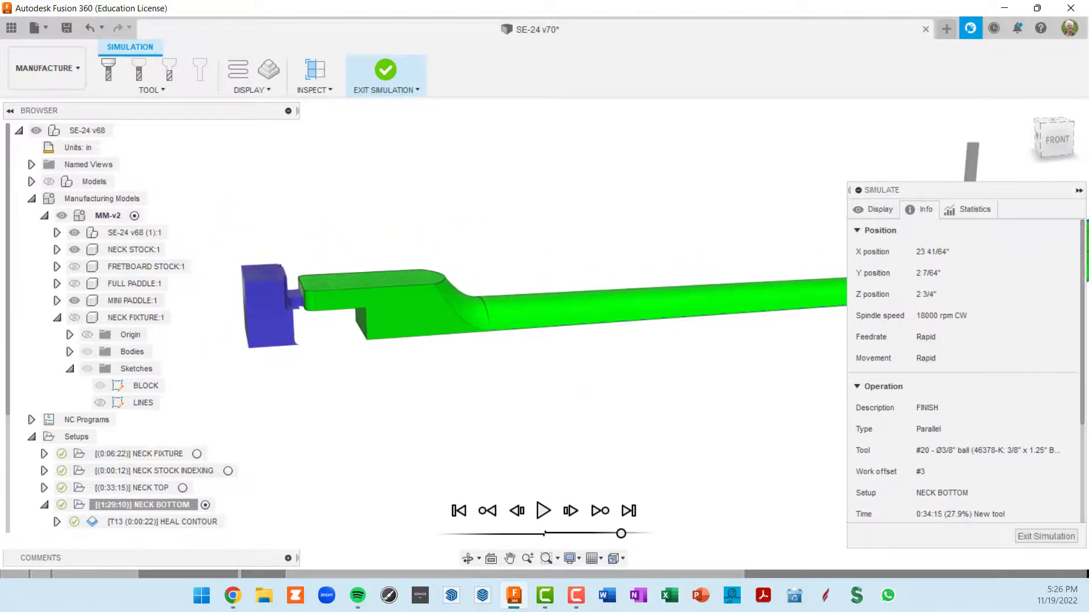
{"action": "left_click", "coordinate": [1055, 537]}
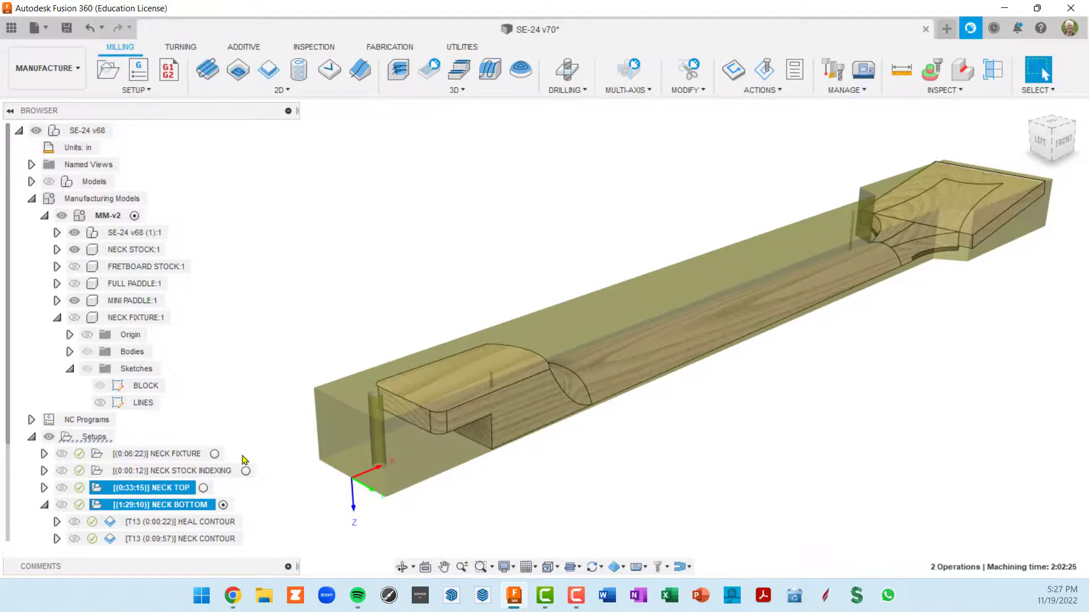
- Examine how the neck model sits inside the transparent stock at the headstock and at the heel
{"action": "middle_click_drag", "start_coordinate": [840, 309], "coordinate": [805, 295]}
{"action": "middle_click_drag", "start_coordinate": [806, 295], "coordinate": [14, 257]}
{"action": "scroll", "coordinate": [781, 342], "scroll_direction": "up", "scroll_amount": 5}
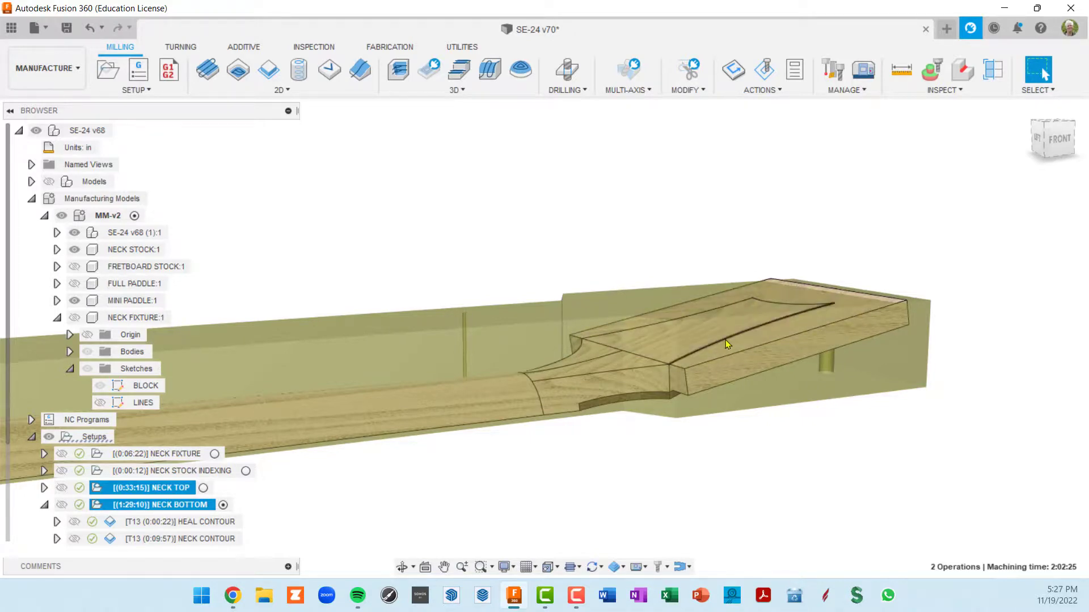
{"action": "scroll", "coordinate": [726, 340], "scroll_direction": "down", "scroll_amount": 2}
{"action": "middle_click_drag", "start_coordinate": [732, 343], "coordinate": [669, 420], "text": "shift"}
{"action": "scroll", "coordinate": [646, 374], "scroll_direction": "down", "scroll_amount": 5}
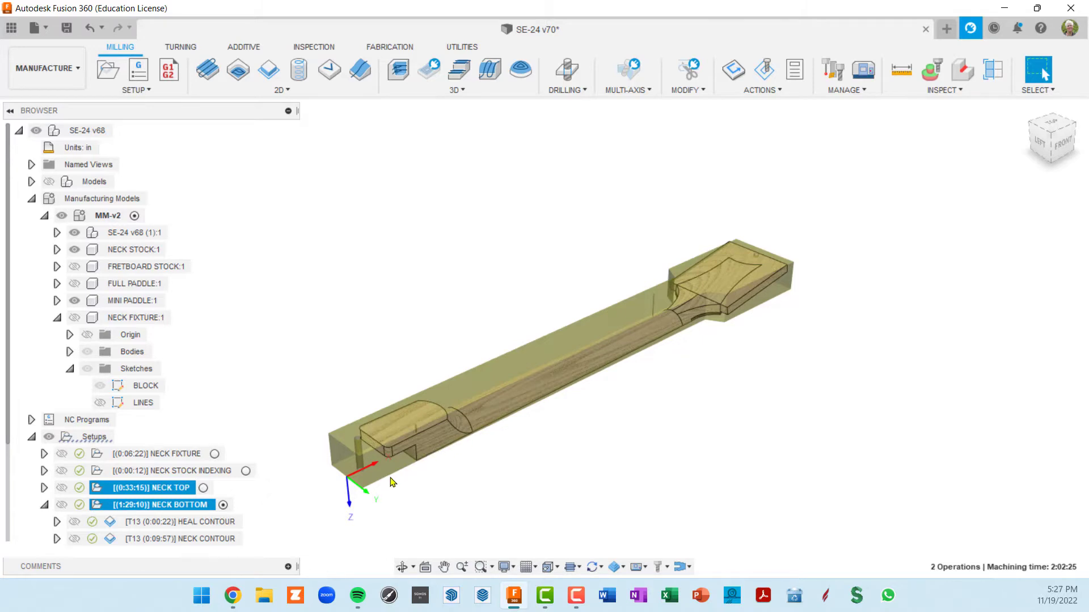
{"action": "scroll", "coordinate": [397, 479], "scroll_direction": "up", "scroll_amount": 5}
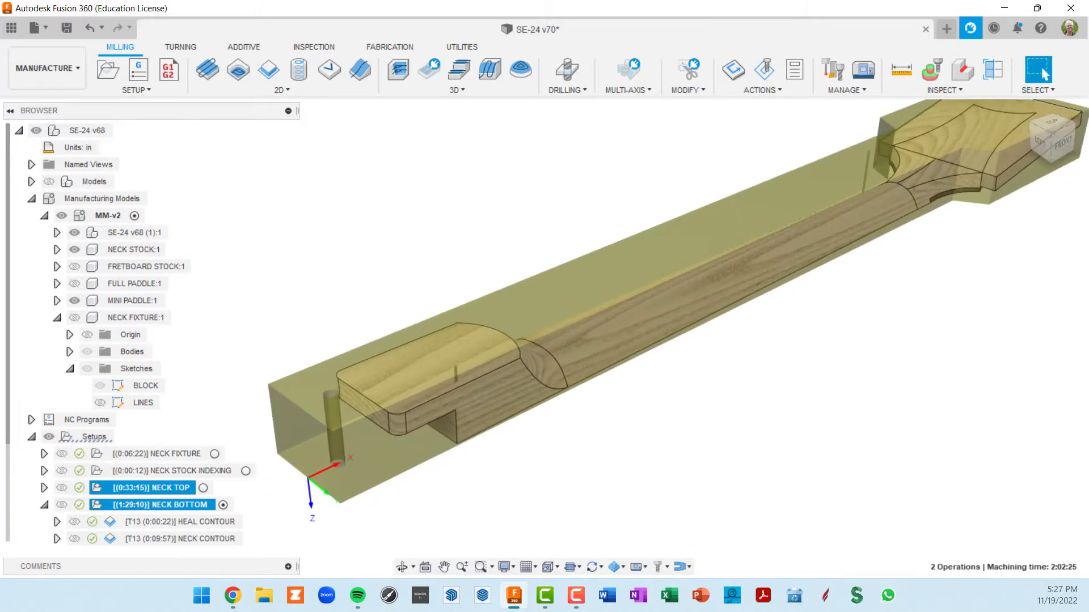
{"action": "scroll", "coordinate": [889, 289], "scroll_direction": "down", "scroll_amount": 5}
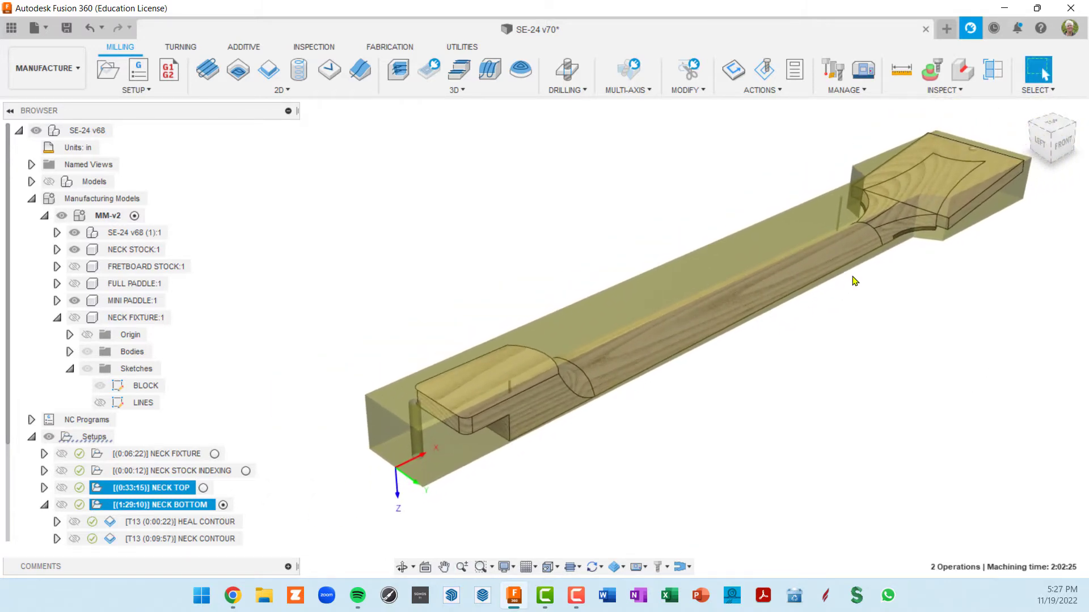